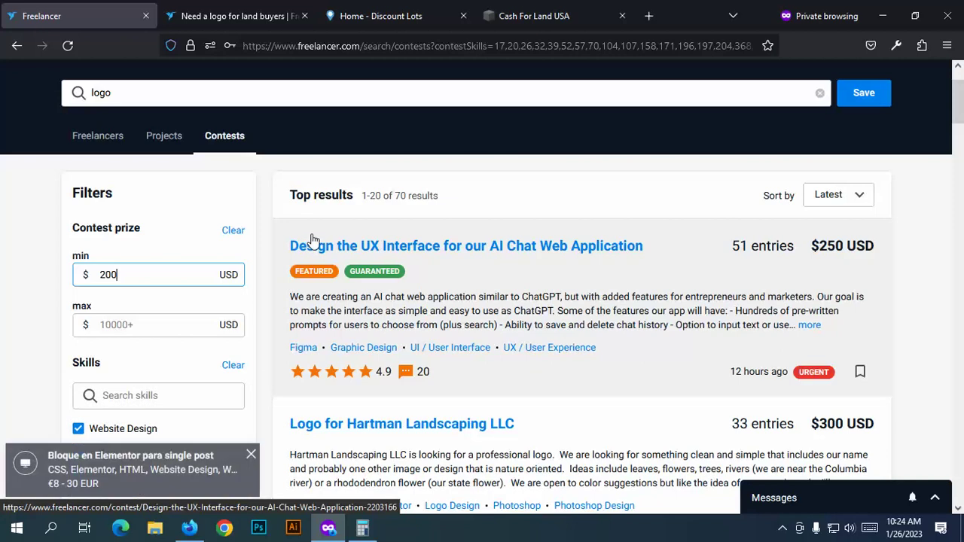
Step: Open Class-07.jpg from Batch 10's Class 08 folder in File Explorer and examine the logo presentation up close
click(155, 528)
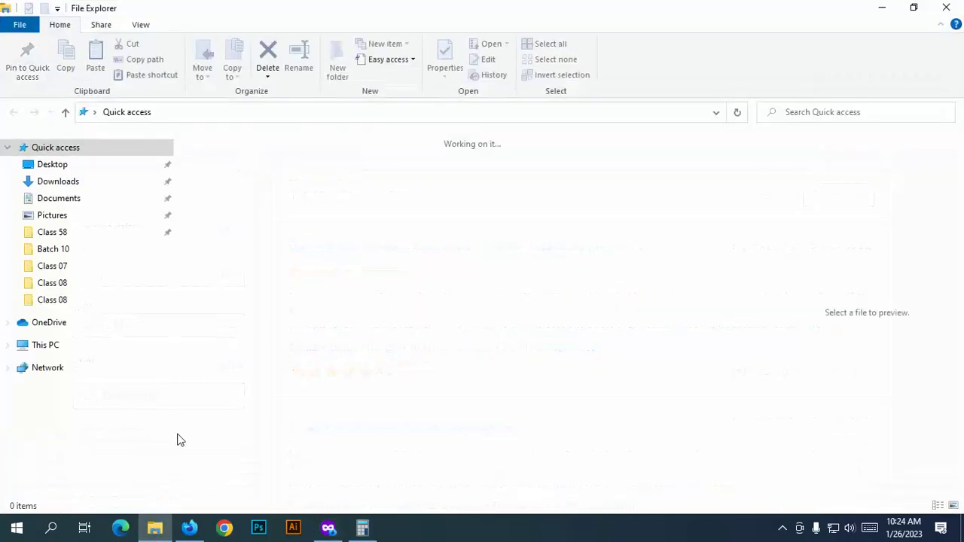
click(69, 299)
double_click(451, 175)
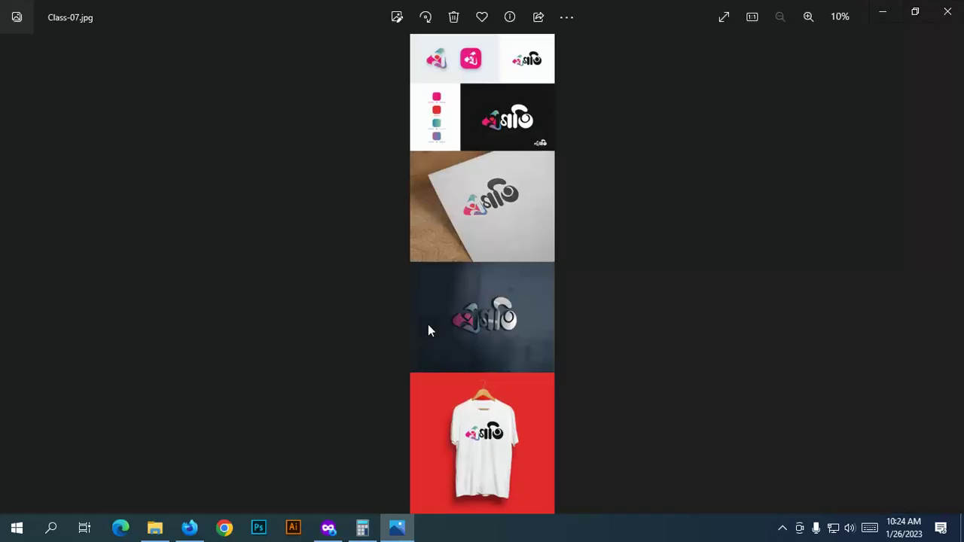
scroll(508, 130, up, 3)
scroll(509, 134, up, 2)
drag(479, 65, 404, 477)
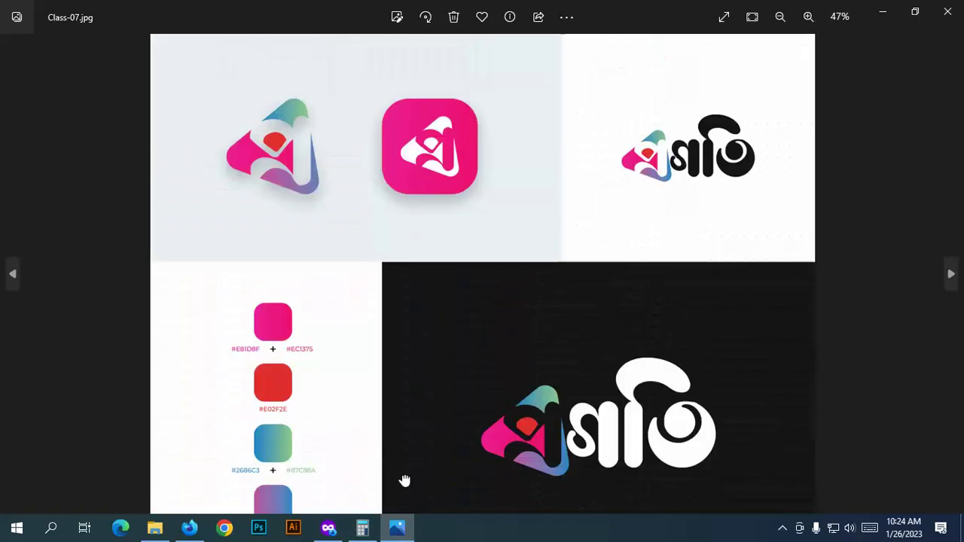
click(948, 7)
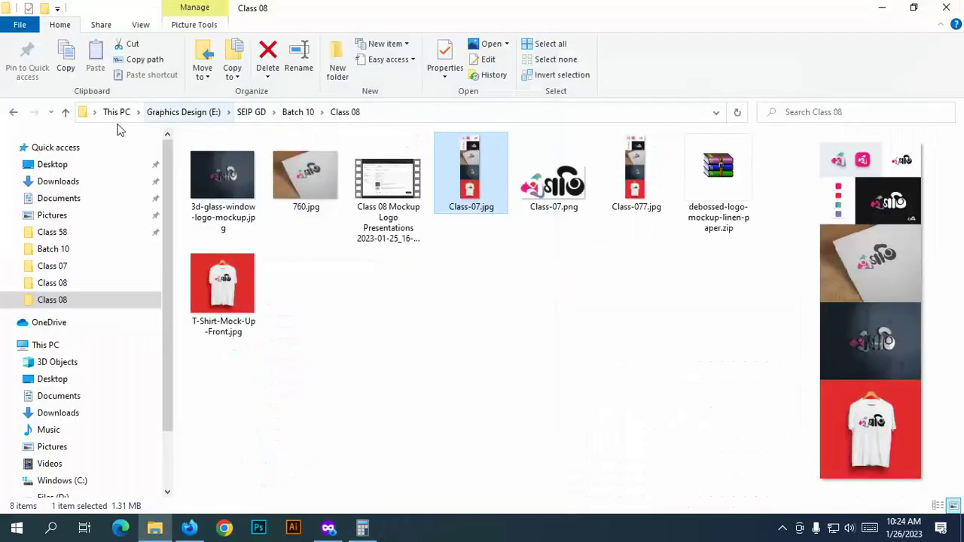
Step: Go to the Class 08 folder inside Batch 9 of the SEIP GD folder
click(66, 114)
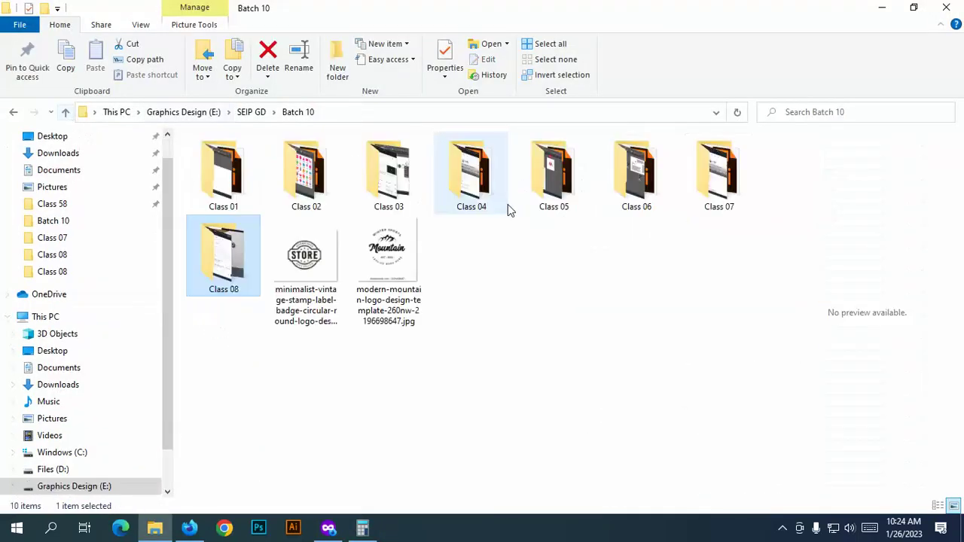
click(65, 111)
double_click(443, 284)
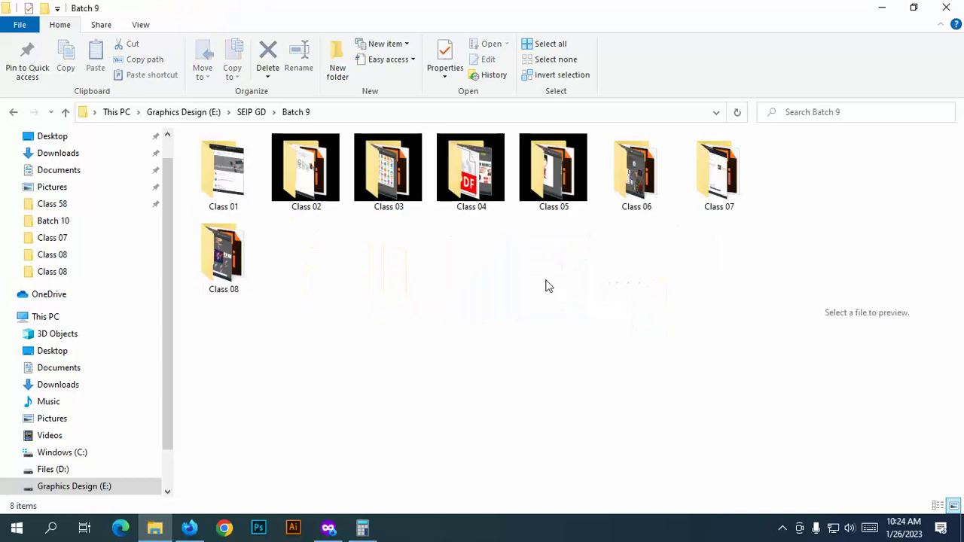
click(727, 173)
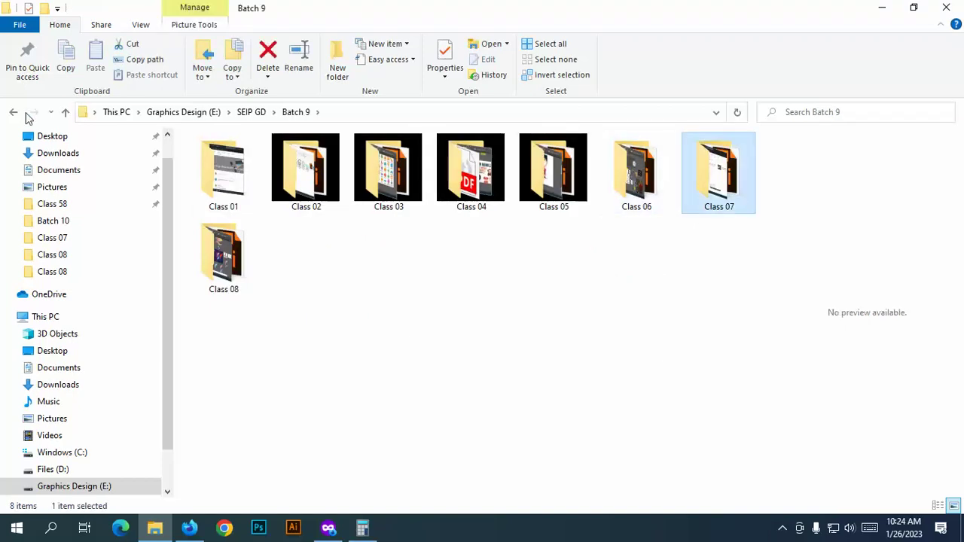
click(212, 265)
double_click(212, 265)
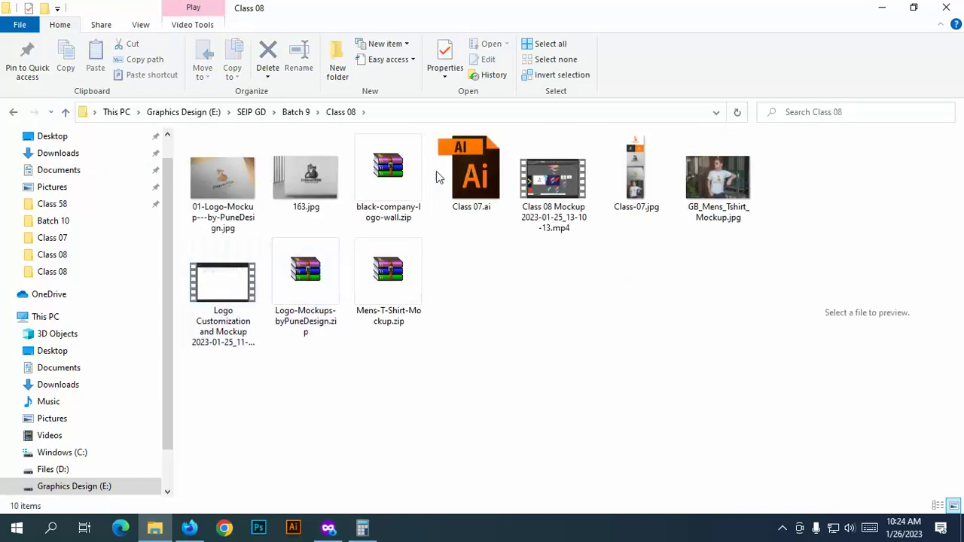
Step: View the CleaverFOX presentation in Class-07.jpg from the logo variations down to the T-shirt mockup, and close it
click(661, 181)
key(Return)
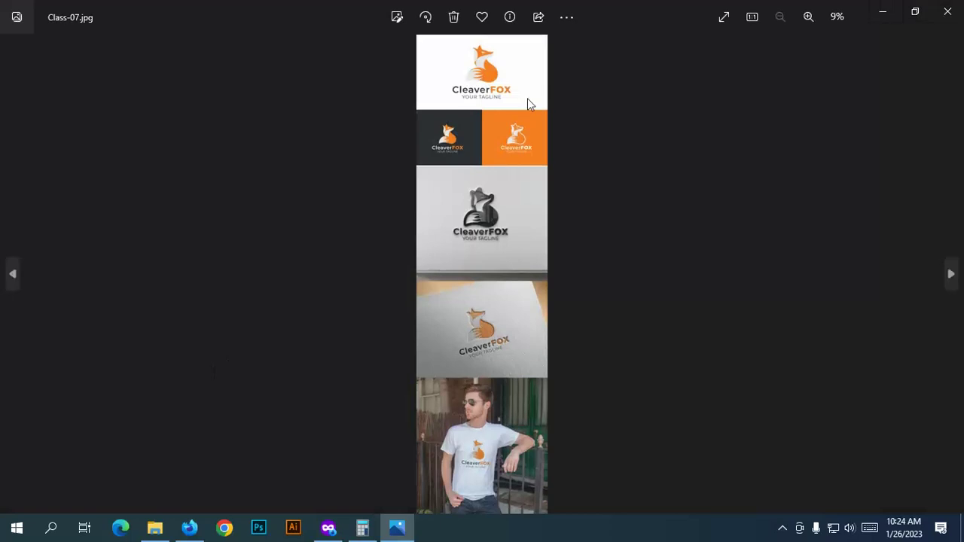
scroll(497, 127, up, 3)
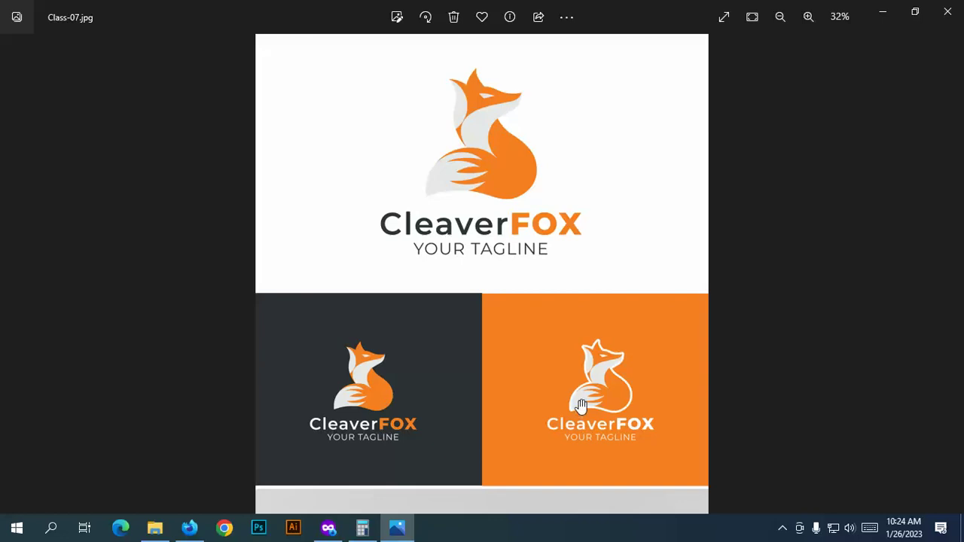
scroll(558, 437, down, 3)
scroll(558, 380, down, 15)
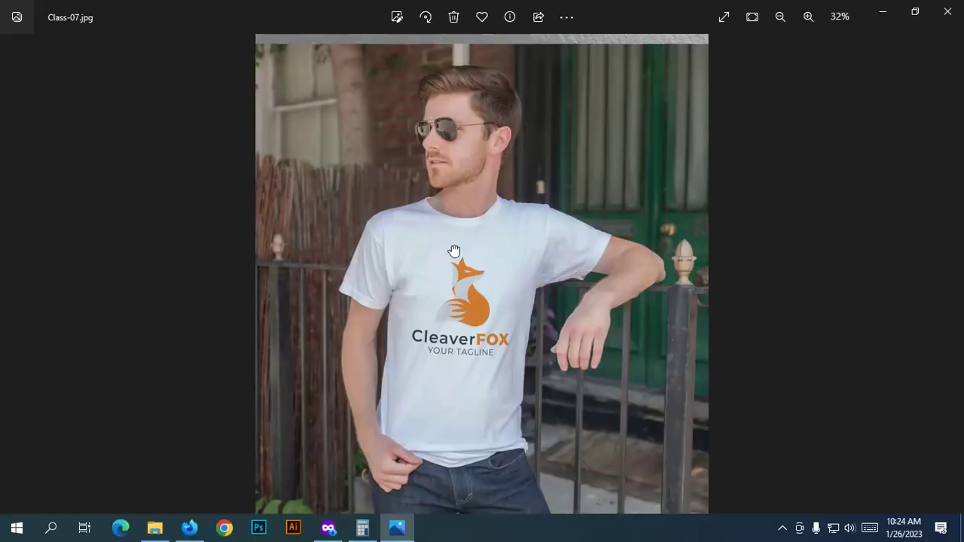
click(948, 11)
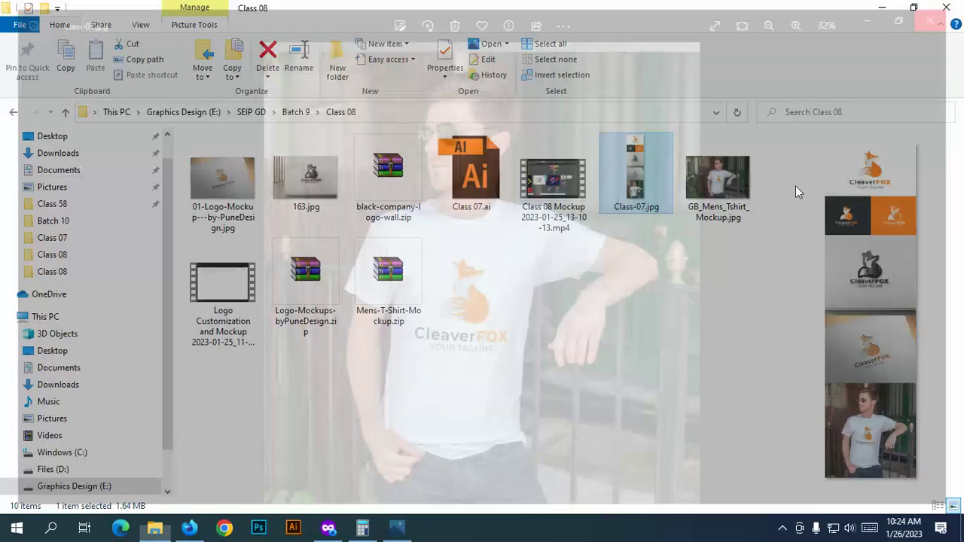
Step: Return to Batch 10's Class 08 folder and preview Class-07.png
click(65, 113)
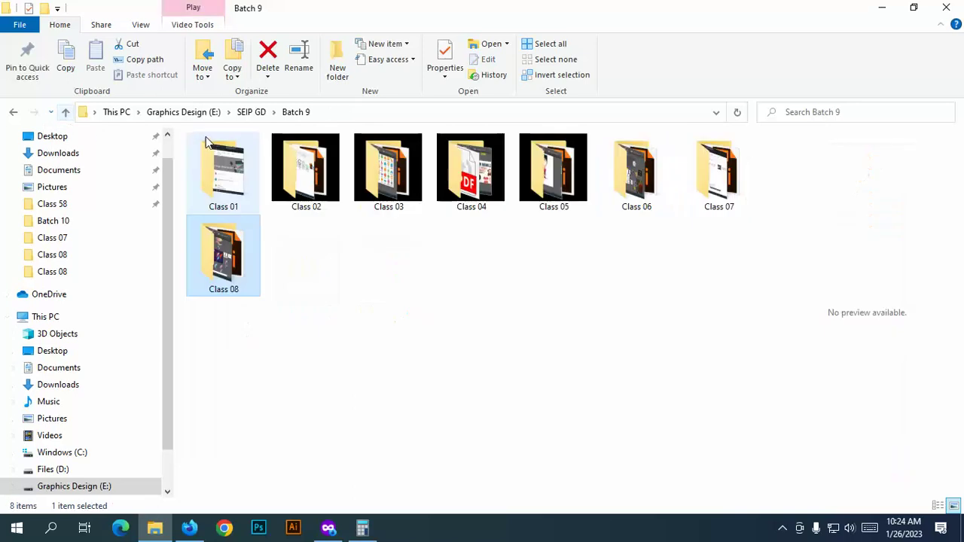
click(65, 112)
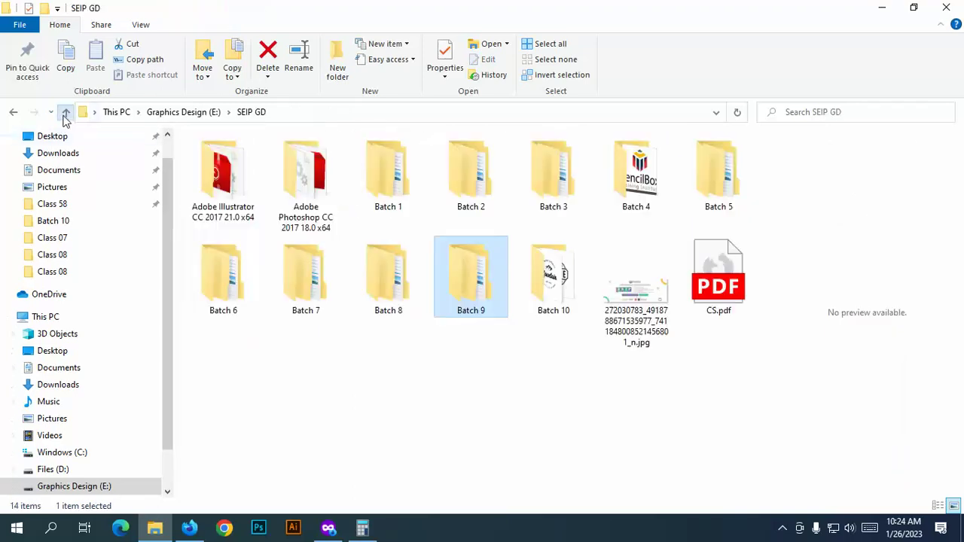
double_click(552, 278)
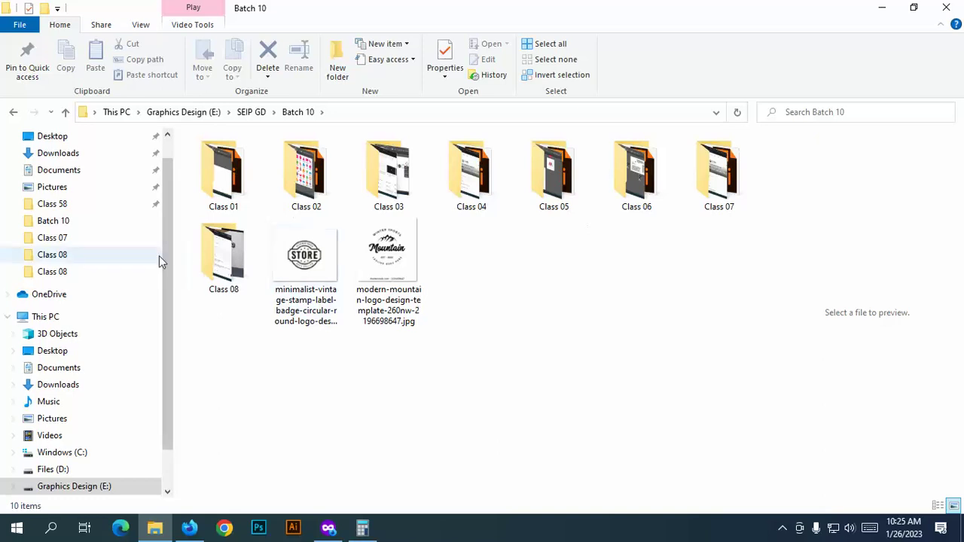
double_click(223, 256)
click(554, 181)
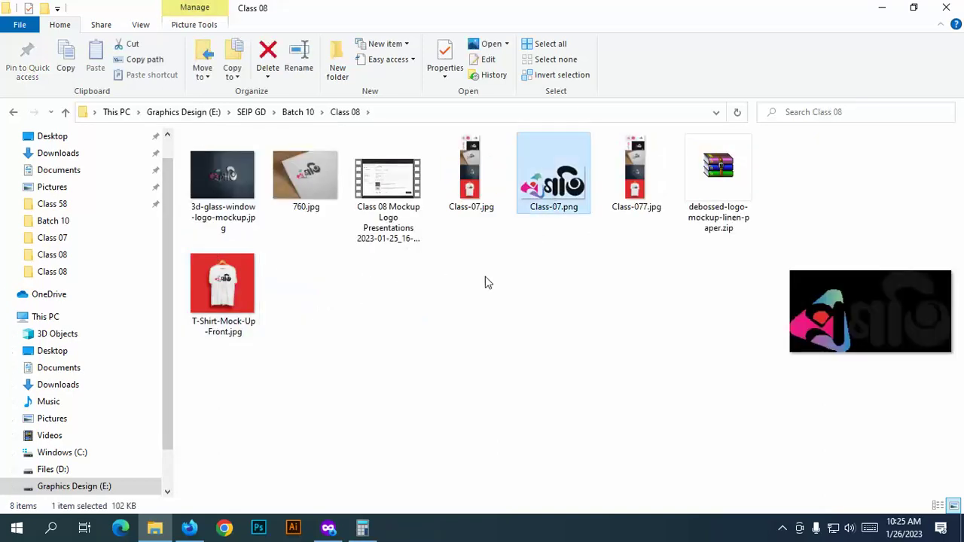
Step: Open T-Shirt-Mock-Up-Front.jpg, inspect the logo on the shirt both close up and in full view, and close the image
double_click(222, 286)
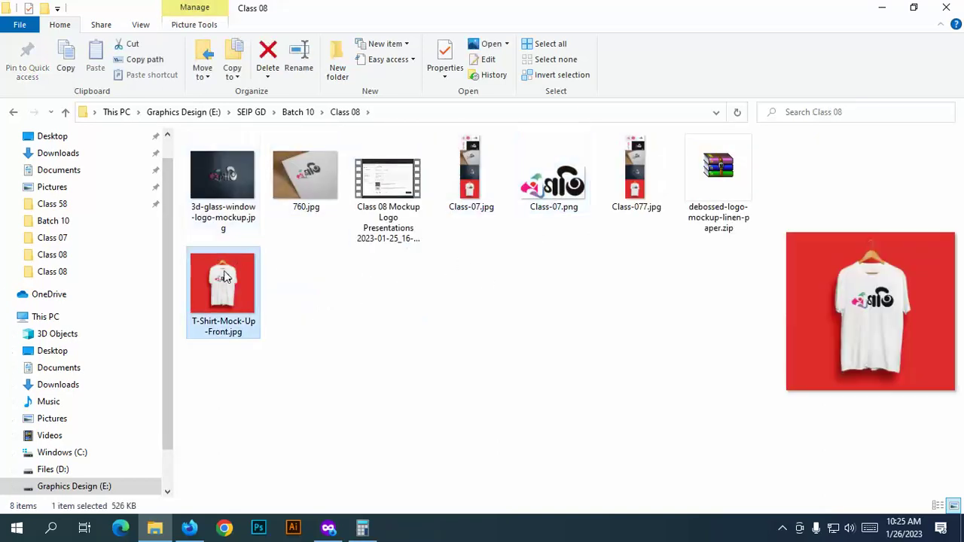
scroll(413, 265, up, 3)
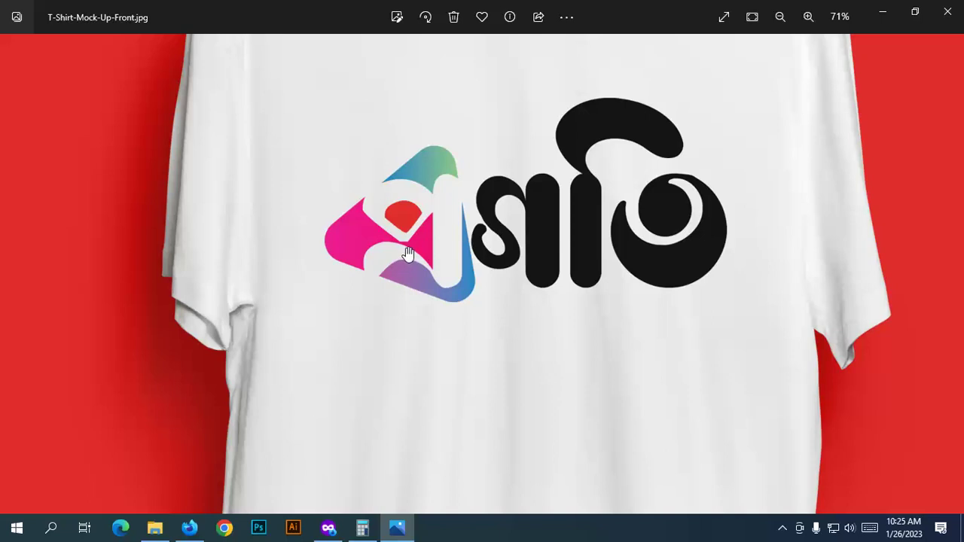
scroll(407, 255, down, 2)
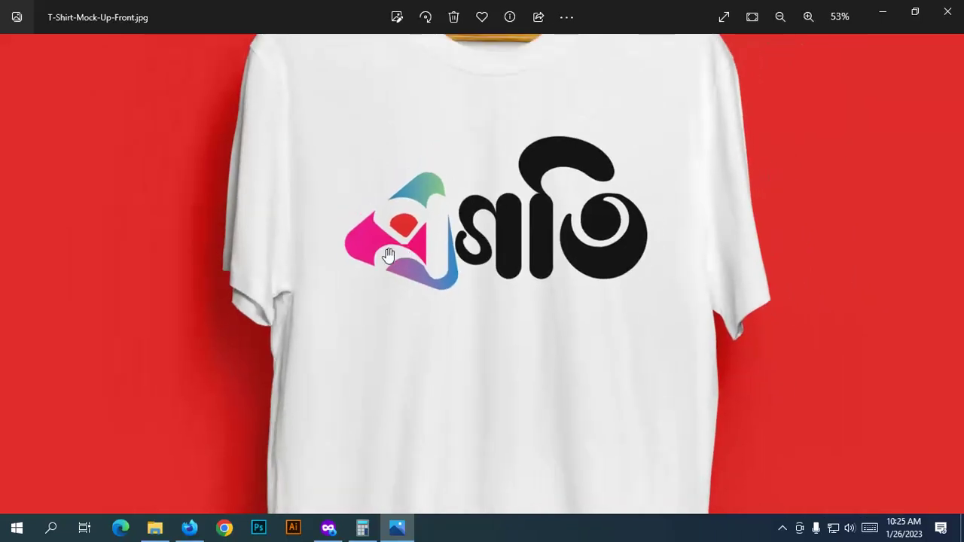
scroll(388, 266, down, 4)
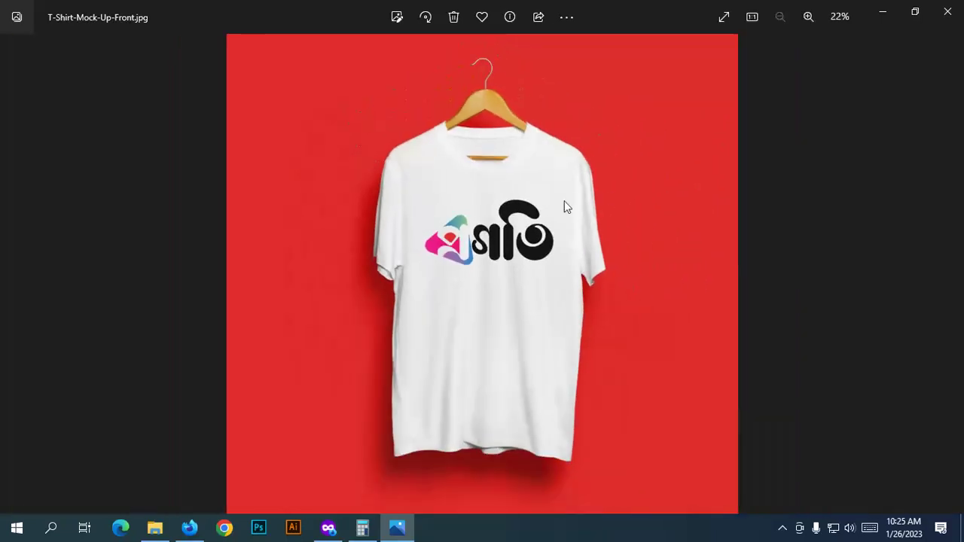
scroll(431, 263, up, 3)
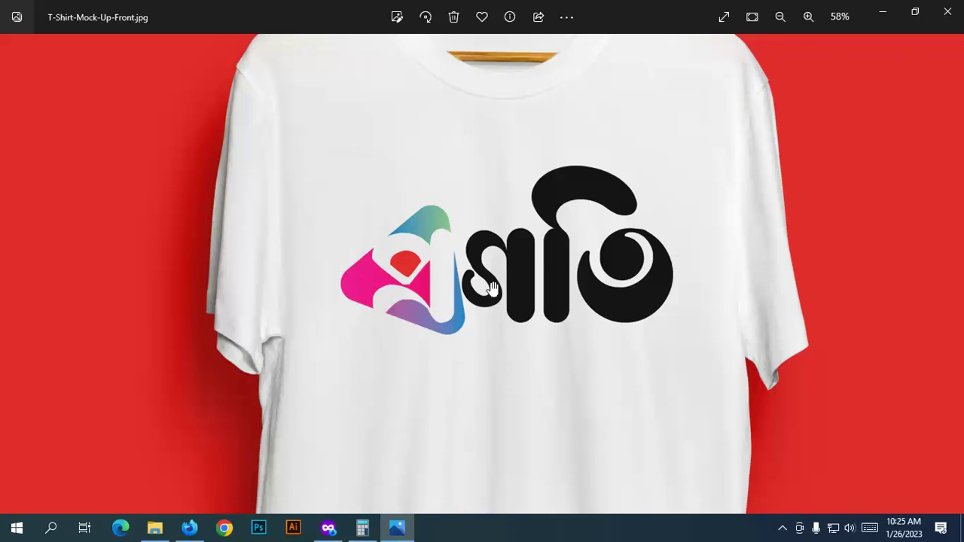
scroll(576, 318, down, 4)
scroll(577, 319, down, 1)
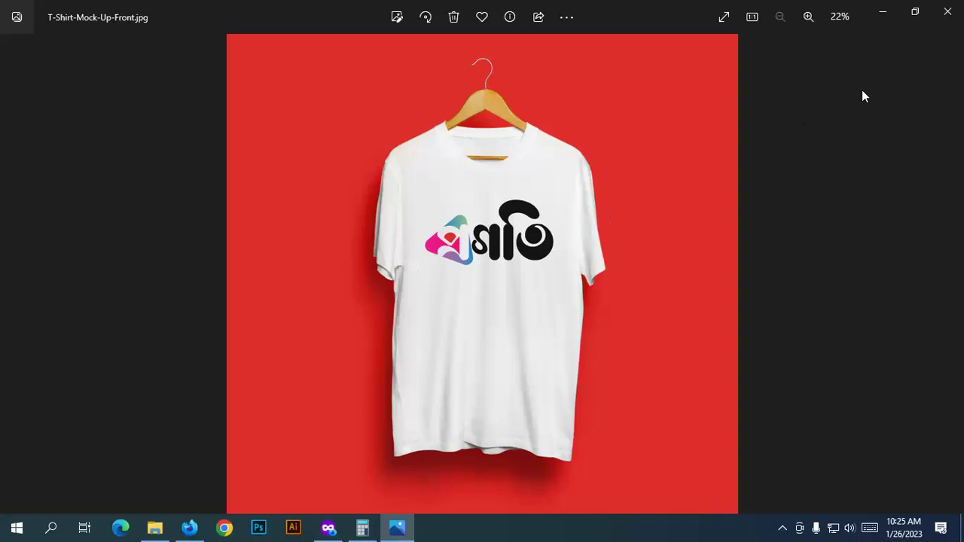
click(947, 11)
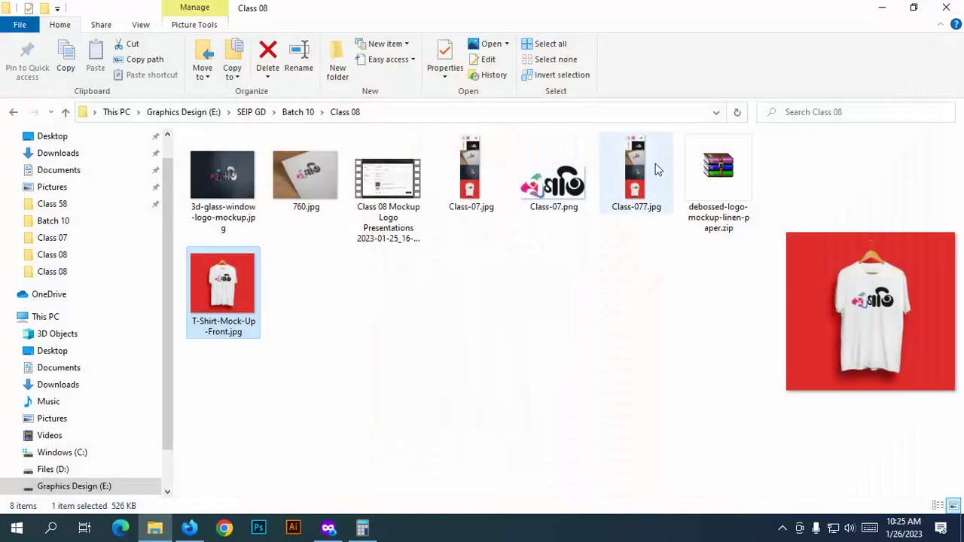
Step: Open Class-077.jpg, examine its logo variations and color codes, and close it
click(473, 175)
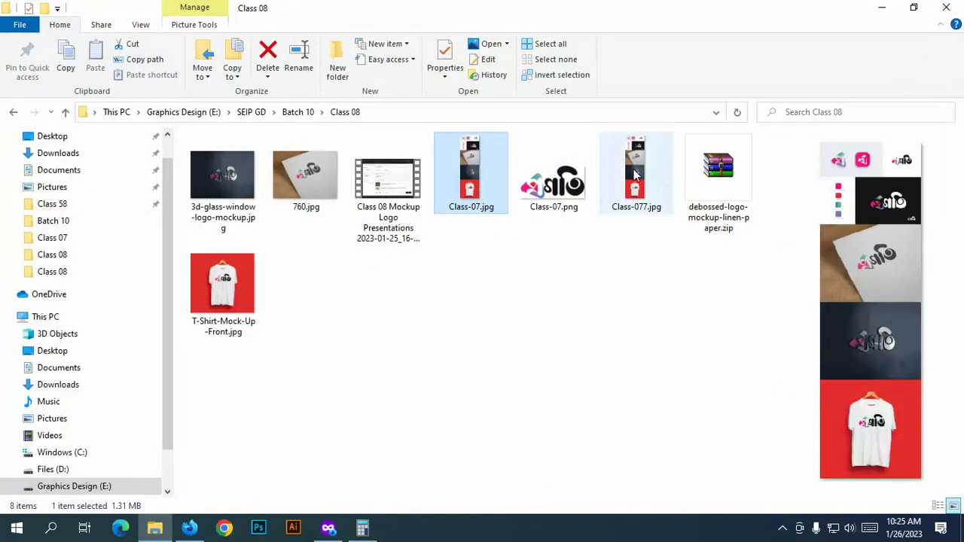
click(635, 175)
double_click(634, 167)
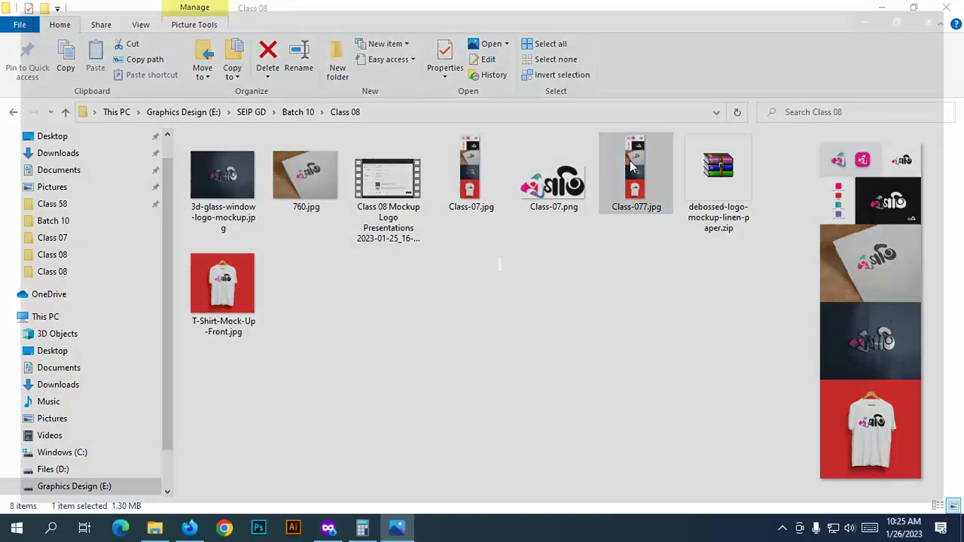
scroll(452, 109, up, 3)
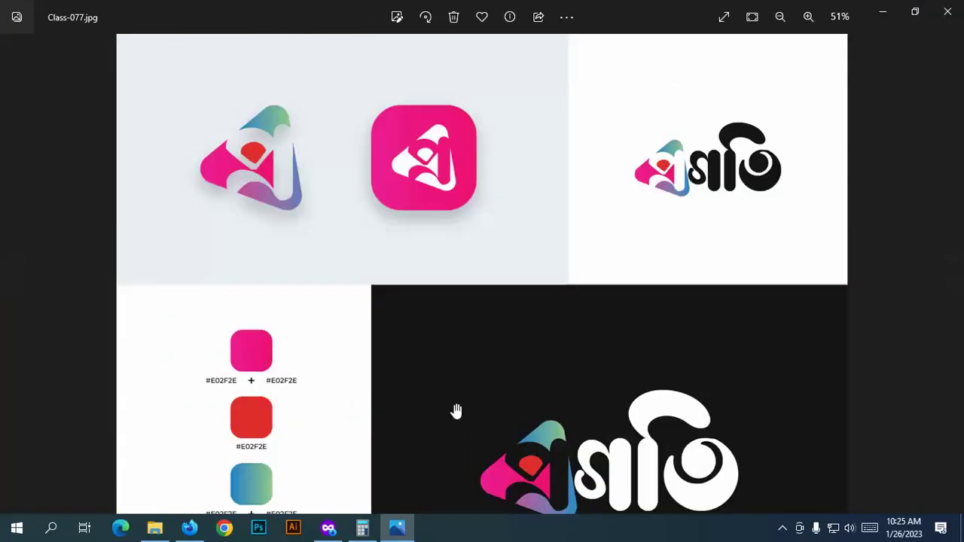
click(948, 12)
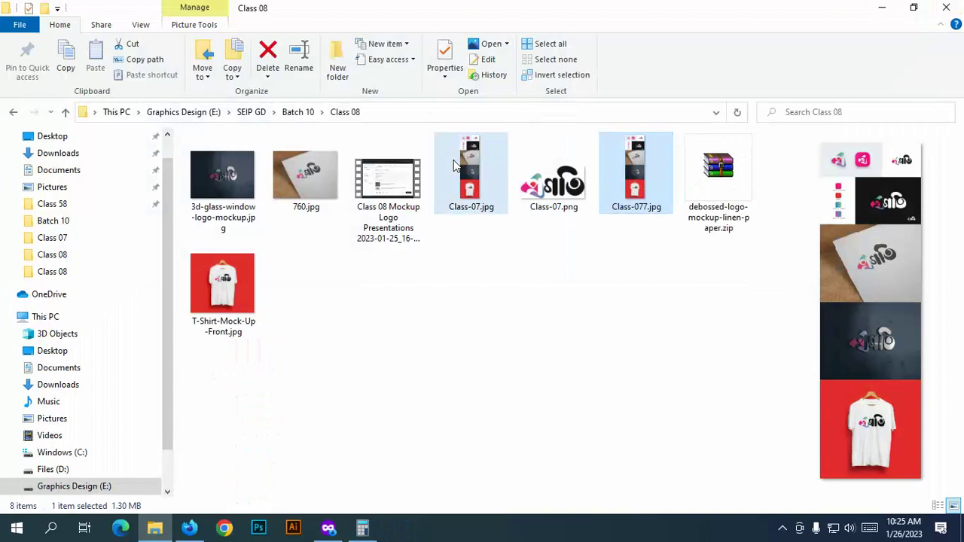
Step: Open Class-07.jpg and look through the whole presentation from the color palette down to the T-shirt mockup
double_click(466, 177)
scroll(452, 105, up, 4)
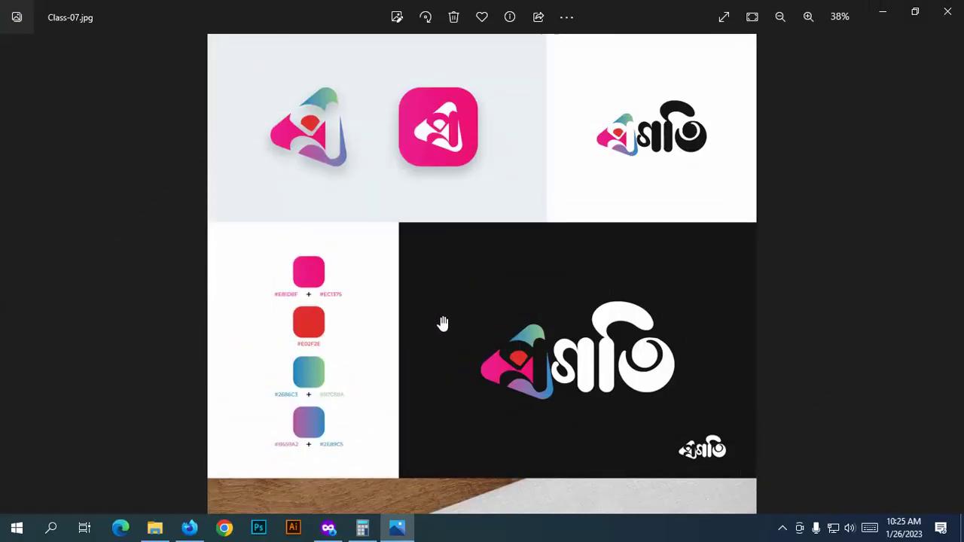
scroll(442, 381, down, 5)
scroll(450, 273, down, 10)
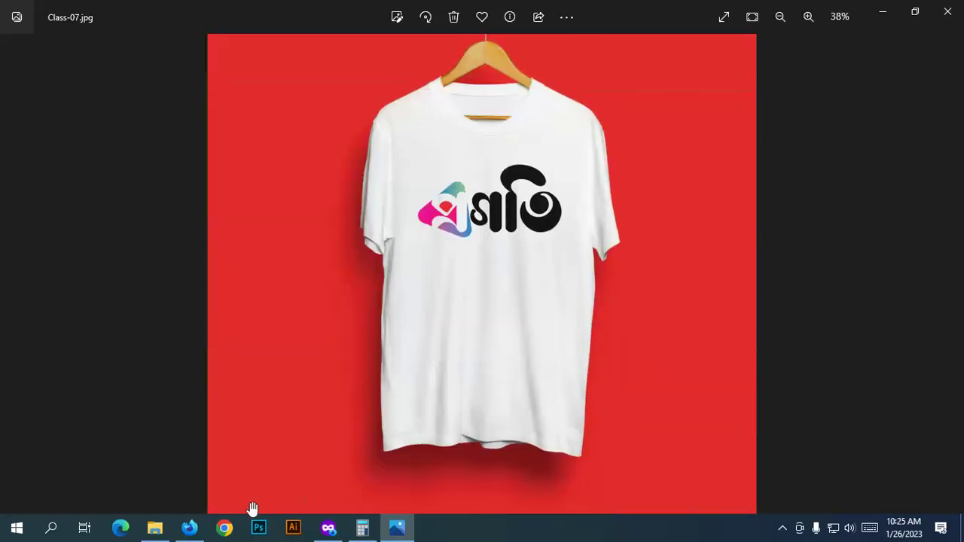
Step: Switch to the private Firefox window and show the entries of the "Need a logo for land buyers" contest
click(189, 527)
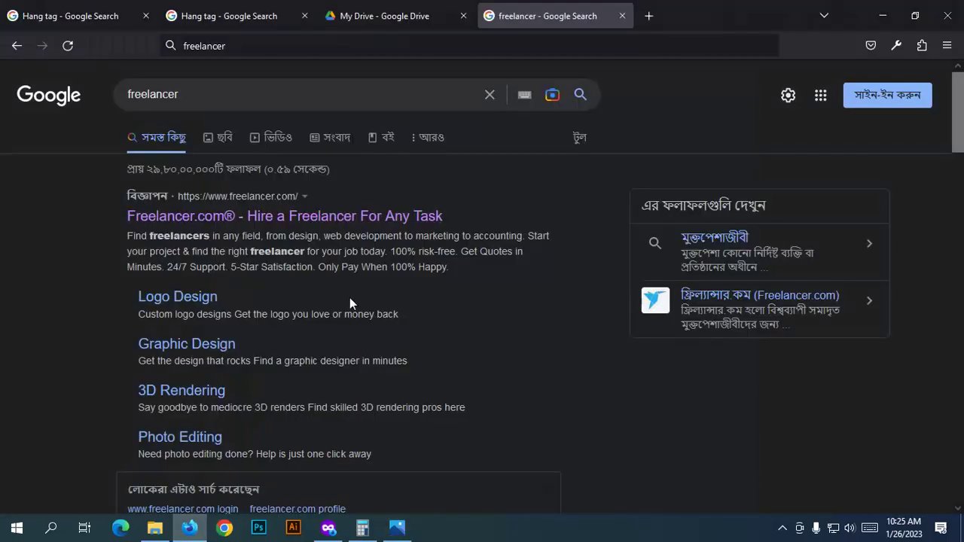
click(328, 528)
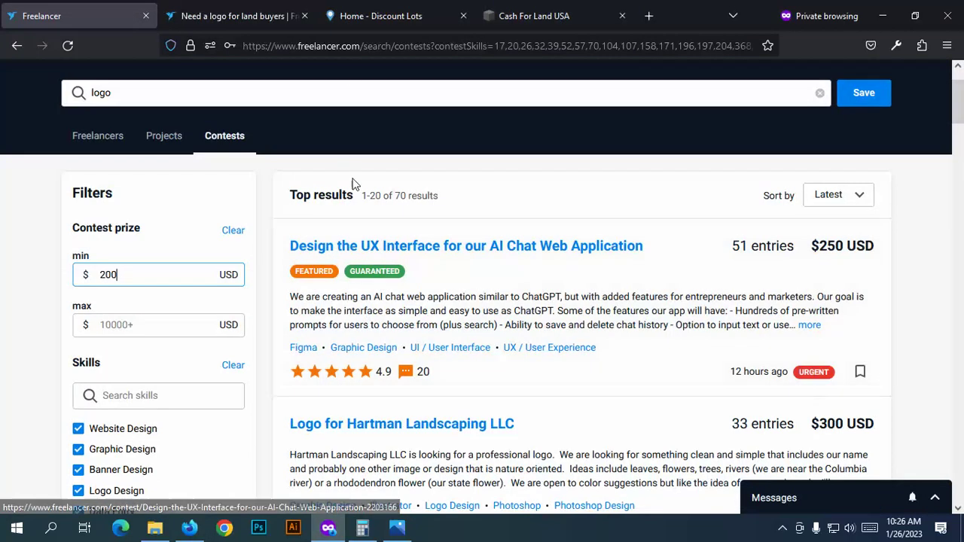
click(534, 15)
click(233, 16)
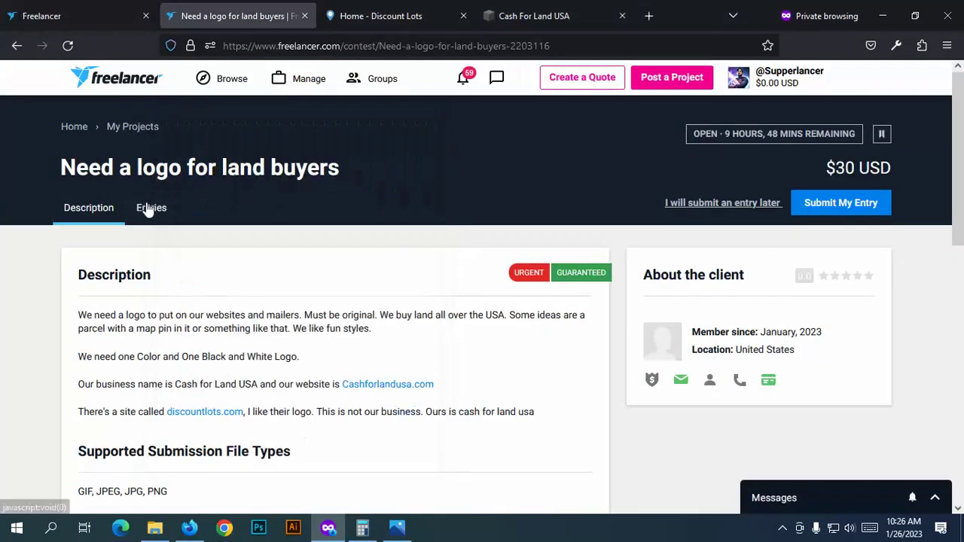
click(147, 207)
Step: View contest entry #127 with the website header mockup in detail, and return to the entries
scroll(151, 226, down, 5)
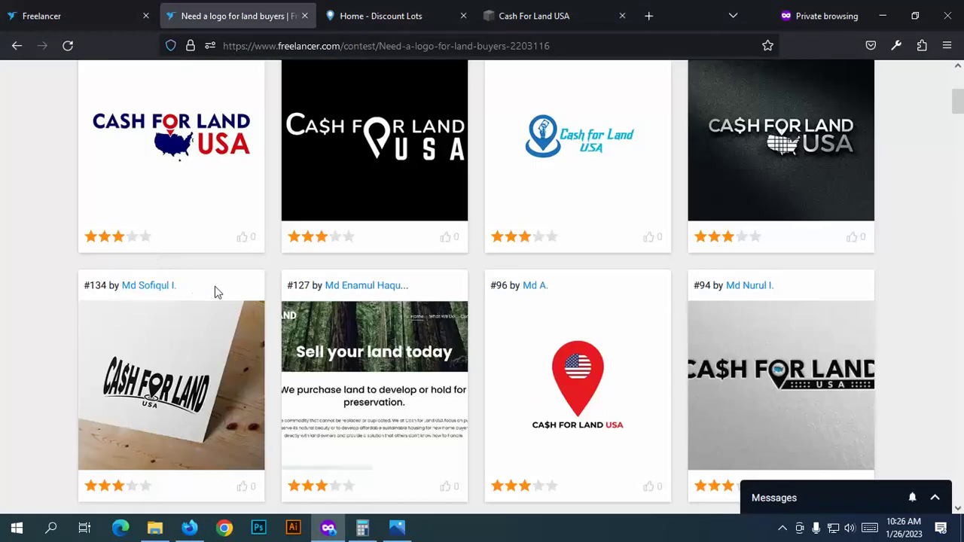
click(383, 351)
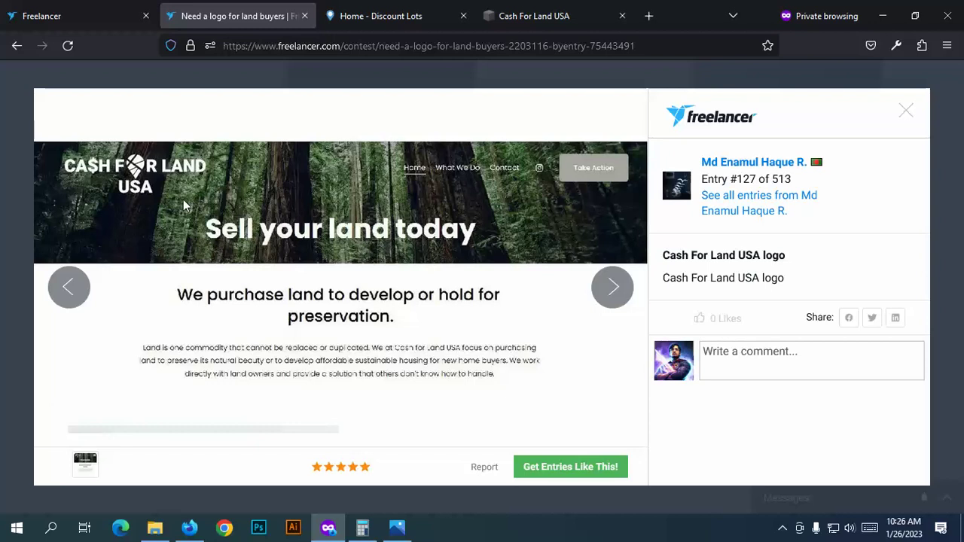
click(9, 188)
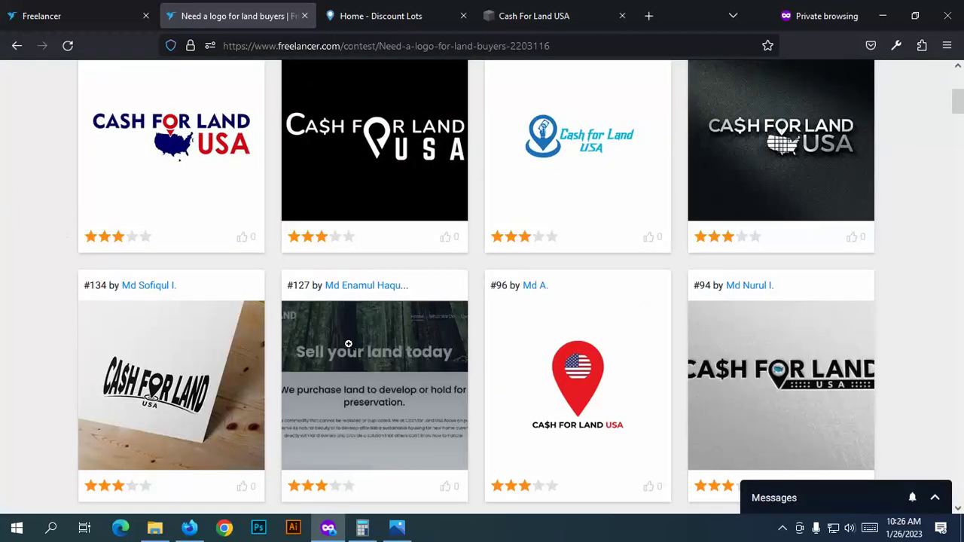
Step: Look through the logo entries on page 4 of the land buyers contest
scroll(331, 352, down, 2)
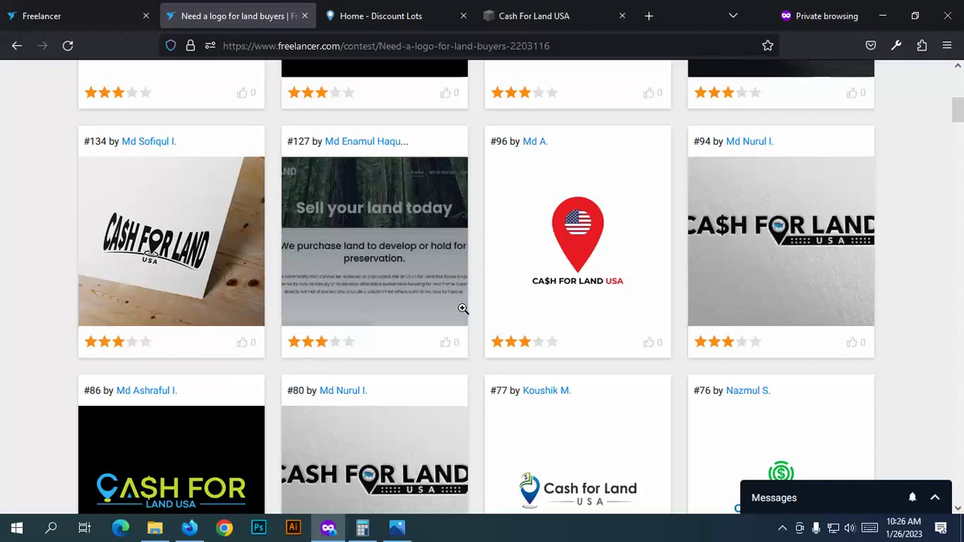
scroll(464, 309, down, 5)
scroll(422, 301, up, 8)
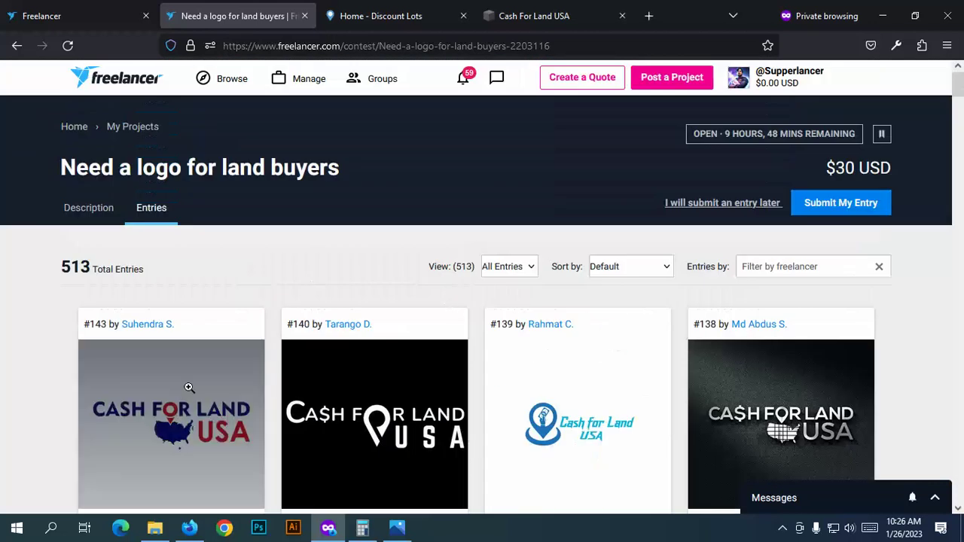
scroll(79, 310, down, 2)
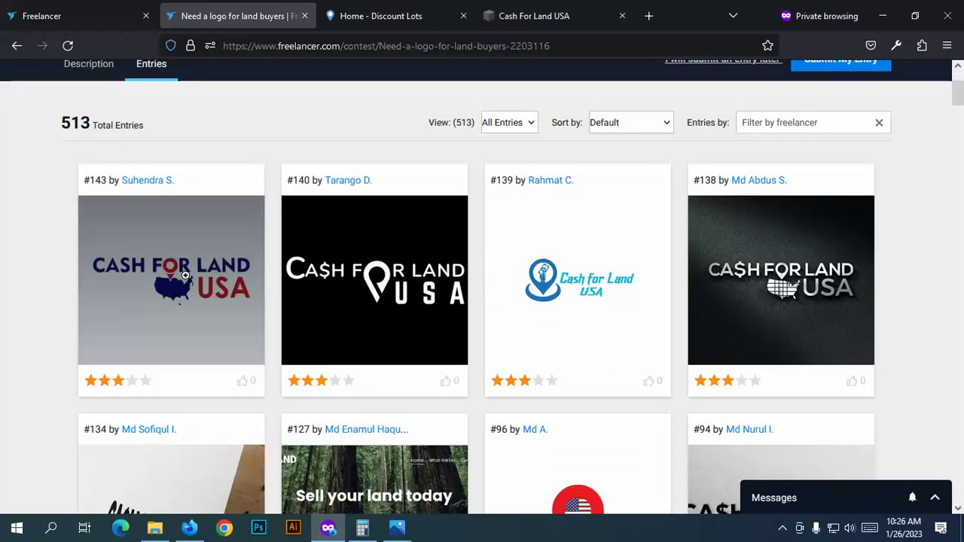
scroll(185, 276, down, 8)
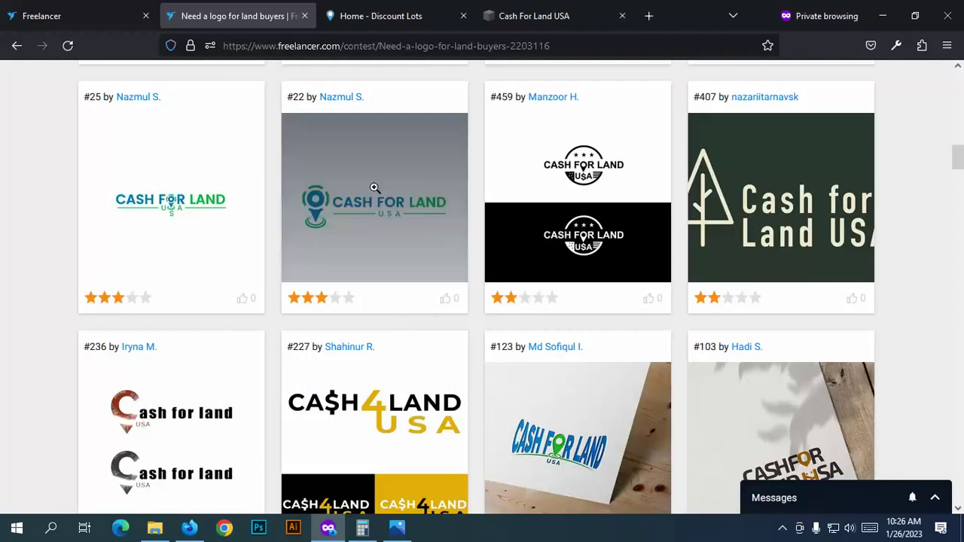
scroll(358, 222, down, 5)
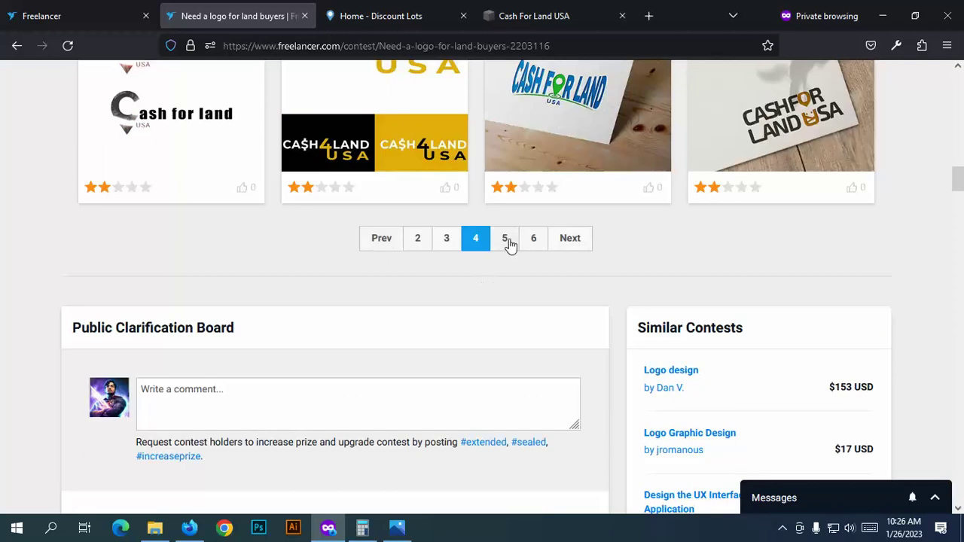
Step: Show page 5 of the contest entries and look through its logos and mockups
click(504, 238)
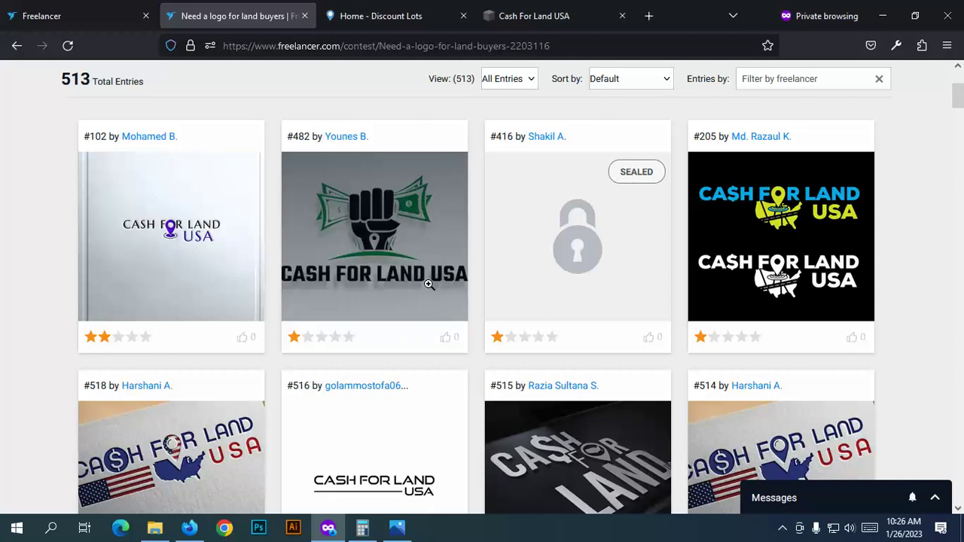
scroll(435, 287, up, 3)
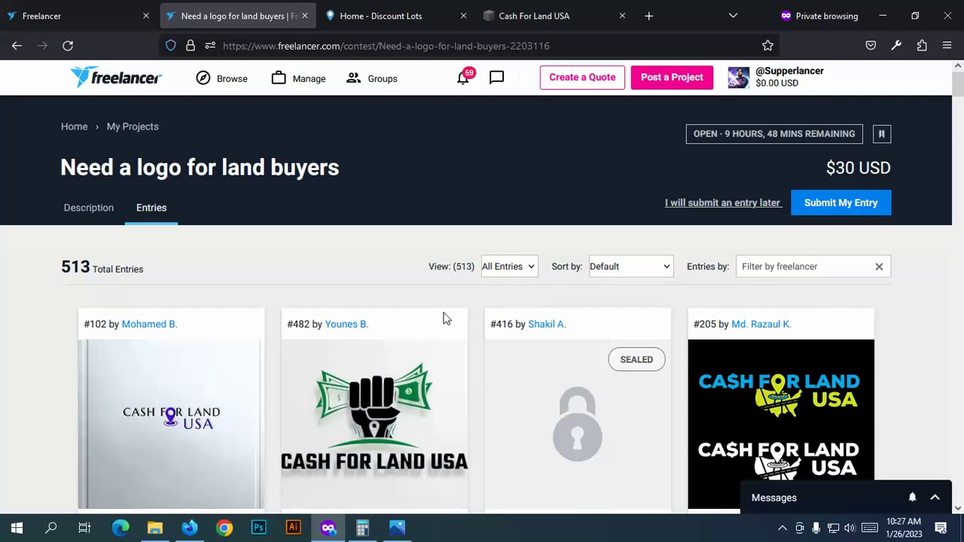
scroll(333, 431, down, 10)
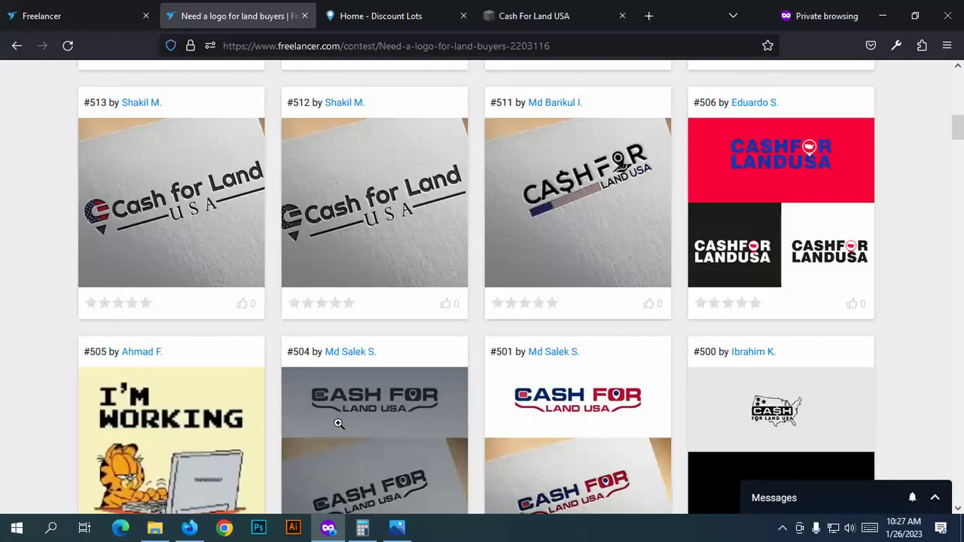
scroll(339, 424, down, 4)
scroll(338, 426, down, 7)
scroll(339, 427, up, 4)
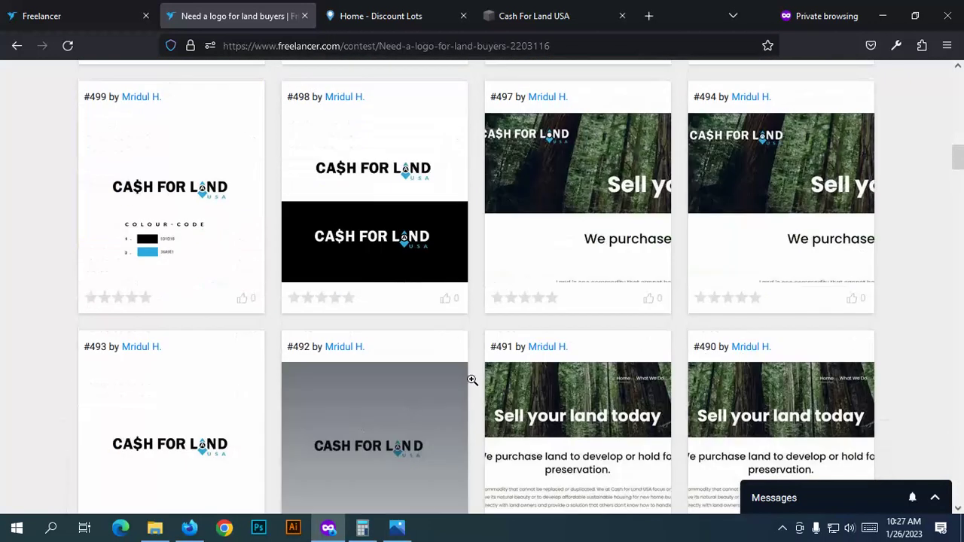
Step: View contest entry #497 with the forest website header mockup in detail, and return to the entries
click(583, 180)
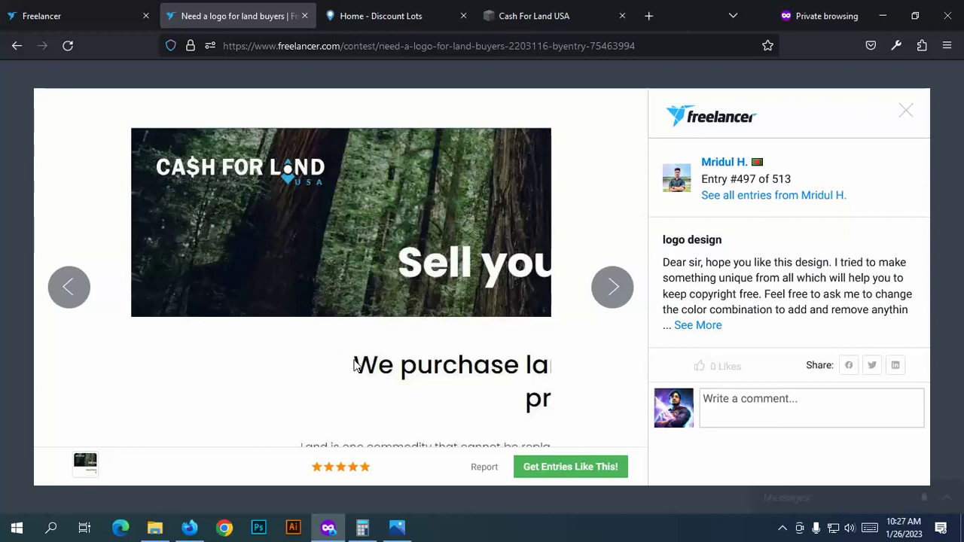
click(15, 235)
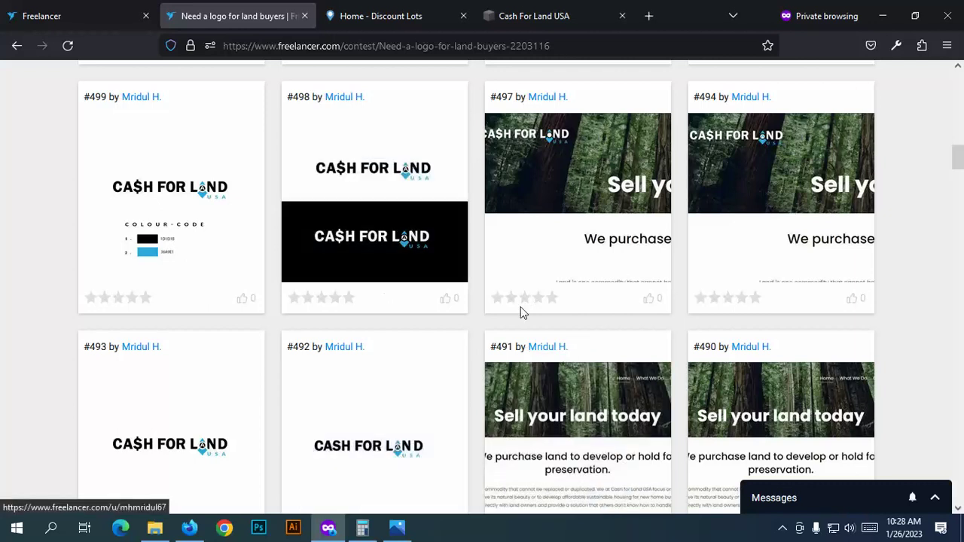
mouse_move(359, 103)
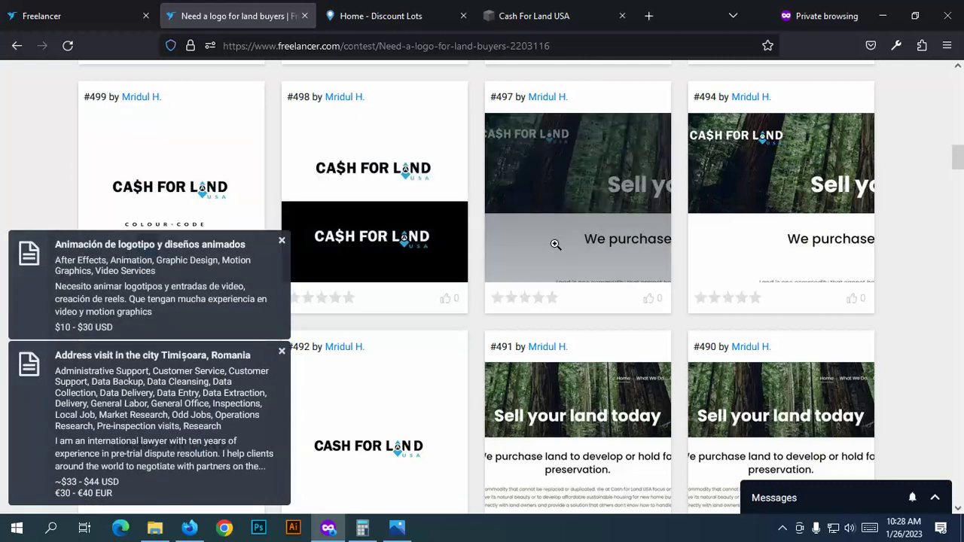
Step: Show page 6 of the contest entries and highlight the currency of the prize in the contest header
scroll(536, 271, down, 4)
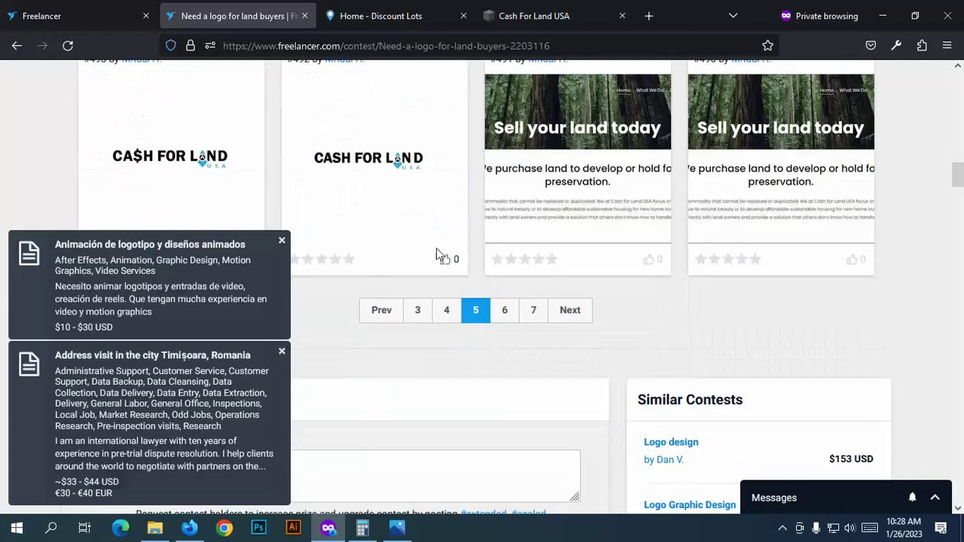
scroll(404, 211, up, 1)
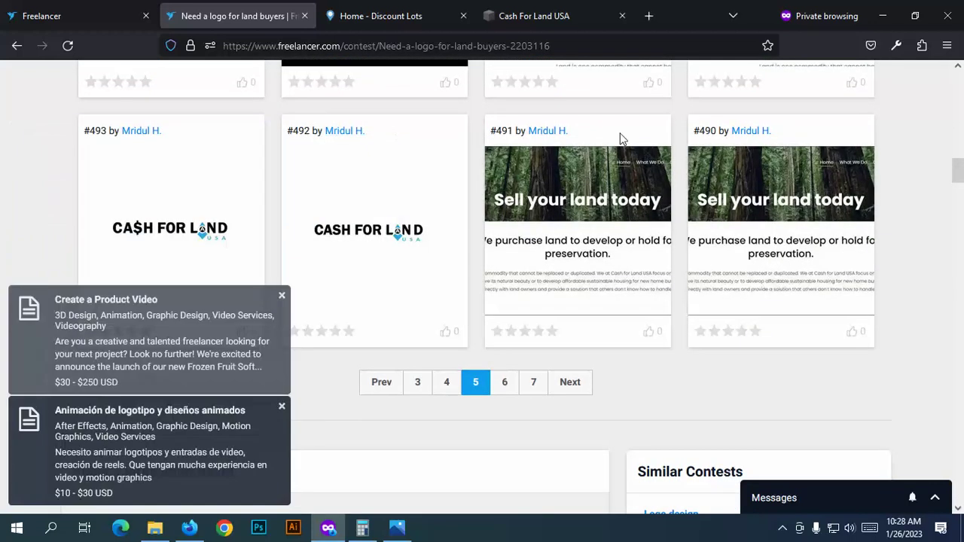
click(502, 382)
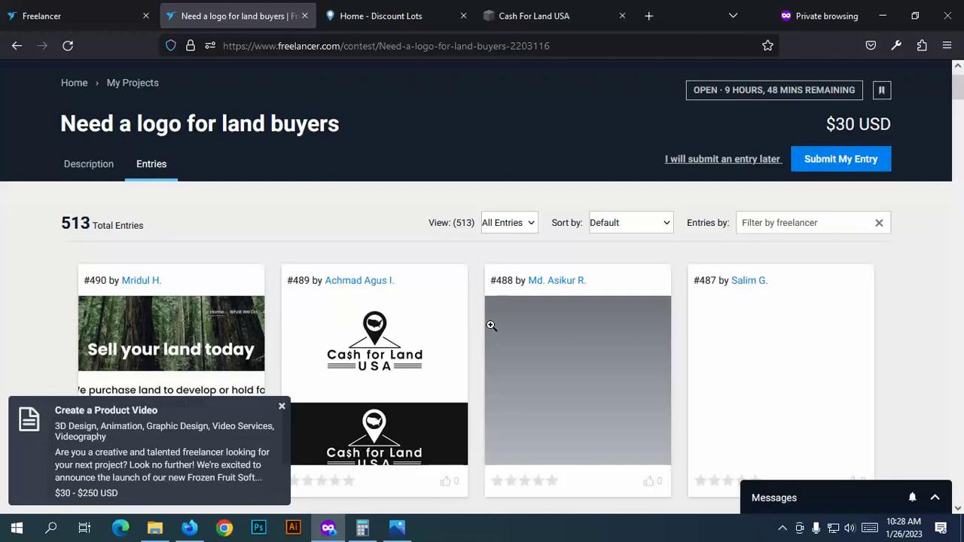
drag(857, 125, 831, 124)
double_click(874, 124)
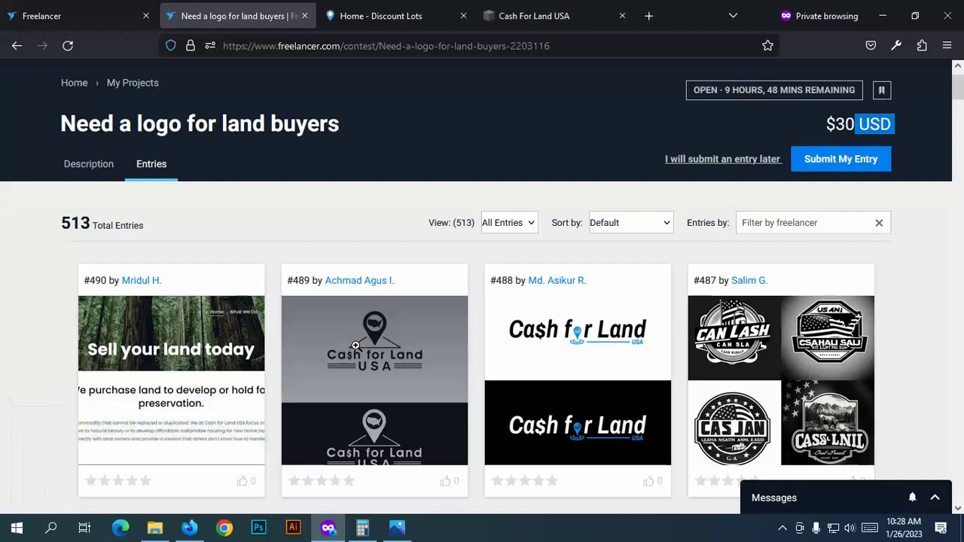
Step: Find entry #478 with the multicolored map-pin logo, examine its whole presentation, and return to the entries
scroll(354, 350, down, 5)
scroll(564, 386, down, 3)
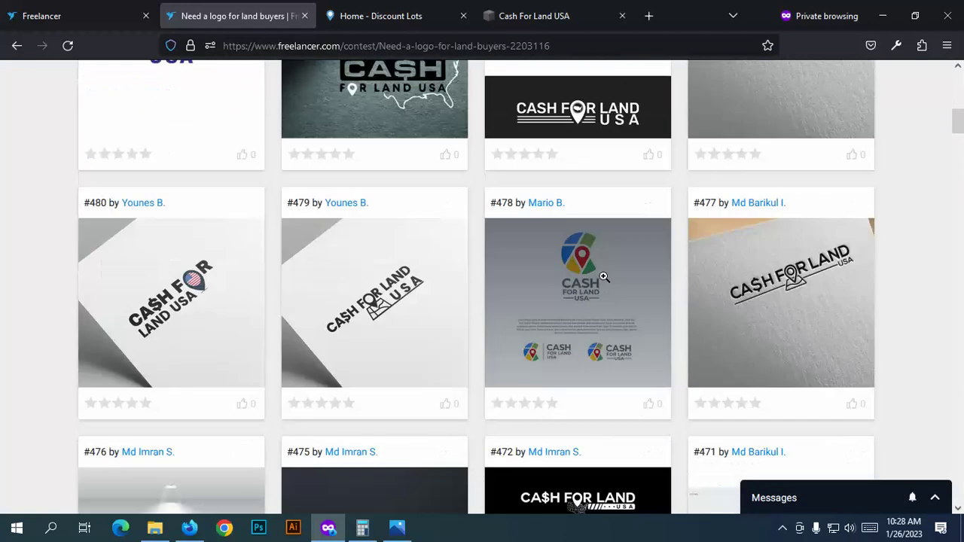
click(572, 324)
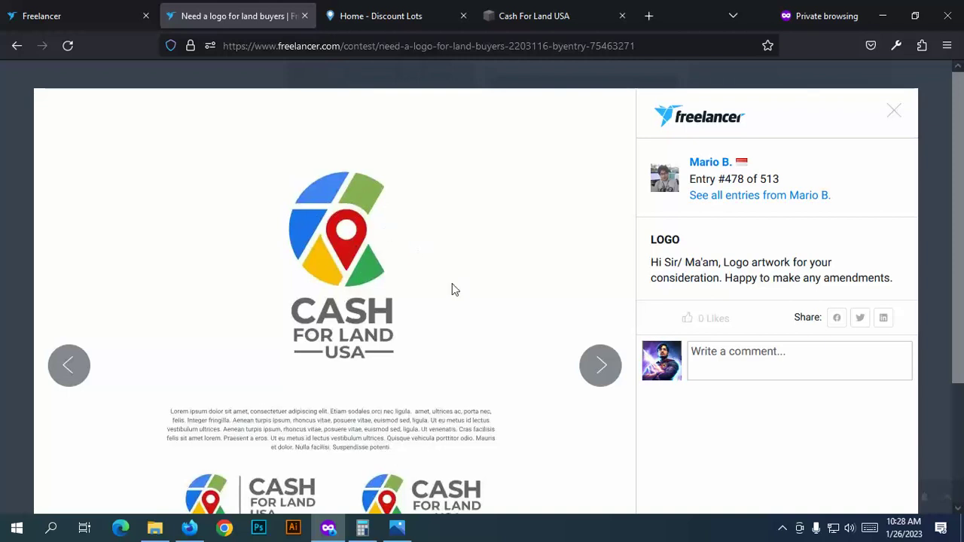
scroll(461, 301, down, 3)
scroll(470, 315, up, 3)
click(30, 181)
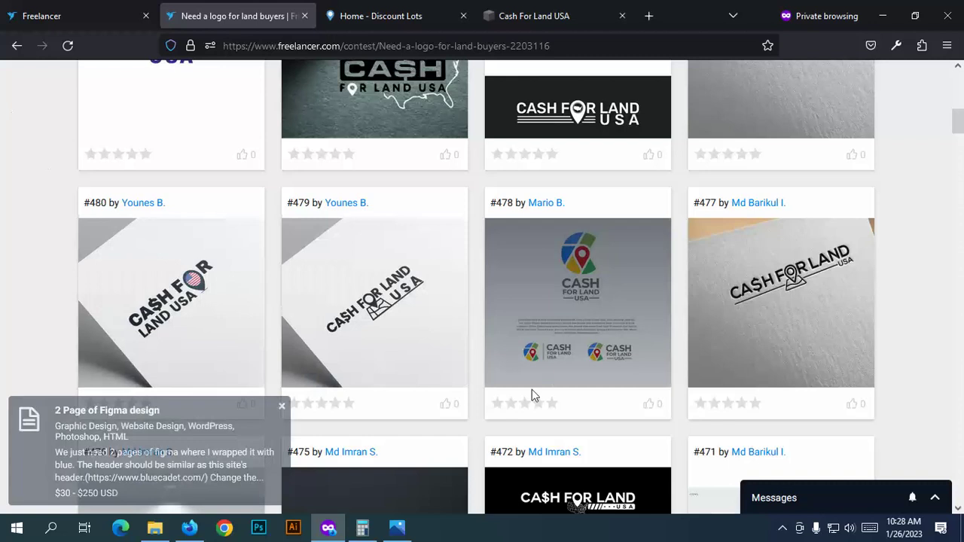
Step: Look through the remaining entries on page 6 and go to page 7
scroll(588, 362, down, 5)
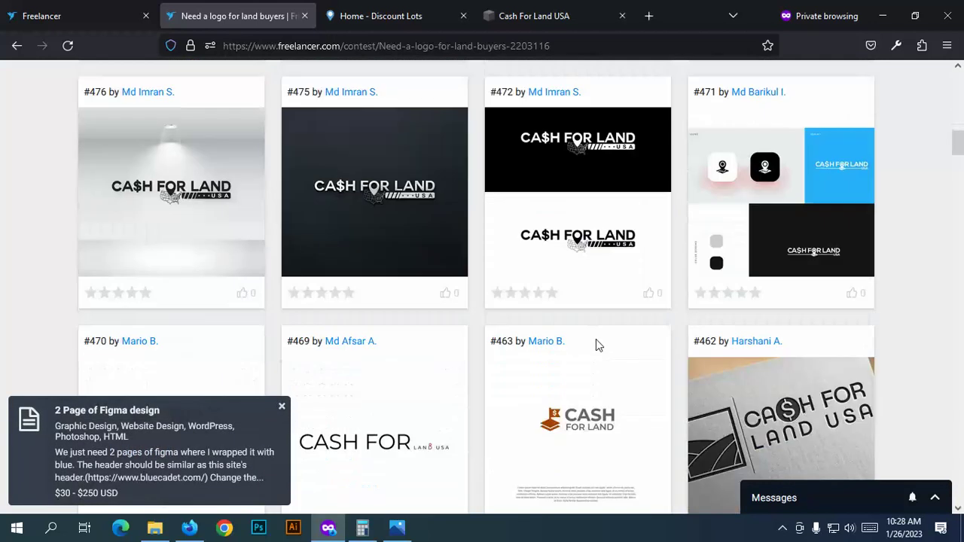
scroll(593, 350, down, 5)
scroll(592, 344, down, 2)
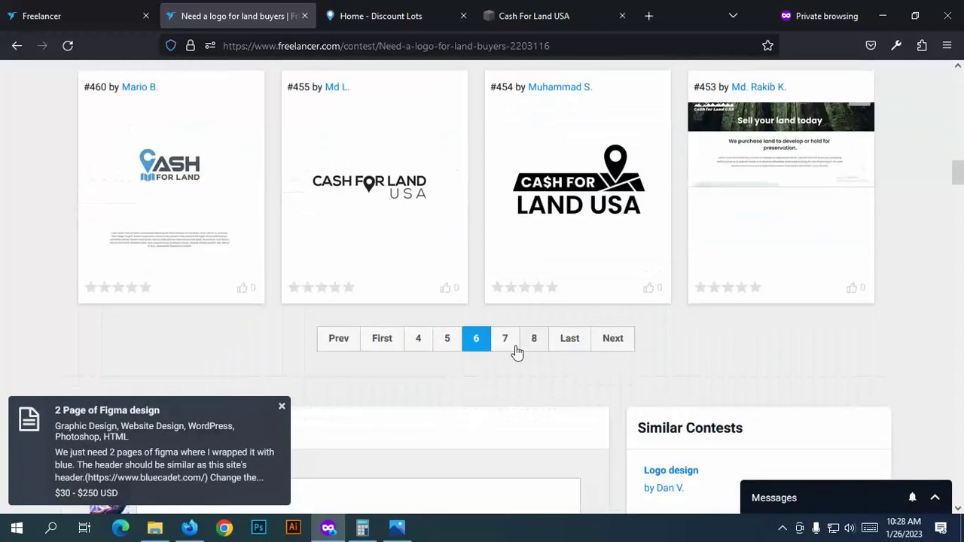
click(506, 340)
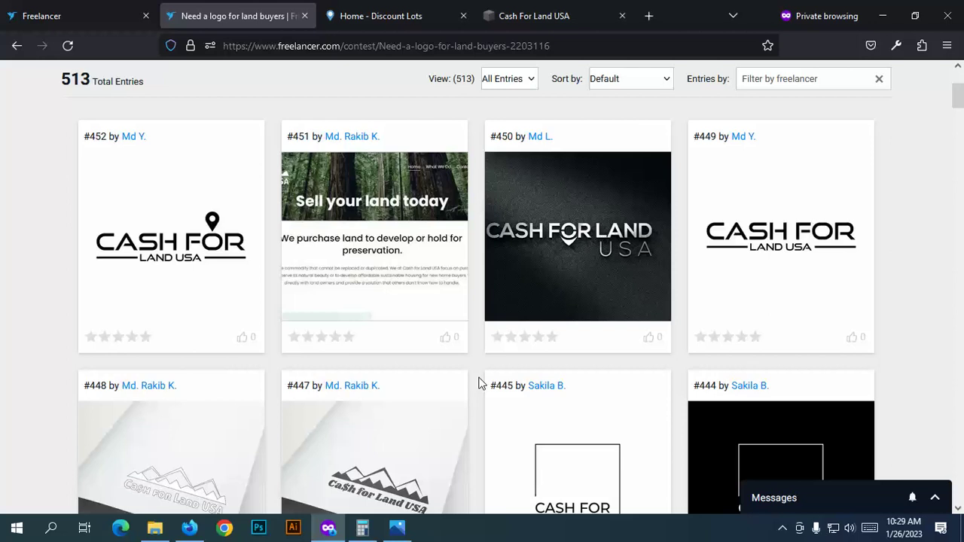
Step: Look through the page 7 entries, view entry #431 in detail, and return to the list
scroll(558, 377, down, 5)
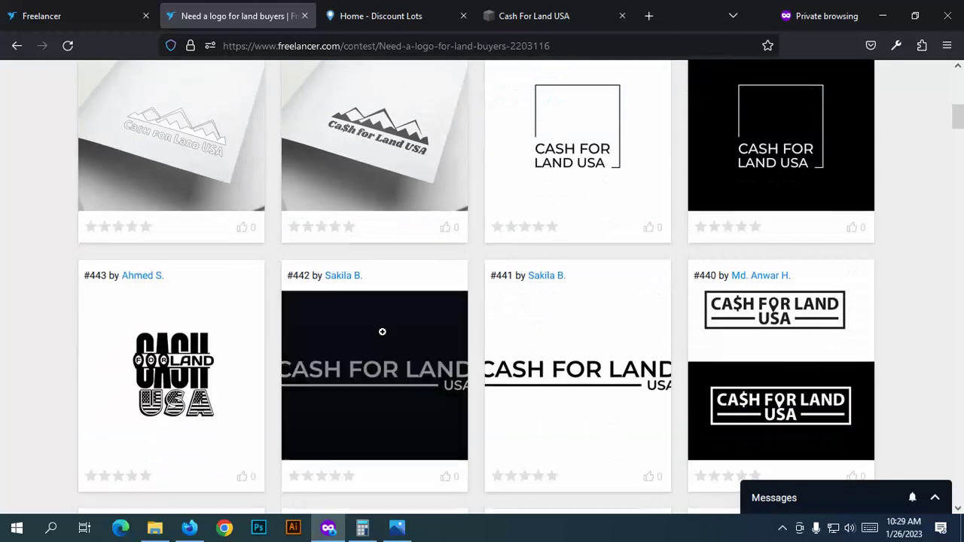
scroll(613, 370, down, 4)
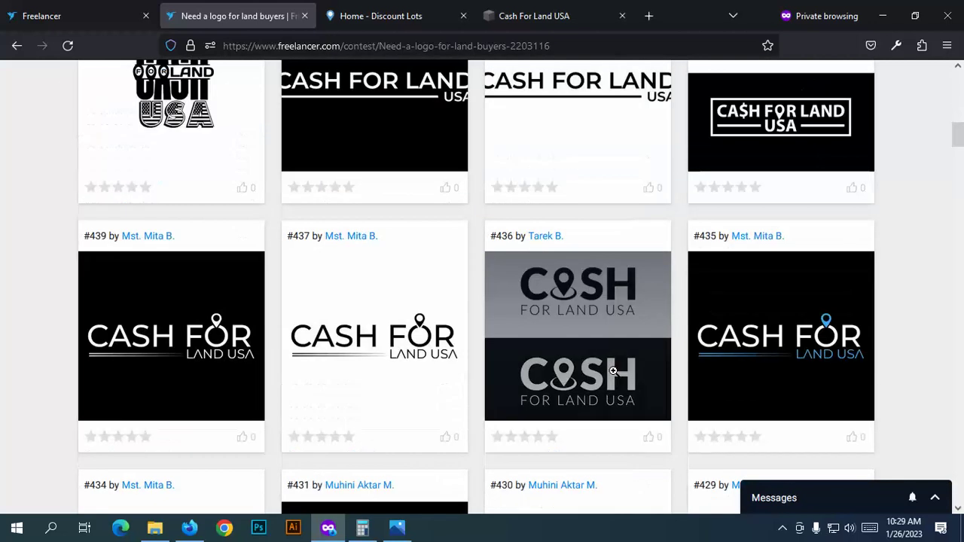
scroll(301, 389, down, 4)
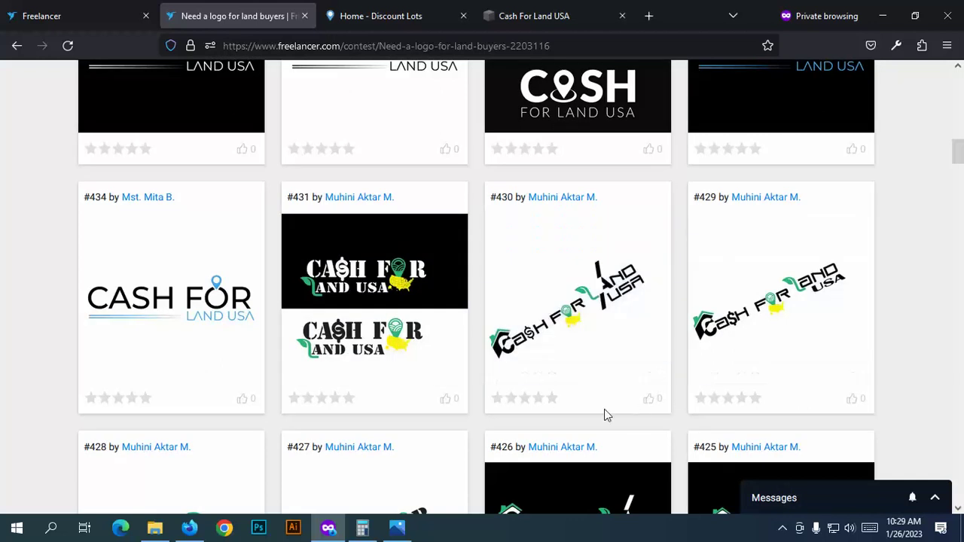
click(411, 319)
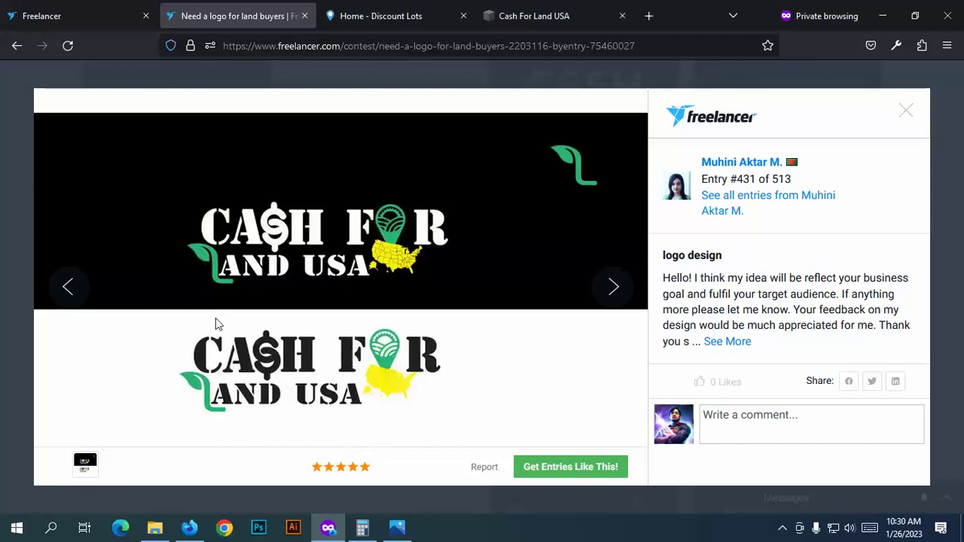
click(16, 147)
Step: Examine the page 7 entries again from top to bottom, comparing their logo variations and presentation
scroll(433, 349, down, 3)
scroll(432, 352, down, 3)
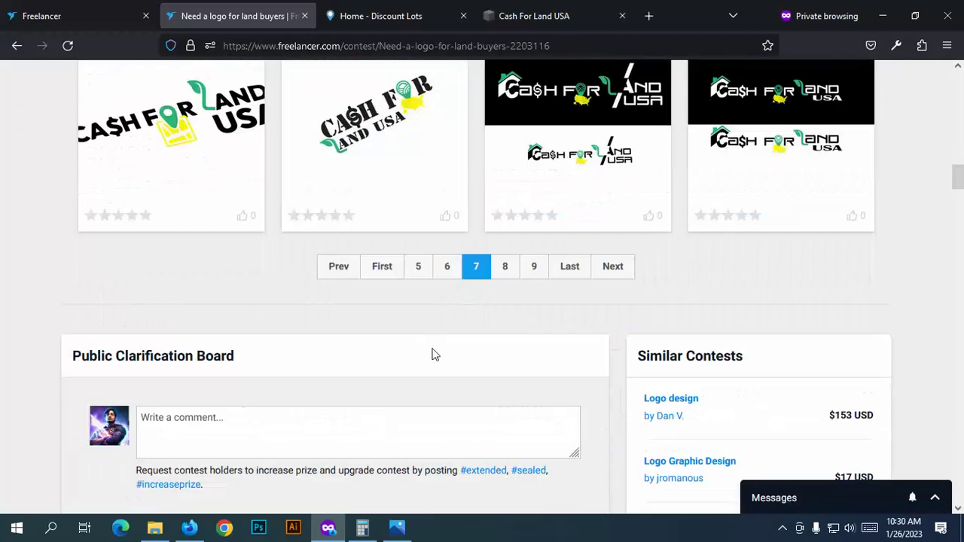
scroll(428, 349, up, 10)
scroll(429, 327, up, 10)
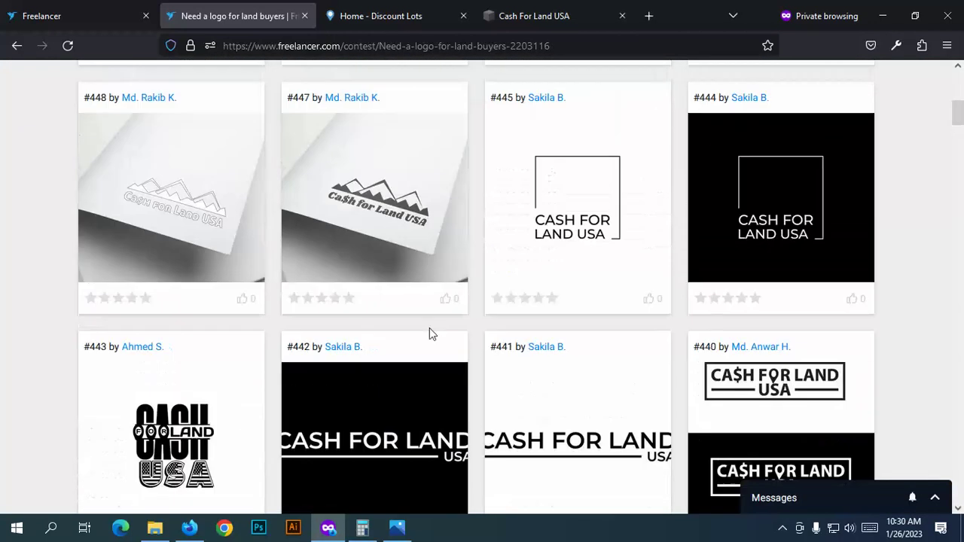
click(16, 46)
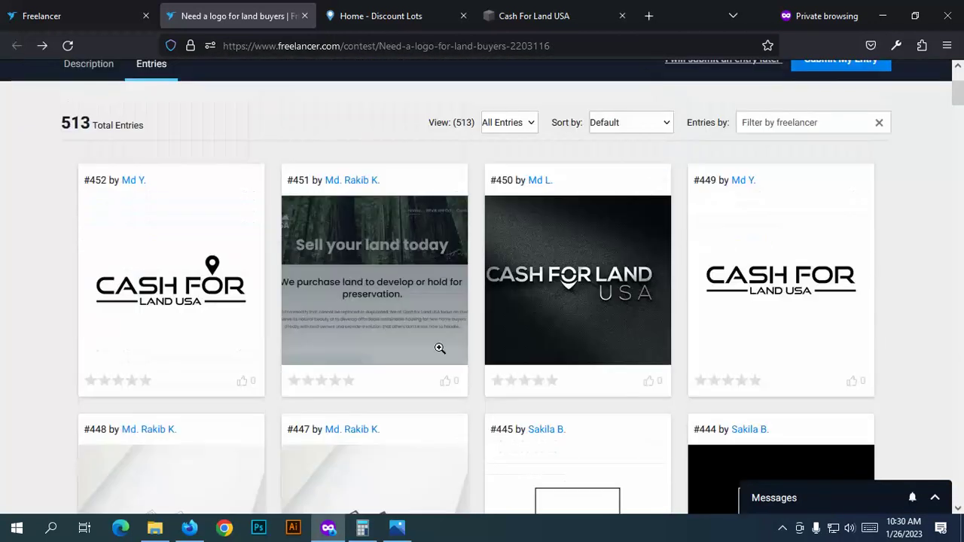
scroll(441, 343, up, 3)
scroll(443, 335, down, 15)
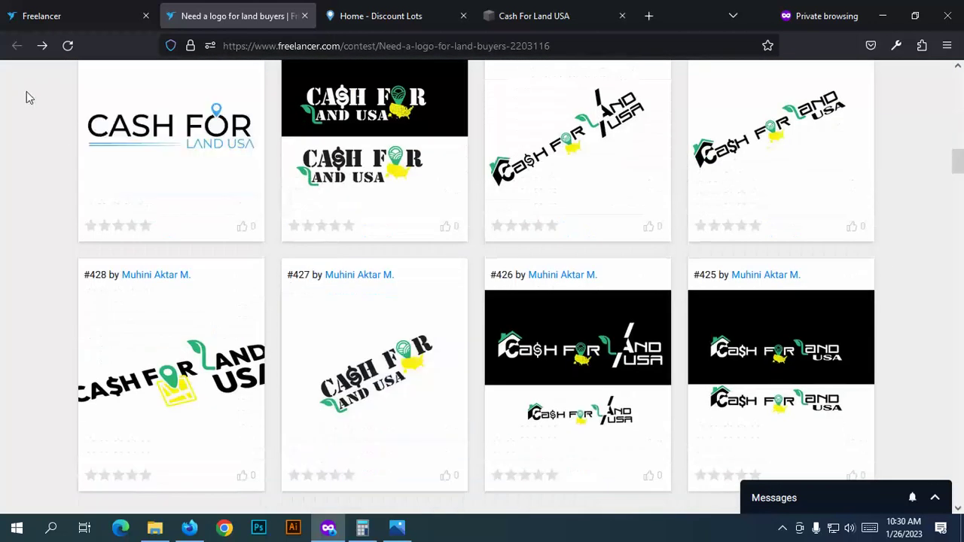
scroll(472, 331, down, 5)
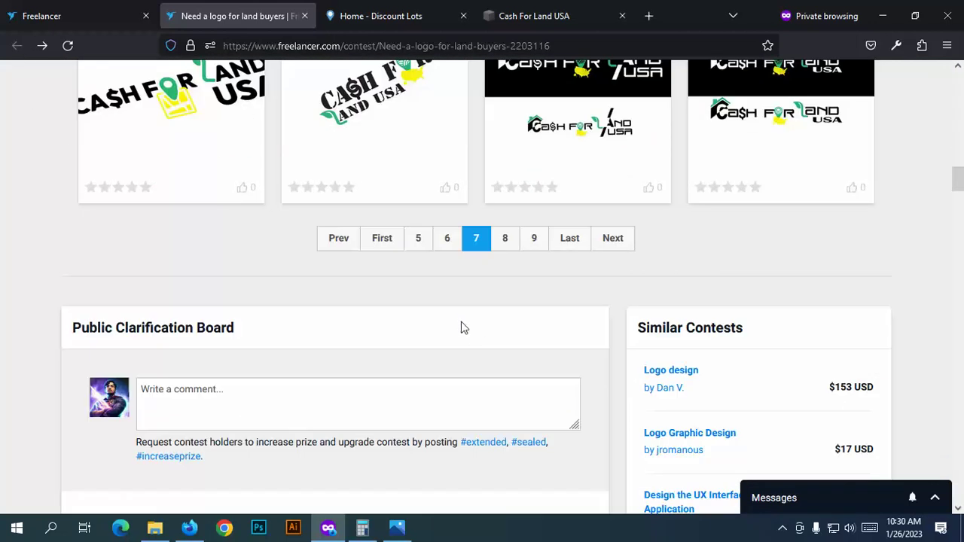
Step: Return to page 6 of the entries and compare the logo presentations around entries #478, #471 and #463
click(448, 241)
scroll(505, 400, down, 6)
scroll(511, 383, down, 3)
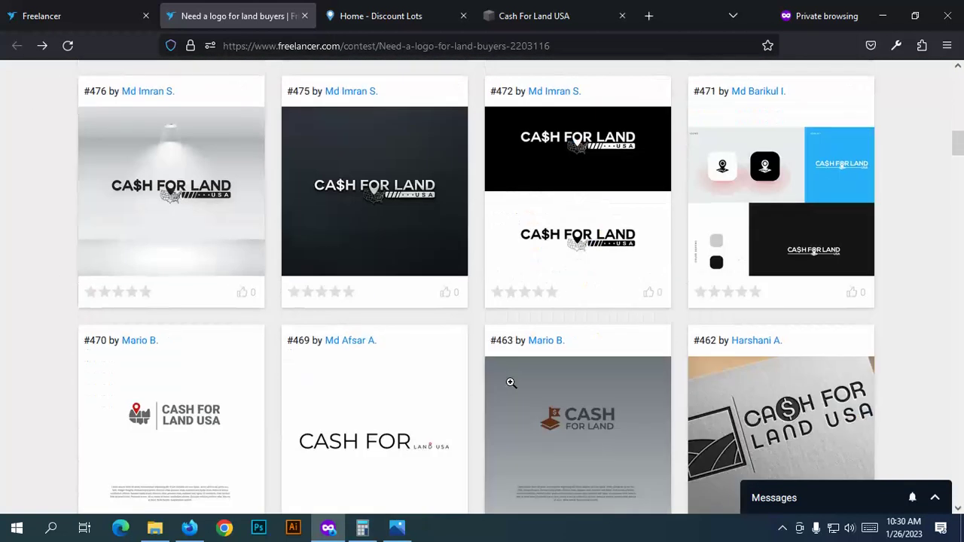
scroll(527, 340, up, 5)
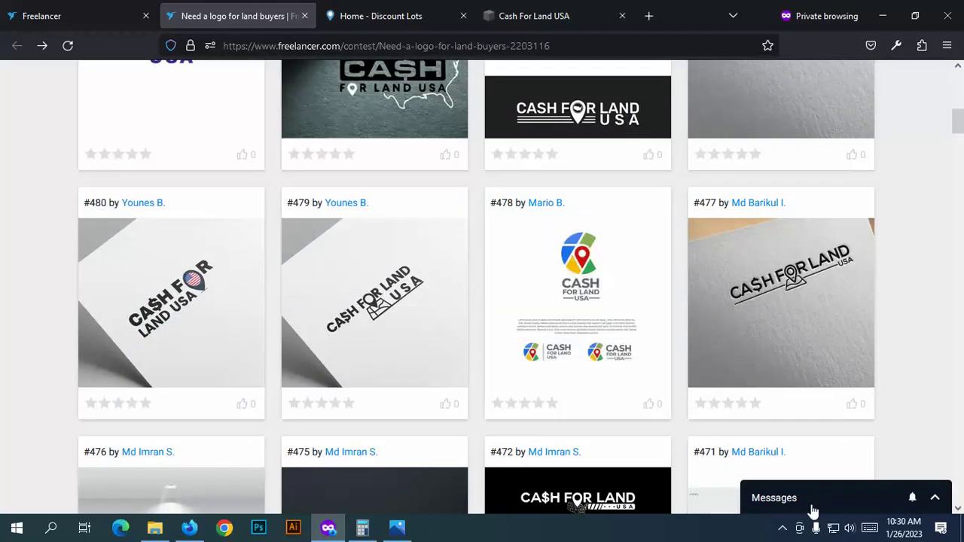
scroll(641, 452, down, 5)
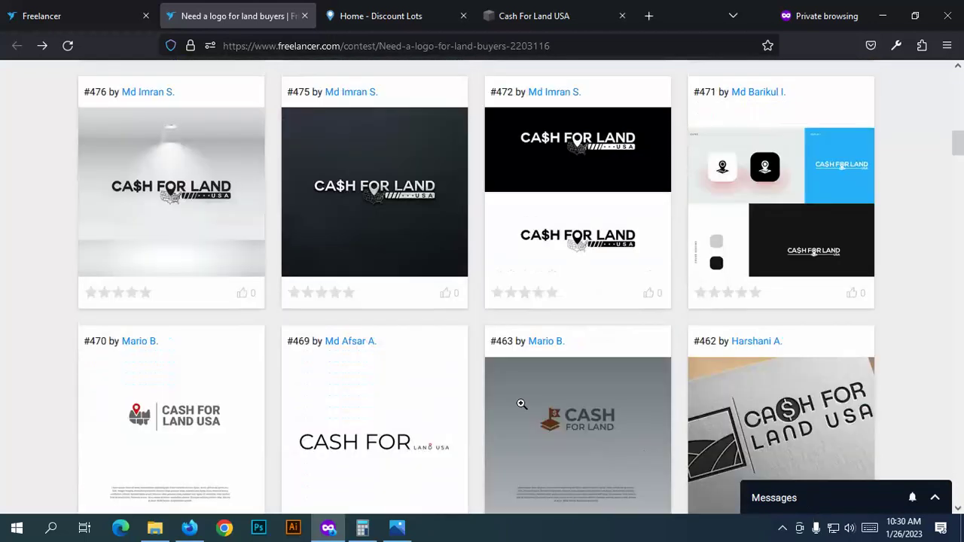
scroll(482, 373, down, 5)
scroll(555, 387, up, 5)
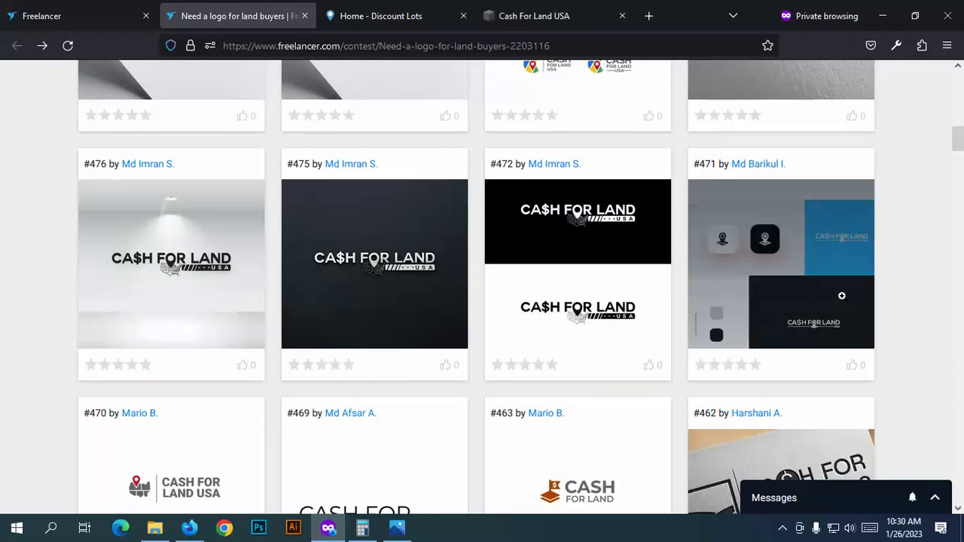
Step: View logo entries #471 and #460 in detail, returning to the page 6 entry list after each
click(842, 296)
scroll(421, 340, down, 4)
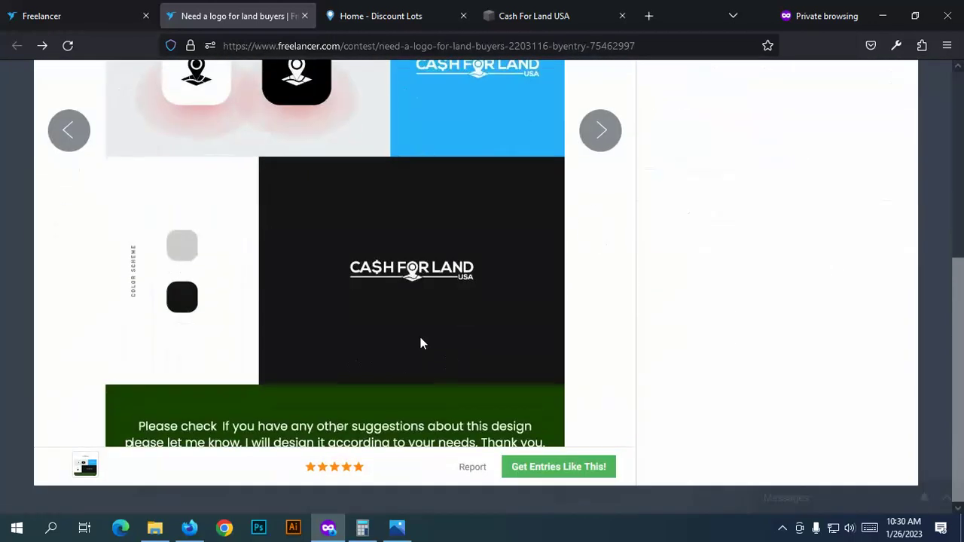
click(12, 72)
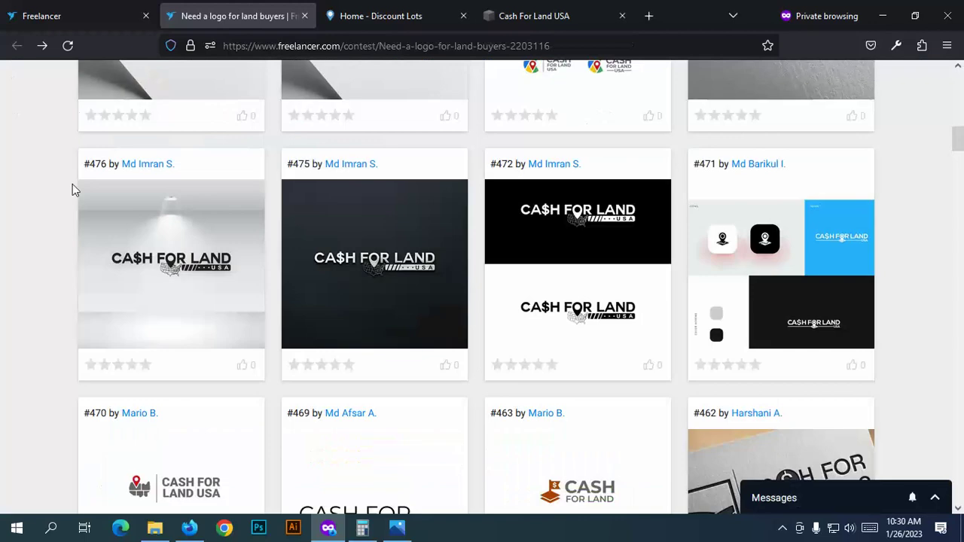
scroll(384, 337, down, 6)
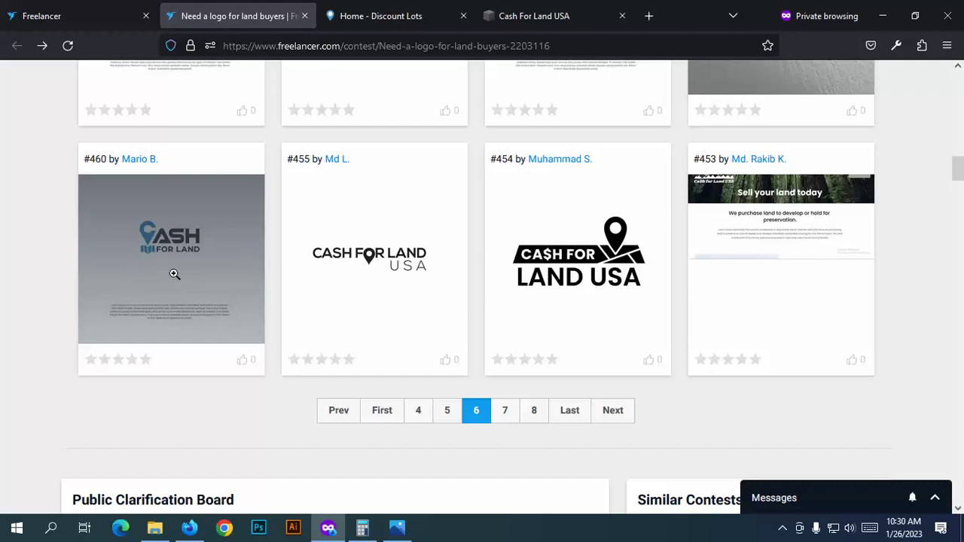
click(181, 277)
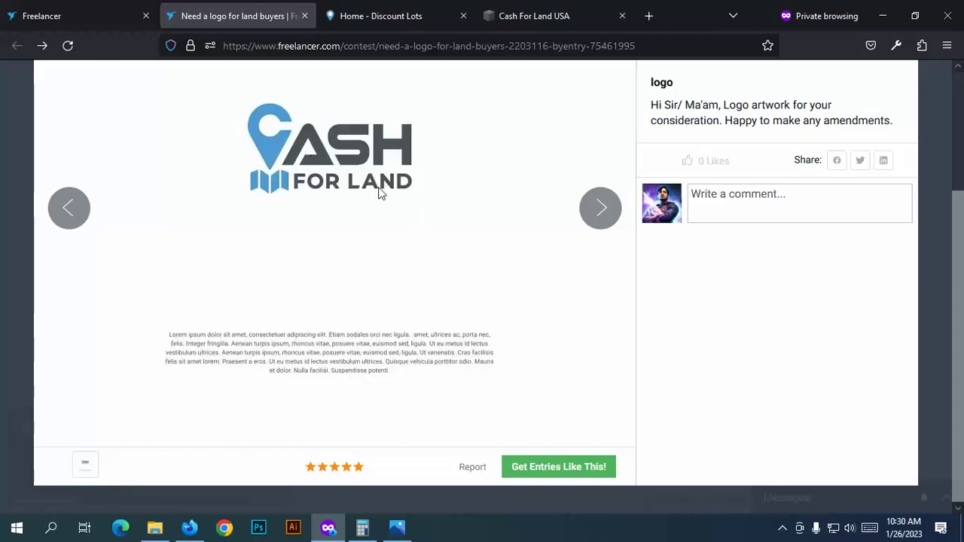
click(17, 151)
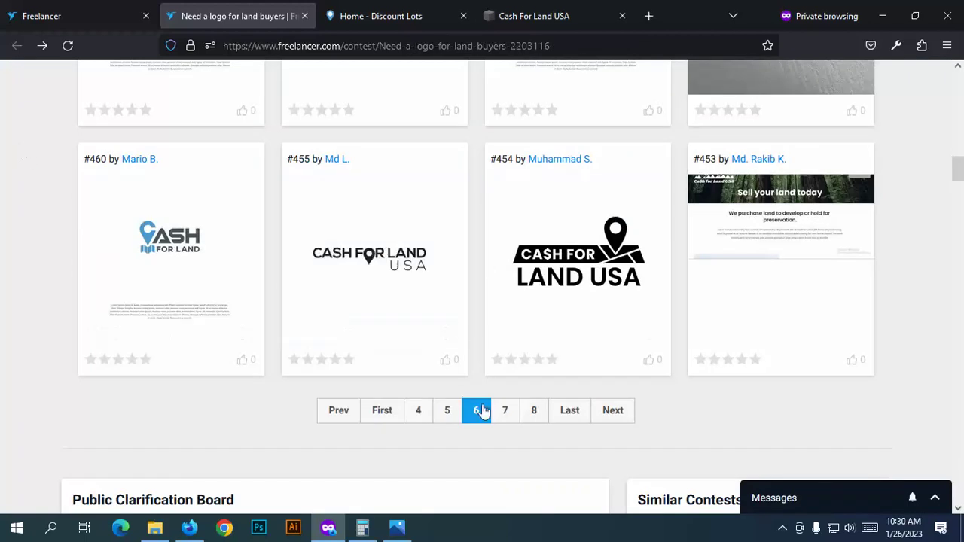
Step: Go to page 5 of the entries and look through the logo variations down to entry #490
click(445, 411)
scroll(464, 371, down, 12)
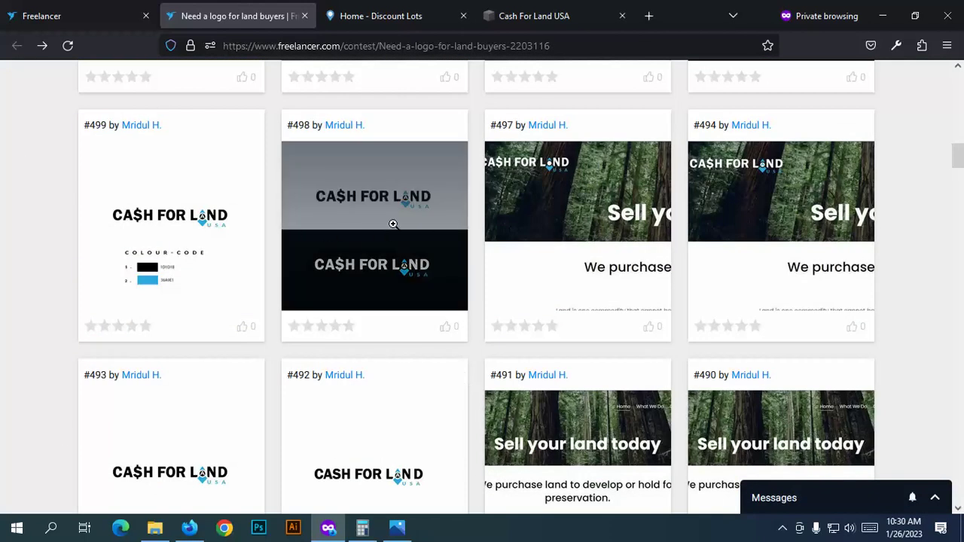
scroll(384, 244, down, 4)
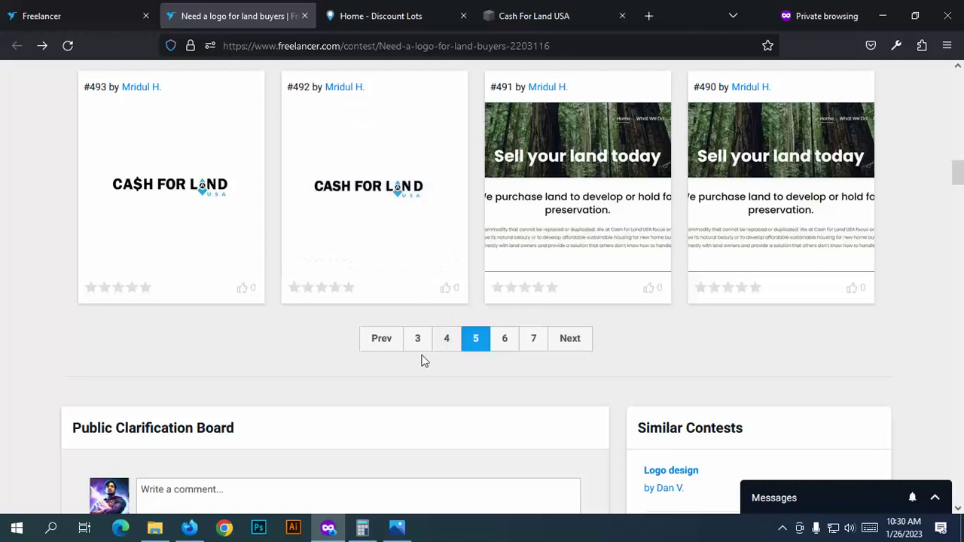
Step: Return to page 6 of the entries, view entry #460 in detail again, and close it
click(505, 339)
scroll(169, 305, down, 10)
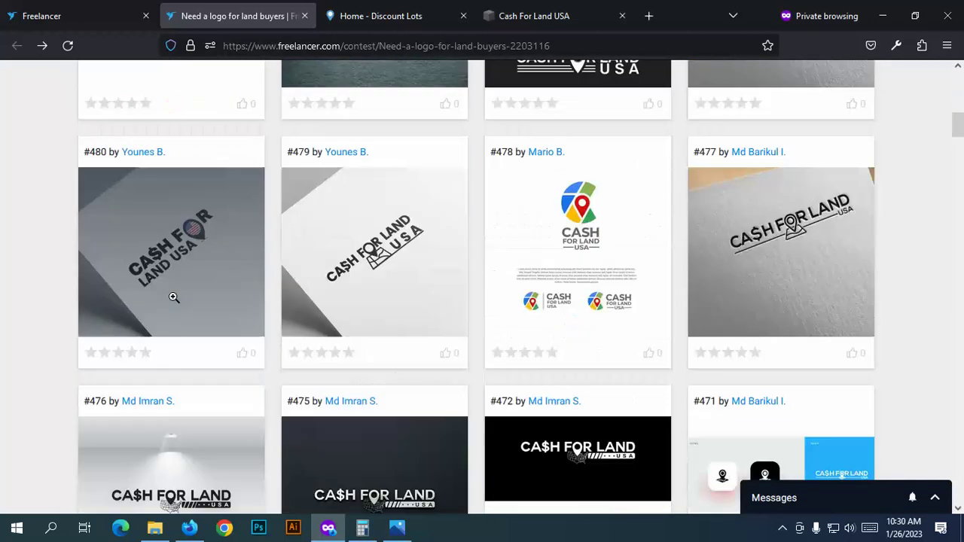
scroll(177, 301, down, 4)
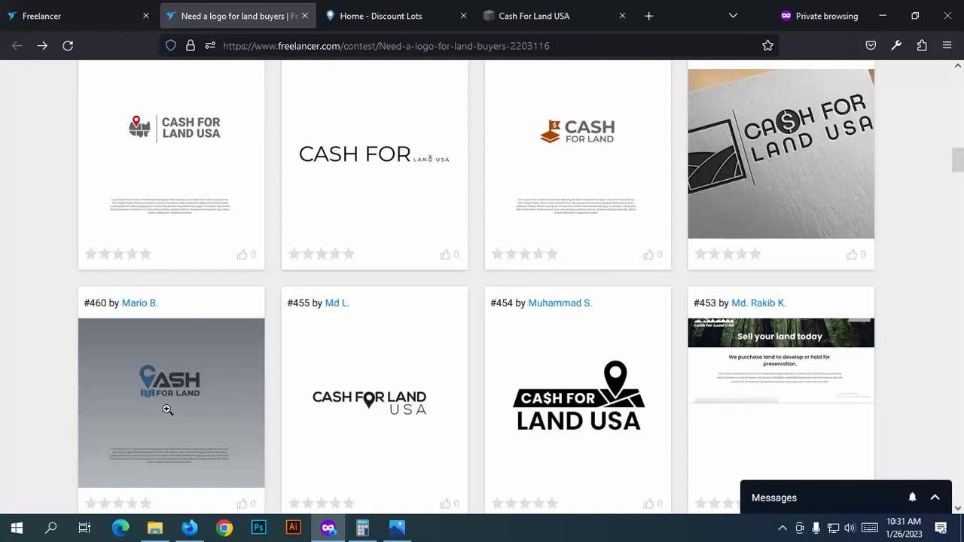
click(168, 408)
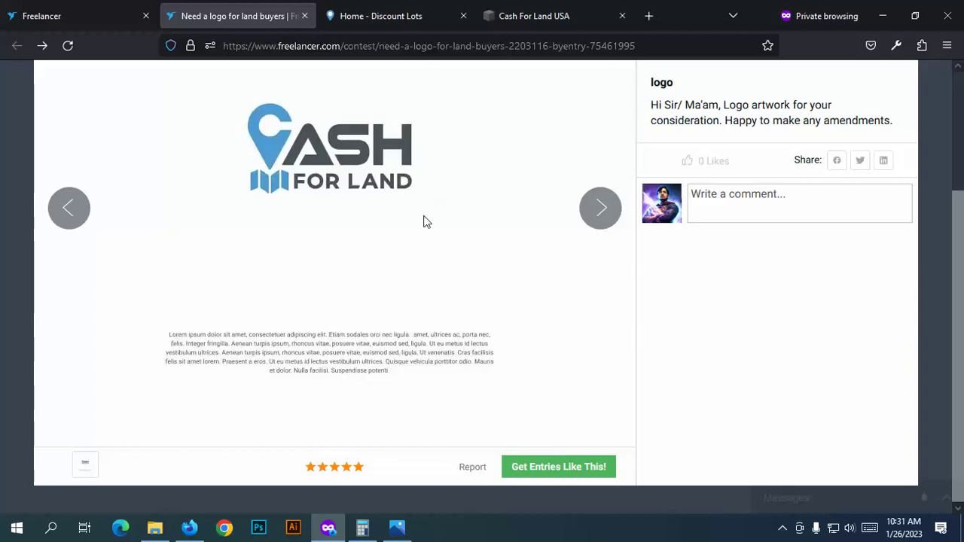
scroll(423, 222, up, 1)
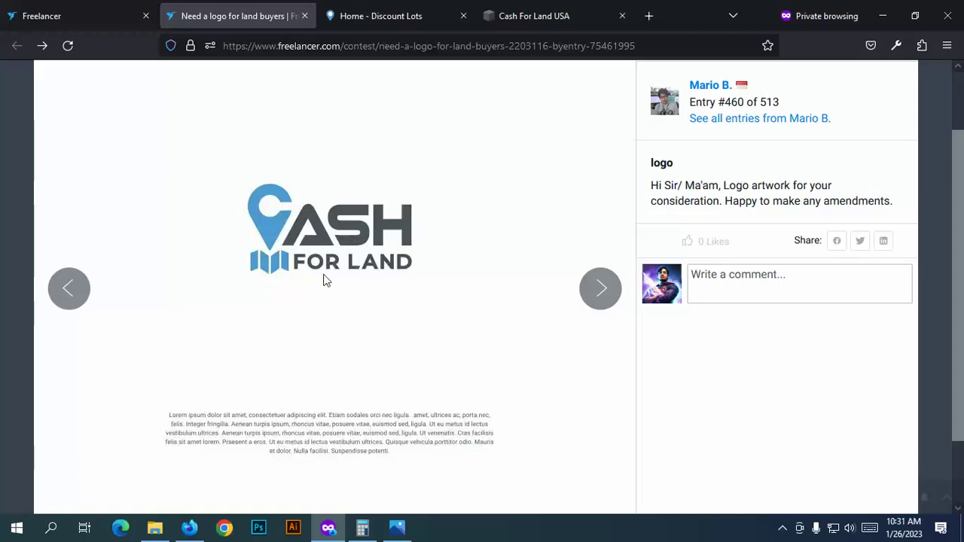
click(17, 92)
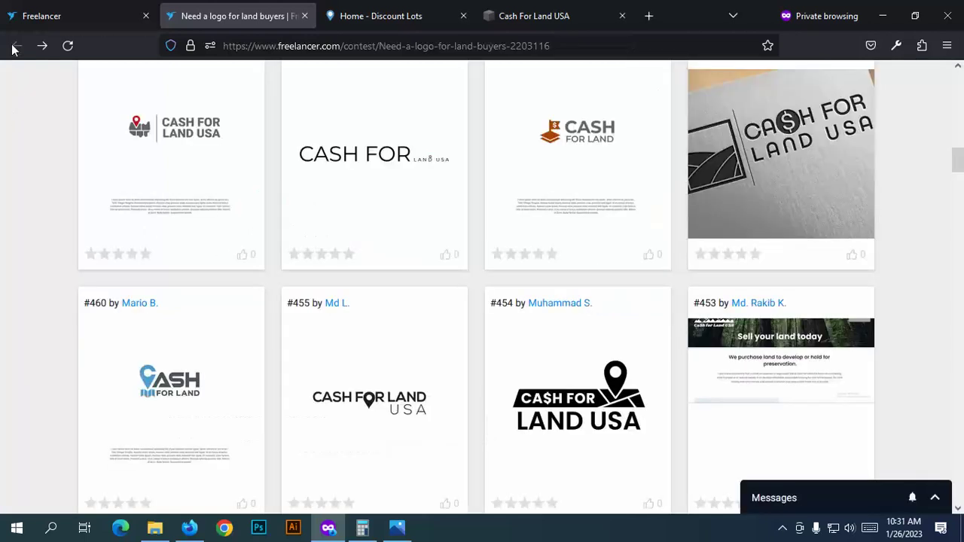
Step: Go back to the contest search results and open the "Logo for Hartman Landscaping LLC" contest in a new tab
click(82, 14)
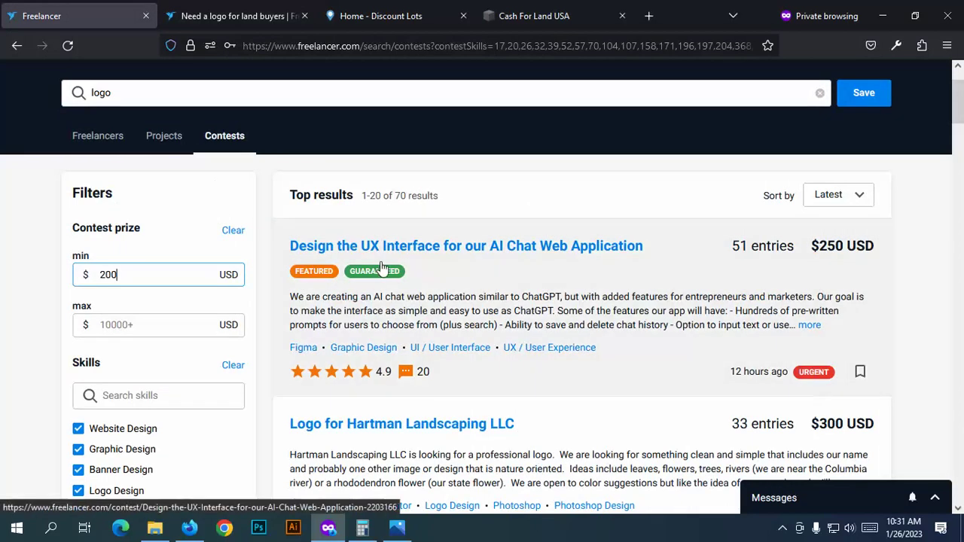
scroll(505, 289, down, 2)
scroll(196, 260, up, 3)
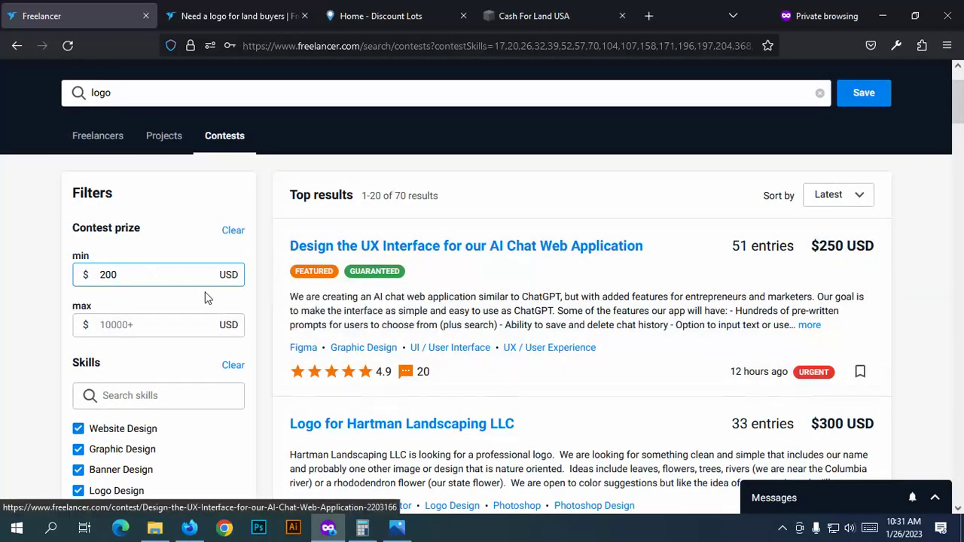
scroll(430, 354, down, 4)
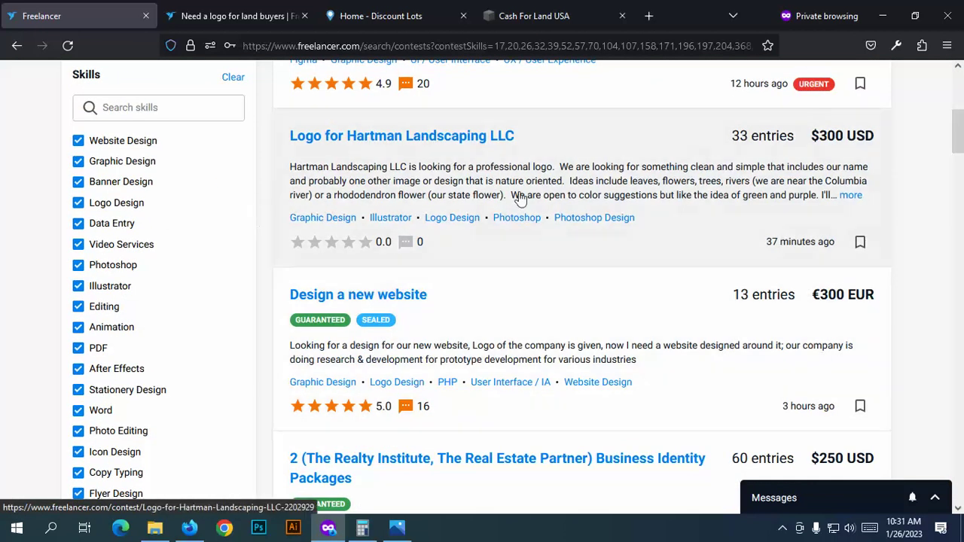
scroll(359, 340, up, 1)
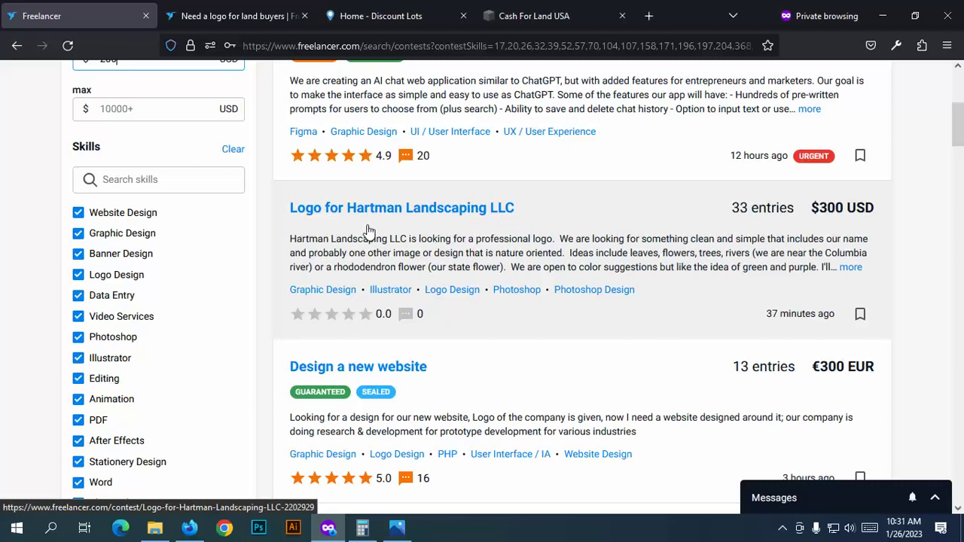
right_click(555, 208)
click(608, 218)
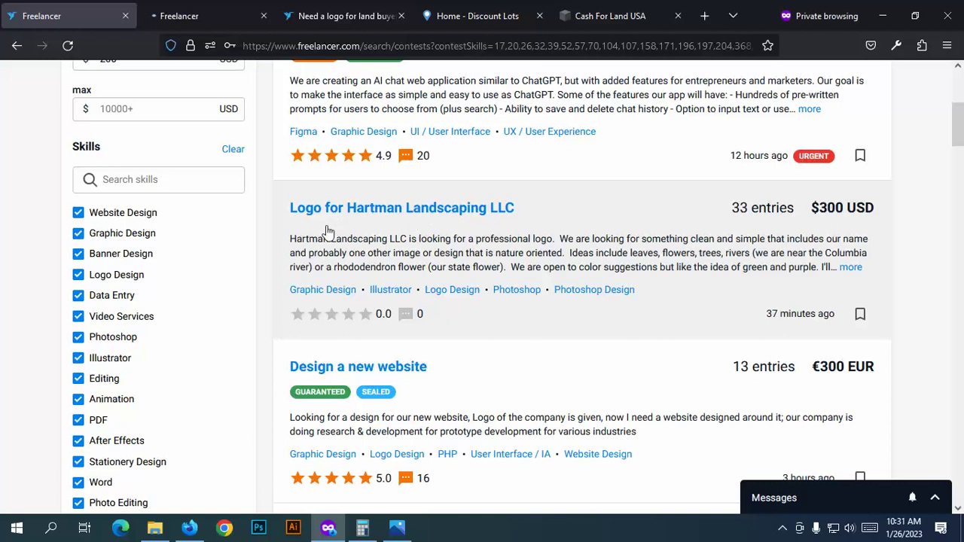
Step: Show the entries of the Hartman Landscaping LLC contest and compare the logos from #46 to #35
click(192, 14)
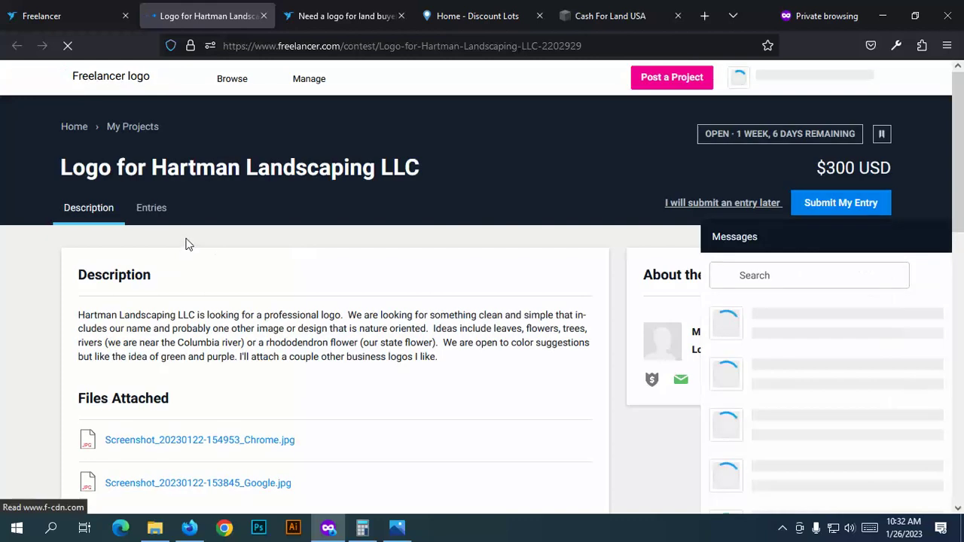
click(154, 209)
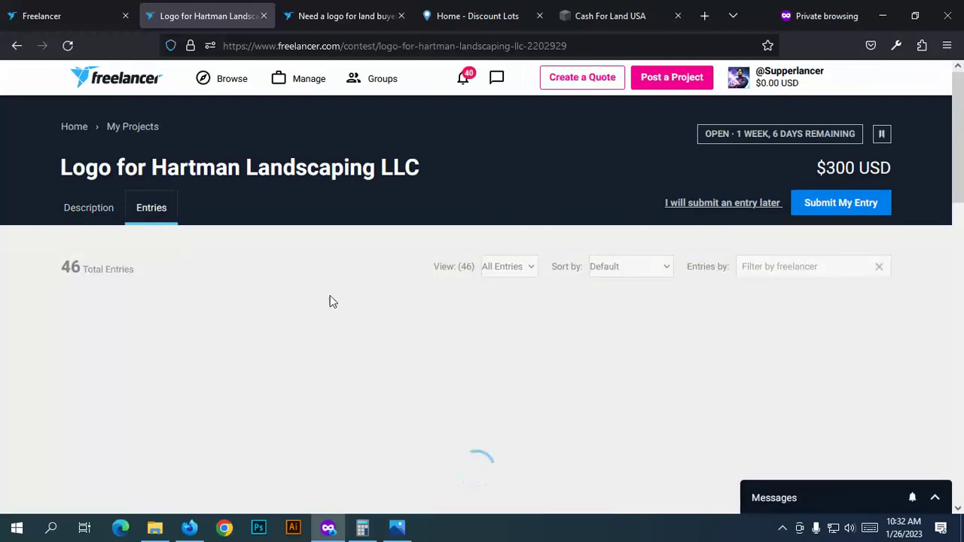
scroll(331, 298, down, 4)
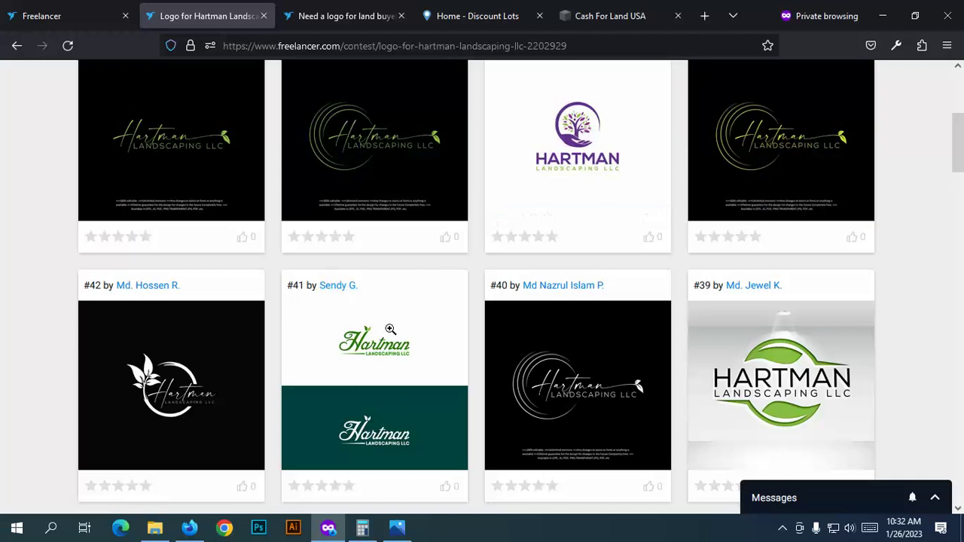
scroll(709, 441, down, 3)
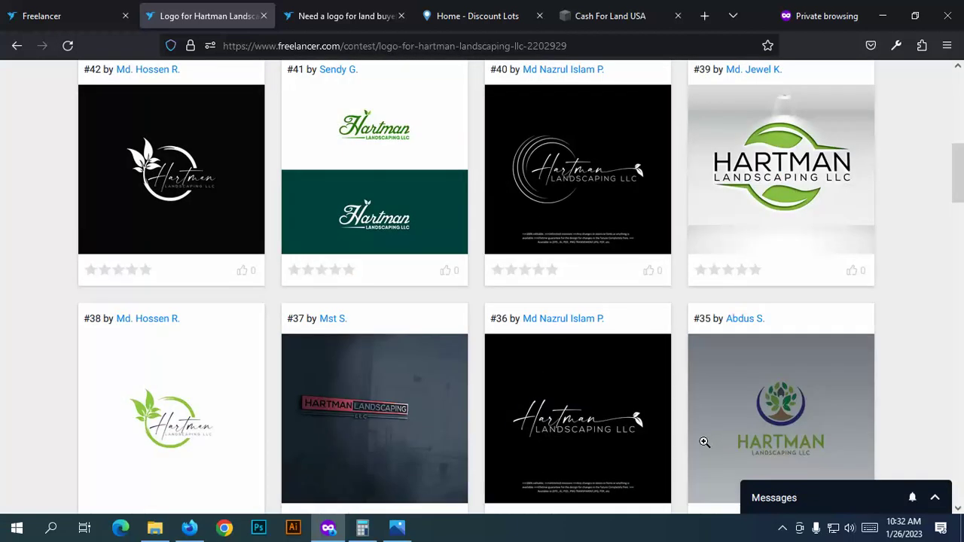
scroll(704, 442, up, 5)
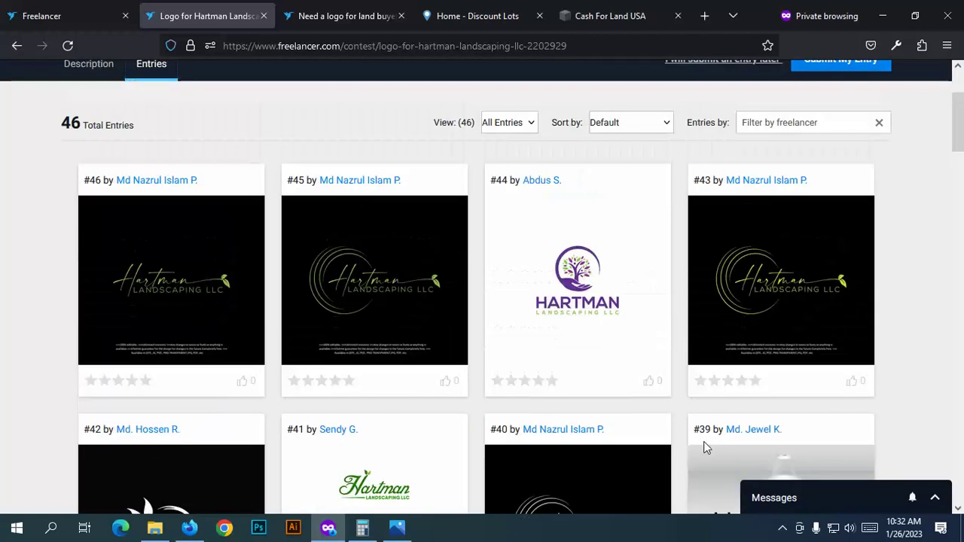
scroll(703, 441, down, 3)
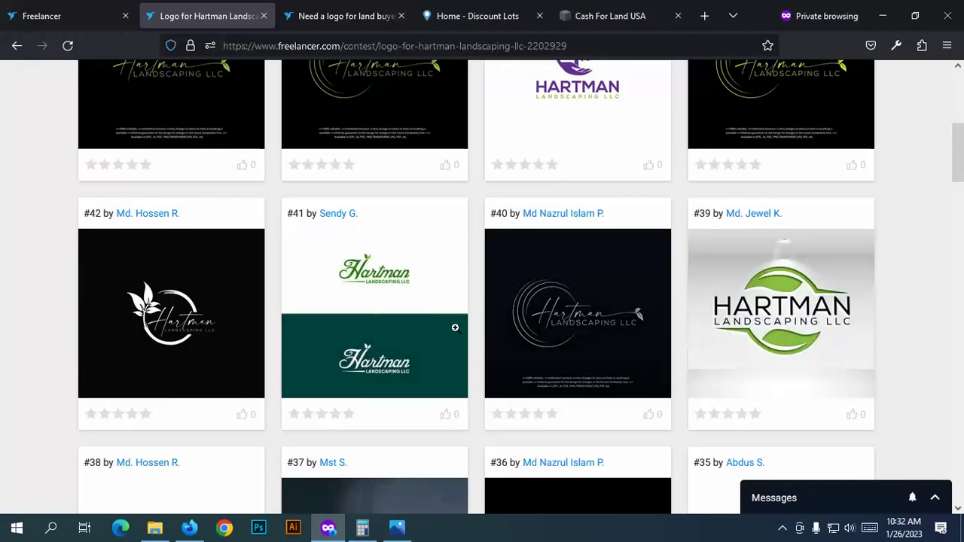
Step: View entry #41 in detail, close it, and look through the further Hartman Landscaping entries down to #23
click(392, 310)
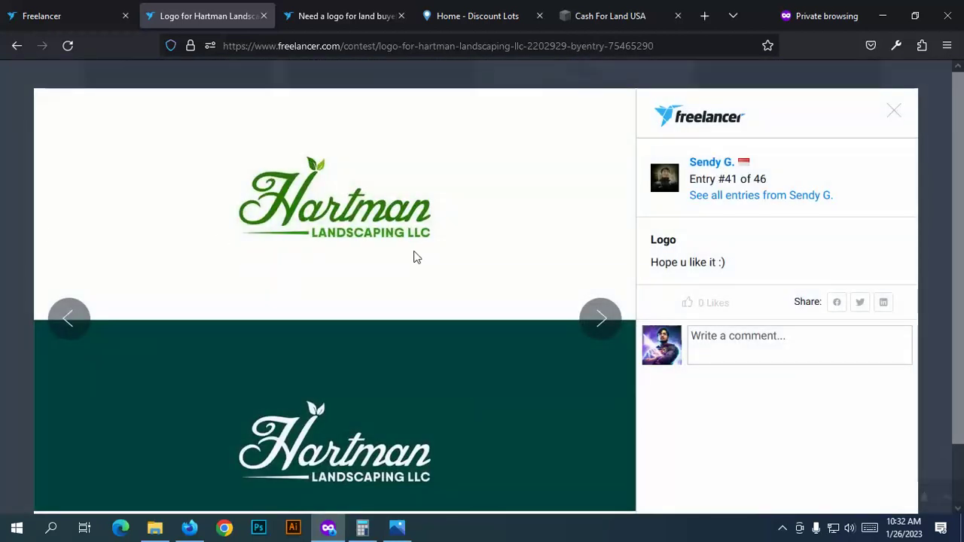
click(3, 211)
scroll(412, 261, down, 5)
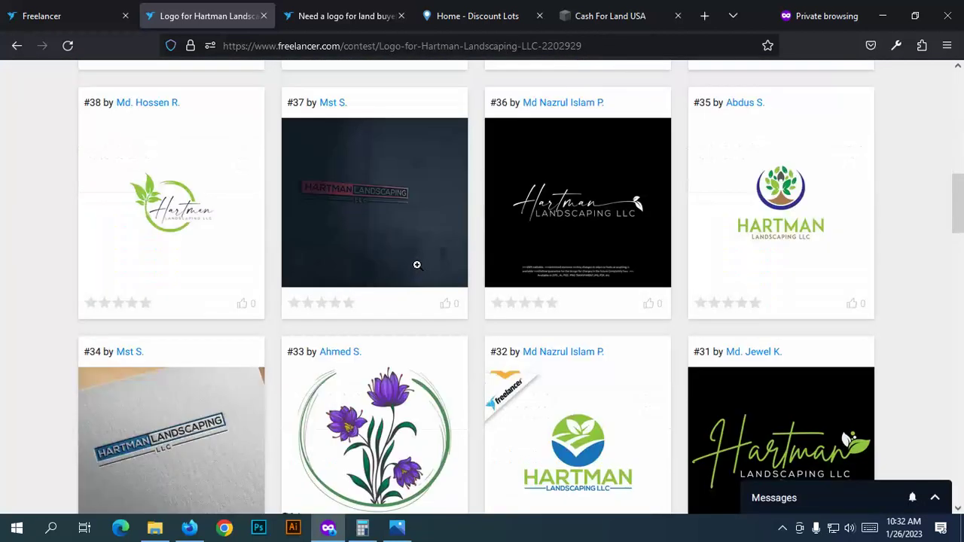
scroll(417, 264, down, 3)
scroll(400, 279, down, 3)
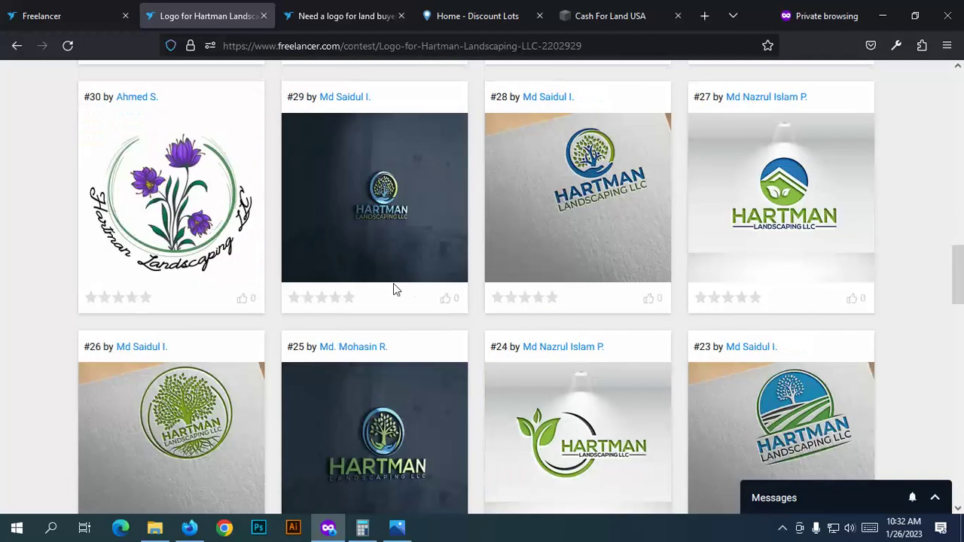
scroll(393, 283, up, 15)
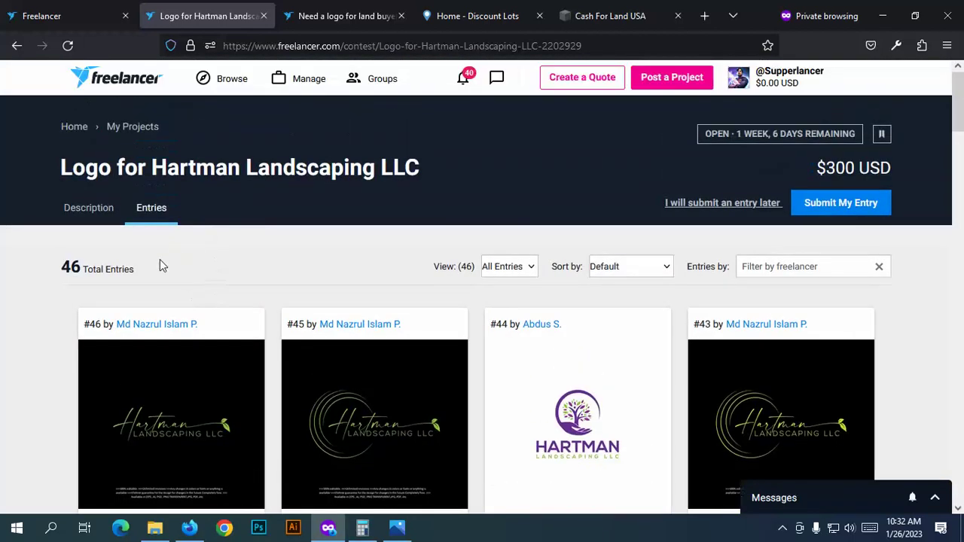
Step: Check the Hartman Landscaping contest's description, return to its entries, and revisit page 6 of the land buyers contest
click(100, 209)
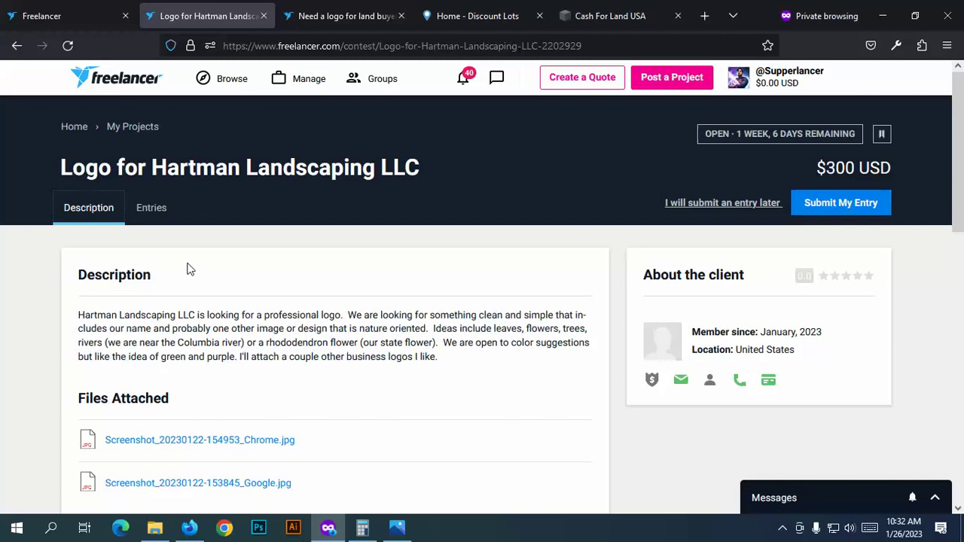
click(151, 209)
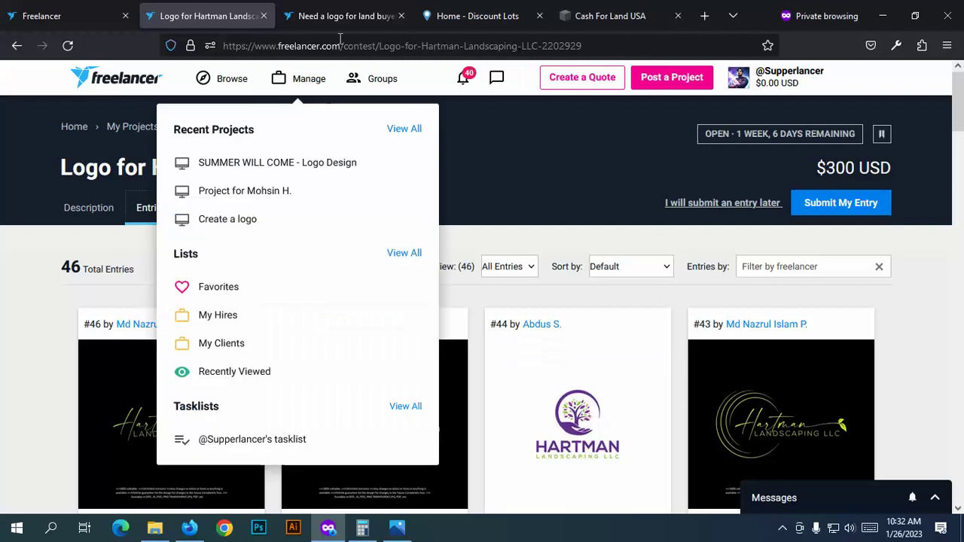
click(347, 16)
scroll(302, 336, down, 4)
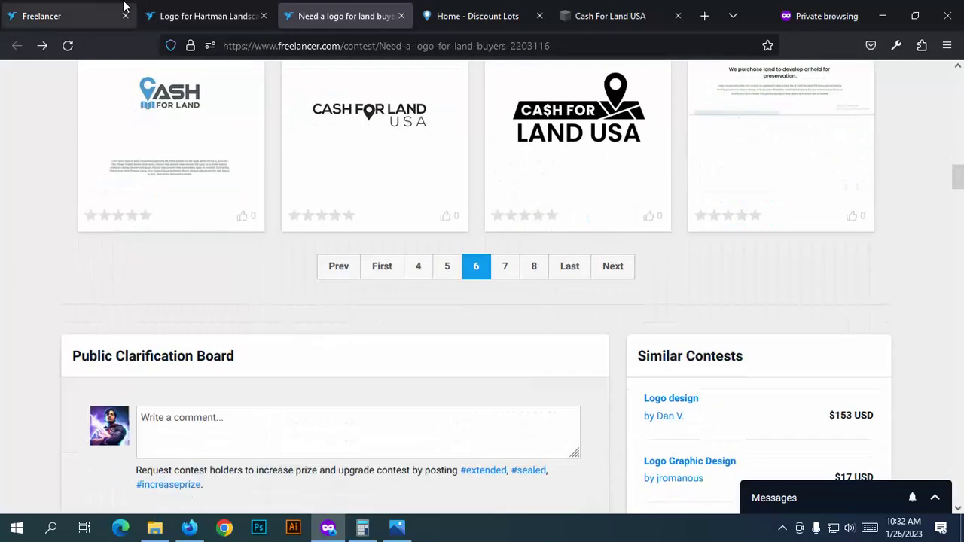
Step: Browse further down the contest search results and open the $300 "Logo Design" contest for Galant Immo AG in a new tab
click(50, 11)
scroll(866, 253, down, 3)
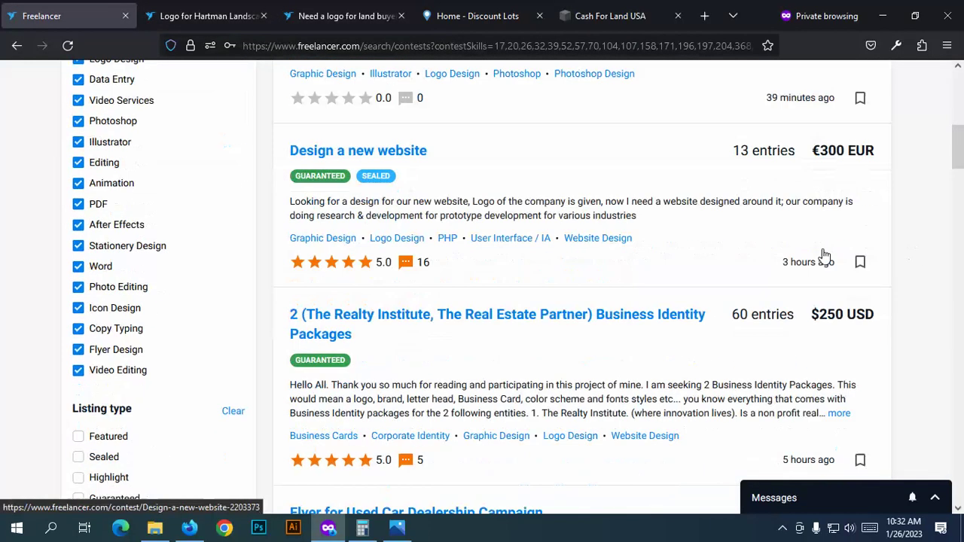
scroll(398, 228, down, 4)
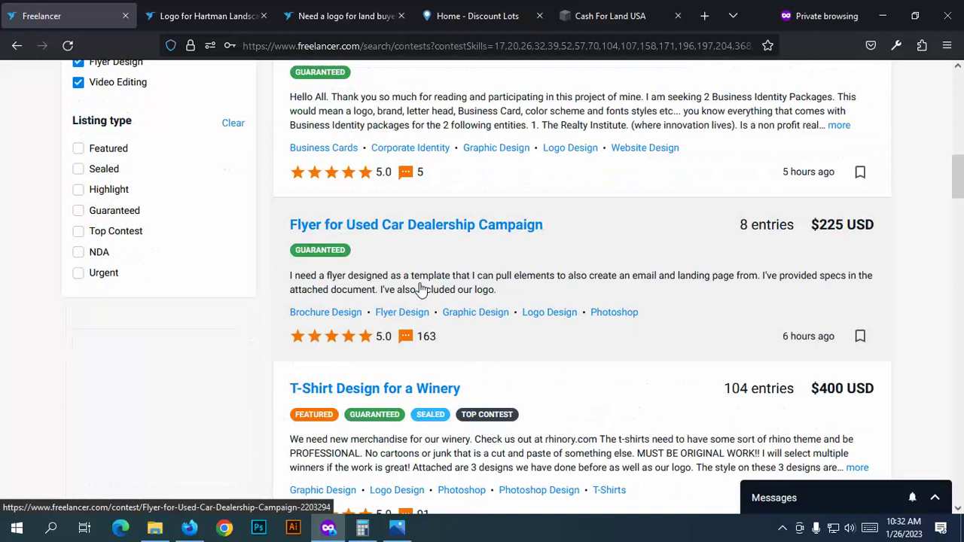
scroll(439, 279, down, 3)
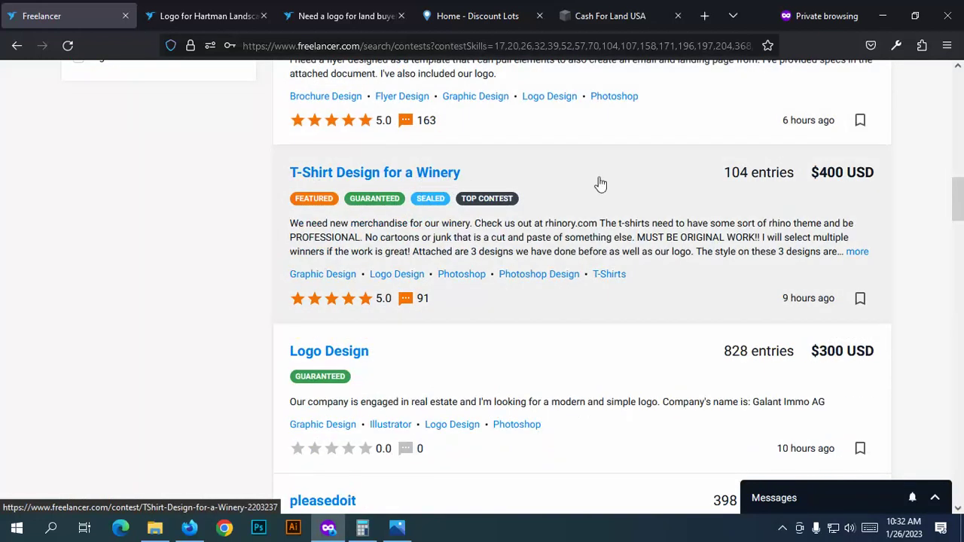
scroll(492, 259, down, 4)
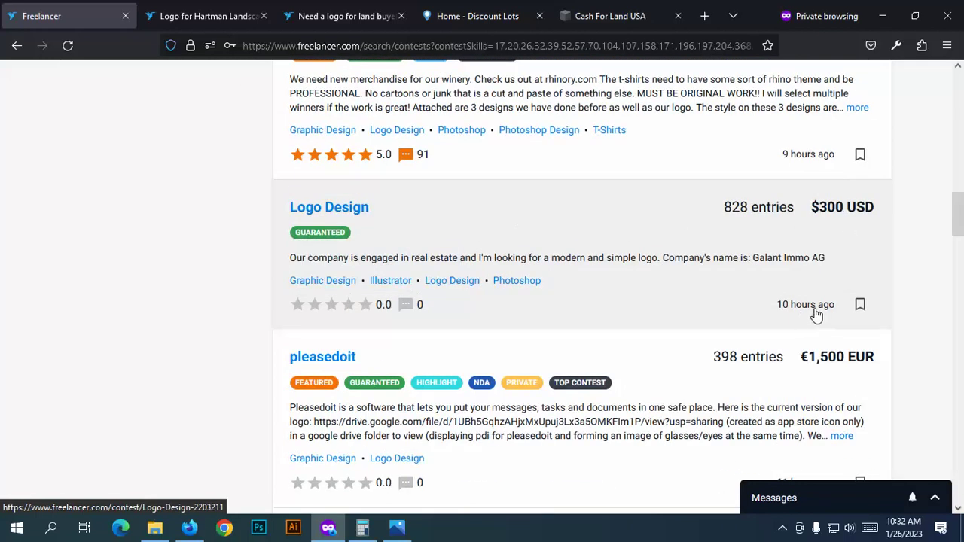
right_click(348, 211)
click(370, 224)
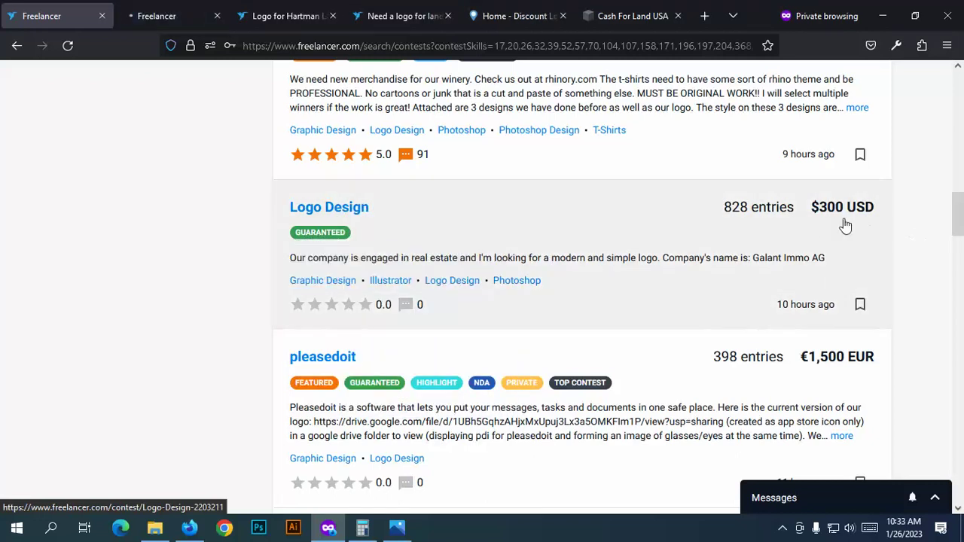
Step: Read the company name in the Galant Immo AG contest description, show the contest's entries, and highlight the total entry count
click(162, 13)
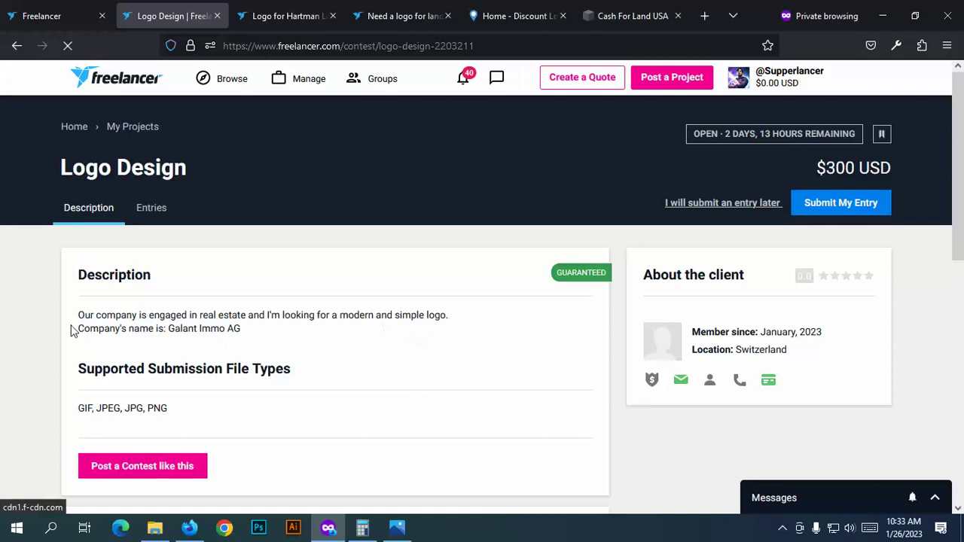
drag(169, 329, 243, 341)
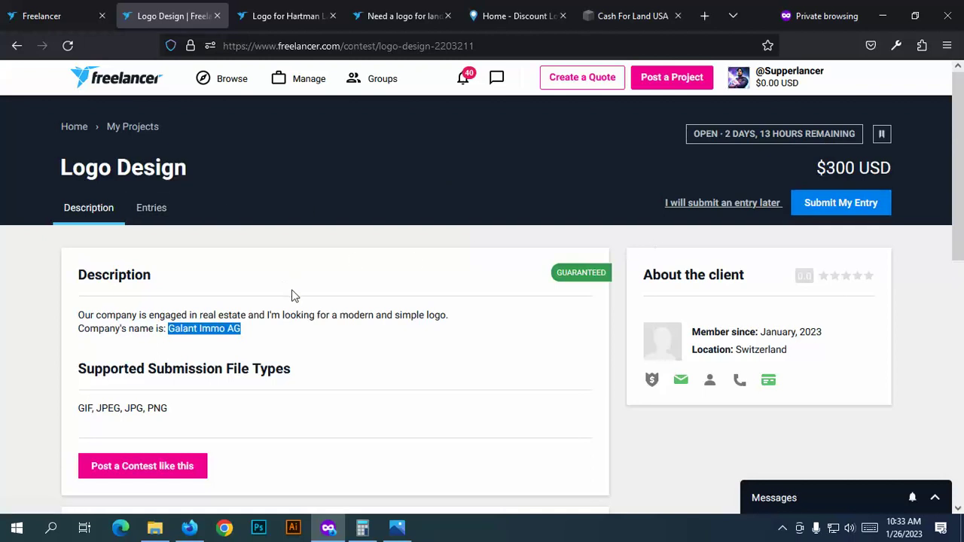
click(261, 259)
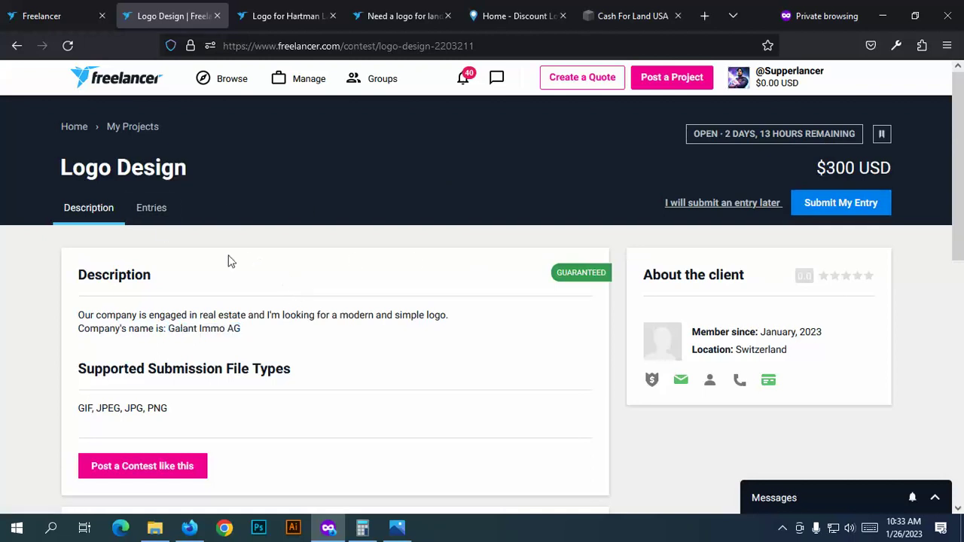
click(154, 213)
drag(91, 267, 49, 277)
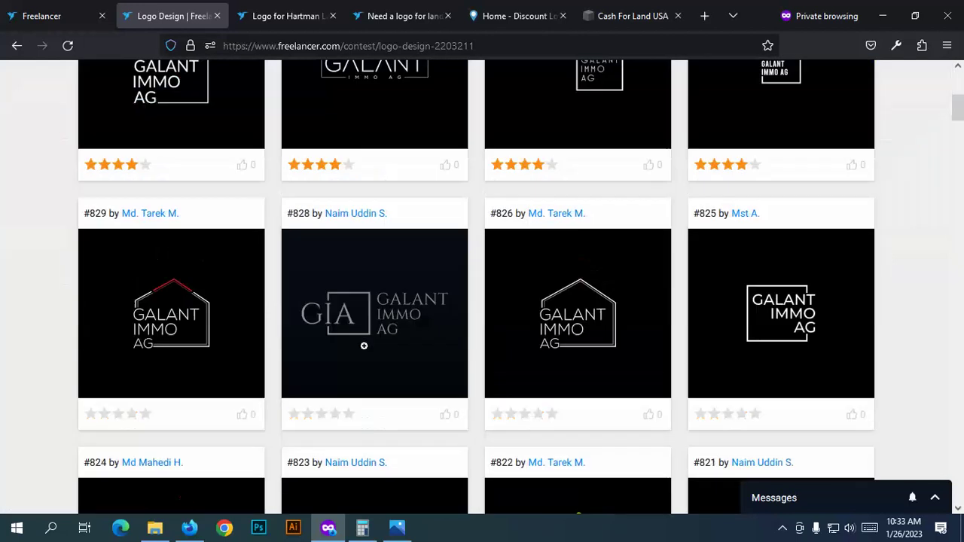
Step: Look through the Galant Immo AG entries and compare the top-rated logos #176, #132, #84 and #2 with the newer ones
scroll(159, 173, down, 4)
scroll(159, 178, up, 2)
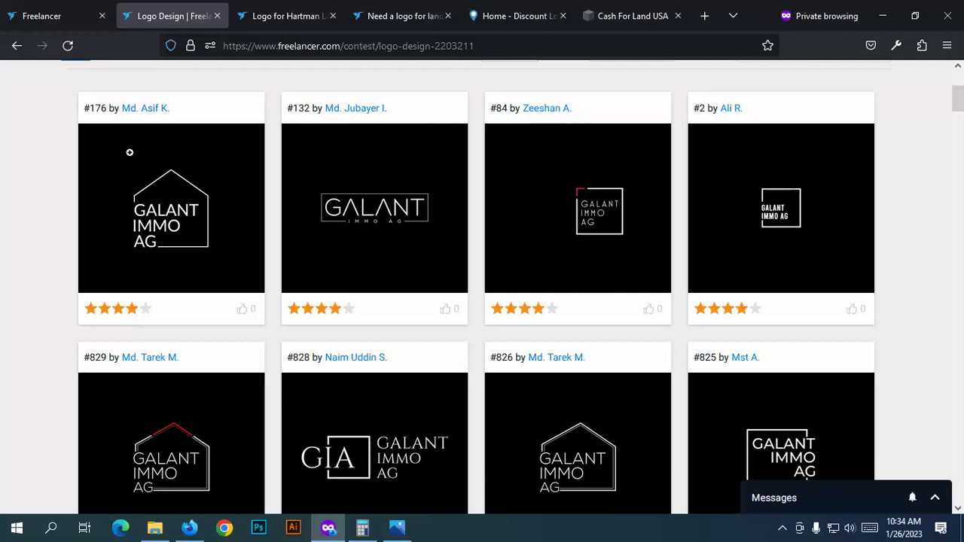
scroll(136, 315, down, 3)
scroll(155, 246, up, 2)
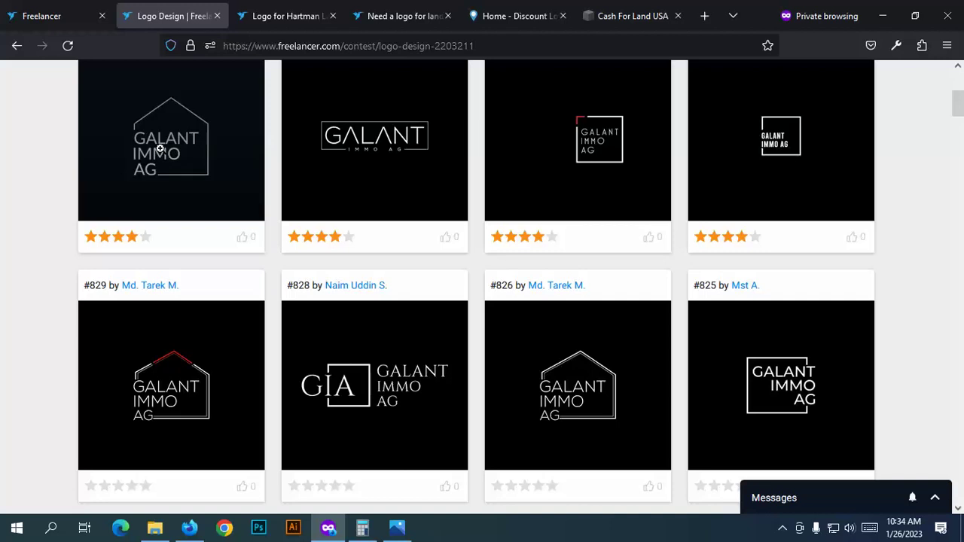
scroll(200, 248, up, 3)
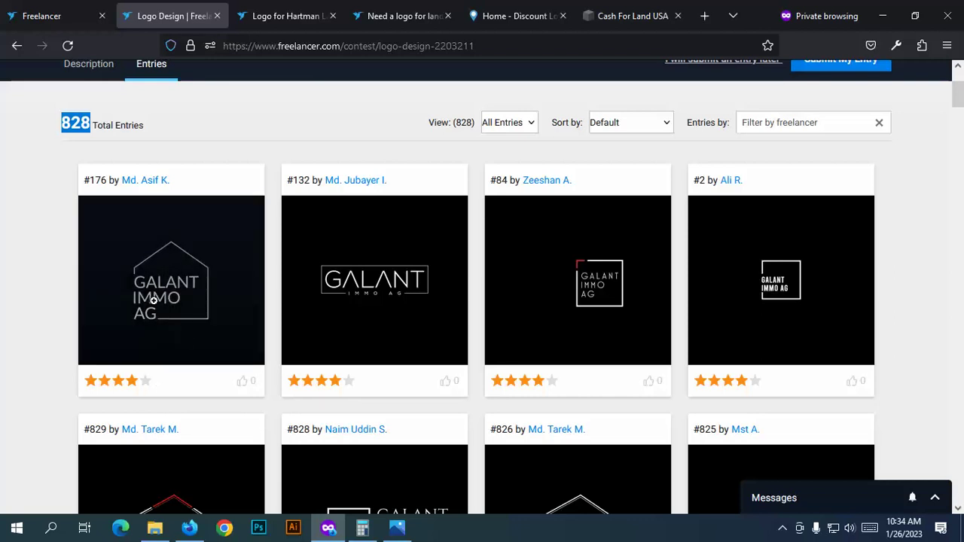
scroll(221, 288, up, 1)
scroll(222, 287, up, 2)
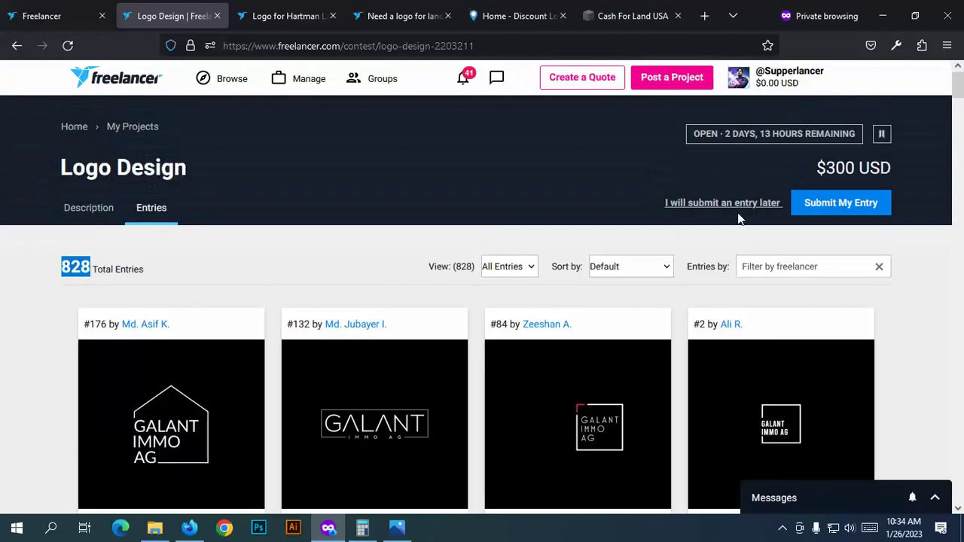
scroll(161, 311, down, 2)
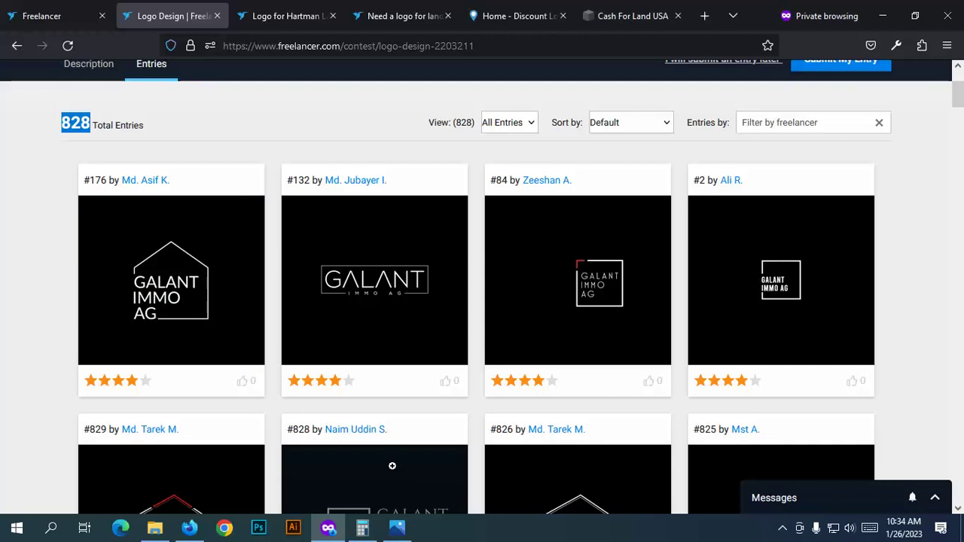
Step: Search Google for "Supperlancer" in a new private tab
click(689, 15)
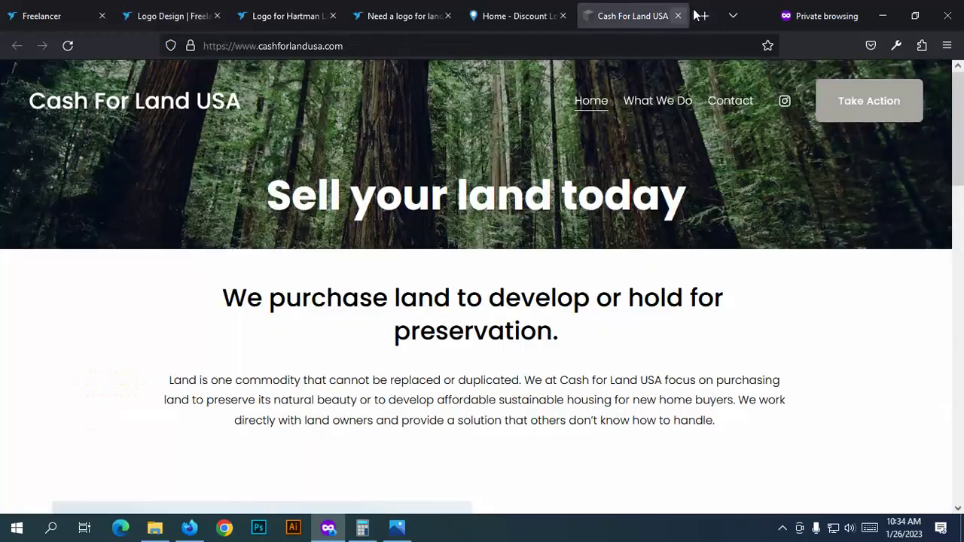
click(702, 15)
click(231, 42)
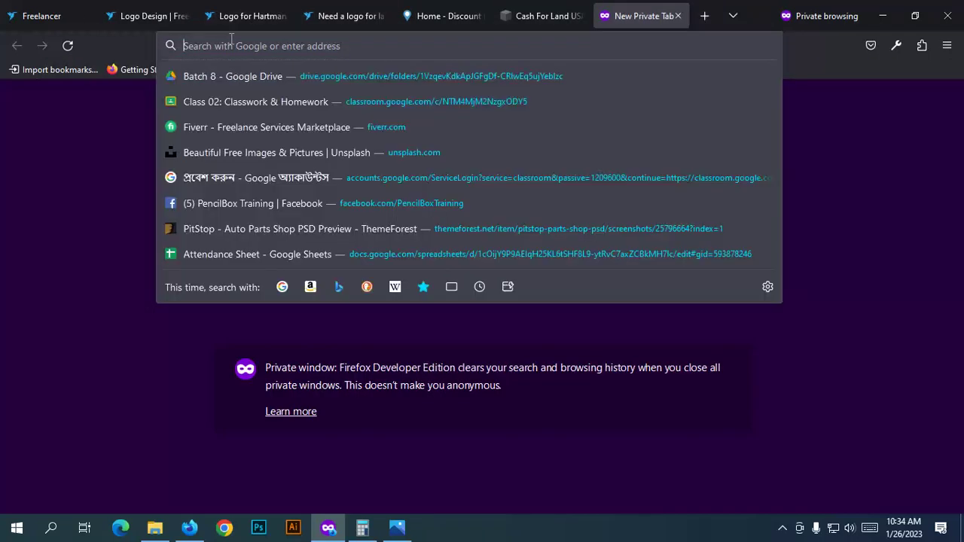
text(Supperlanc)
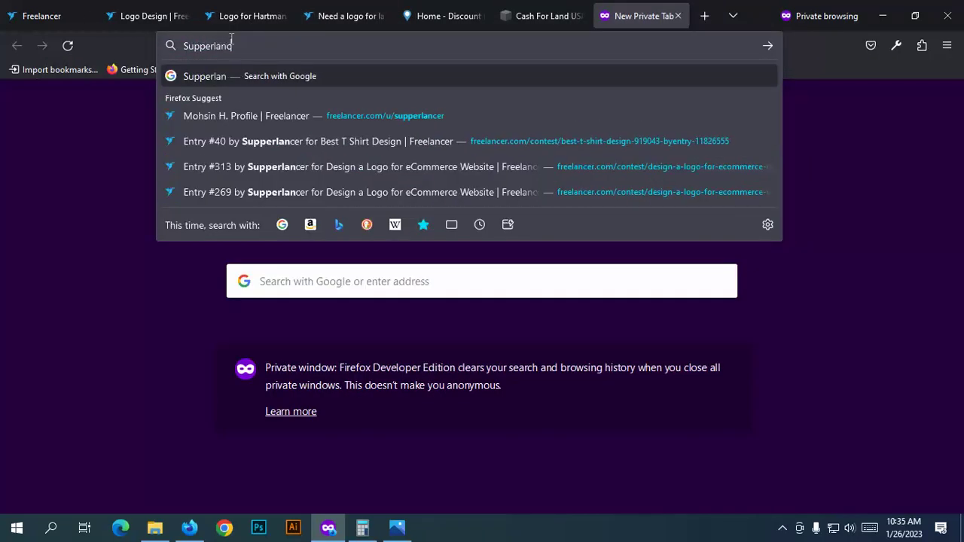
text(er)
key(Return)
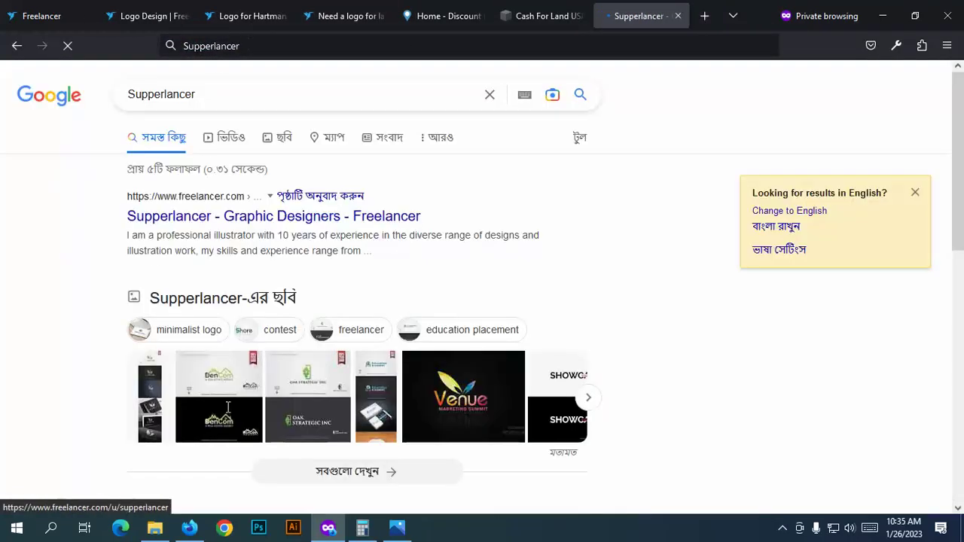
Step: Preview the DenCom real estate logo among the image results and view its Freelancer entry #145 in a new tab
double_click(244, 399)
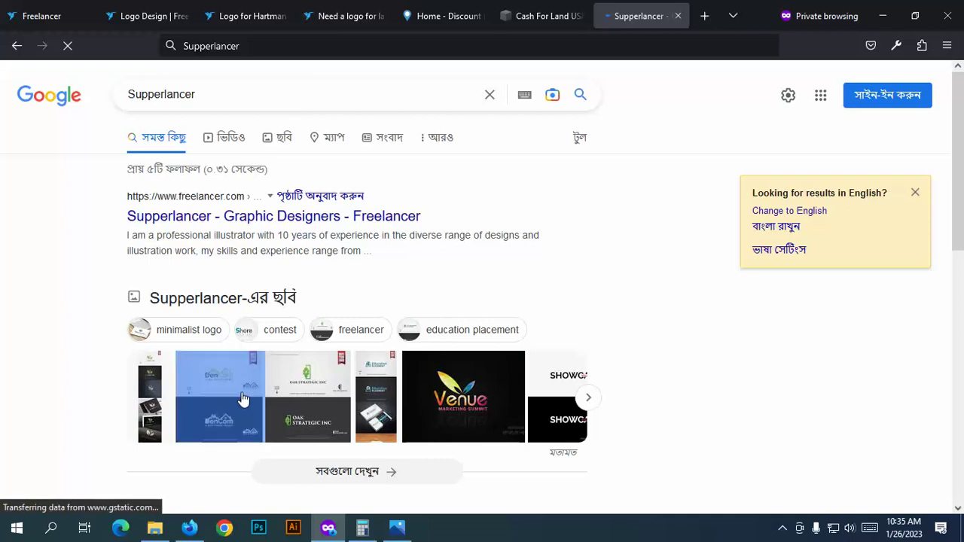
right_click(740, 386)
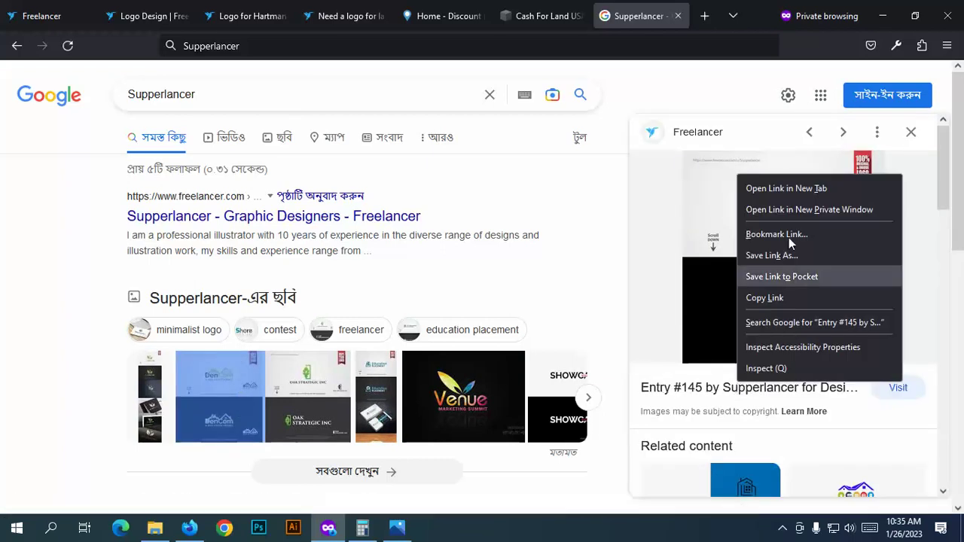
click(765, 189)
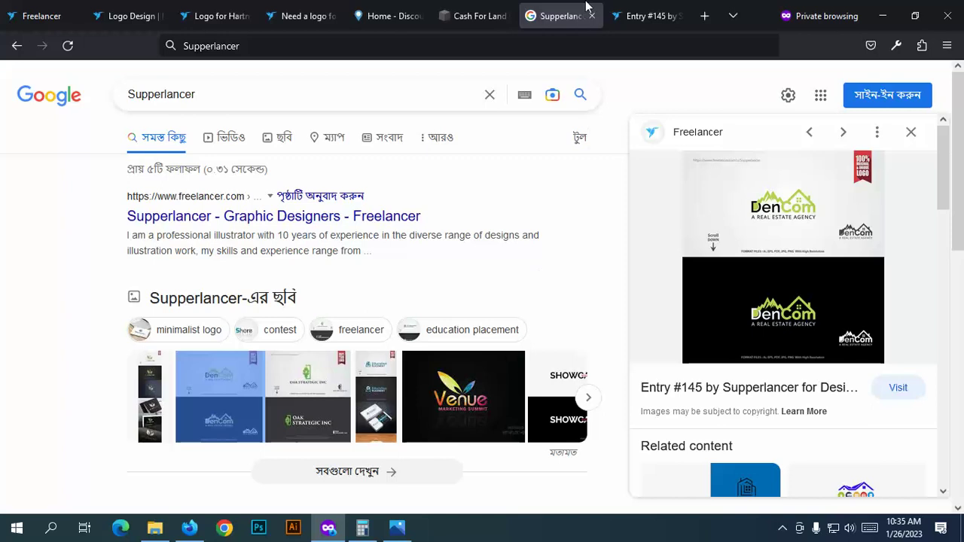
click(612, 10)
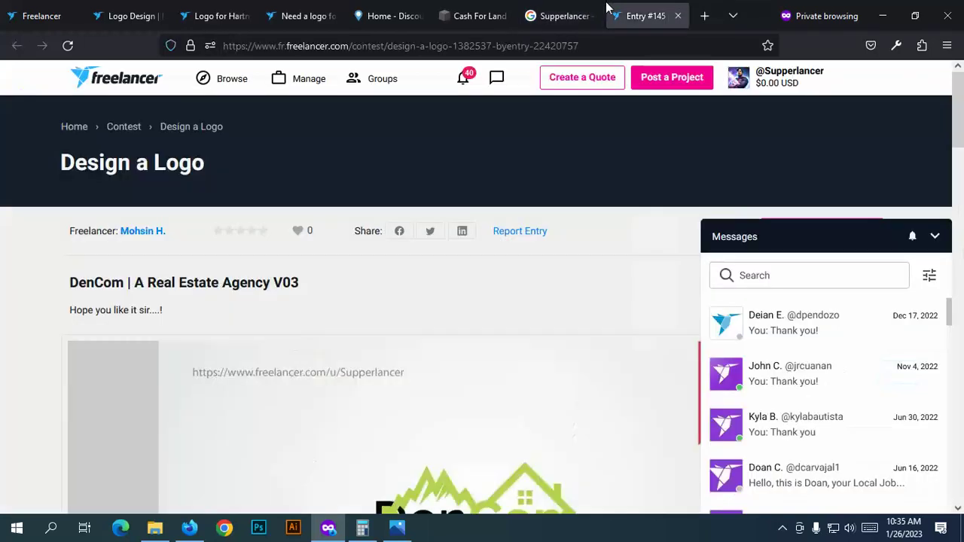
Step: Go from entry #145 to its "Design a Logo" contest, highlight the prize, collapse the messages, and show the contest's entries
click(187, 127)
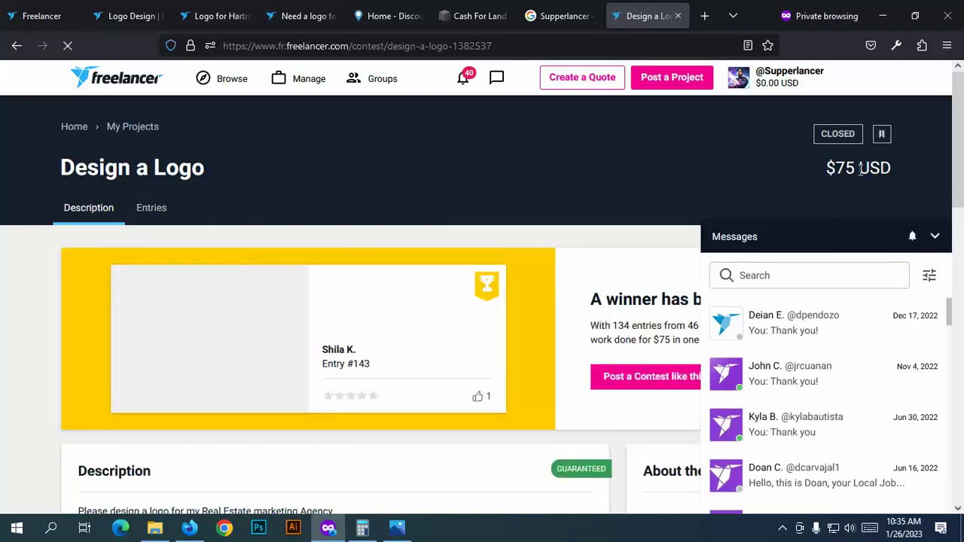
drag(859, 169, 828, 175)
click(934, 236)
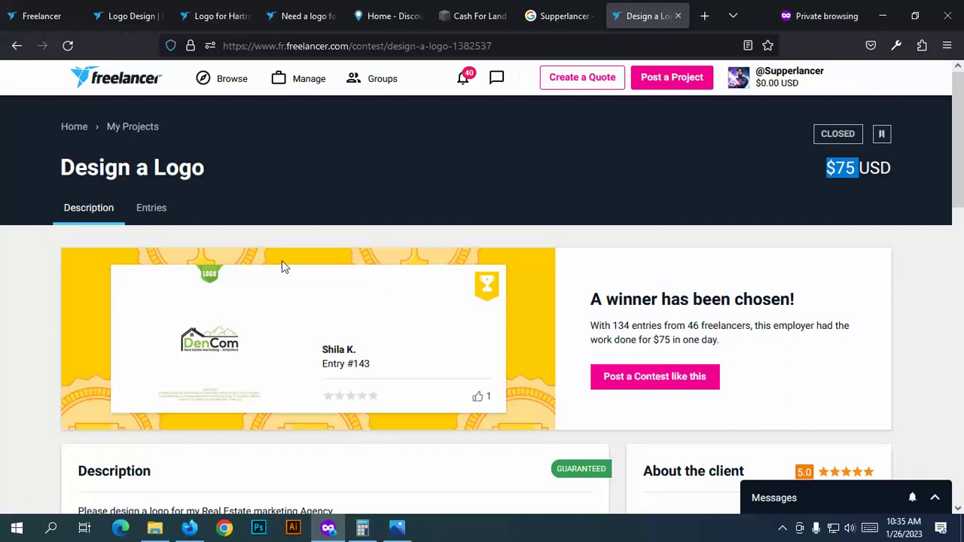
click(151, 211)
scroll(295, 263, down, 4)
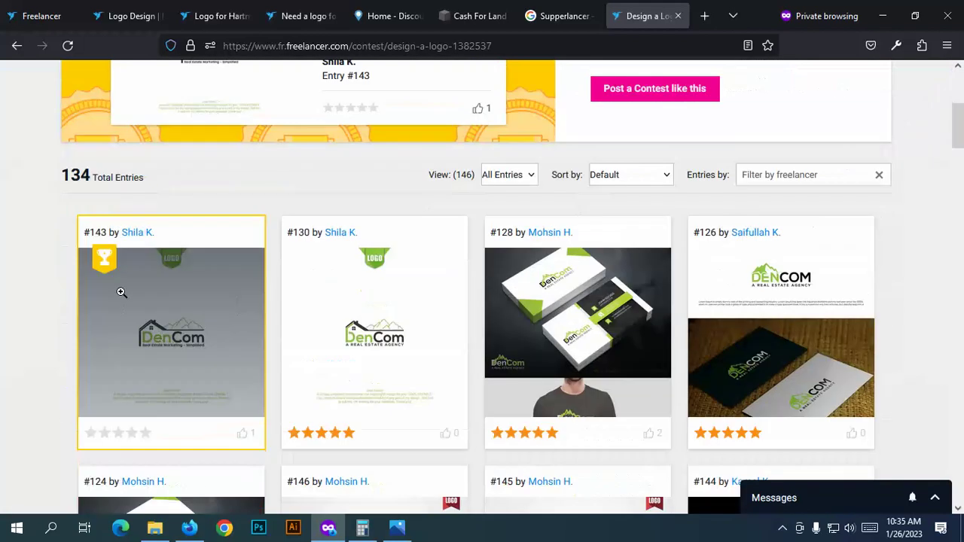
Step: Highlight winning entry number #143, check the review count on its designer's profile in a new tab, and close the profile
drag(109, 233, 90, 233)
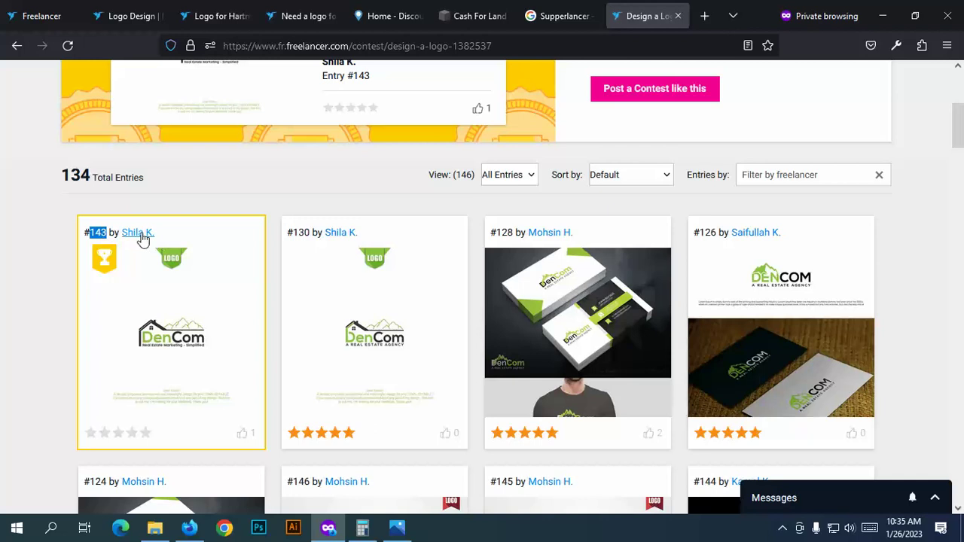
right_click(142, 239)
click(184, 248)
click(640, 15)
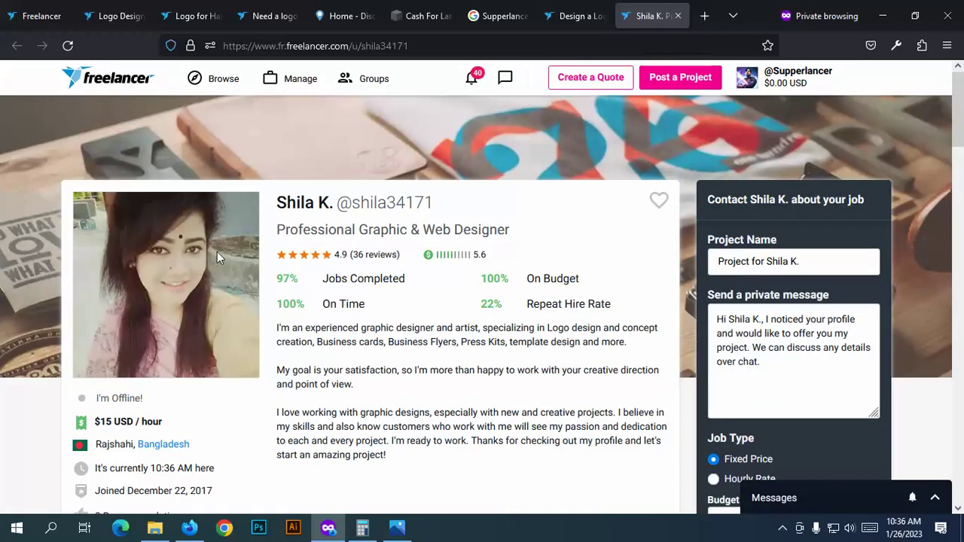
double_click(355, 255)
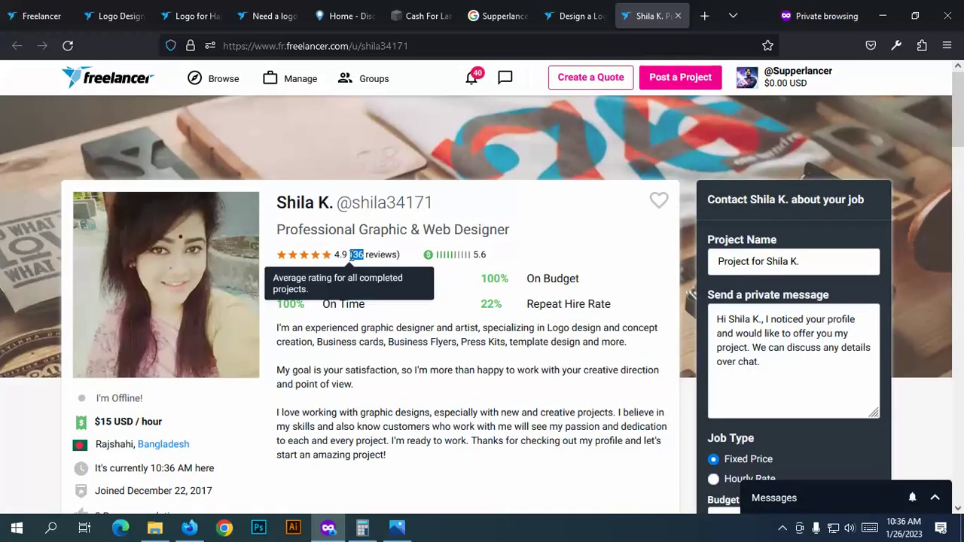
click(678, 16)
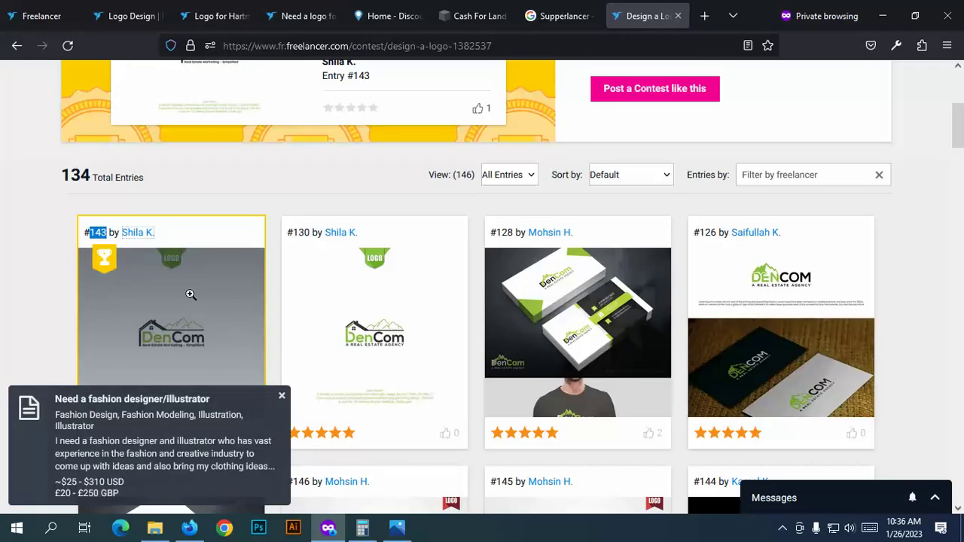
Step: Highlight winning entry number #143 again and look through the DenCom entries down to the row with #137 to #134
scroll(195, 283, down, 1)
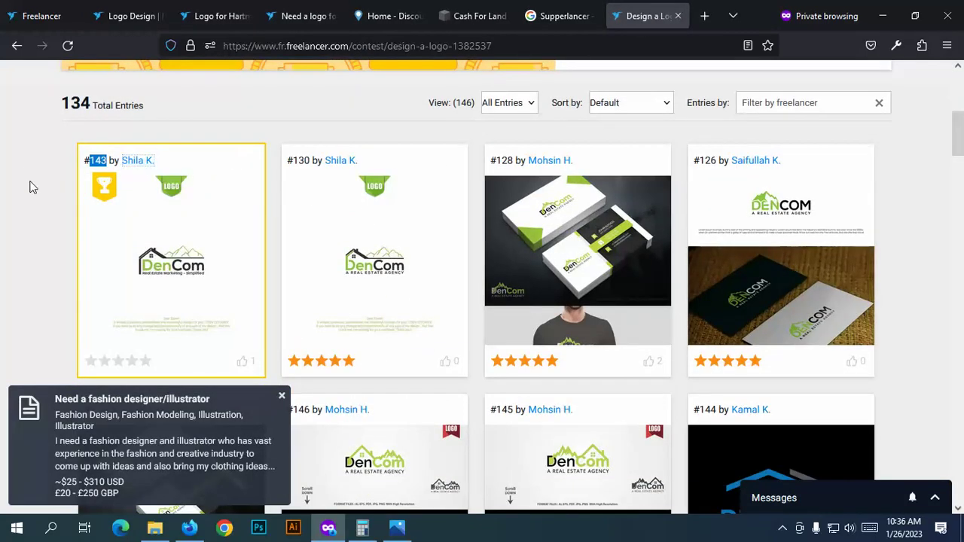
click(102, 157)
drag(107, 158, 92, 156)
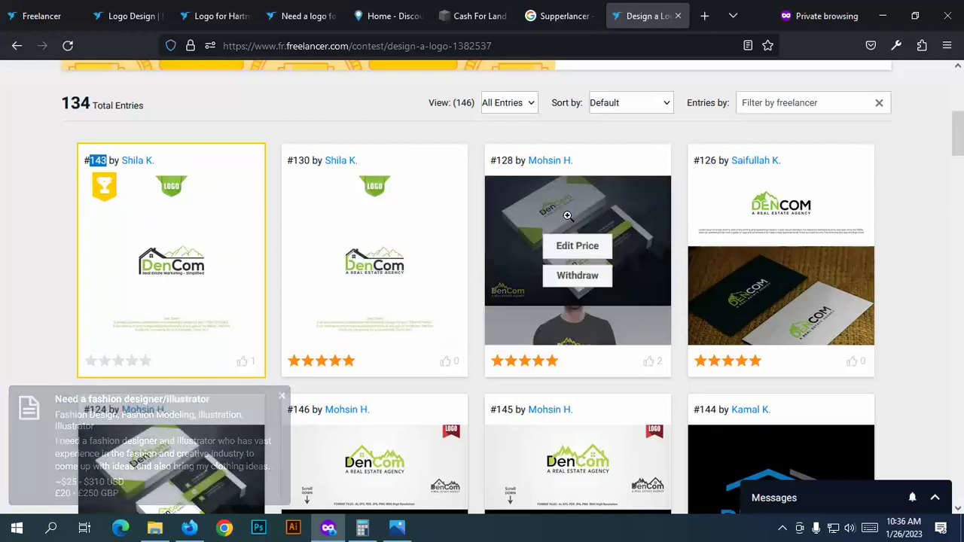
scroll(338, 219, down, 4)
scroll(436, 242, down, 6)
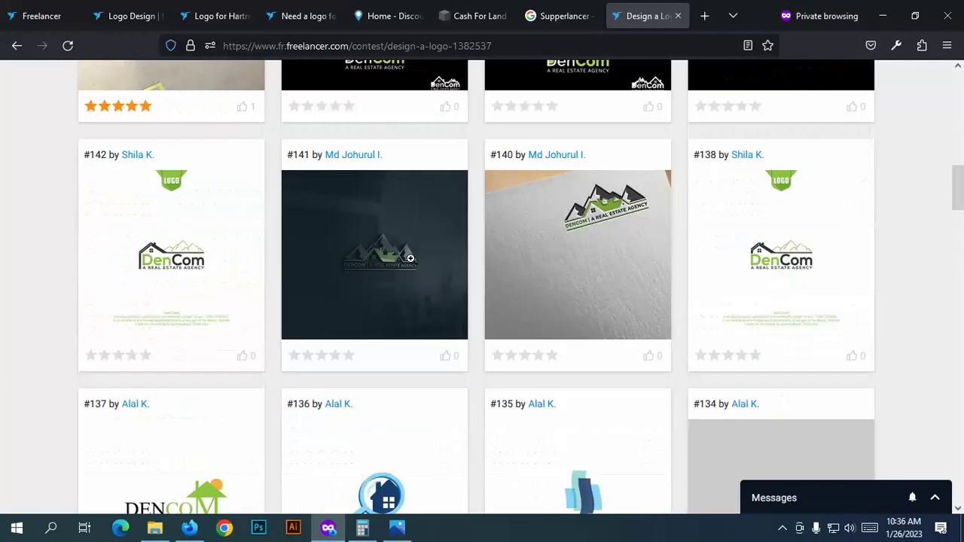
scroll(412, 260, up, 6)
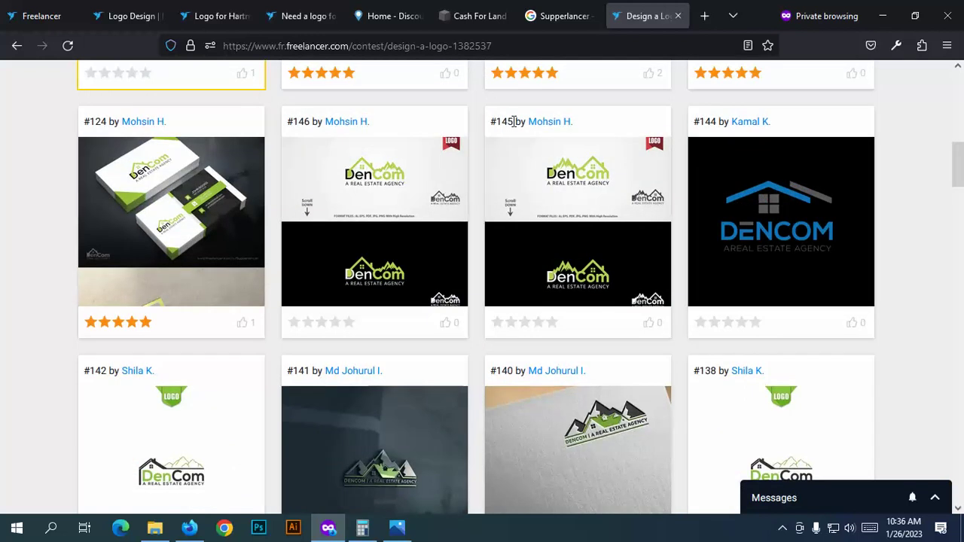
Step: Highlight the entry numbers #145, #124 and #126 in turn to compare when these DenCom logos were submitted
drag(513, 121, 491, 121)
drag(108, 121, 90, 123)
scroll(60, 209, up, 2)
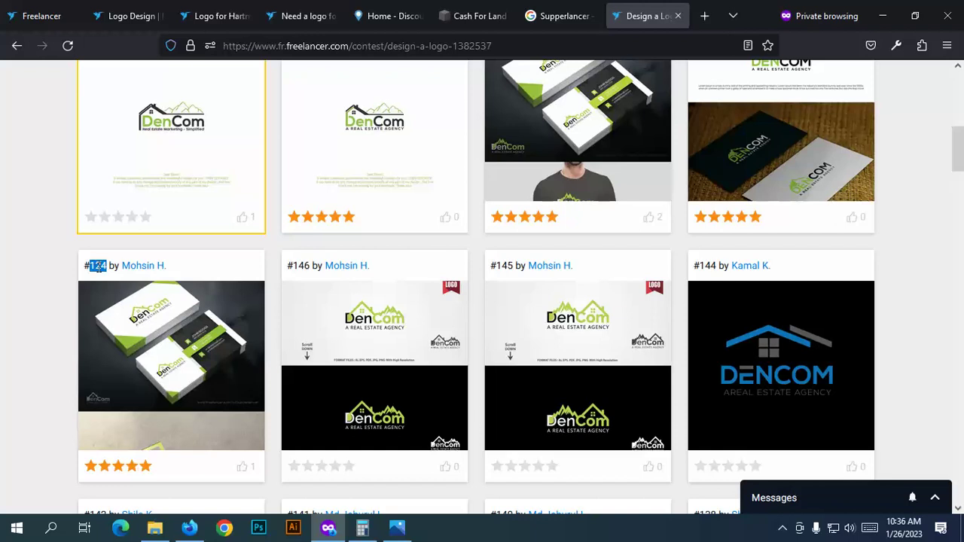
scroll(98, 267, up, 1)
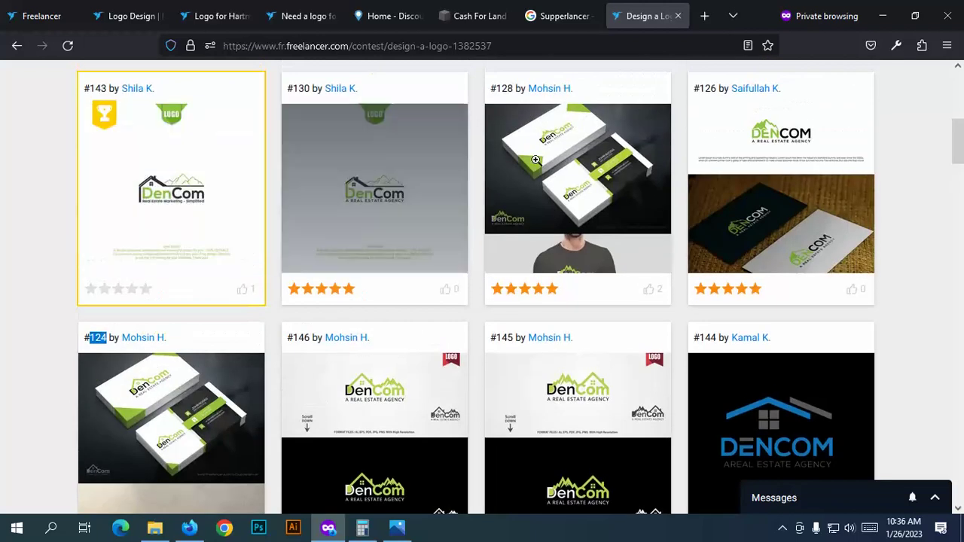
drag(718, 89, 702, 91)
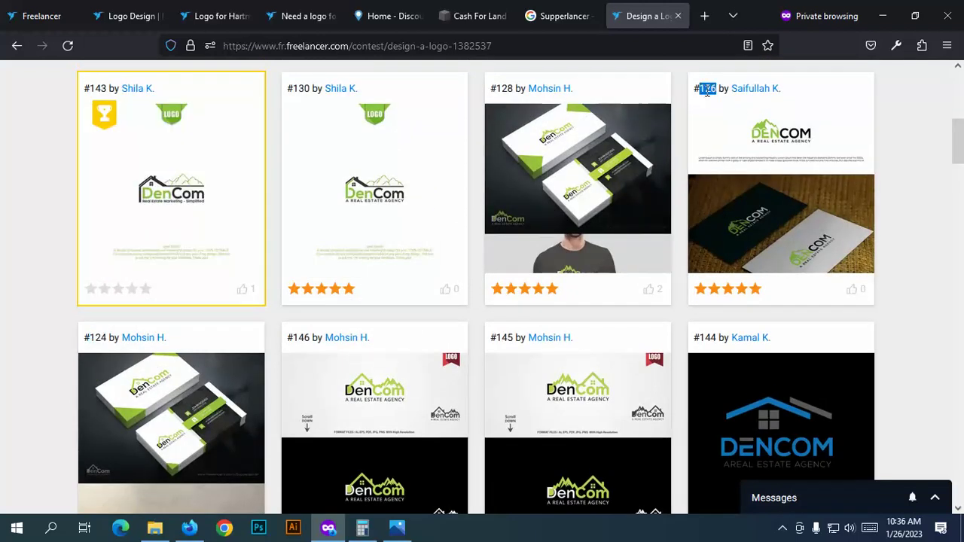
Step: Compare the five-star DenCom entries, including #124 and #128, with the unrated entries around them
scroll(525, 313, down, 4)
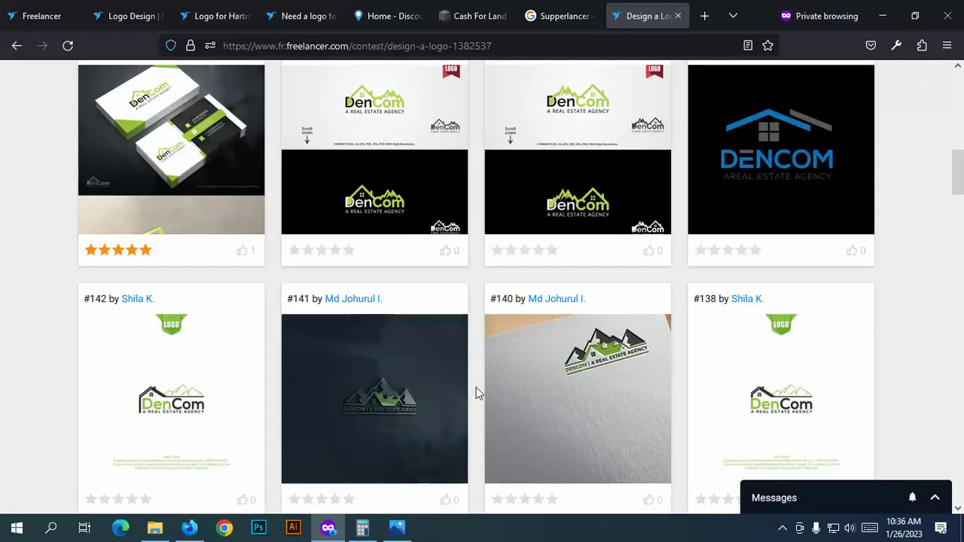
scroll(547, 369, up, 4)
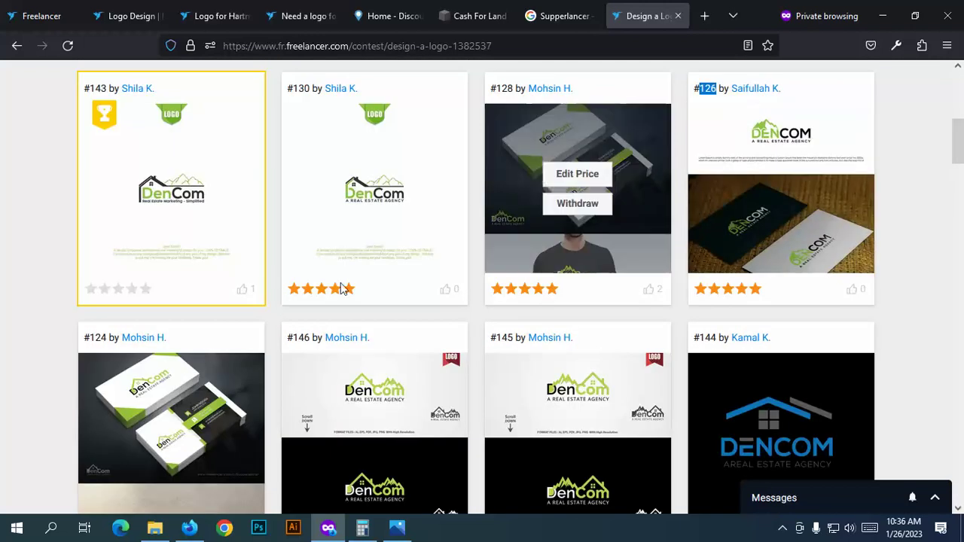
scroll(173, 361, down, 2)
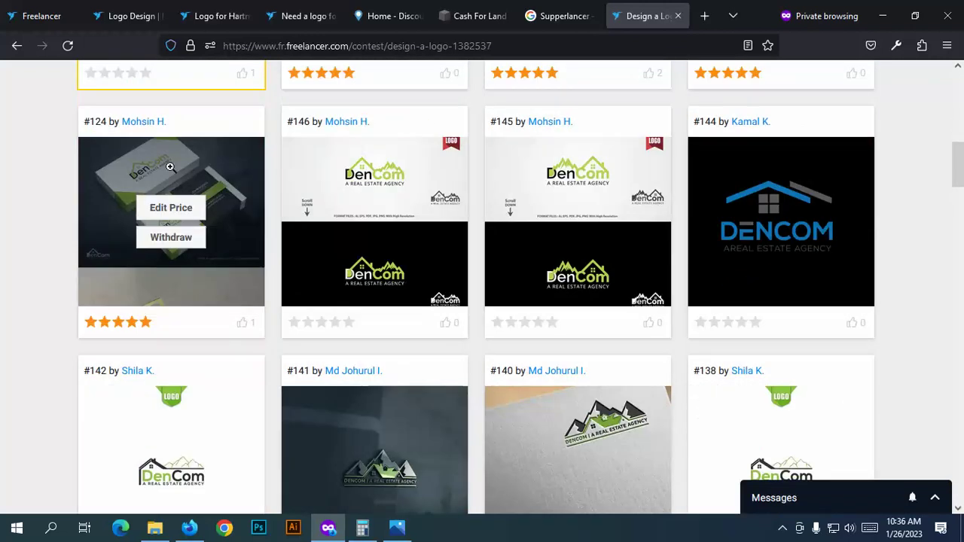
scroll(620, 277, up, 1)
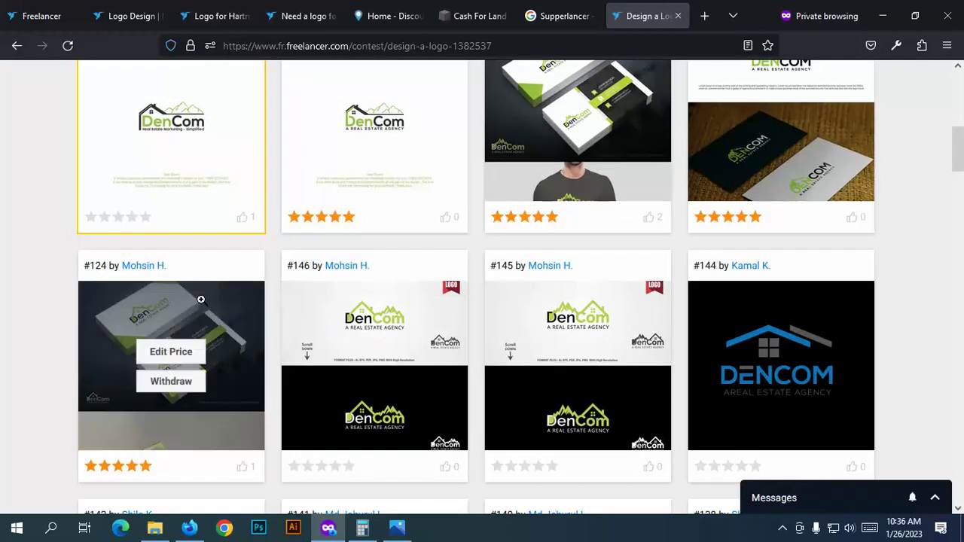
Step: Look through the DenCom entries down to the first rejected ones and highlight entry number #117
scroll(151, 279, down, 4)
scroll(218, 297, down, 2)
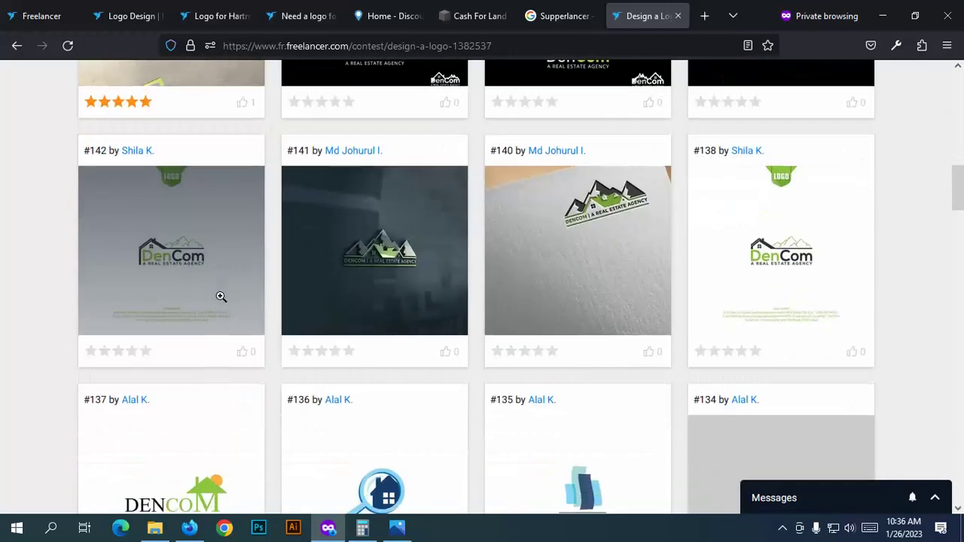
scroll(220, 300, down, 2)
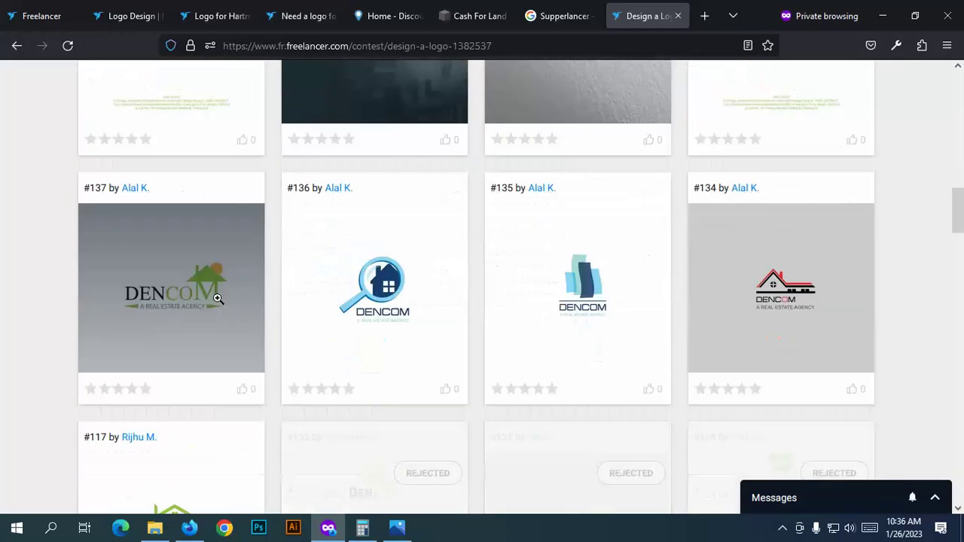
scroll(217, 299, down, 3)
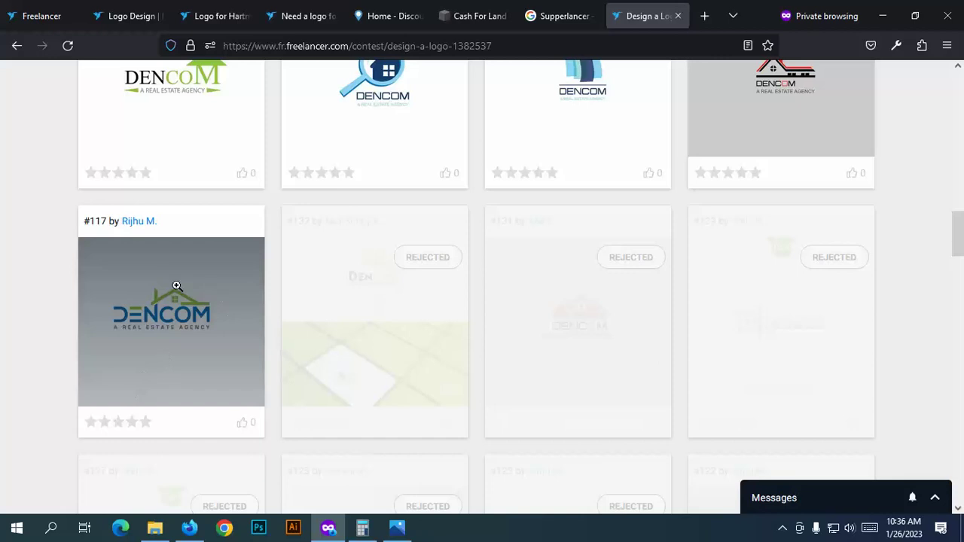
drag(109, 221, 84, 221)
Step: Return to entry #124, highlight its number and check its star rating
scroll(144, 257, up, 5)
scroll(144, 249, up, 5)
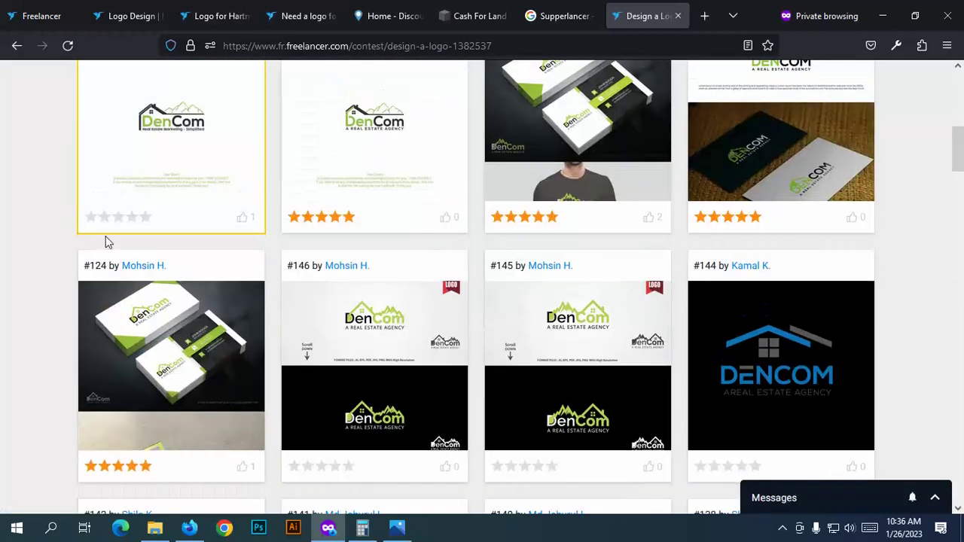
drag(108, 266, 83, 266)
mouse_move(174, 396)
scroll(174, 397, down, 1)
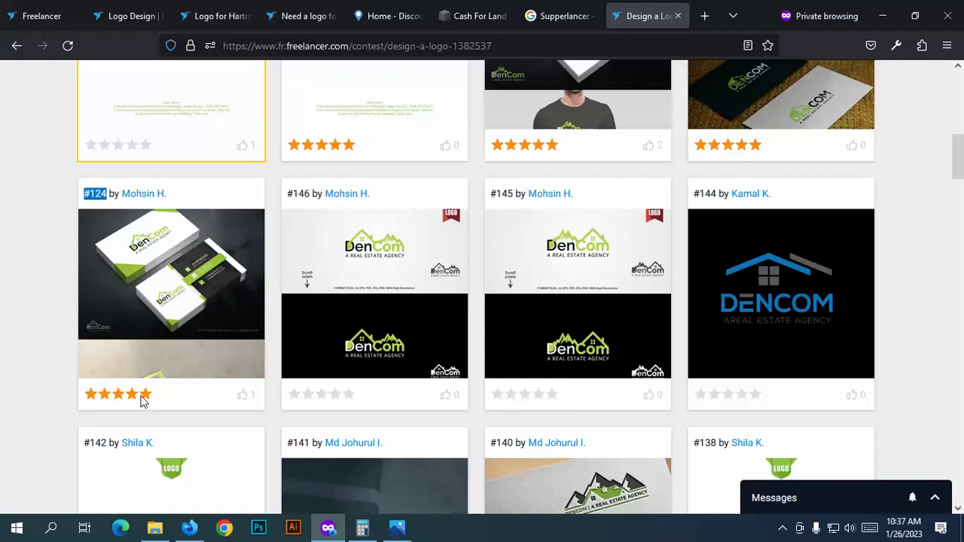
click(242, 354)
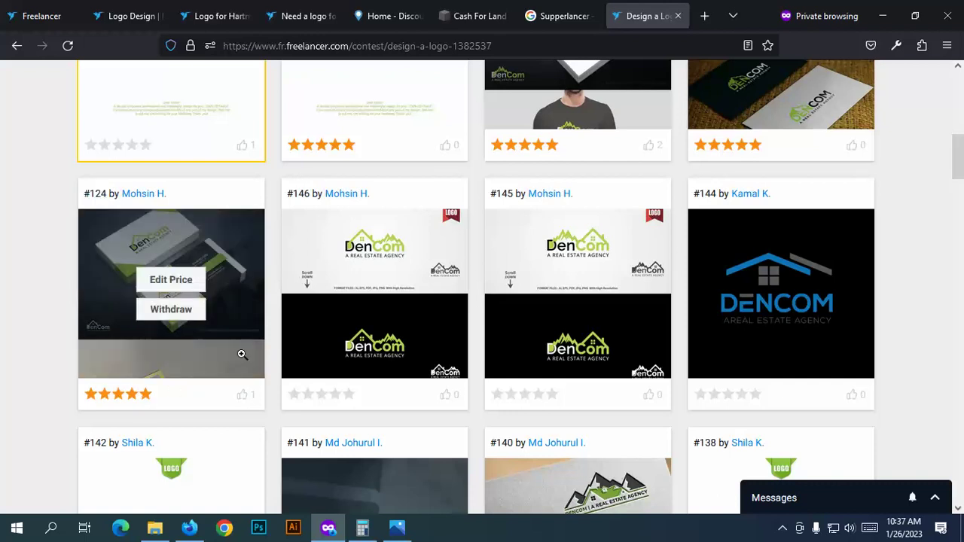
Step: Open entry #124, review its logo versions, business card, paper and T-shirt mockups and comments, and close it
click(242, 354)
scroll(395, 309, down, 5)
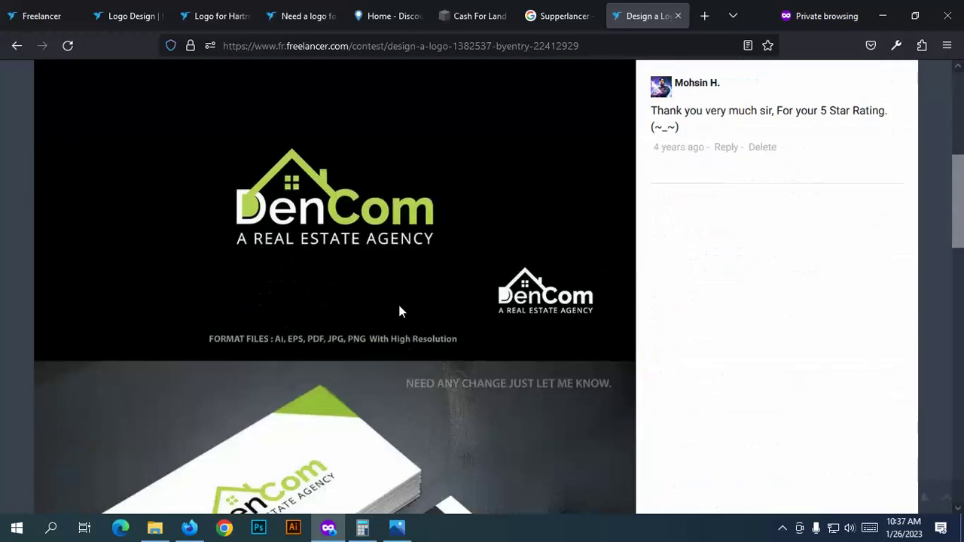
scroll(399, 307, down, 4)
scroll(139, 242, down, 1)
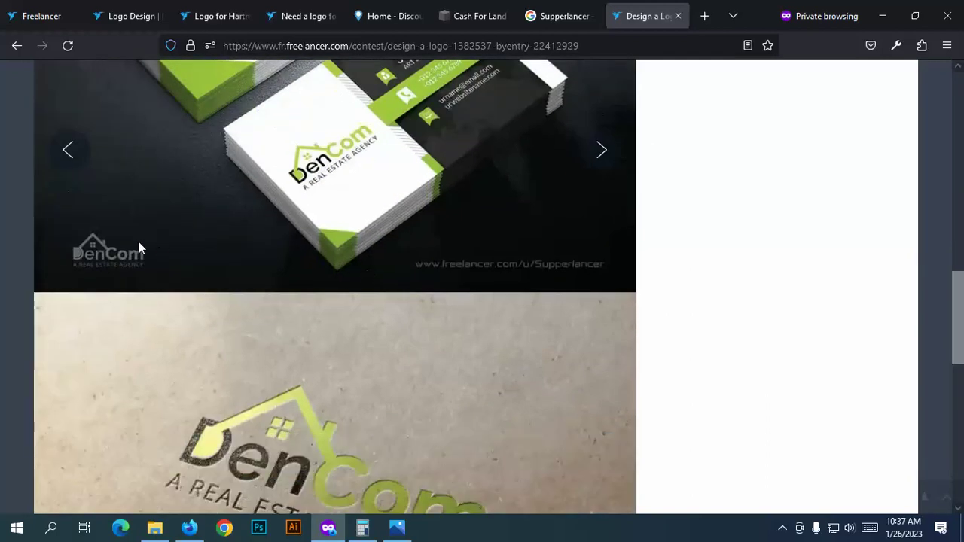
scroll(435, 276, down, 4)
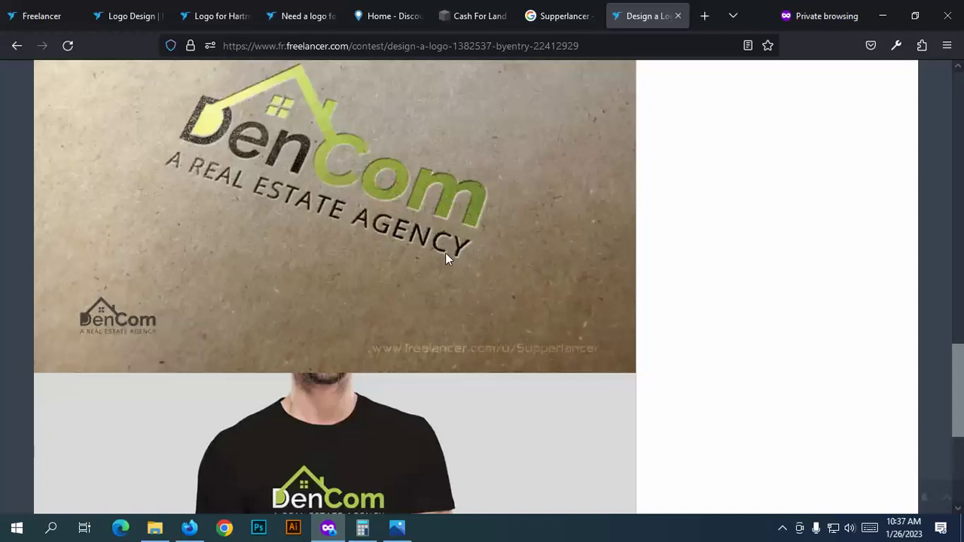
scroll(440, 253, down, 4)
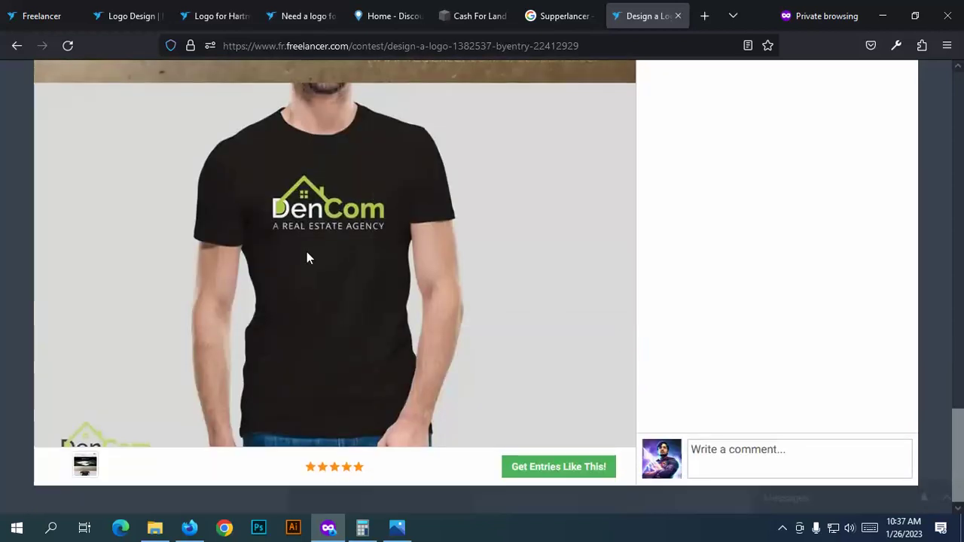
scroll(307, 257, up, 3)
scroll(306, 253, up, 15)
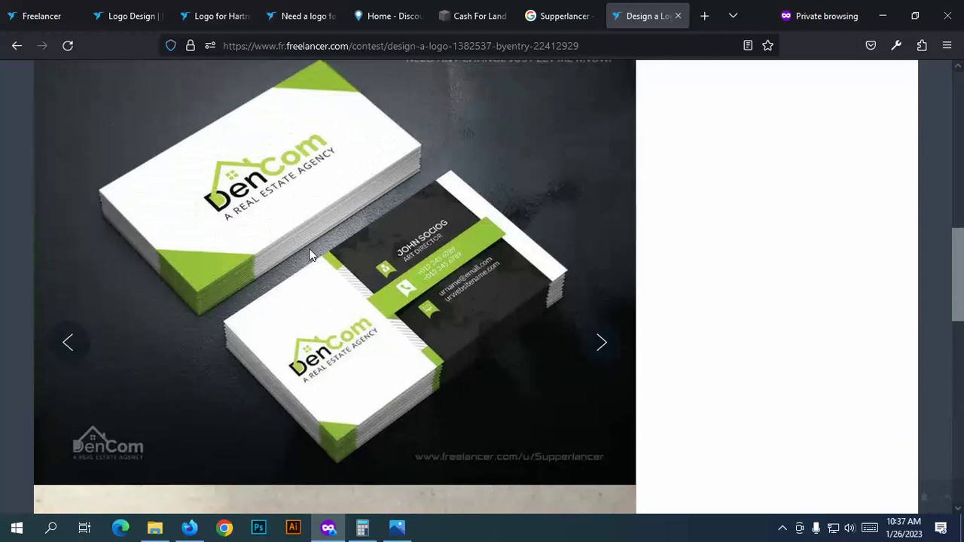
scroll(717, 325, down, 2)
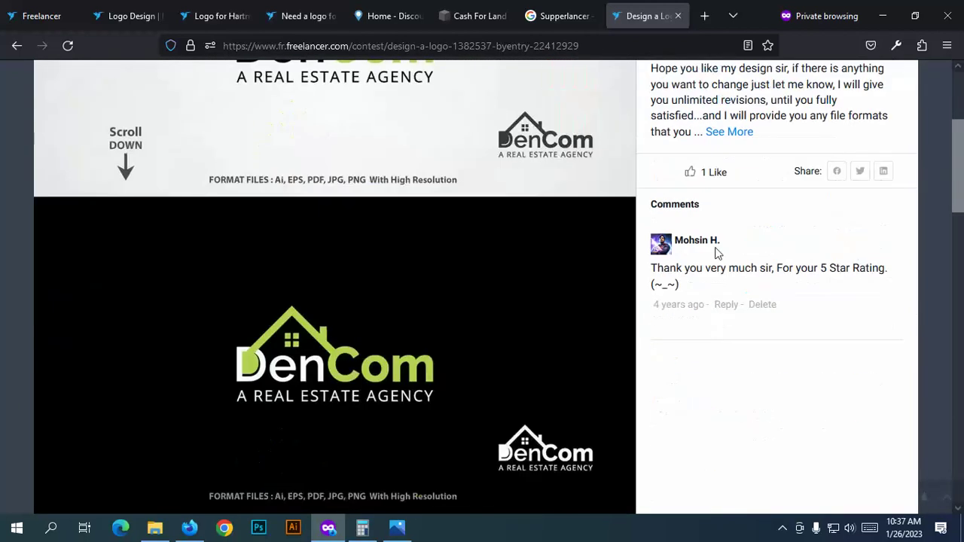
scroll(717, 248, up, 3)
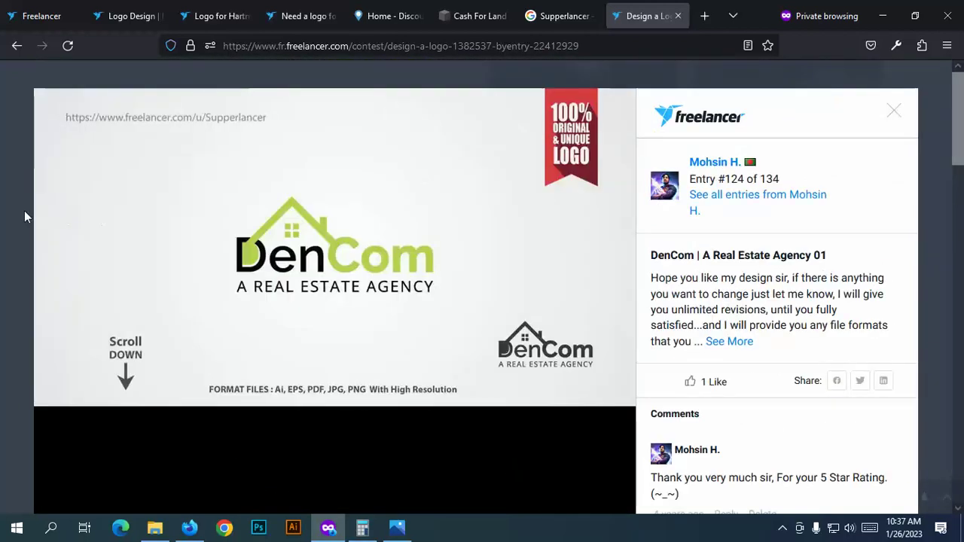
click(895, 111)
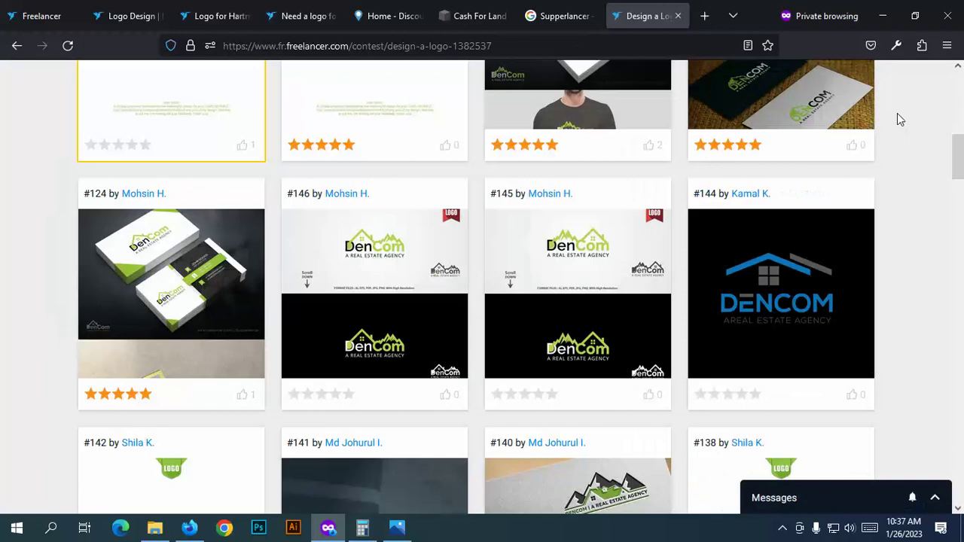
Step: Open five-star entry #126, review its logo and business card mockup, highlight its entry number, and close it
scroll(279, 264, up, 2)
scroll(101, 278, down, 1)
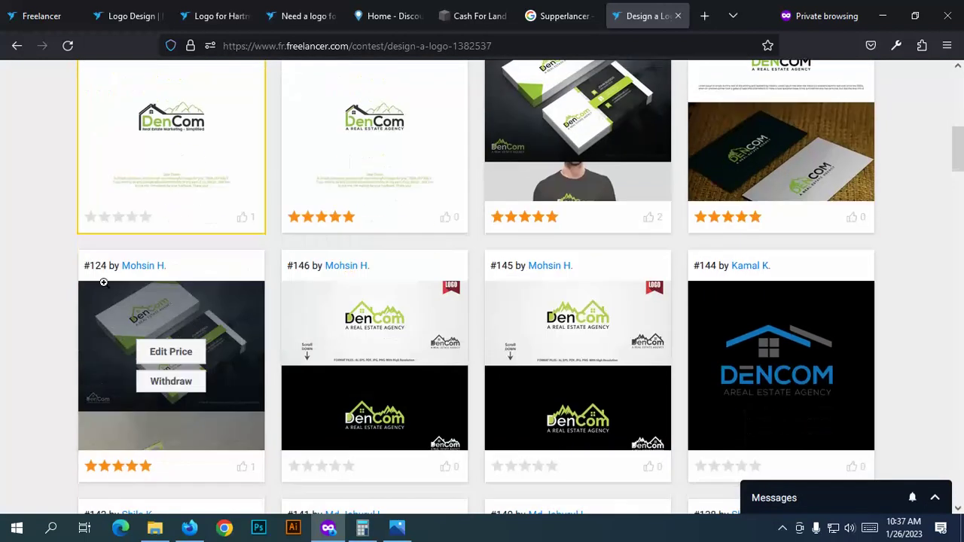
scroll(104, 278, up, 1)
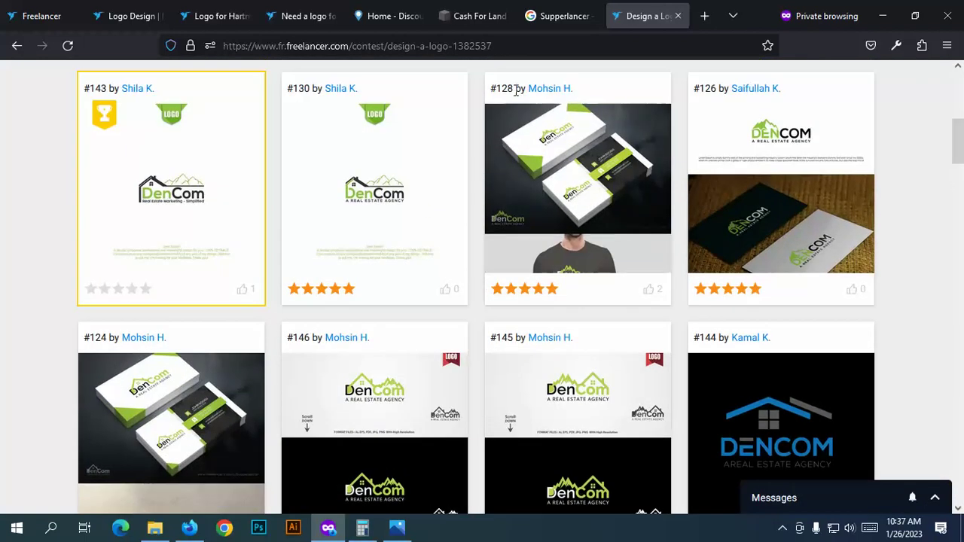
mouse_move(176, 388)
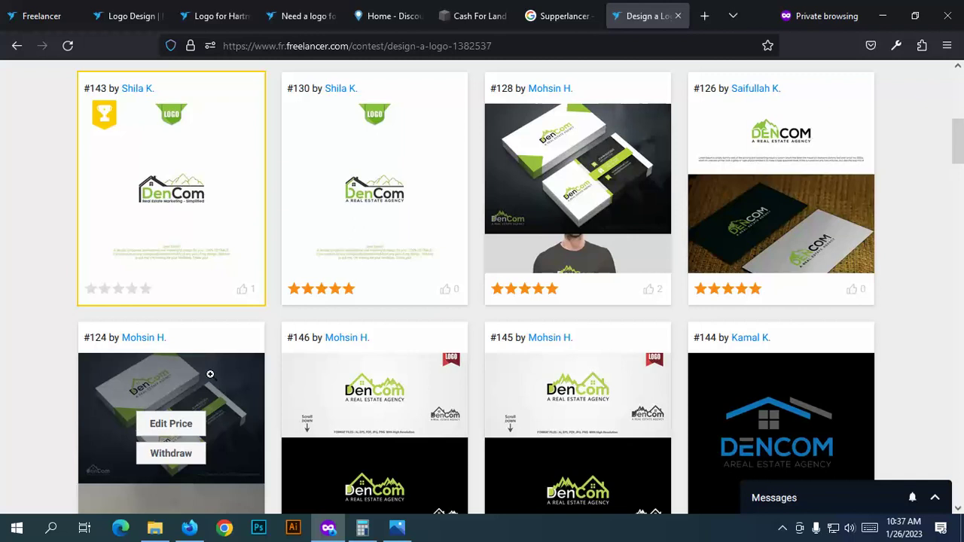
click(782, 186)
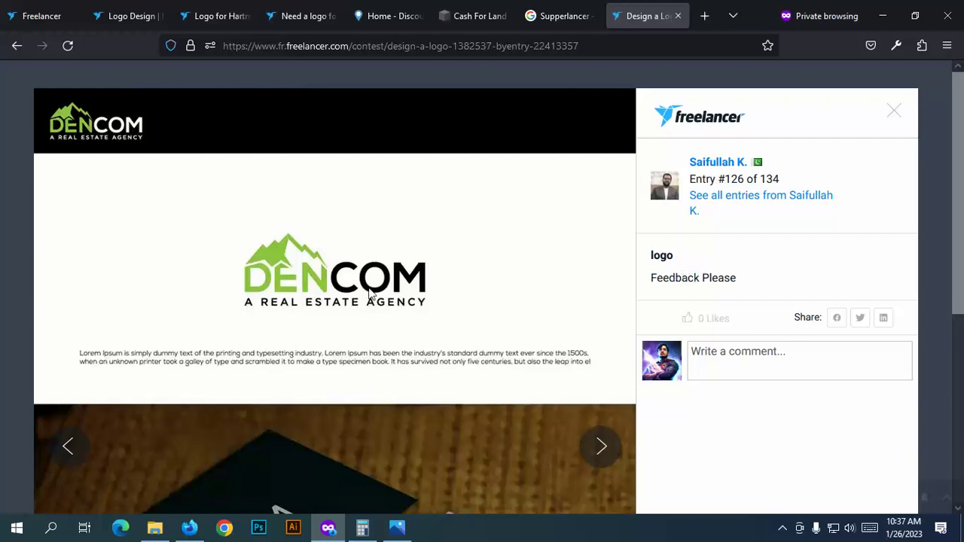
scroll(339, 296, down, 1)
scroll(392, 280, down, 2)
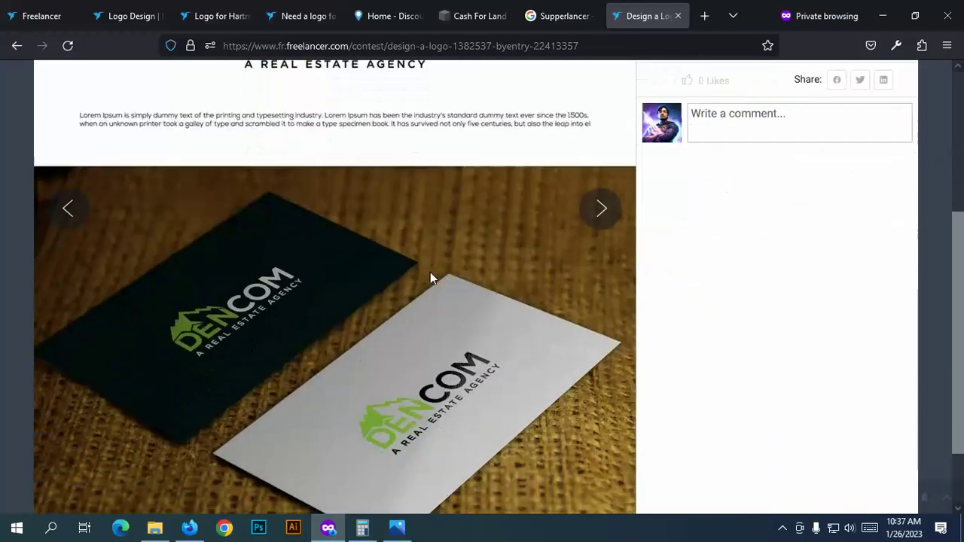
scroll(431, 272, down, 1)
scroll(533, 269, up, 4)
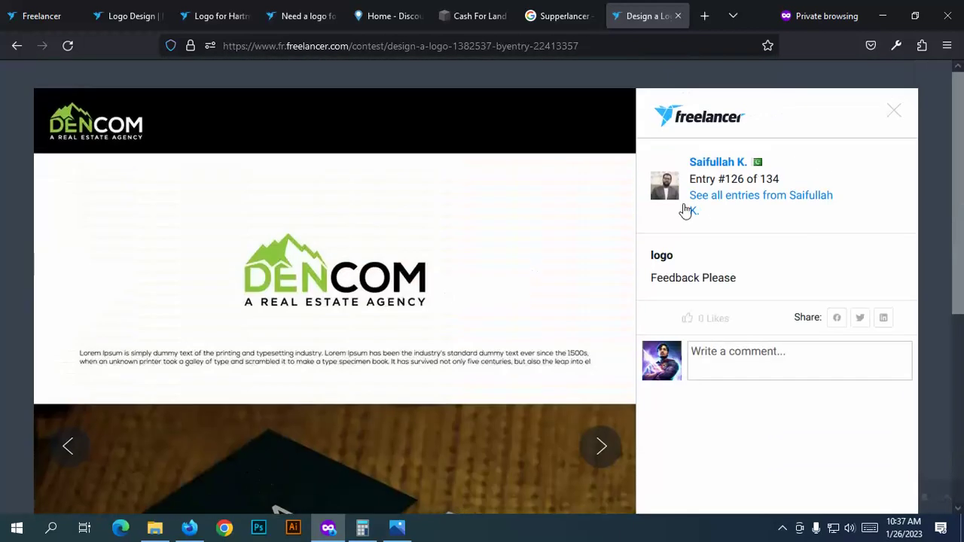
drag(745, 180, 729, 179)
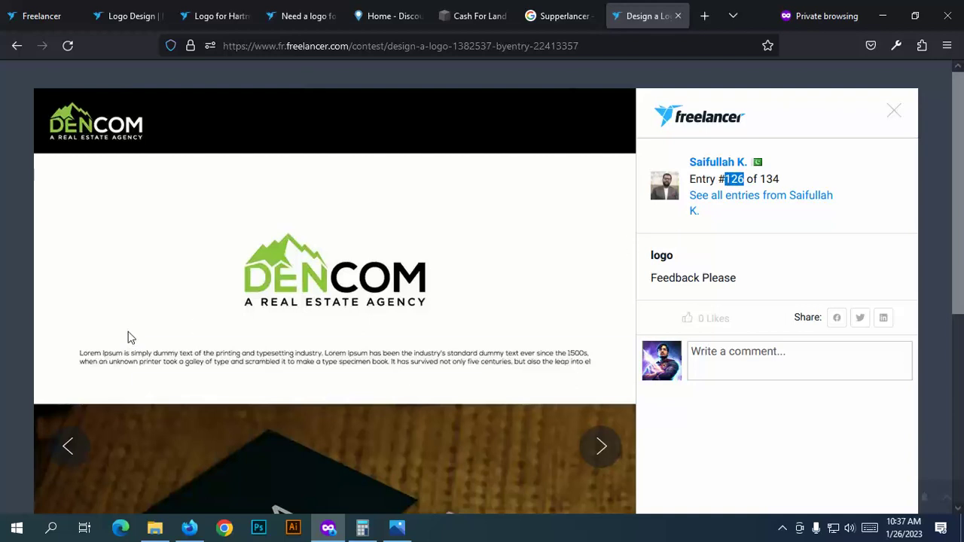
click(20, 268)
Step: Reopen entries #124 and #126 in turn to compare how their logos are presented, closing each one
click(140, 390)
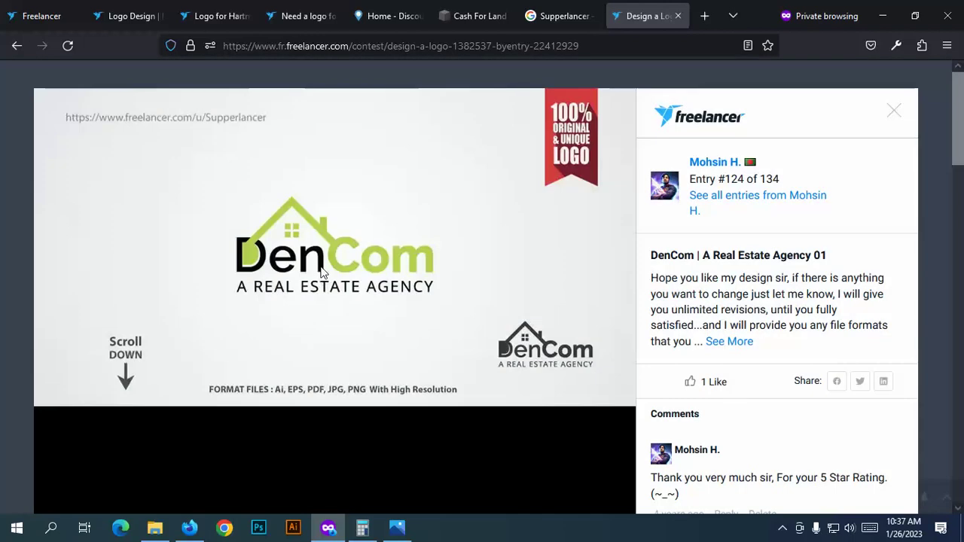
click(7, 269)
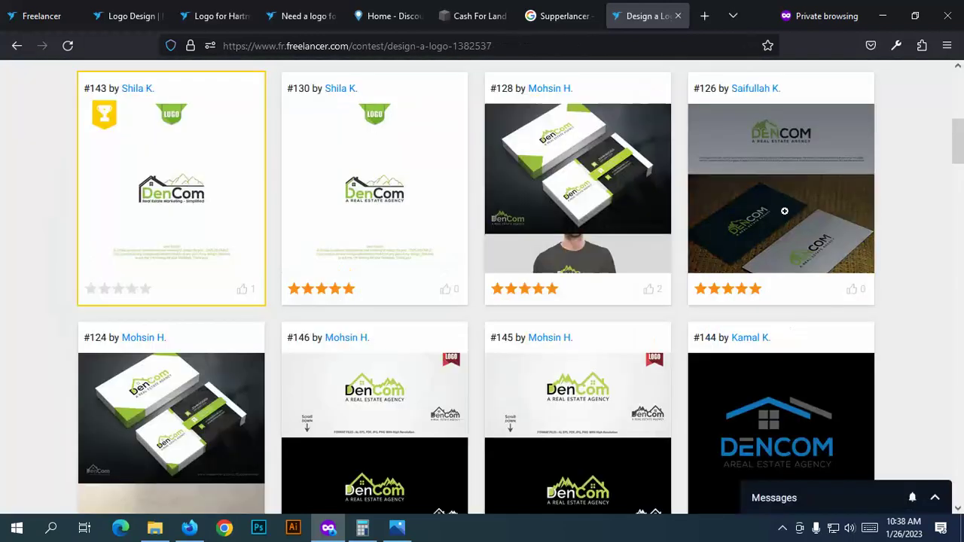
click(816, 210)
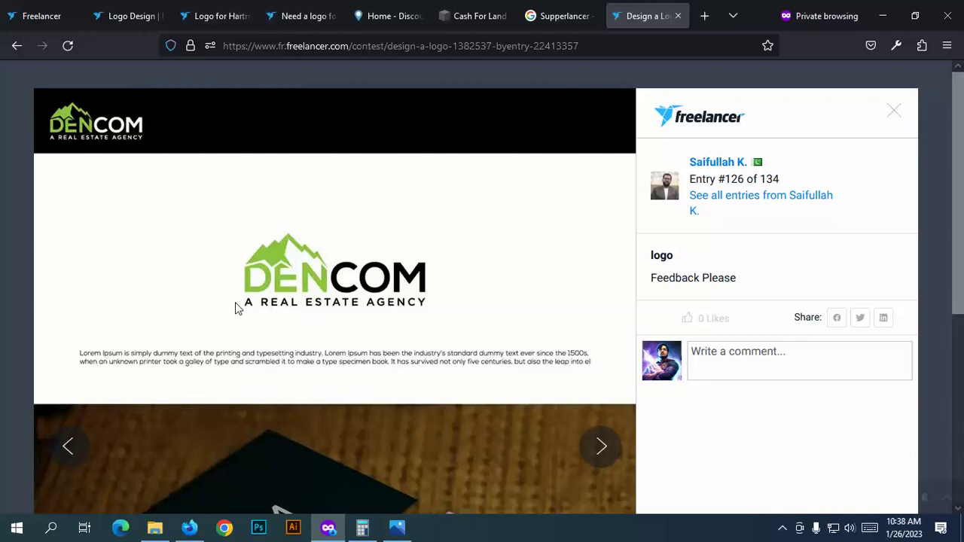
scroll(235, 307, down, 5)
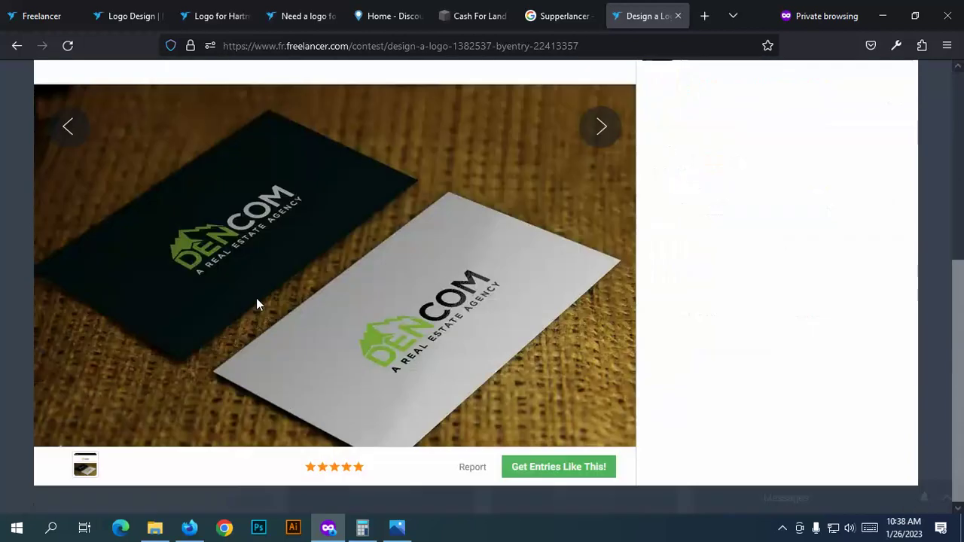
click(2, 188)
Step: Look through the unrated DenCom entries down to #117 and the rejected ones, and return to #124
scroll(508, 280, down, 4)
scroll(508, 280, down, 2)
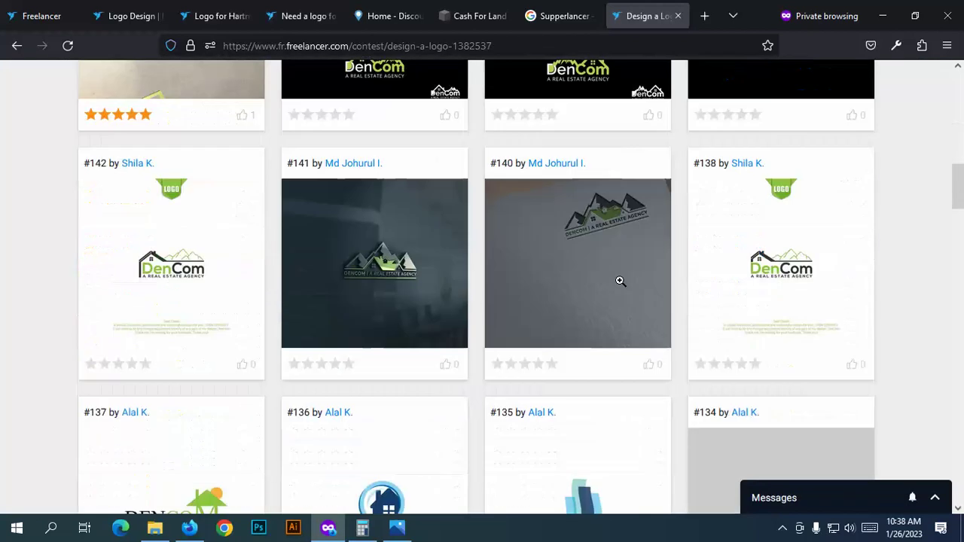
scroll(376, 334, down, 3)
scroll(765, 374, down, 4)
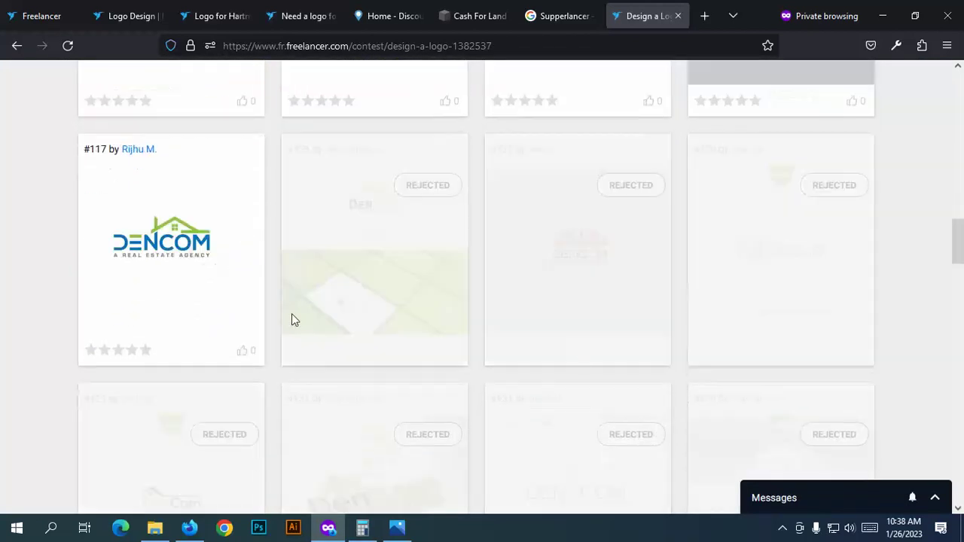
scroll(482, 354, up, 10)
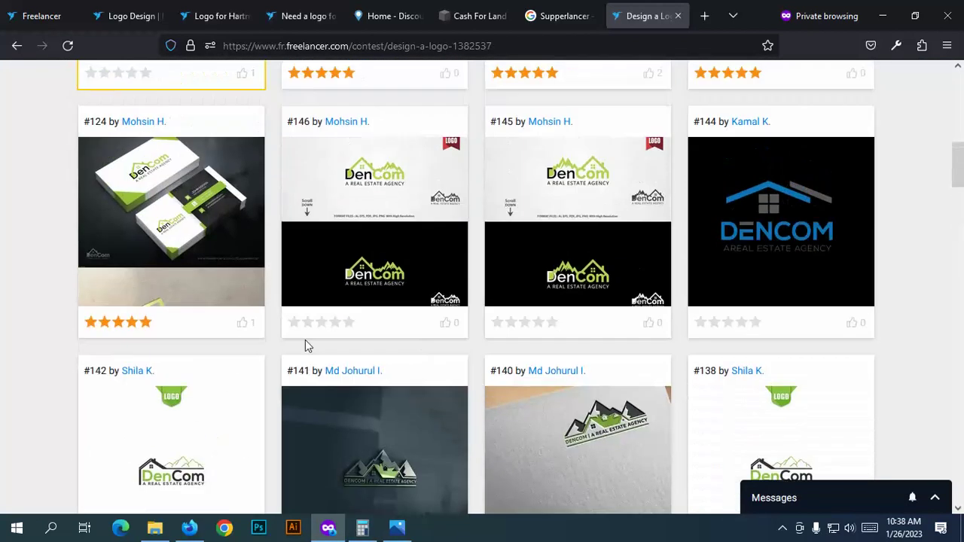
Step: Reopen entry #124 to examine its embossed paper mockup, close it, and return to the first row of entries
click(226, 207)
scroll(324, 301, down, 3)
scroll(336, 338, down, 10)
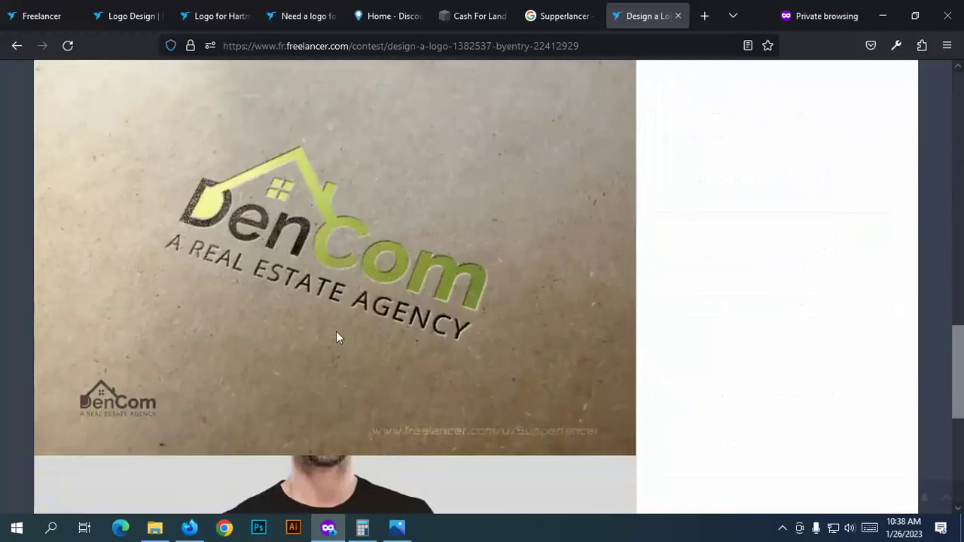
scroll(309, 374, up, 5)
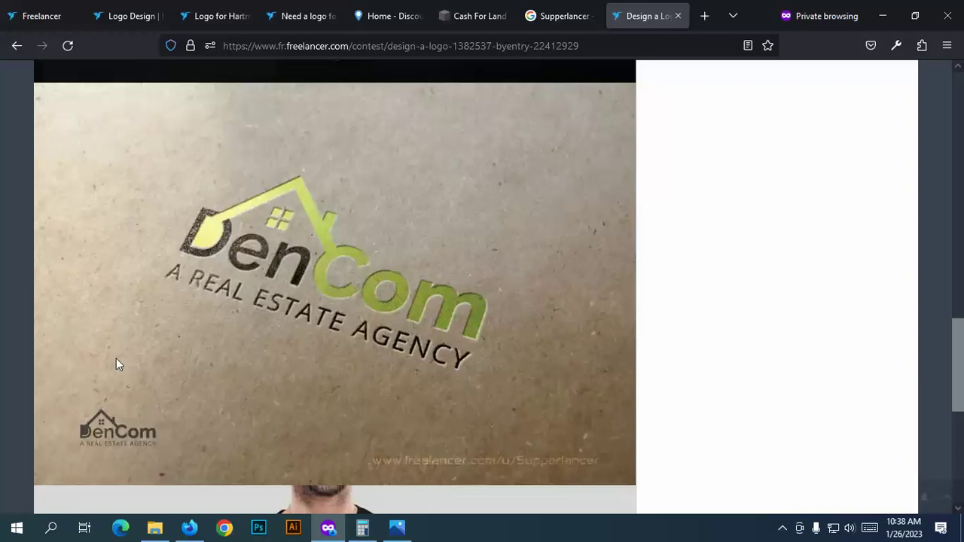
click(11, 340)
scroll(75, 344, up, 4)
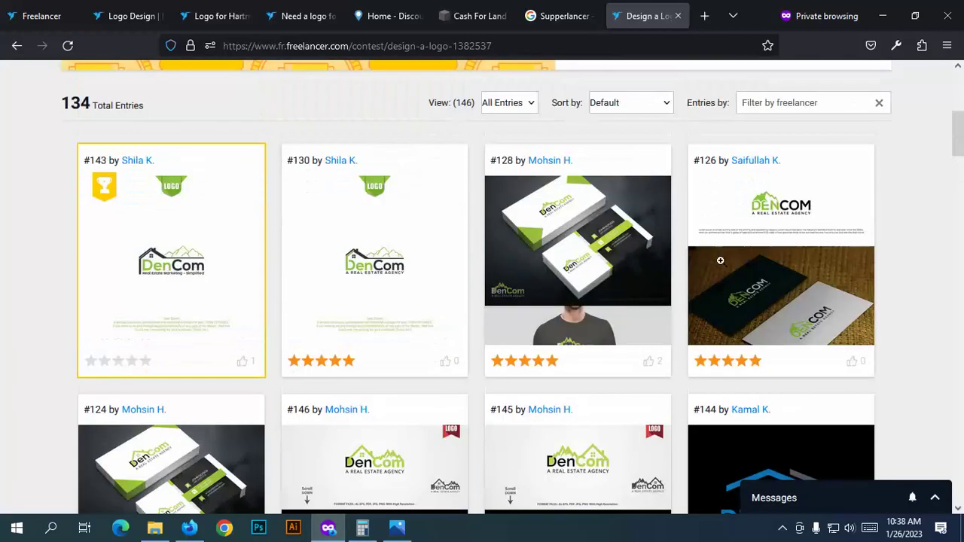
Step: Reopen entry #126, examine its main logo against the business card mockup, and close it
click(777, 272)
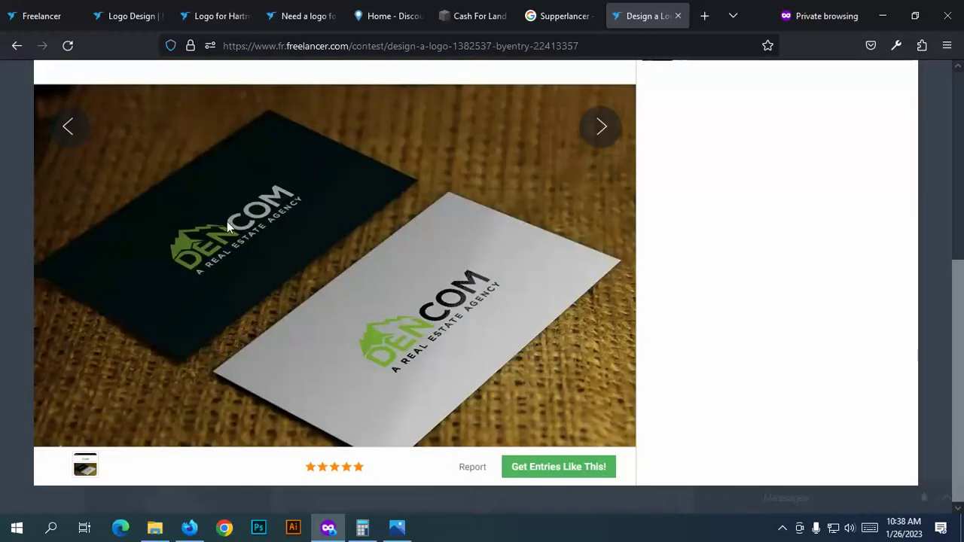
scroll(317, 223, up, 4)
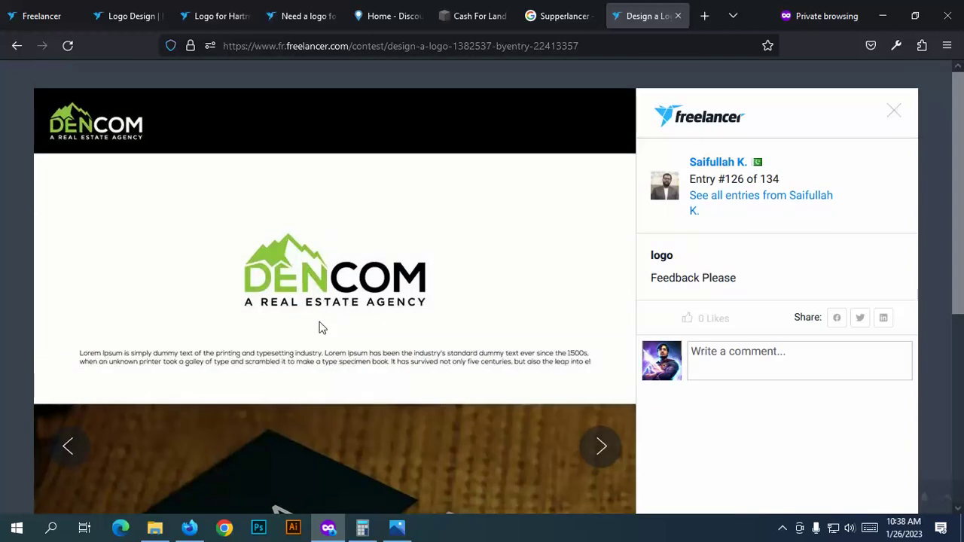
scroll(320, 321, down, 4)
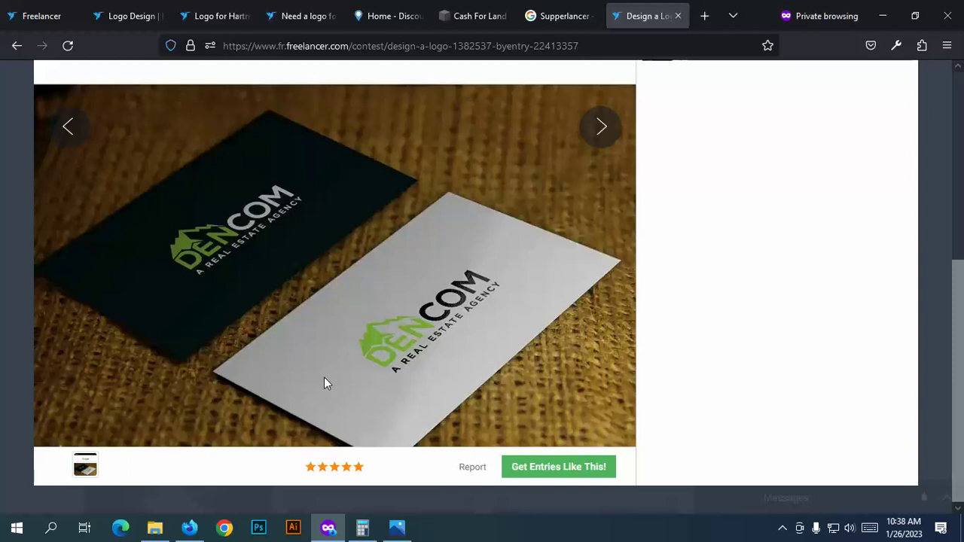
scroll(332, 347, up, 4)
click(2, 250)
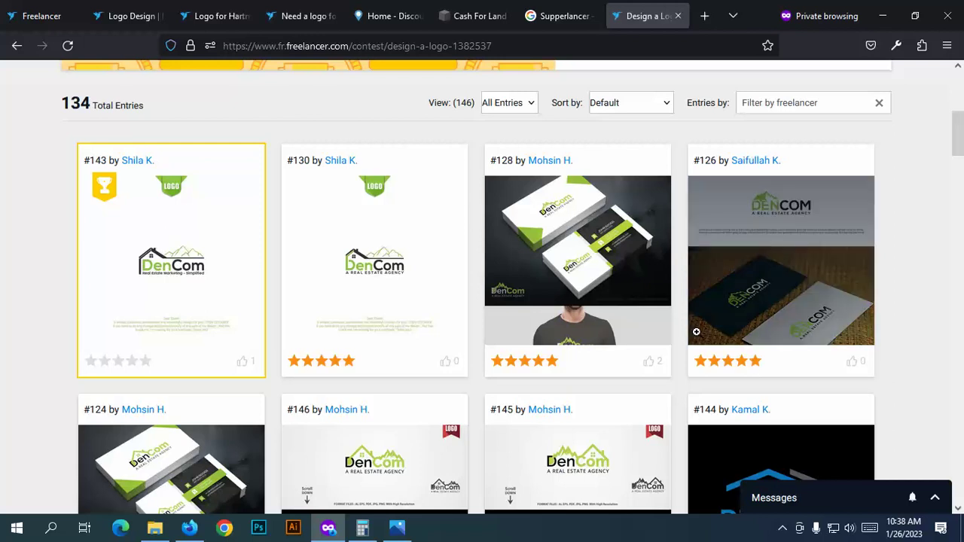
Step: Open DenCom entry #128, look through its logo versions, and close it
mouse_move(668, 242)
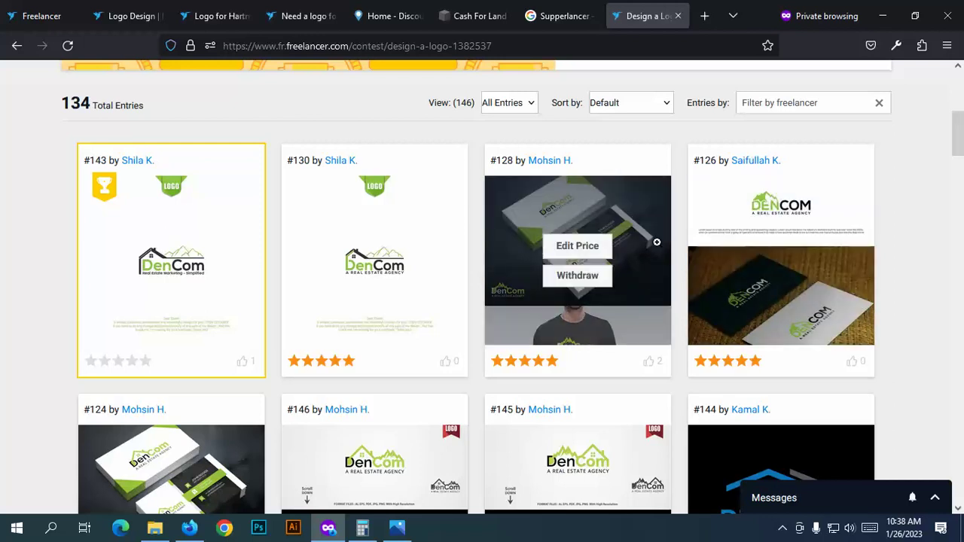
click(649, 275)
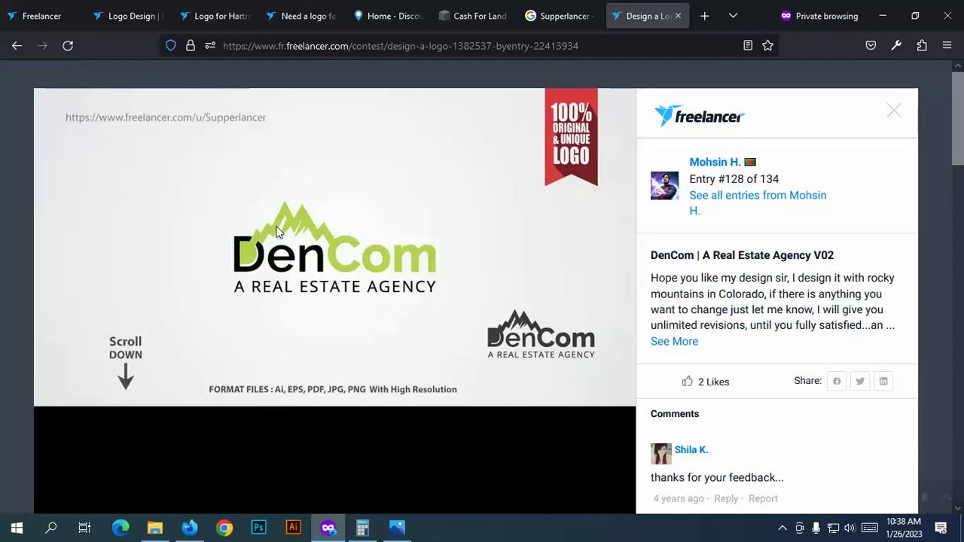
scroll(523, 293, down, 3)
scroll(445, 280, up, 3)
click(4, 239)
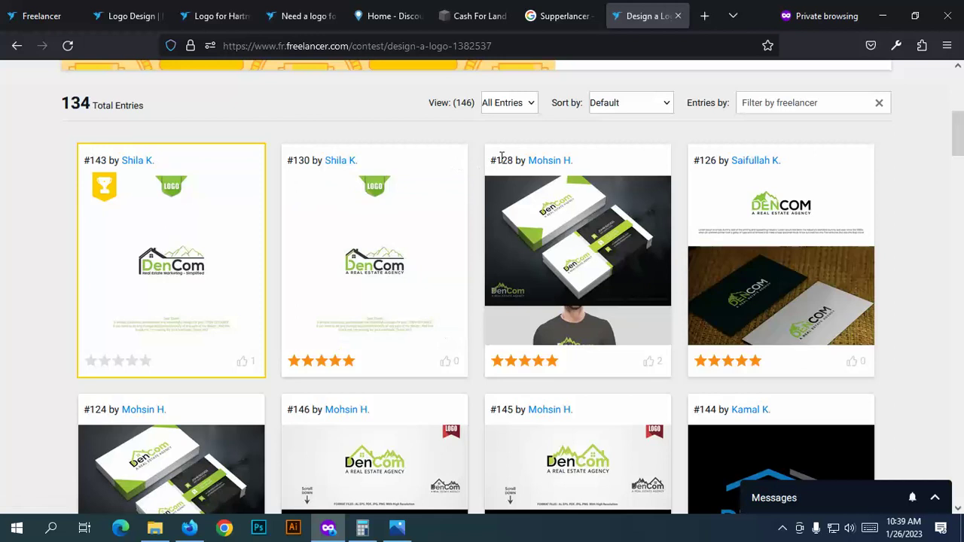
Step: Compare the entry numbers of #130 and #128 in the first row and glance over the row below
double_click(491, 160)
double_click(309, 160)
drag(514, 160, 496, 160)
scroll(292, 354, down, 2)
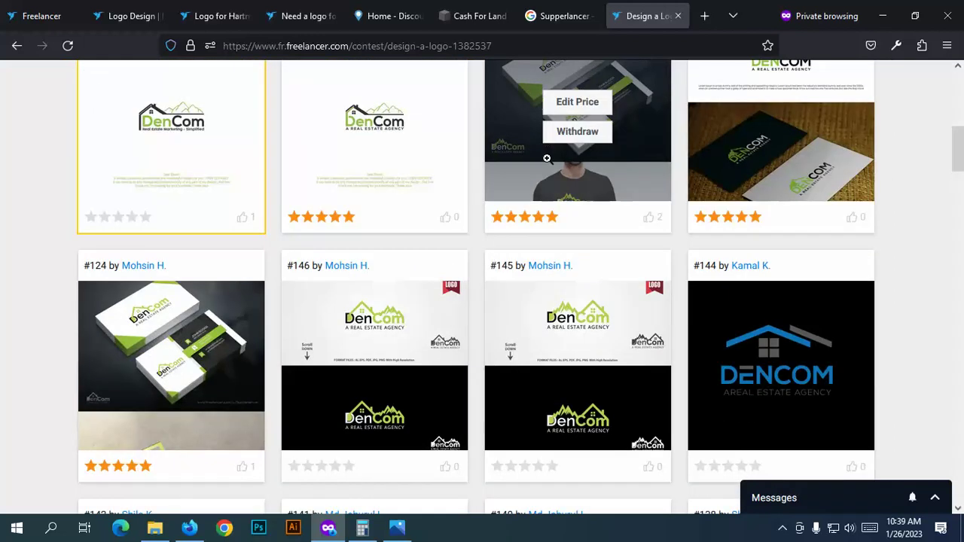
scroll(547, 148, up, 2)
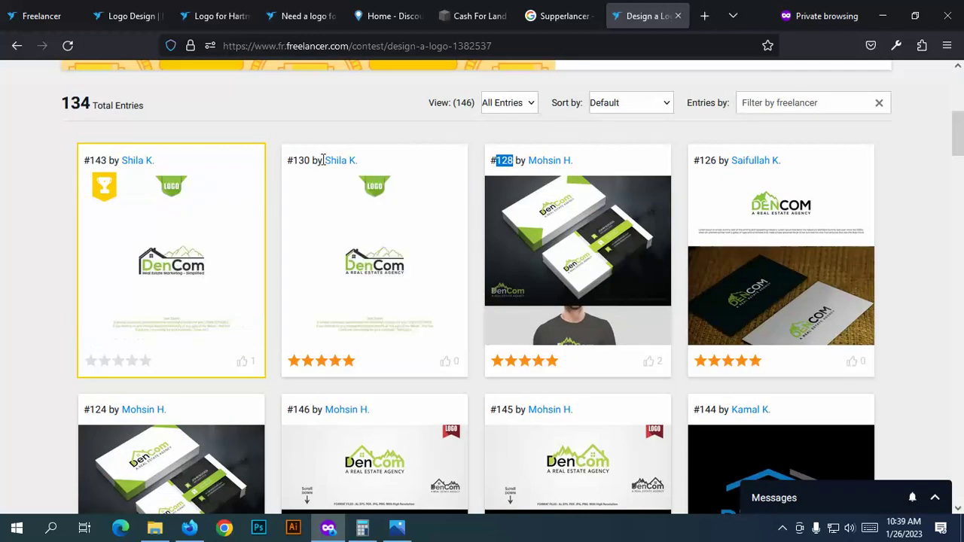
Step: Open entry #130 and the winning entry #143 in turn to compare their logos, closing each one
click(403, 318)
click(403, 317)
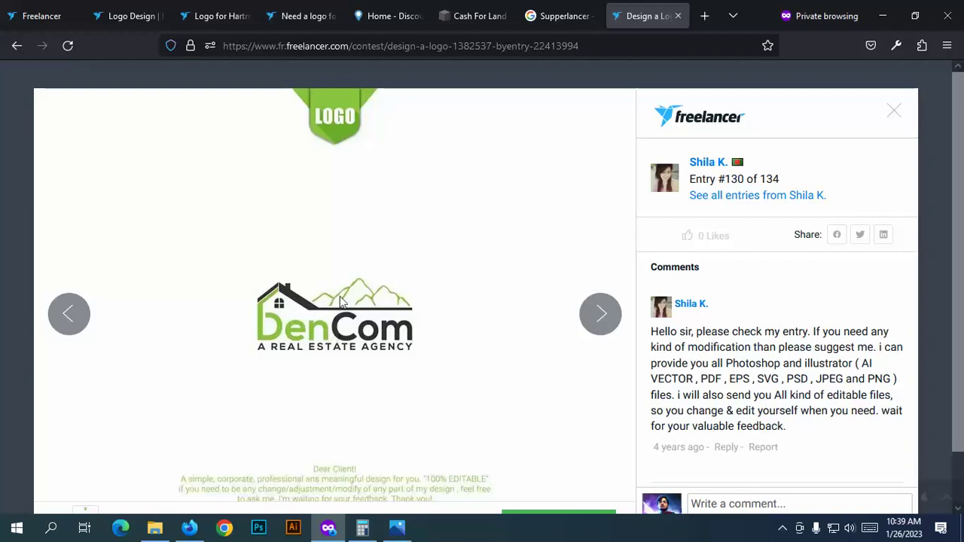
click(896, 112)
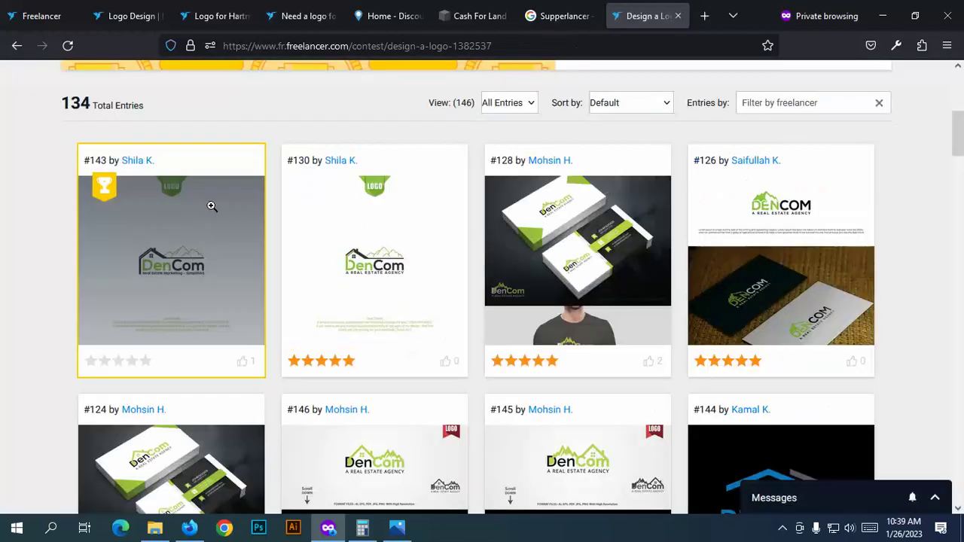
click(204, 258)
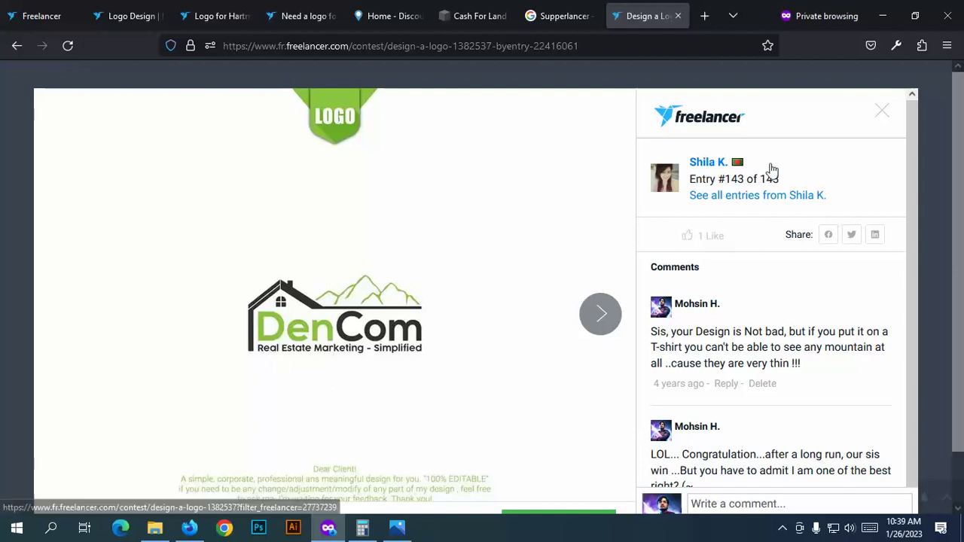
click(880, 112)
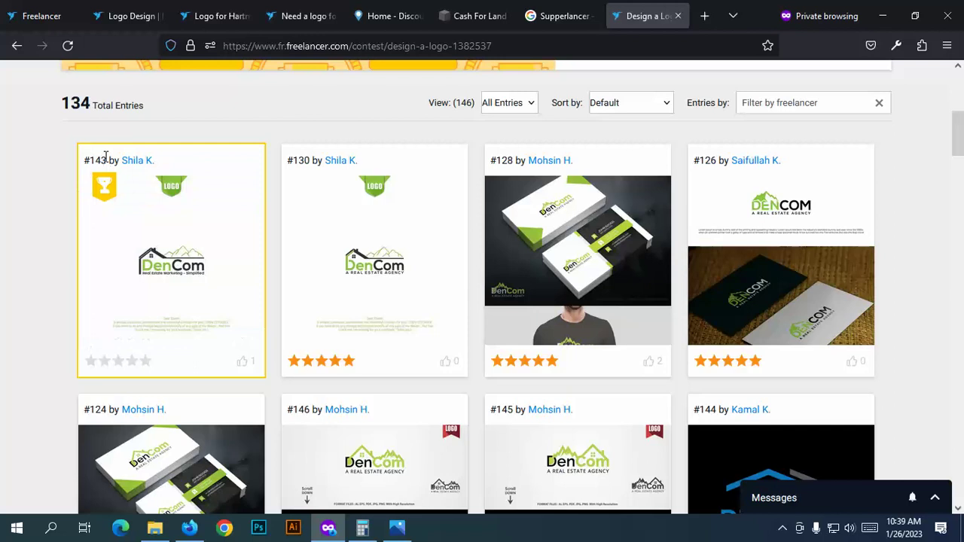
Step: Highlight the entry numbers of the winner #143 and of #145 and #146 to compare their submission order
double_click(107, 161)
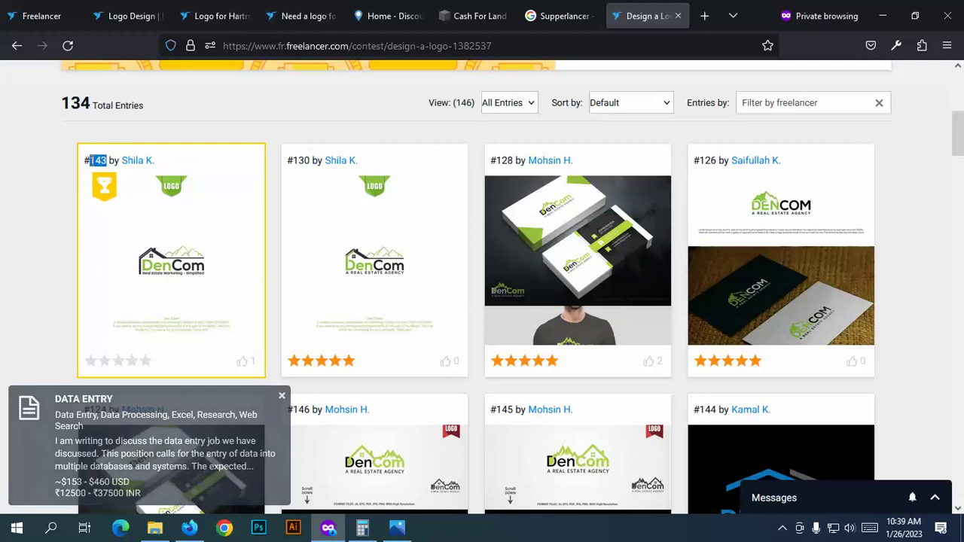
click(24, 219)
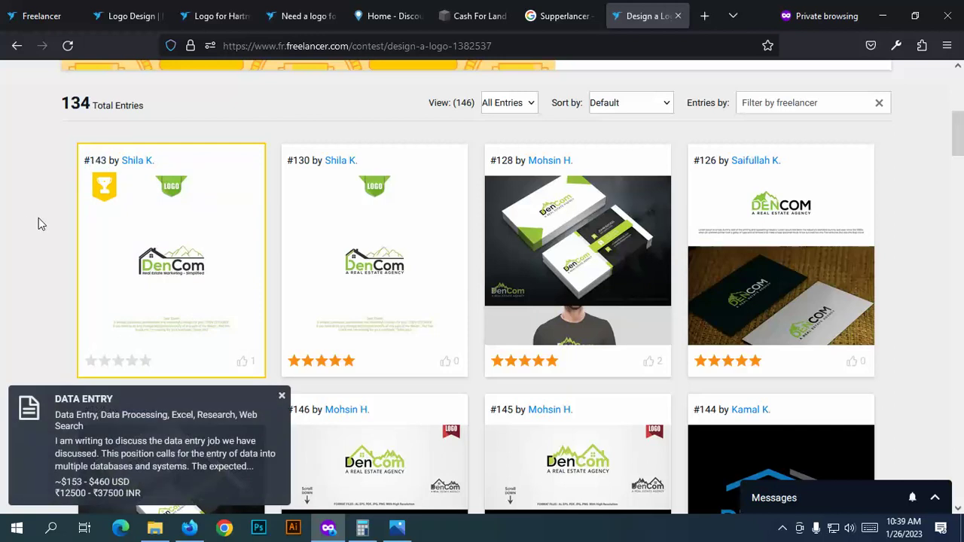
scroll(347, 385, down, 1)
scroll(347, 384, down, 3)
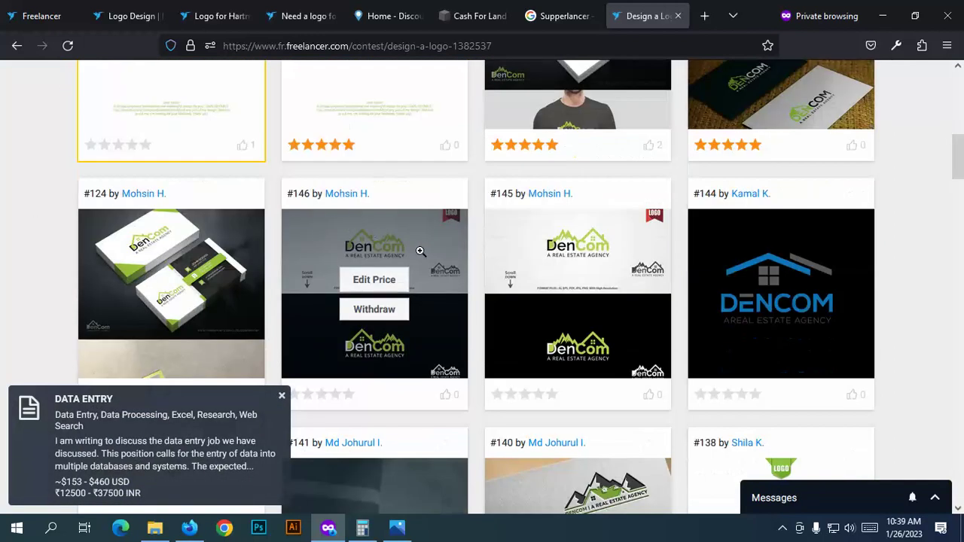
double_click(504, 194)
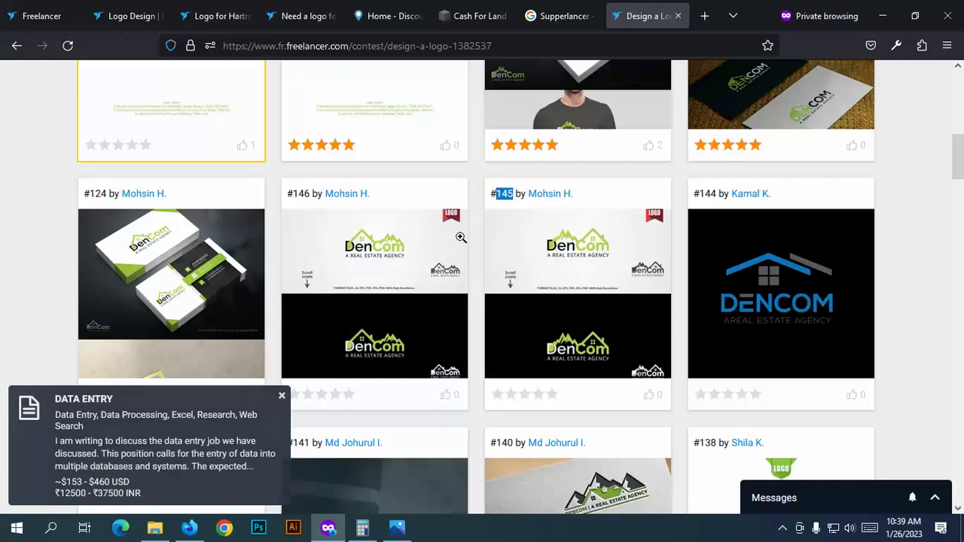
double_click(301, 194)
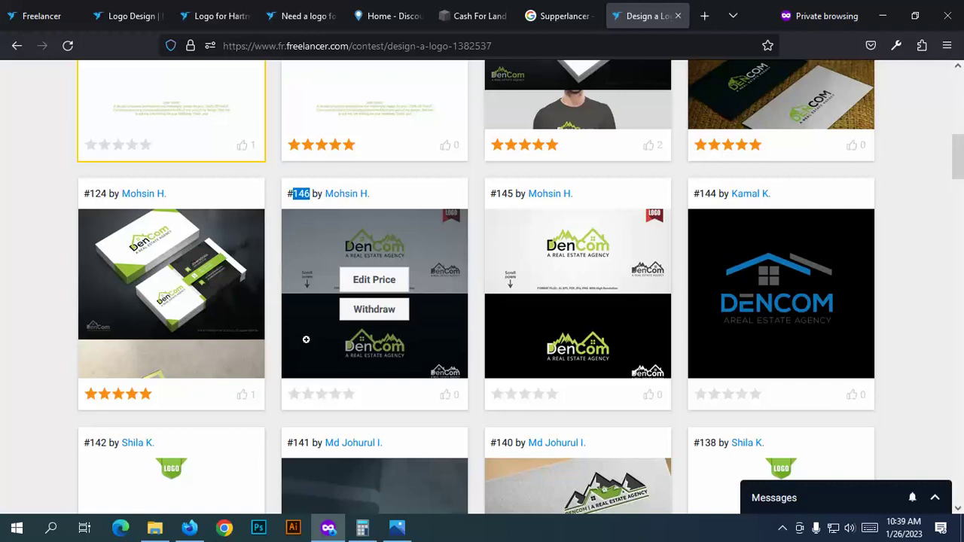
Step: Return to the DenCom contest header and highlight the prize amount
scroll(306, 340, up, 2)
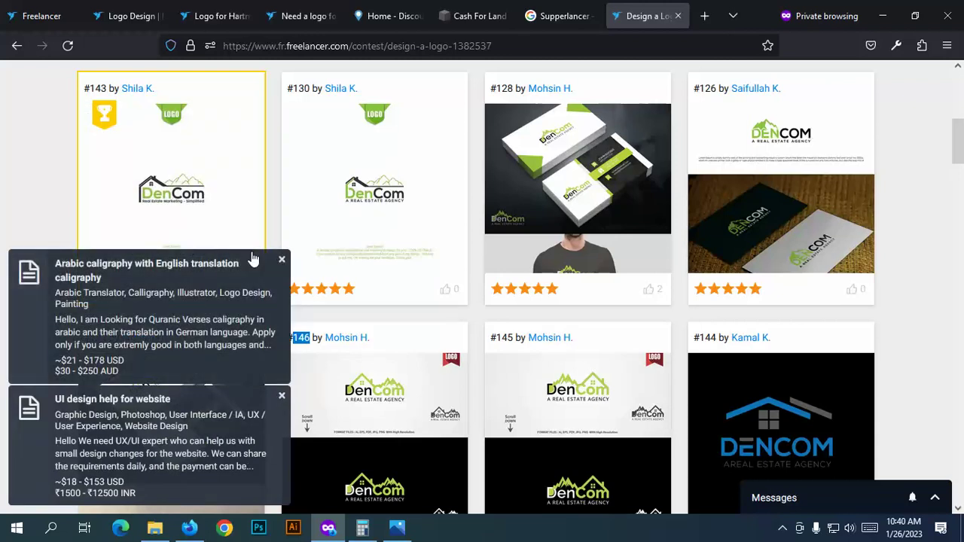
scroll(789, 162, up, 7)
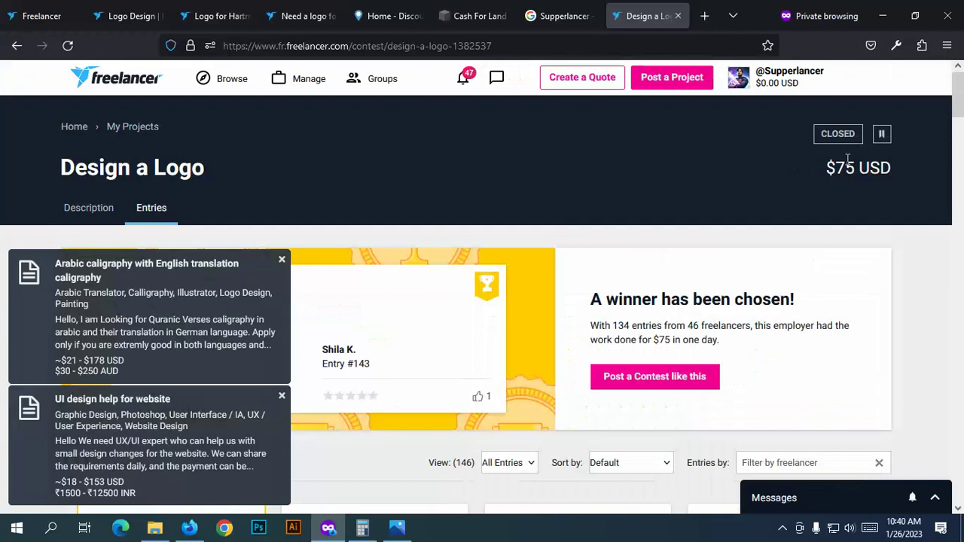
drag(854, 167, 840, 168)
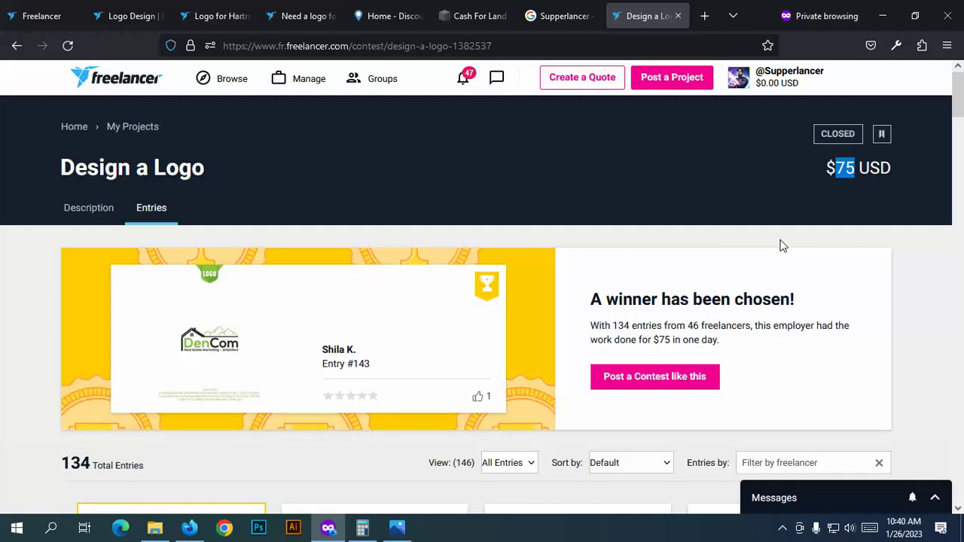
Step: Pass through the Hartman Landscaping contest to the Galant Immo AG one, examine entry #176, and close it
click(216, 15)
scroll(91, 246, down, 3)
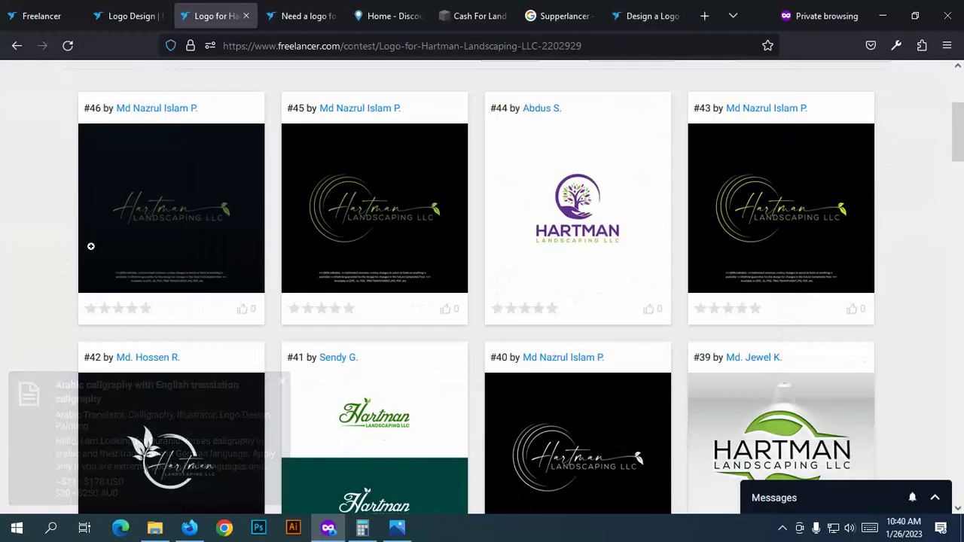
key(ctrl+shift+Tab)
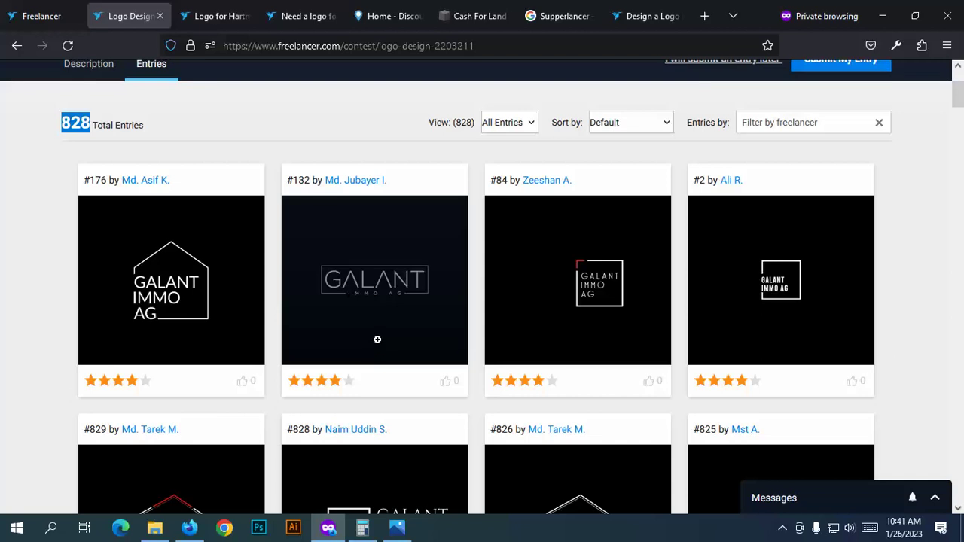
click(240, 316)
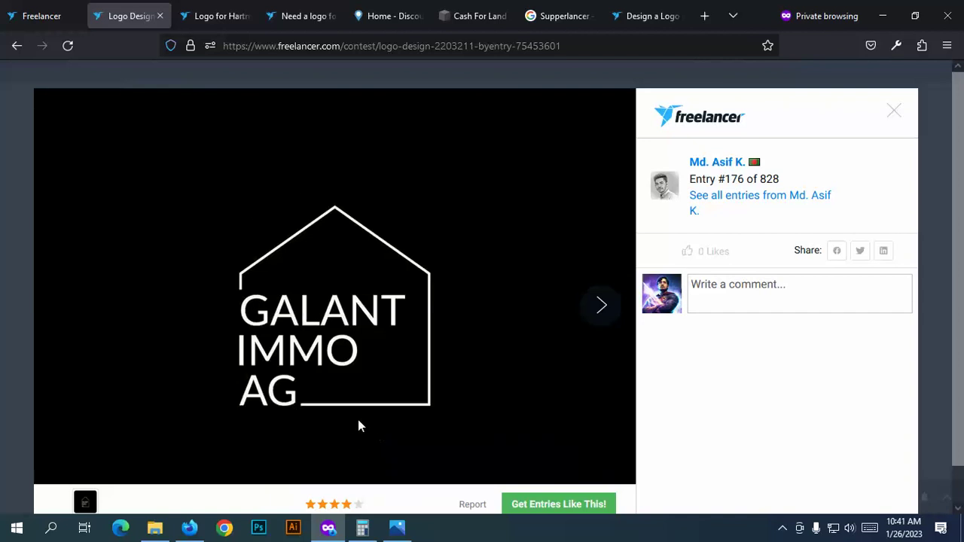
click(891, 115)
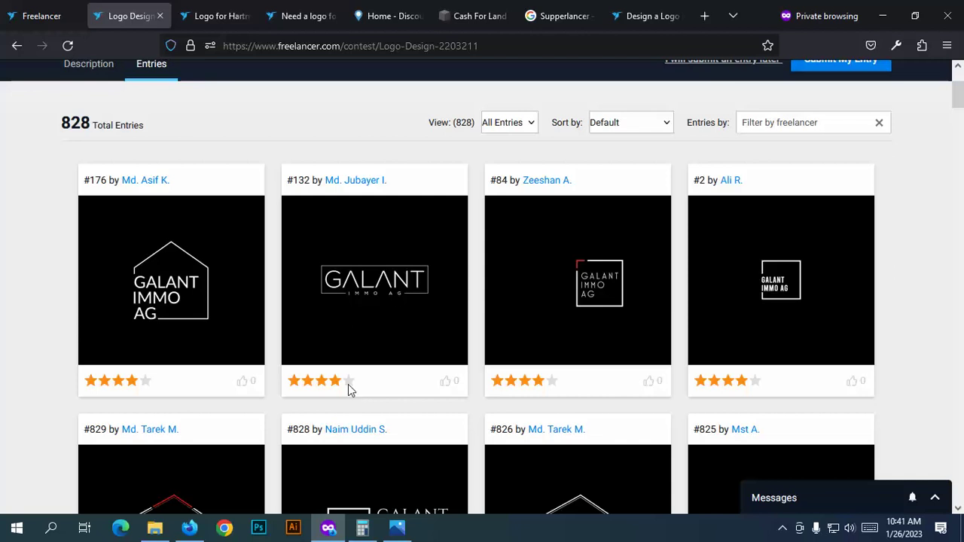
Step: Check the Galant Immo AG contest header and reopen entry #176 to access its logo image
scroll(411, 341, up, 2)
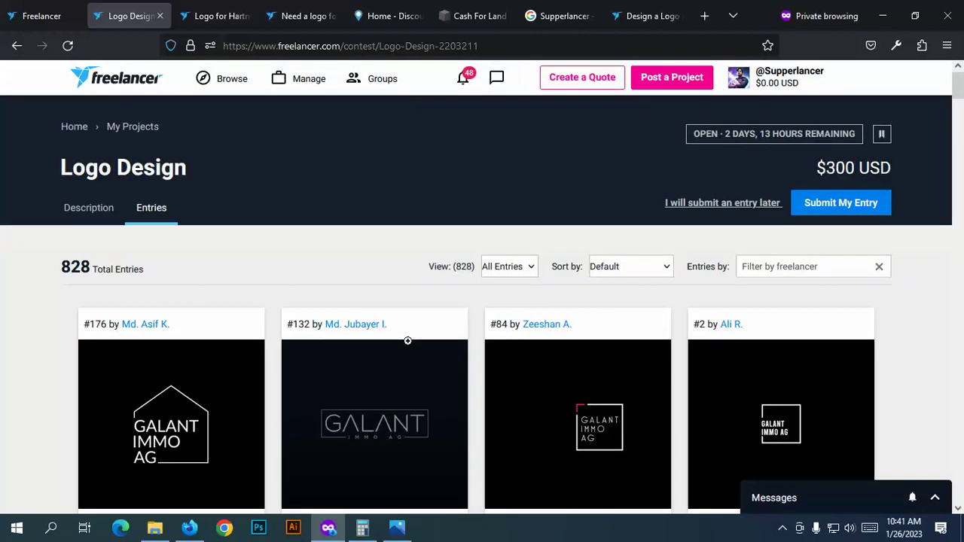
scroll(392, 350, down, 4)
click(218, 134)
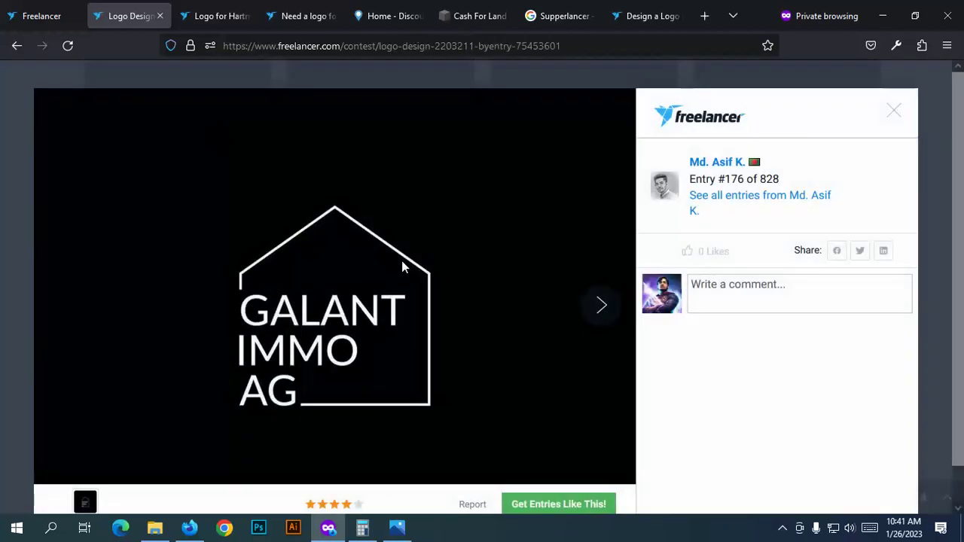
right_click(402, 261)
click(444, 318)
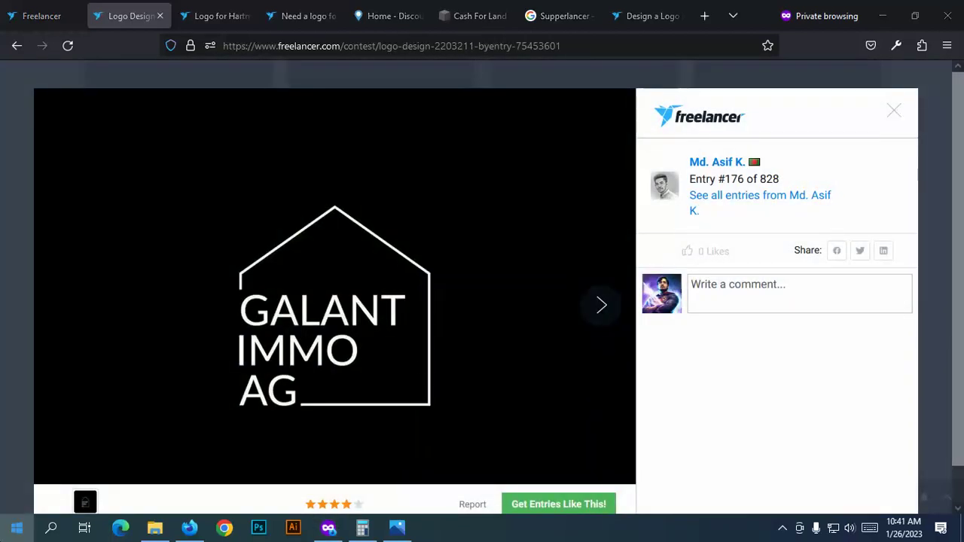
Step: Switch to Illustrator and begin setting up a new document
click(17, 527)
key(Escape)
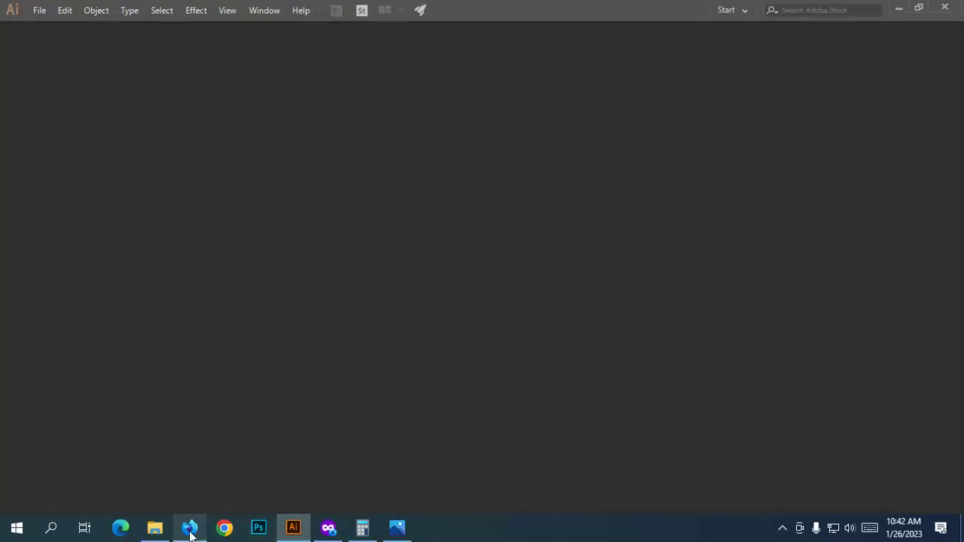
click(189, 530)
click(192, 531)
click(148, 174)
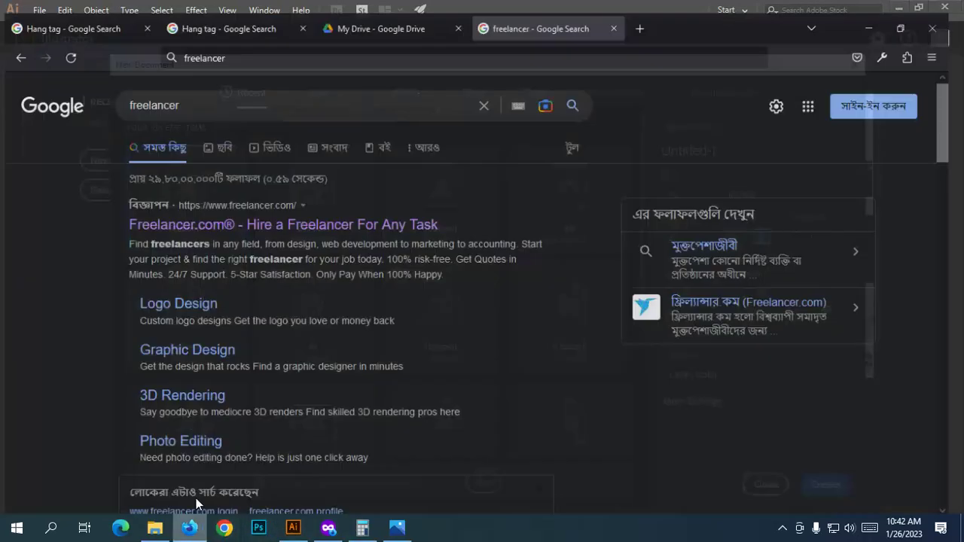
Step: Return to the Freelancer contest in the private browser, close entry #176, and copy the company name "Galant Immo AG" from the description
click(190, 530)
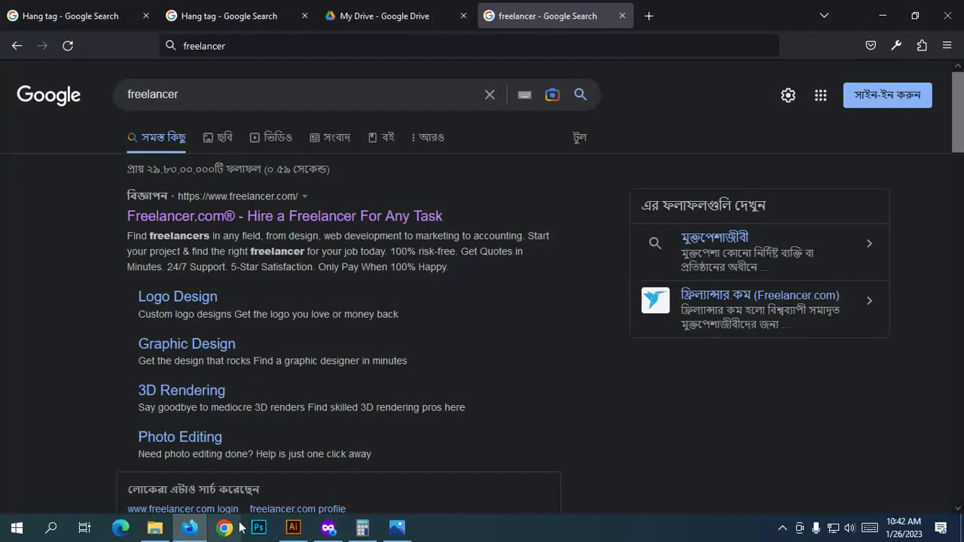
click(329, 529)
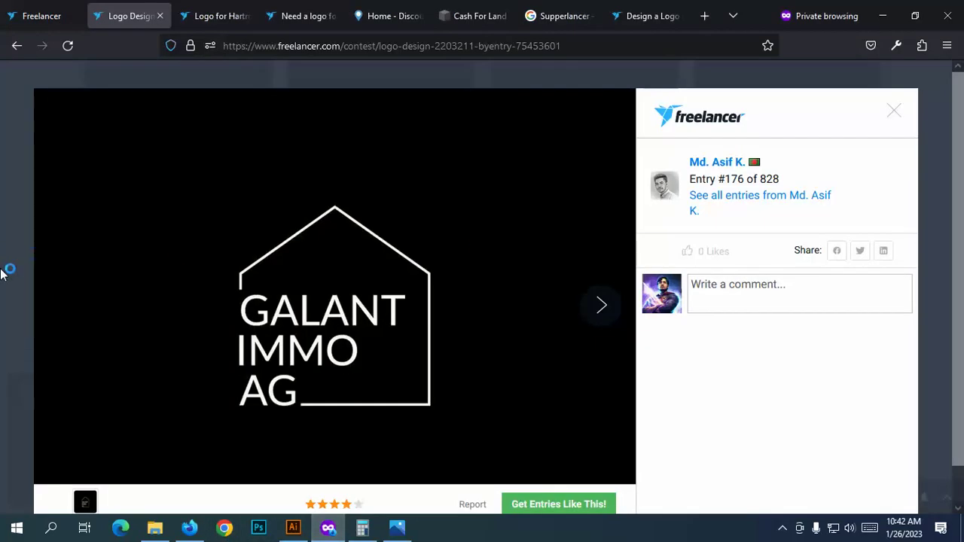
click(6, 269)
click(94, 211)
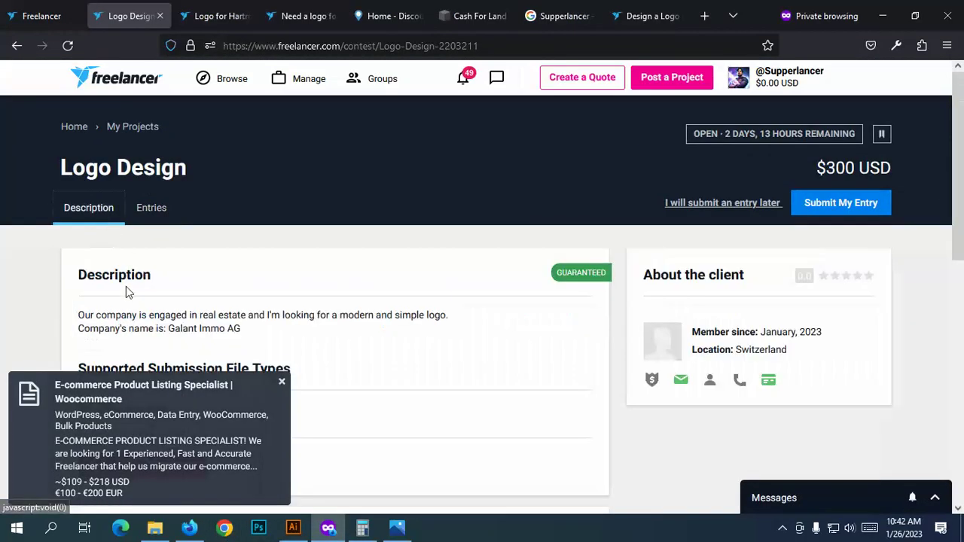
scroll(126, 286, down, 2)
drag(171, 184, 248, 189)
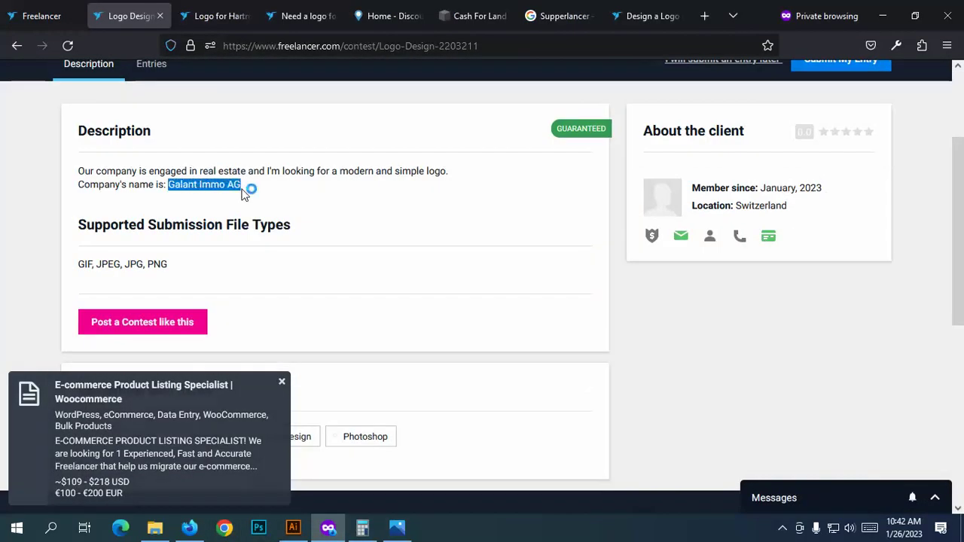
Step: Switch to Illustrator and name the new document "Galant Immo AG"
click(293, 527)
double_click(717, 151)
key(ctrl+v)
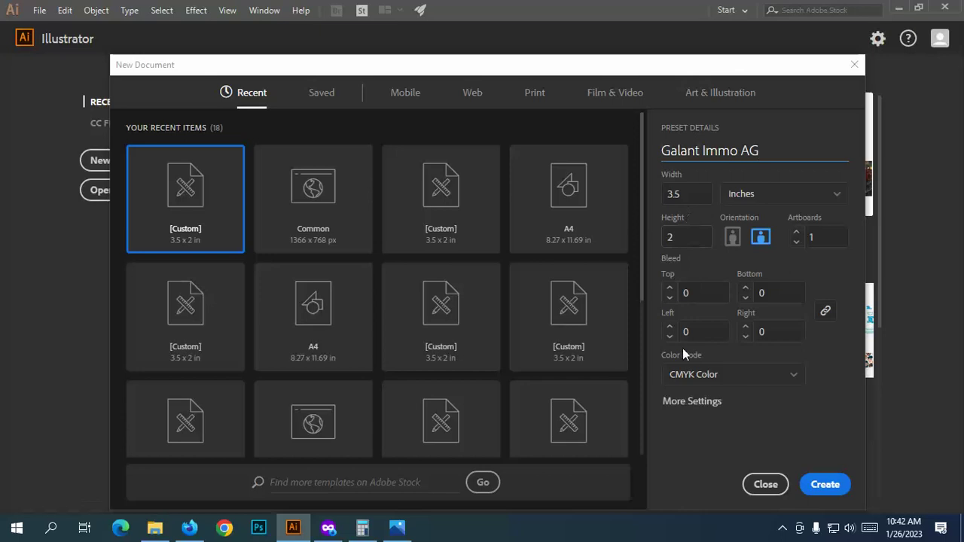
Step: Set the new document's raster effects to High (300 ppi) and create it
click(693, 403)
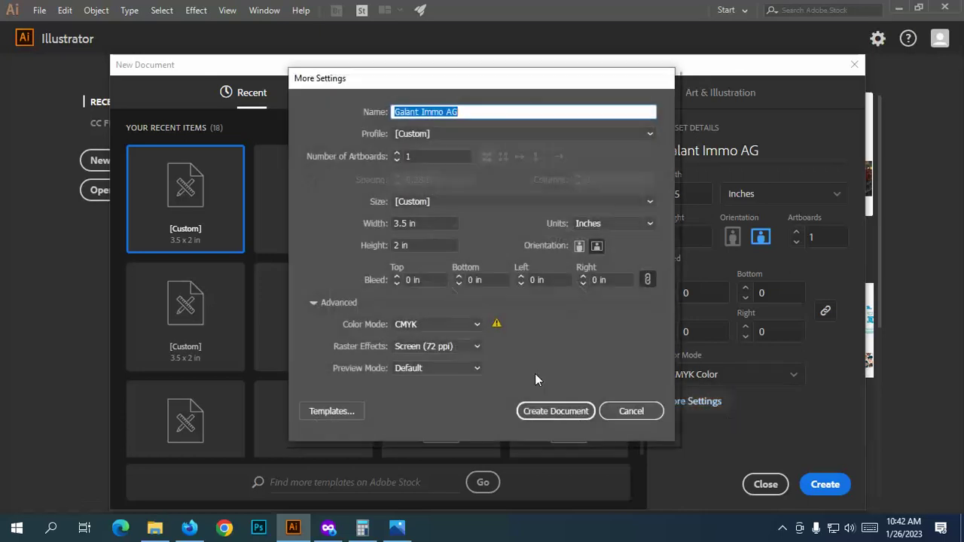
click(443, 351)
click(463, 362)
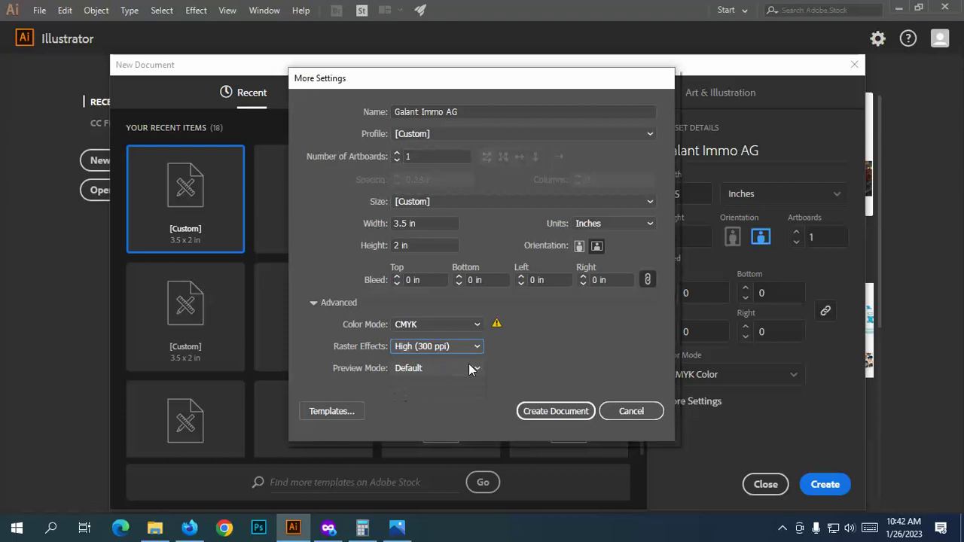
click(559, 412)
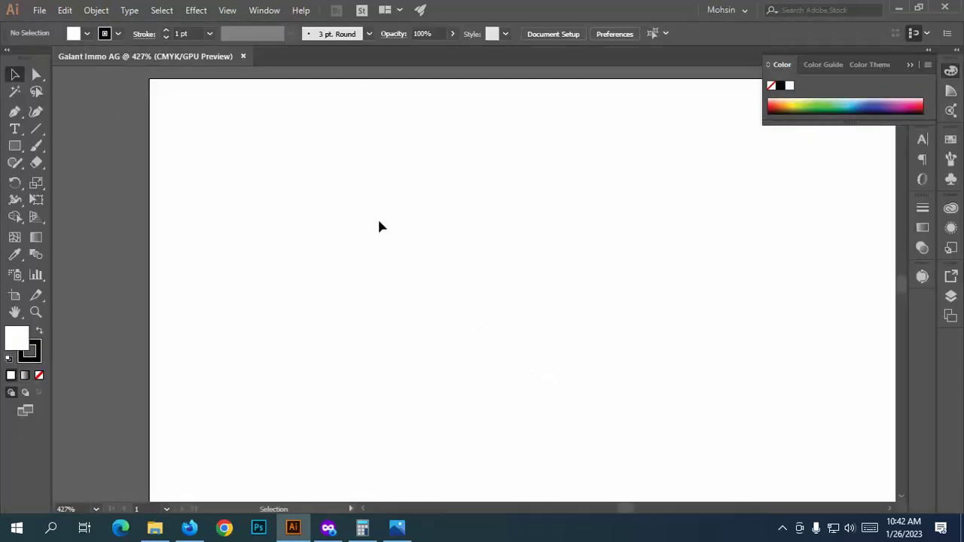
scroll(381, 243, down, 4)
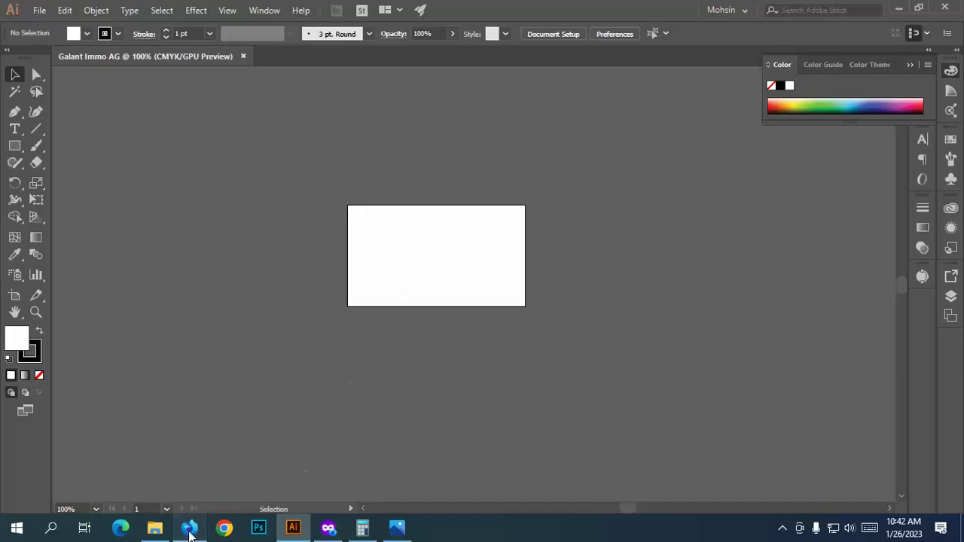
Step: Switch to the private browser, open entry #176 from the Logo Design contest's entries, and copy its house-shaped logo image
click(190, 532)
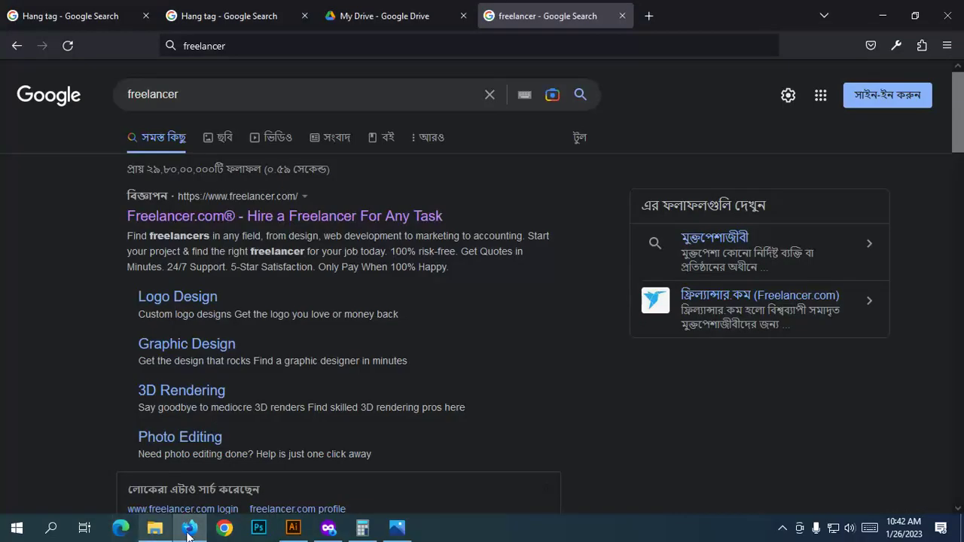
click(328, 528)
scroll(151, 216, up, 2)
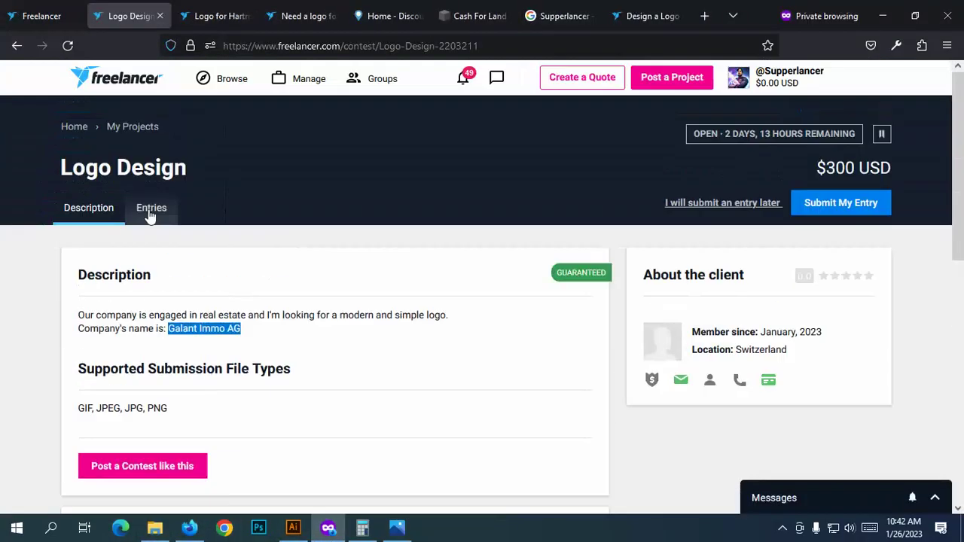
click(150, 214)
scroll(351, 327, down, 2)
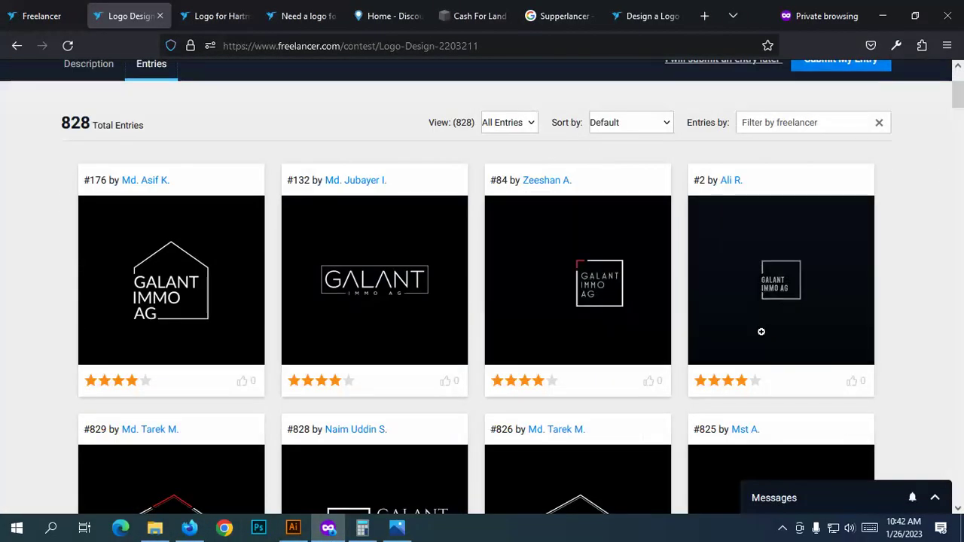
scroll(761, 332, down, 2)
click(188, 225)
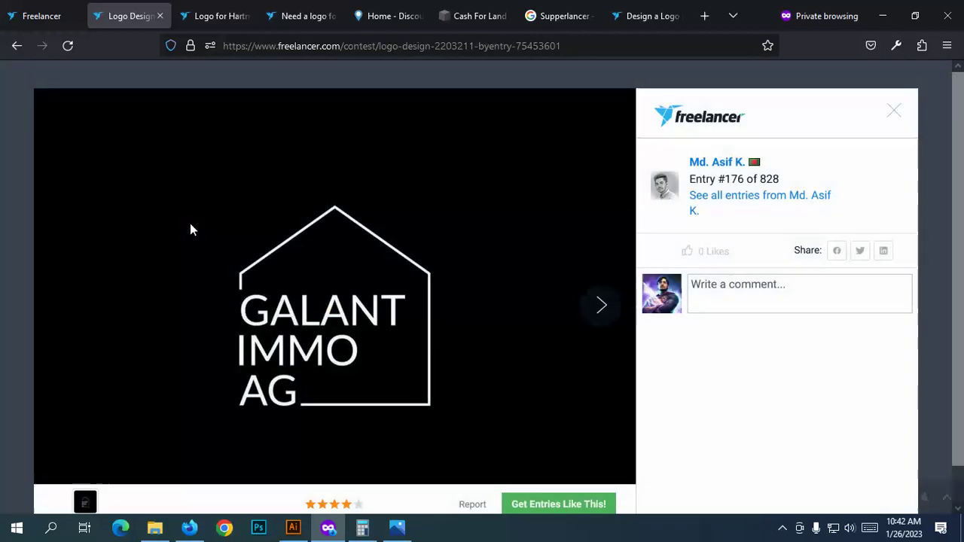
right_click(284, 237)
click(318, 287)
Step: Switch to Illustrator, paste the entry #176 image, and scale it down as a reference above the artboard's upper-left corner
click(294, 528)
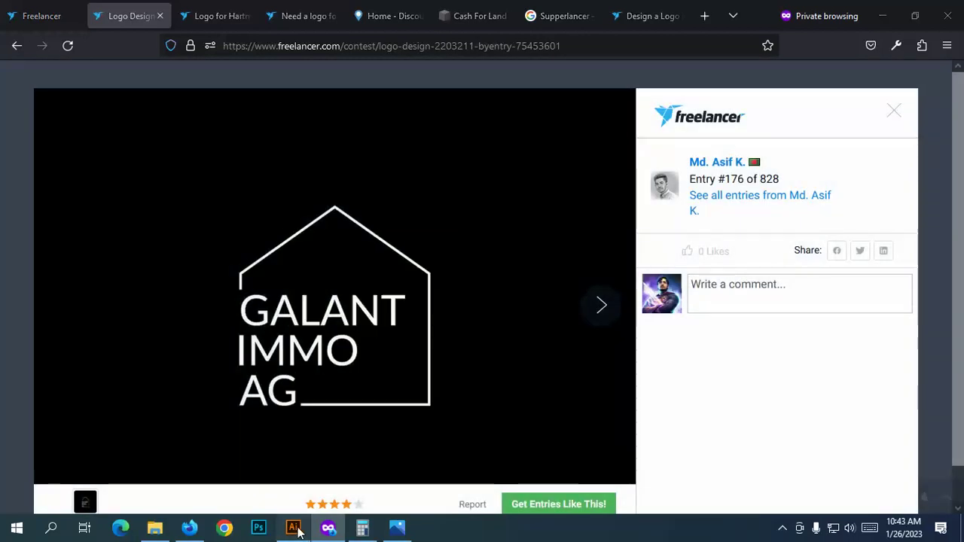
key(ctrl+v)
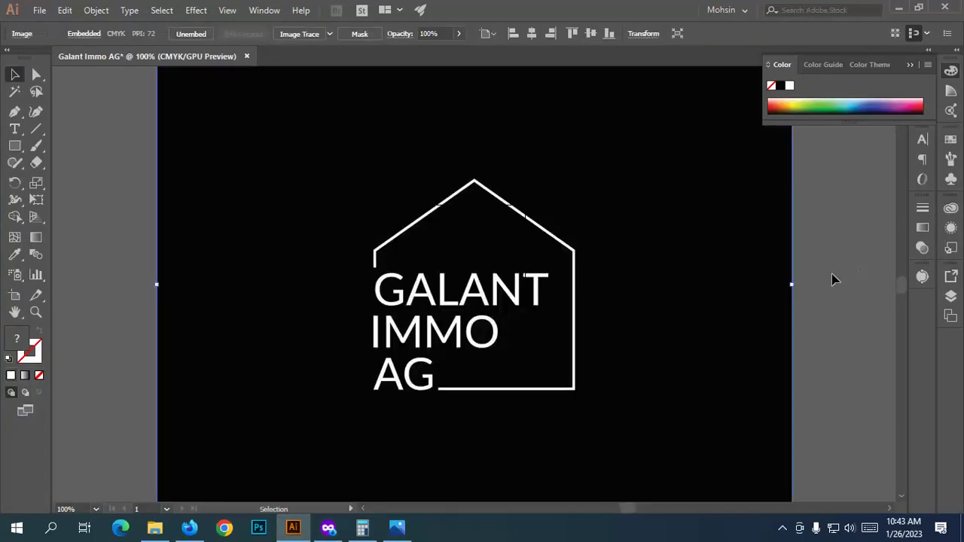
drag(791, 284, 296, 123)
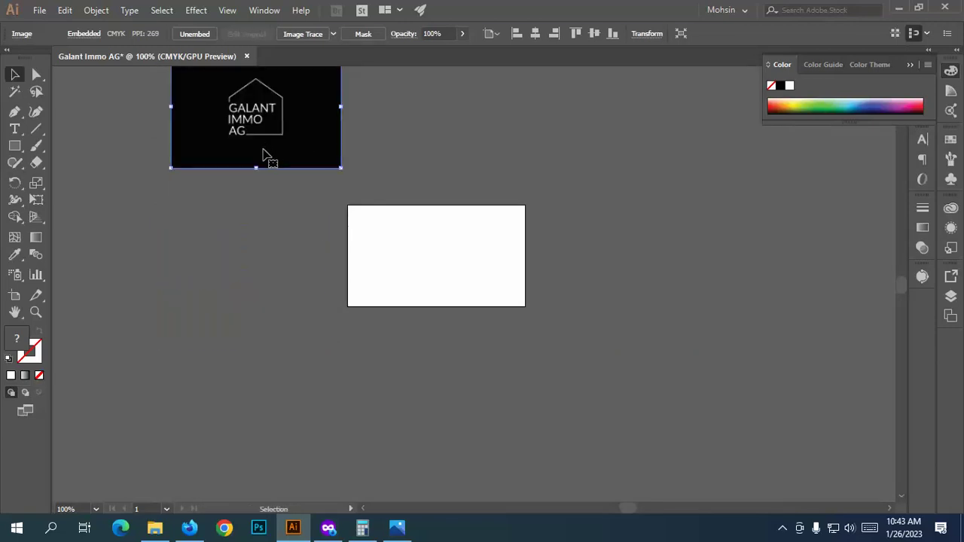
Step: Return to the private browser, open contest entry #132, and copy its framed GALANT logo image
click(189, 528)
click(328, 528)
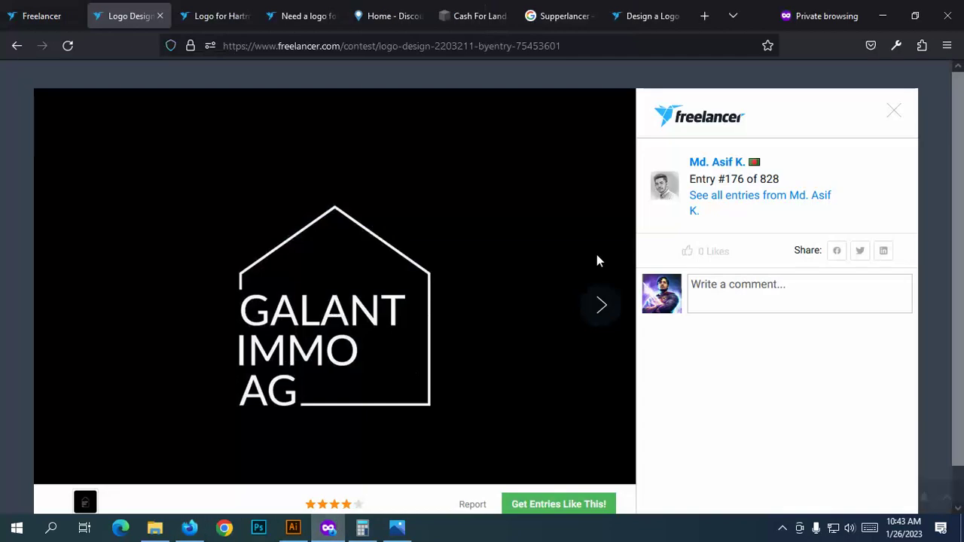
click(612, 311)
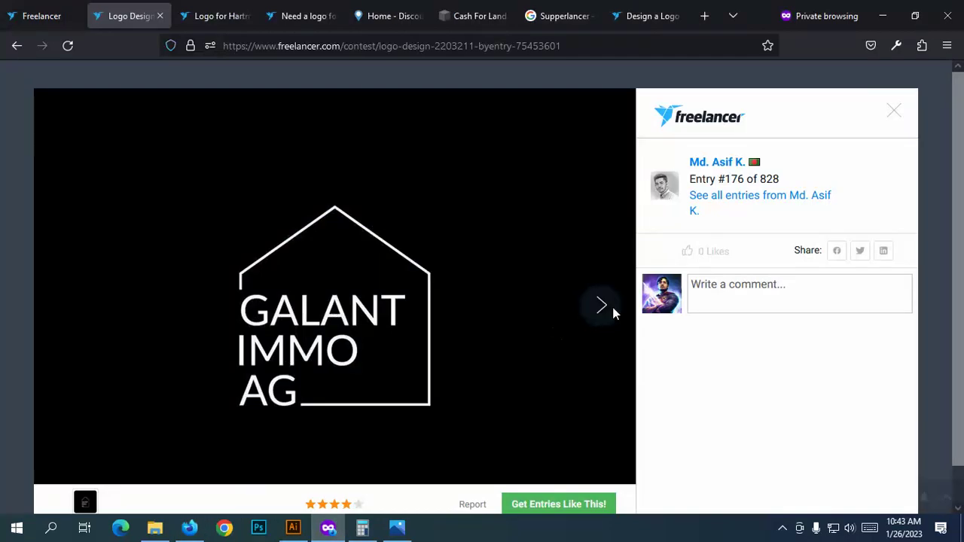
click(9, 247)
click(340, 194)
right_click(462, 226)
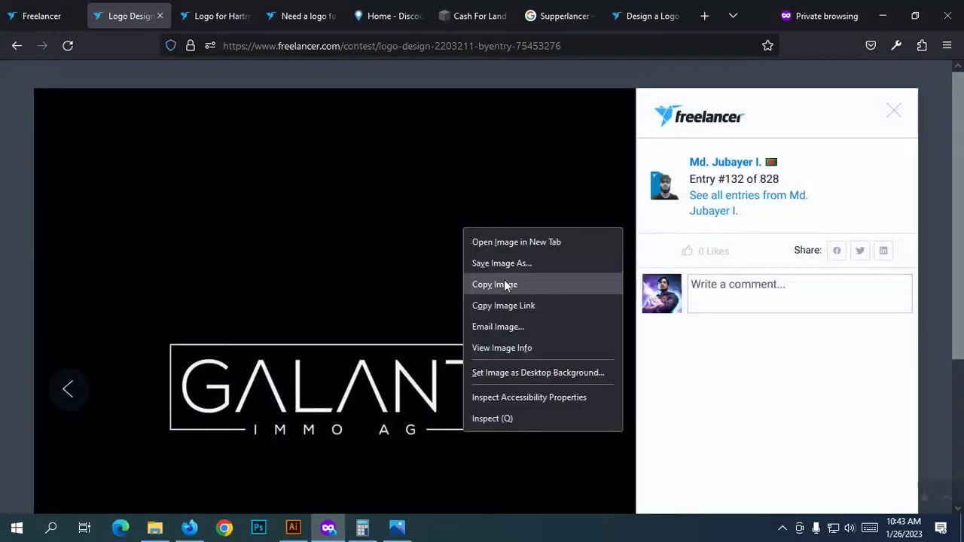
click(504, 285)
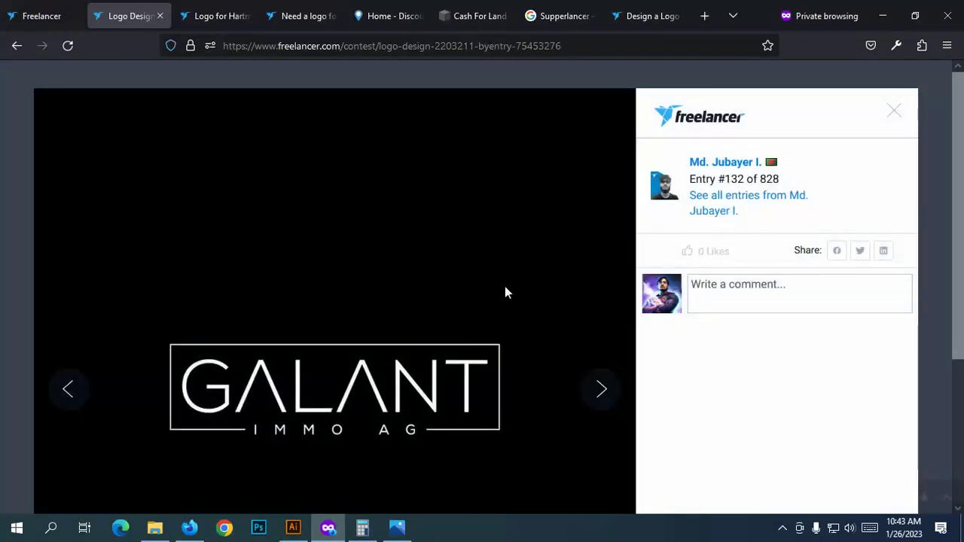
Step: Switch to Illustrator, paste the entry #132 image, scale it down, and place it beside the house logo reference above the artboard
click(189, 528)
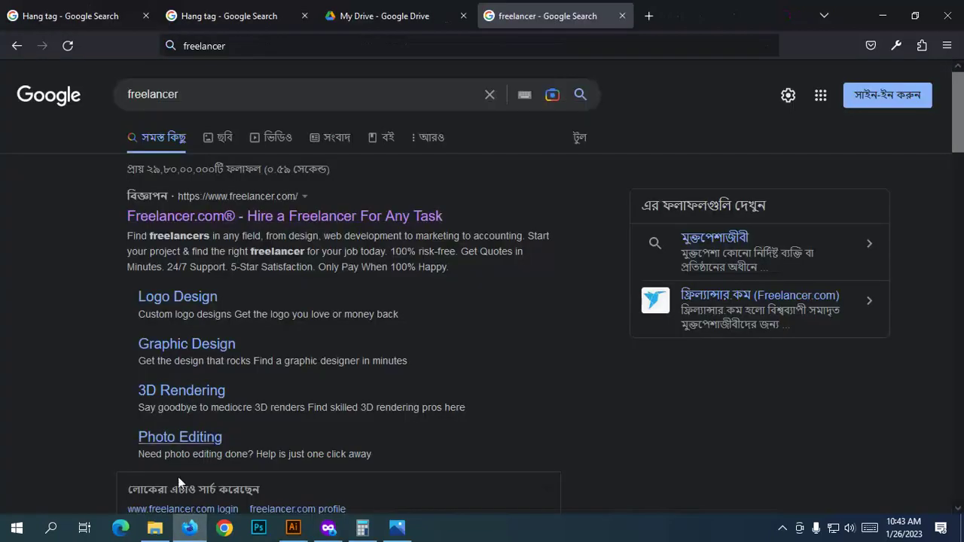
click(155, 527)
click(293, 527)
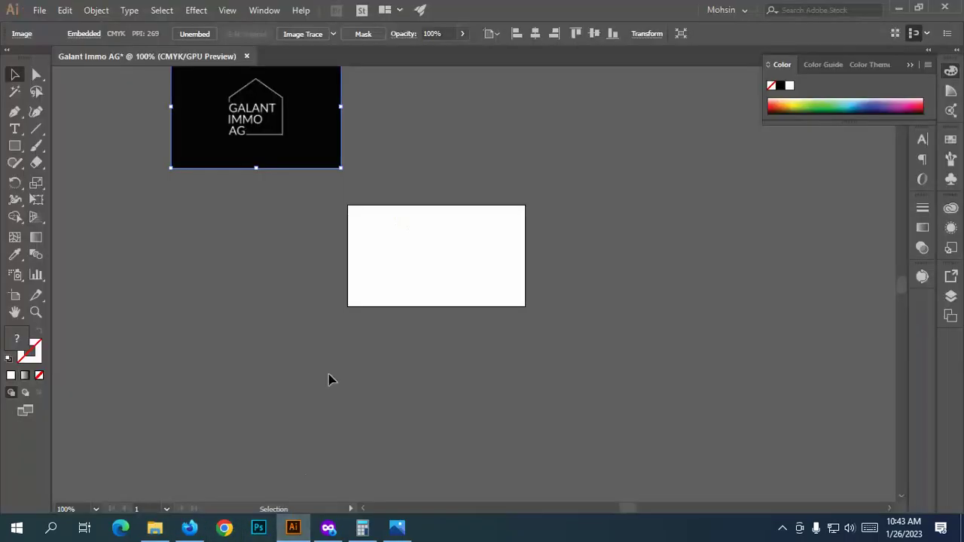
click(336, 321)
key(ctrl+v)
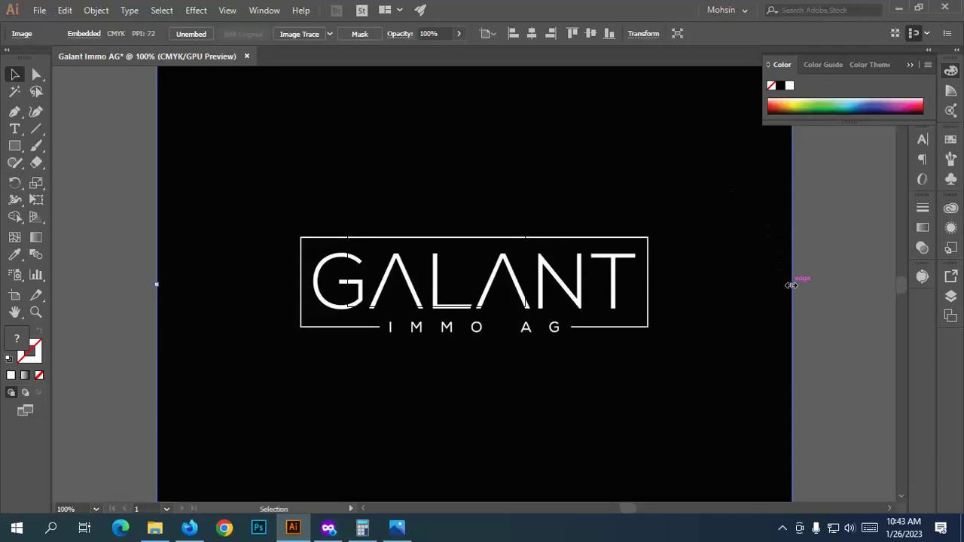
drag(791, 284, 276, 289)
scroll(218, 316, up, 2)
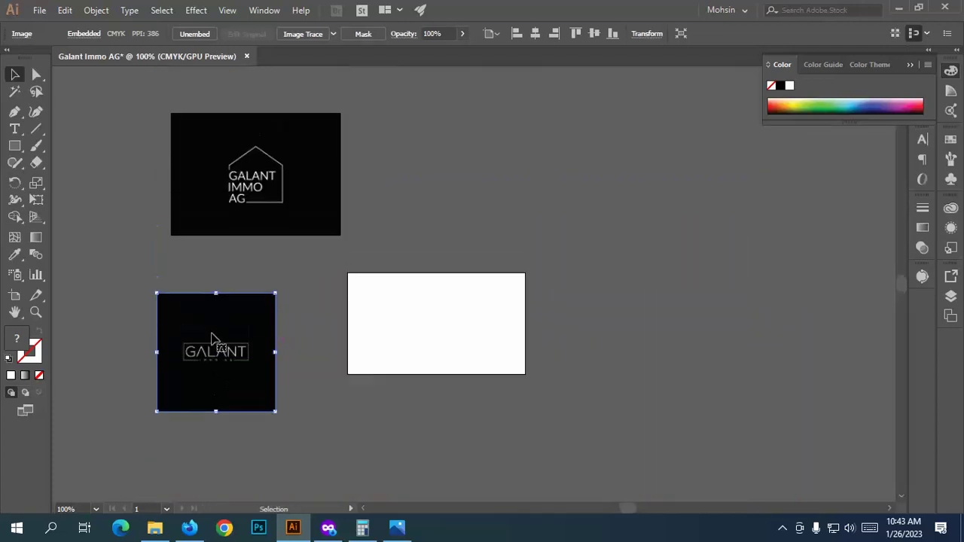
drag(198, 360, 398, 185)
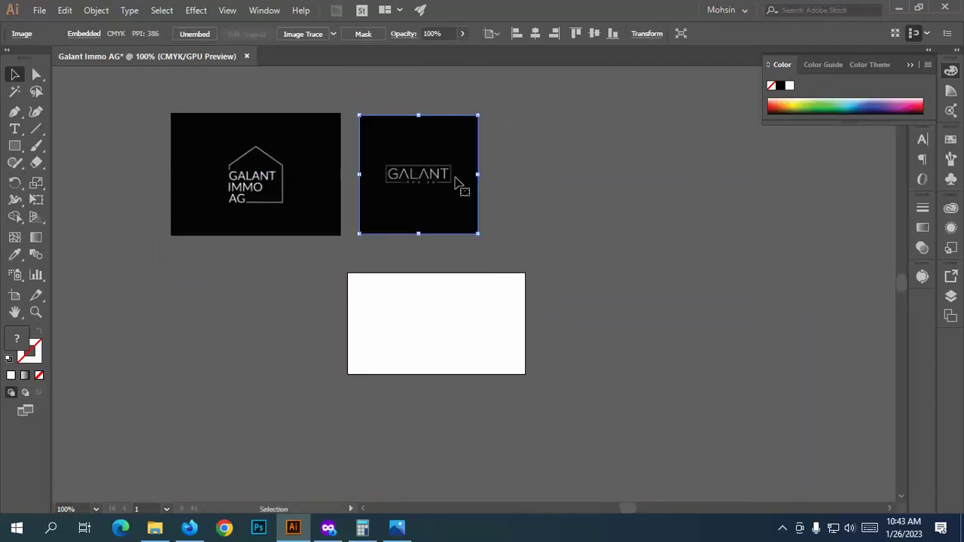
click(397, 316)
Step: Return to the private browser, open contest entry #84, and copy its square logo image with the red corner
click(189, 528)
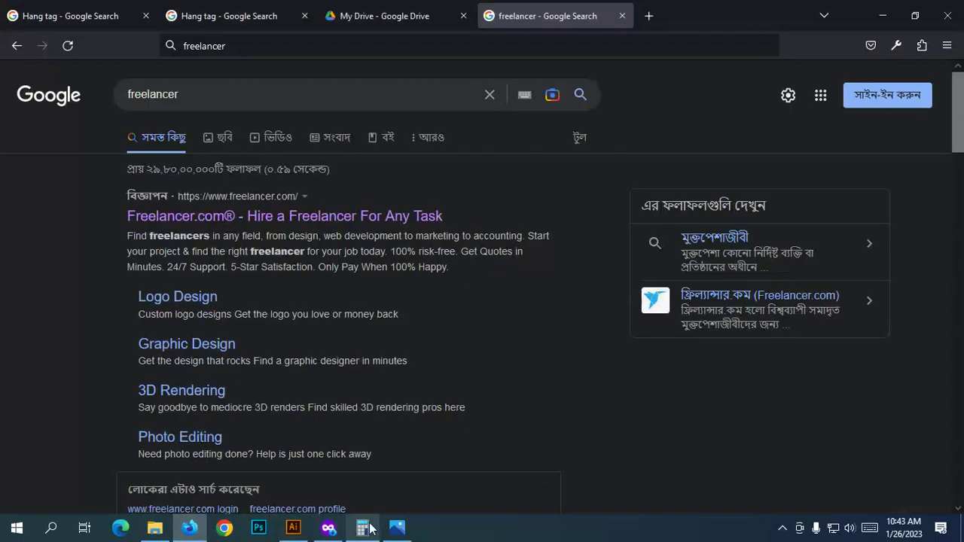
click(329, 528)
click(5, 142)
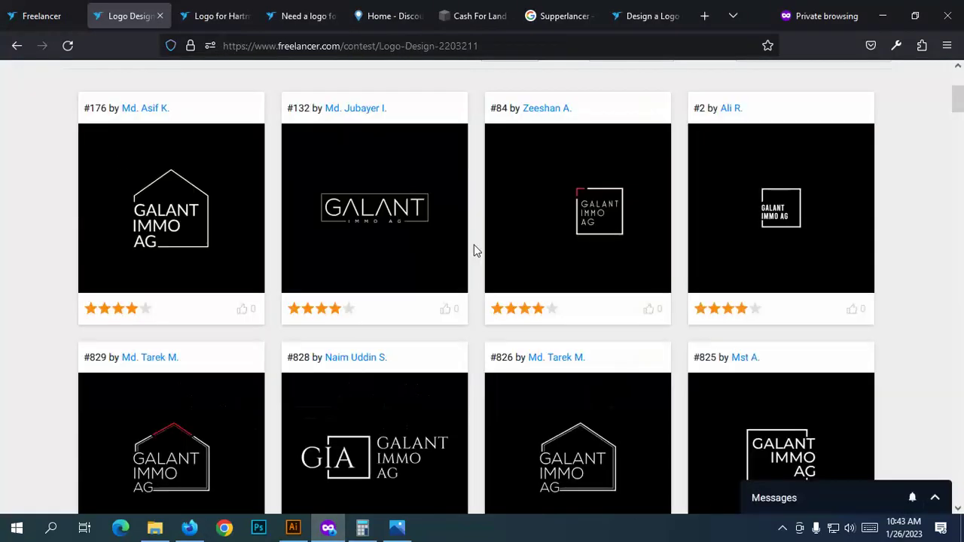
click(576, 192)
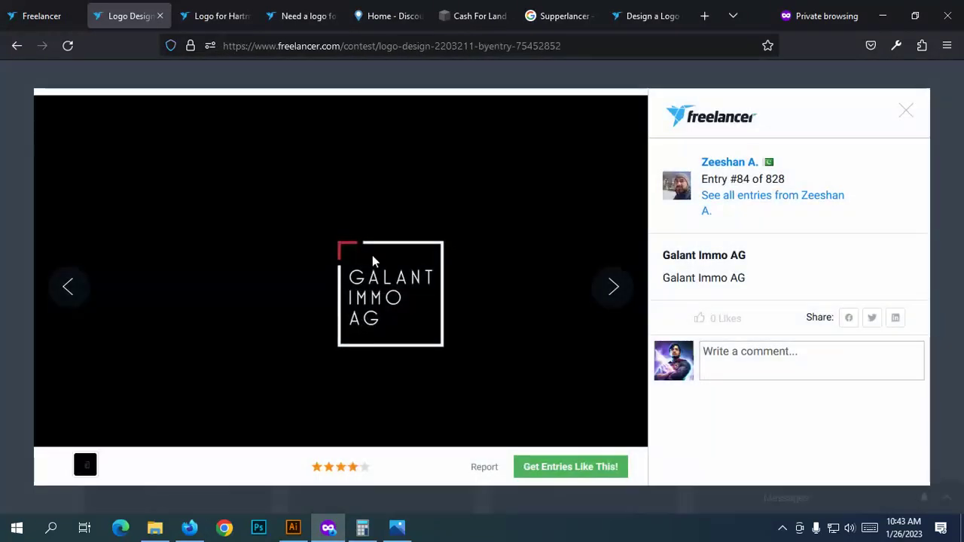
right_click(357, 280)
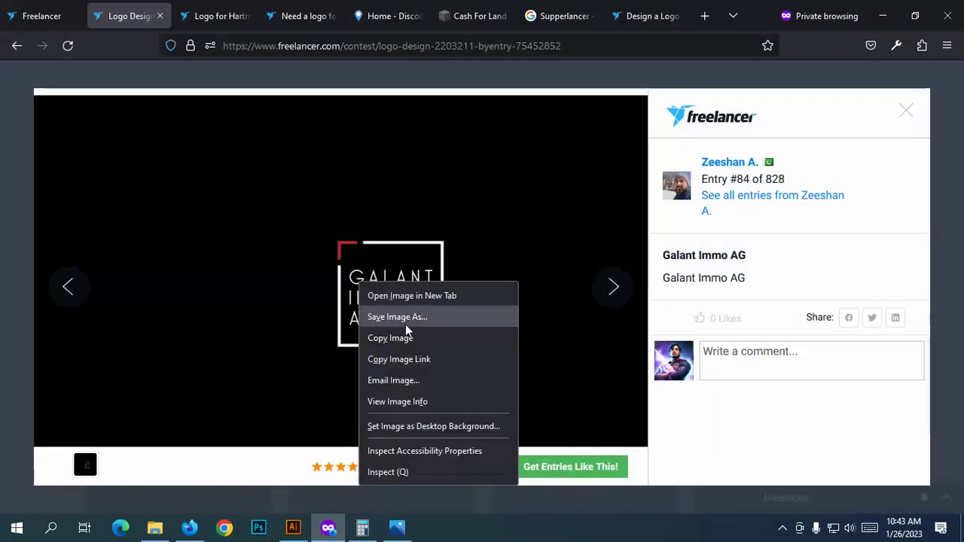
click(388, 338)
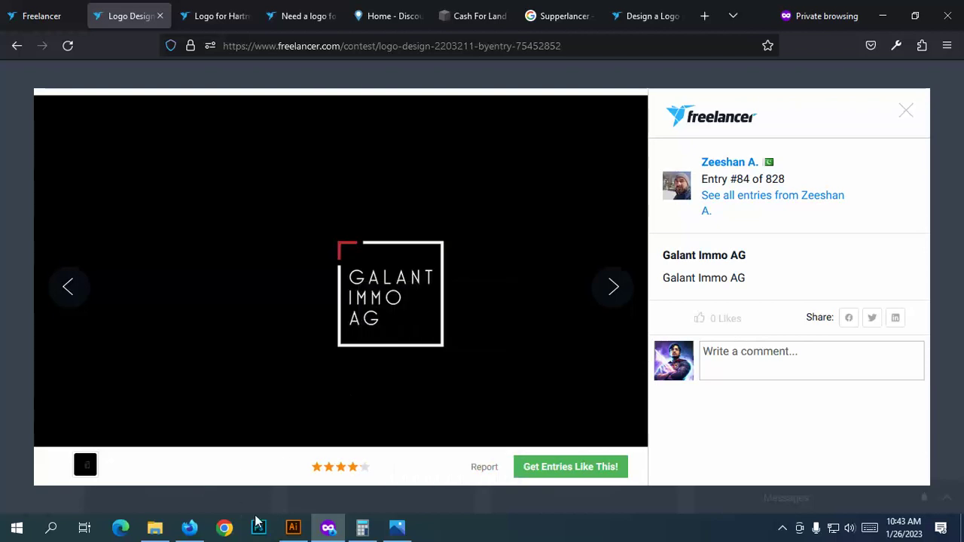
Step: Switch to Illustrator, paste the entry #84 image, scale it down, and place it third in the row of references above the artboard
click(189, 527)
click(288, 529)
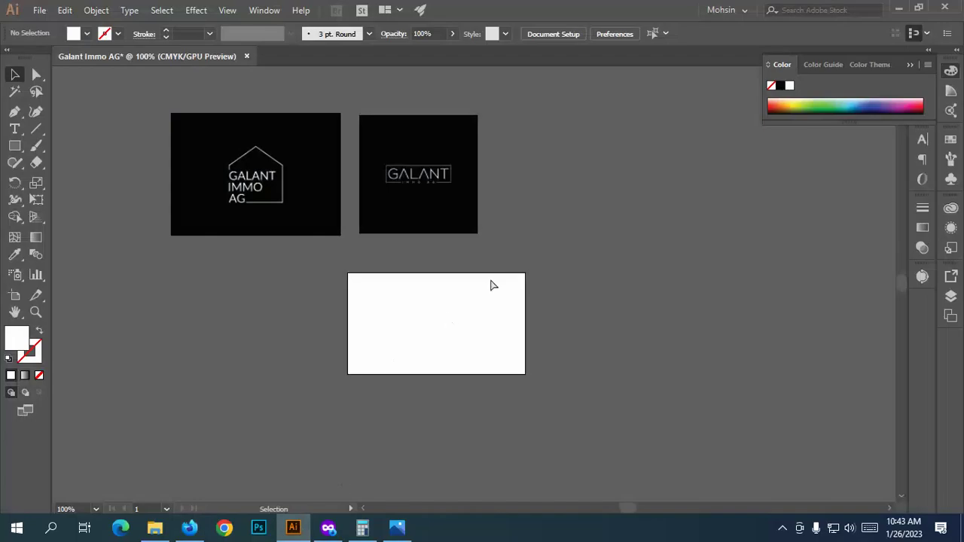
key(ctrl+v)
drag(791, 318, 300, 336)
drag(241, 329, 574, 208)
click(630, 292)
scroll(339, 185, down, 2)
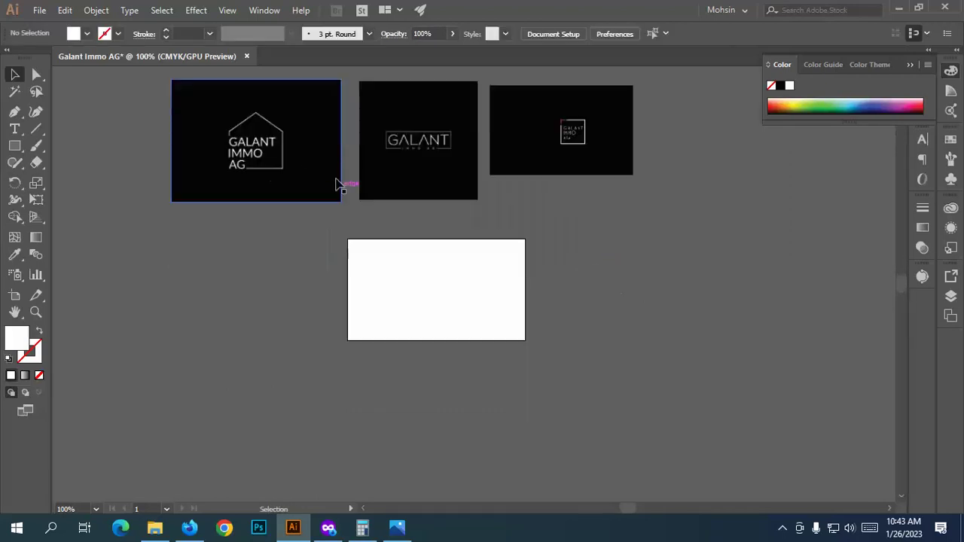
scroll(235, 137, up, 1)
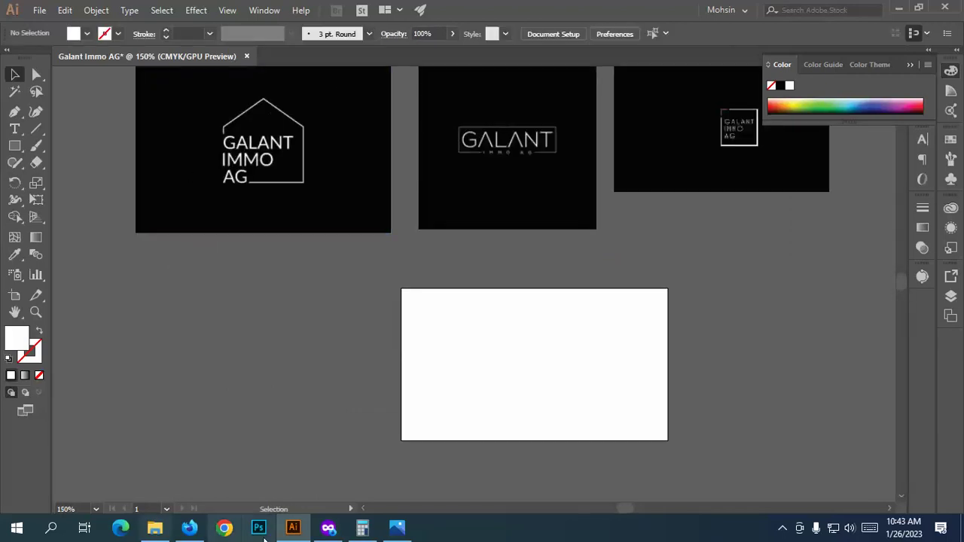
Step: Return to the private browser, close entry #84, and copy the company name "Galant Immo AG" from the contest description
click(189, 528)
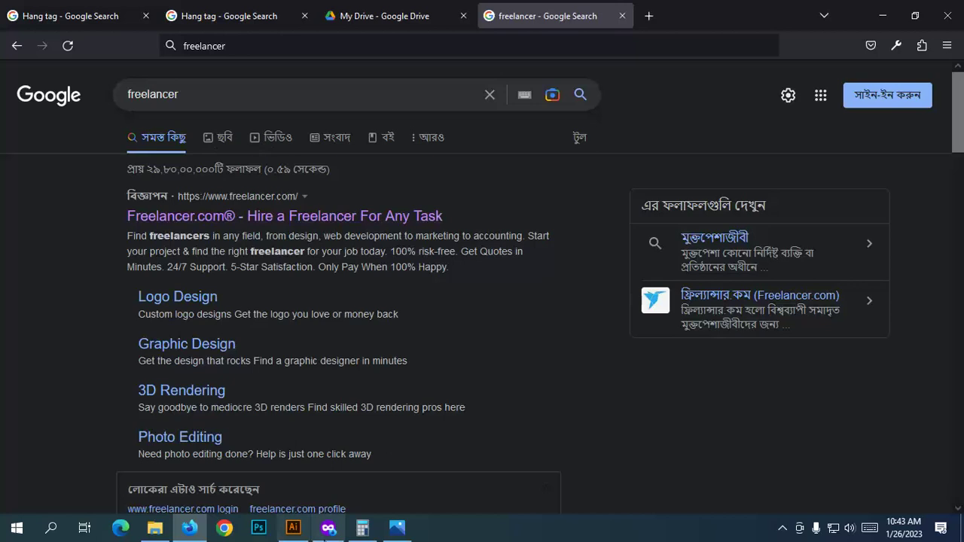
click(329, 527)
click(1, 256)
scroll(98, 226, up, 3)
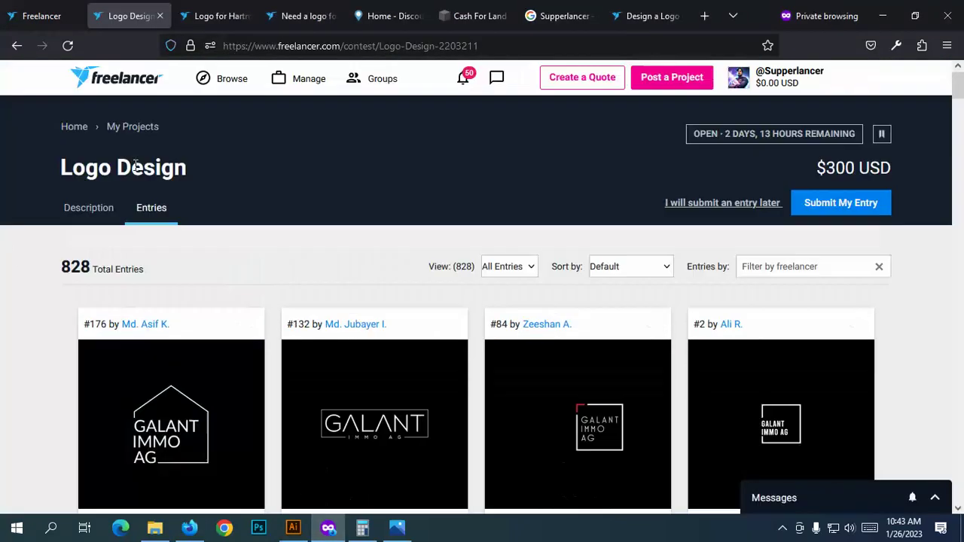
click(90, 211)
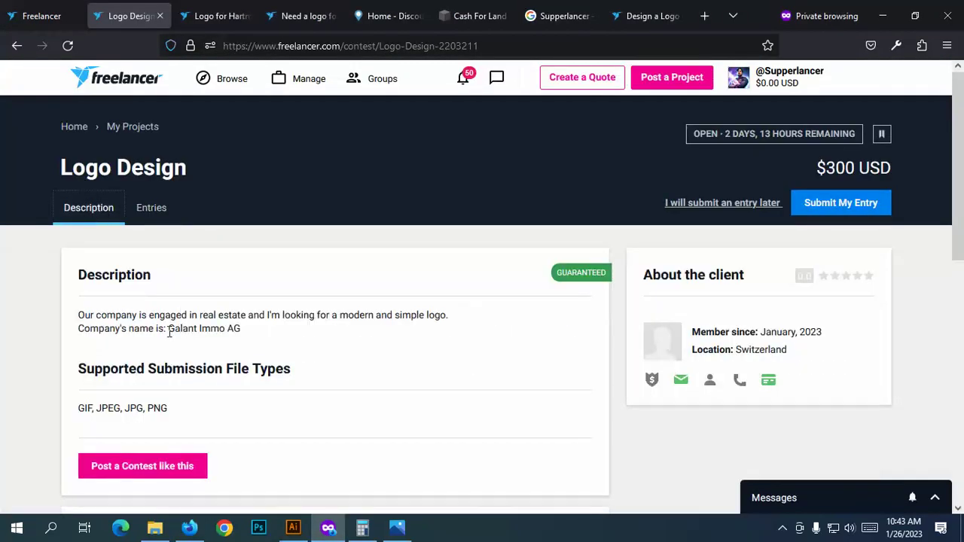
drag(169, 333, 267, 338)
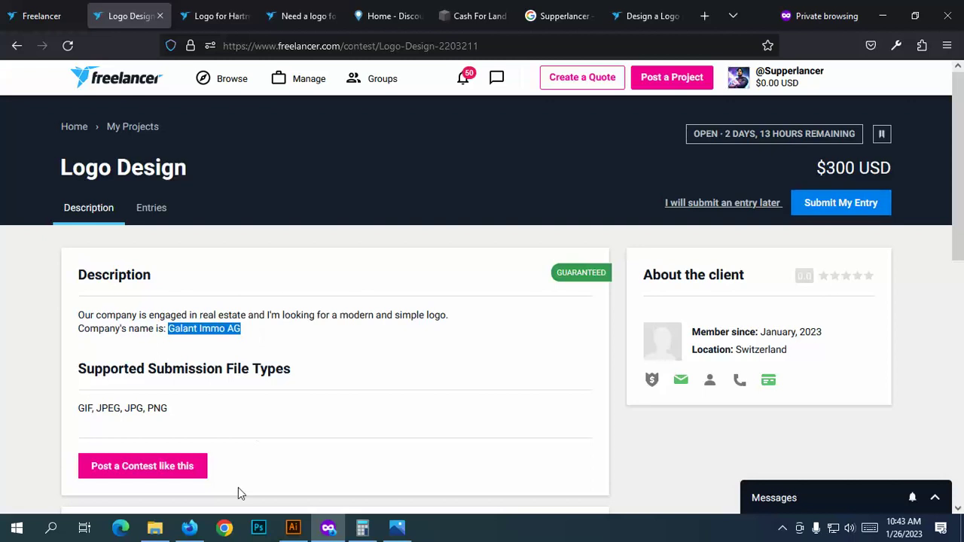
Step: Switch to Illustrator and add the copied company name "Galant Immo AG" as a text line just above the artboard
click(293, 527)
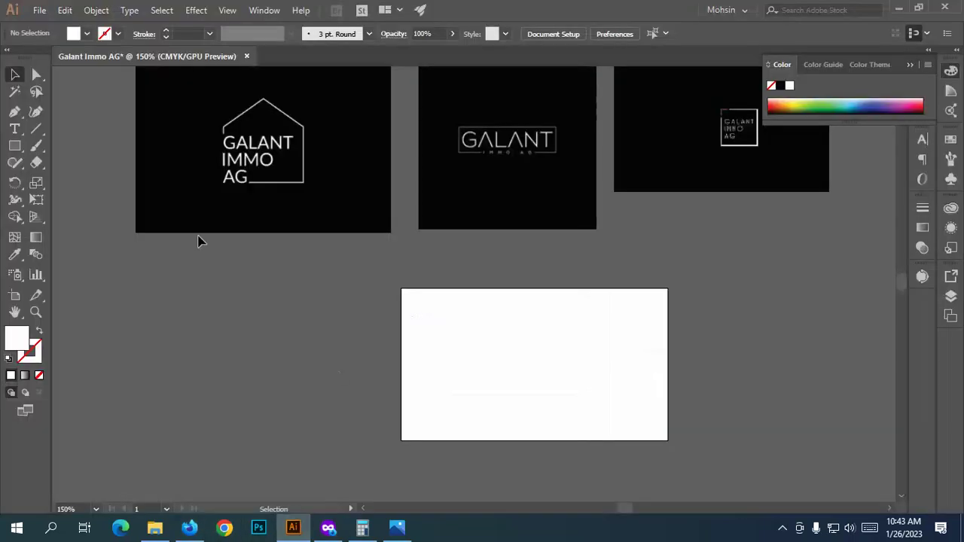
scroll(199, 241, down, 3)
click(15, 128)
click(452, 193)
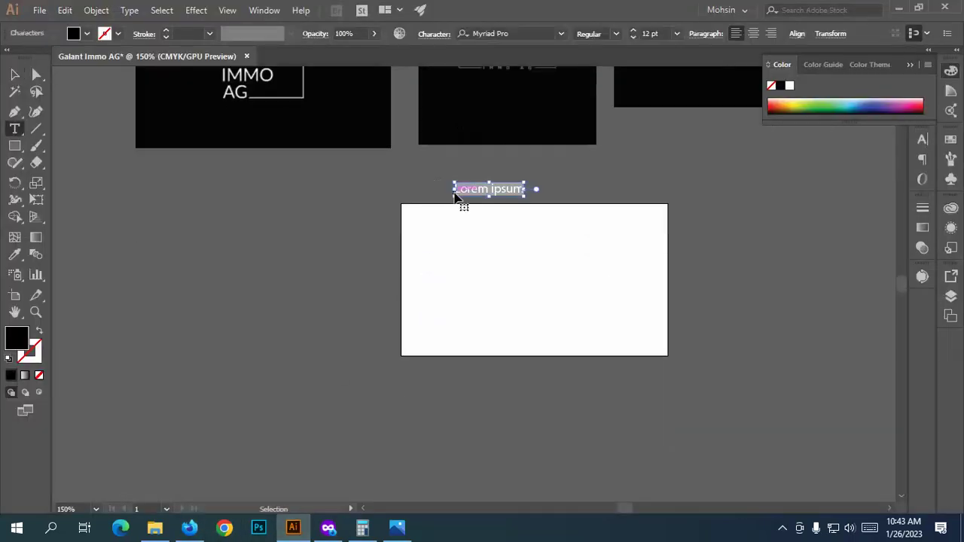
key(ctrl+v)
scroll(558, 218, up, 2)
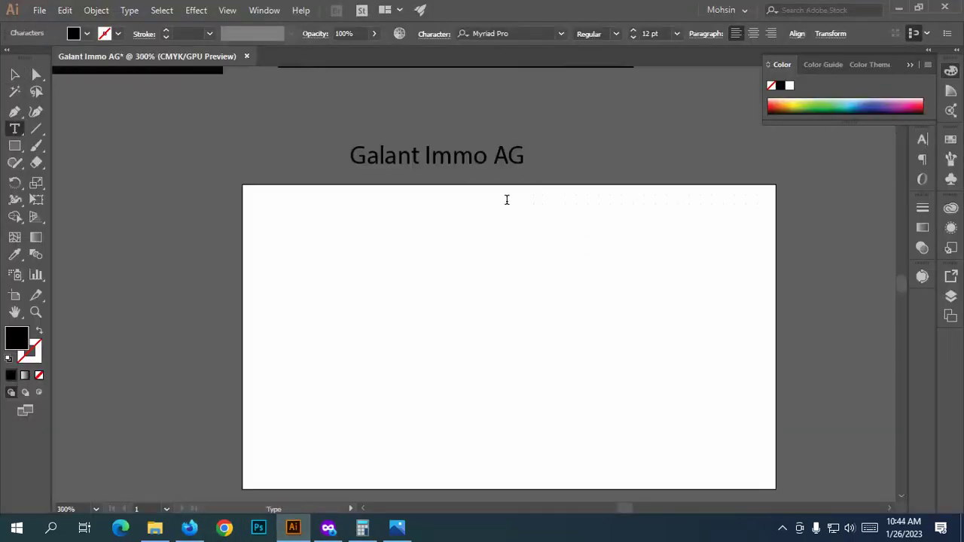
scroll(507, 200, up, 2)
key(Escape)
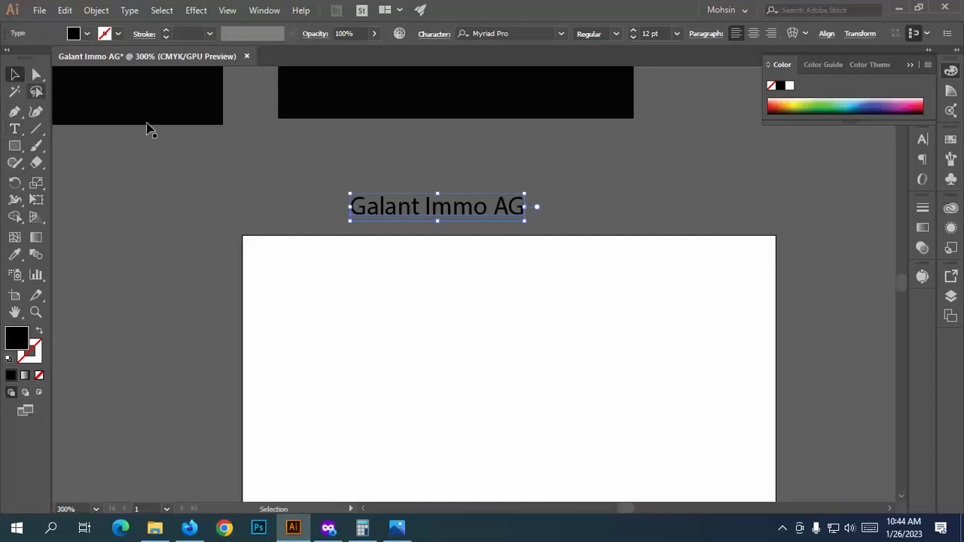
Step: Switch to Firefox, search Google for "realstate logo" and switch to the corrected spelling "real estate logo"
click(189, 529)
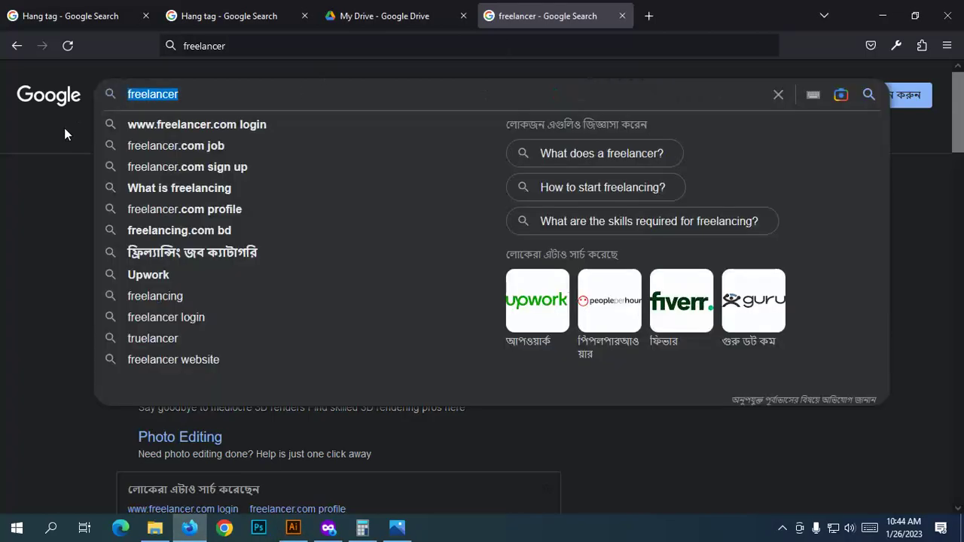
text(re)
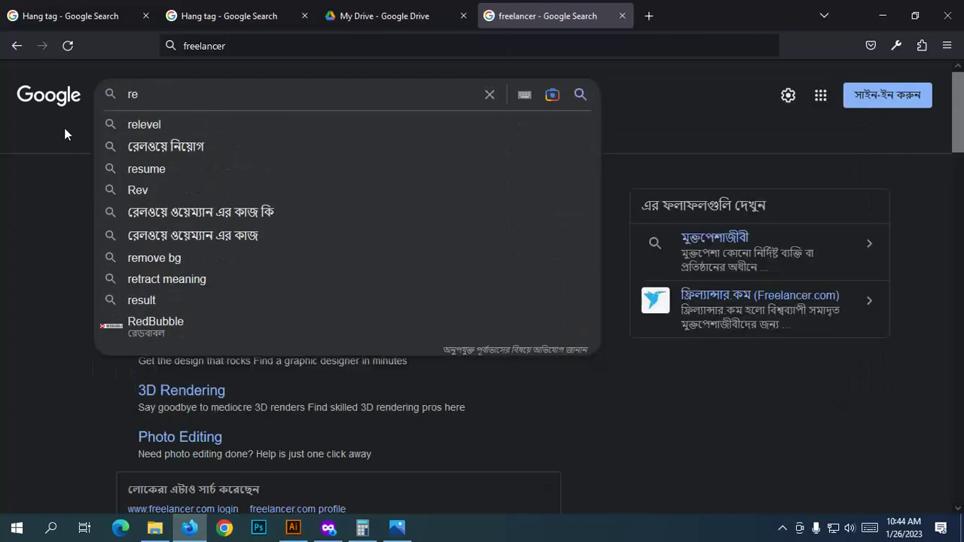
text(alstate logo)
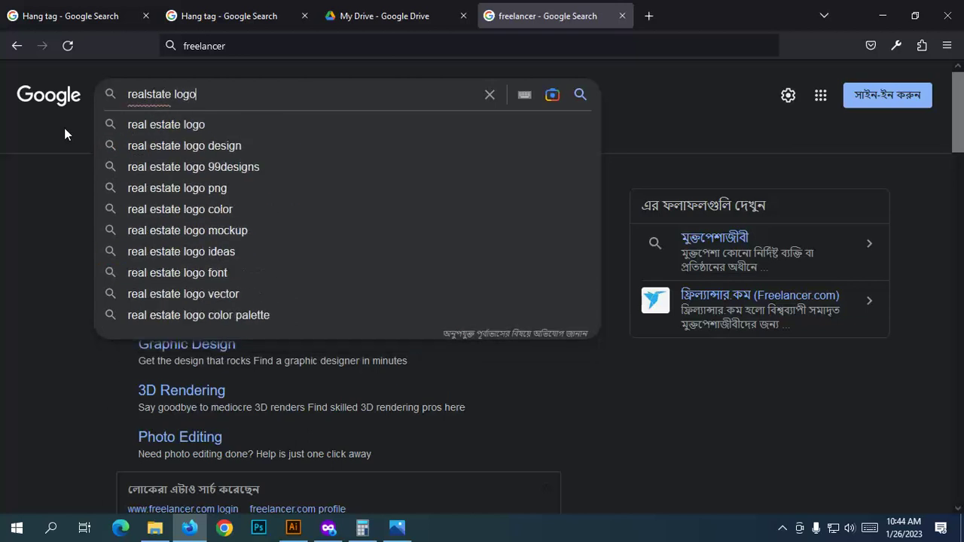
key(Return)
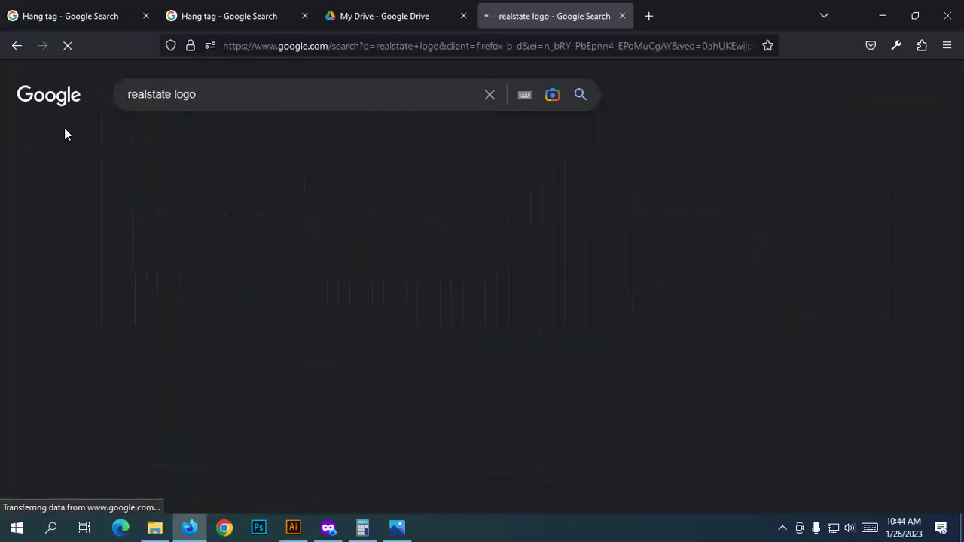
click(347, 196)
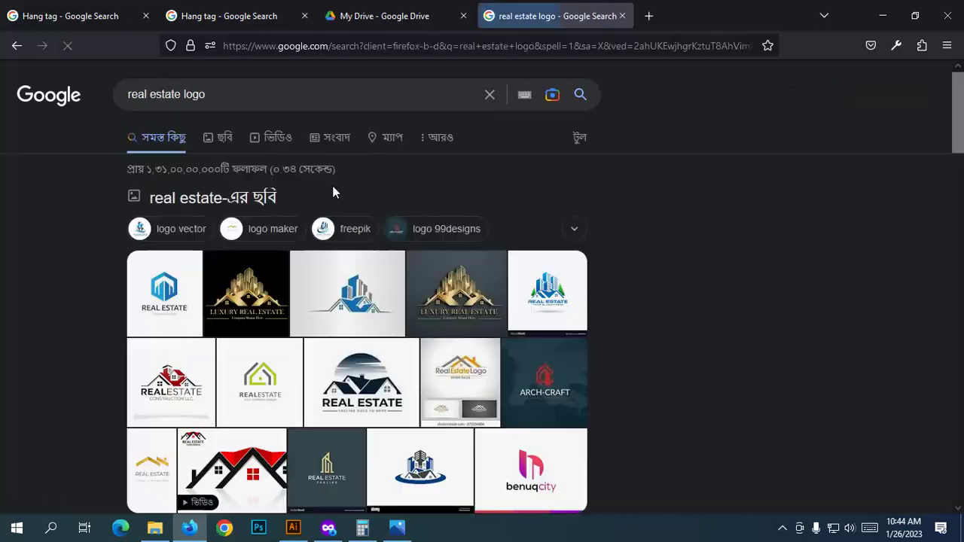
Step: Preview the green house and red-roof logos, check the 99designs real estate logos page, and return to the search results
click(263, 383)
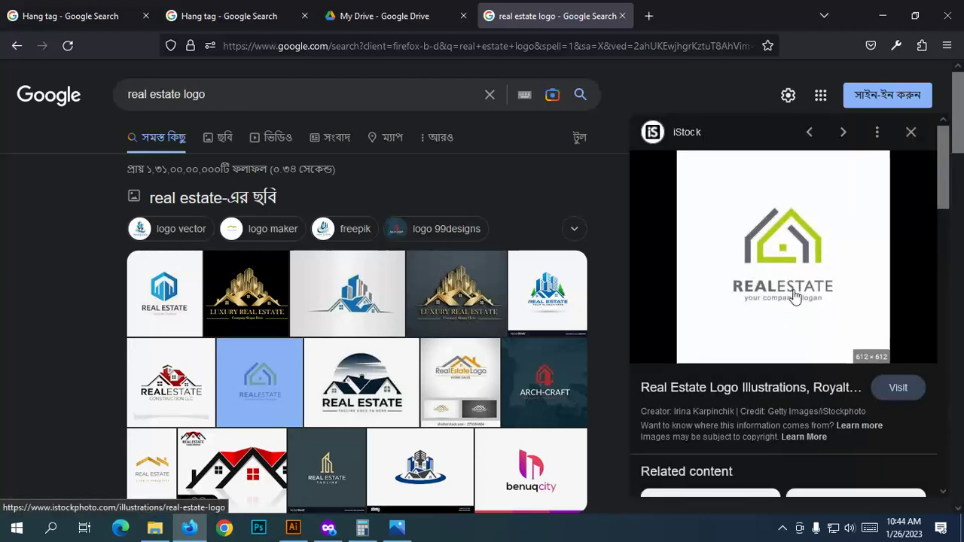
click(173, 380)
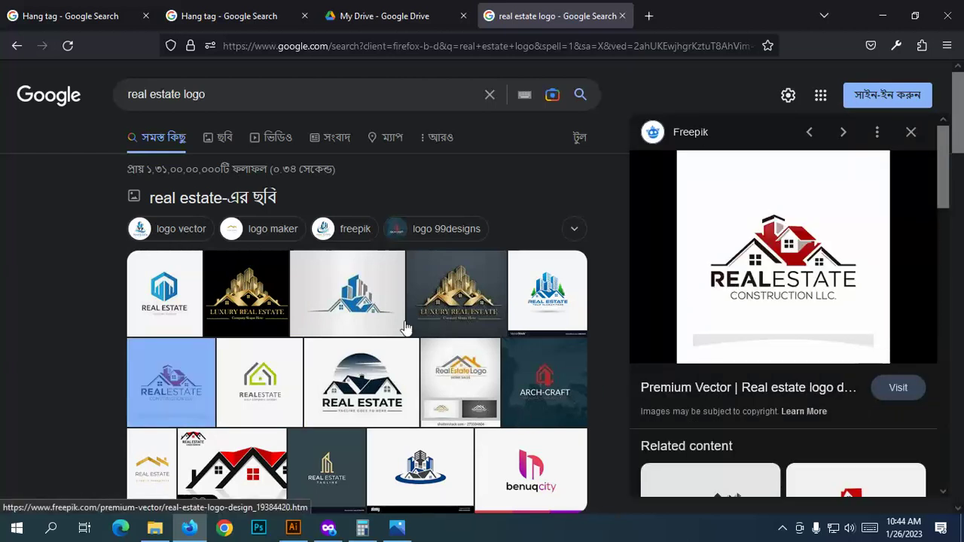
scroll(421, 331, down, 3)
scroll(658, 329, down, 3)
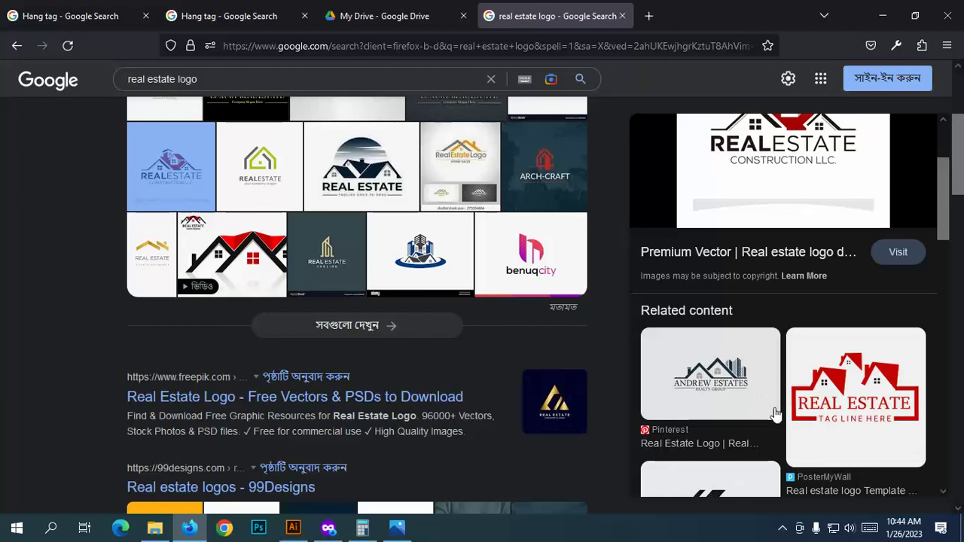
scroll(422, 347, down, 3)
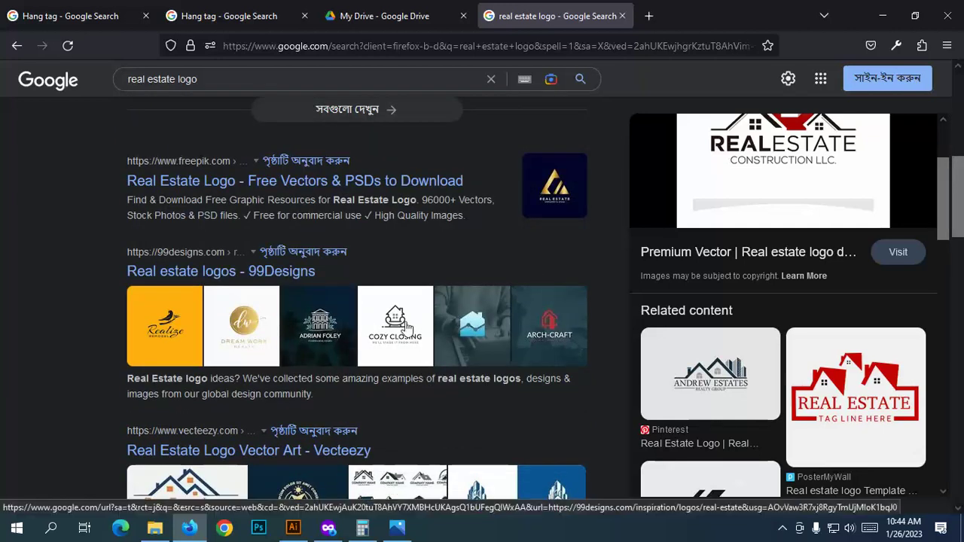
click(407, 325)
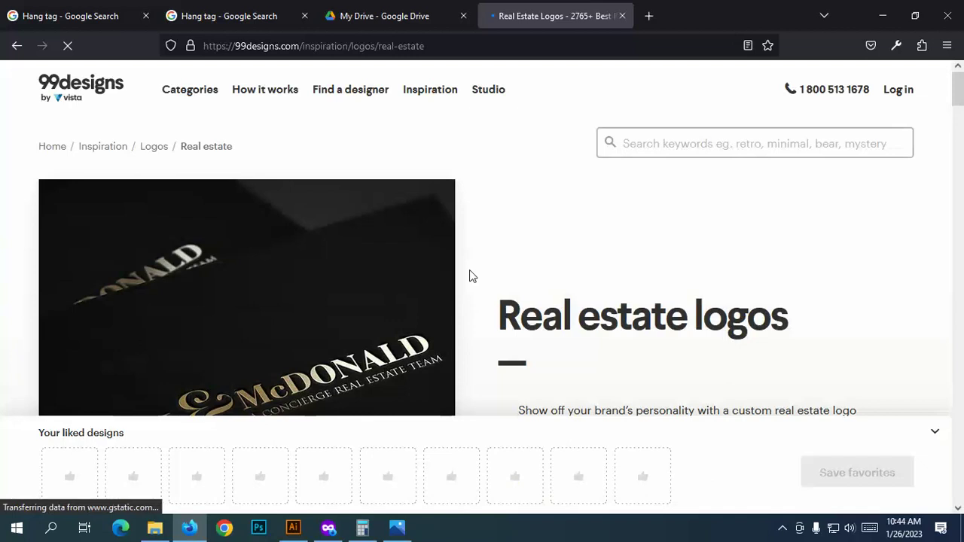
click(16, 47)
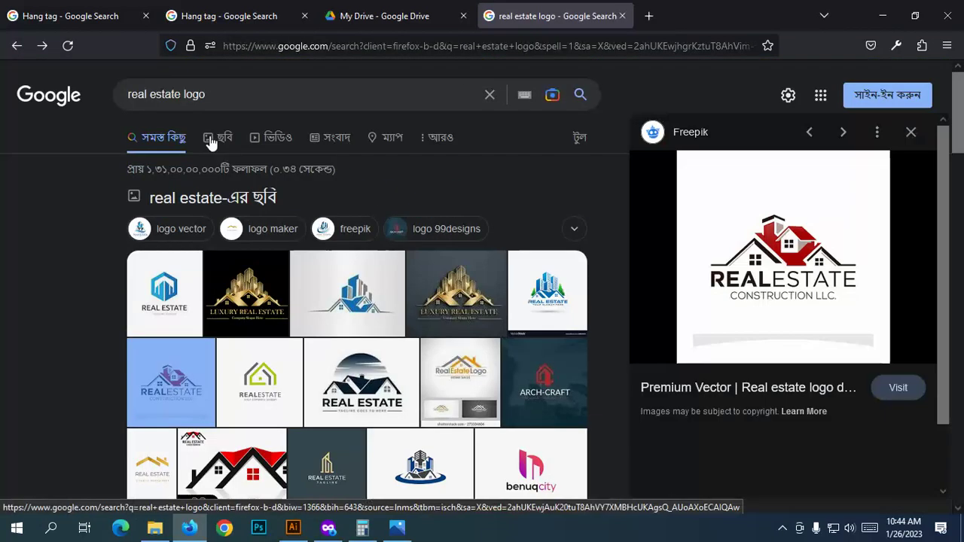
Step: Show the image results for "real estate logo" and browse them for suitable reference logos
click(211, 143)
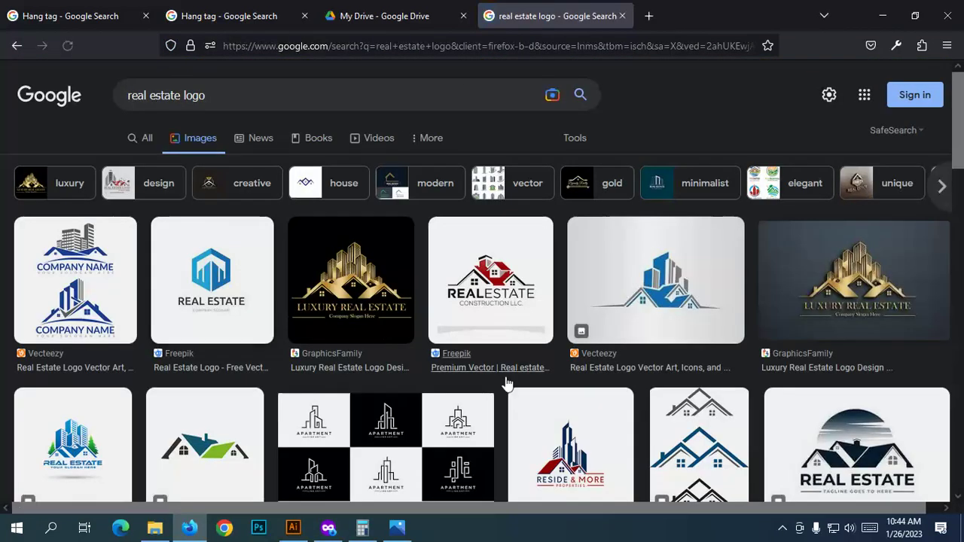
scroll(609, 373, down, 3)
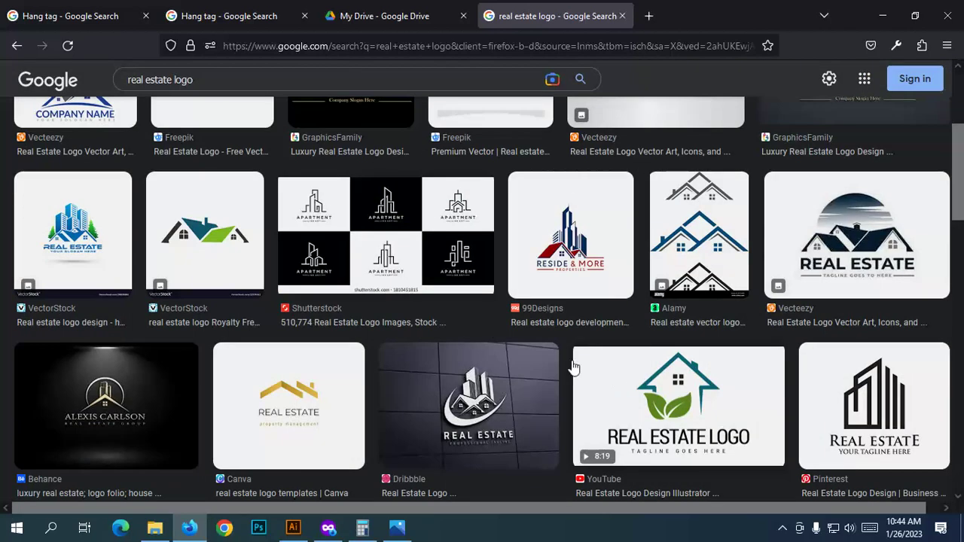
scroll(735, 398, down, 1)
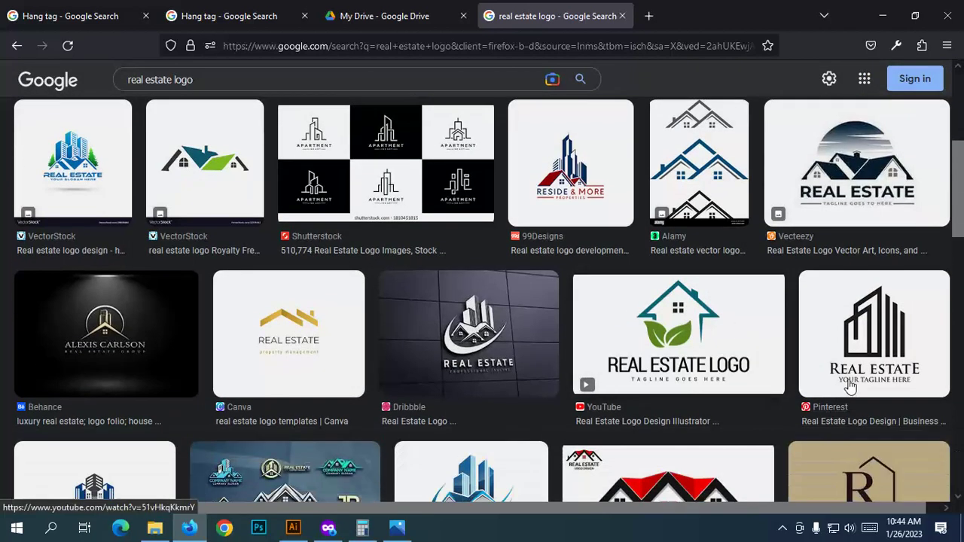
scroll(588, 345, down, 2)
scroll(415, 338, down, 3)
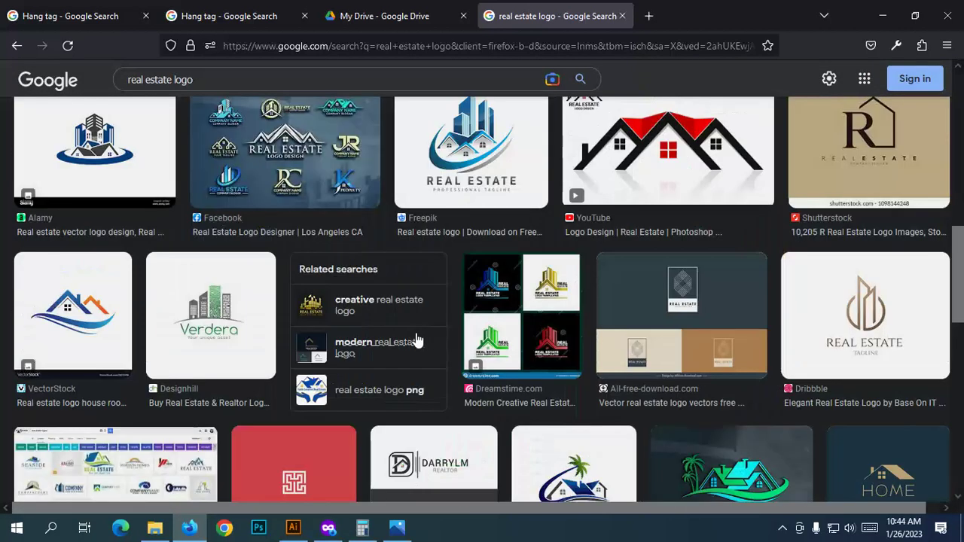
scroll(443, 326, down, 1)
scroll(444, 326, down, 2)
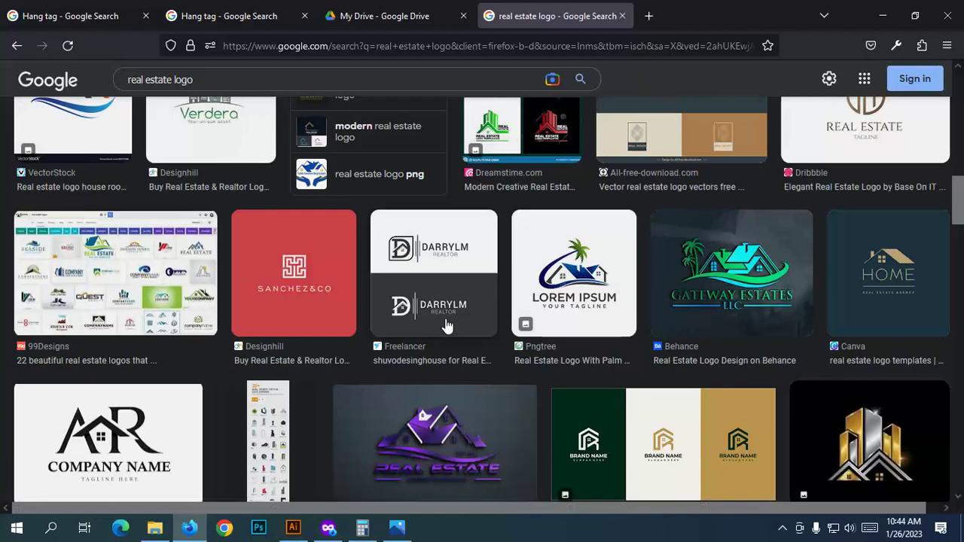
scroll(446, 325, down, 1)
scroll(446, 326, down, 2)
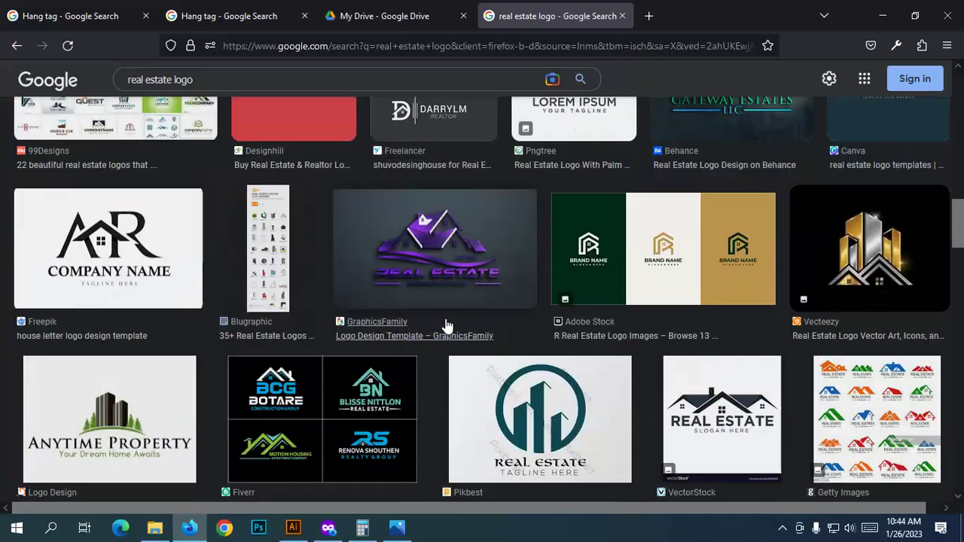
scroll(258, 308, down, 2)
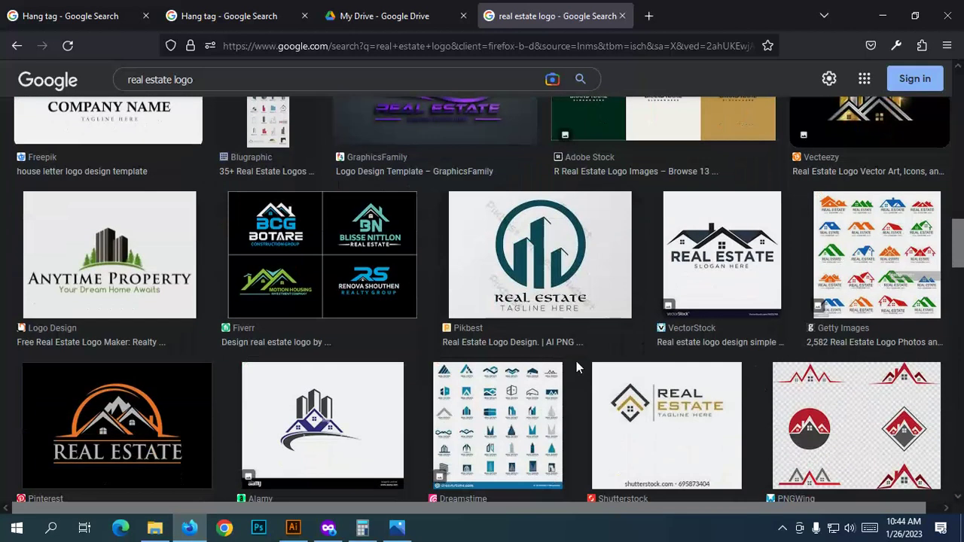
scroll(576, 367, down, 2)
Step: Open the gold and black diamond house logo, find the red square house logo in its related content, and copy that image
click(671, 298)
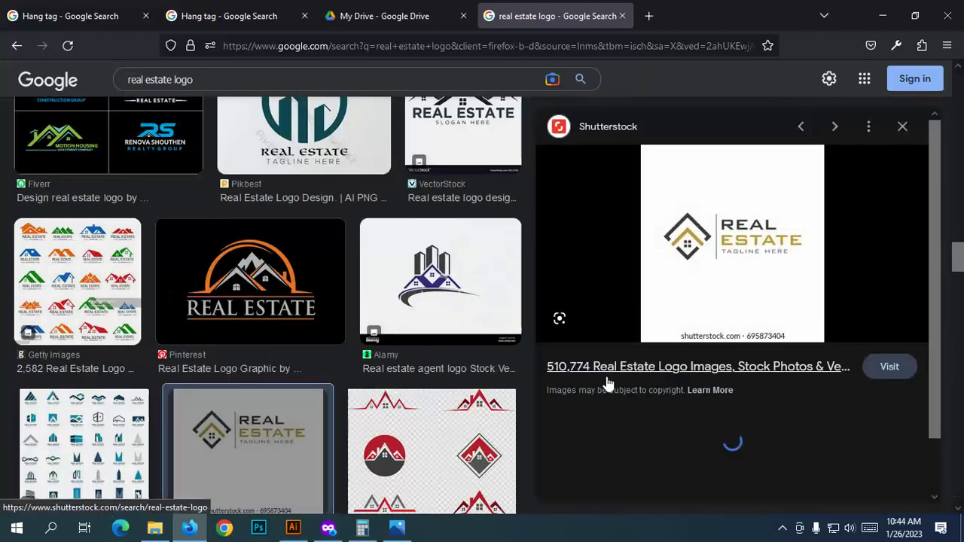
scroll(761, 286, down, 2)
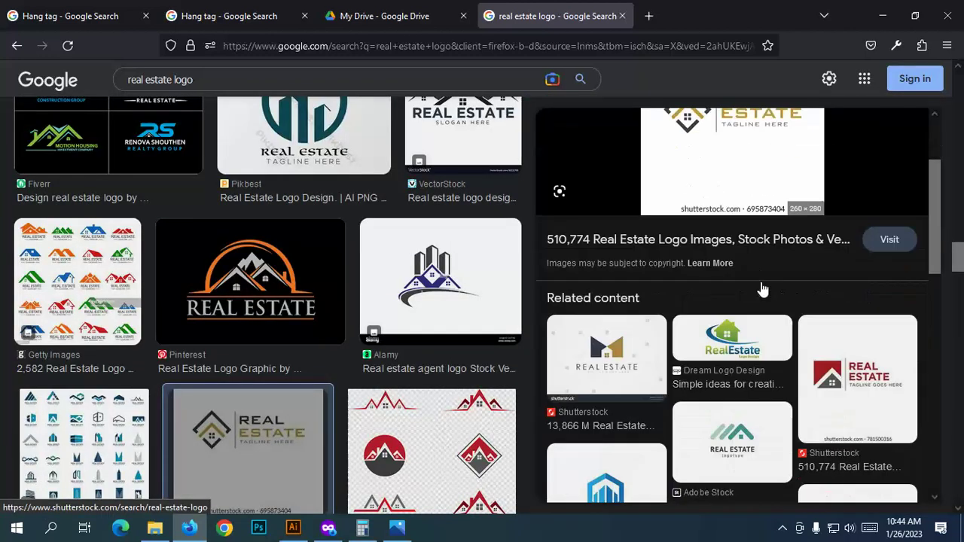
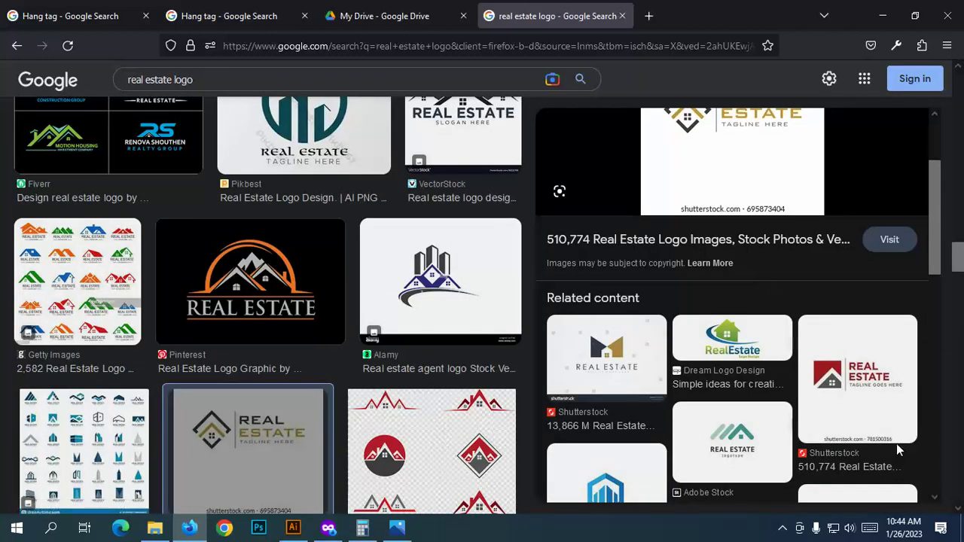
click(876, 388)
right_click(739, 301)
click(781, 398)
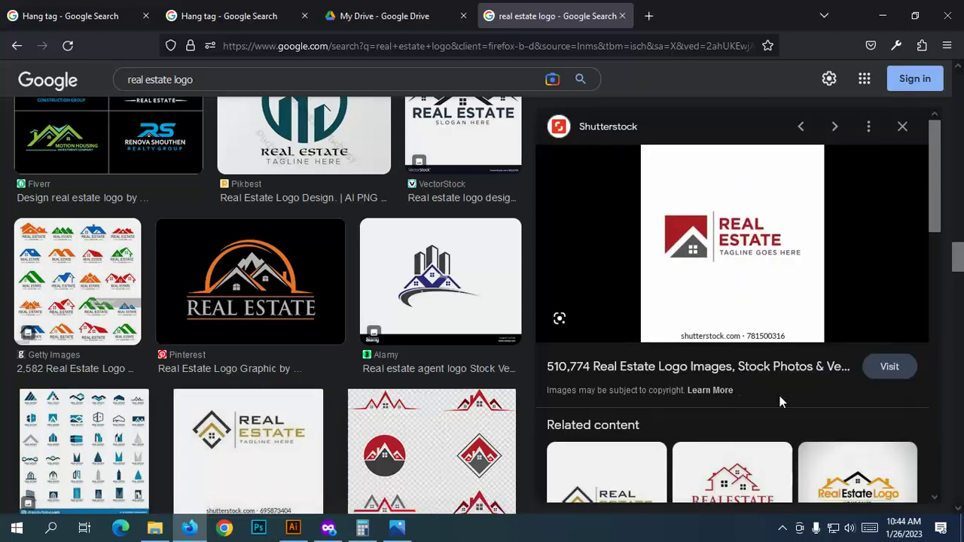
Step: Switch to Illustrator, paste the red square house logo, and place it to the left of the artboard
click(293, 527)
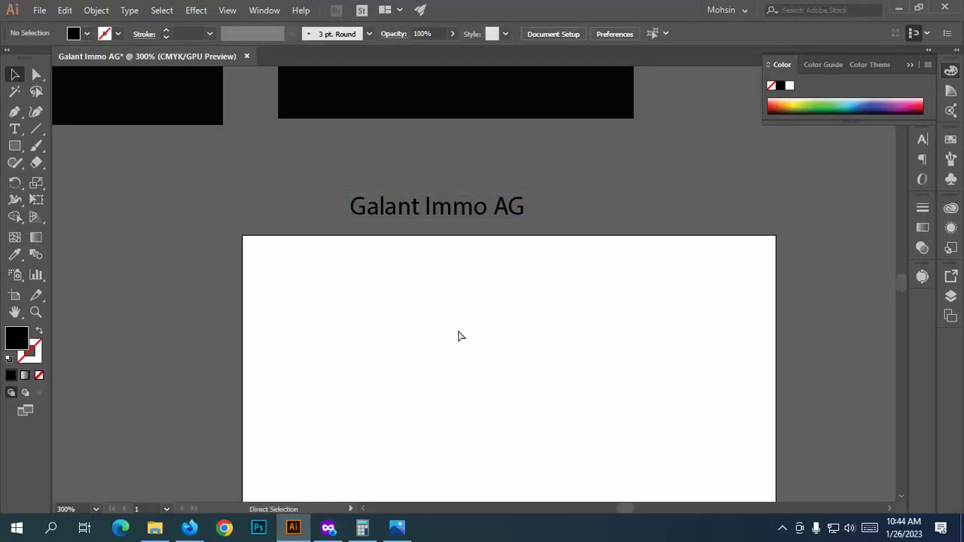
key(ctrl+v)
key(ctrl+1)
drag(557, 295, 329, 364)
click(522, 389)
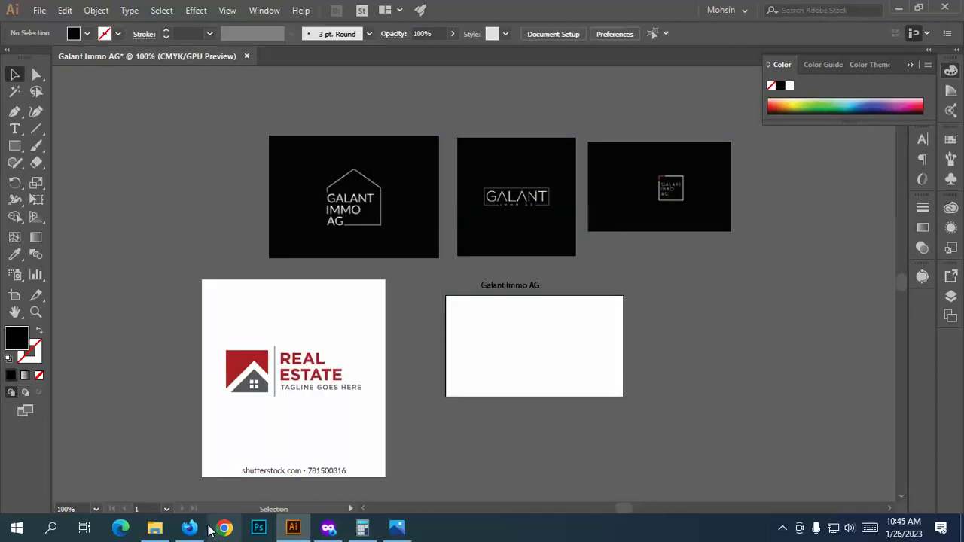
Step: Return to Firefox, browse the related content, and open the Shutterstock gold and black diamond house logo
click(200, 528)
scroll(812, 361, down, 3)
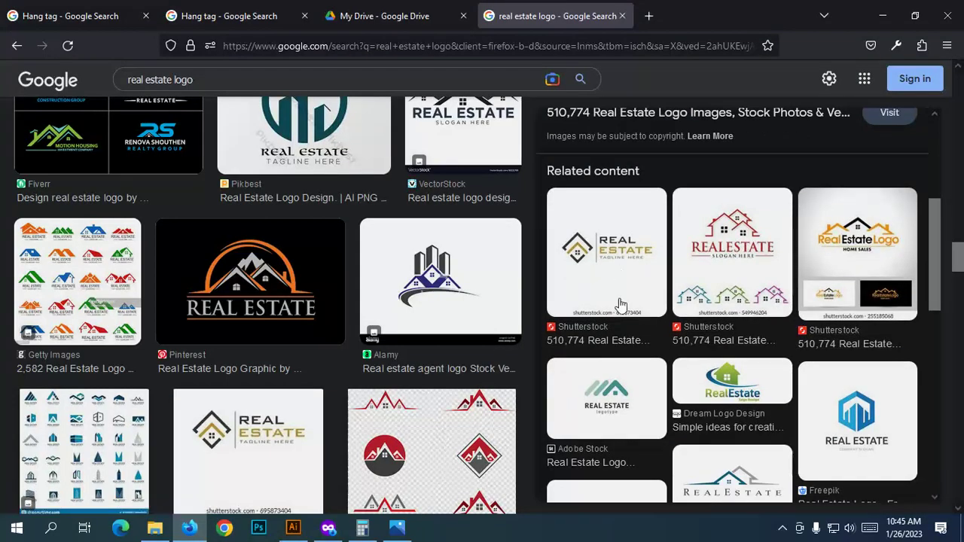
scroll(785, 430, down, 3)
scroll(785, 430, up, 2)
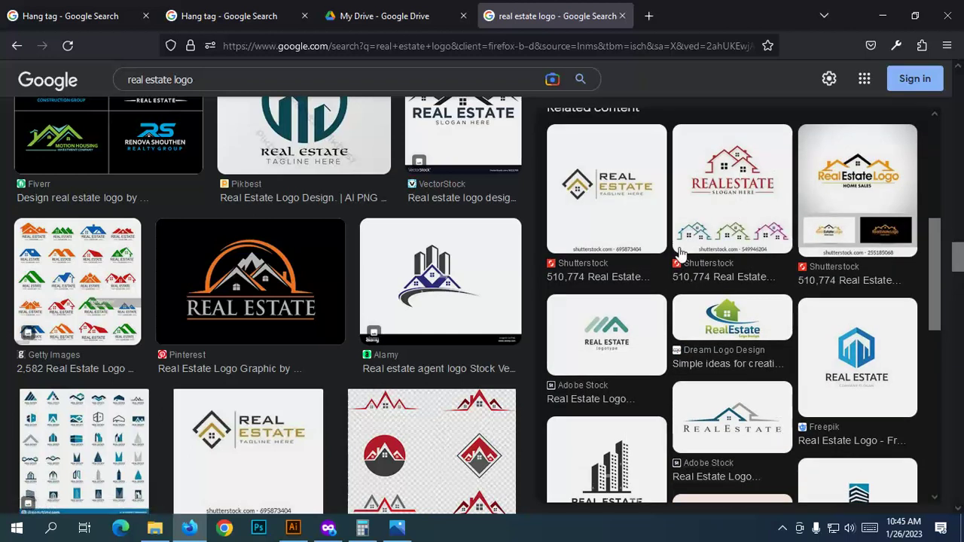
click(621, 176)
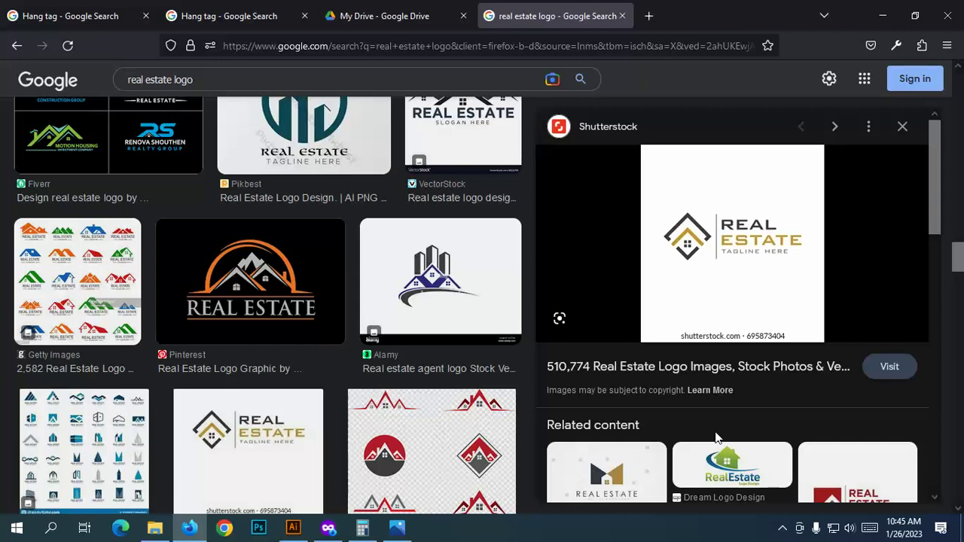
right_click(753, 245)
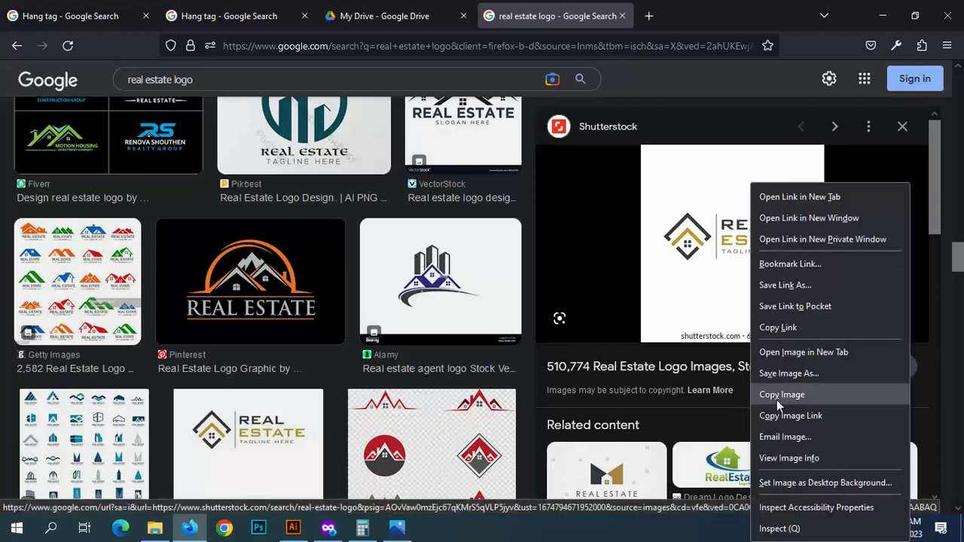
click(776, 370)
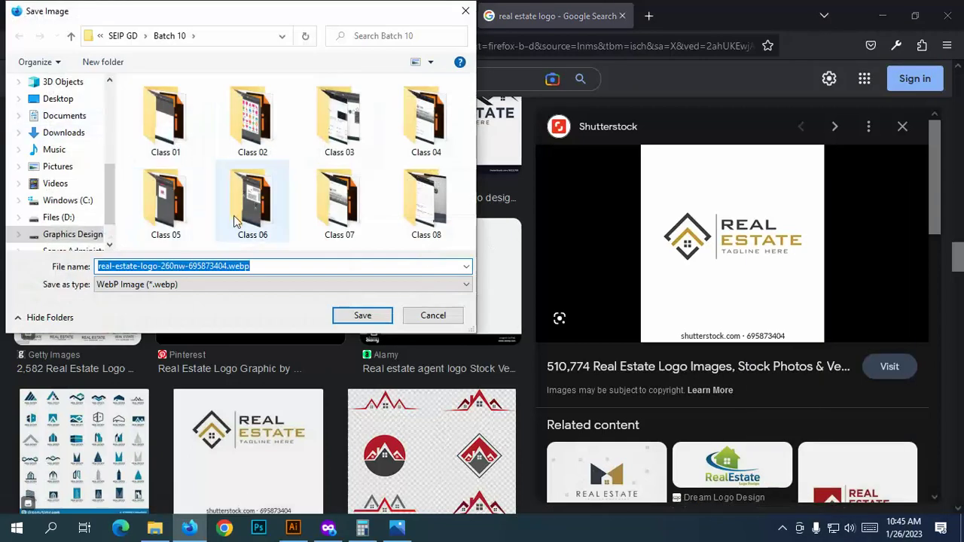
click(432, 316)
right_click(834, 298)
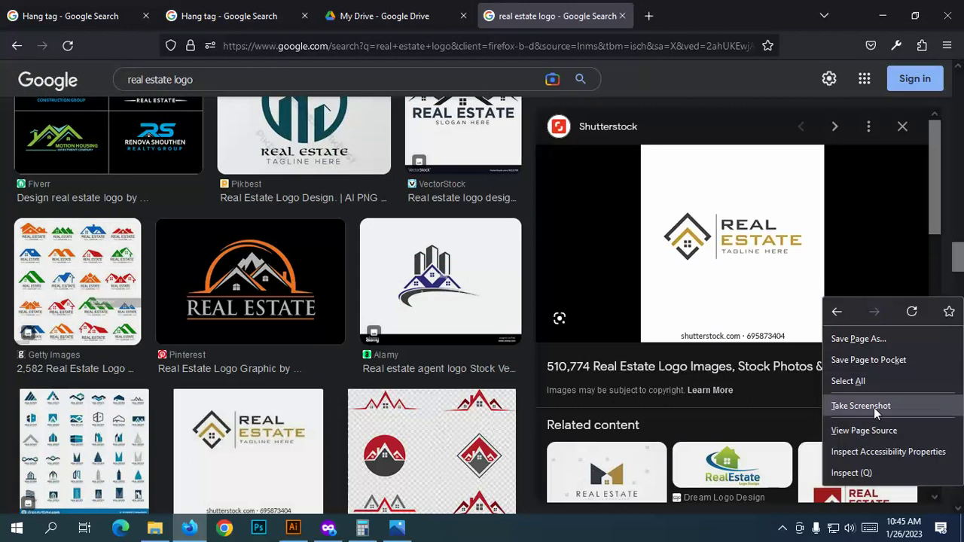
click(791, 394)
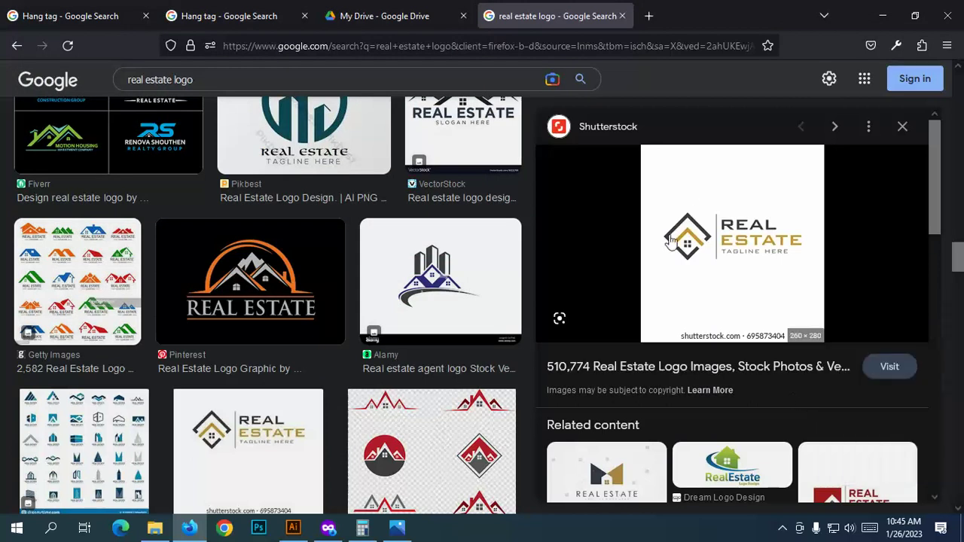
Step: Open Snipping Tool and capture a rectangular snip of the gold and black diamond house logo in the Shutterstock preview
click(23, 539)
text(sni)
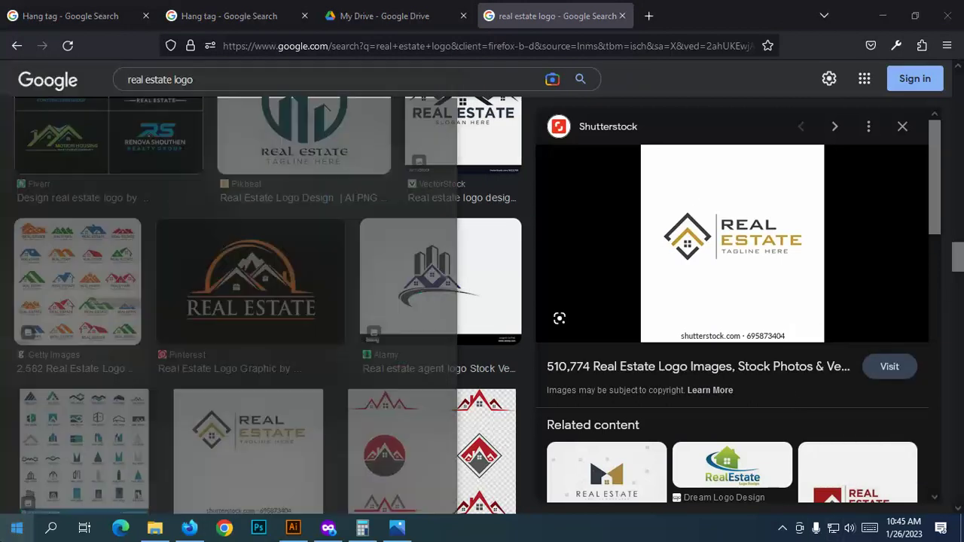
click(128, 140)
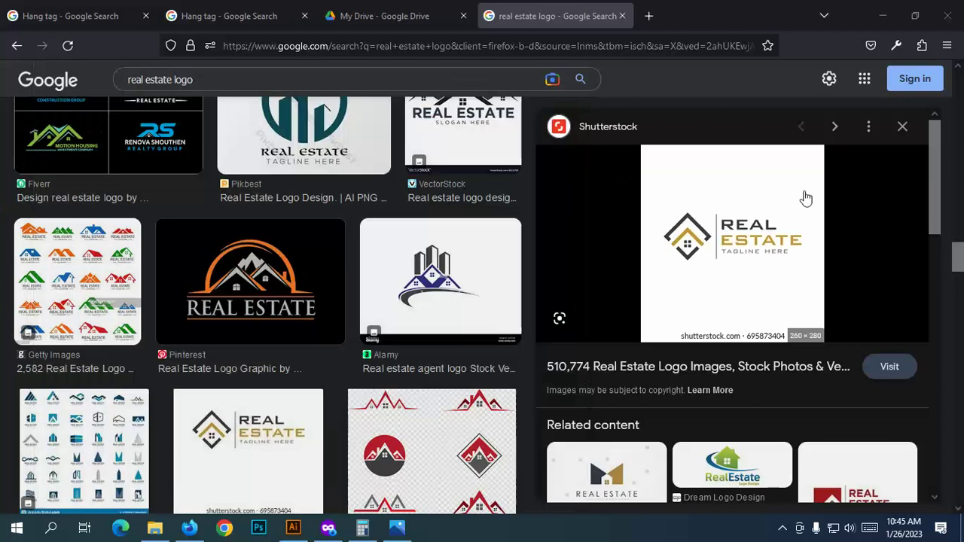
click(393, 171)
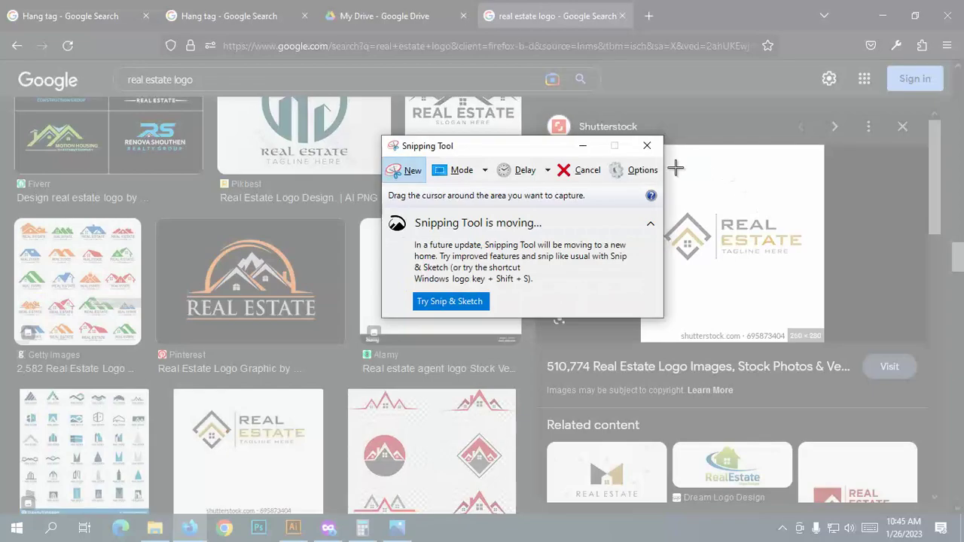
key(Escape)
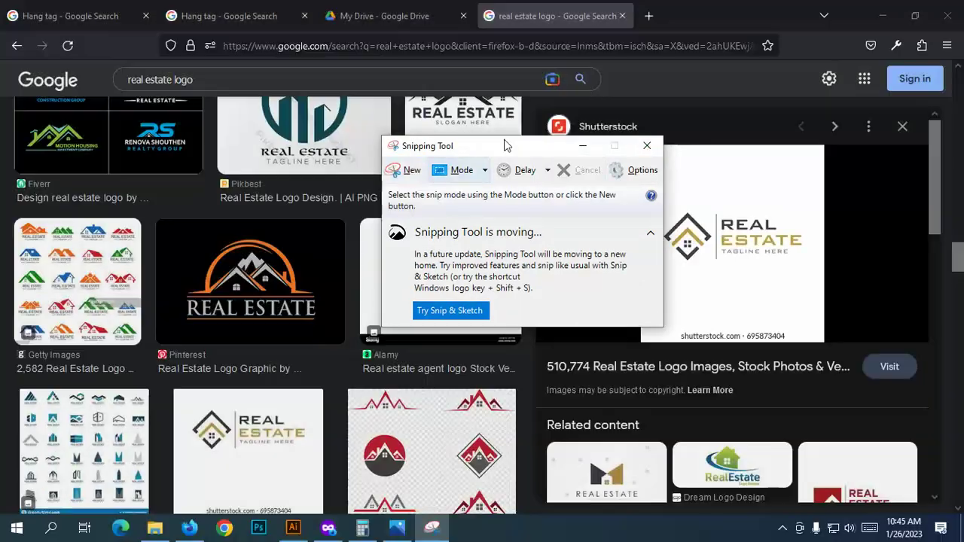
drag(497, 146, 316, 153)
click(223, 176)
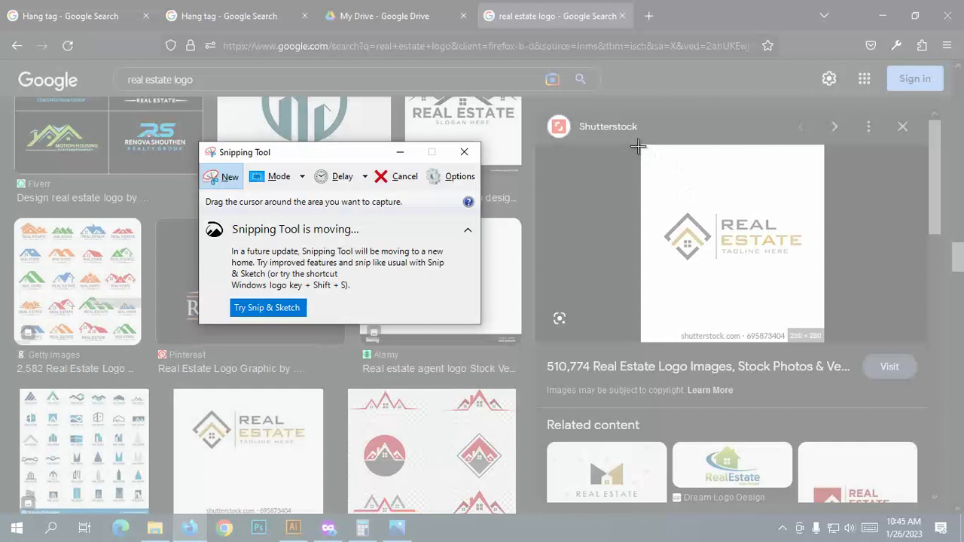
drag(638, 146, 826, 326)
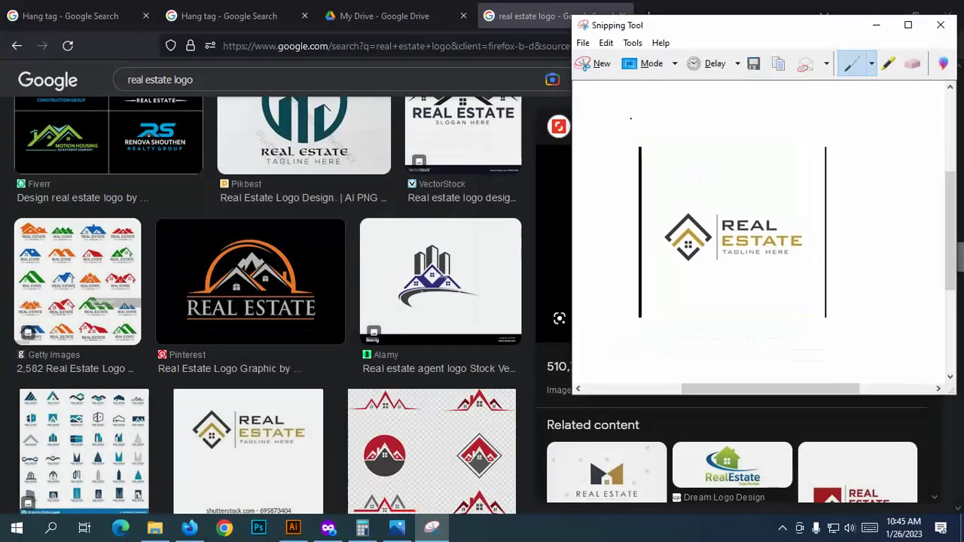
Step: Start saving the snip and create a new folder named Class 09 inside SEIP GD > Batch 9
click(753, 64)
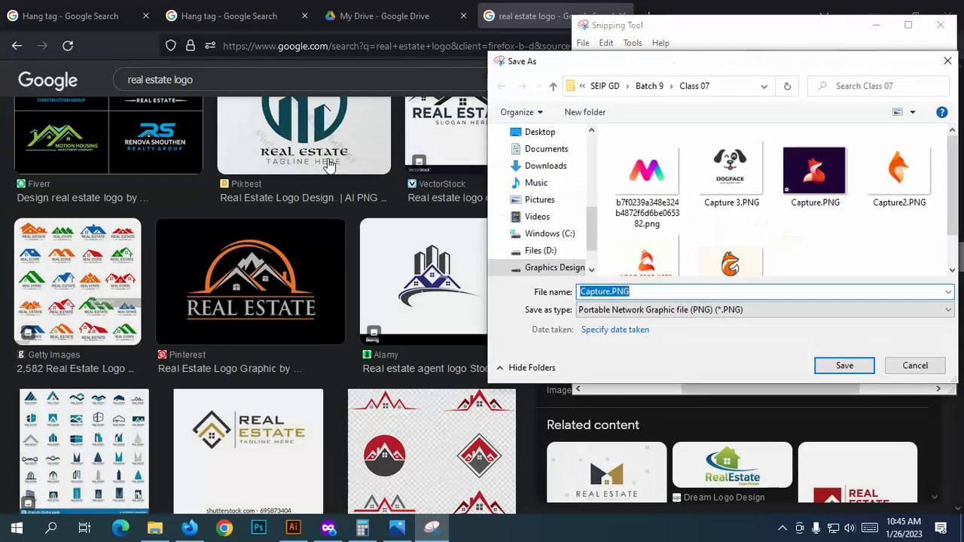
click(553, 86)
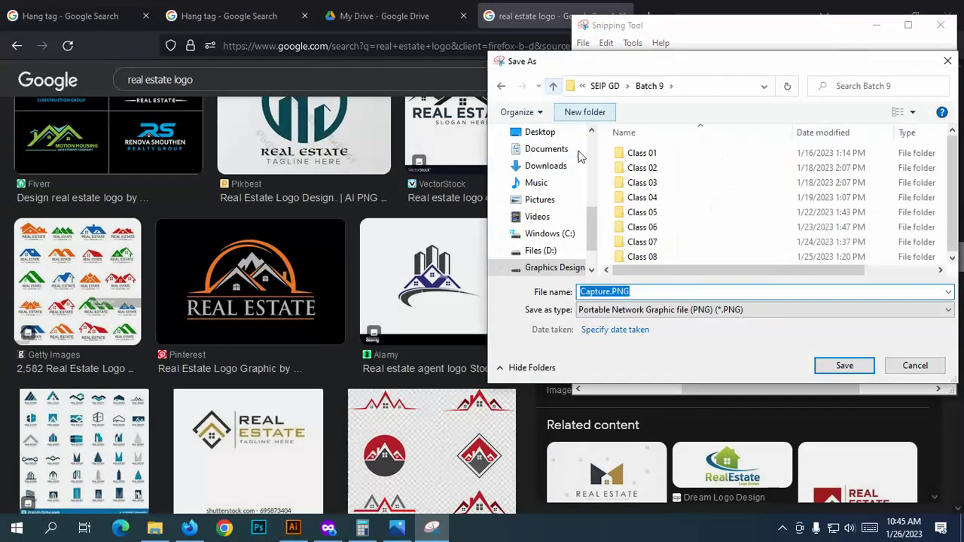
click(556, 86)
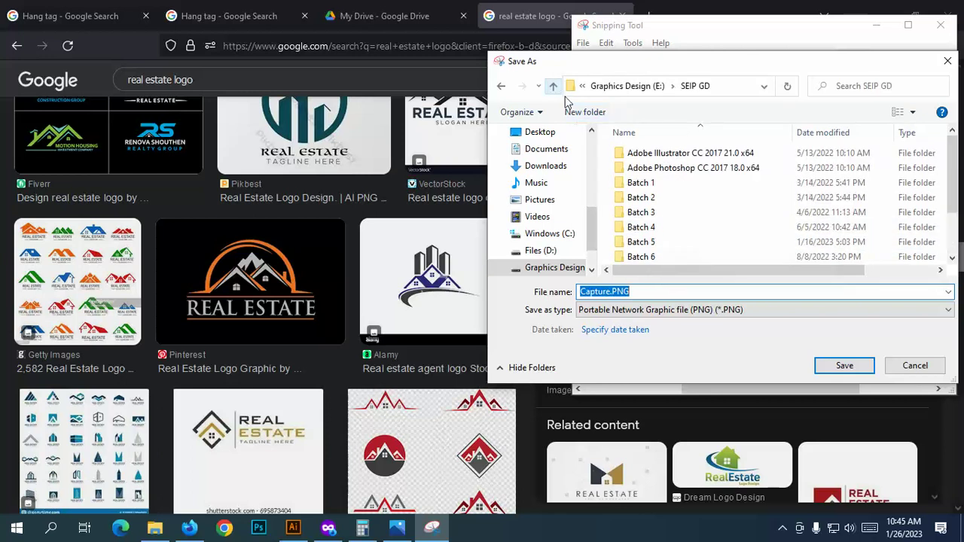
scroll(697, 226, down, 1)
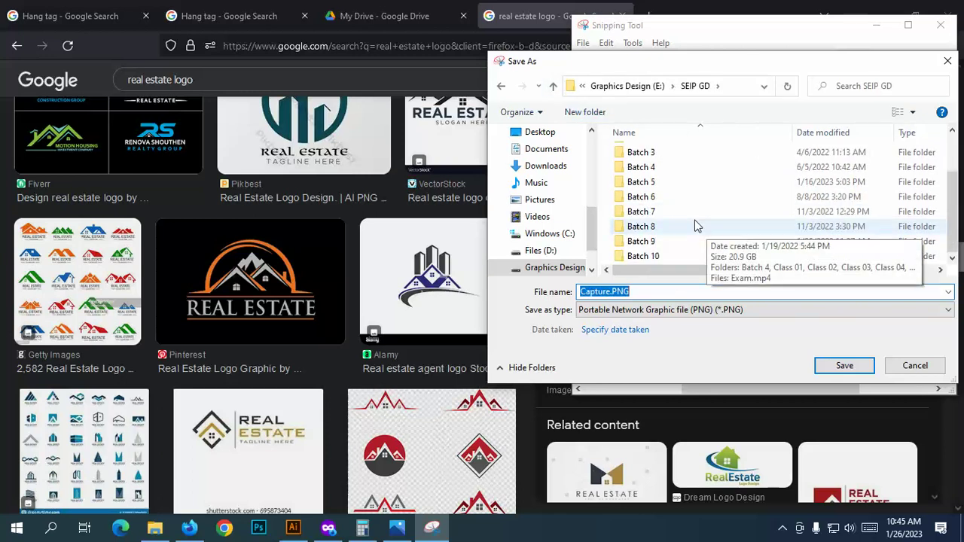
double_click(660, 242)
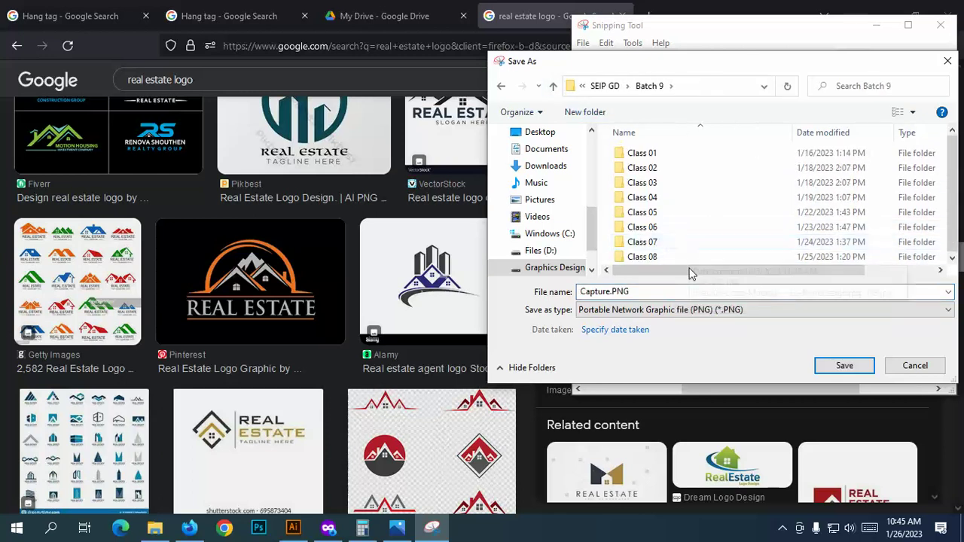
click(584, 111)
text(Class 09)
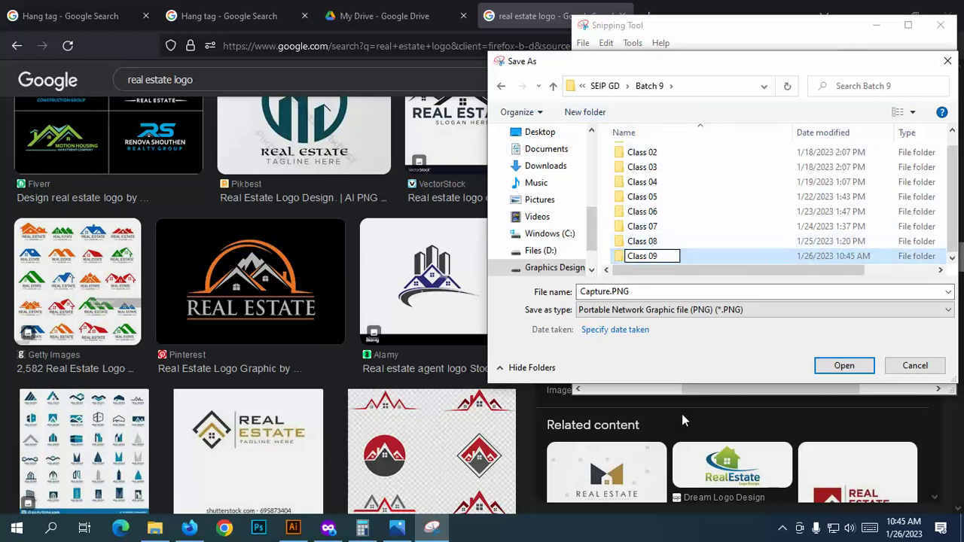
click(733, 256)
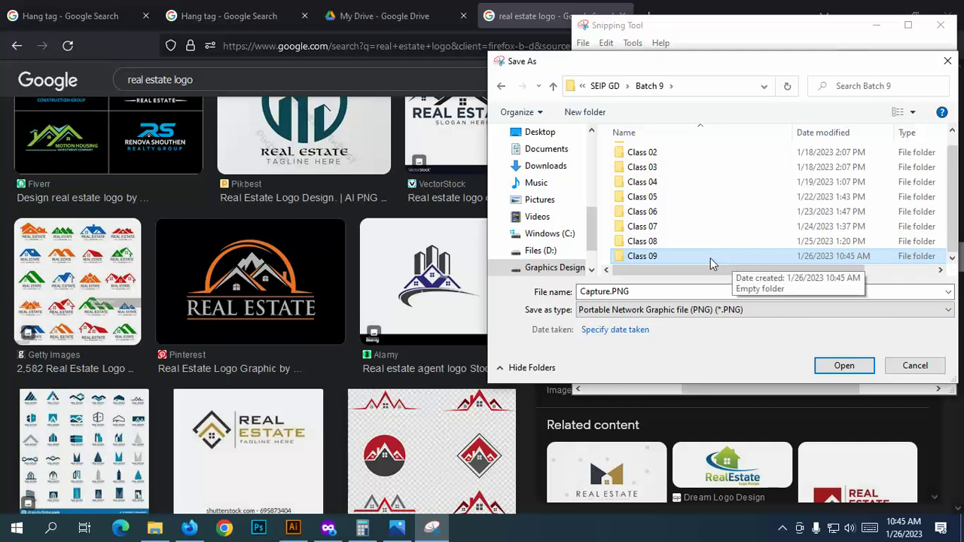
Step: Save the snip as Capture.PNG in the Class 09 folder and close Snipping Tool
double_click(708, 257)
click(845, 365)
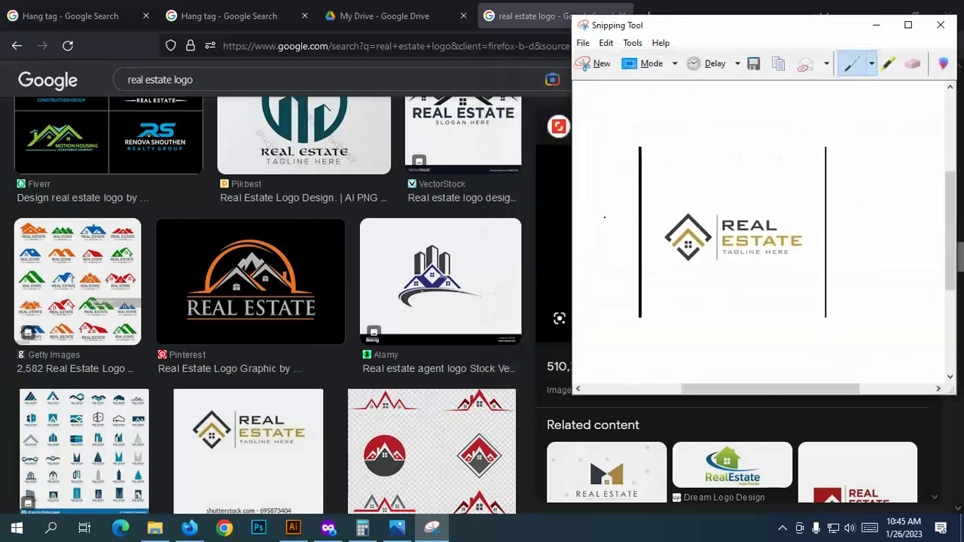
click(940, 25)
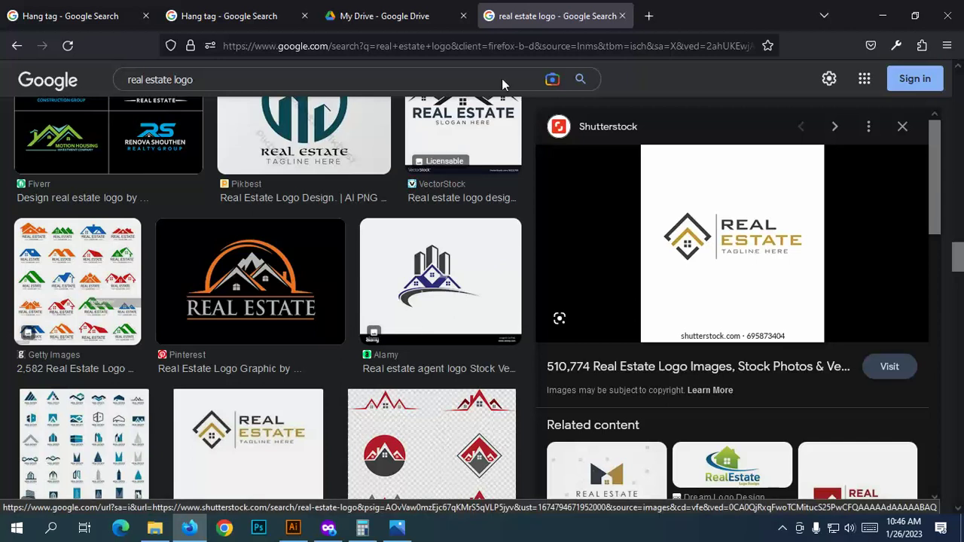
Step: Search Google for "what the font" and open the MyFonts WhatTheFont page from the general web results
click(198, 80)
triple_click(198, 80)
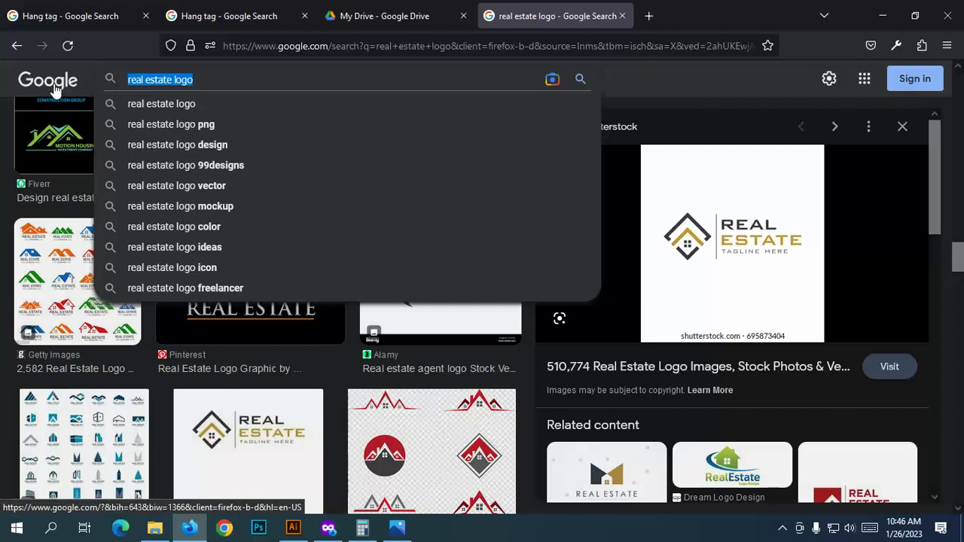
text(whatg)
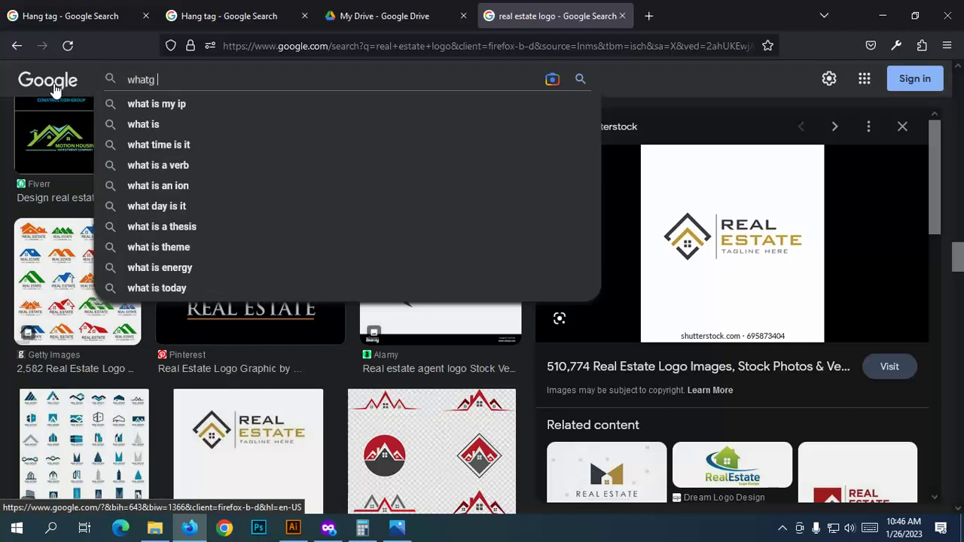
key(BackSpace)
key(BackSpace)
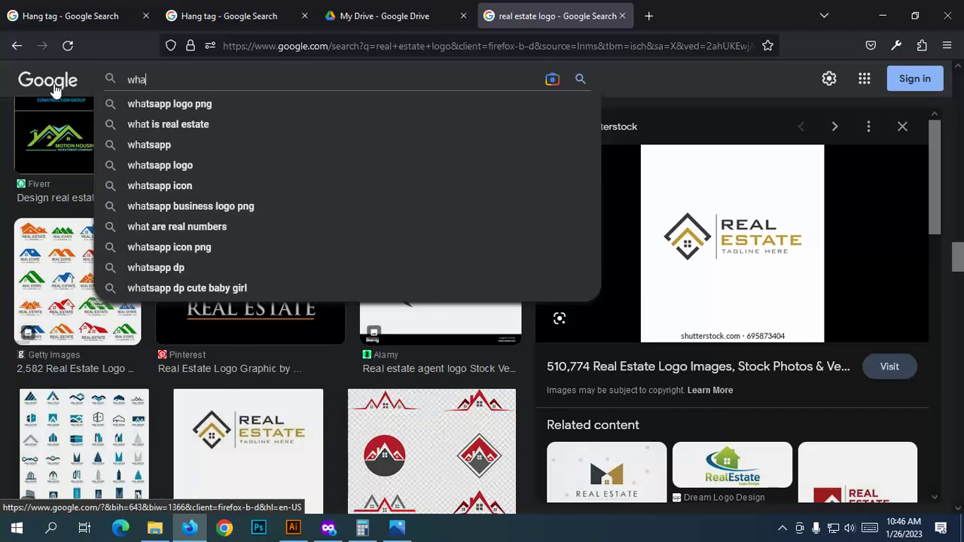
text(t the font)
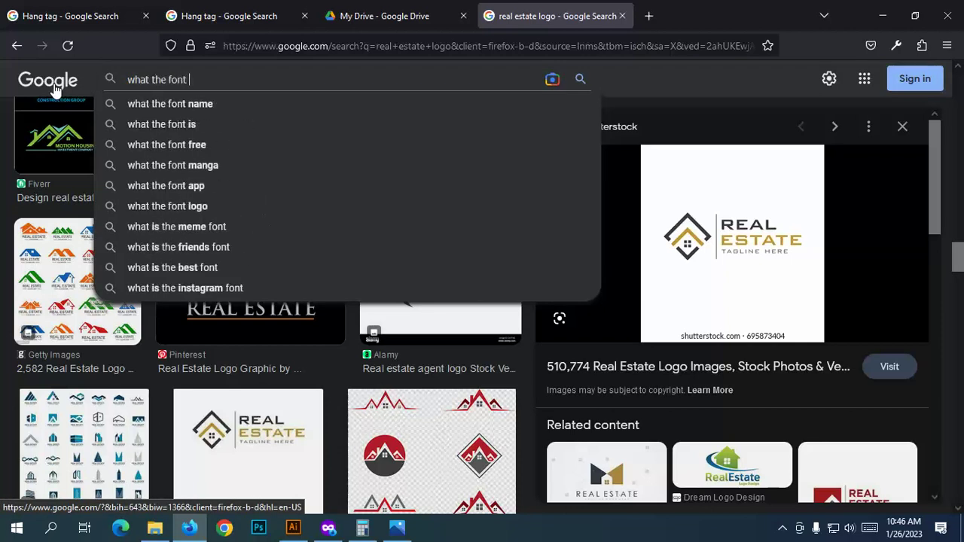
key(Return)
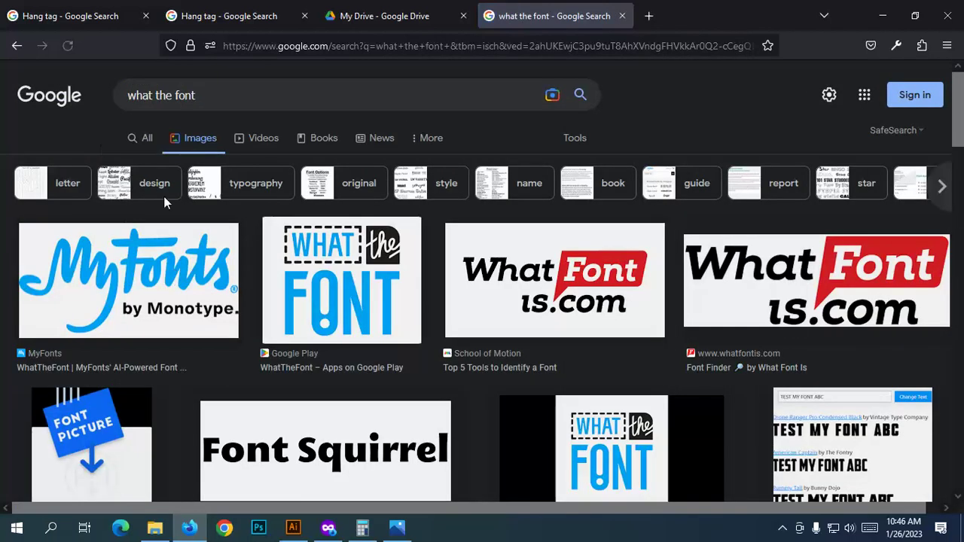
click(143, 137)
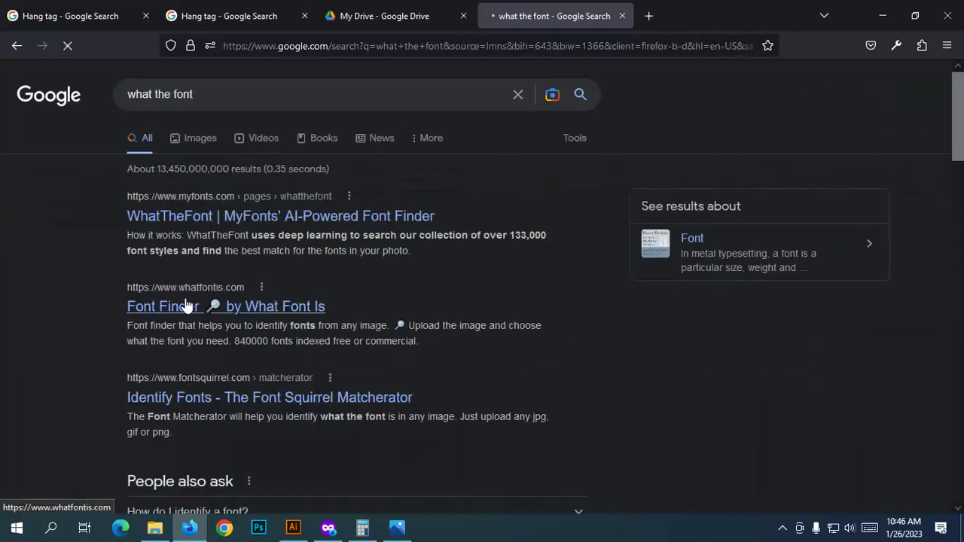
click(204, 218)
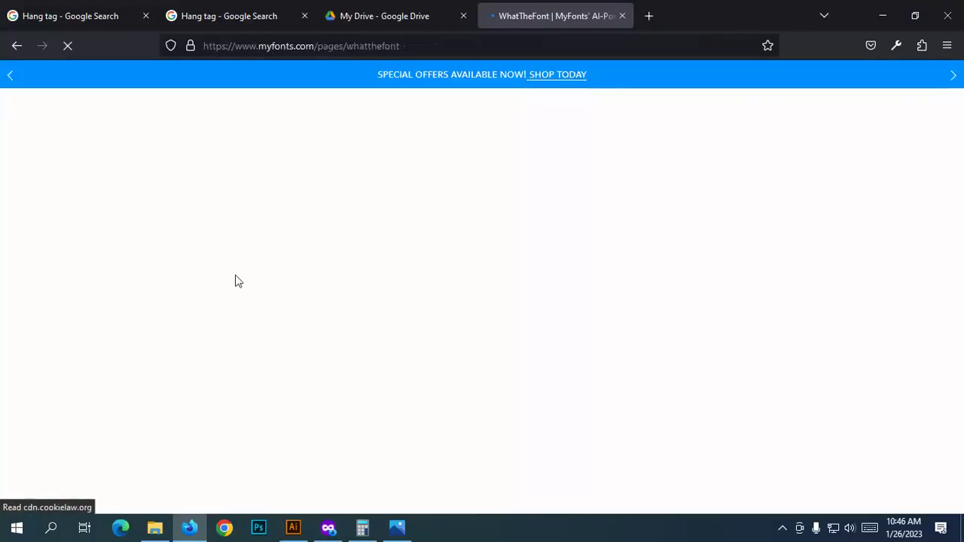
Step: Upload the captured logo image from SEIP GD > Batch 9 > Class 09 to WhatTheFont for font identification
scroll(468, 313, down, 5)
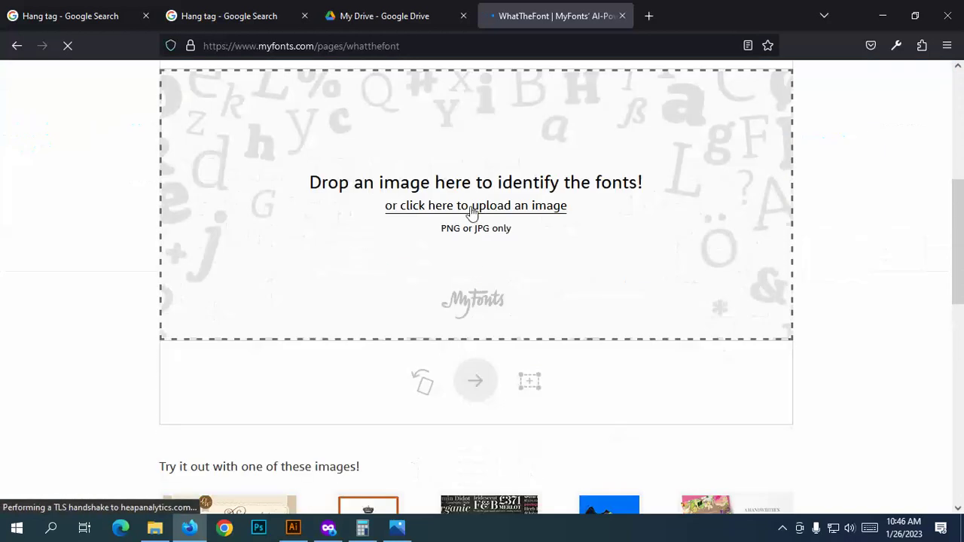
click(396, 208)
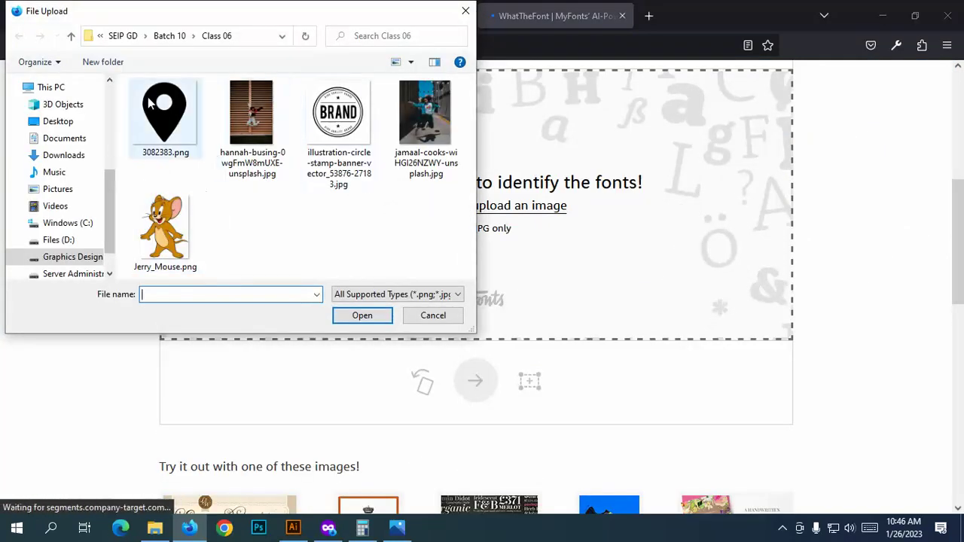
click(170, 35)
click(122, 36)
scroll(194, 241, down, 1)
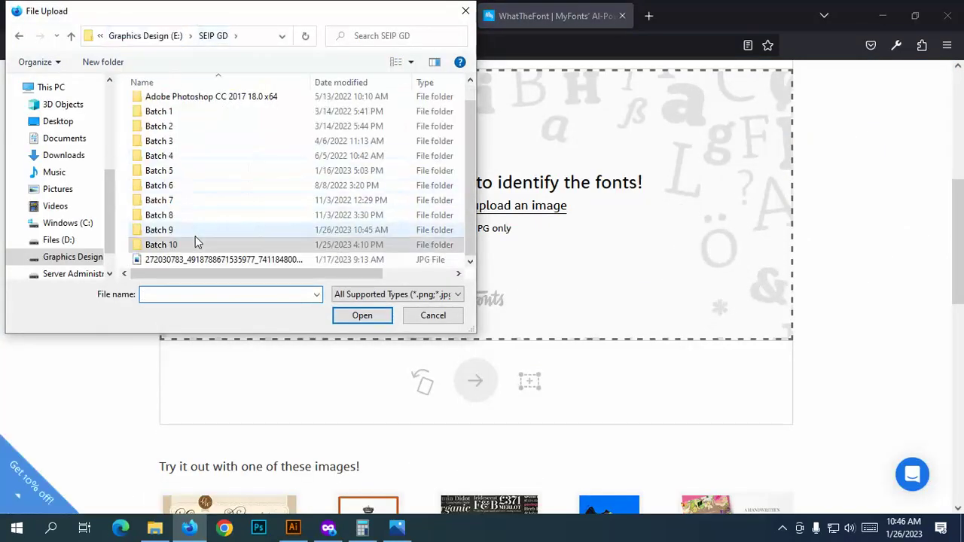
double_click(180, 230)
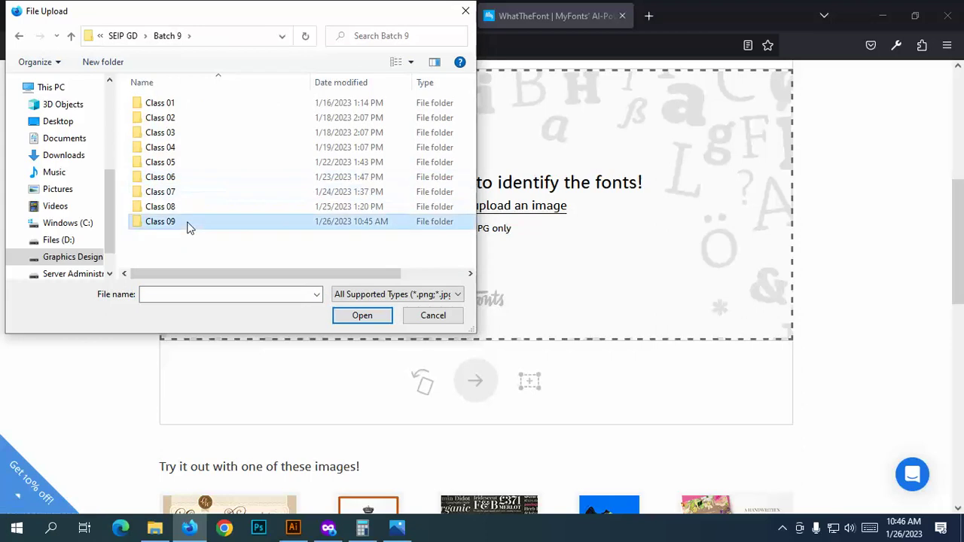
double_click(189, 223)
click(167, 119)
click(358, 317)
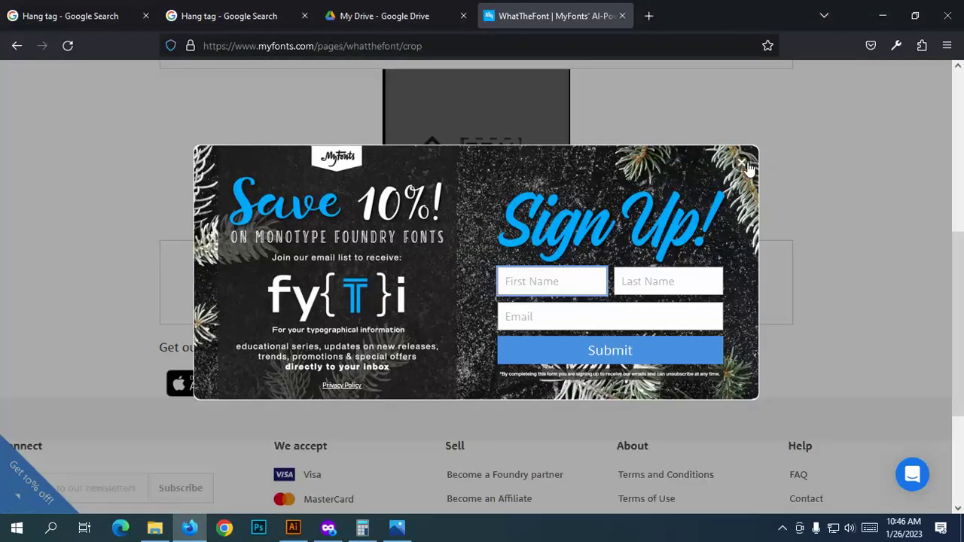
Step: Dismiss the sign-up offer, select the REAL text area in the uploaded logo, and run the font identification
click(742, 164)
click(492, 144)
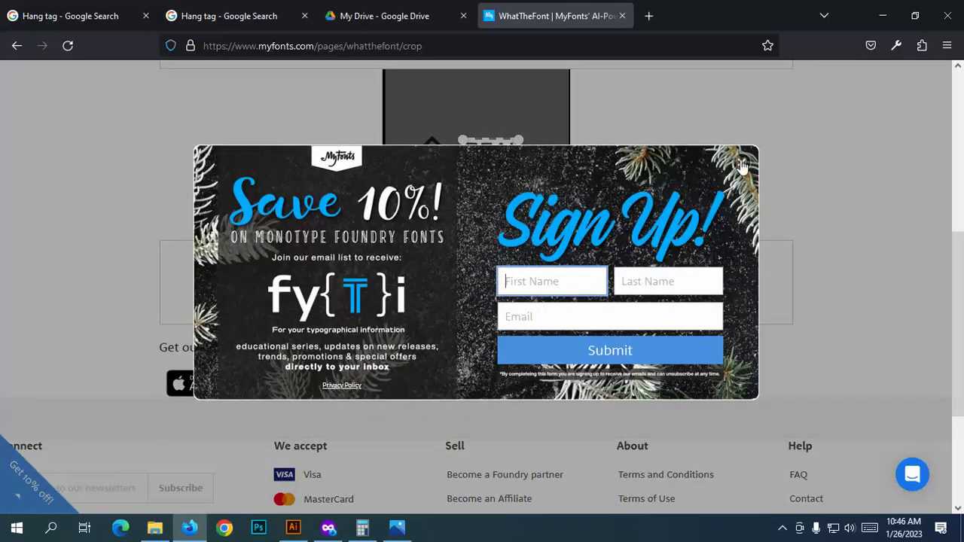
click(742, 163)
click(497, 275)
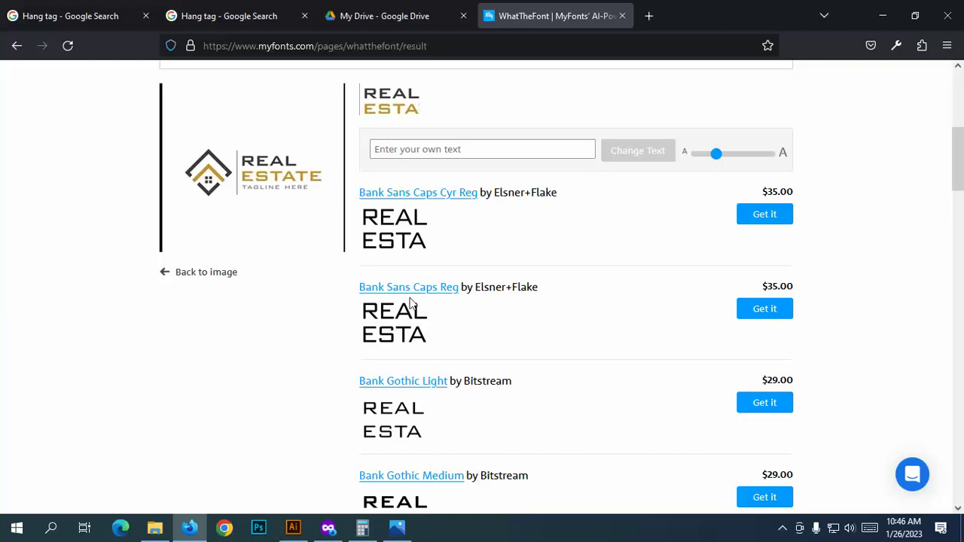
Step: Search Google for the matched font Bank Sans Caps Reg by Elsner+Flake, and refine the search to "bank sans caps medium font free download"
scroll(433, 325, down, 2)
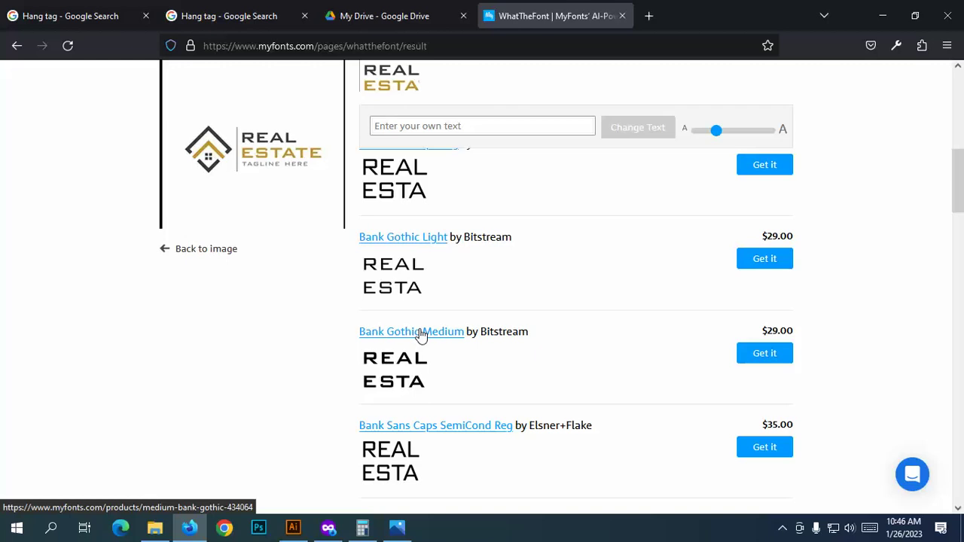
scroll(422, 334, up, 1)
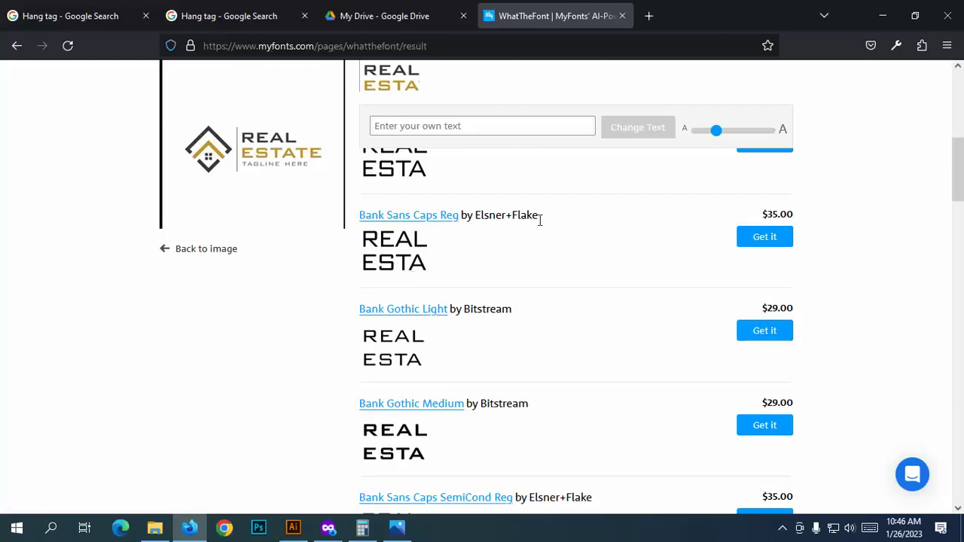
drag(469, 223, 361, 217)
right_click(381, 219)
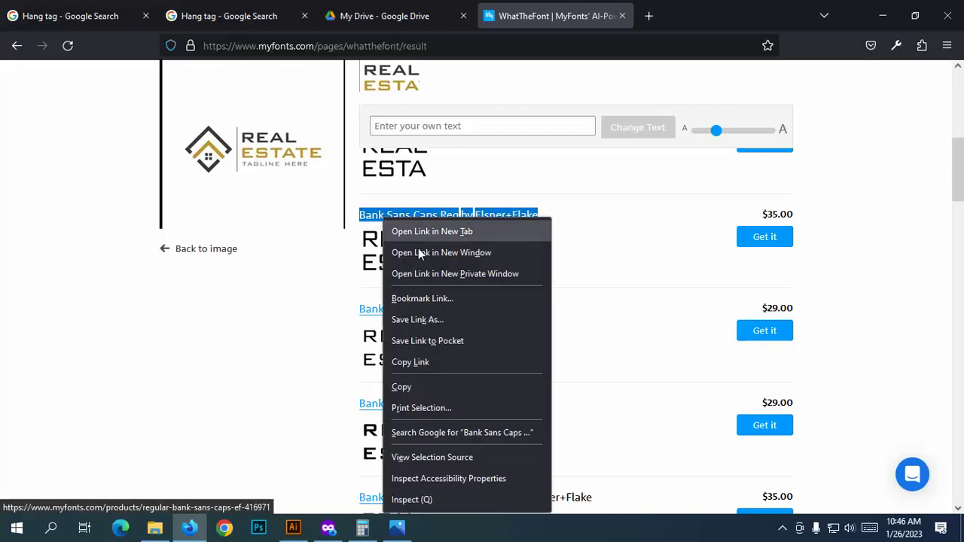
click(447, 434)
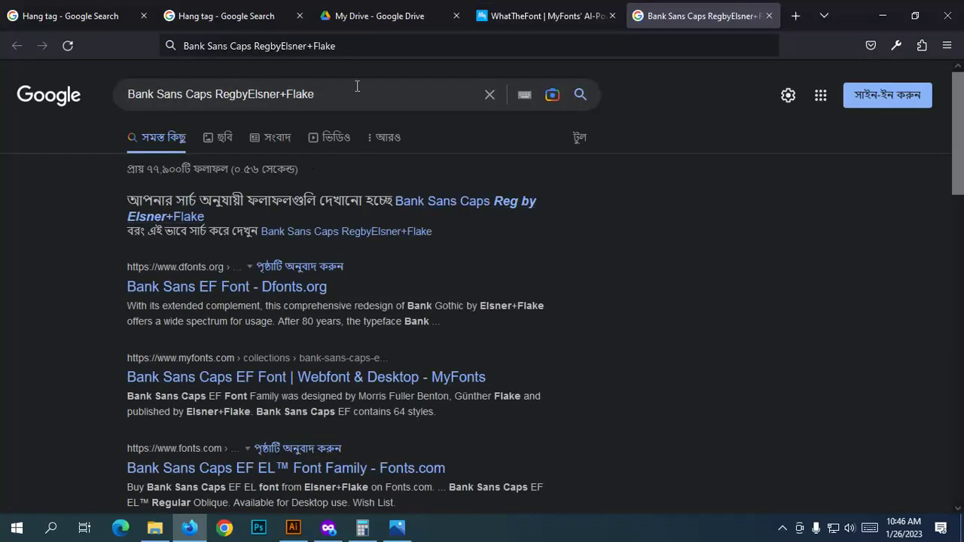
click(351, 90)
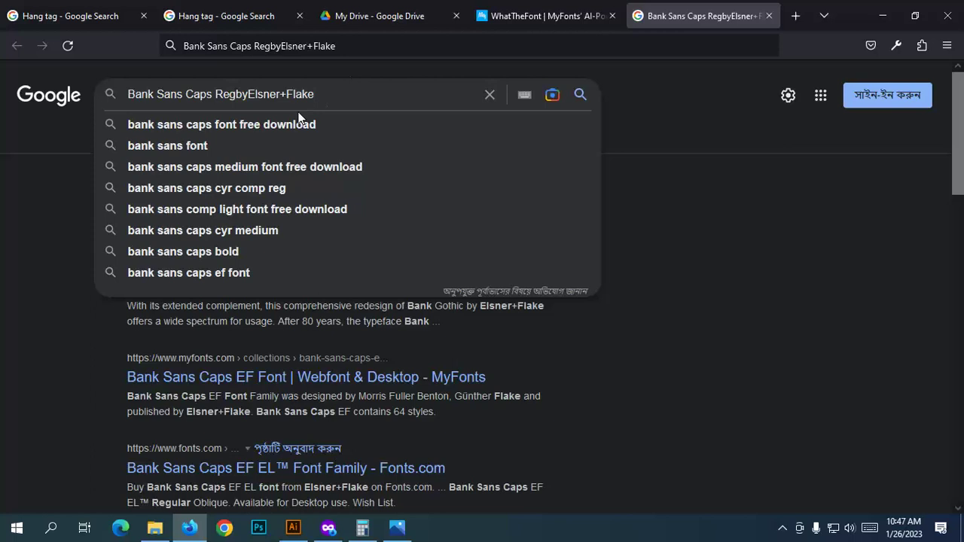
click(310, 169)
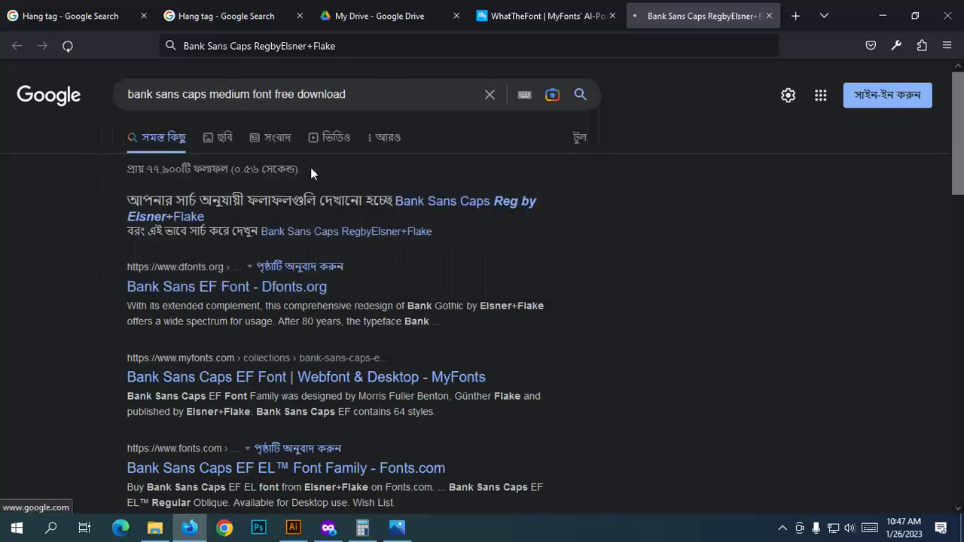
Step: Open the Dfonts Bank Sans EF Font result and the FontsIsland BankSansEFCY-Med result in separate new tabs
right_click(217, 226)
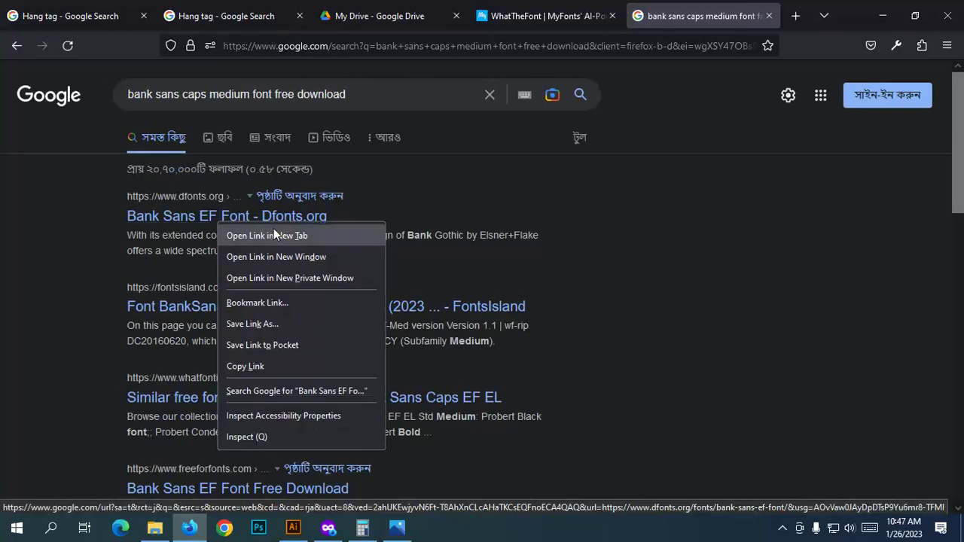
click(273, 230)
right_click(230, 309)
click(300, 320)
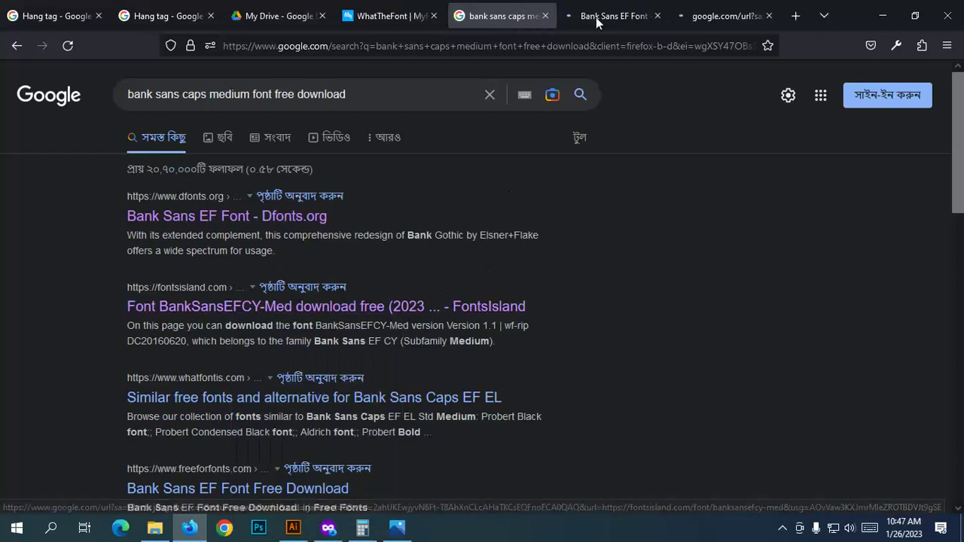
Step: Download Bank_Sans_EF.zip from the Dfonts Bank Sans EF page and dismiss the advertisement
key(ctrl+Tab)
scroll(341, 362, down, 3)
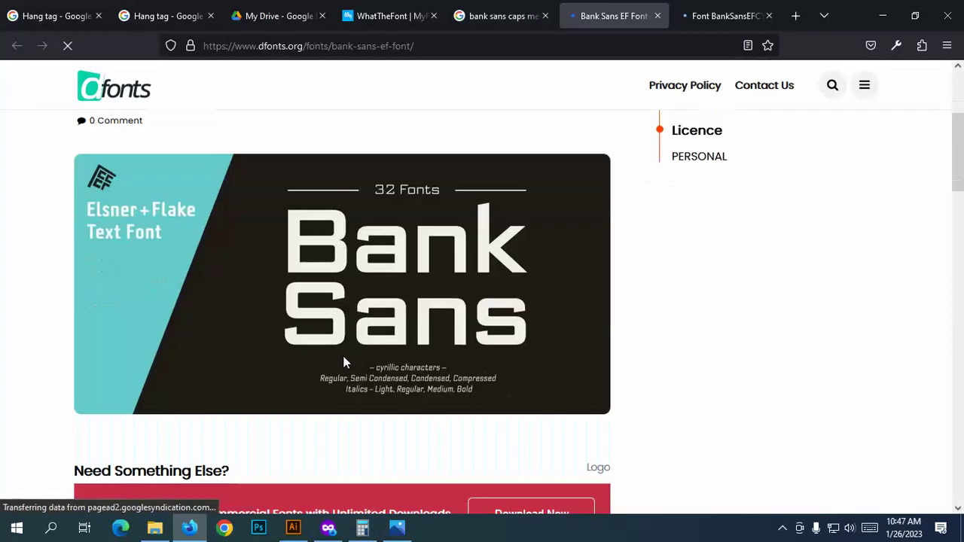
scroll(354, 349, down, 1)
scroll(359, 352, down, 2)
click(528, 301)
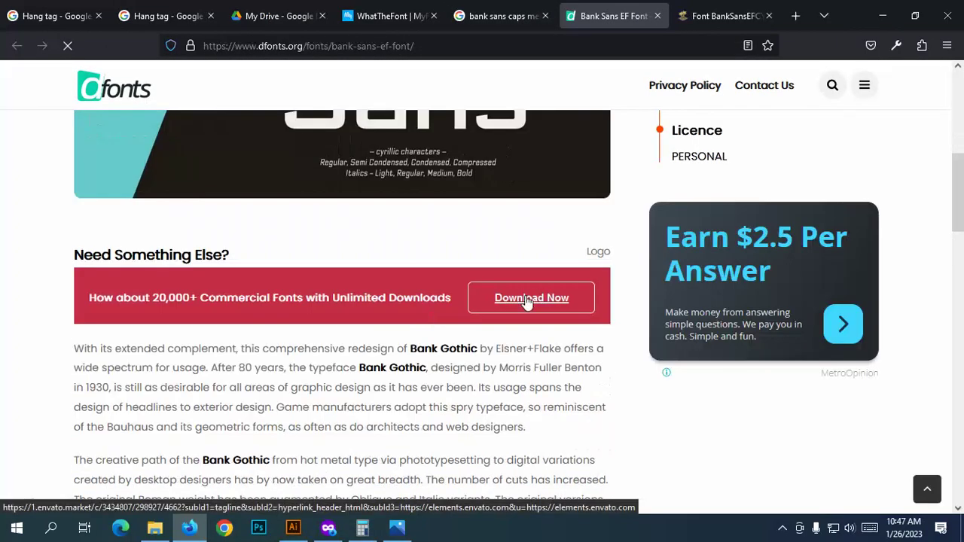
scroll(312, 287, down, 6)
scroll(230, 310, down, 1)
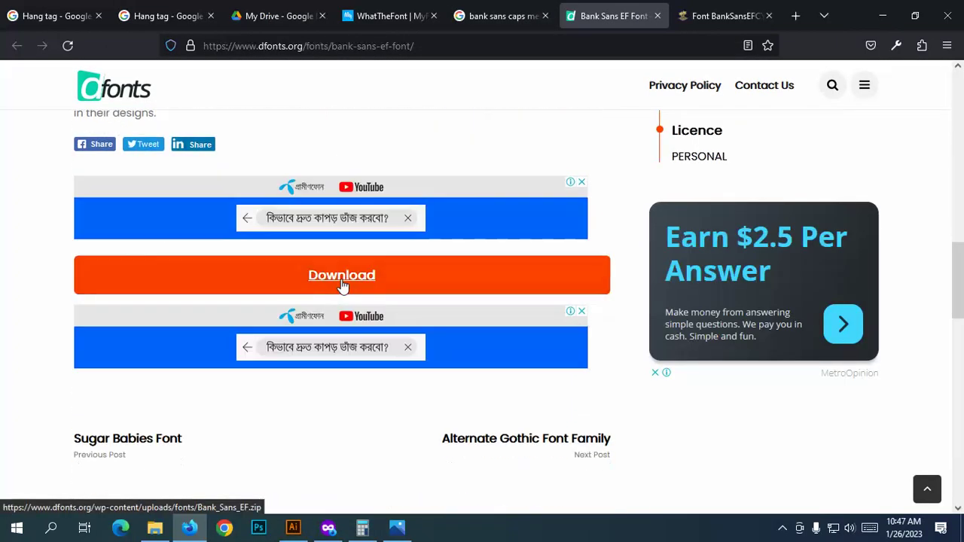
click(339, 285)
click(533, 348)
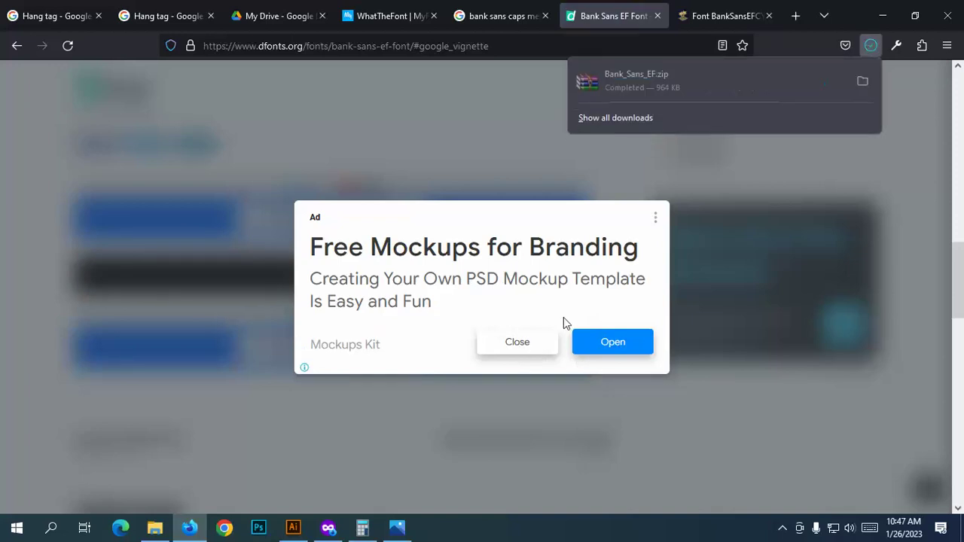
Step: Show Bank_Sans_EF.zip in its download folder, open the archive in WinRAR, and close the WinRAR notice and archive window
click(862, 83)
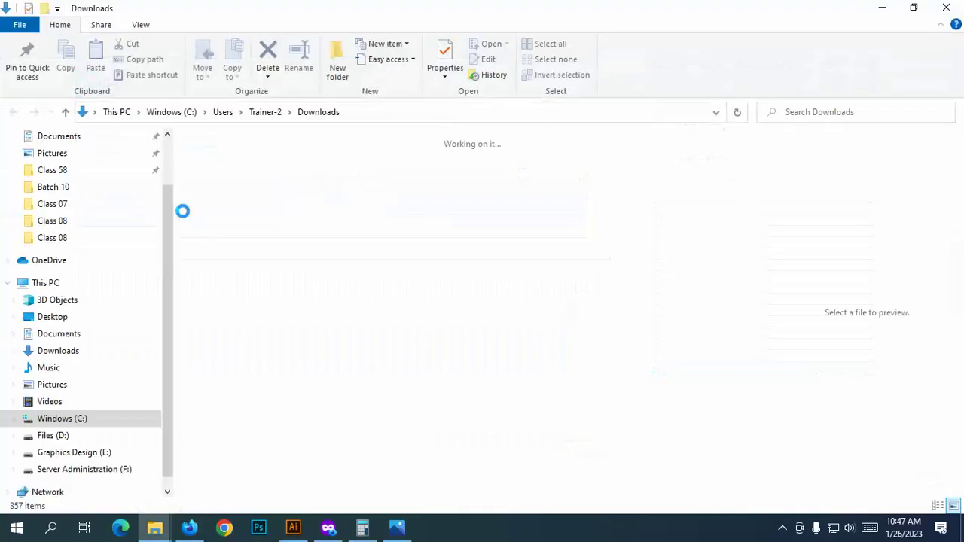
double_click(239, 190)
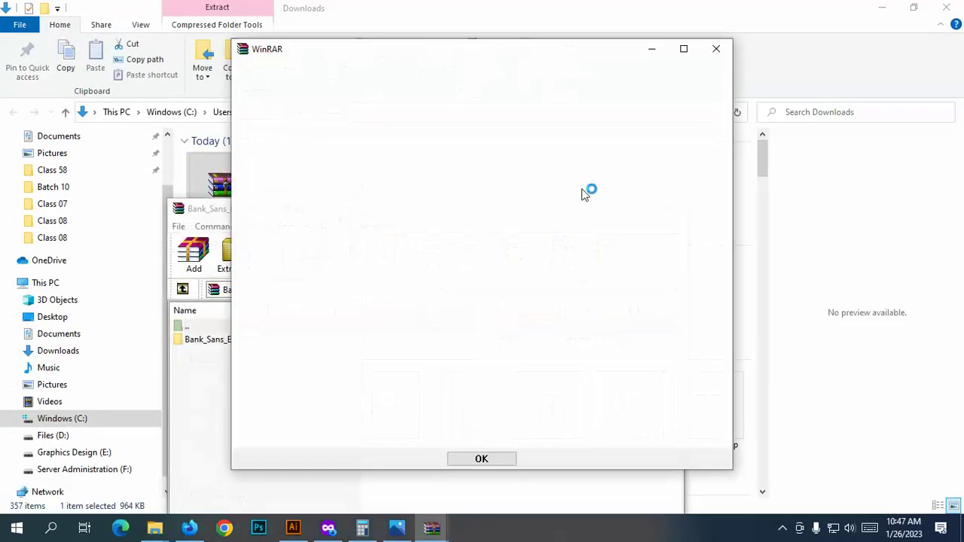
click(716, 48)
click(670, 210)
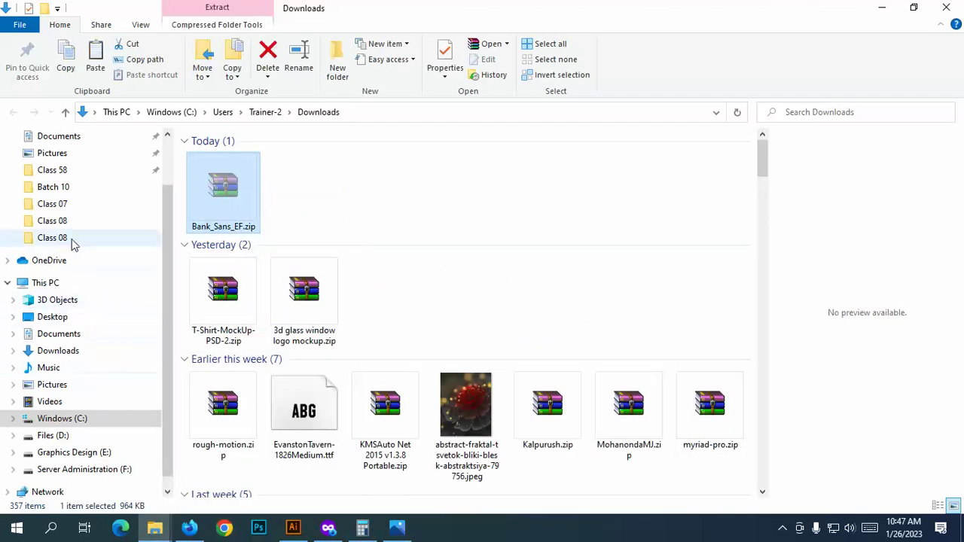
Step: Go to the Class 09 folder in SEIP GD > Batch 9 and paste the copied Bank_Sans_EF.zip there
click(66, 112)
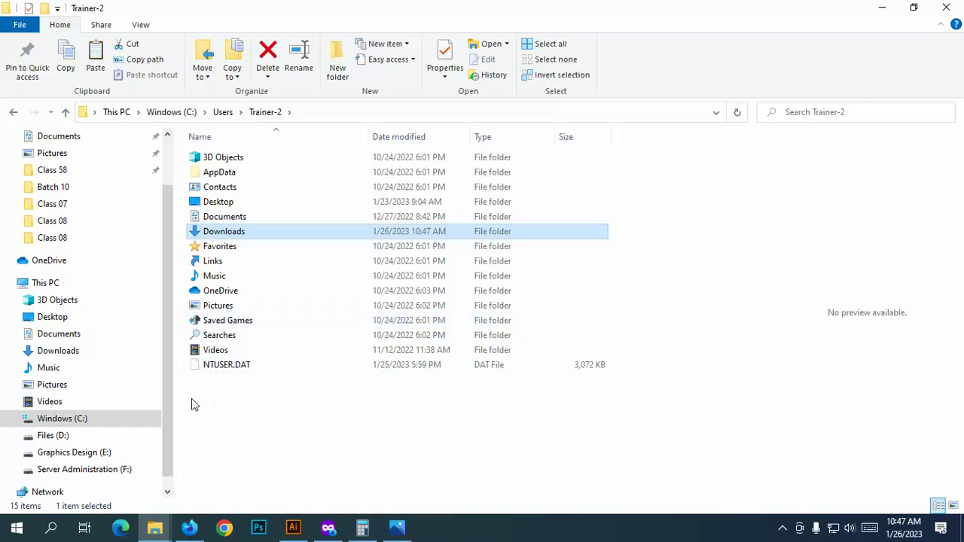
click(65, 112)
click(53, 221)
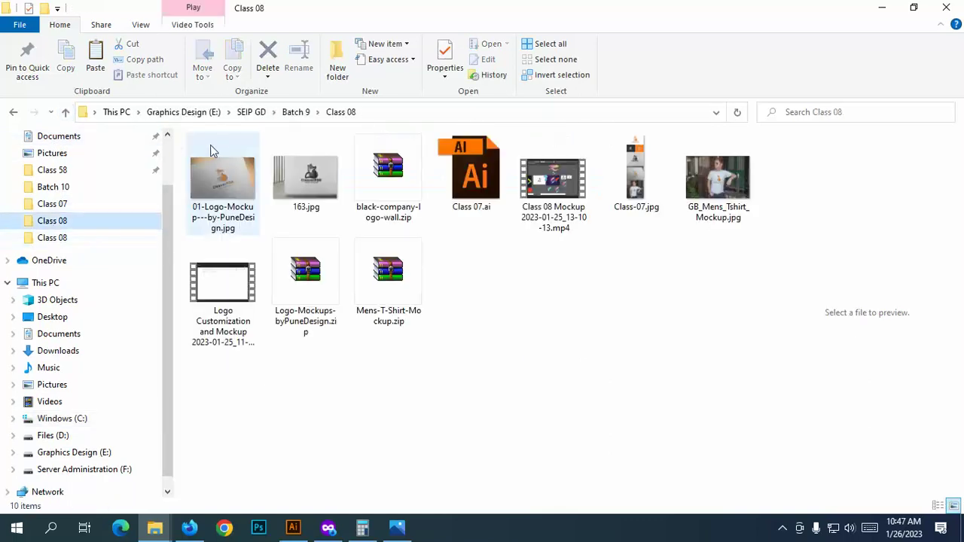
click(294, 112)
double_click(306, 276)
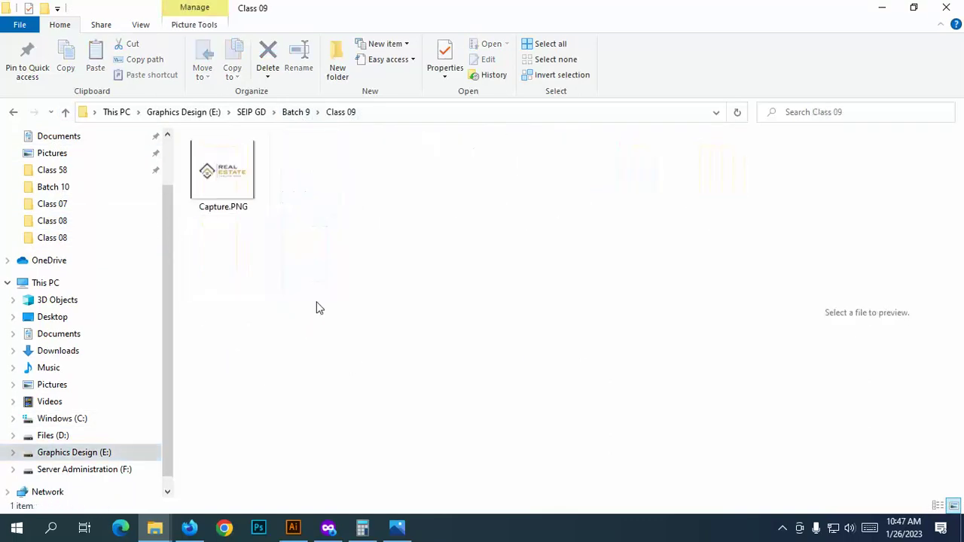
key(ctrl+v)
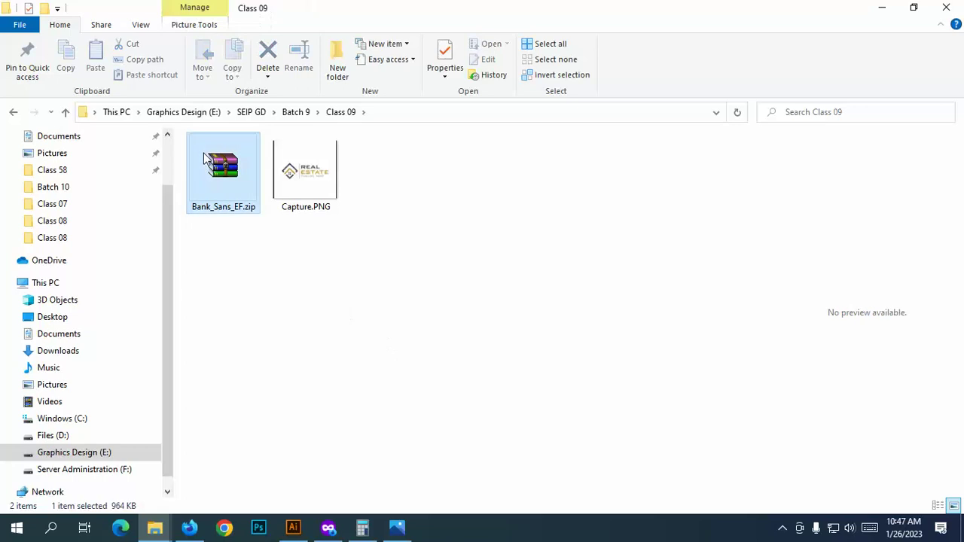
Step: Open Bank_Sans_EF.zip and extract its Bank_Sans_EF folder into the Class 09 folder
double_click(221, 168)
click(716, 48)
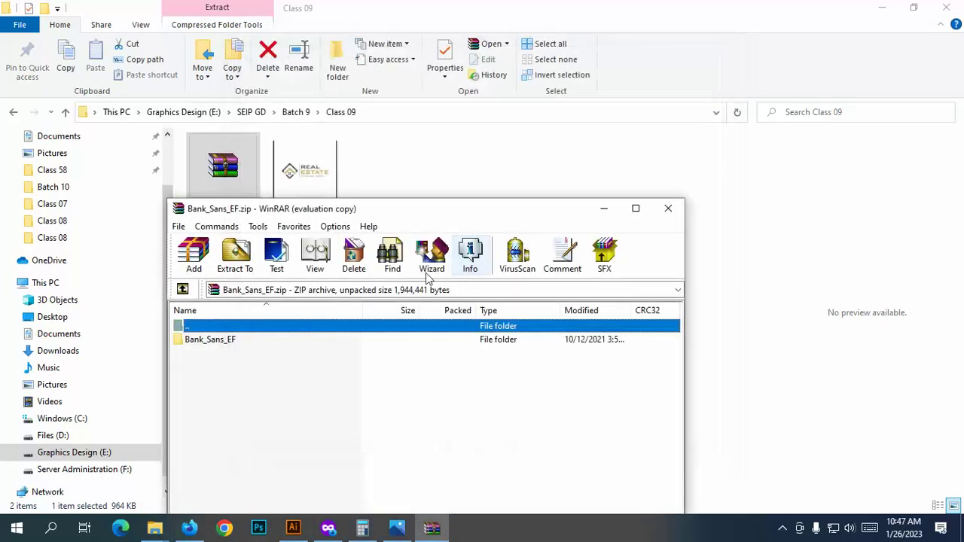
drag(519, 210, 740, 195)
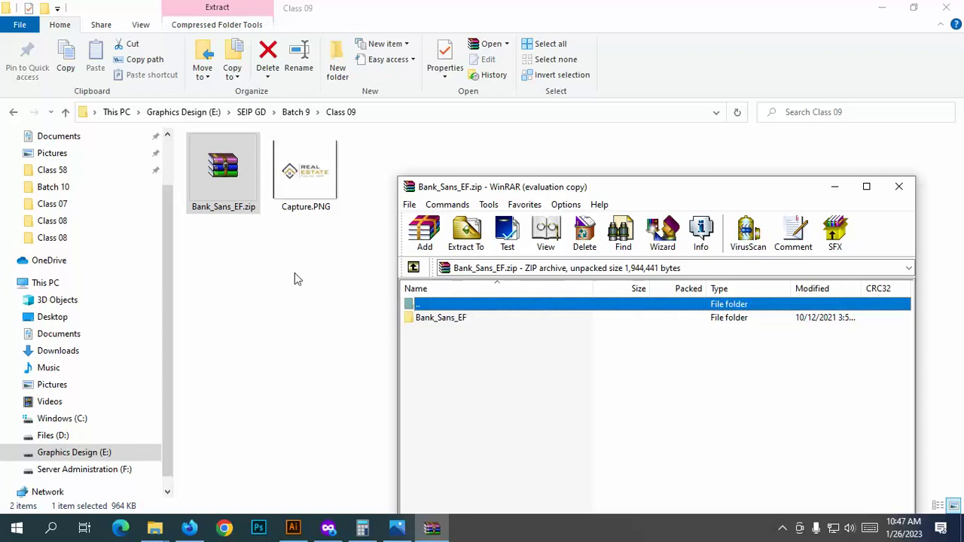
click(472, 321)
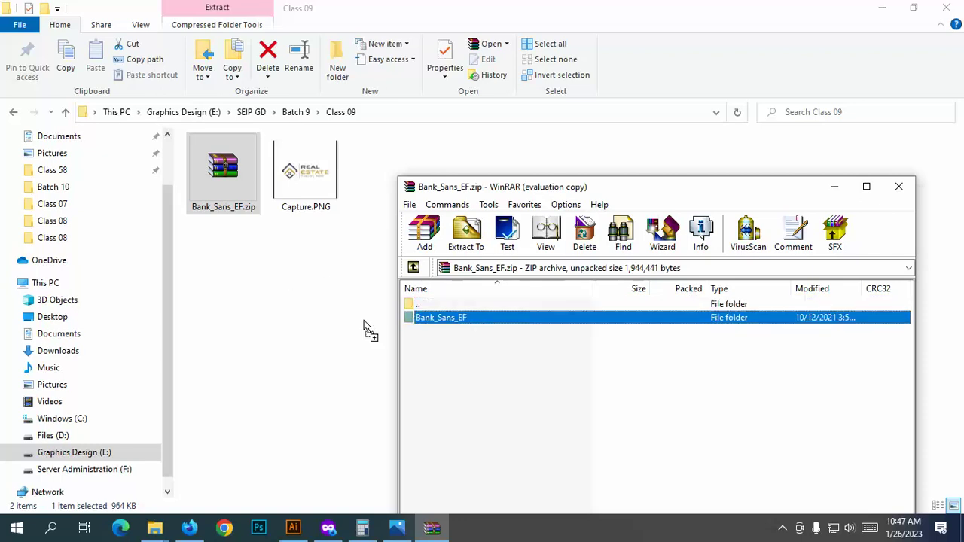
drag(364, 320, 361, 315)
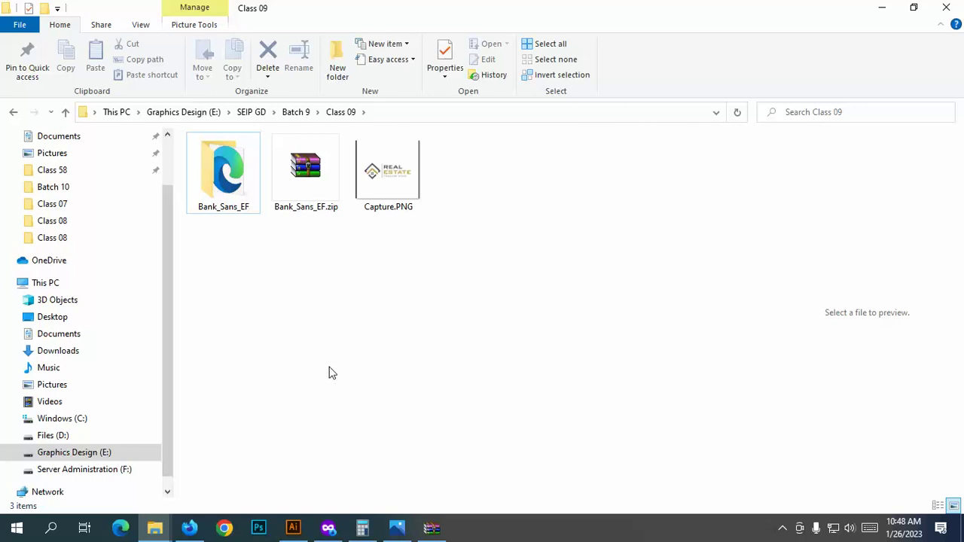
Step: Install all the font files from the Bank Sans EF CY subfolder of the extracted Bank_Sans_EF folder
key(Return)
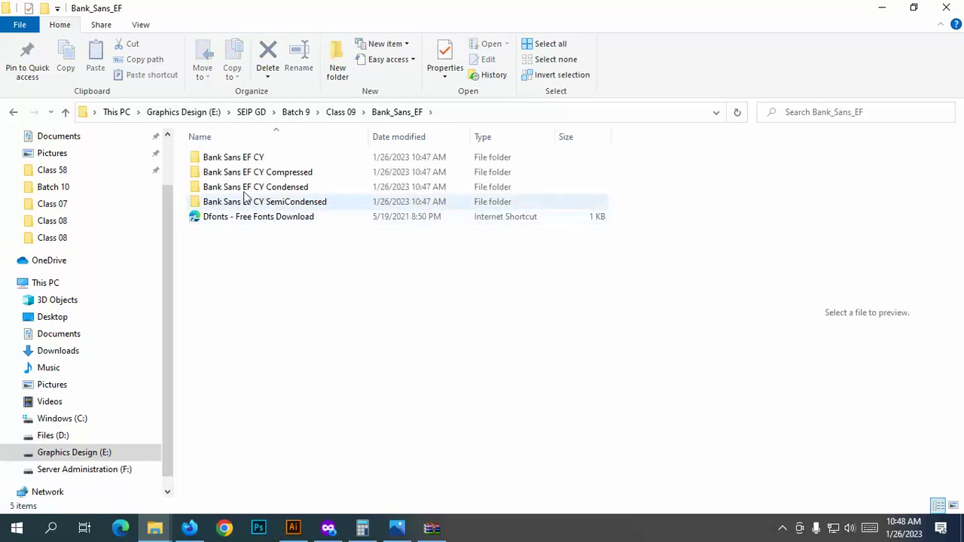
double_click(225, 158)
drag(265, 295, 247, 156)
right_click(245, 157)
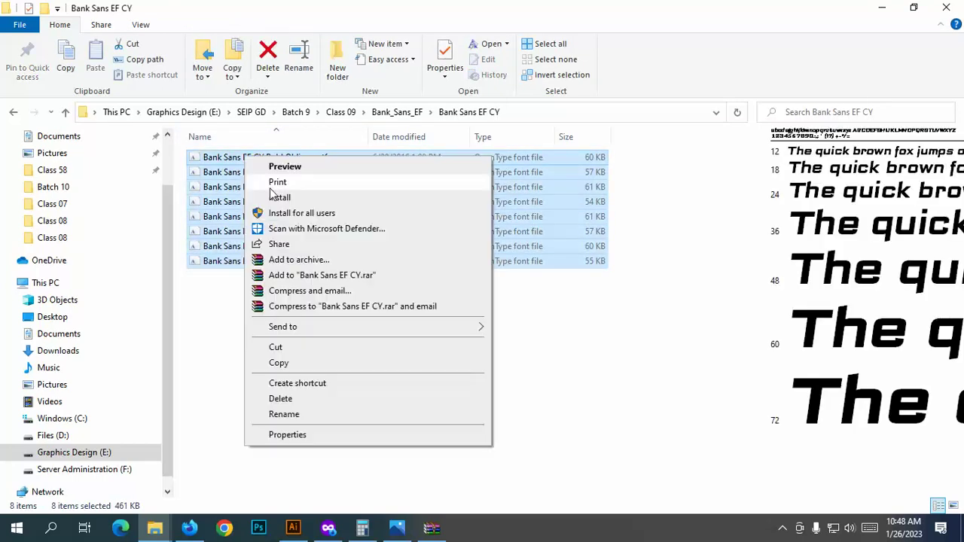
click(280, 198)
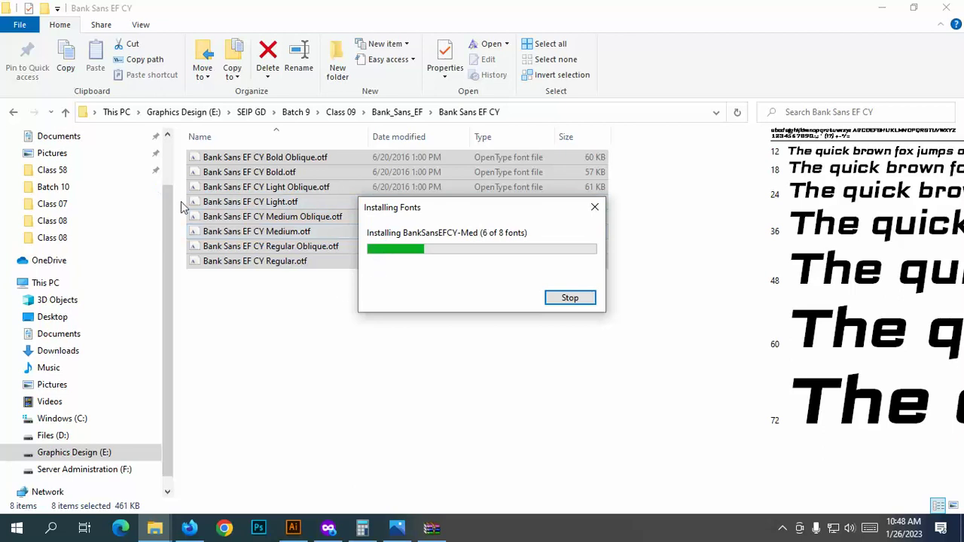
Step: Install all the font files from the Bank Sans EF CY Compressed folder
click(66, 113)
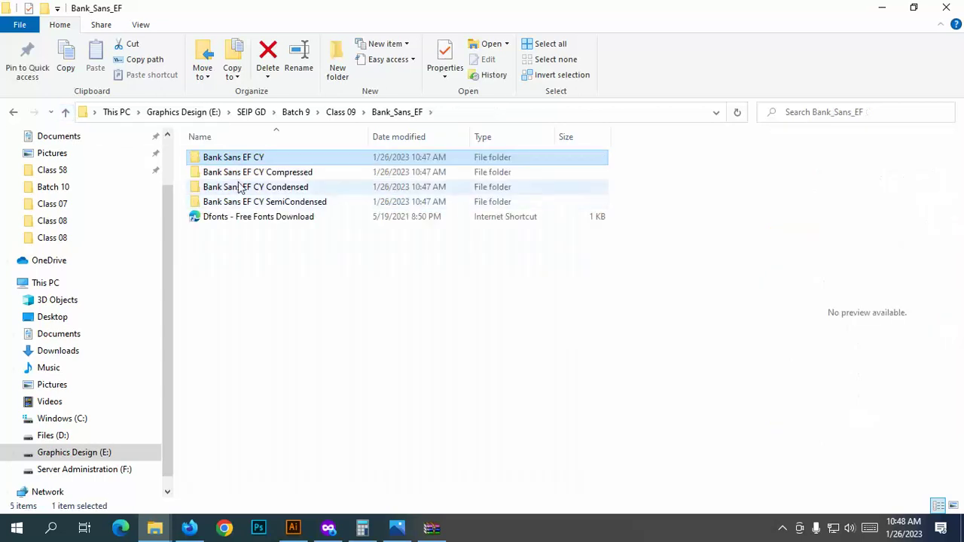
double_click(226, 173)
drag(280, 279, 281, 161)
right_click(279, 161)
click(305, 202)
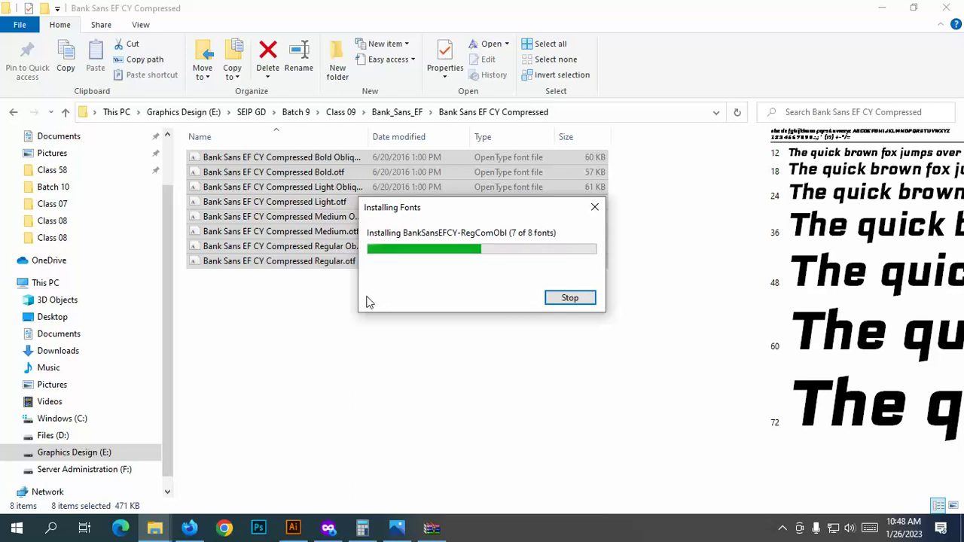
Step: Install all the font files from the Bank Sans EF CY Condensed folder
click(66, 111)
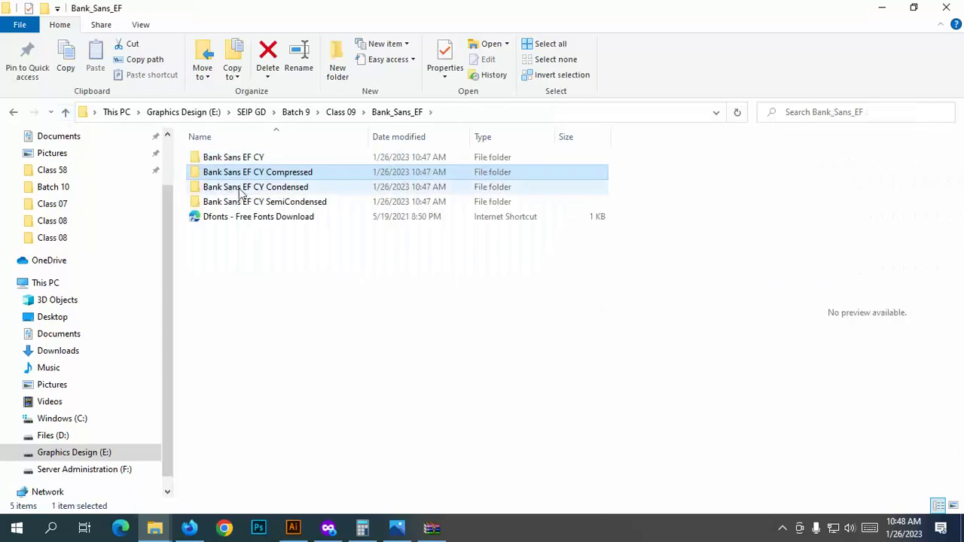
double_click(249, 172)
drag(321, 288, 295, 156)
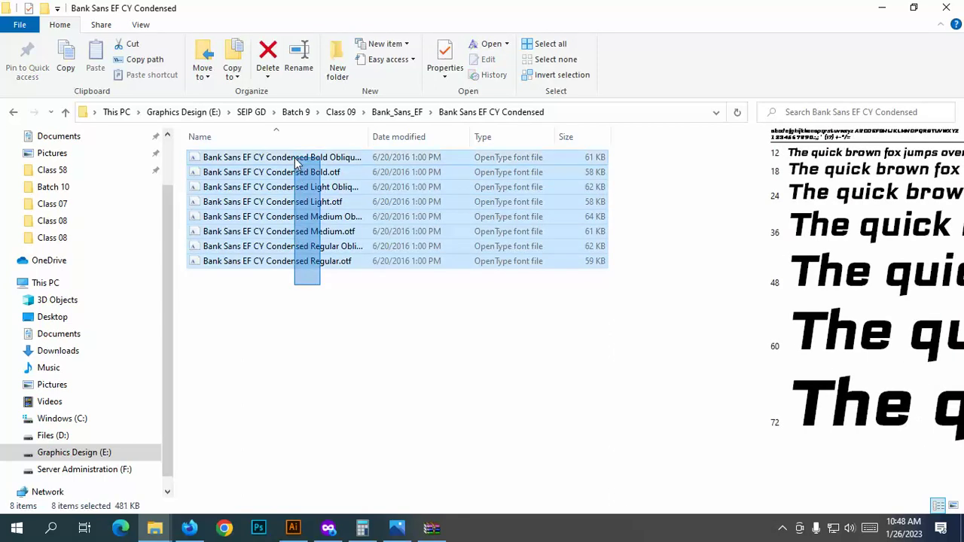
right_click(296, 157)
click(332, 200)
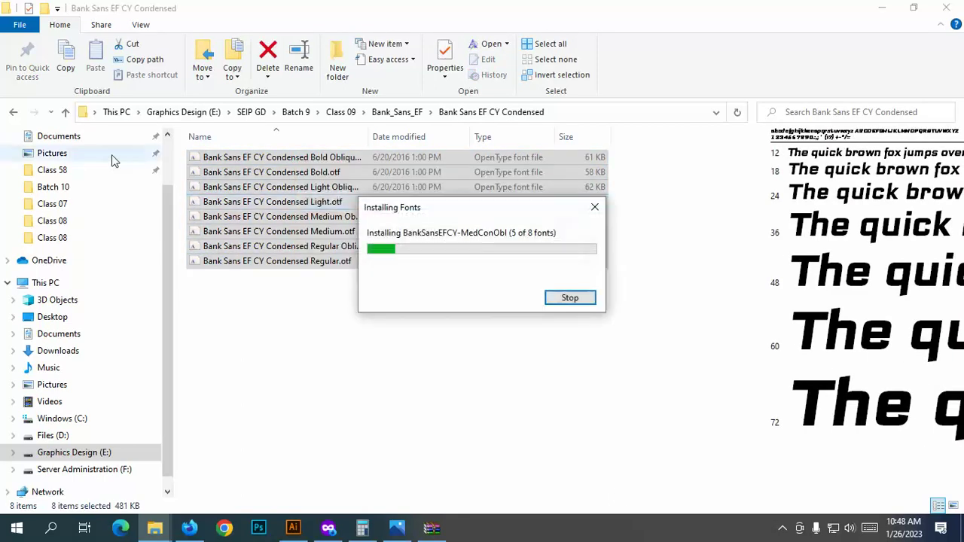
Step: Install all the font files from the Bank Sans EF CY SemiCondensed folder
click(65, 112)
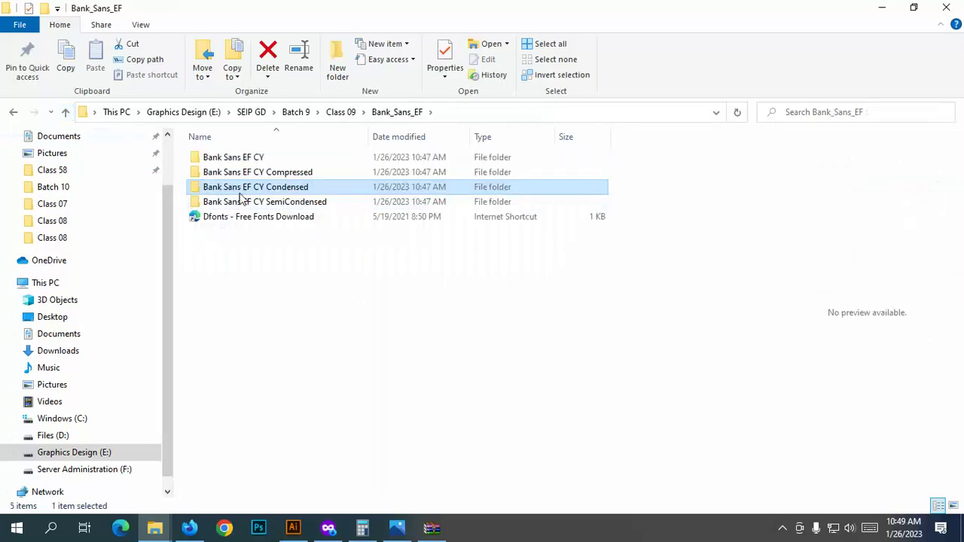
click(254, 209)
double_click(254, 209)
drag(362, 312, 284, 161)
right_click(285, 160)
click(318, 194)
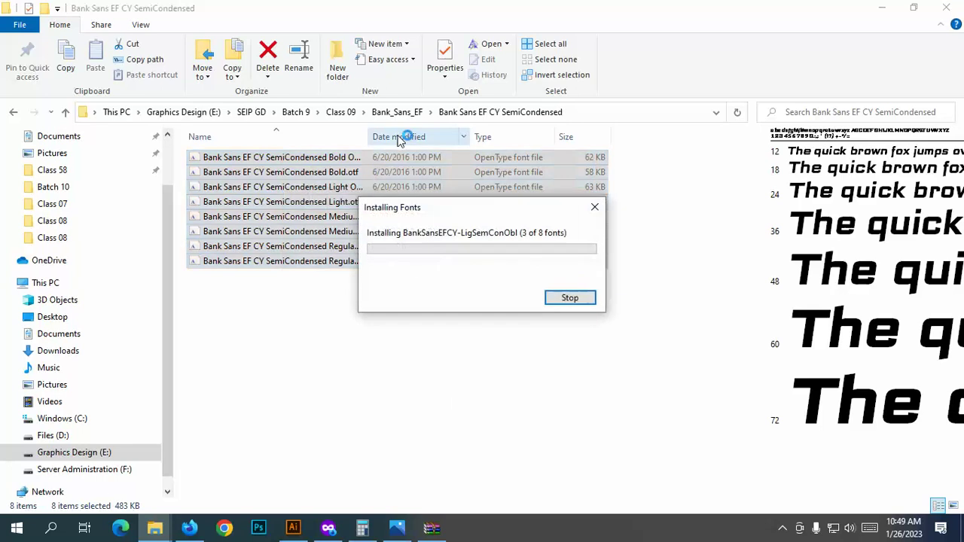
Step: Widen the Name column to fit the full font file names and deselect the files
drag(367, 137, 379, 138)
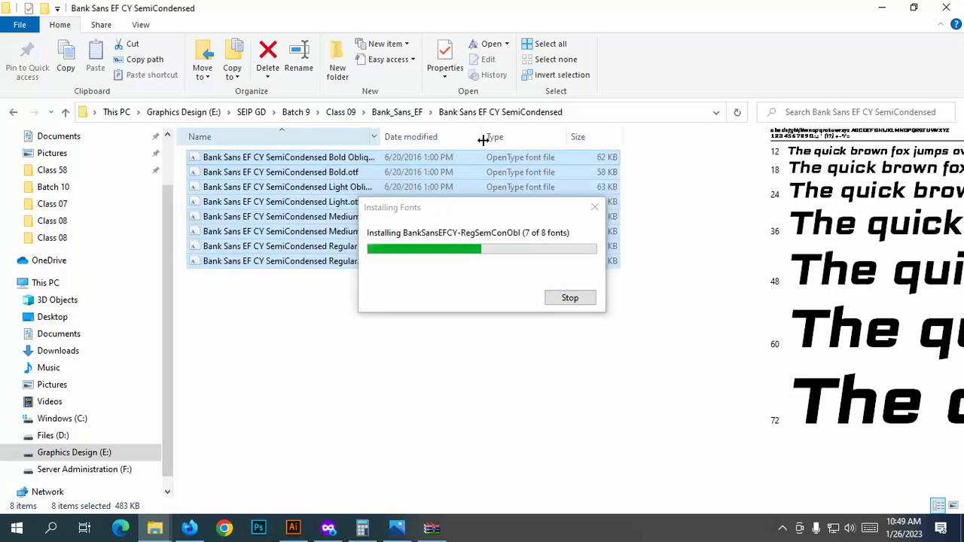
drag(480, 141, 480, 141)
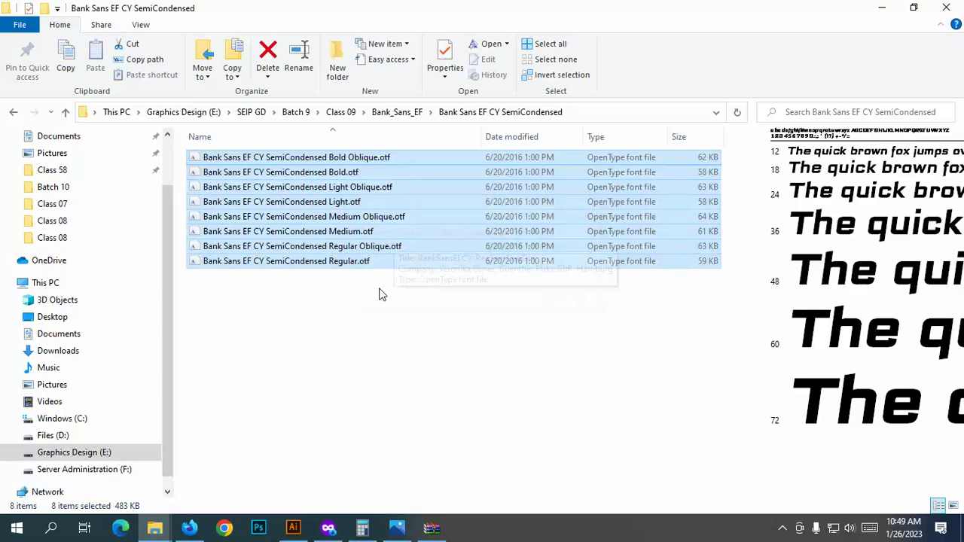
click(376, 297)
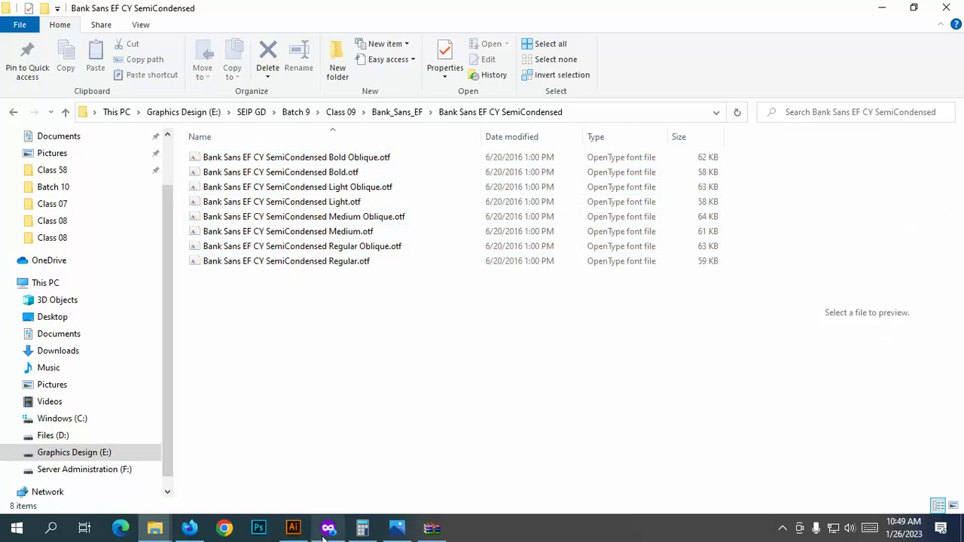
Step: Switch to Illustrator and move the "Galant Immo AG" text onto the blank white artboard
click(293, 527)
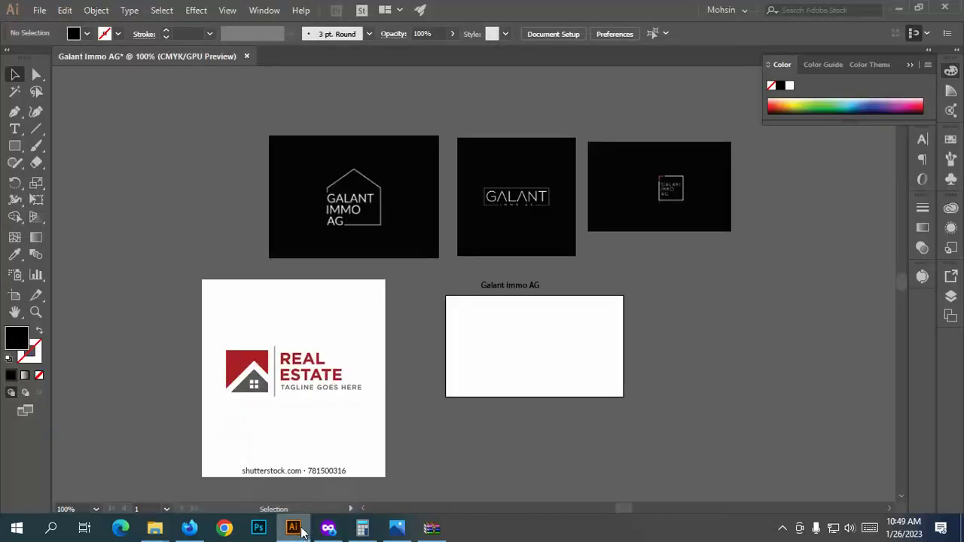
scroll(392, 301, down, 2)
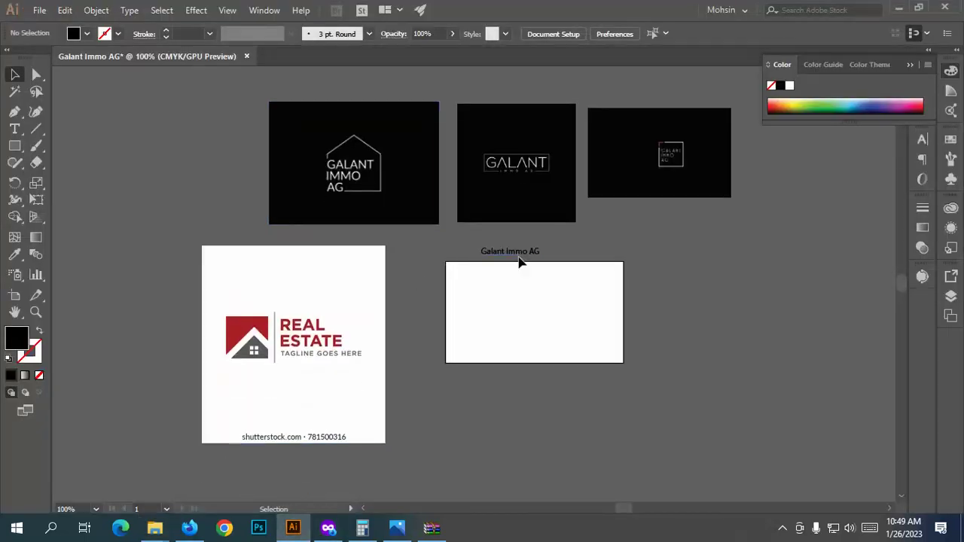
scroll(525, 260, up, 3)
drag(525, 261, 533, 299)
scroll(541, 289, down, 3)
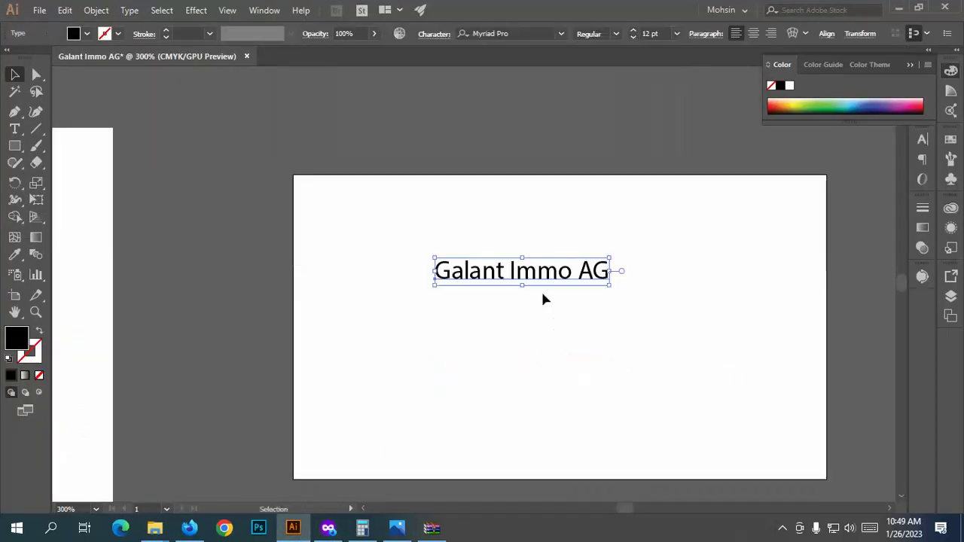
Step: Look through the font list for the selected text and close the leftover Bank_Sans_EF.zip window in WinRAR
click(495, 33)
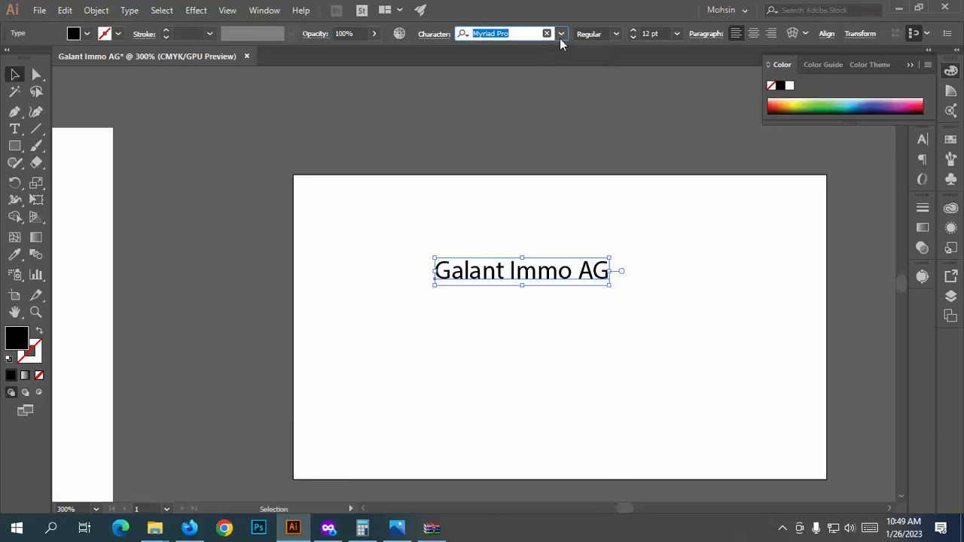
click(560, 38)
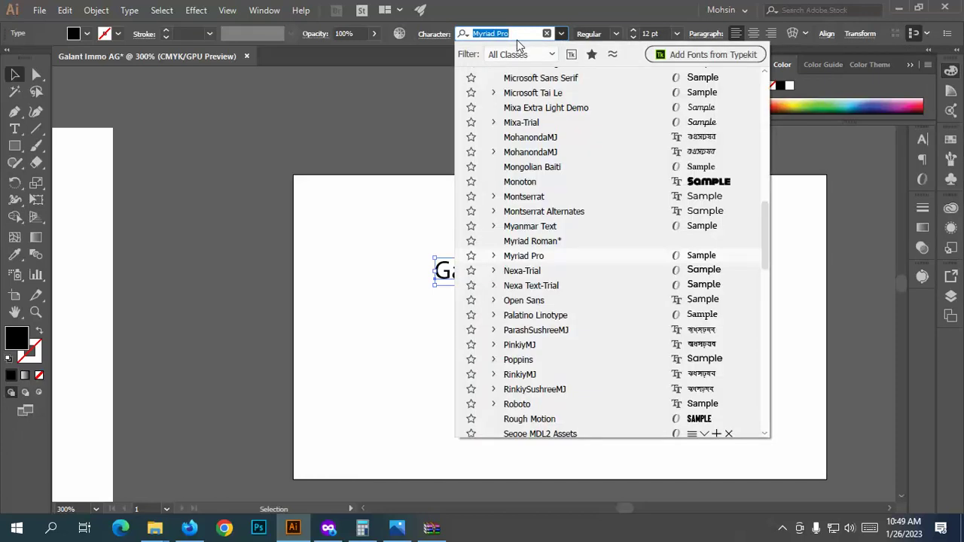
click(432, 527)
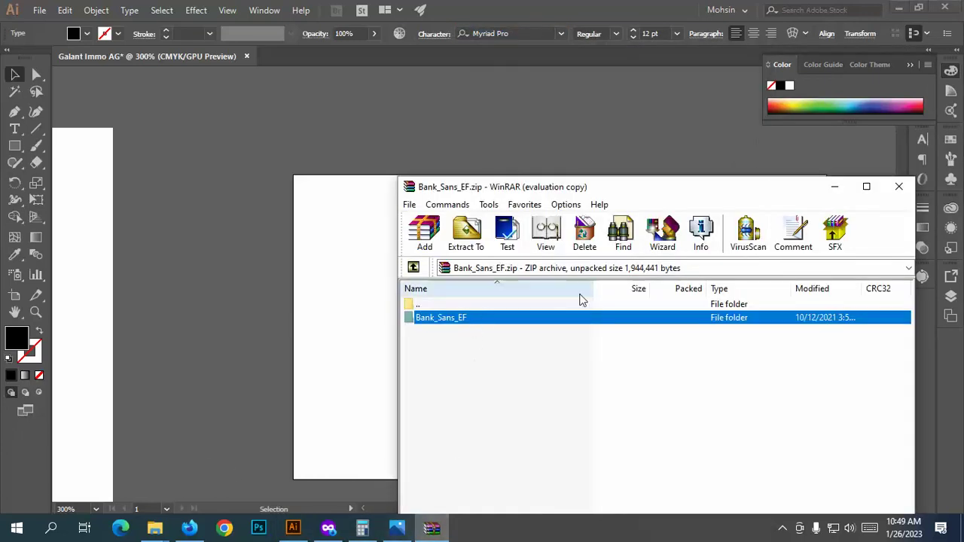
click(899, 186)
click(539, 34)
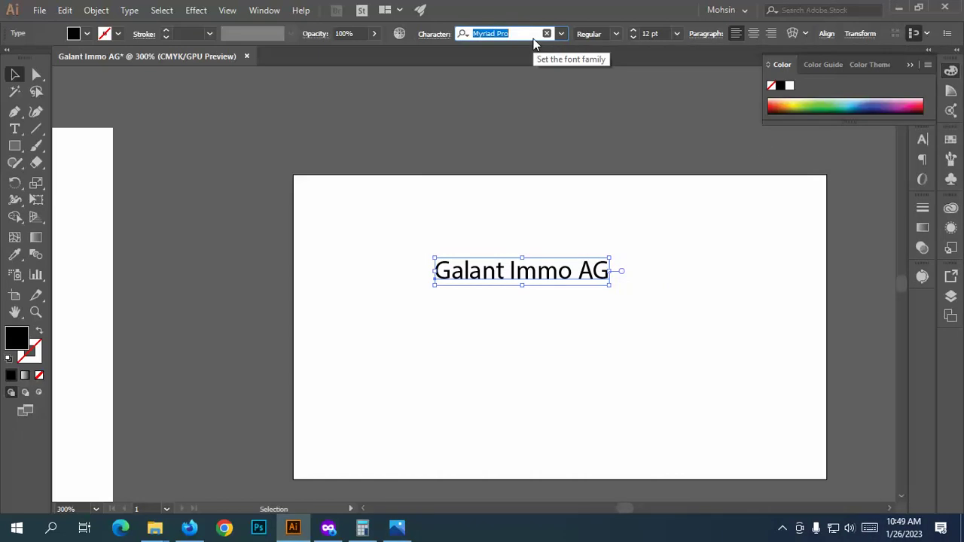
text(ban)
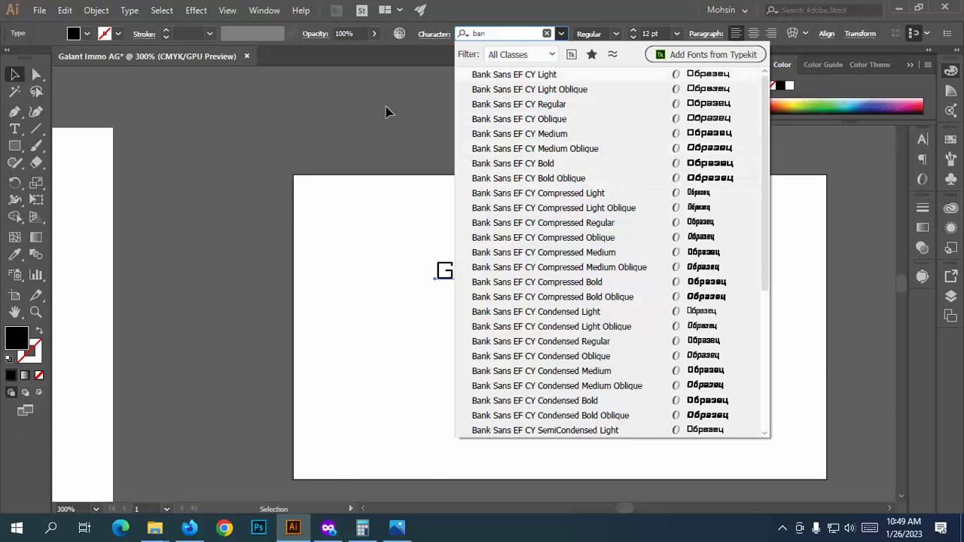
click(385, 111)
Step: Search the fonts for "ban" and set the "Galant Immo AG" text to Bank Sans EF CY Medium
drag(605, 209, 362, 183)
click(301, 239)
click(532, 30)
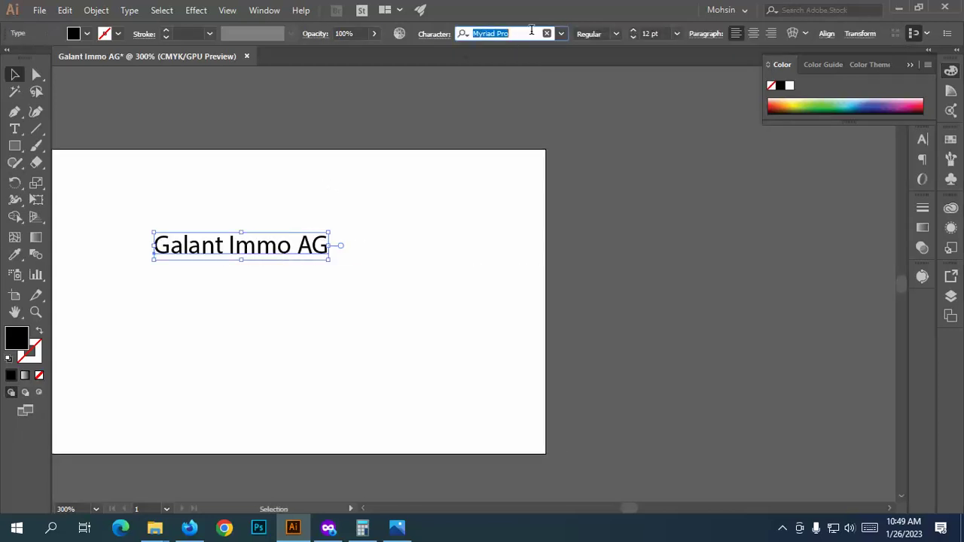
text(ban)
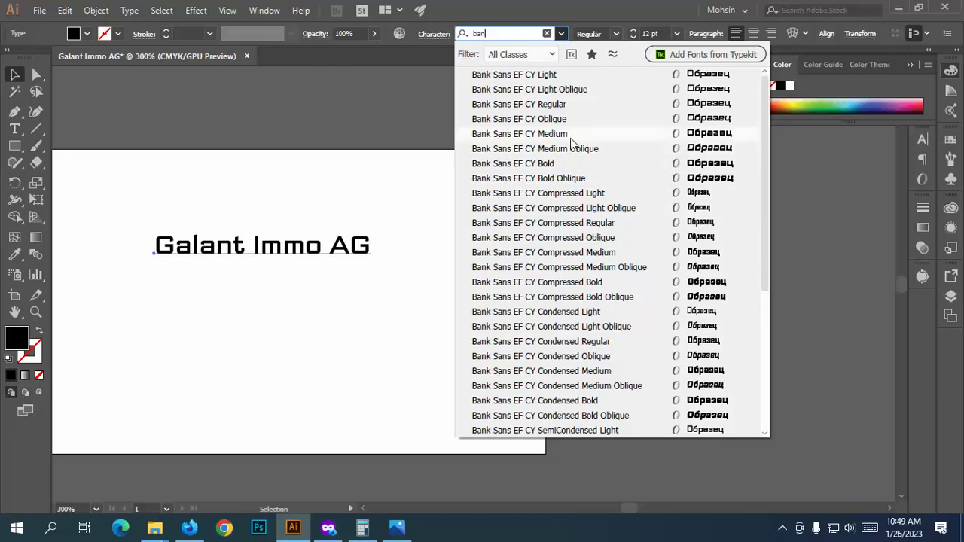
click(570, 140)
Step: Duplicate the "Galant Immo AG" text and place the copy just above the artboard, below the reference logos
scroll(310, 290, down, 2)
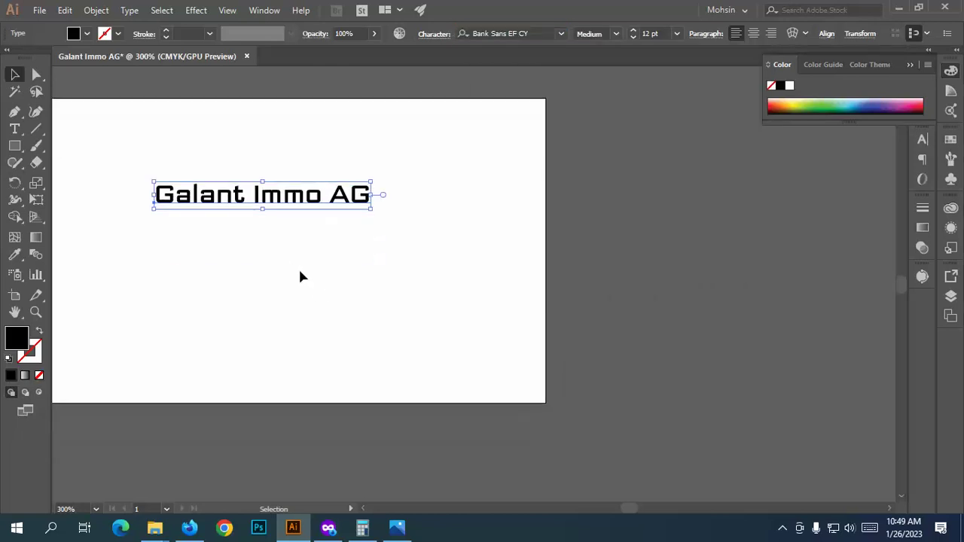
alt+scroll(262, 256, up, 1)
scroll(262, 256, up, 2)
alt+scroll(374, 280, down, 1)
scroll(362, 275, up, 3)
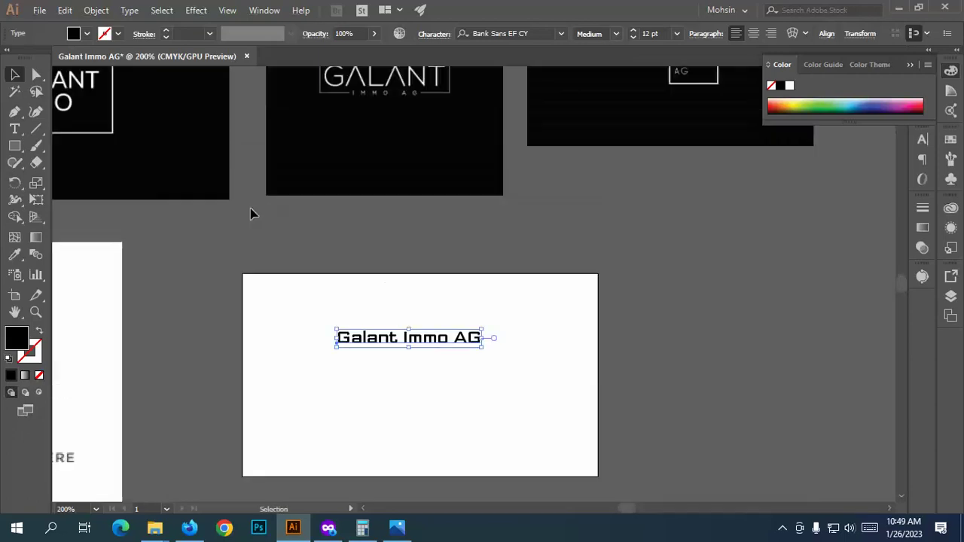
drag(252, 211, 319, 225)
key(Escape)
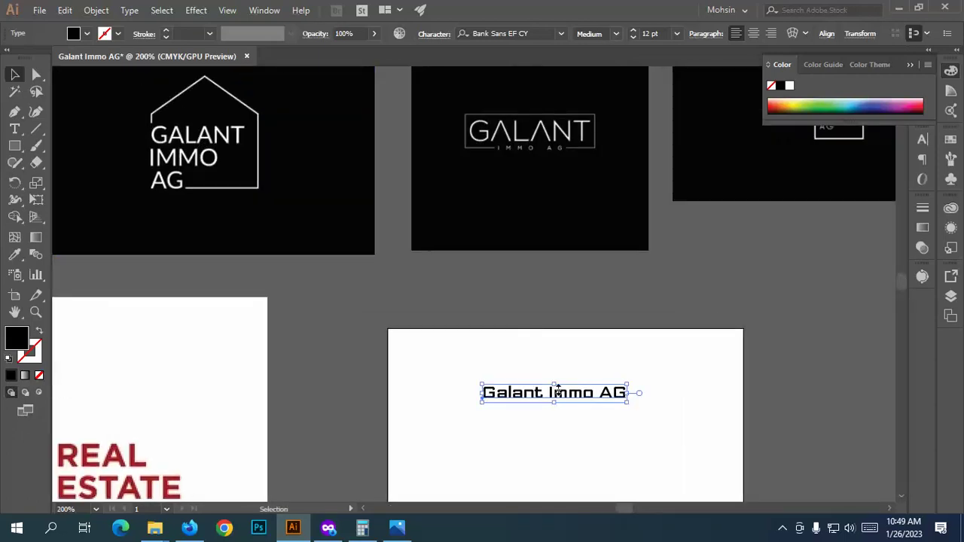
alt+drag(576, 409, 568, 316)
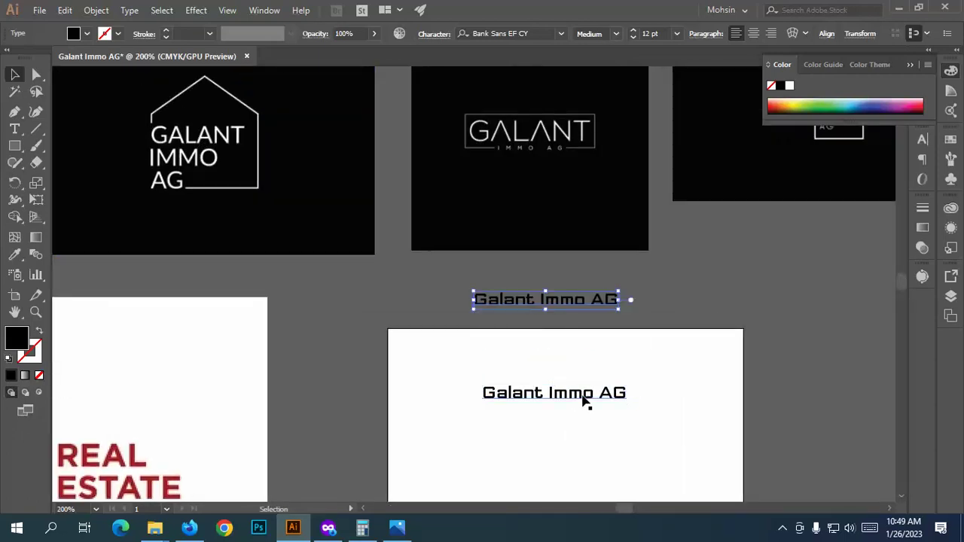
Step: Remove "Immo AG" from the text on the artboard, keeping those words on the clipboard and leaving only "Galant"
click(585, 401)
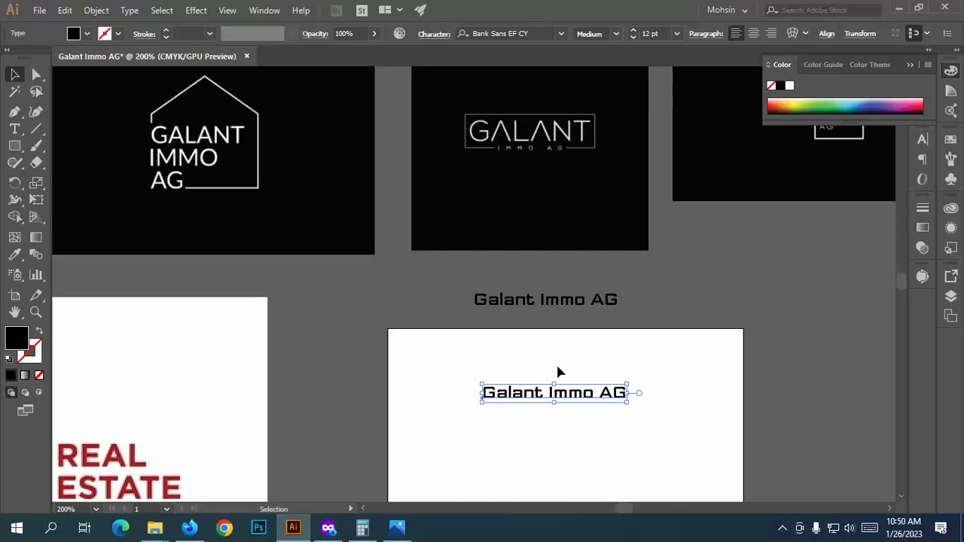
scroll(556, 377, up, 1)
scroll(552, 407, down, 1)
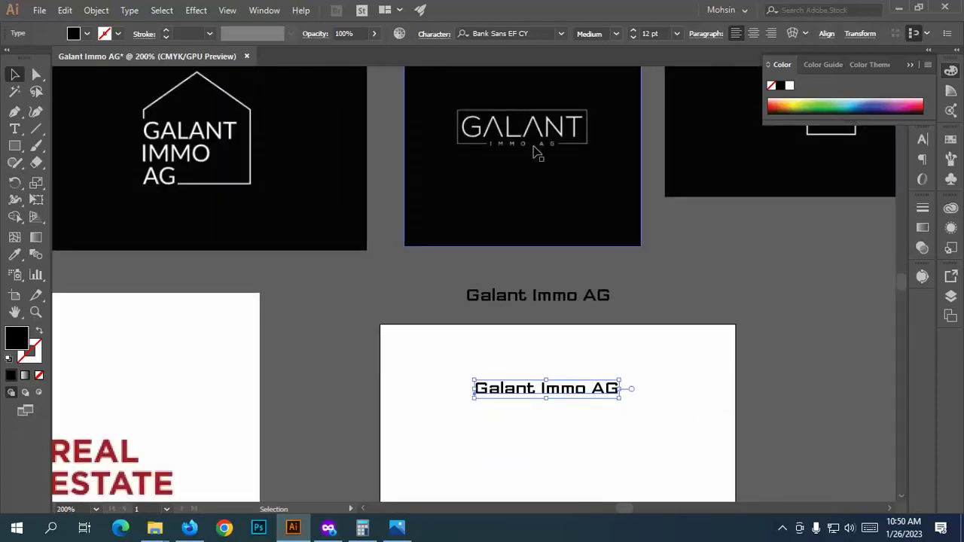
scroll(560, 321, down, 1)
scroll(559, 312, up, 2)
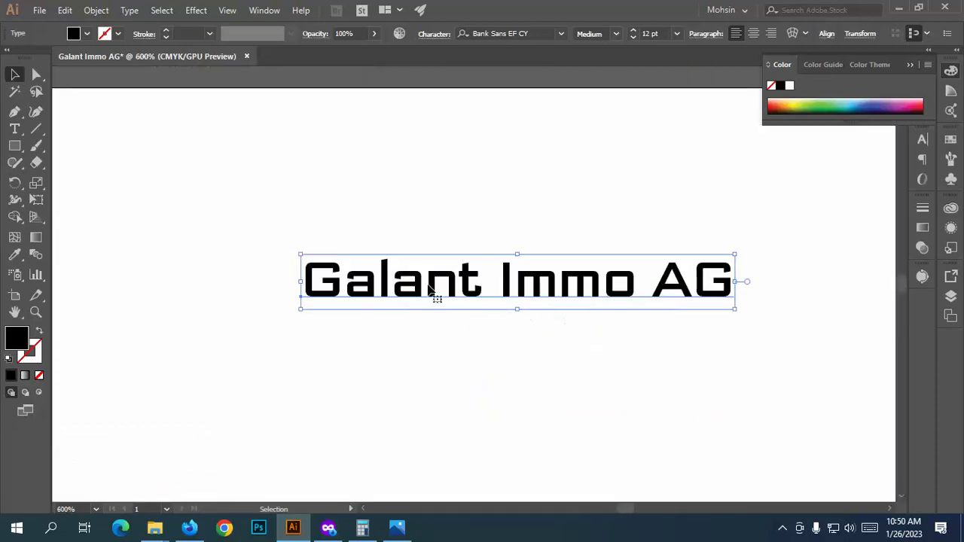
key(t)
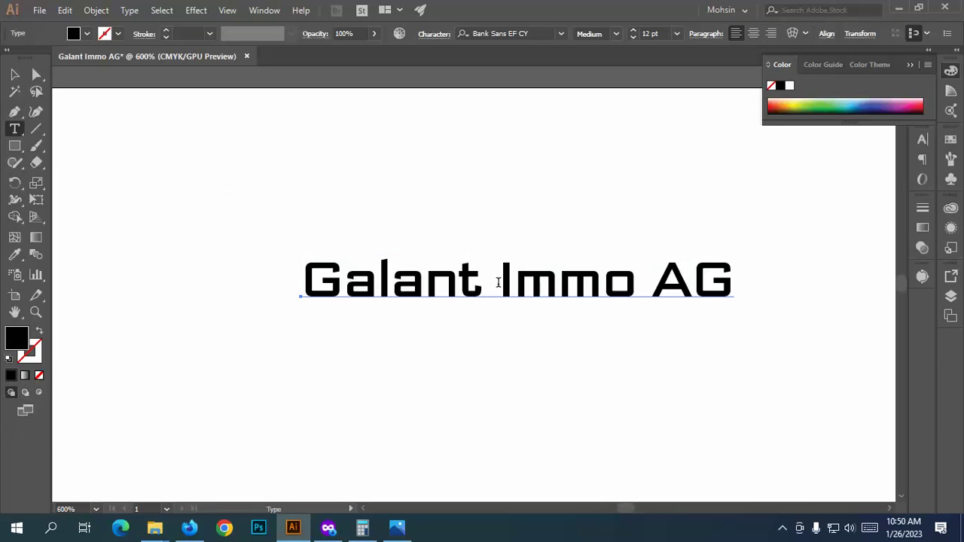
drag(498, 282, 807, 299)
key(ctrl+c)
key(BackSpace)
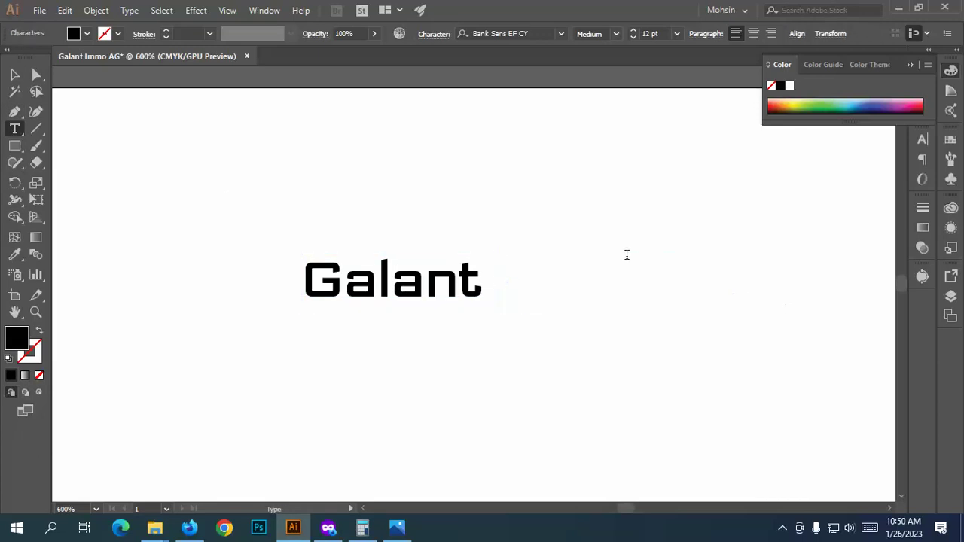
key(BackSpace)
key(Escape)
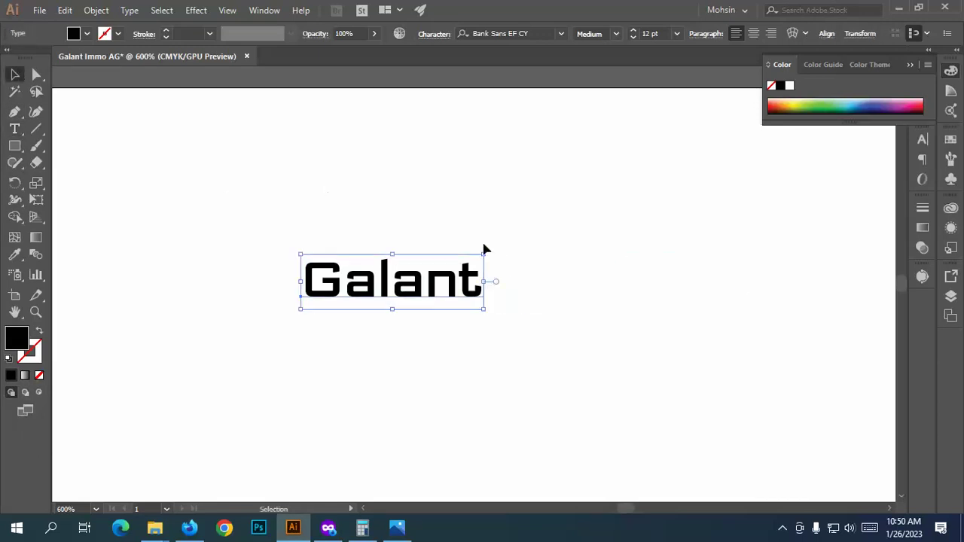
Step: Enlarge the "Galant" text to about 32.92 pt and position it around the middle of the artboard
drag(392, 308, 414, 366)
scroll(383, 316, down, 2)
drag(373, 315, 465, 339)
scroll(134, 153, down, 2)
Step: Duplicate "Galant" below itself, replace the copy's wording with the copied "Immo AG", and place it just under "Galant"
click(14, 129)
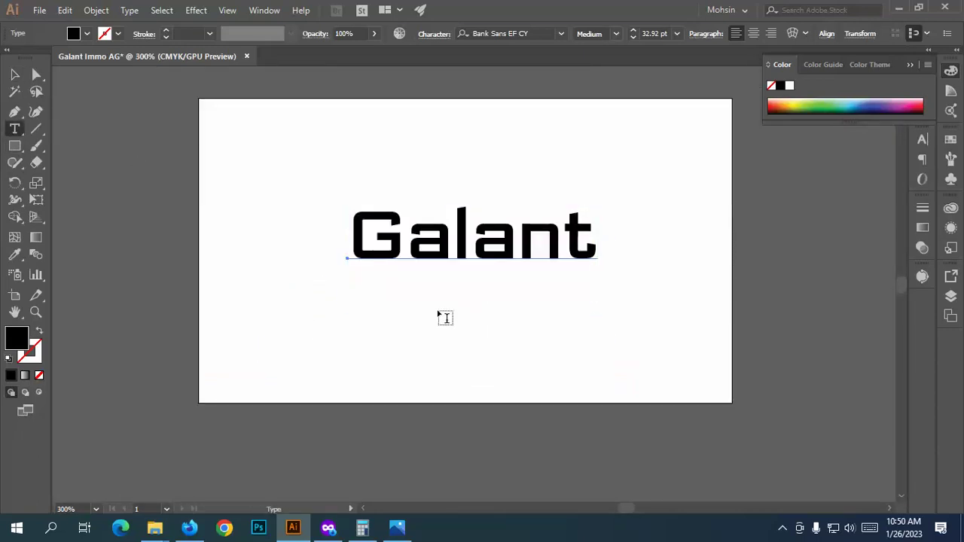
click(16, 74)
drag(525, 282, 470, 326)
key(t)
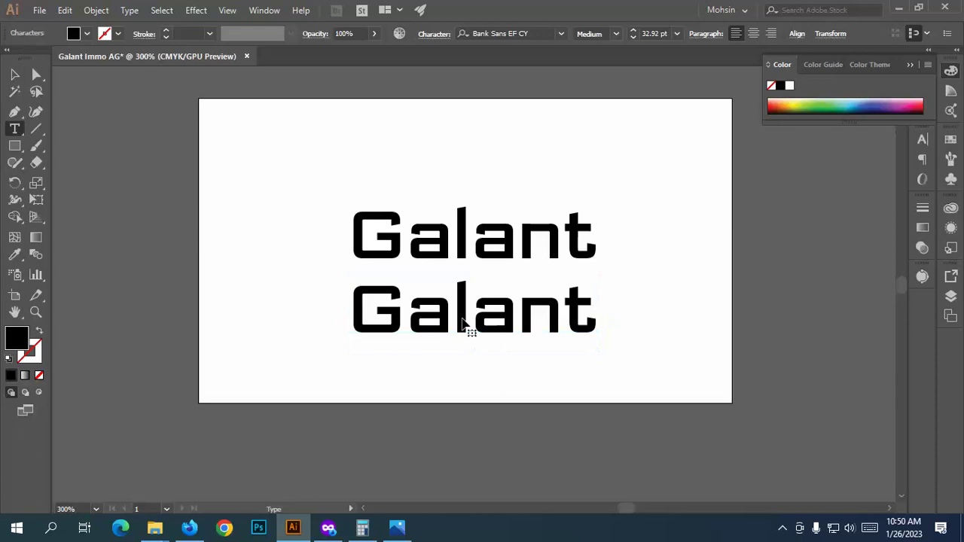
double_click(464, 324)
key(ctrl+v)
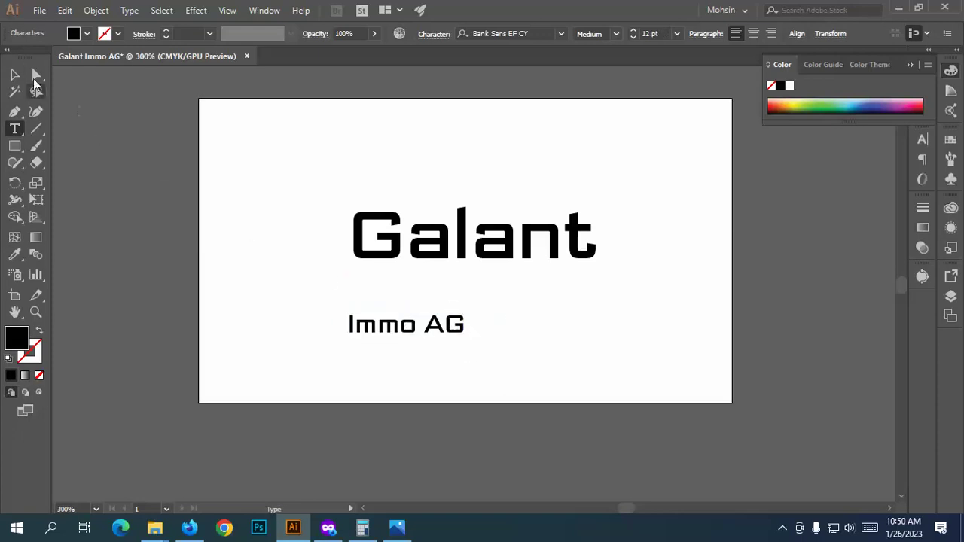
click(14, 74)
drag(435, 337, 438, 299)
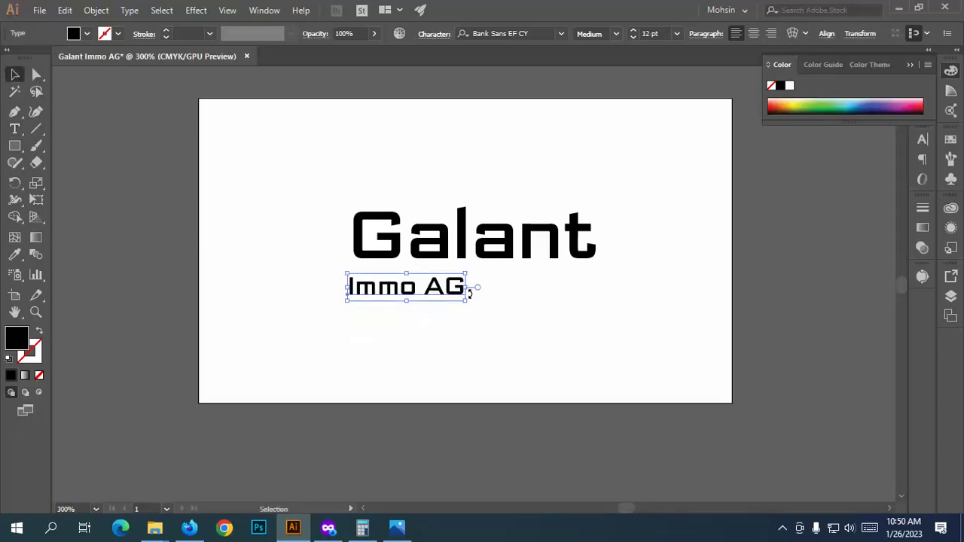
Step: Set the "Immo AG" text to All Caps and line it up under the left edge of the "Galant" lettering
scroll(471, 293, up, 10)
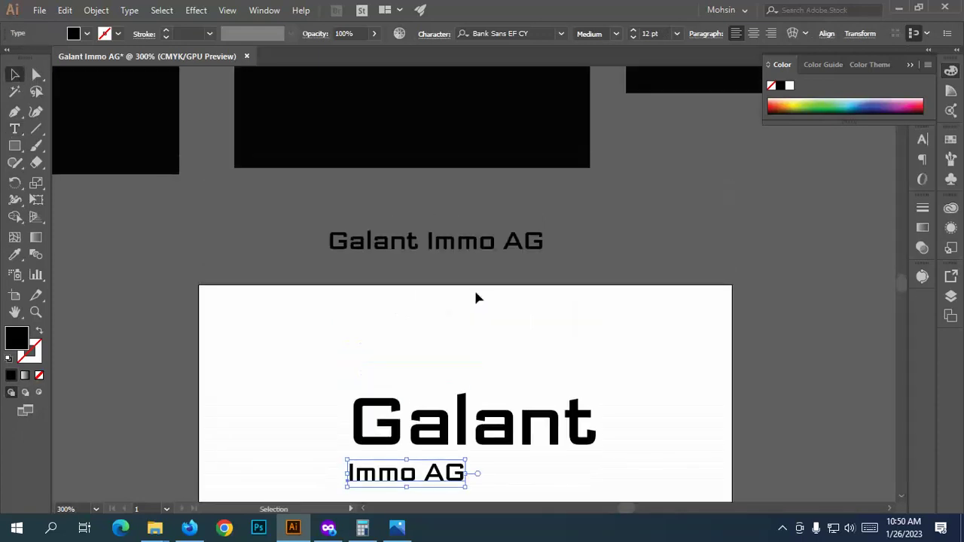
scroll(476, 293, down, 5)
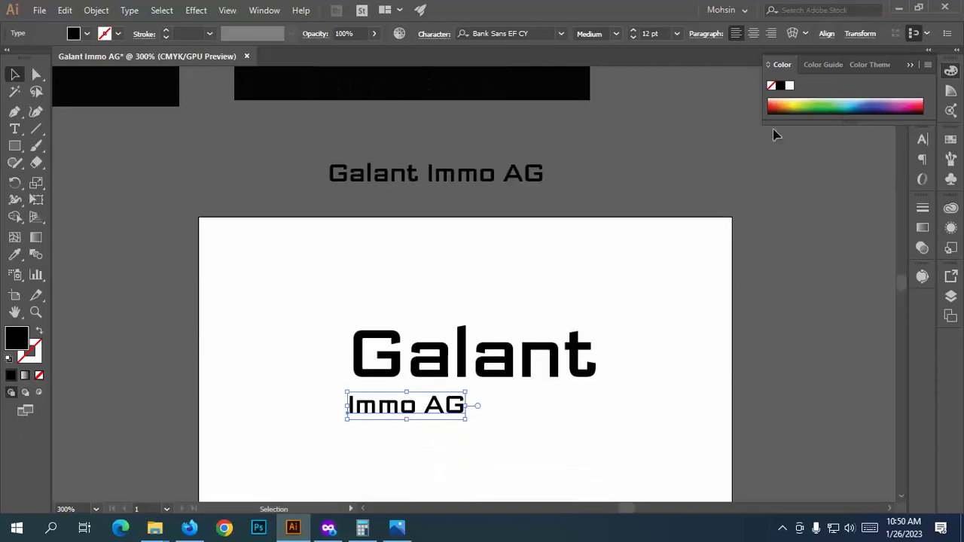
click(923, 139)
click(900, 133)
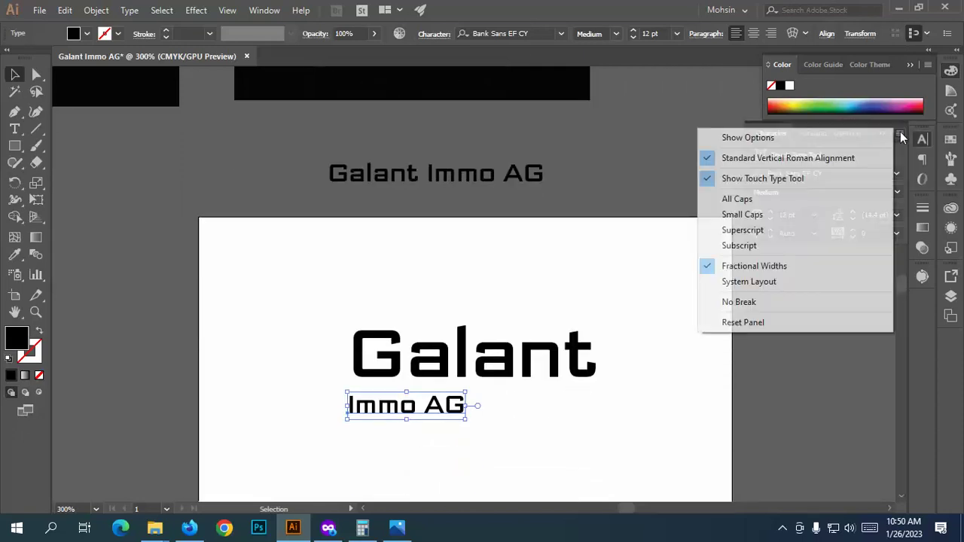
click(756, 199)
drag(472, 412, 478, 404)
scroll(263, 186, down, 4)
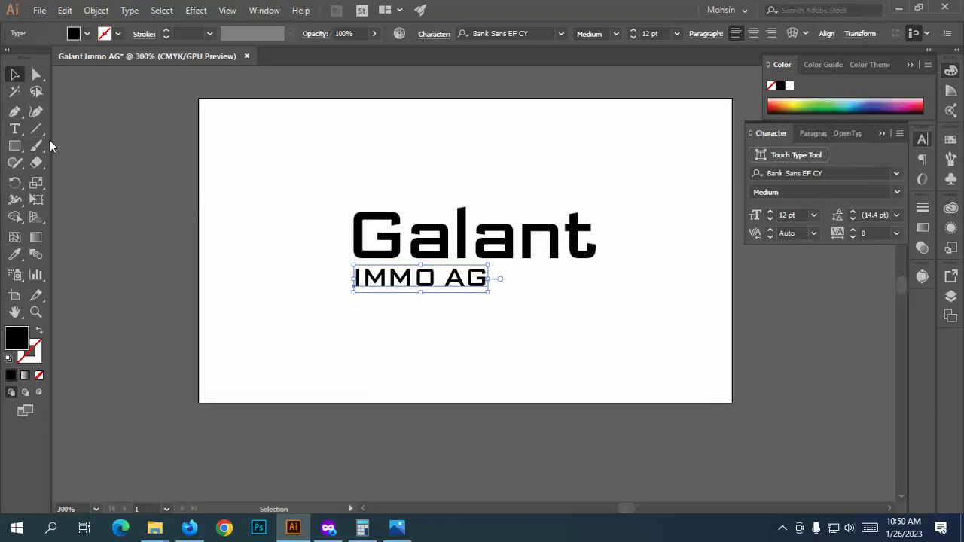
Step: Show the rulers and place vertical guides at the left and right edges of the "Galant" lettering
key(ctrl+e)
key(ctrl+r)
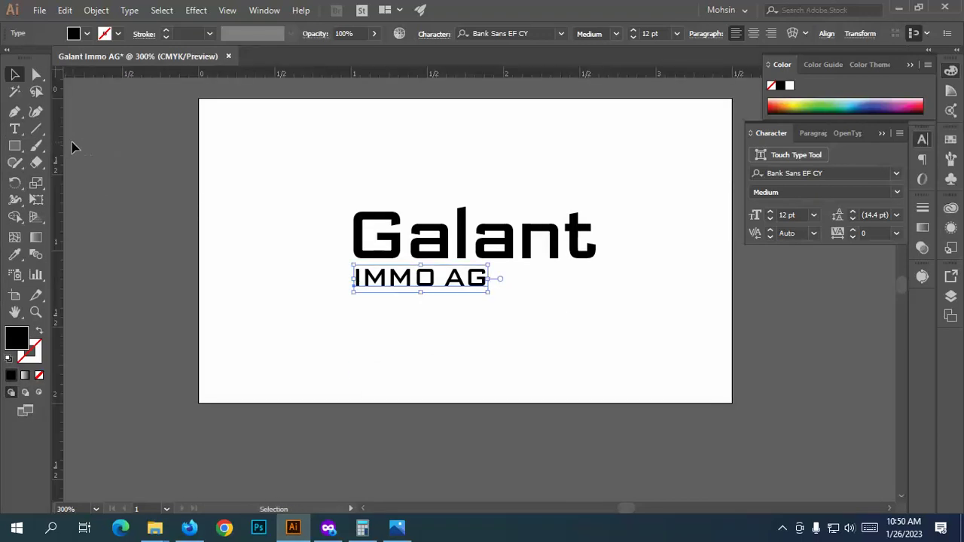
drag(58, 149, 353, 232)
drag(63, 162, 597, 241)
scroll(541, 303, up, 5)
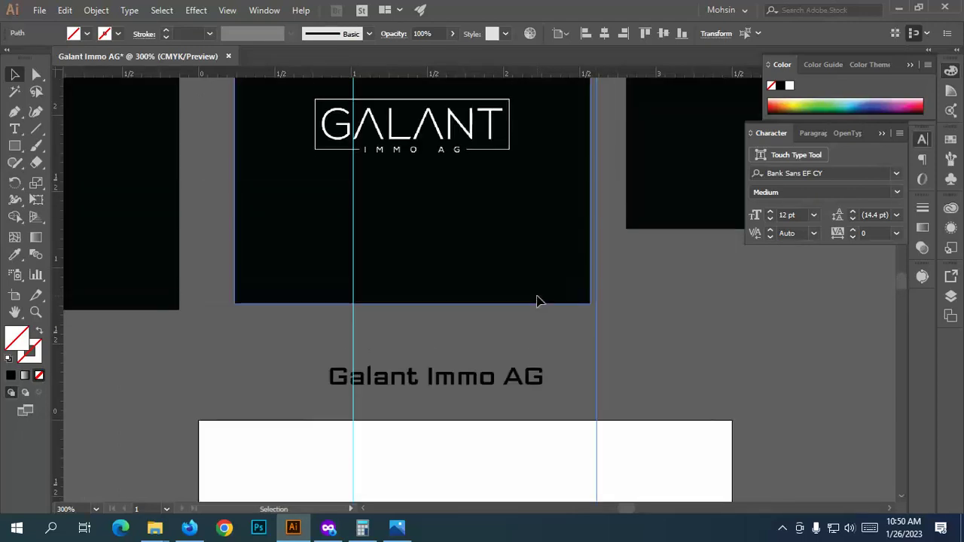
scroll(538, 298, down, 5)
Step: Try widening the "IMMO AG" line toward the guides with tracking of 300 and 600
click(496, 240)
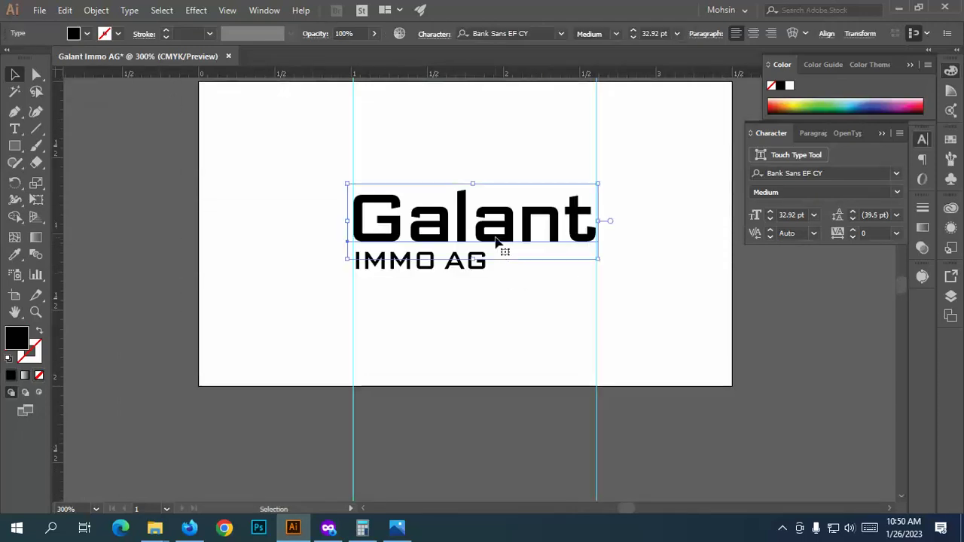
click(482, 270)
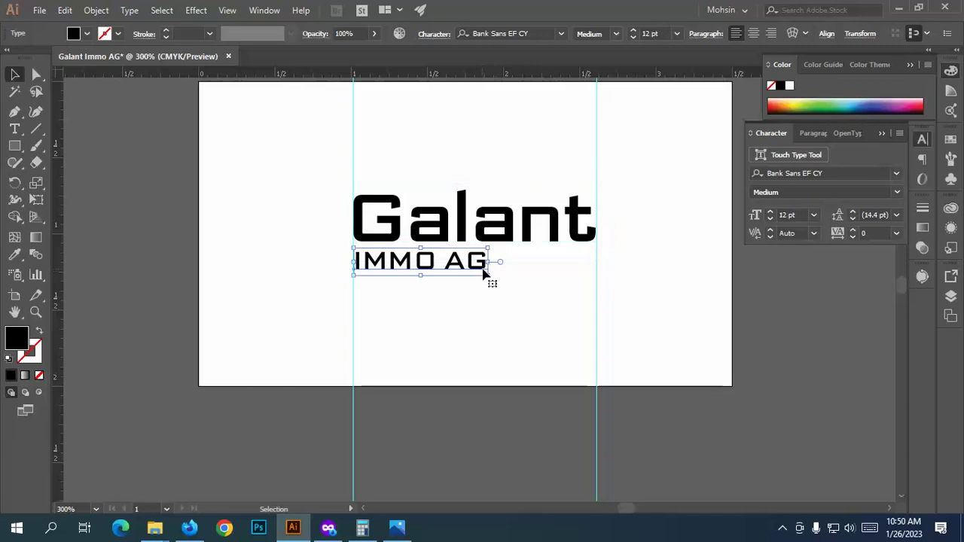
click(885, 234)
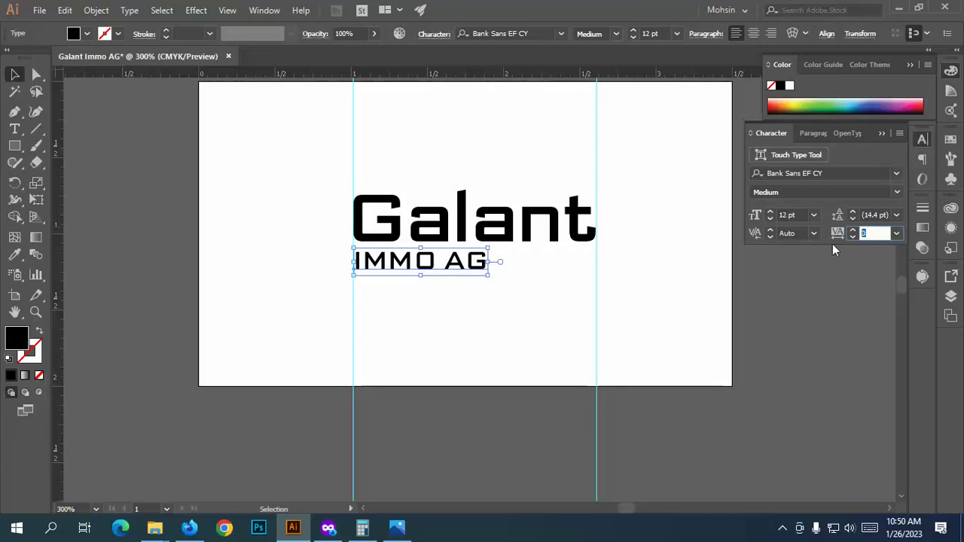
text(300)
key(Return)
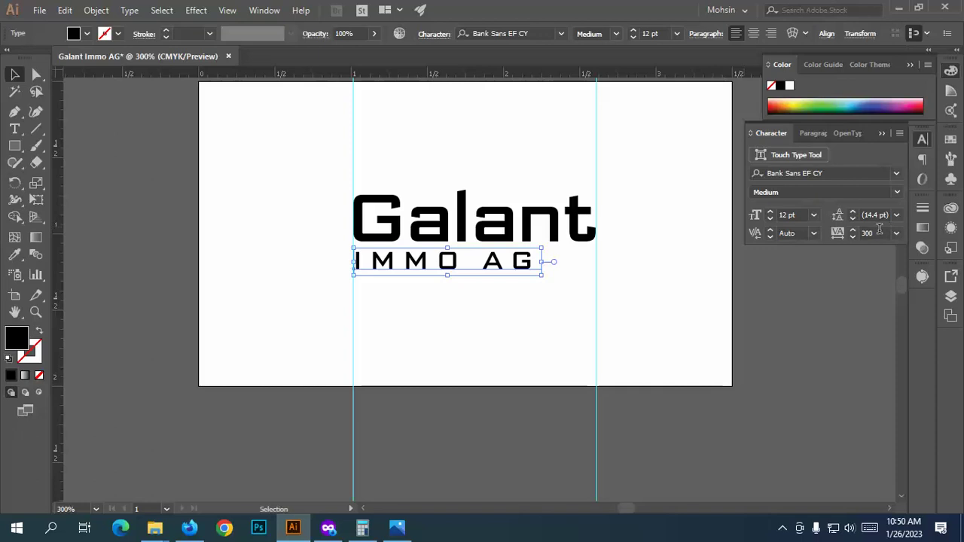
click(879, 231)
text(6)
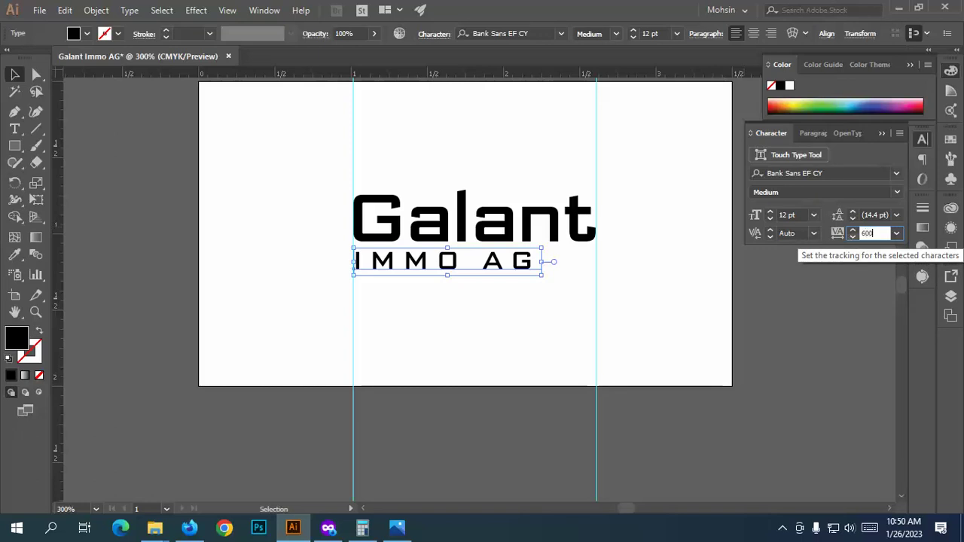
text(00)
key(Return)
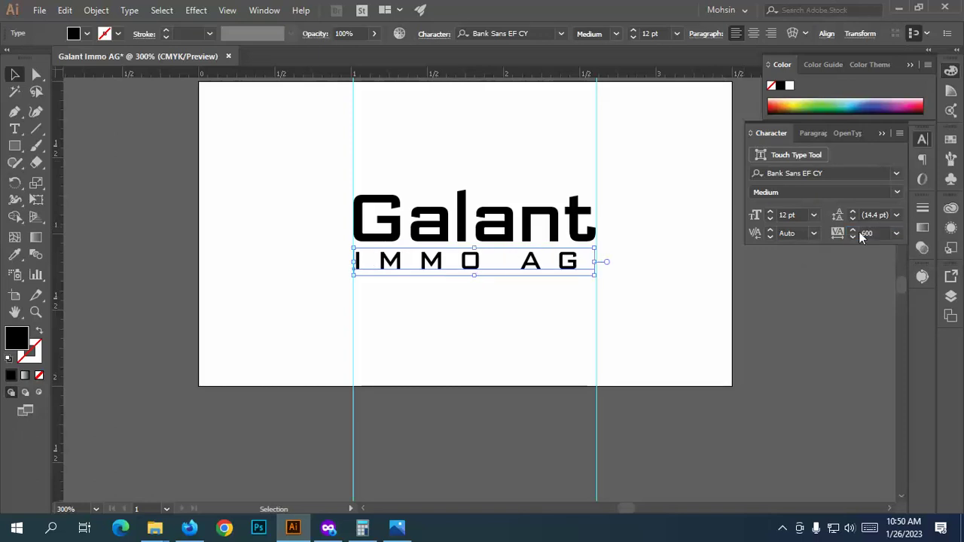
Step: Try raising the "IMMO AG" tracking in small increments to 664 and compare it with the reference logo
click(854, 230)
click(854, 230)
click(853, 230)
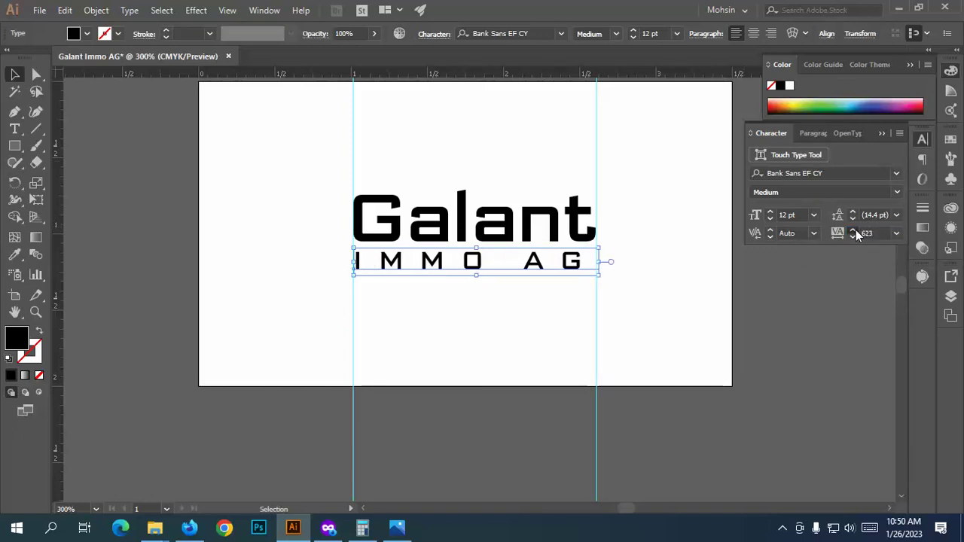
click(853, 230)
click(854, 229)
click(854, 230)
click(854, 230)
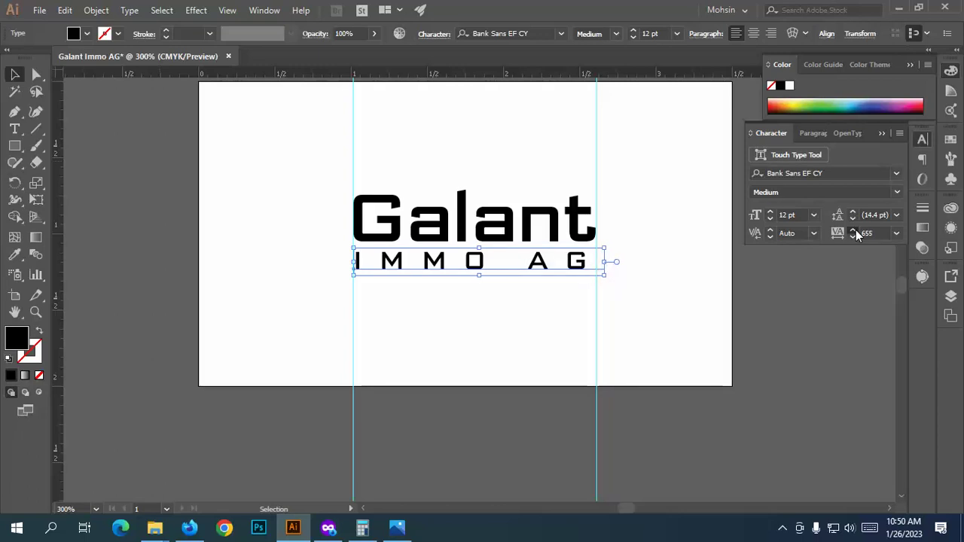
click(853, 230)
click(853, 230)
scroll(574, 234, up, 5)
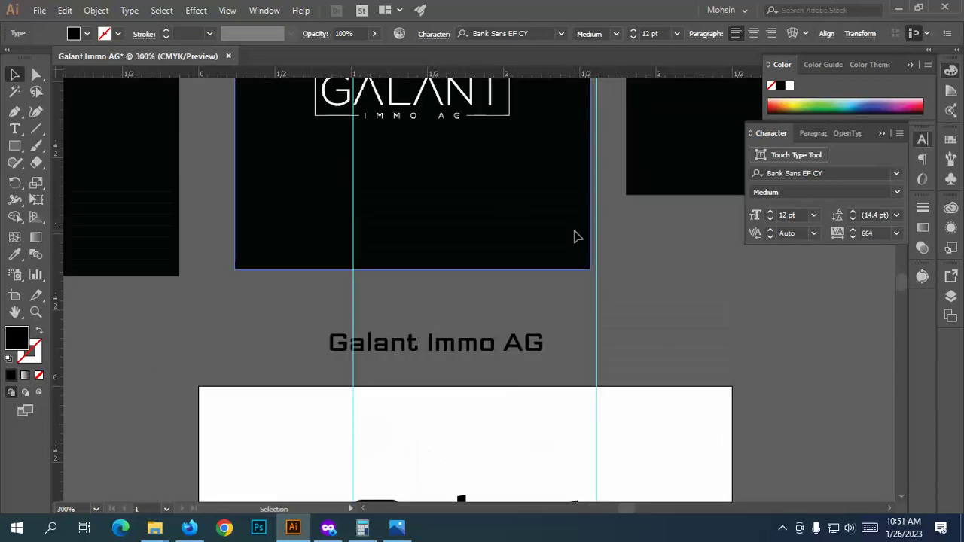
scroll(577, 236, down, 5)
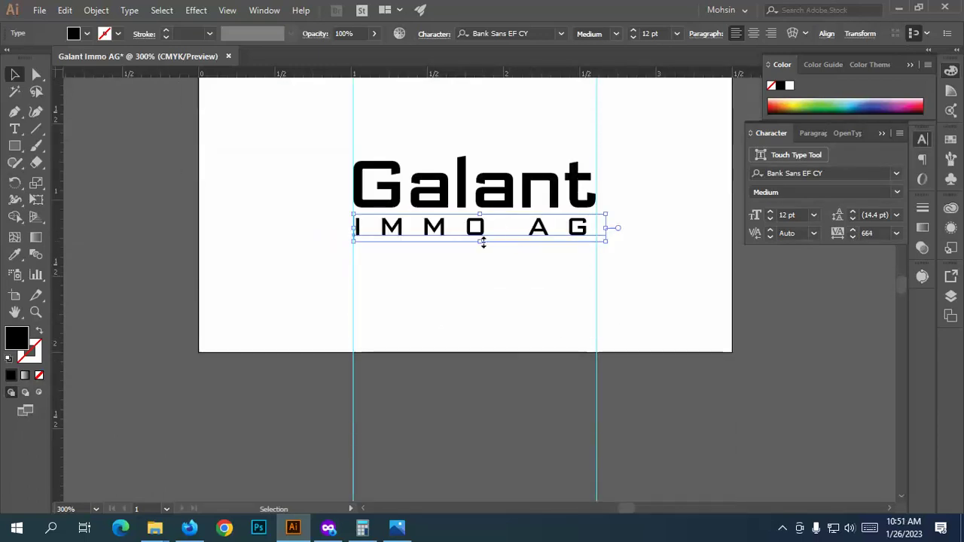
Step: Set the tracking of the "IMMO AG" text to 200
click(841, 232)
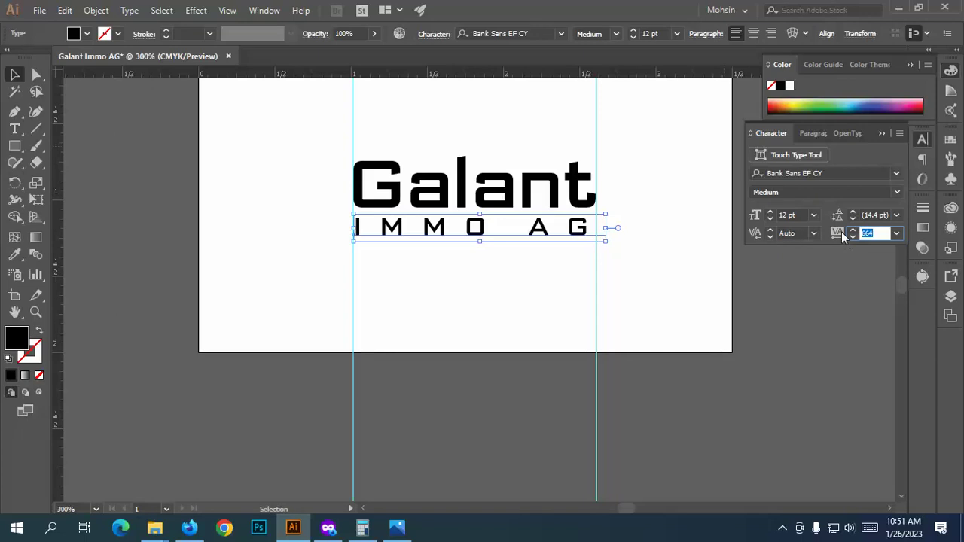
text(200)
key(Return)
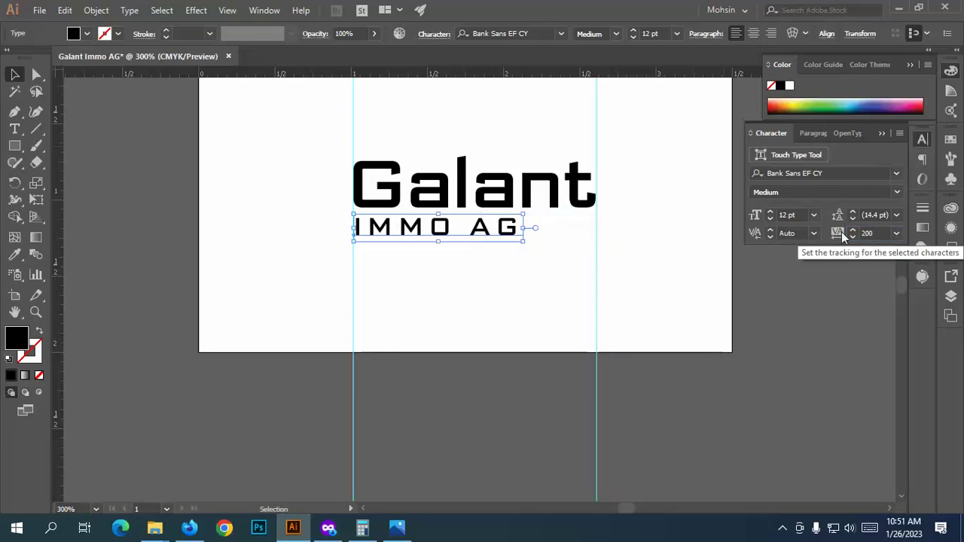
Step: Move "IMMO AG" roughly to the centre beneath "Galant" and scale it down to about 9.44 pt
drag(502, 227, 529, 229)
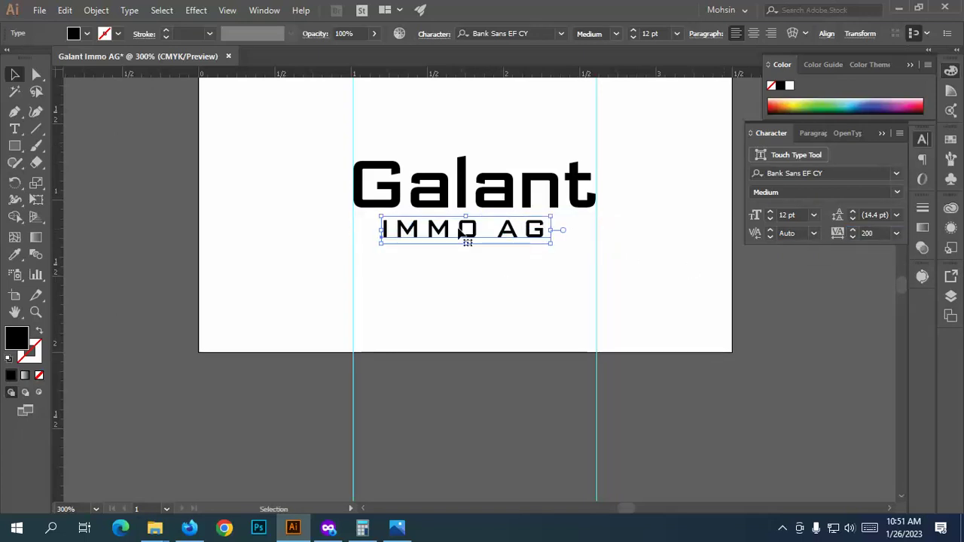
drag(467, 243, 467, 238)
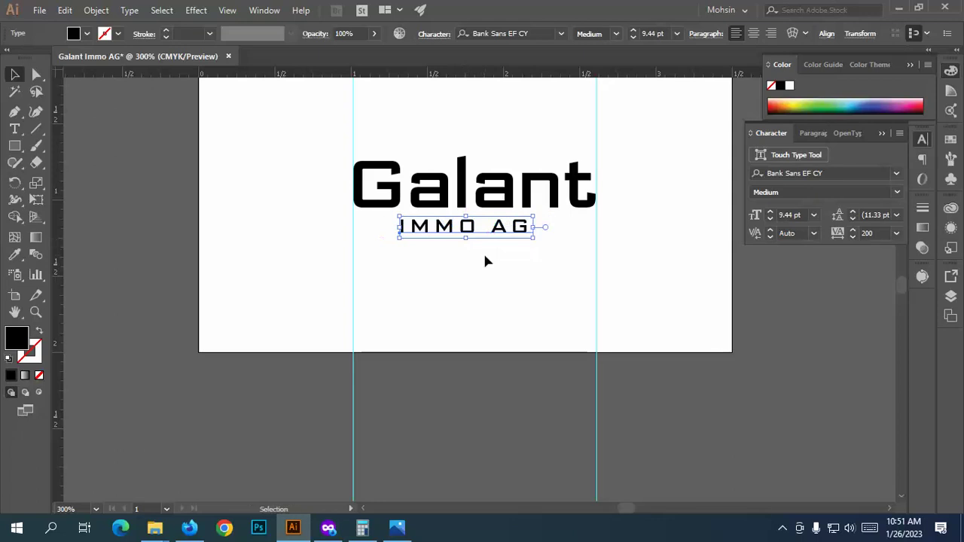
click(485, 260)
Step: Select "Galant" and "IMMO AG" together and align them to the horizontal centre of the artboard
scroll(486, 261, up, 3)
scroll(485, 261, right, 2)
drag(430, 319, 447, 320)
drag(444, 327, 725, 162)
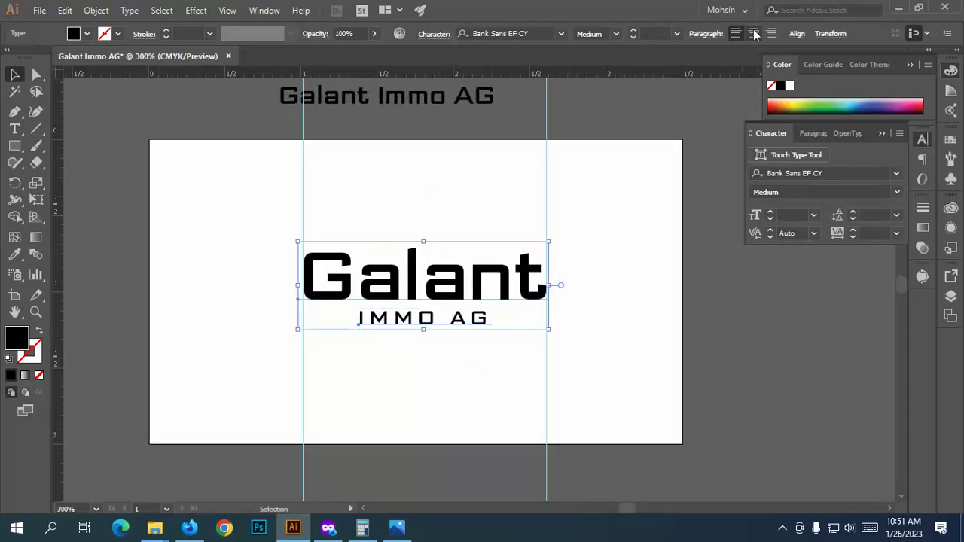
click(797, 33)
click(680, 71)
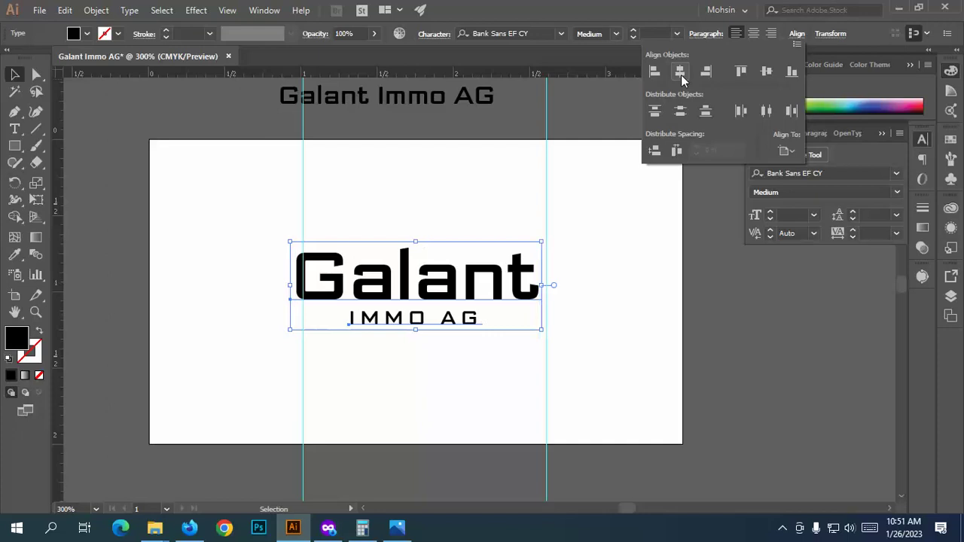
click(485, 379)
click(452, 350)
Step: Duplicate both logo text lines and place the copy outside the artboard, beyond its upper-right corner
drag(480, 367, 420, 250)
drag(458, 287, 726, 286)
scroll(710, 366, up, 2)
drag(708, 366, 651, 162)
scroll(465, 291, down, 3)
click(442, 294)
right_click(445, 300)
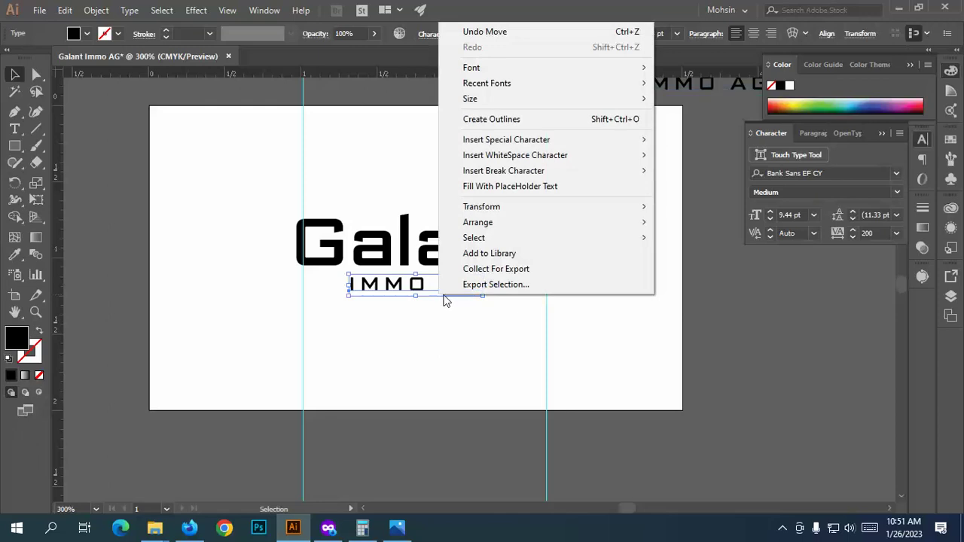
click(405, 324)
Step: Duplicate "Galant" and "IMMO AG" together straight across to the artboard's right edge, level with the originals
click(455, 249)
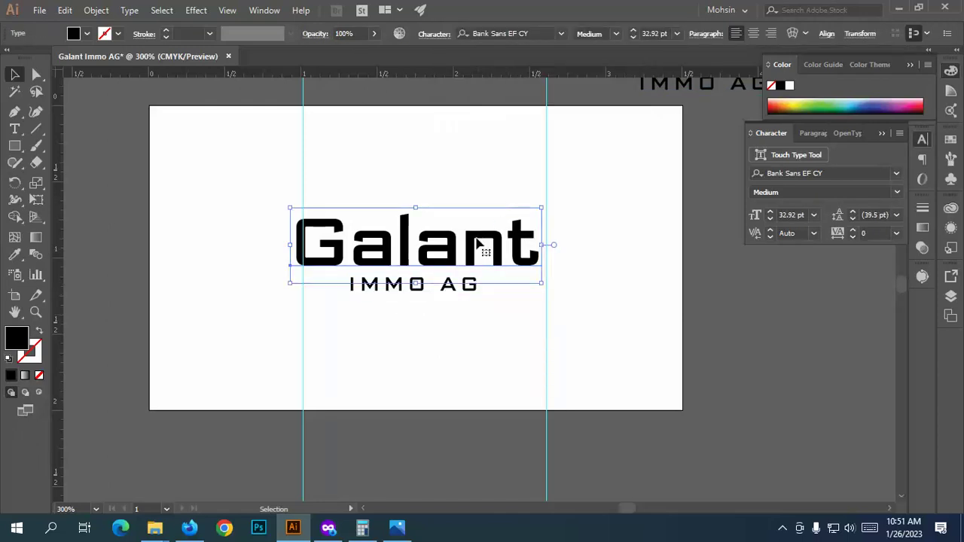
shift+click(422, 286)
drag(405, 259, 756, 287)
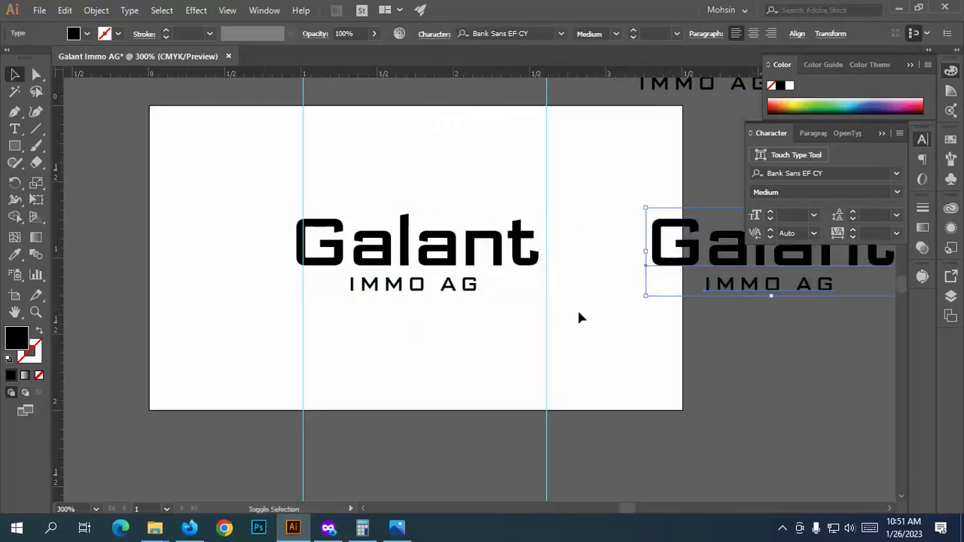
Step: Change the "Galant" text line inside the artboard to all capitals
drag(493, 334, 425, 293)
click(445, 321)
click(439, 292)
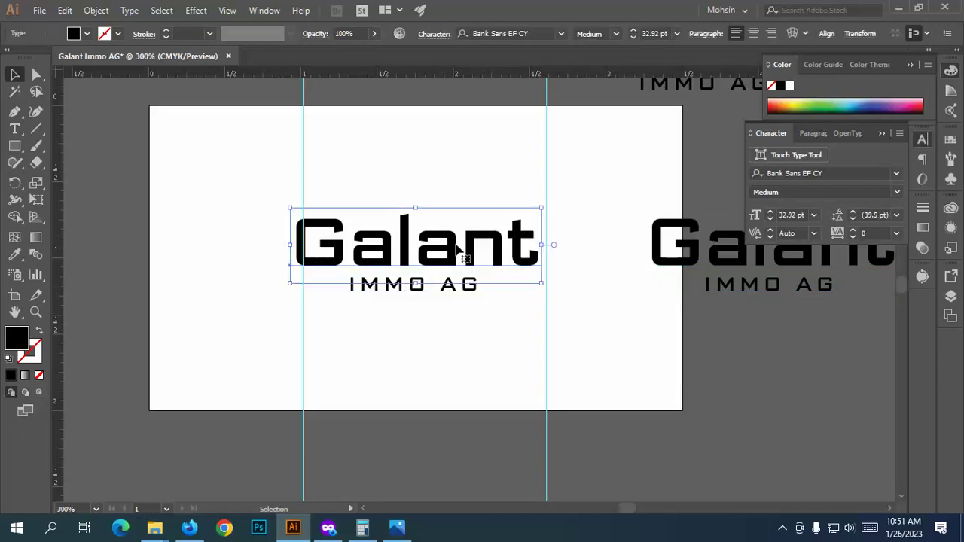
click(899, 132)
click(776, 201)
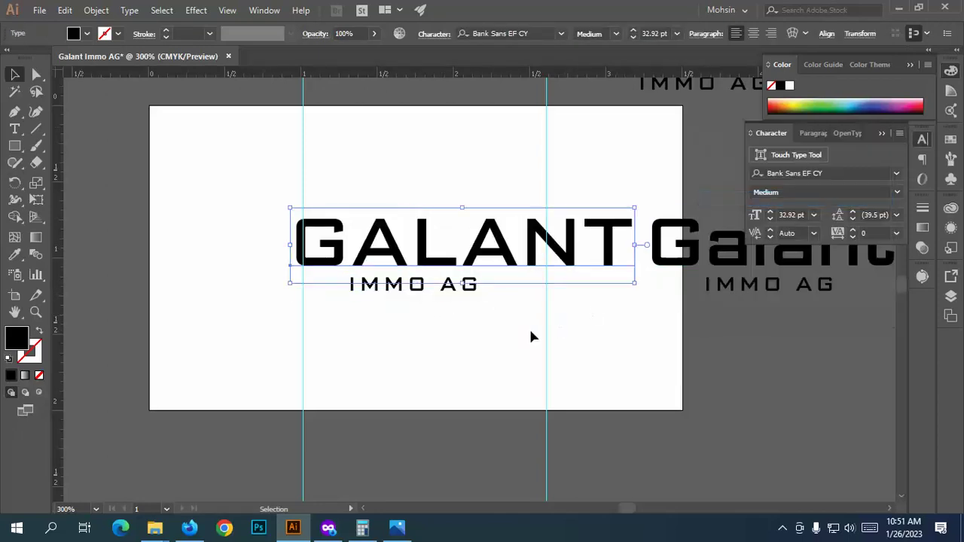
Step: Convert "GALANT" and "IMMO AG" to outlines and align both to the horizontal centre of the artboard
click(529, 312)
click(470, 298)
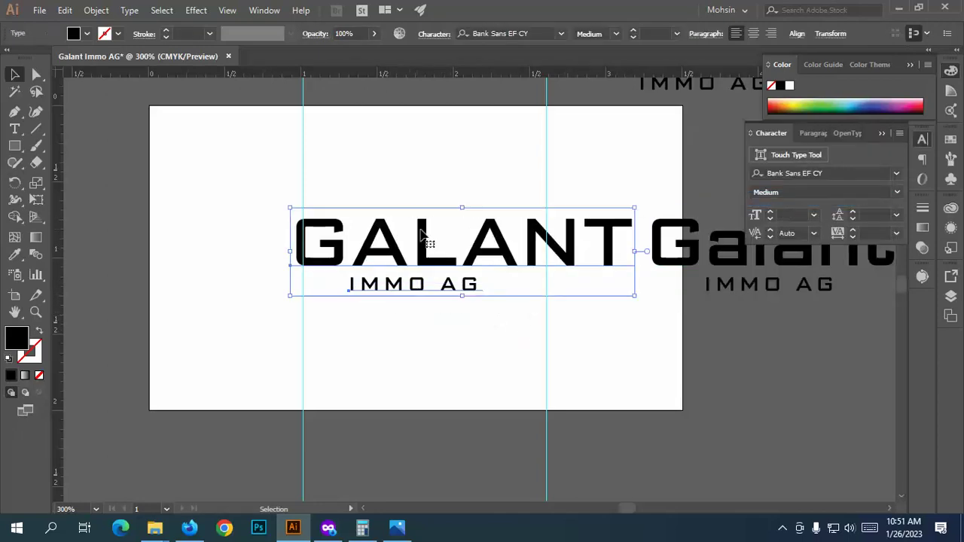
click(458, 321)
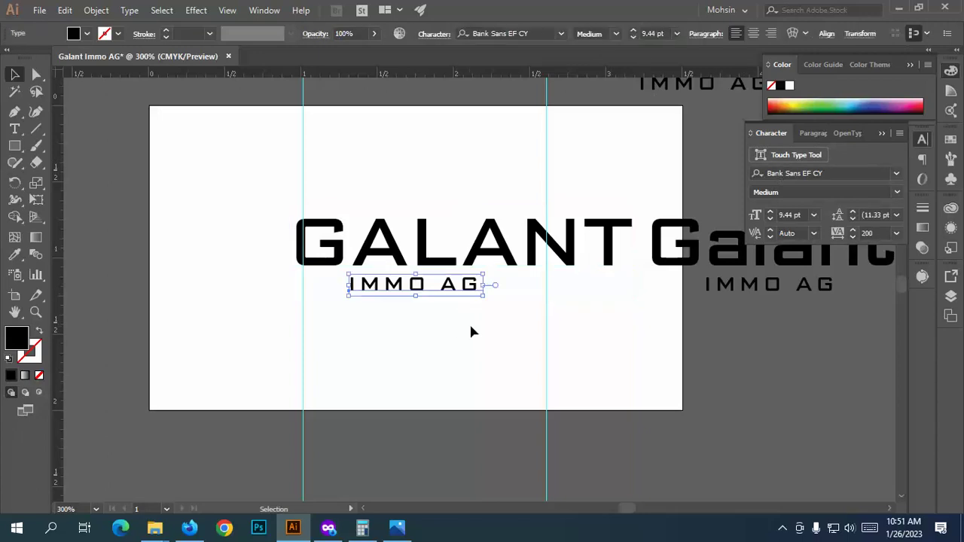
click(459, 243)
right_click(459, 240)
click(486, 338)
click(482, 316)
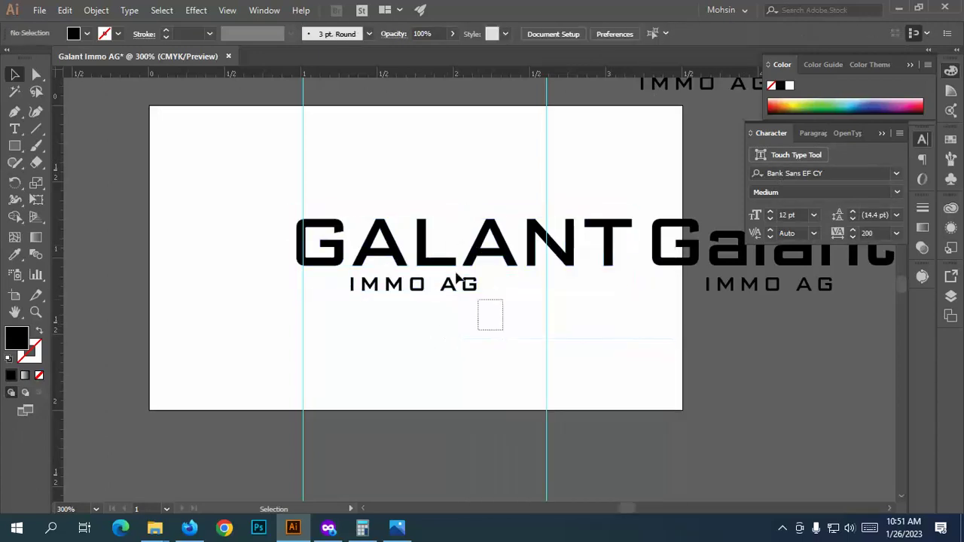
click(452, 252)
click(604, 33)
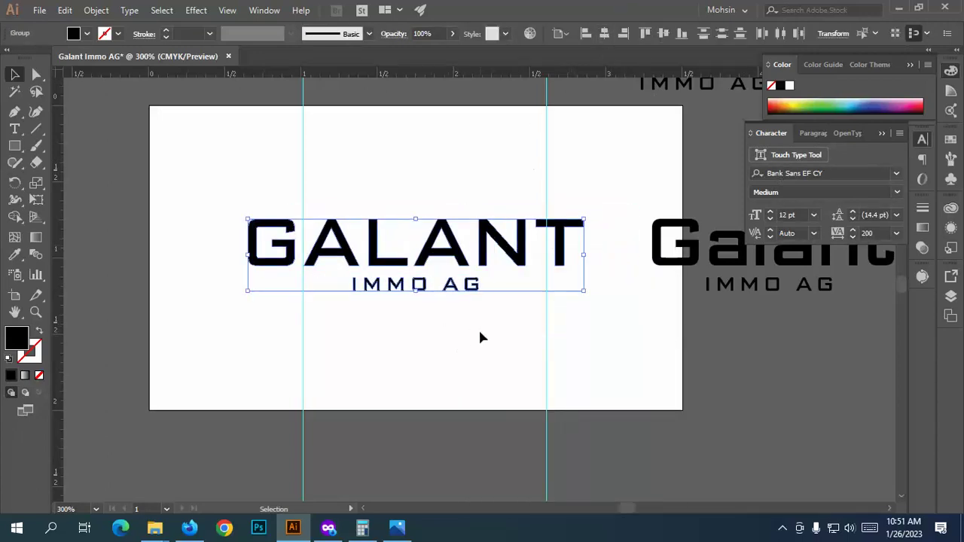
Step: Try to reduce the height of the outlined "GALANT", and undo the edits back to the live text
click(480, 332)
key(ctrl+minus)
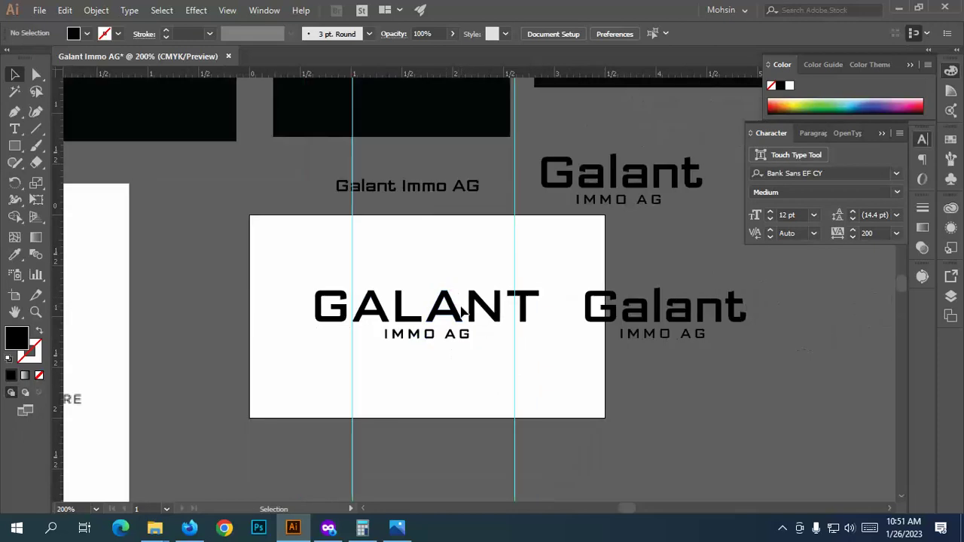
scroll(462, 311, up, 3)
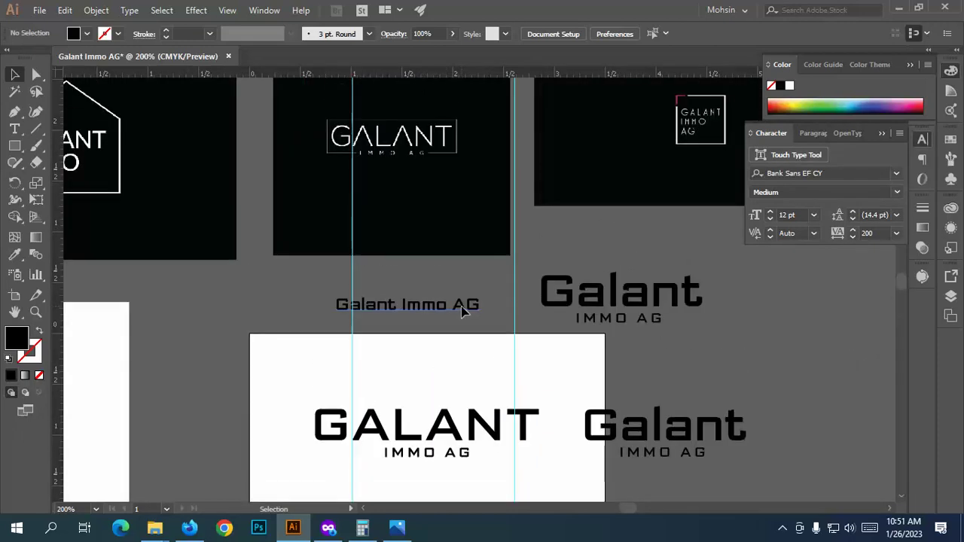
scroll(462, 311, down, 1)
scroll(462, 314, up, 4)
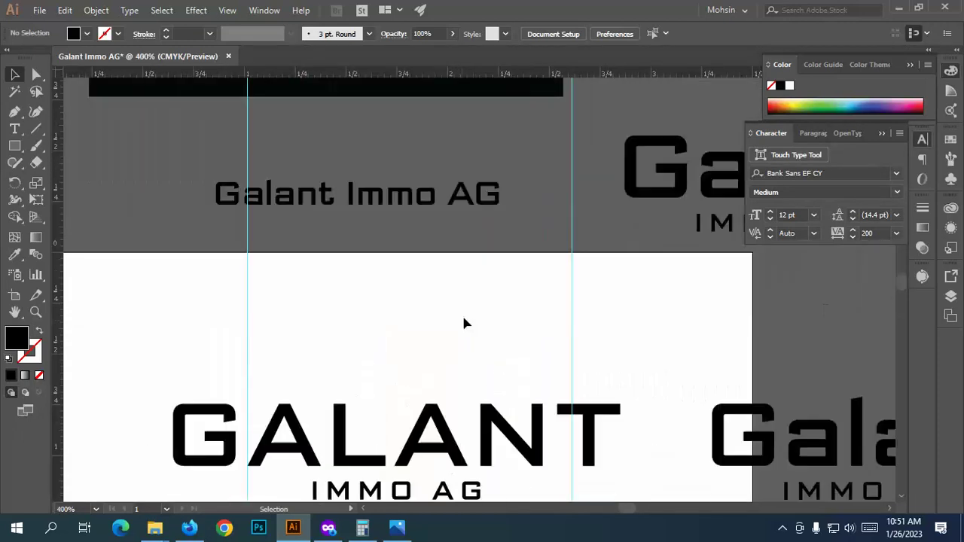
click(437, 300)
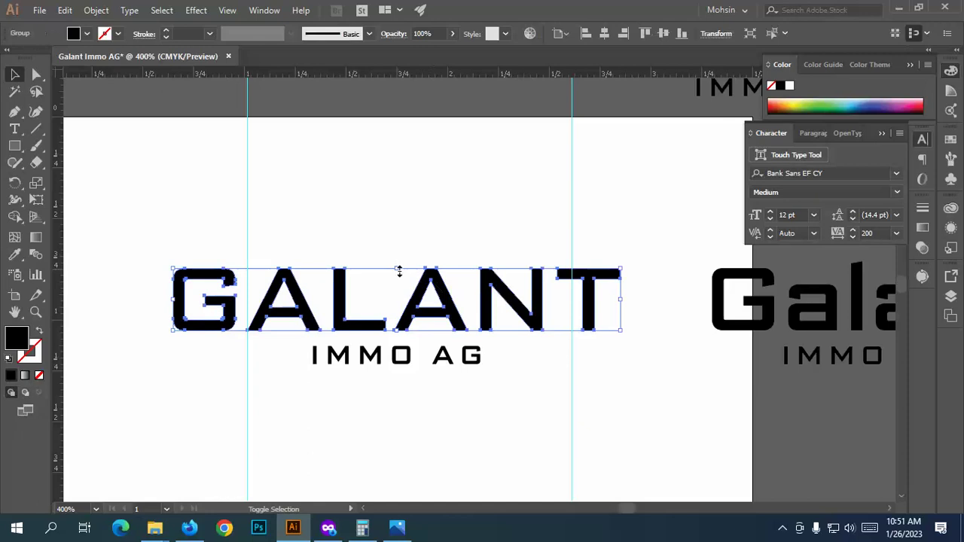
drag(399, 272, 401, 283)
key(ctrl+z)
key(ctrl+z)
key(ctrl+z)
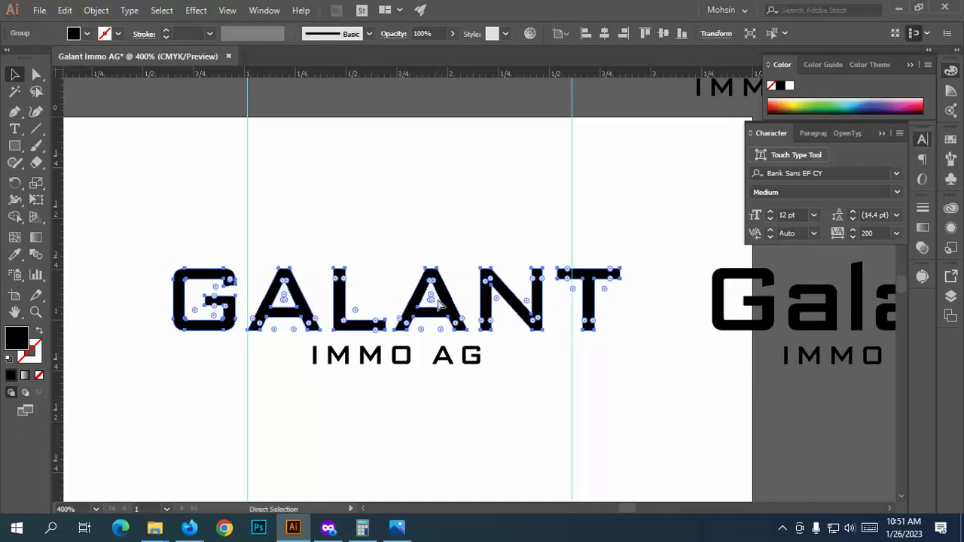
key(v)
click(429, 391)
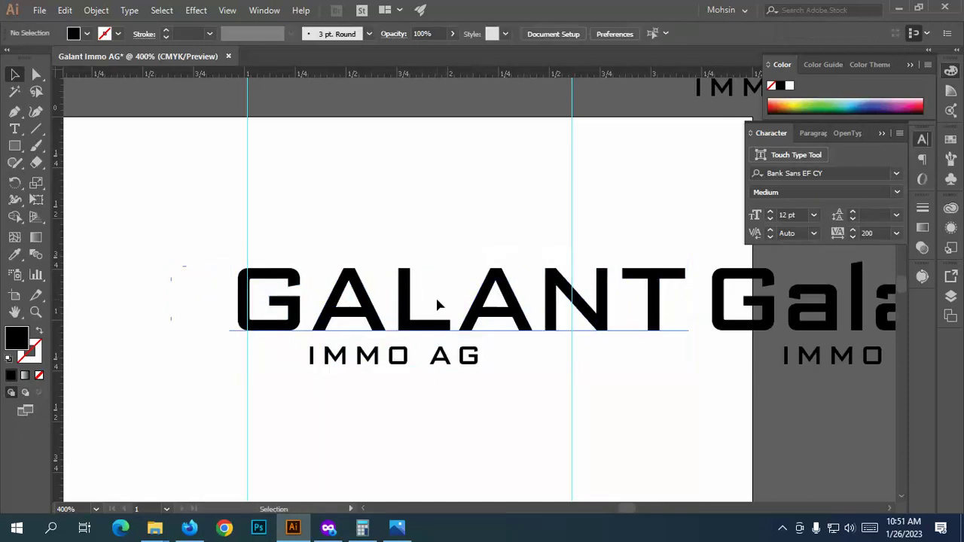
Step: Set the font style of both "GALANT" and "IMMO AG" on the artboard to Bold
click(435, 294)
click(616, 34)
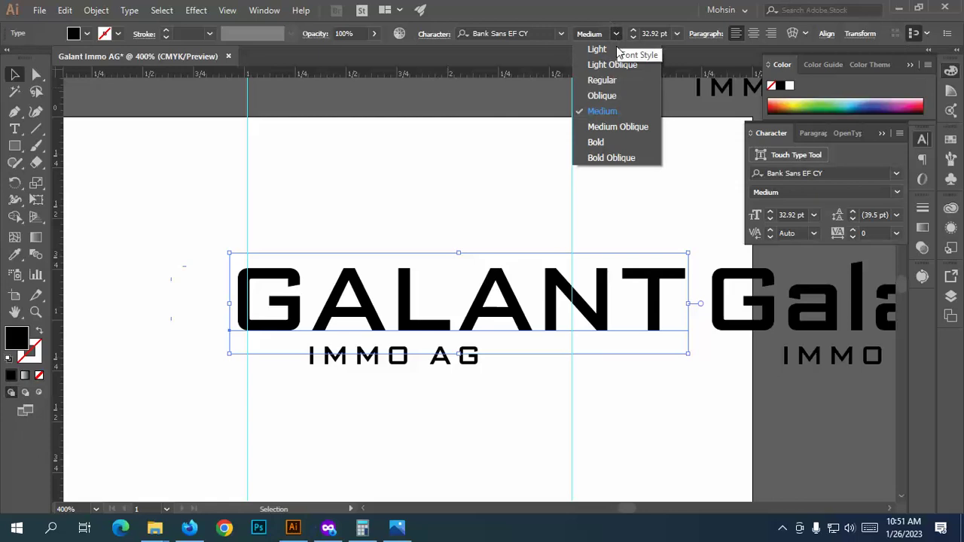
click(609, 142)
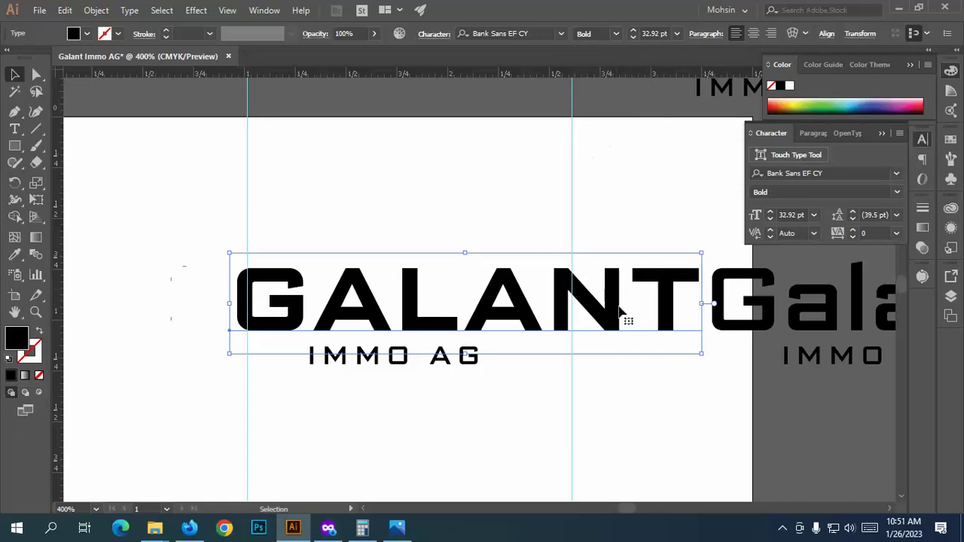
click(615, 34)
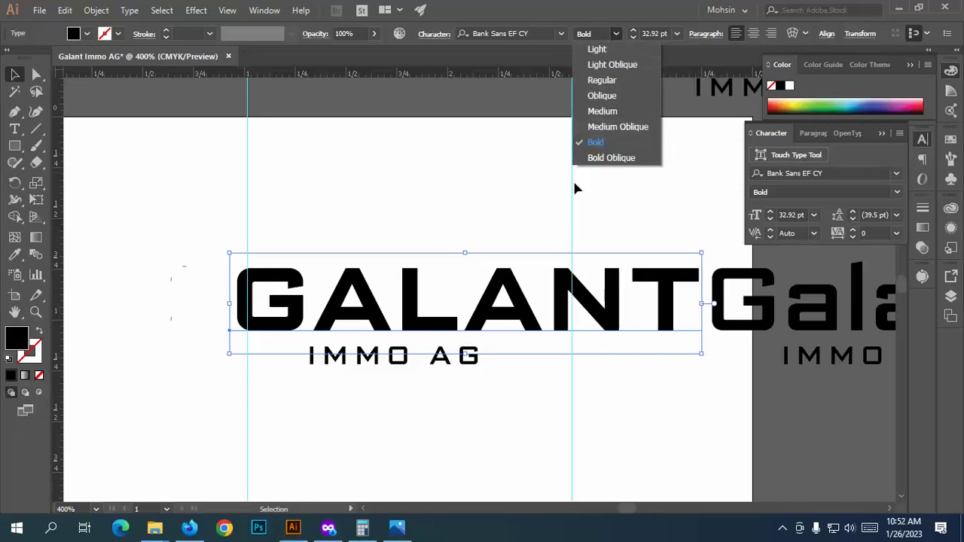
click(452, 371)
click(454, 368)
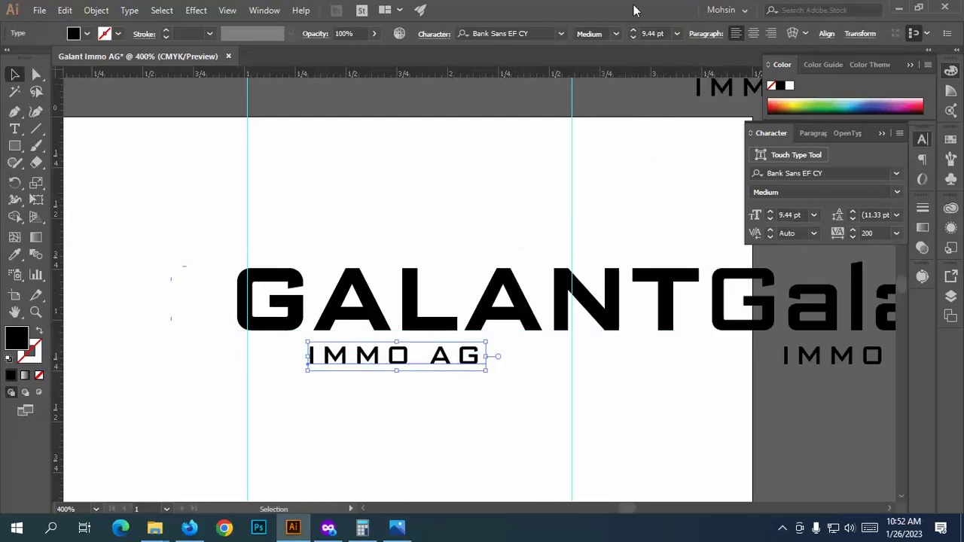
click(616, 34)
click(602, 143)
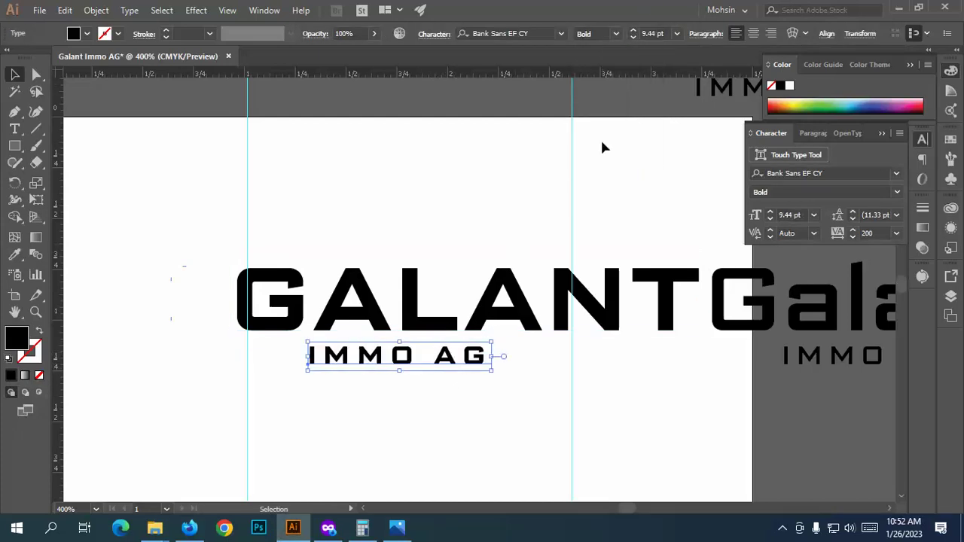
Step: Select the bold "GALANT" and "IMMO AG" together and align them to the horizontal centre of the artboard
scroll(422, 324, down, 2)
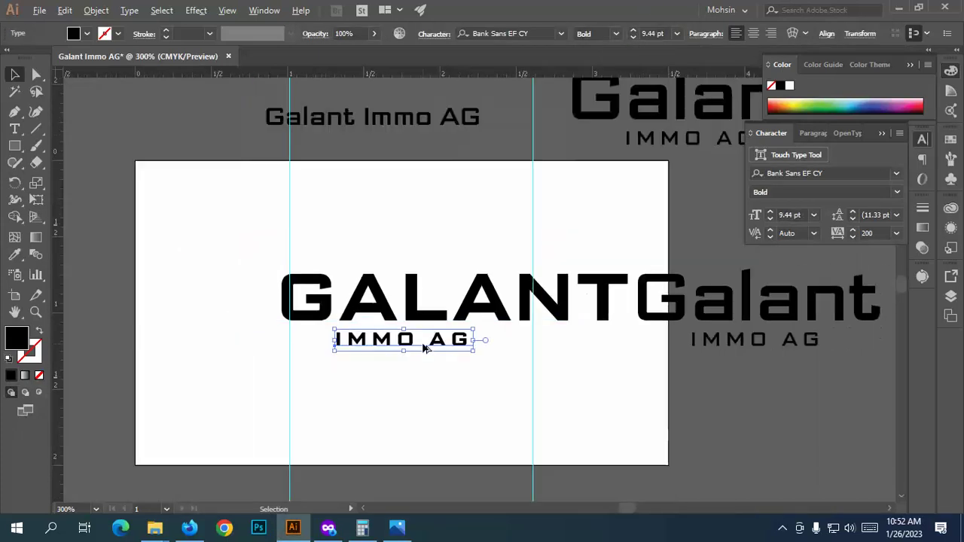
click(445, 400)
drag(444, 400, 405, 279)
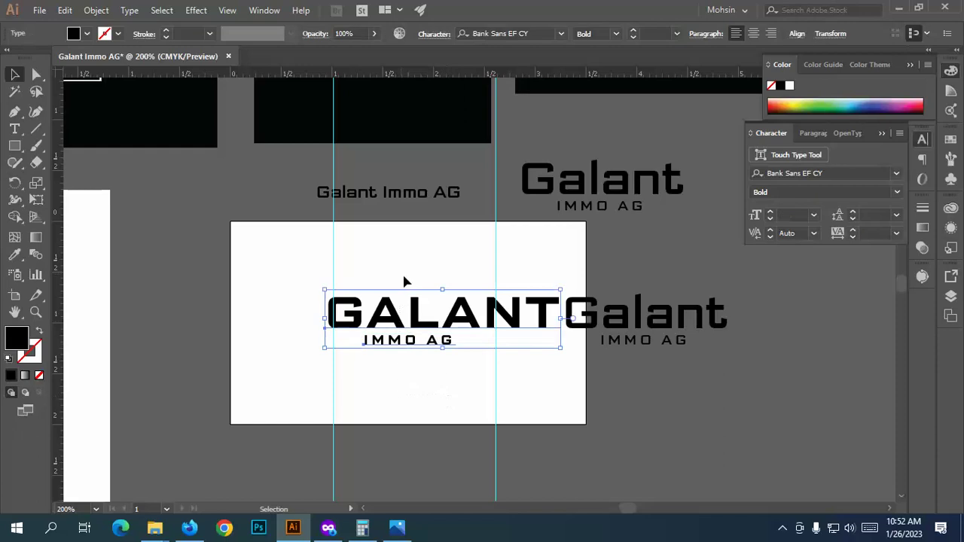
click(797, 34)
click(686, 70)
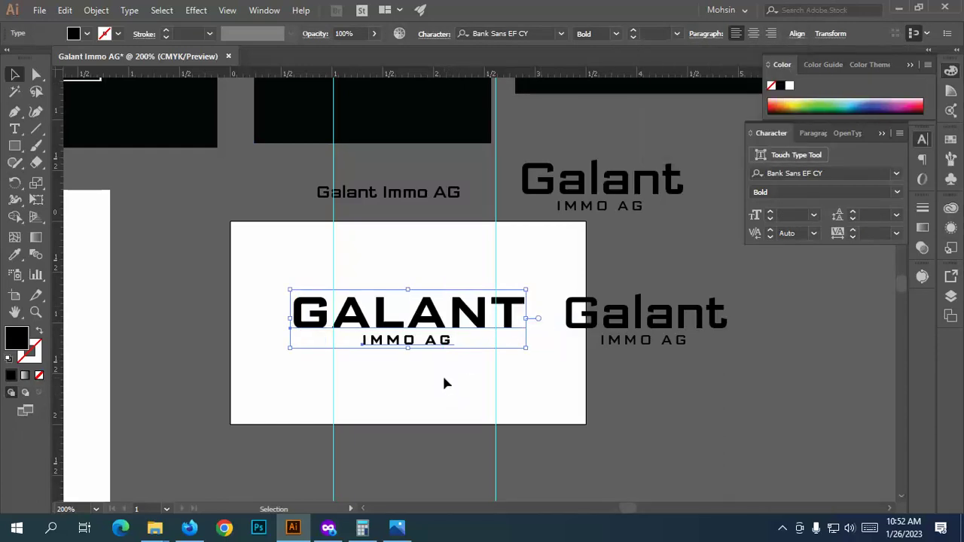
Step: Convert the bold "GALANT" and "IMMO AG" to outlines and centre the outlined lines horizontally on the artboard
drag(445, 377, 406, 309)
right_click(413, 310)
click(477, 144)
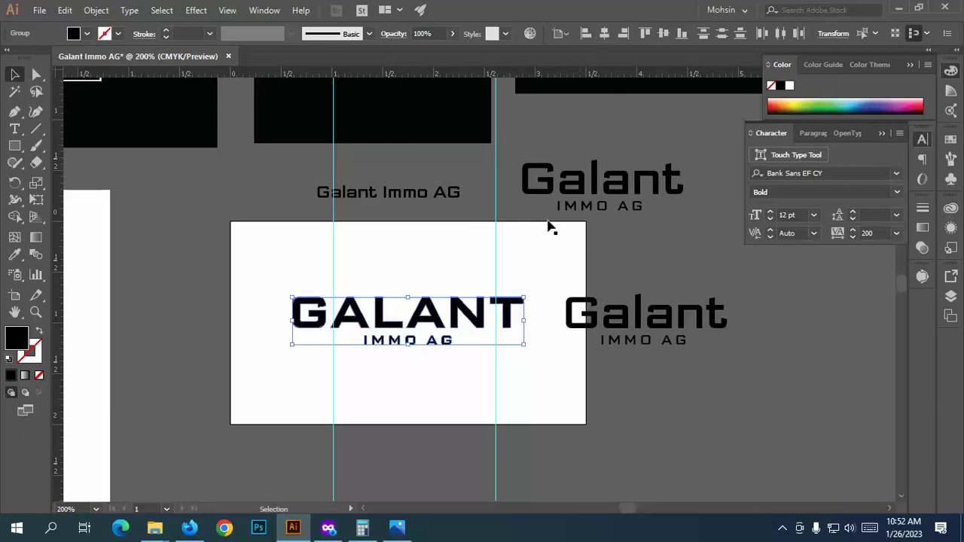
click(430, 407)
Step: Compare the outlined logo with the reference GALANT logos on the black backgrounds above the artboard
scroll(430, 412, up, 7)
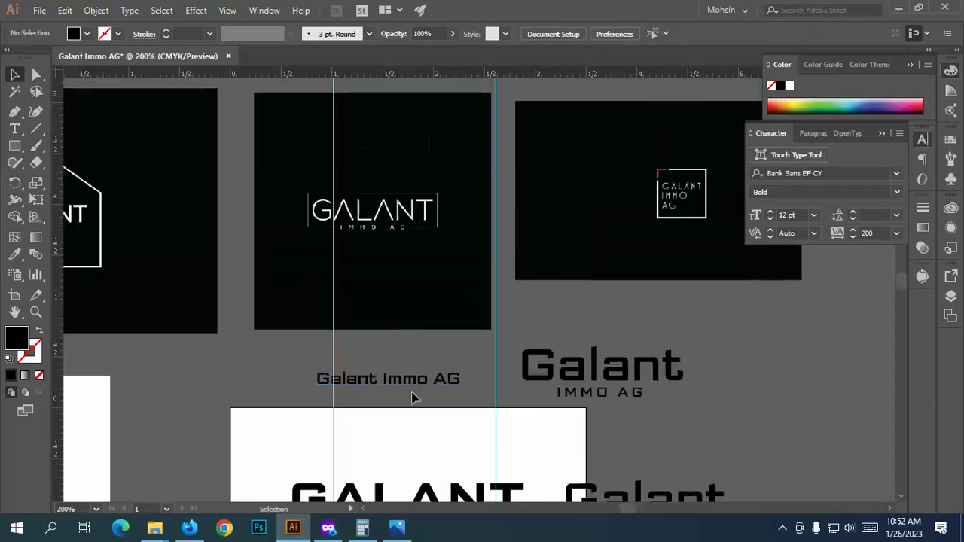
scroll(383, 290, down, 5)
scroll(394, 383, up, 4)
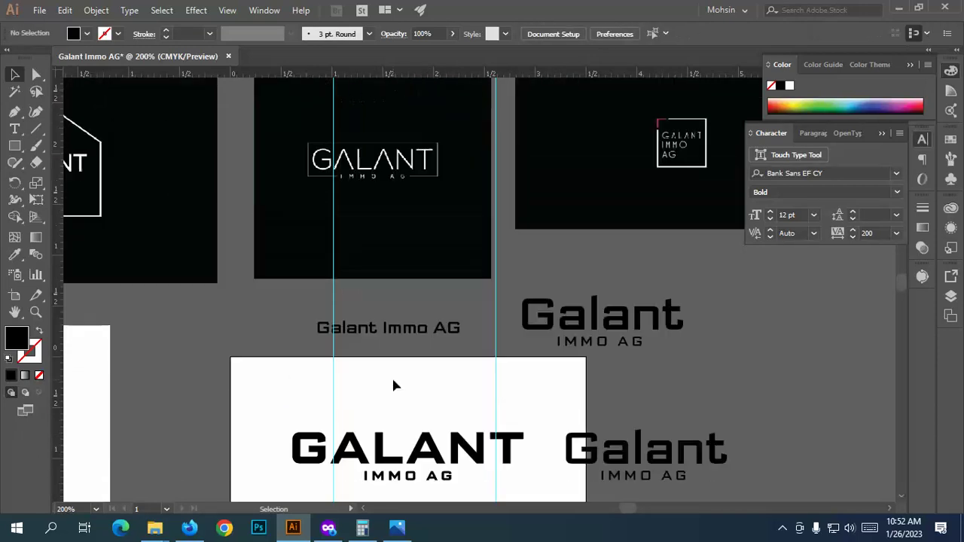
scroll(358, 217, down, 3)
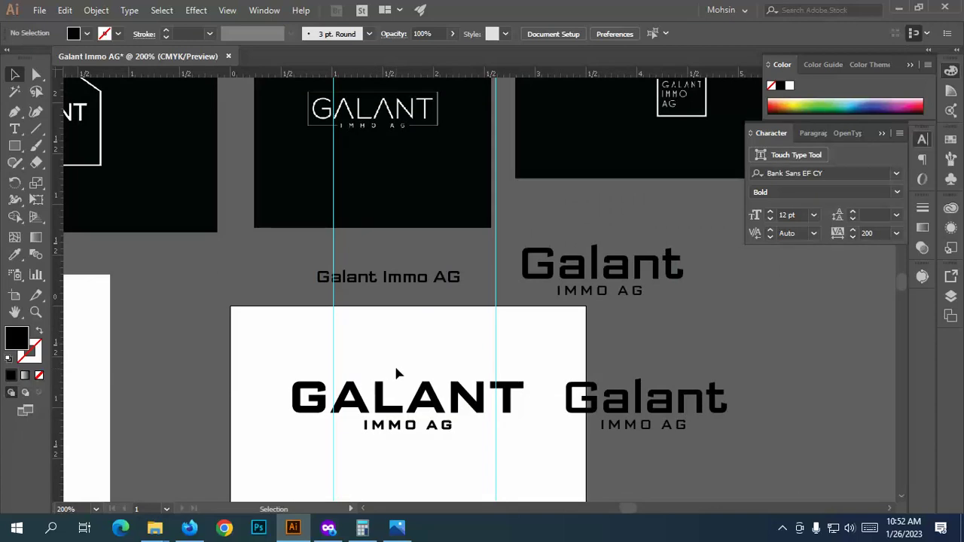
scroll(394, 369, up, 2)
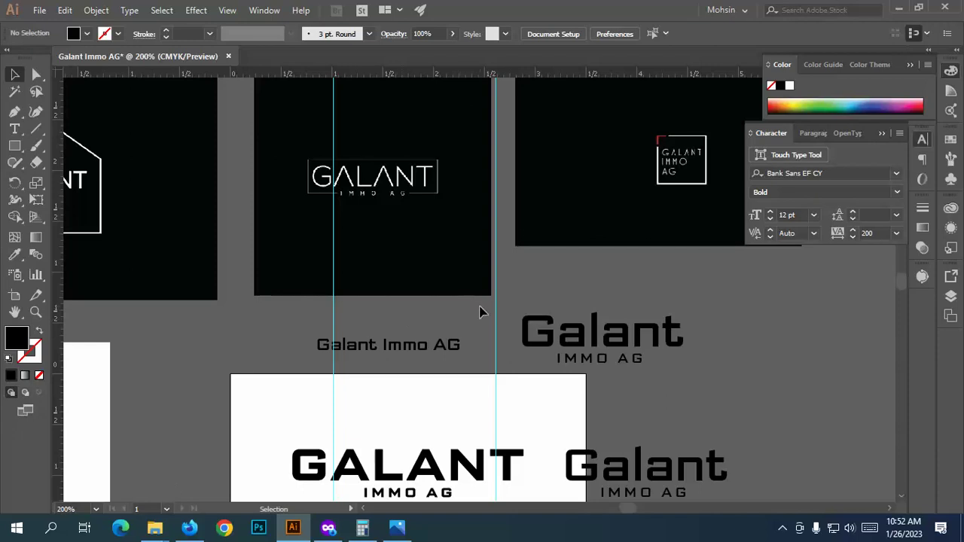
Step: Switch to the browser and review the Freelancer logo contests, examining the winning DenCom real estate entry at full size
click(189, 528)
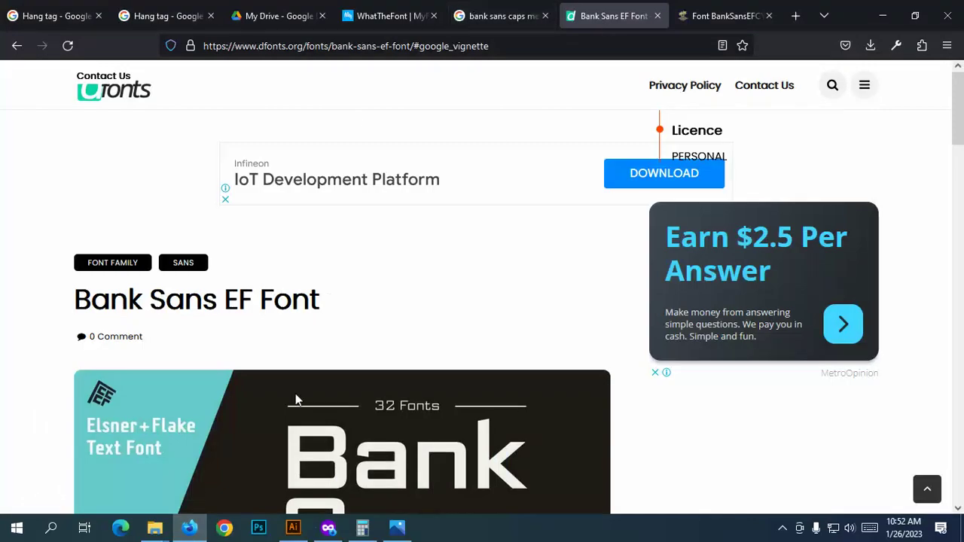
click(329, 527)
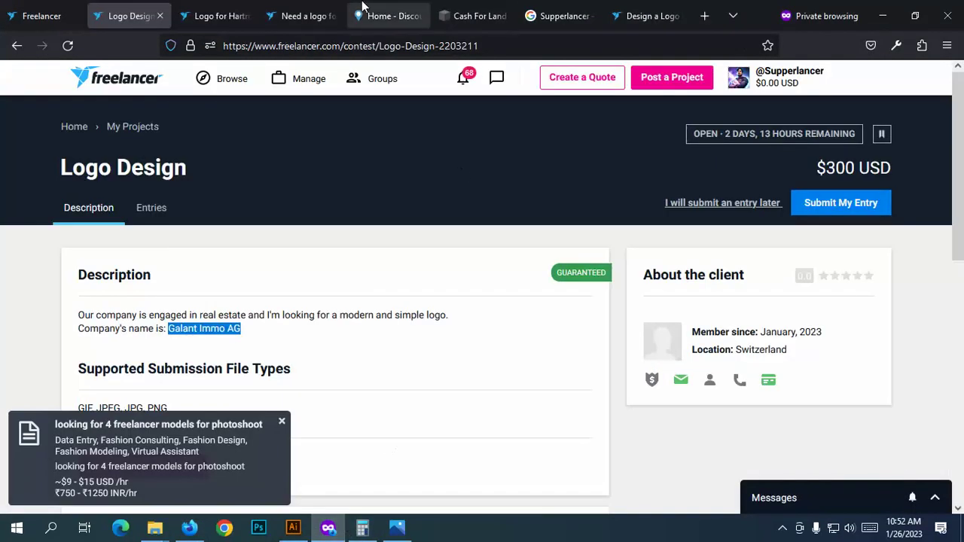
key(ctrl+Tab)
key(ctrl+Tab)
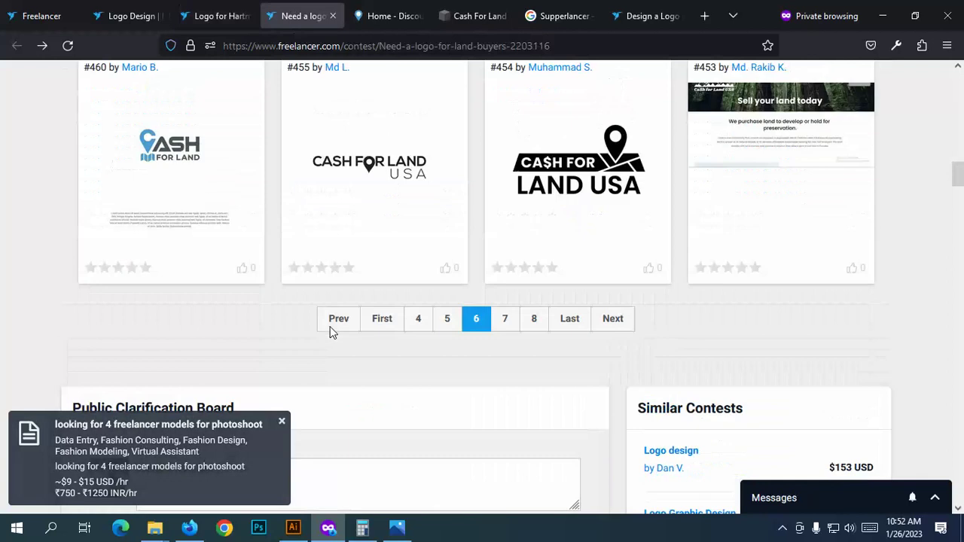
scroll(331, 331, up, 5)
key(ctrl+9)
scroll(279, 312, down, 5)
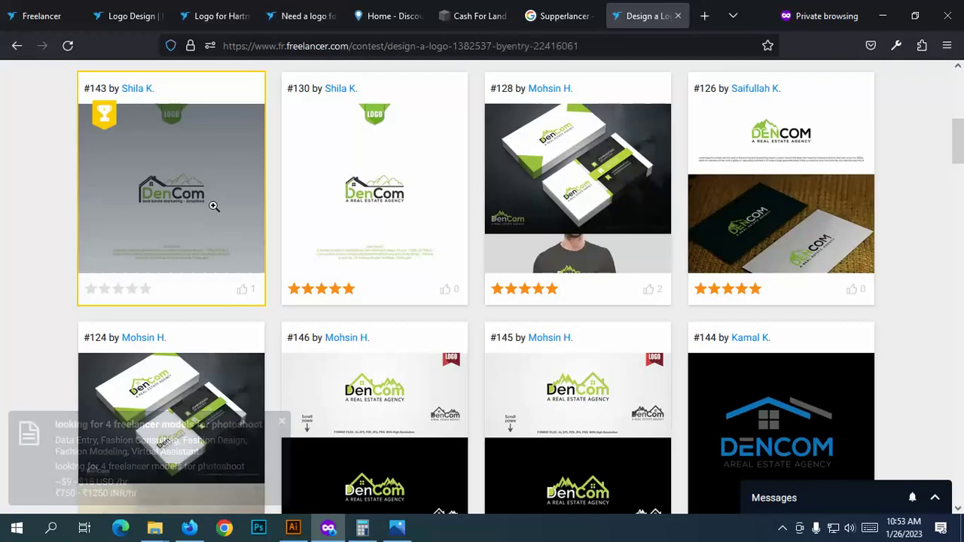
click(194, 289)
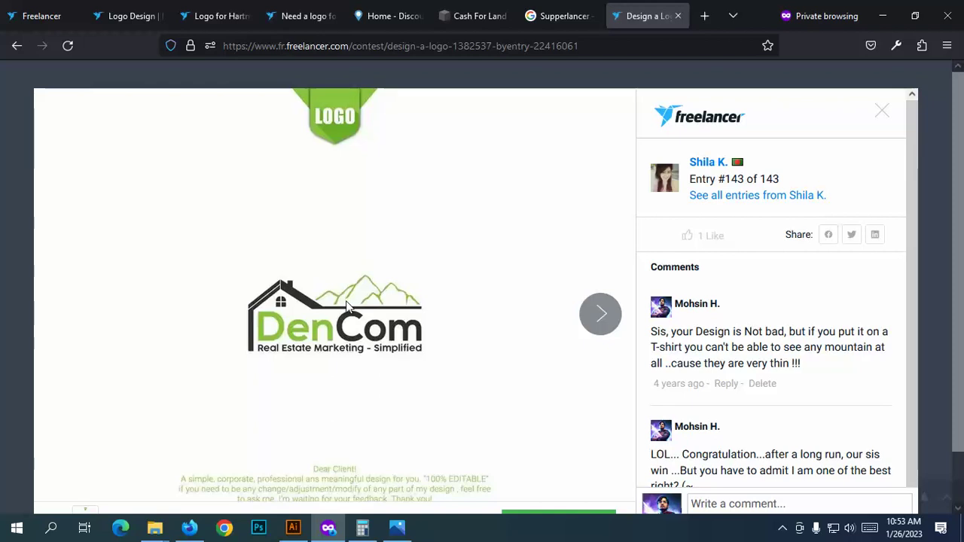
scroll(356, 302, down, 1)
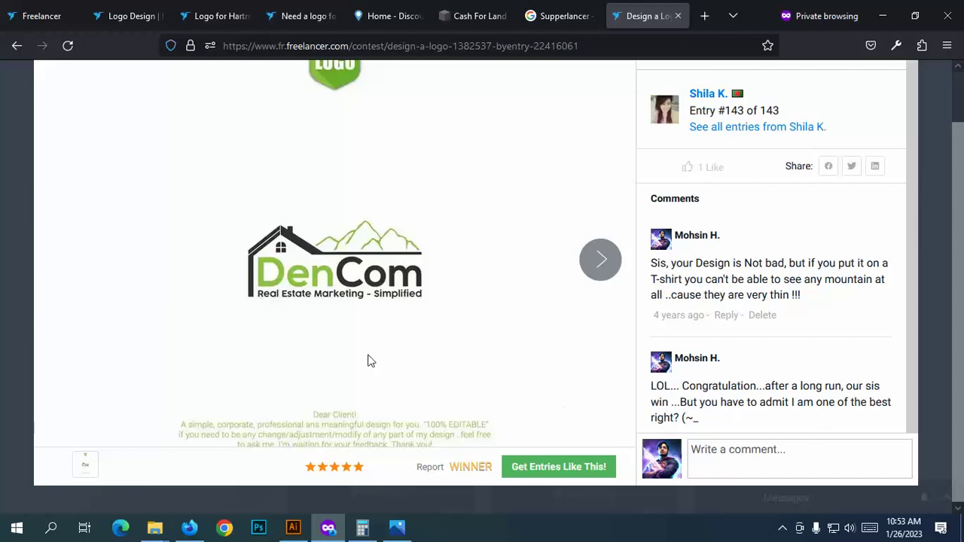
click(3, 290)
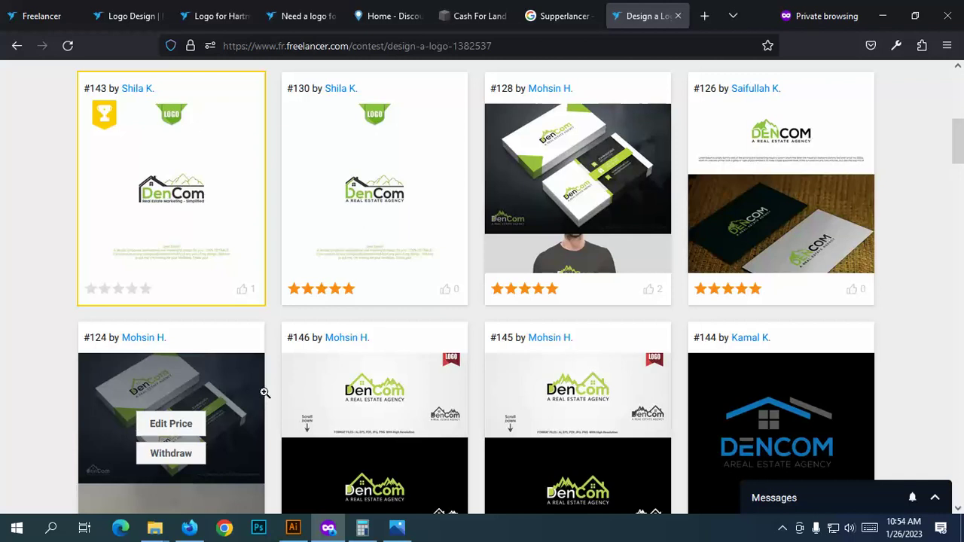
Step: Return to Illustrator and review the GALANT logo on the artboard alongside the reference logos
click(293, 527)
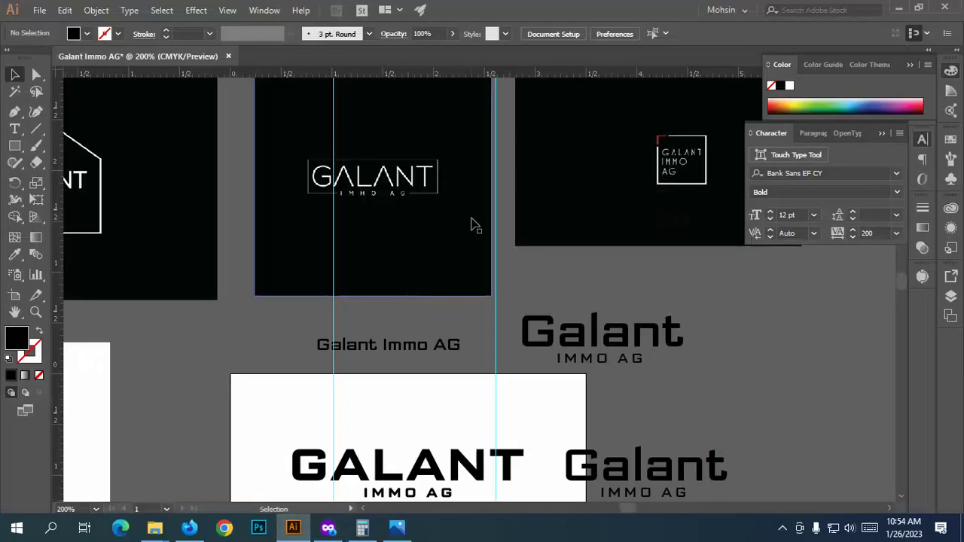
scroll(452, 271, down, 2)
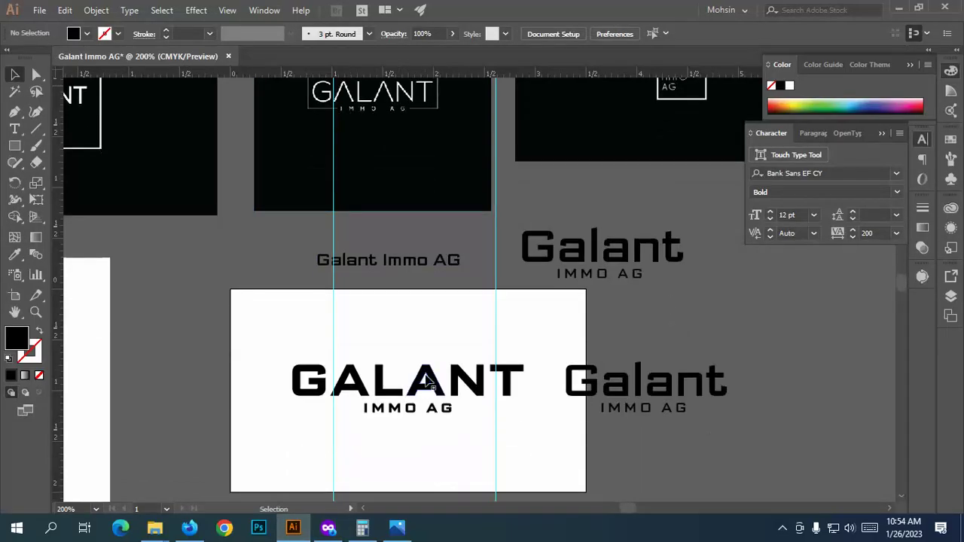
scroll(427, 380, up, 2)
scroll(421, 384, down, 3)
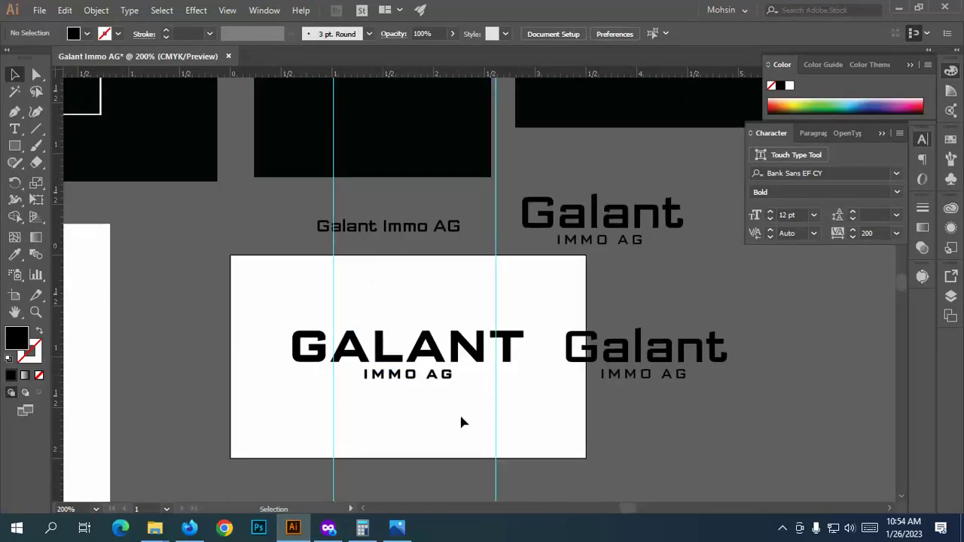
scroll(429, 407, up, 2)
scroll(434, 398, down, 3)
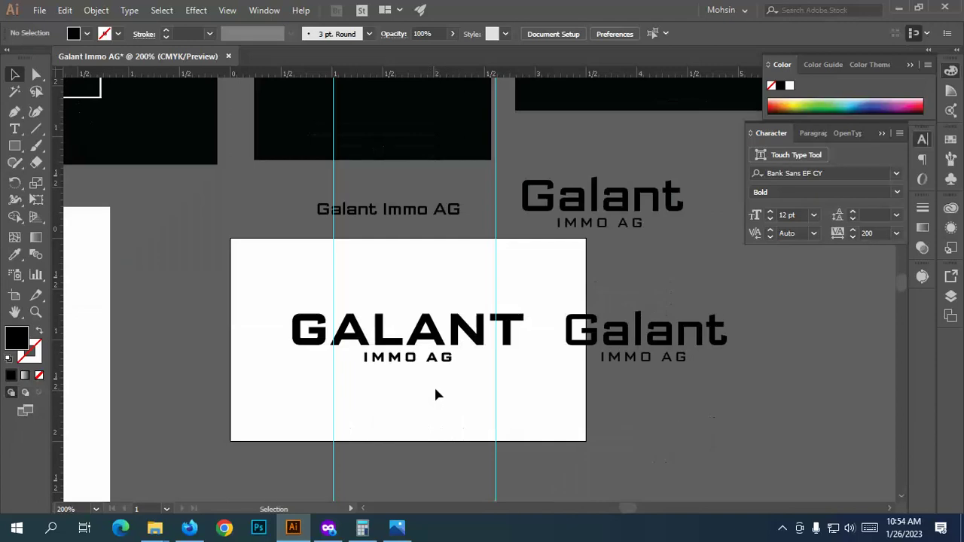
scroll(419, 376, up, 2)
click(419, 350)
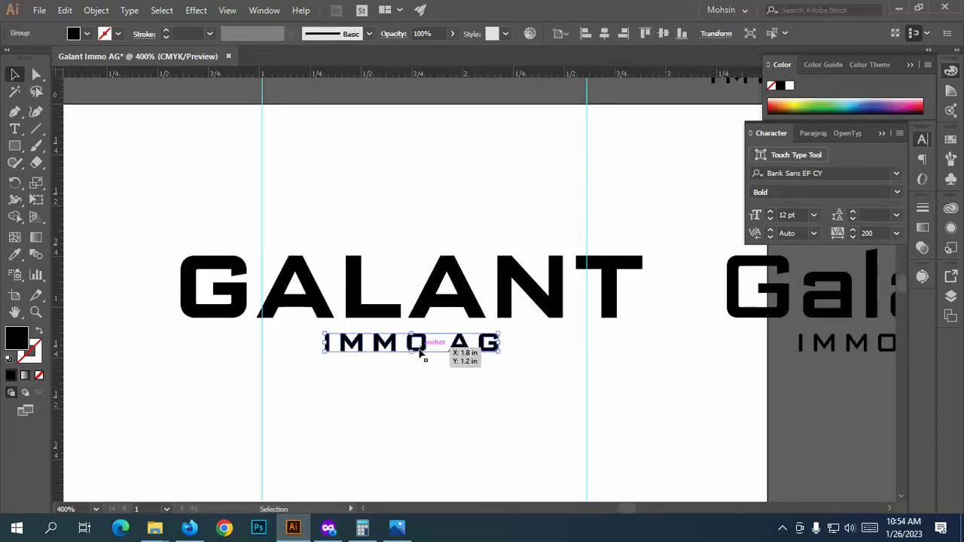
right_click(419, 353)
click(456, 241)
scroll(463, 377, up, 2)
click(492, 365)
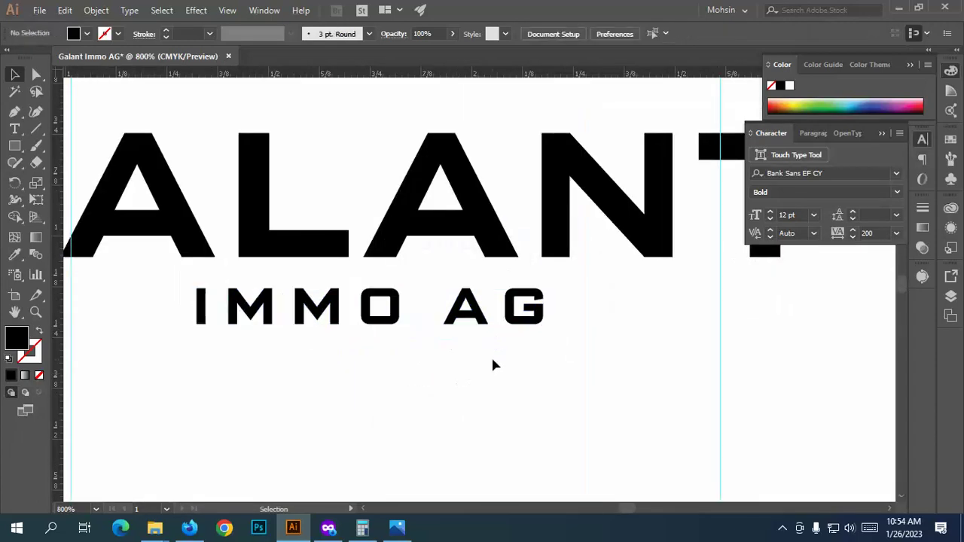
scroll(492, 365, down, 2)
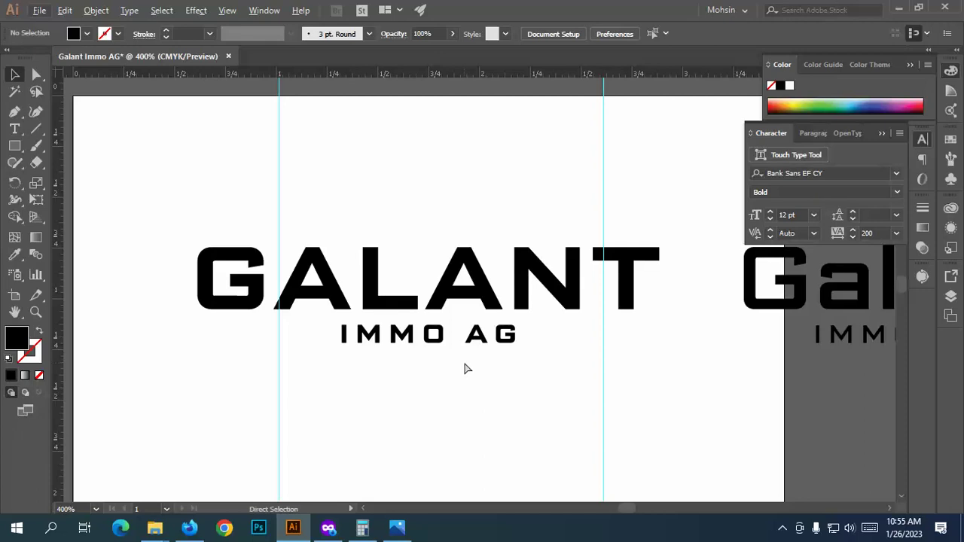
Step: Restore the outlined lettering to editable text and set the tracking of "IMMO AG" to 295
key(ctrl+a)
key(v)
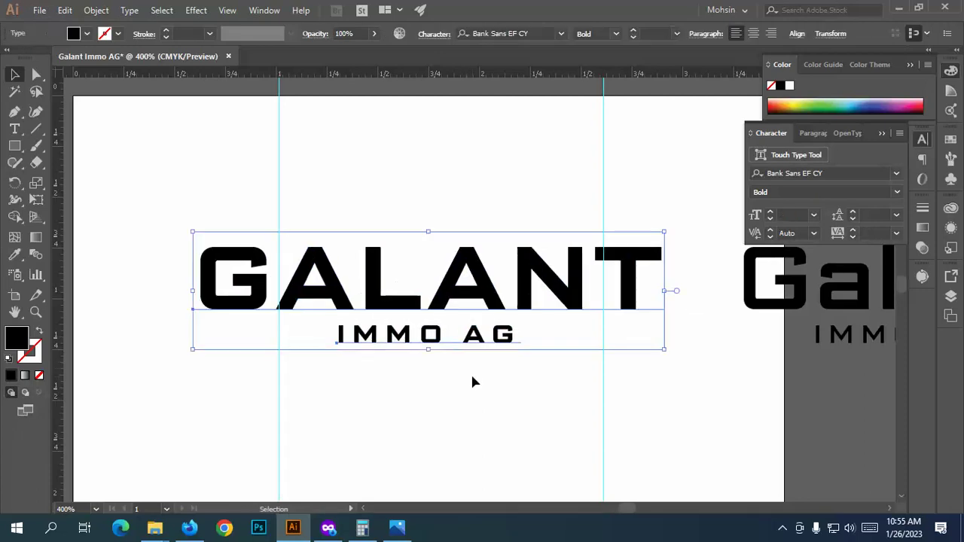
click(473, 382)
click(475, 338)
double_click(870, 233)
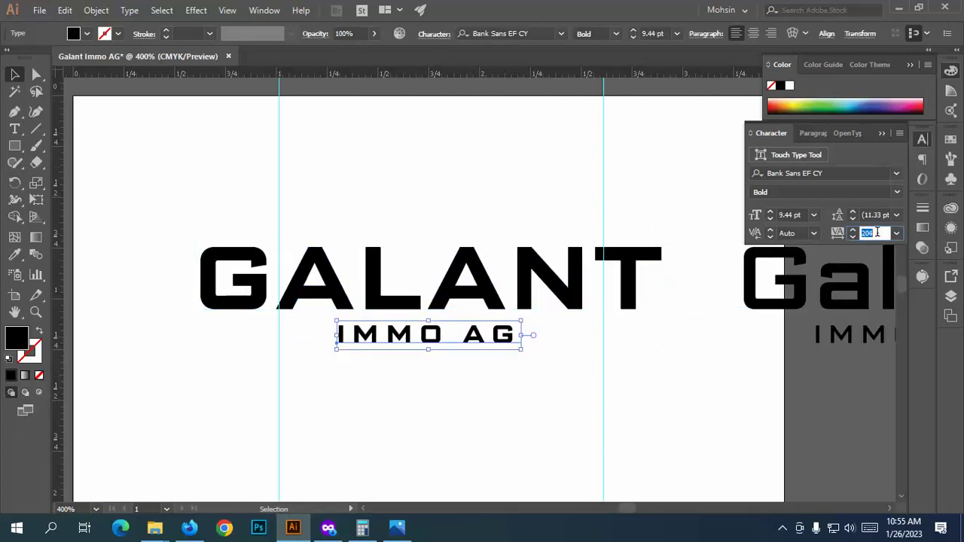
key(Up)
key(Up)
key(Up)
key(Up)
key(Up)
key(Up)
key(Up)
key(Up)
key(Up)
key(Up)
key(Up)
key(Up)
key(Up)
key(Up)
key(Up)
key(Up)
key(Up)
key(Up)
key(Up)
key(Up)
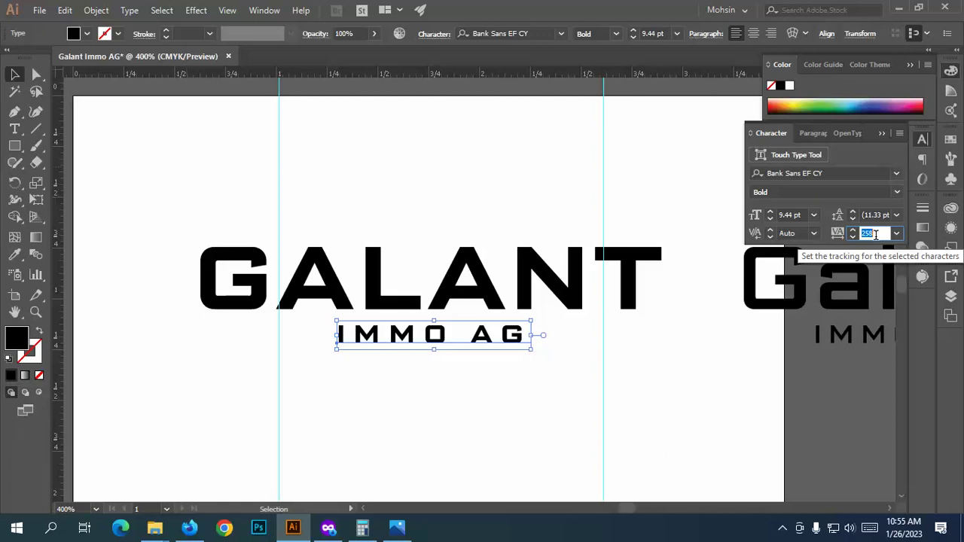
key(Up)
key(Up)
key(Up)
key(Up)
key(Up)
key(Up)
key(Up)
key(Up)
key(Up)
key(Up)
key(Up)
key(Up)
key(Up)
key(Up)
key(Up)
key(Up)
key(Up)
key(Up)
key(Up)
key(Up)
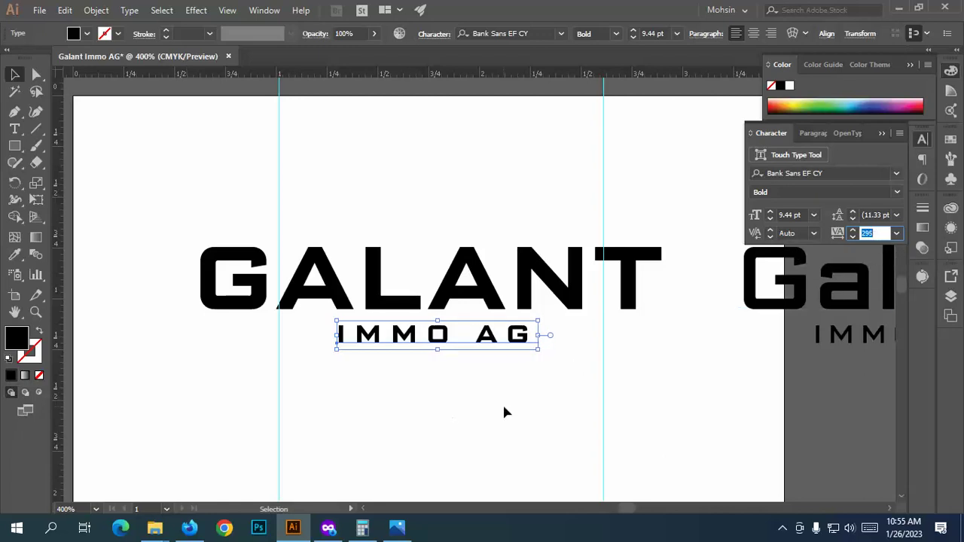
Step: Centre the "GALANT" and "IMMO AG" text lines horizontally on the artboard
drag(536, 411, 437, 257)
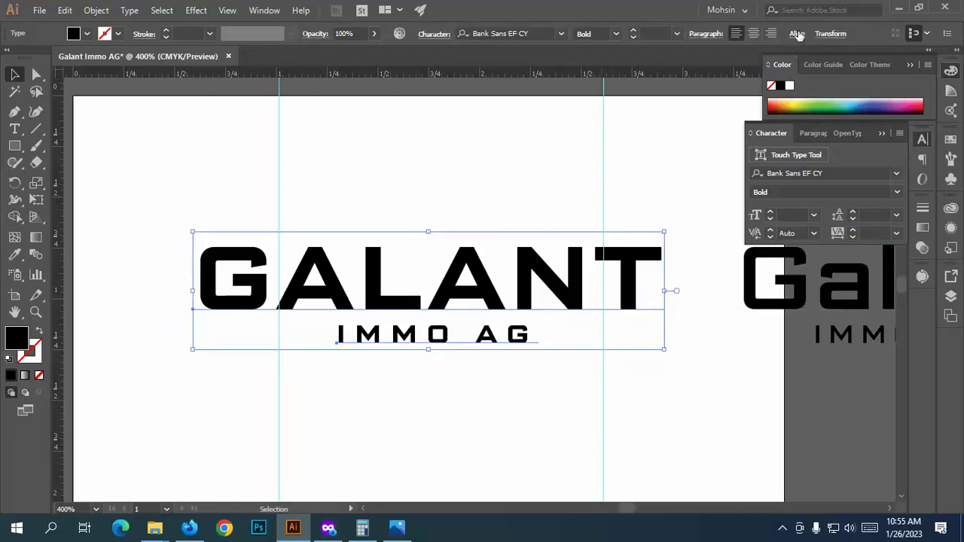
click(797, 35)
click(685, 73)
click(470, 393)
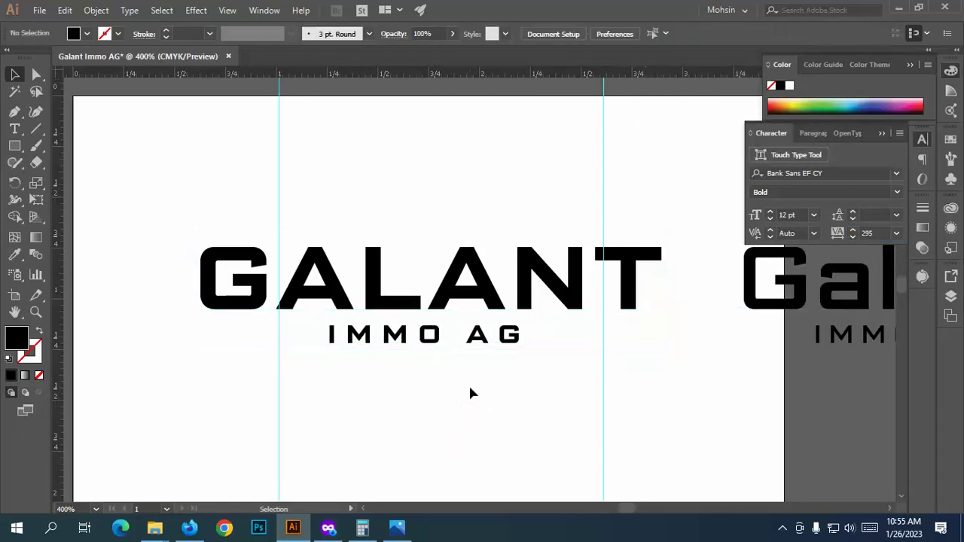
Step: Convert both text lines to outlines and re-centre the outlined shapes horizontally on the artboard
scroll(470, 392, up, 1)
scroll(470, 392, down, 1)
drag(504, 411, 435, 297)
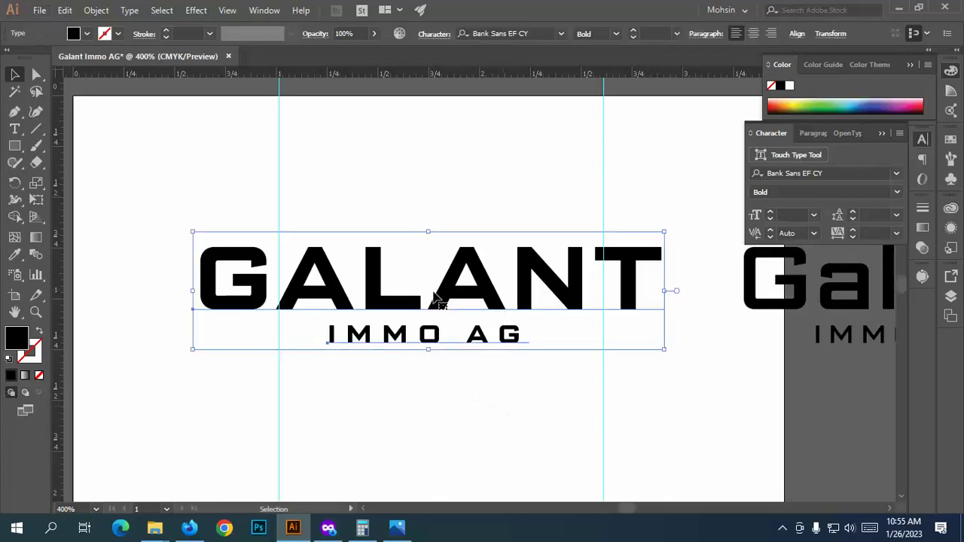
right_click(435, 299)
click(512, 126)
drag(529, 383, 411, 196)
click(608, 34)
click(475, 366)
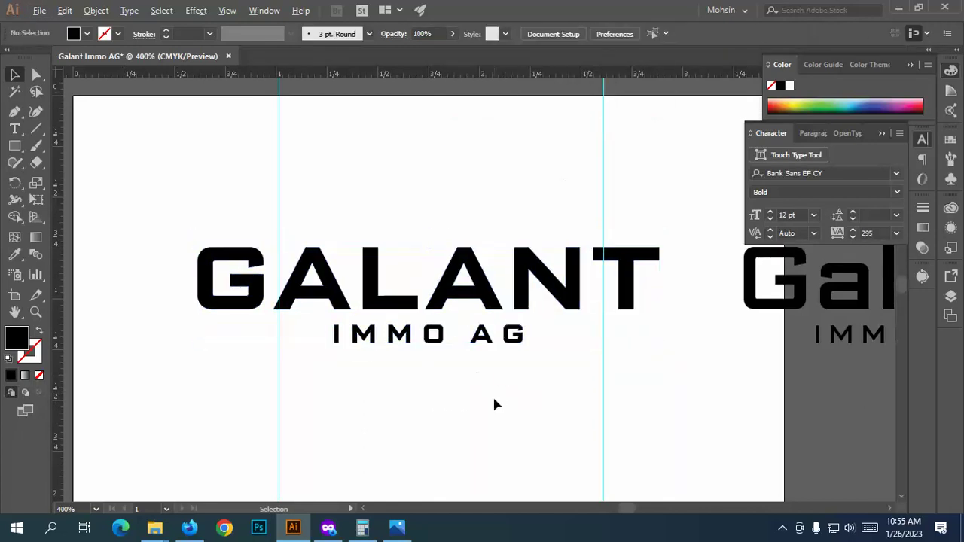
Step: Check the framed GALANT reference logo, and delete the two vertical guides crossing the artboard
scroll(494, 404, down, 2)
scroll(334, 146, up, 2)
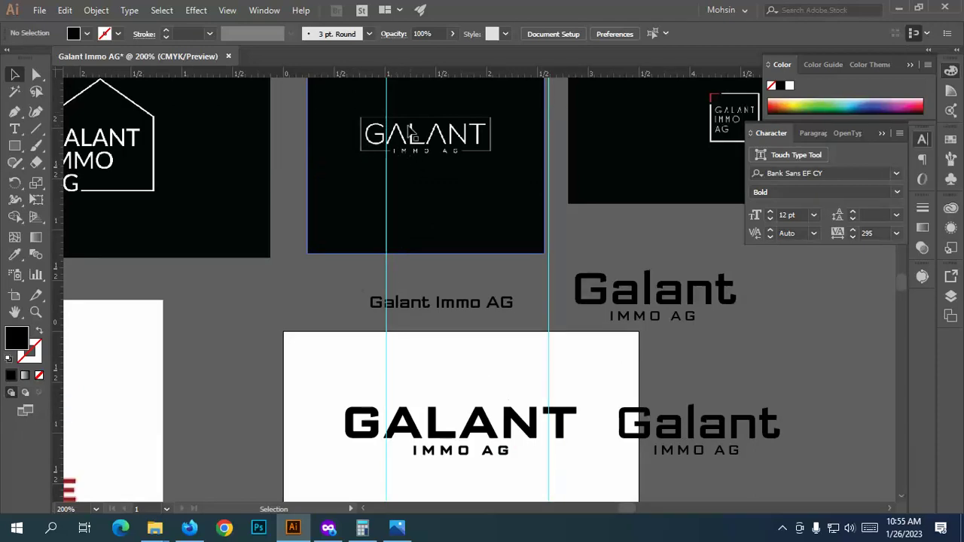
scroll(489, 370, down, 2)
scroll(490, 369, down, 1)
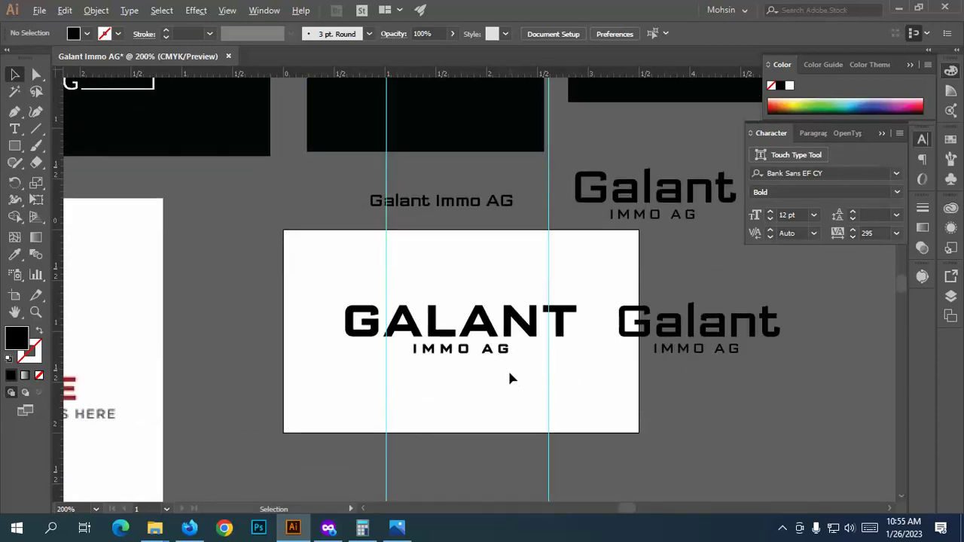
scroll(510, 378, up, 2)
drag(624, 402, 200, 368)
key(Delete)
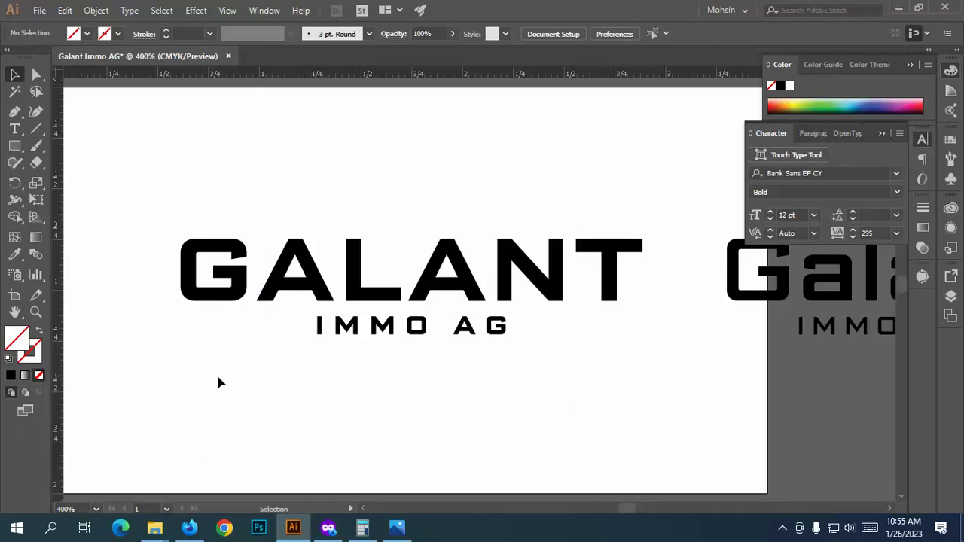
Step: Draw a rectangle about 2.4 by 0.7 in around "GALANT" and fine-tune its lower edge to cross the middle of "IMMO AG"
click(14, 146)
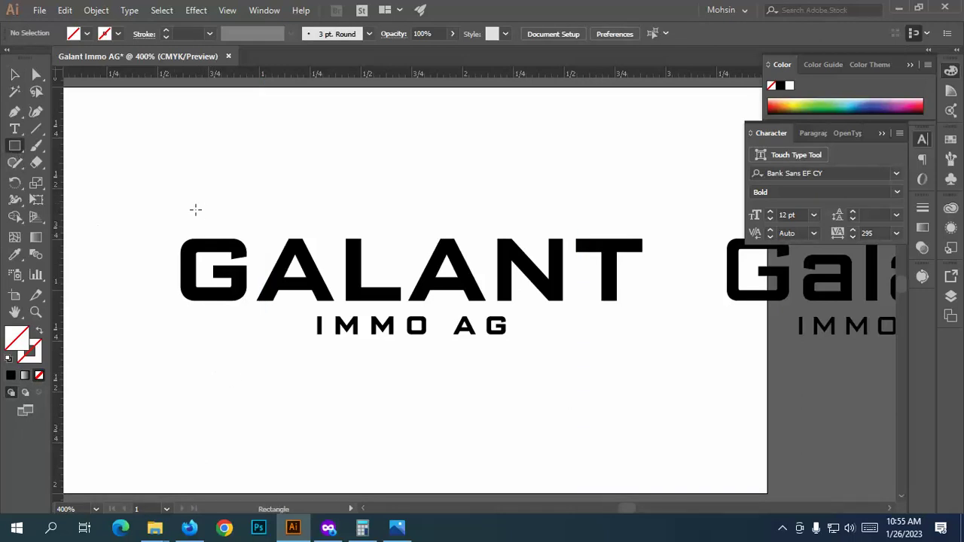
drag(164, 184, 652, 324)
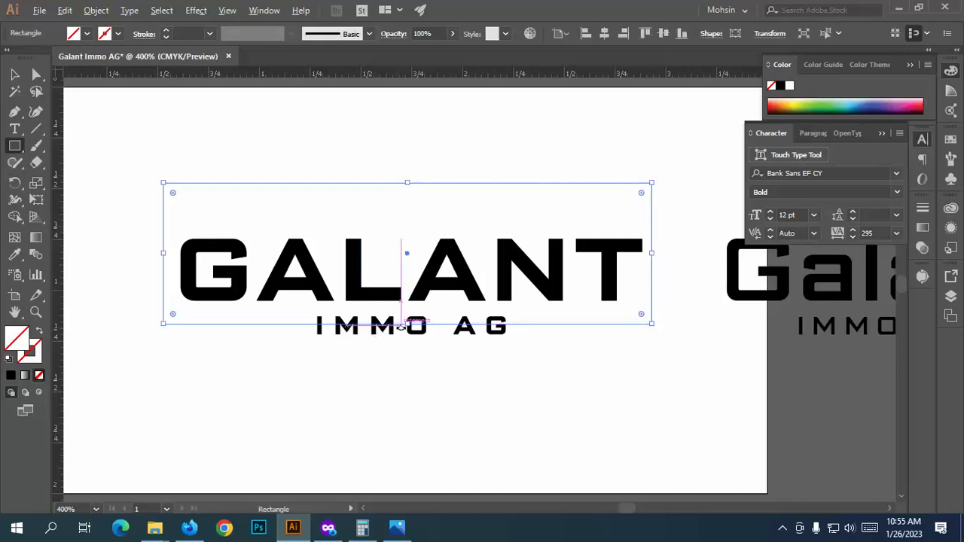
scroll(402, 326, up, 4)
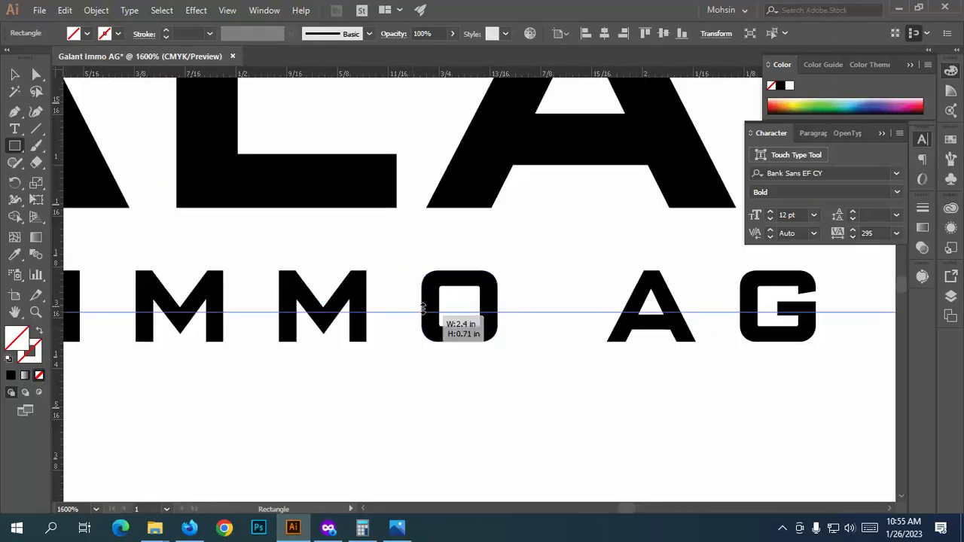
mouse_move(424, 309)
mouse_down()
mouse_move(419, 318)
mouse_move(422, 301)
mouse_up()
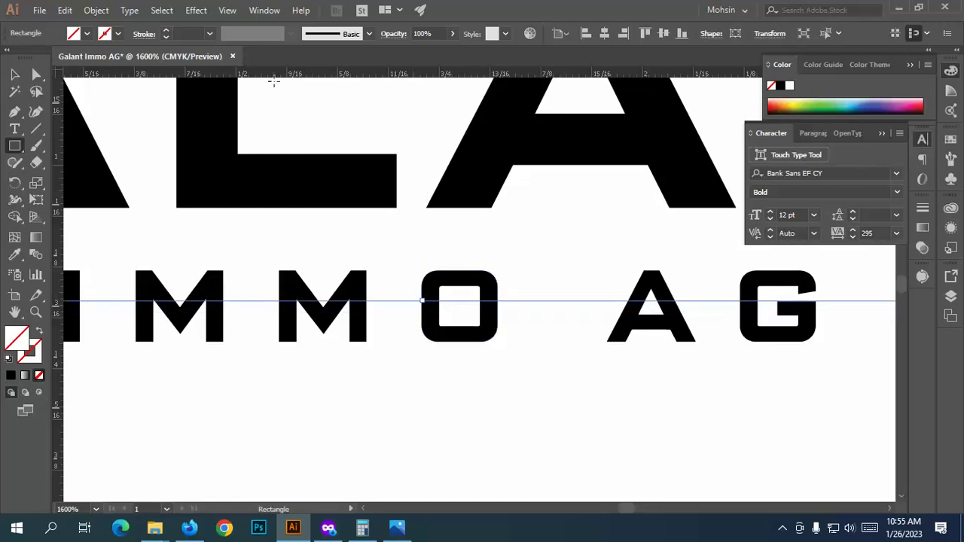
click(228, 10)
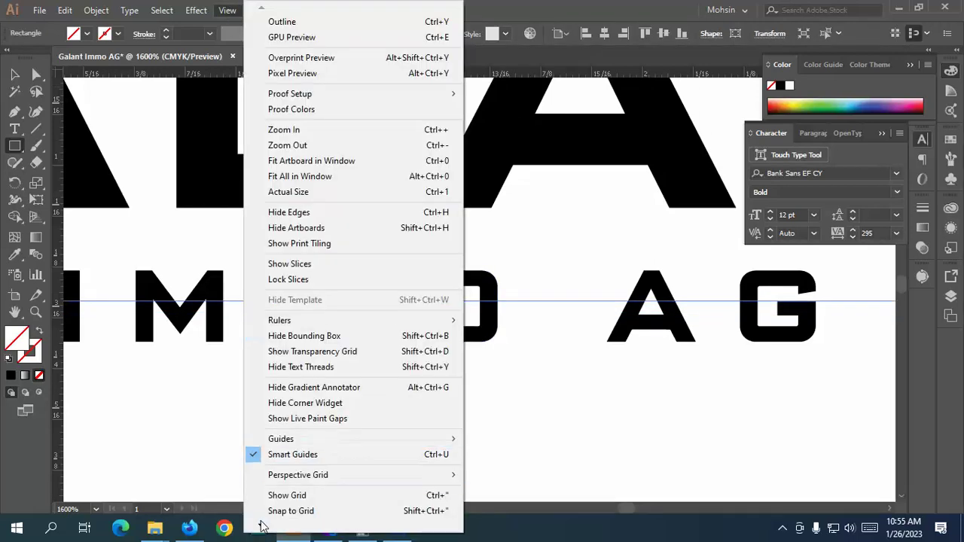
click(263, 497)
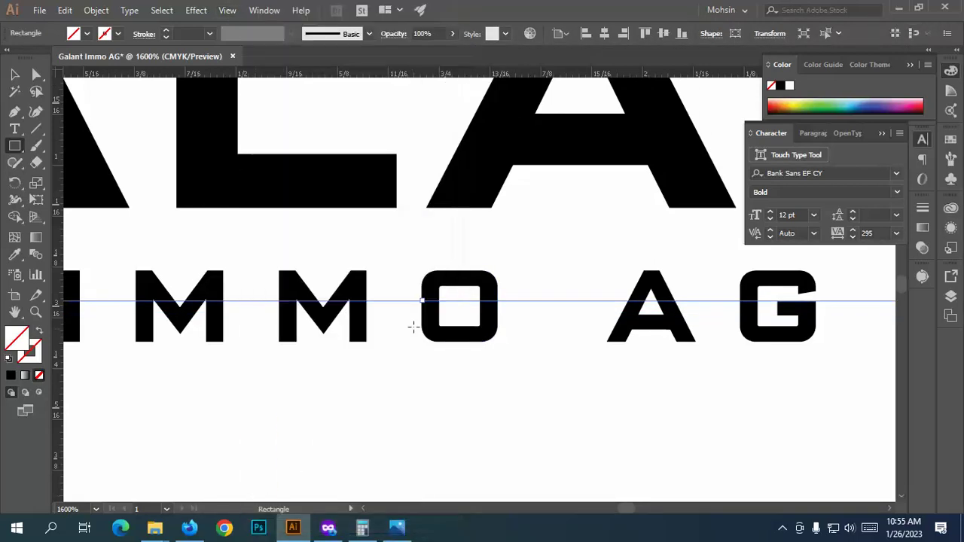
mouse_move(431, 302)
mouse_down()
mouse_move(433, 314)
mouse_move(428, 306)
mouse_up()
Step: Check the reference logo's open frame and give the rectangle around "GALANT" a 5 pt black stroke
scroll(483, 362, down, 5)
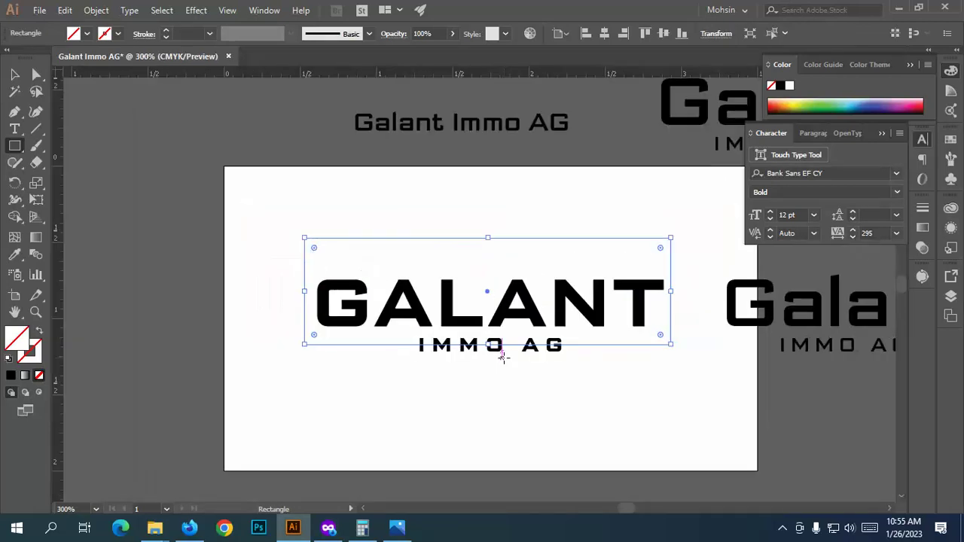
scroll(406, 319, up, 6)
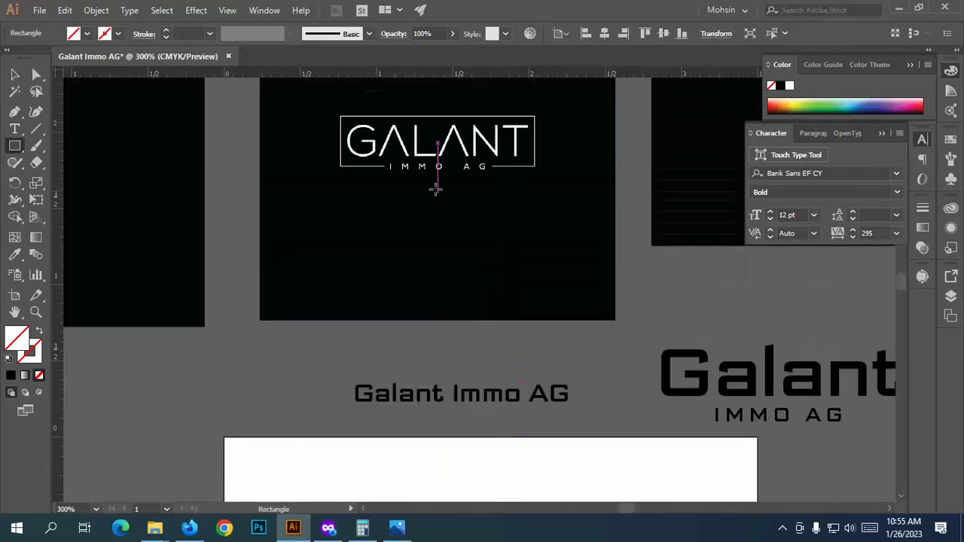
scroll(434, 185, up, 4)
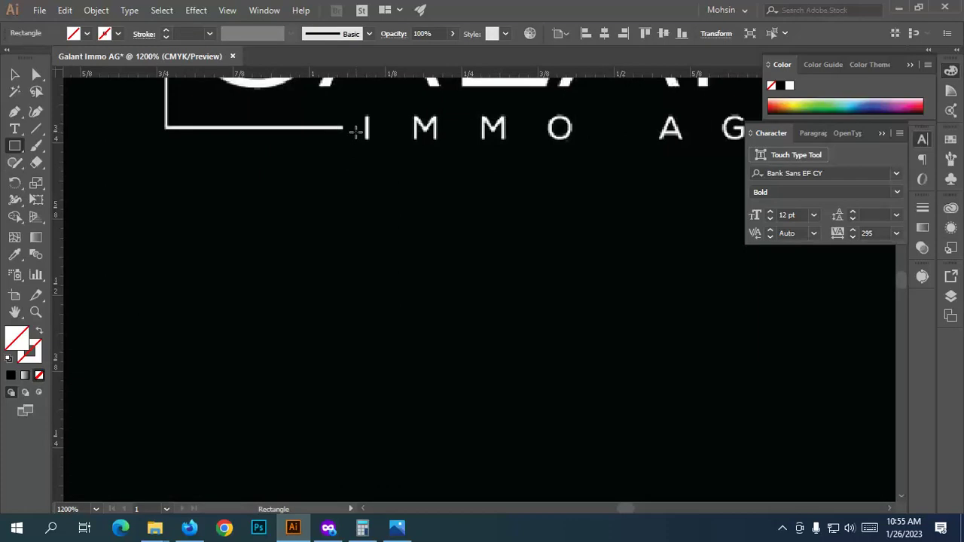
scroll(354, 131, down, 5)
scroll(326, 360, down, 3)
scroll(323, 364, up, 2)
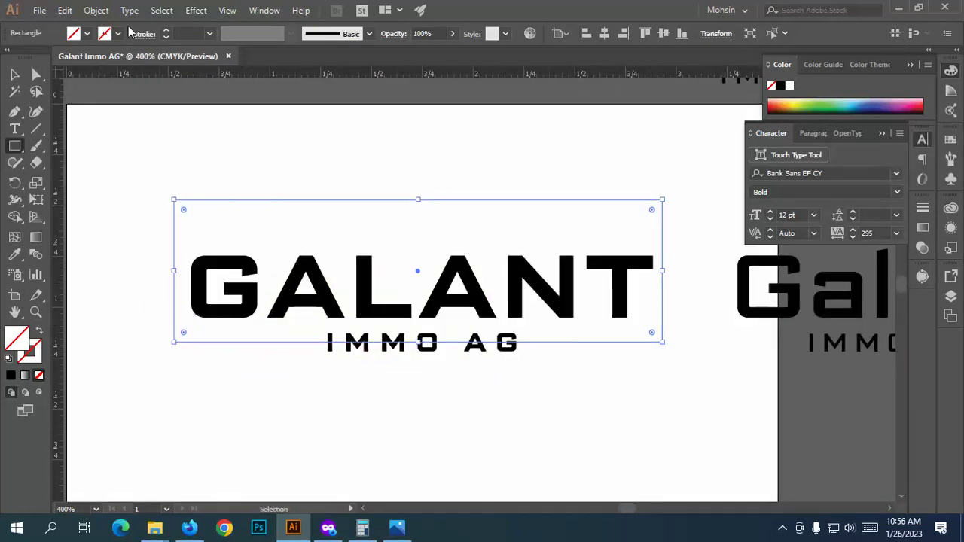
click(166, 30)
click(166, 30)
click(165, 30)
click(166, 30)
click(165, 30)
scroll(448, 232, up, 1)
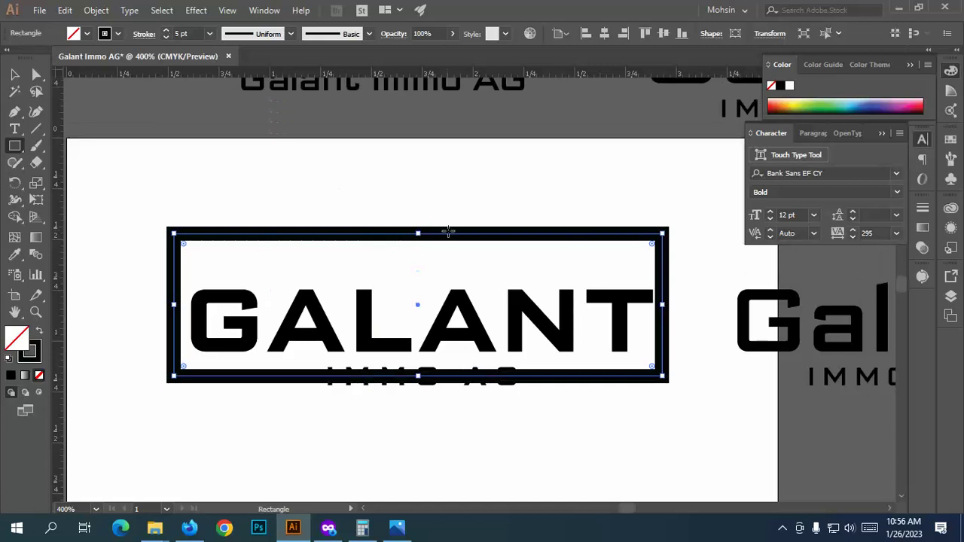
Step: Lower the frame's upper edge closer to the "GALANT" lettering and compare its proportions with the framed reference logo
scroll(449, 232, up, 2)
drag(417, 285, 417, 326)
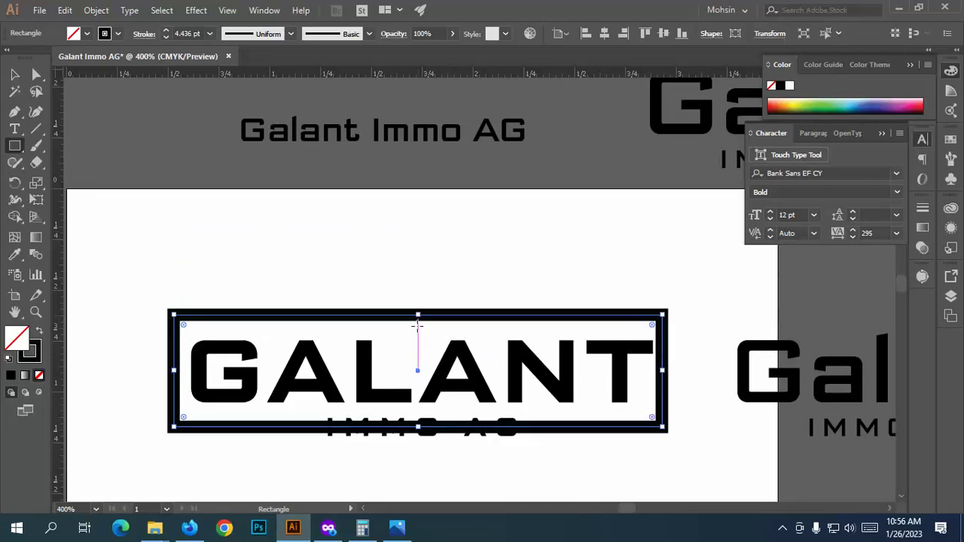
scroll(413, 386, up, 8)
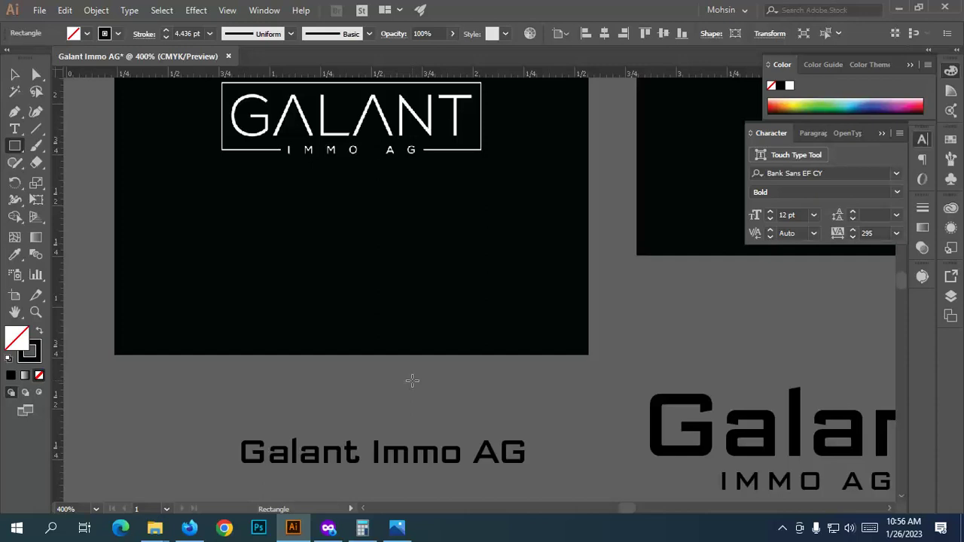
scroll(413, 380, down, 11)
alt+scroll(362, 151, up, 1)
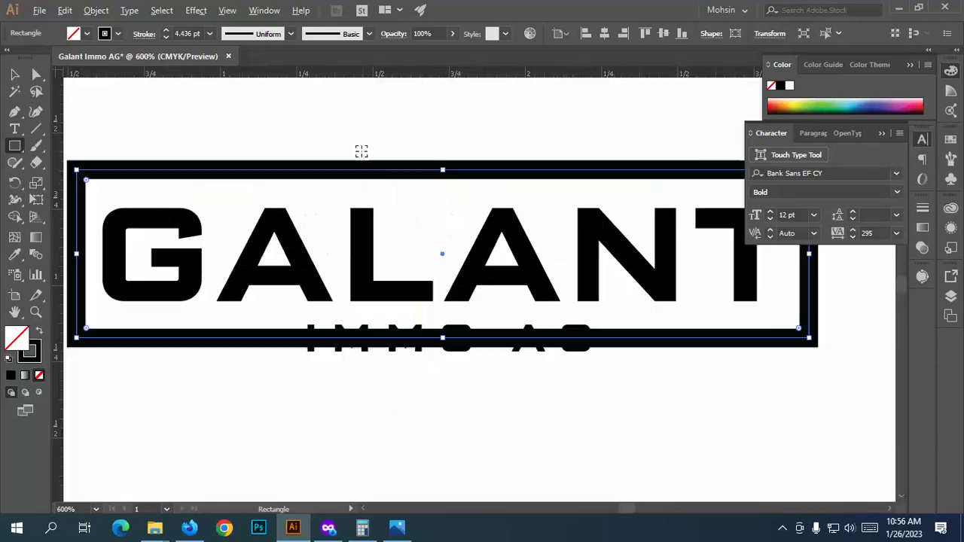
Step: Centre the frame vertically and horizontally on the "GALANT" lettering, using the lettering as the key object
key(v)
shift+click(251, 278)
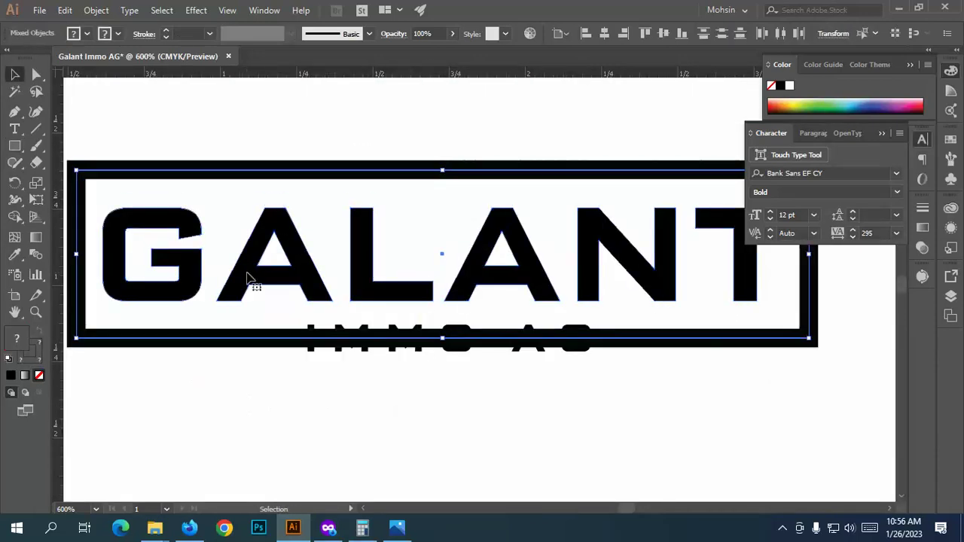
click(361, 267)
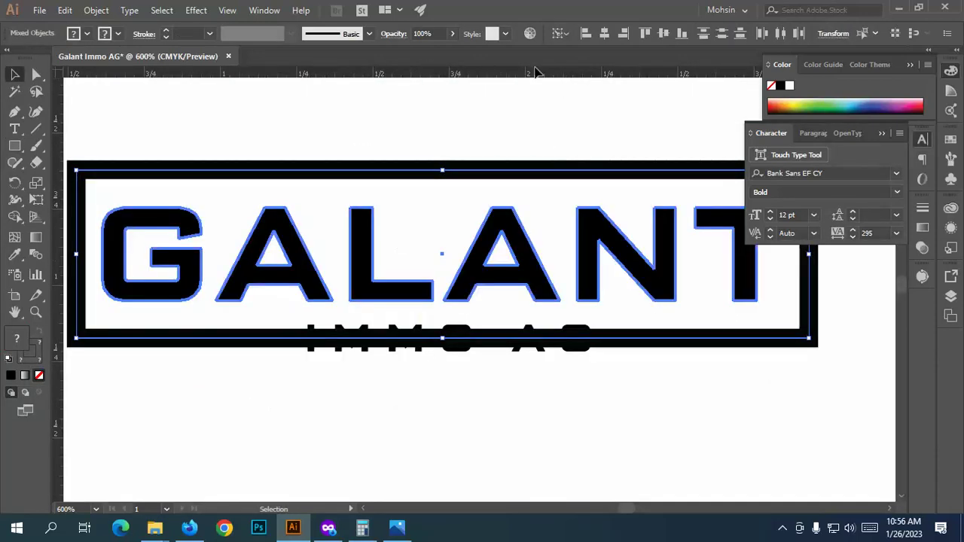
click(663, 34)
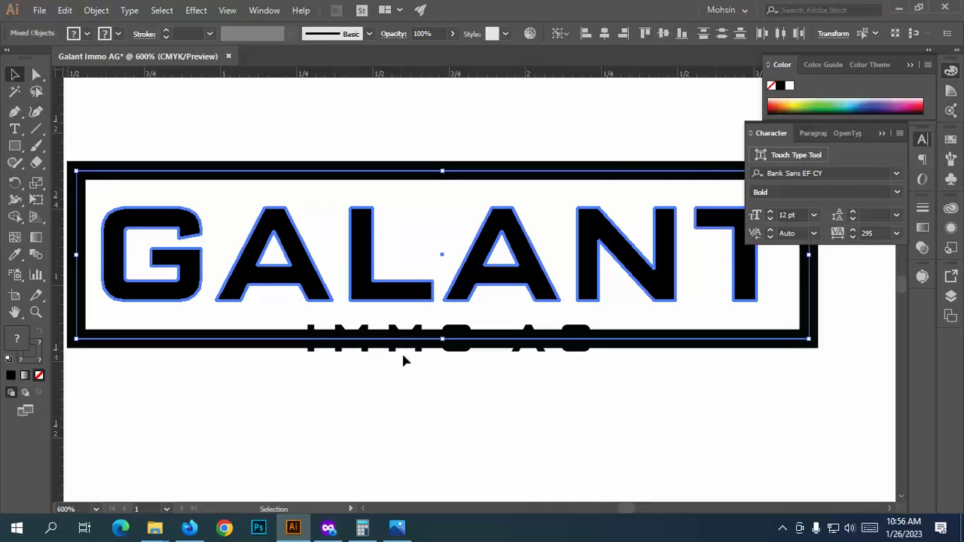
click(603, 34)
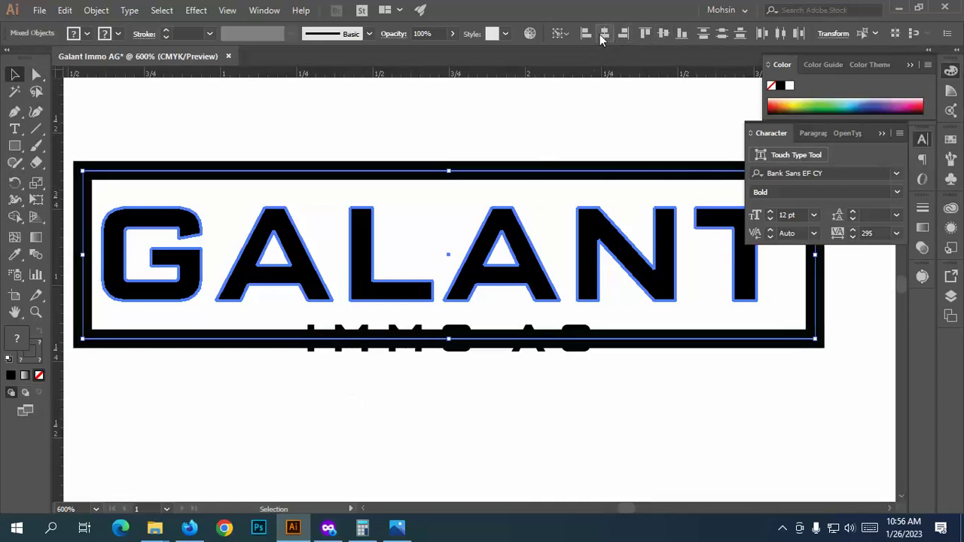
click(698, 369)
Step: Reduce the stroke of the frame around "GALANT" to 3 pt
scroll(723, 377, up, 2)
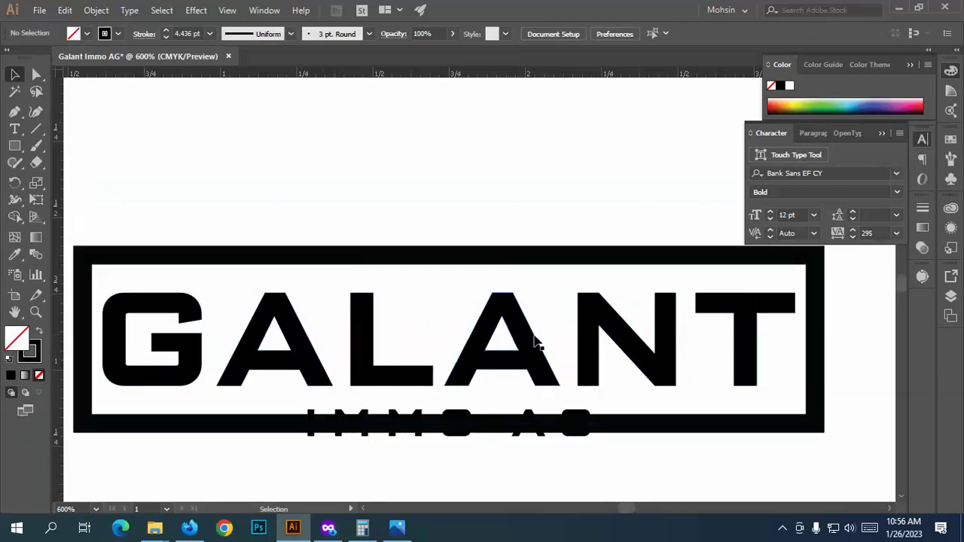
scroll(534, 344, down, 2)
click(334, 154)
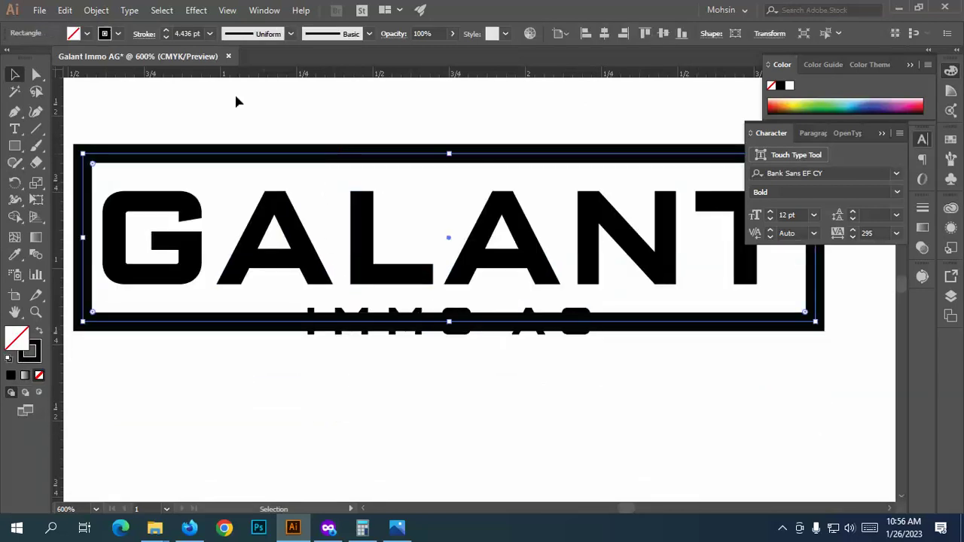
click(167, 37)
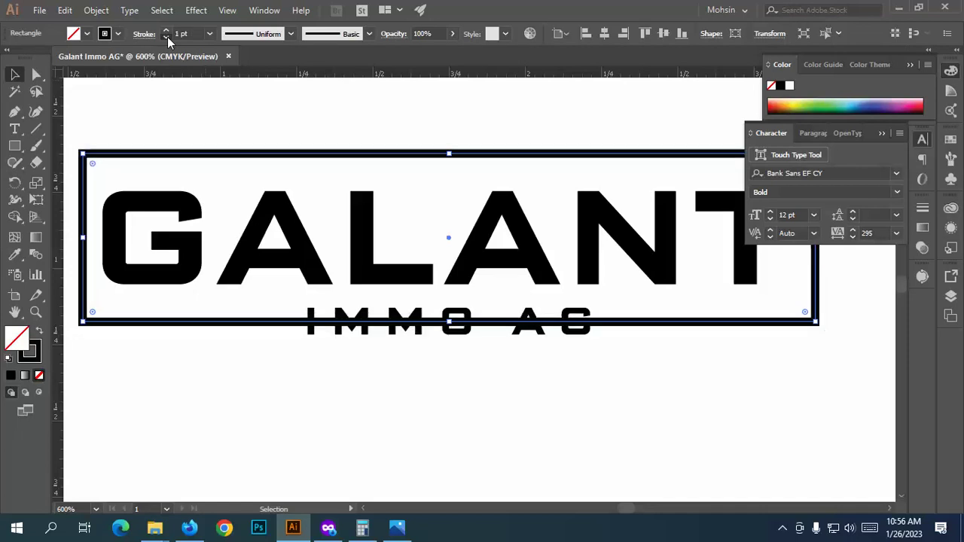
click(166, 36)
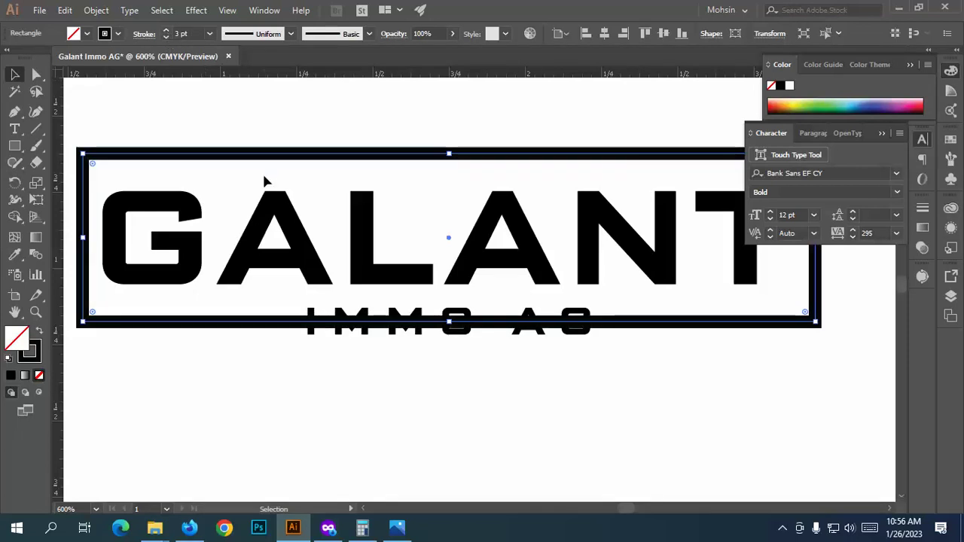
Step: Examine the line thickness of the frames and lettering in the framed and house-shaped reference logos against the new frame
scroll(271, 188, down, 2)
scroll(280, 208, up, 3)
scroll(280, 208, up, 2)
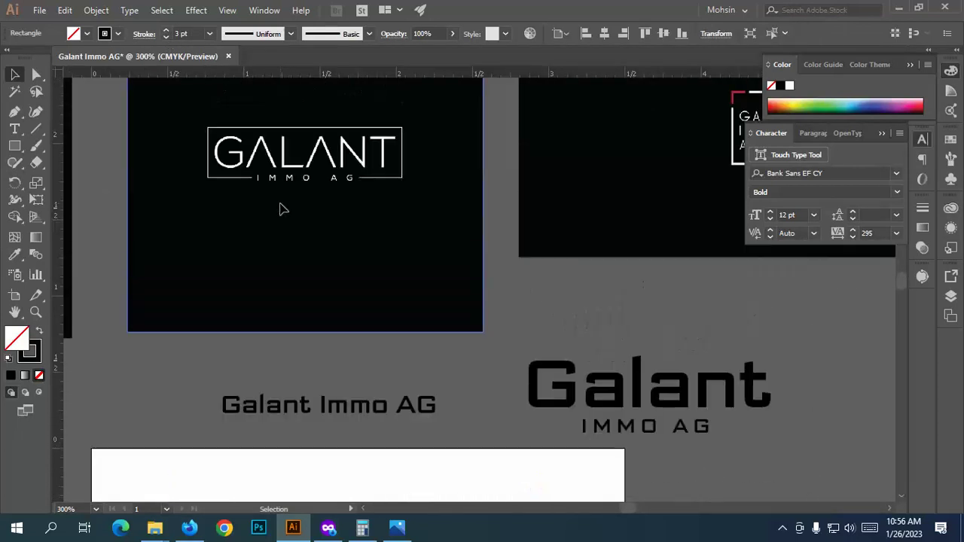
scroll(245, 170, up, 5)
drag(127, 156, 208, 198)
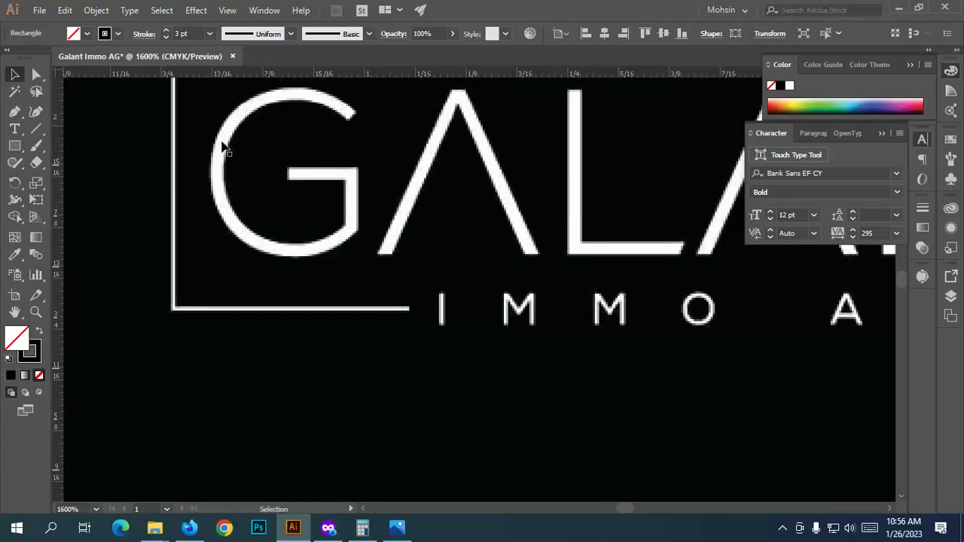
scroll(218, 176, down, 3)
scroll(257, 256, down, 4)
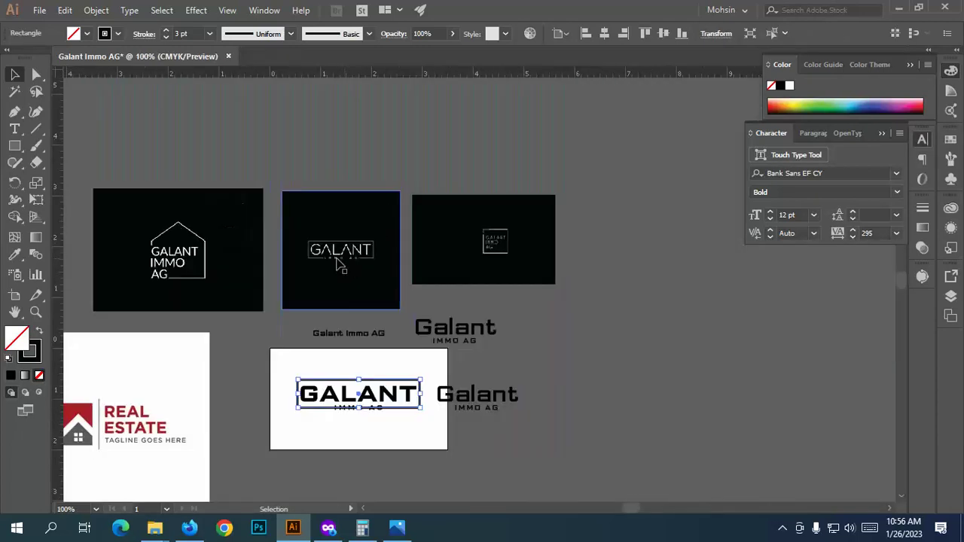
scroll(154, 242, up, 4)
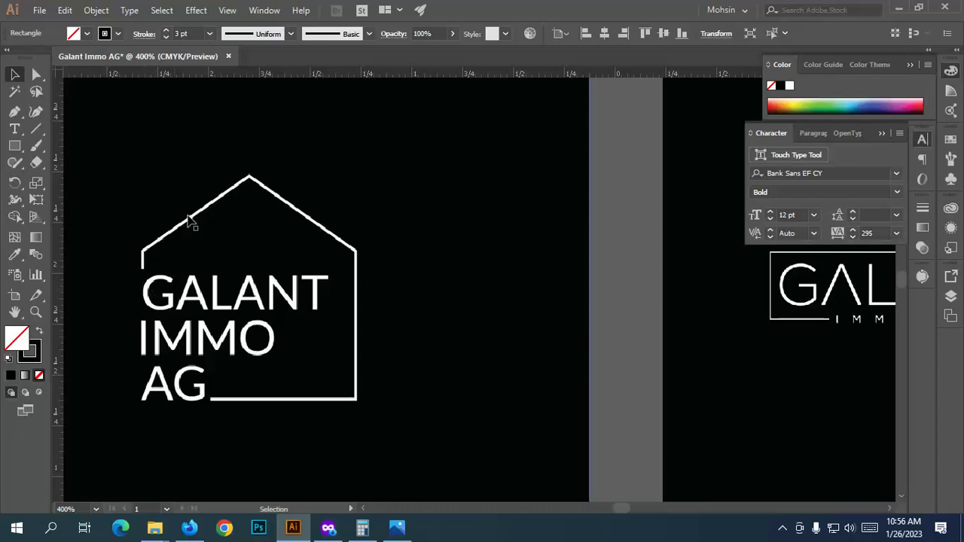
scroll(241, 248, down, 4)
scroll(391, 295, up, 3)
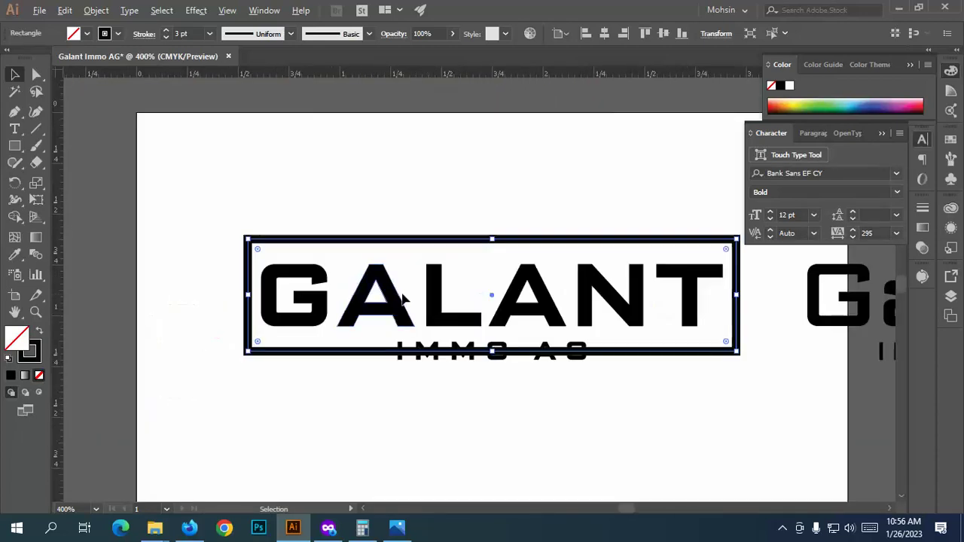
Step: Set the frame's stroke to 2 pt and check its weight against the reference logos
scroll(482, 292, down, 1)
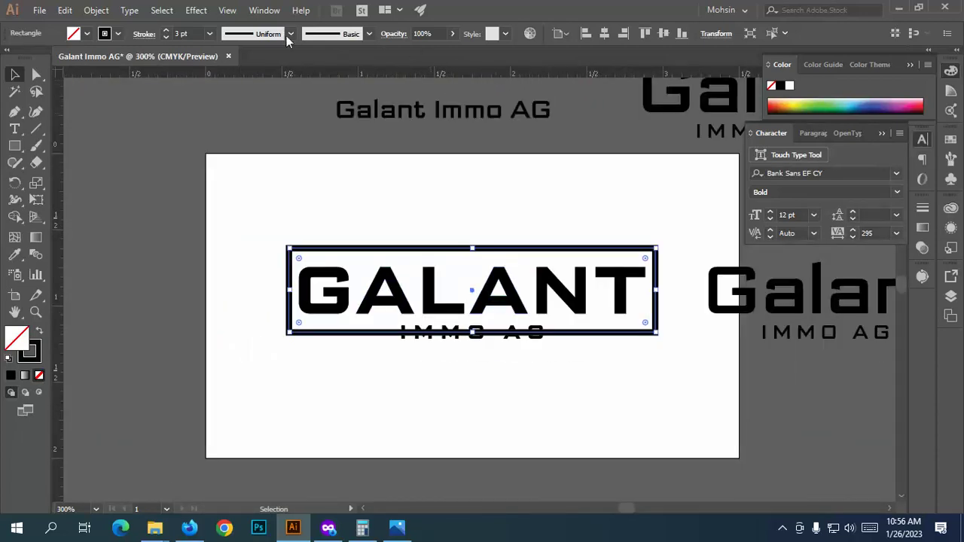
click(166, 37)
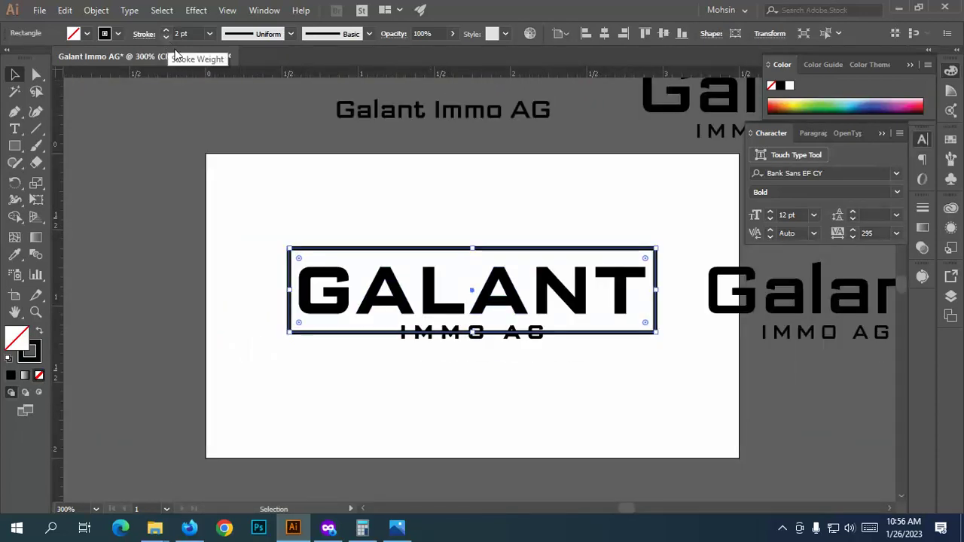
click(457, 215)
scroll(367, 329, down, 1)
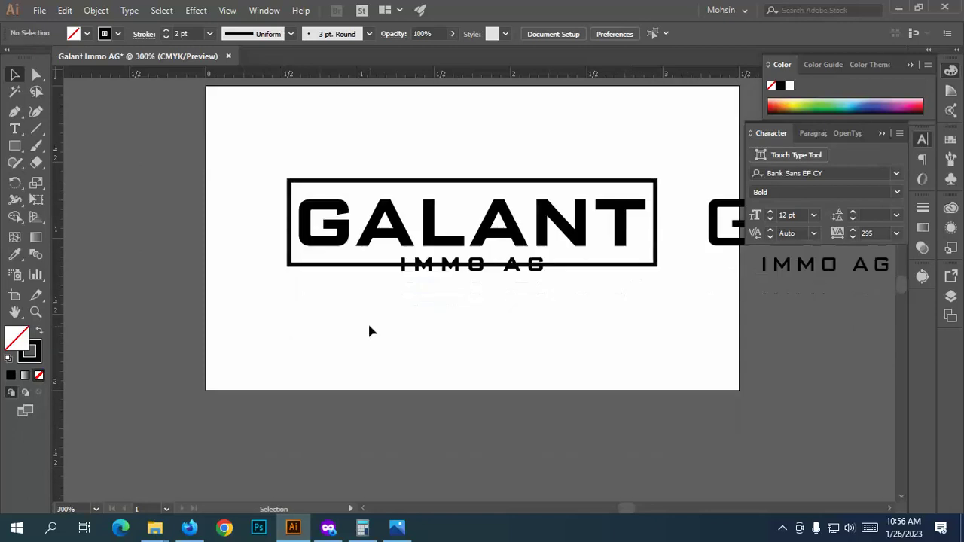
scroll(459, 332, down, 2)
scroll(455, 337, down, 2)
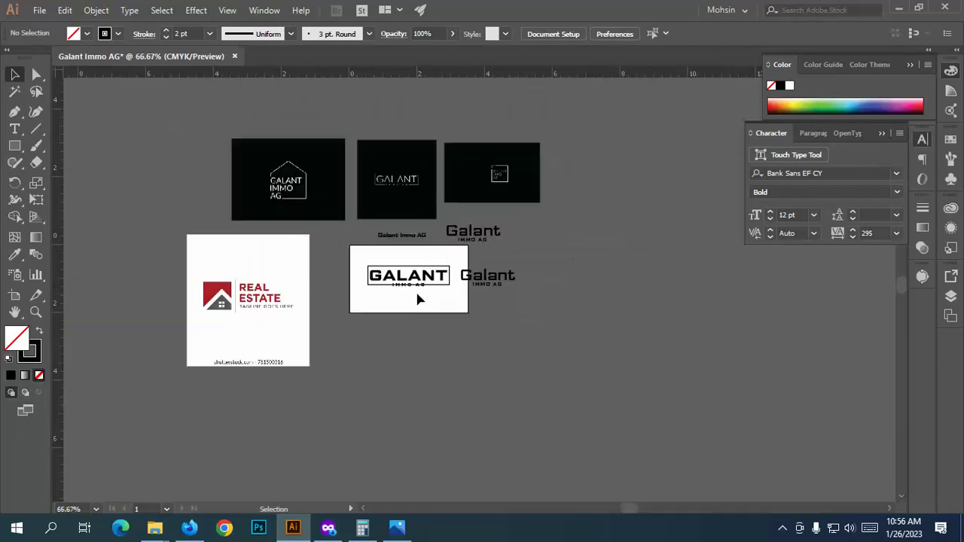
scroll(421, 301, up, 4)
scroll(516, 267, up, 4)
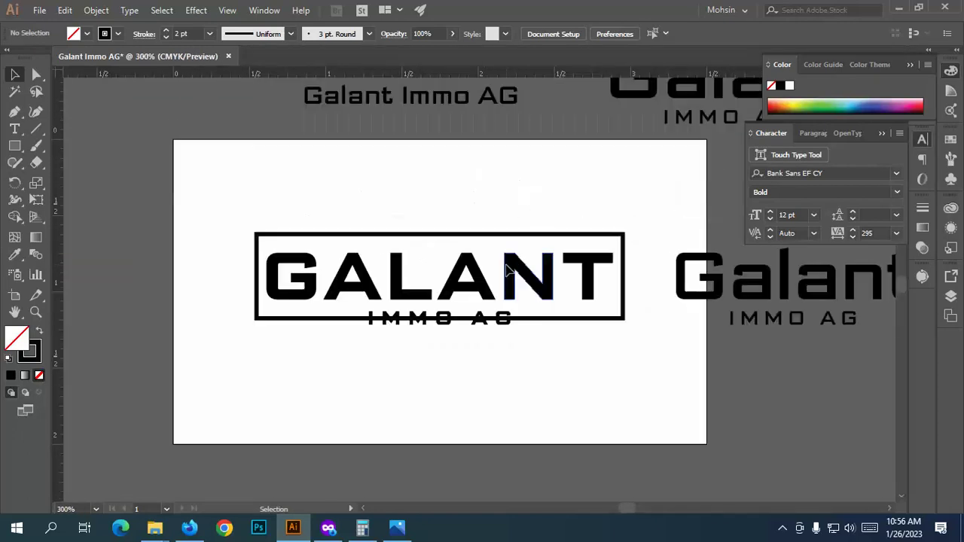
Step: Widen the frame around "GALANT" equally on both sides to about 2.5 in, keeping its centre
scroll(317, 238, up, 1)
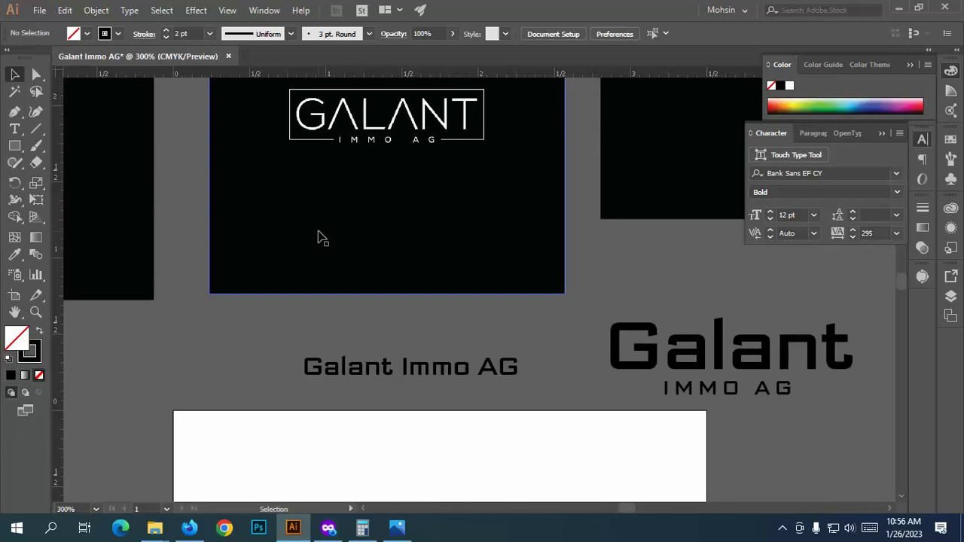
scroll(322, 238, down, 3)
click(623, 330)
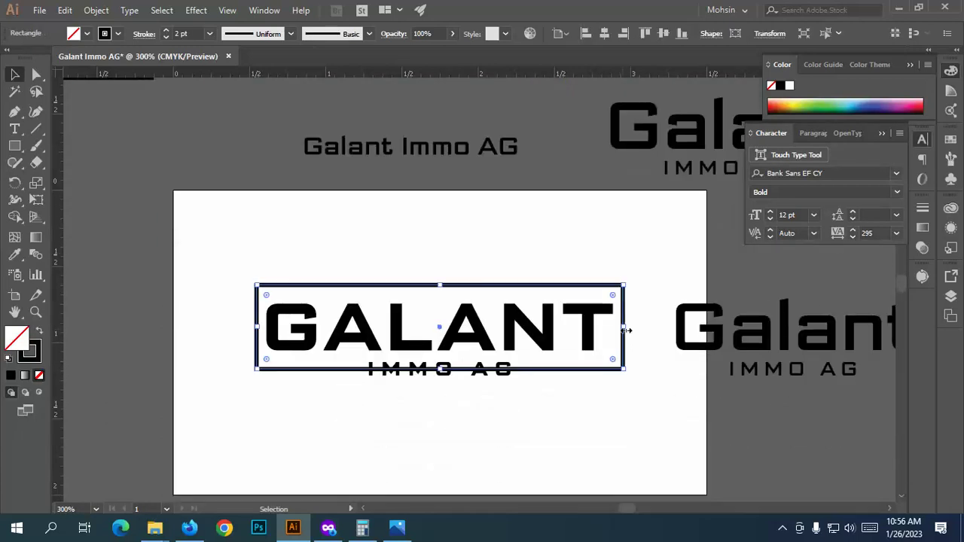
drag(625, 329, 631, 329)
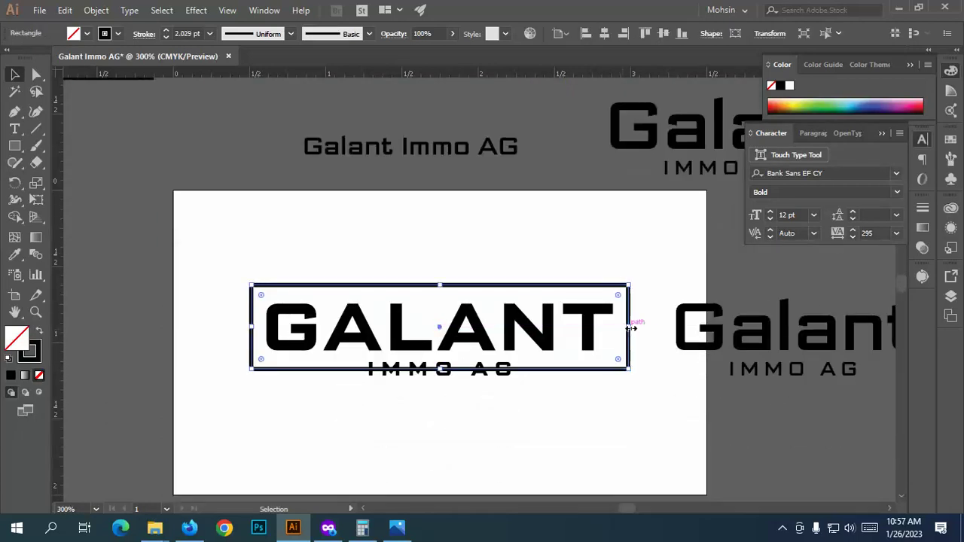
click(580, 391)
Step: Draw a rectangle about 1.3 by 0.17 in around "IMMO AG", overlapping the frame's lower edge
scroll(465, 443, down, 3)
scroll(485, 292, up, 2)
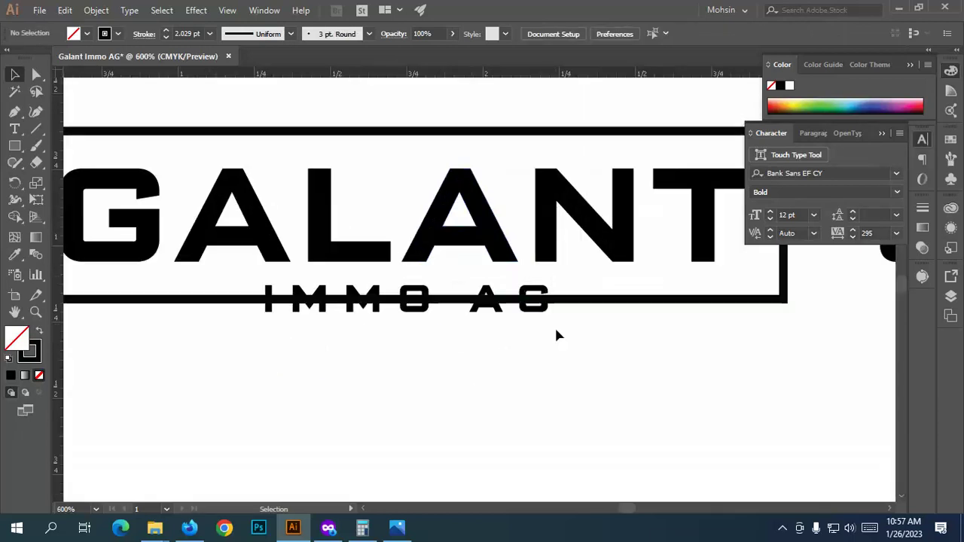
scroll(564, 308, down, 1)
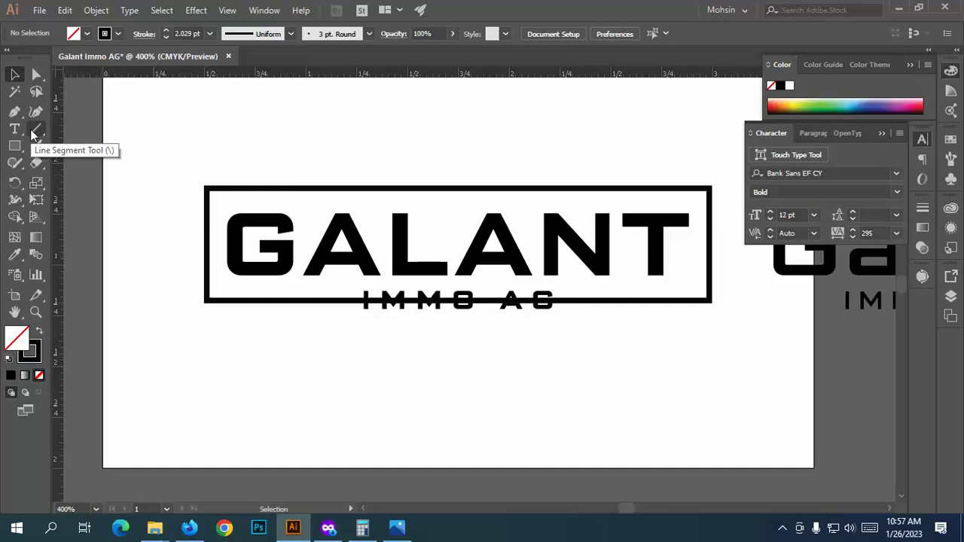
click(15, 145)
drag(319, 291, 593, 326)
drag(317, 308, 331, 308)
Step: Centre the small rectangle horizontally on the large frame, using the frame as the key object
click(13, 75)
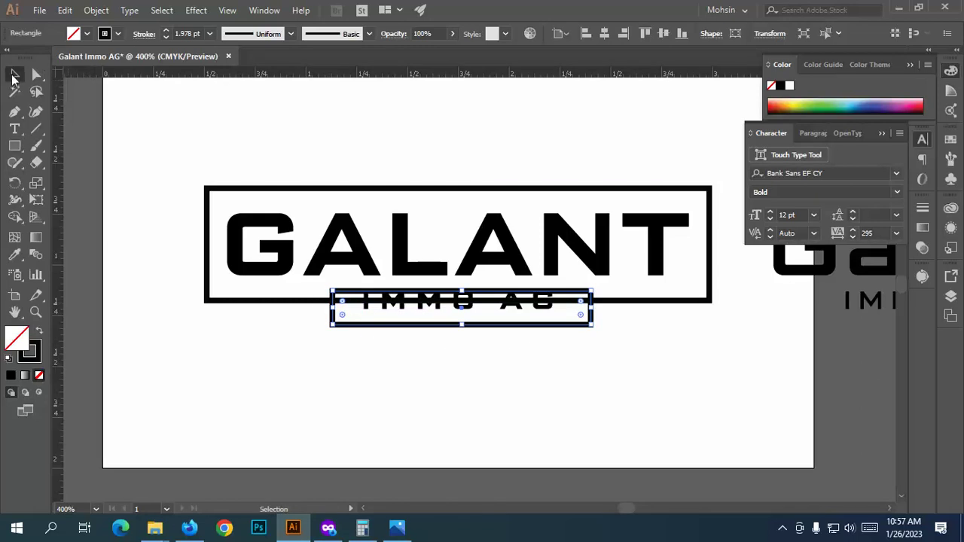
shift+click(455, 190)
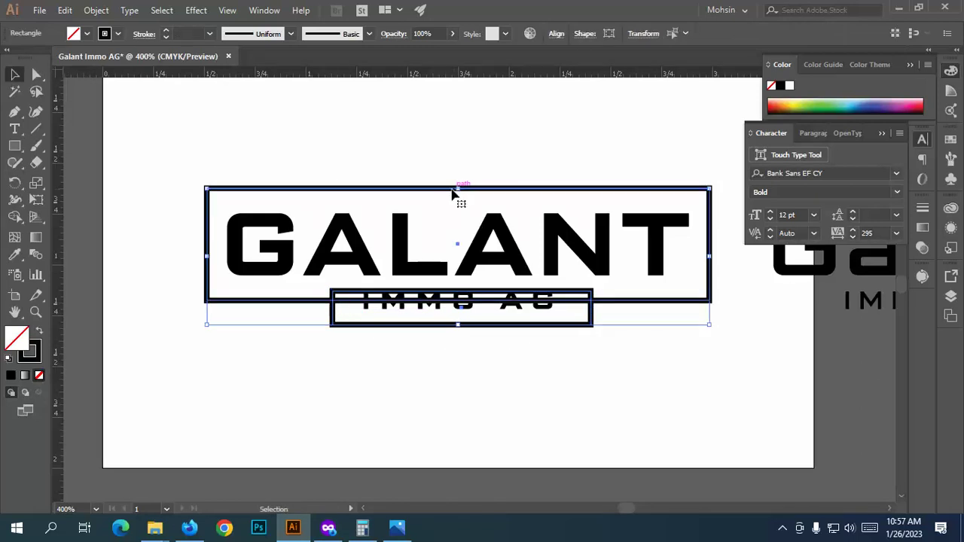
click(433, 193)
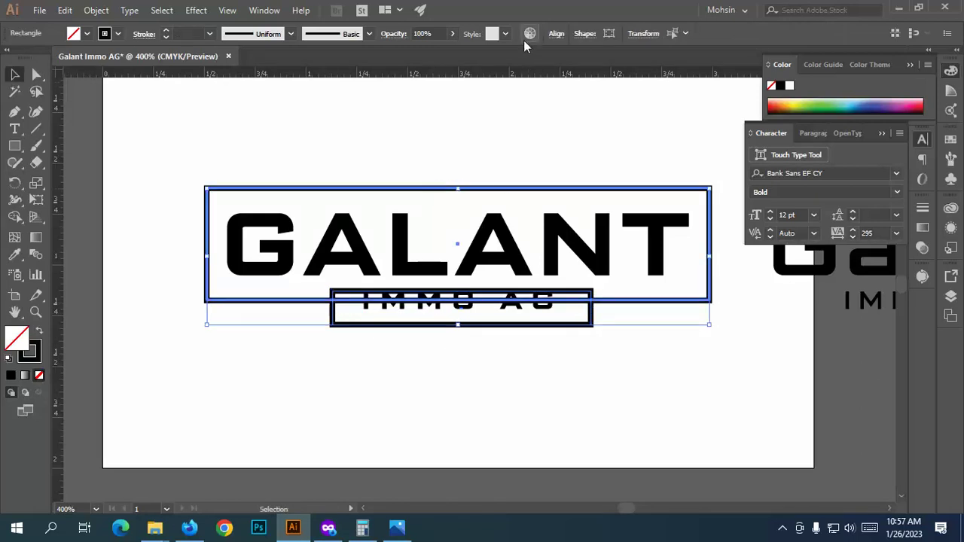
click(558, 38)
click(440, 72)
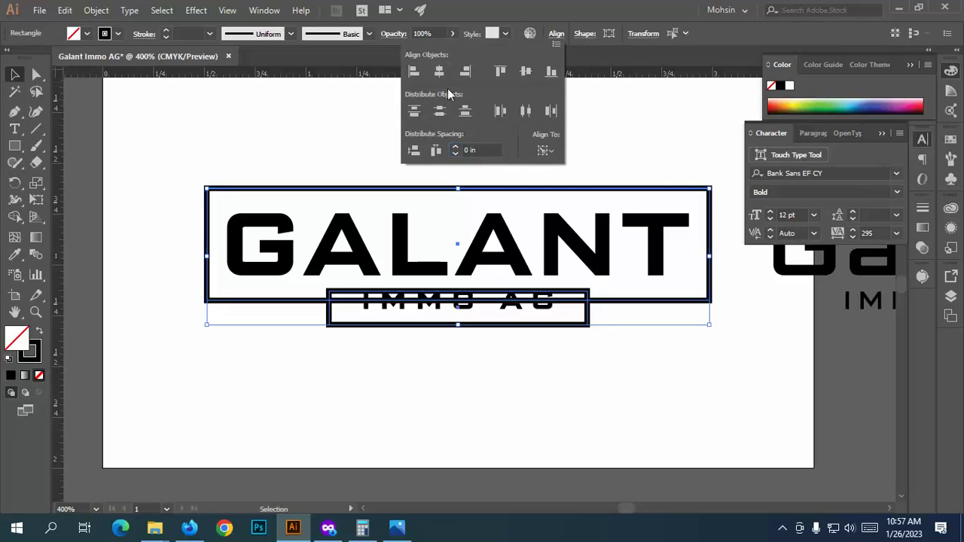
click(589, 395)
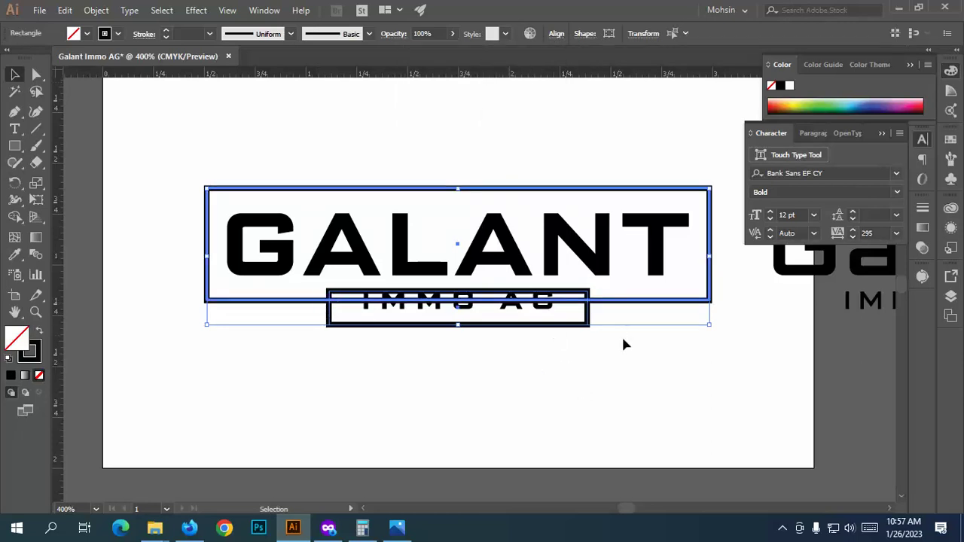
Step: Split the frame and the small rectangle at their intersections with the Pathfinder Outline operation
click(884, 134)
click(907, 66)
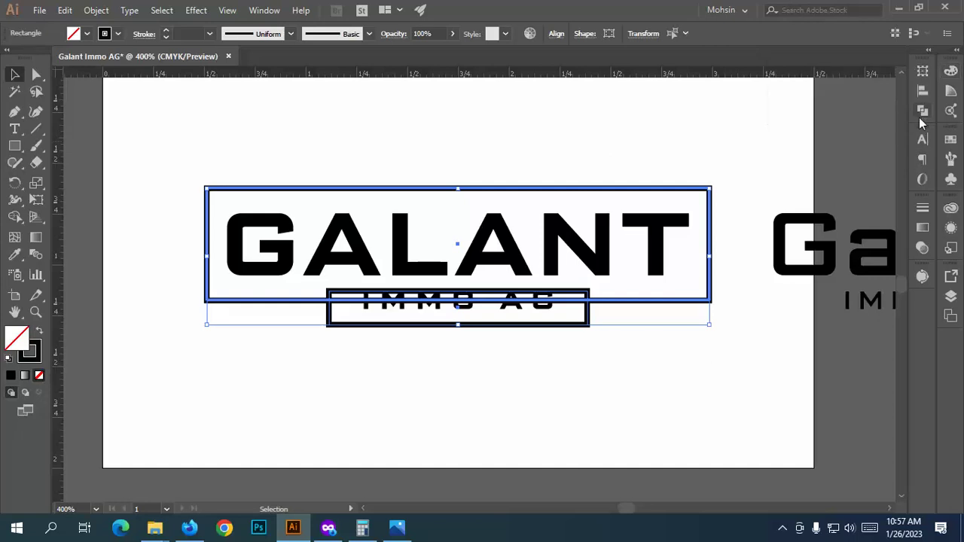
click(922, 115)
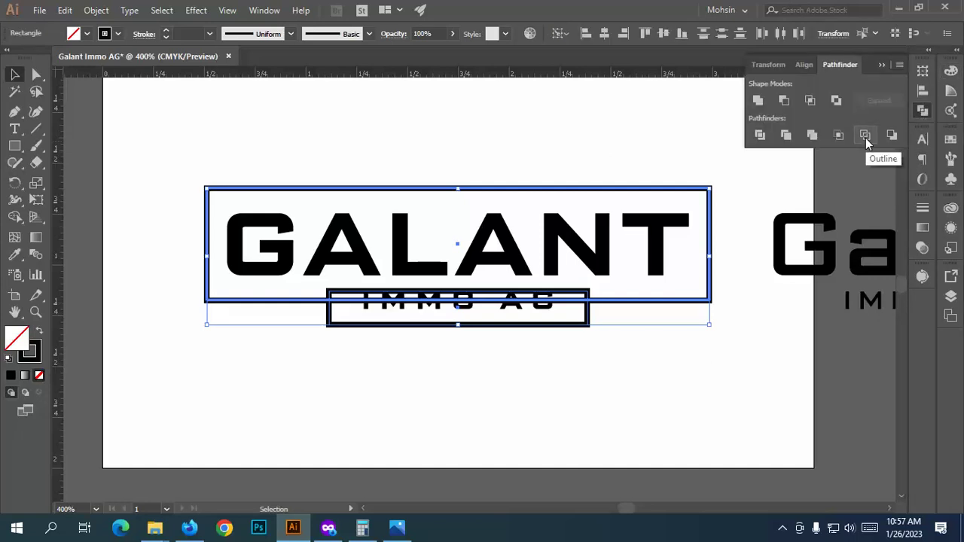
click(865, 137)
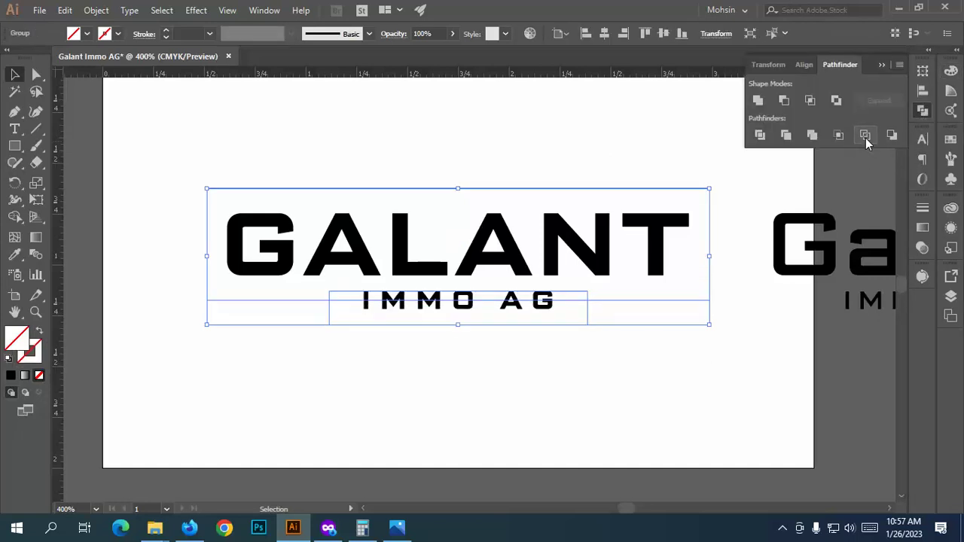
Step: Ungroup the outlined paths and delete the small rectangle's pieces with the frame segment running behind "IMMO AG"
right_click(554, 312)
click(599, 199)
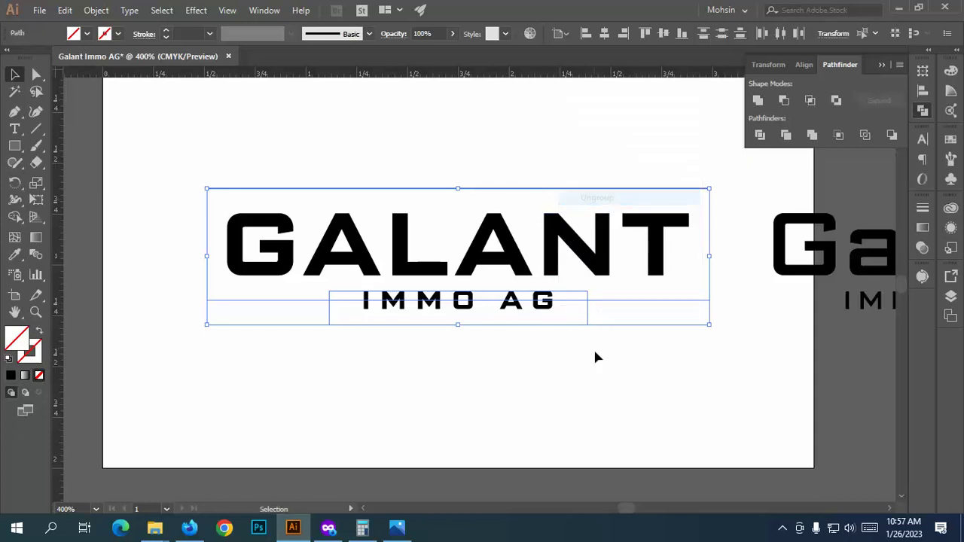
click(584, 342)
drag(581, 342, 580, 318)
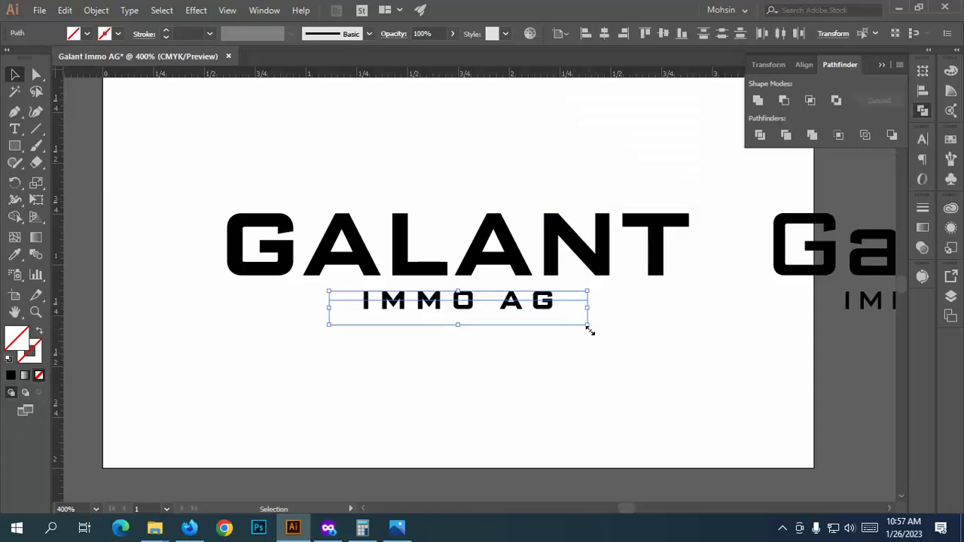
click(590, 345)
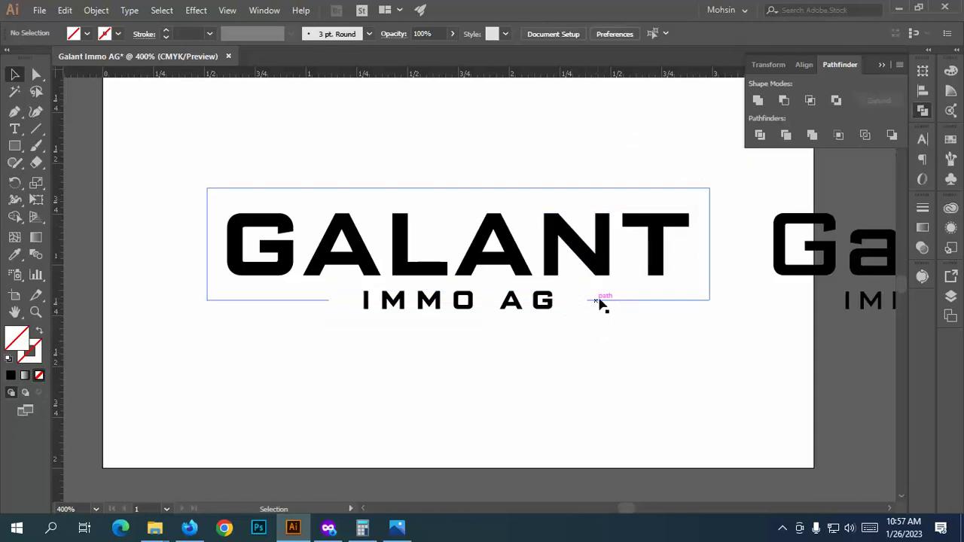
Step: Give the remaining open frame path a 2 pt black stroke and reselect the path
click(317, 303)
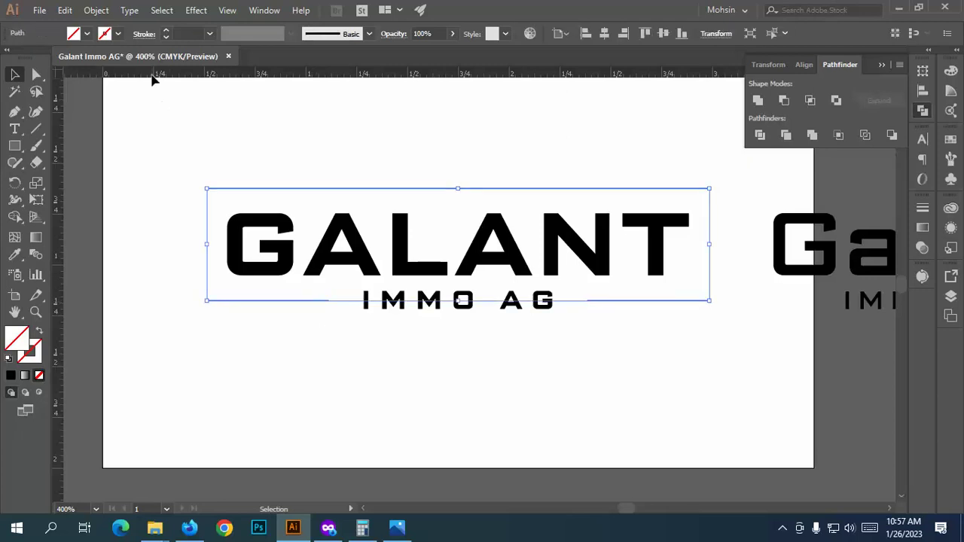
click(166, 31)
click(165, 31)
click(166, 31)
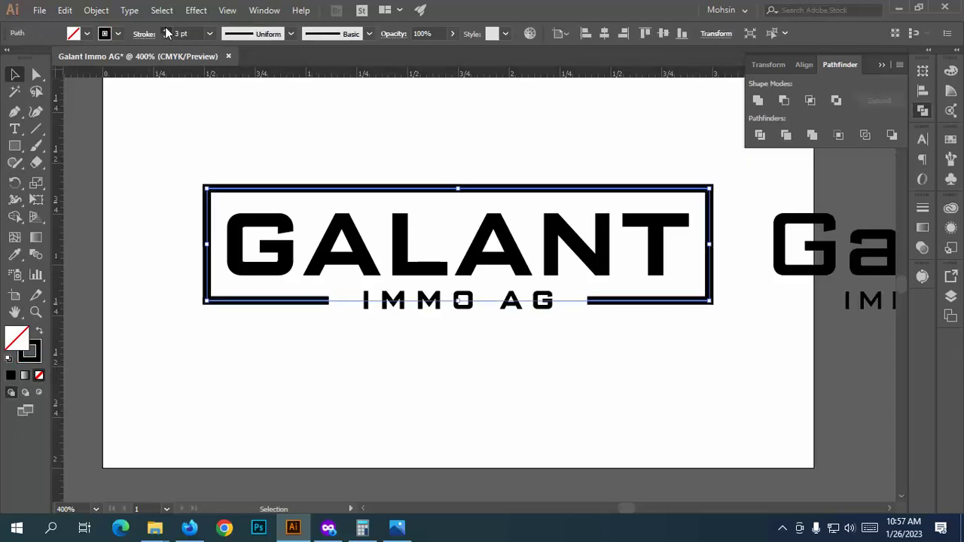
click(166, 31)
click(170, 38)
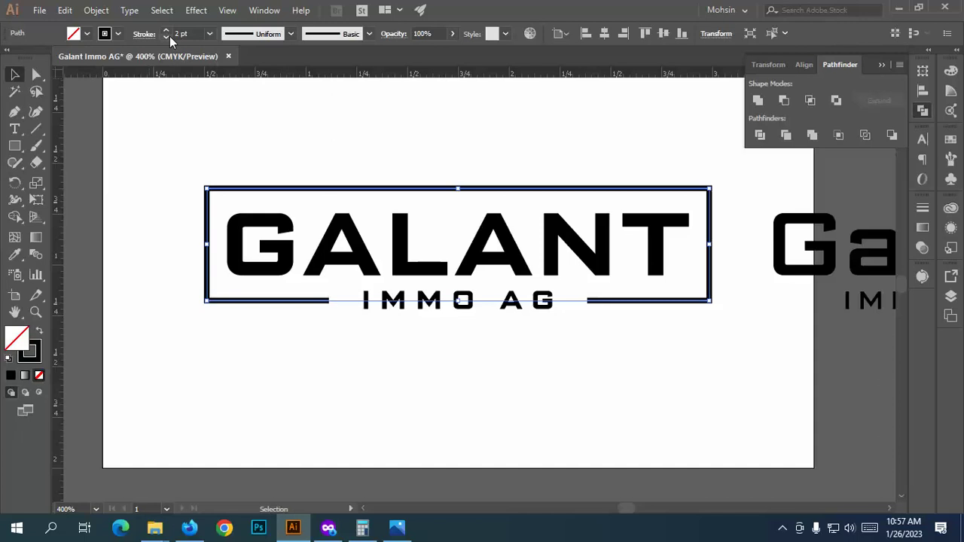
click(416, 343)
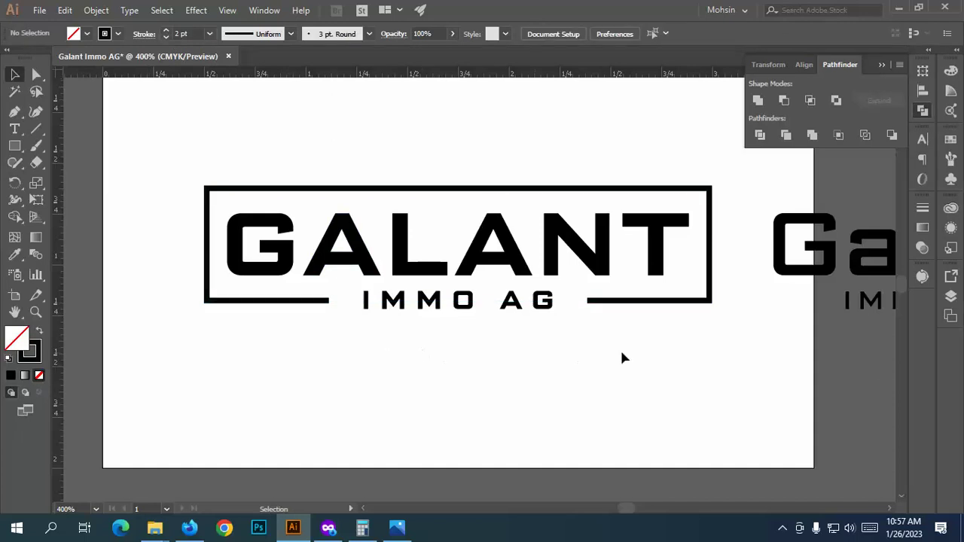
drag(649, 334, 613, 298)
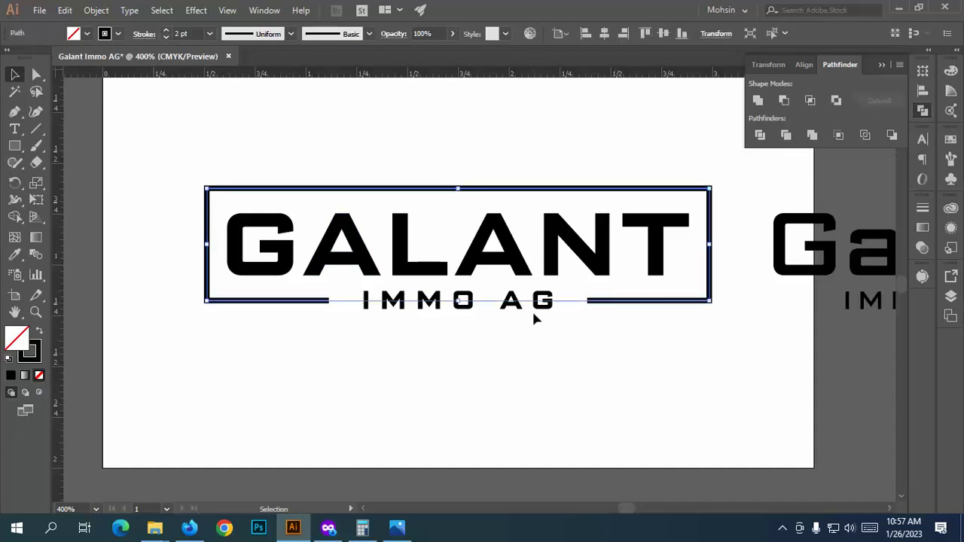
Step: Apply a round cap to the open frame path's stroke ends and deselect the path
click(145, 34)
click(71, 71)
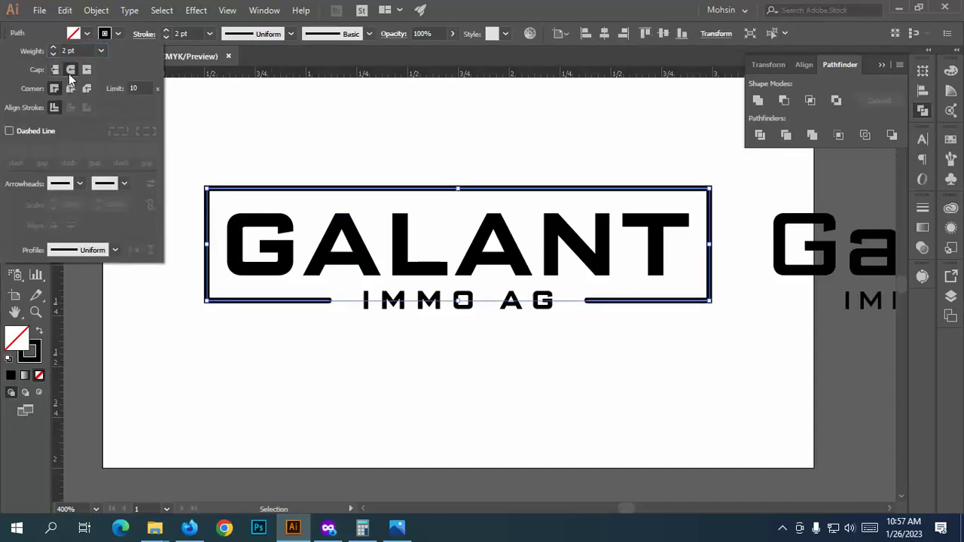
click(380, 358)
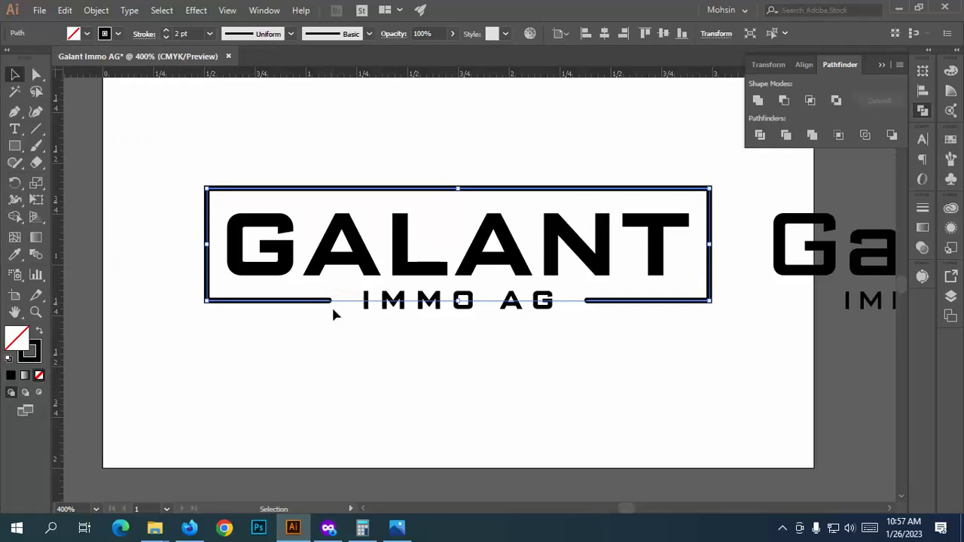
click(450, 364)
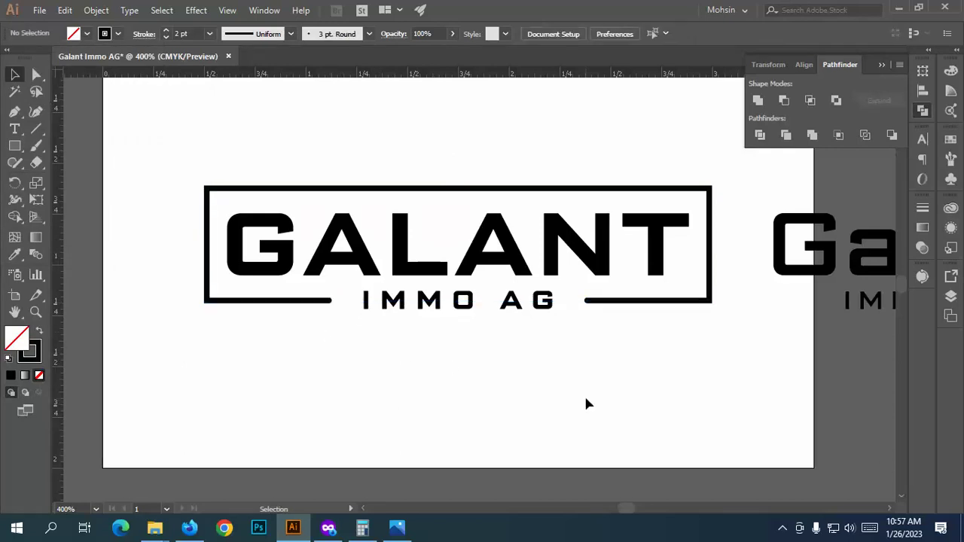
Step: Duplicate the complete framed GALANT IMMO AG logo outside the artboard, beyond the overlapping "Galant" text version
scroll(582, 360, down, 3)
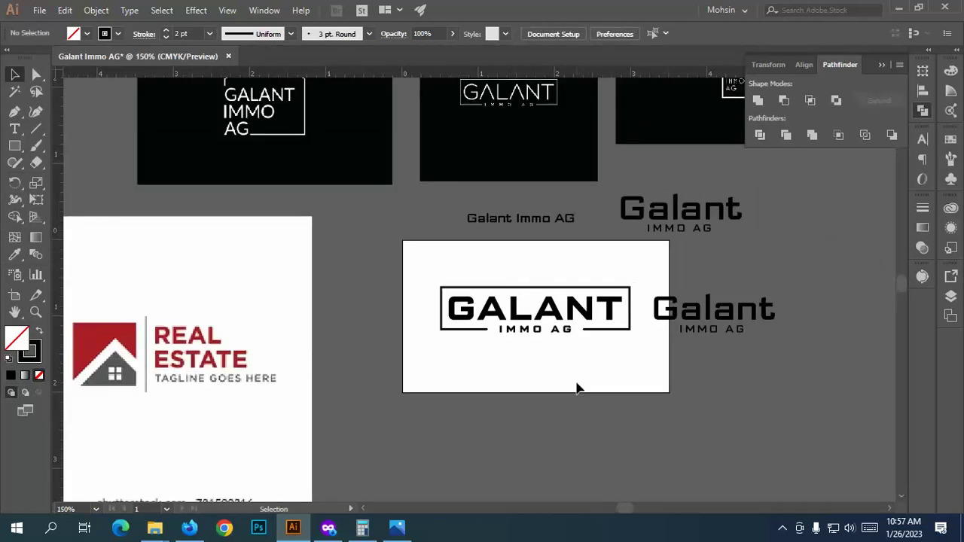
scroll(577, 388, up, 2)
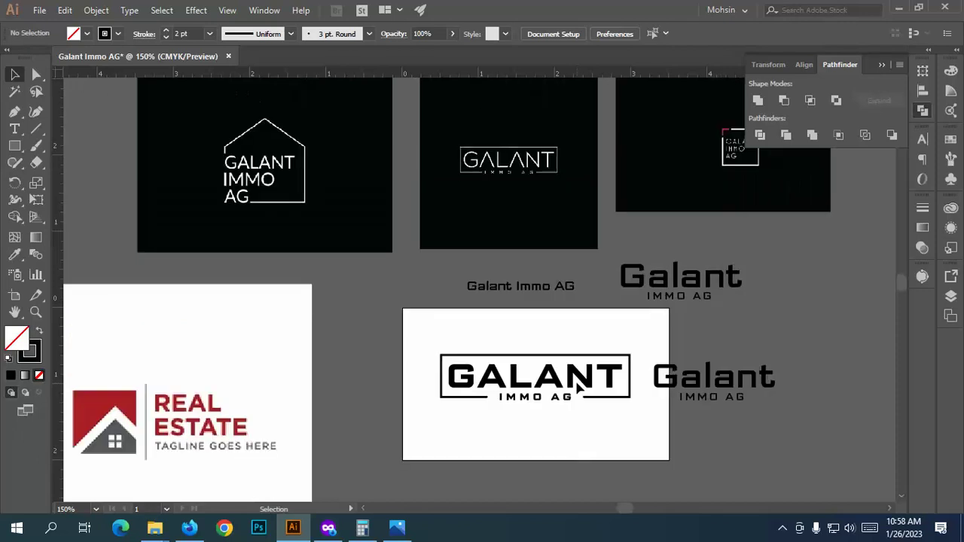
scroll(550, 365, up, 2)
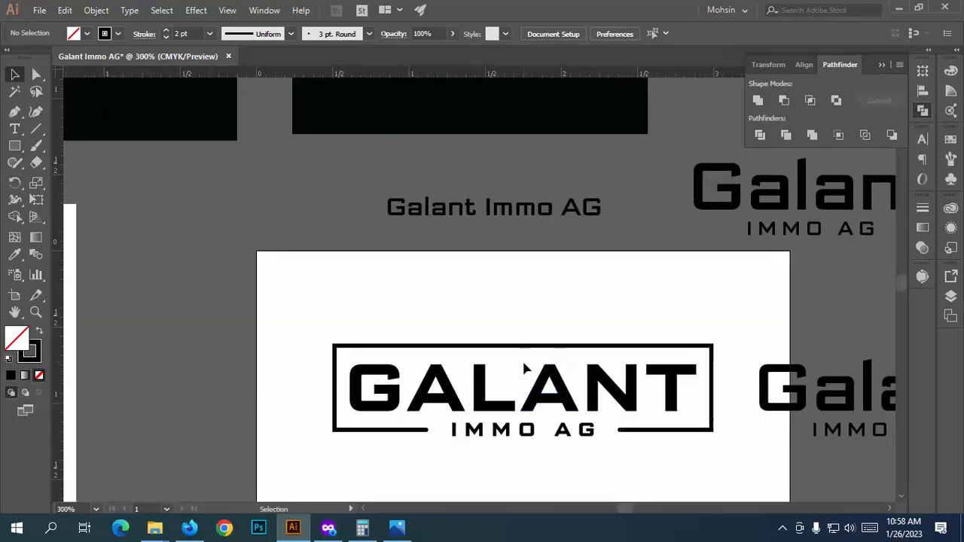
scroll(518, 362, down, 2)
drag(601, 405, 434, 336)
scroll(462, 355, down, 2)
drag(474, 366, 724, 369)
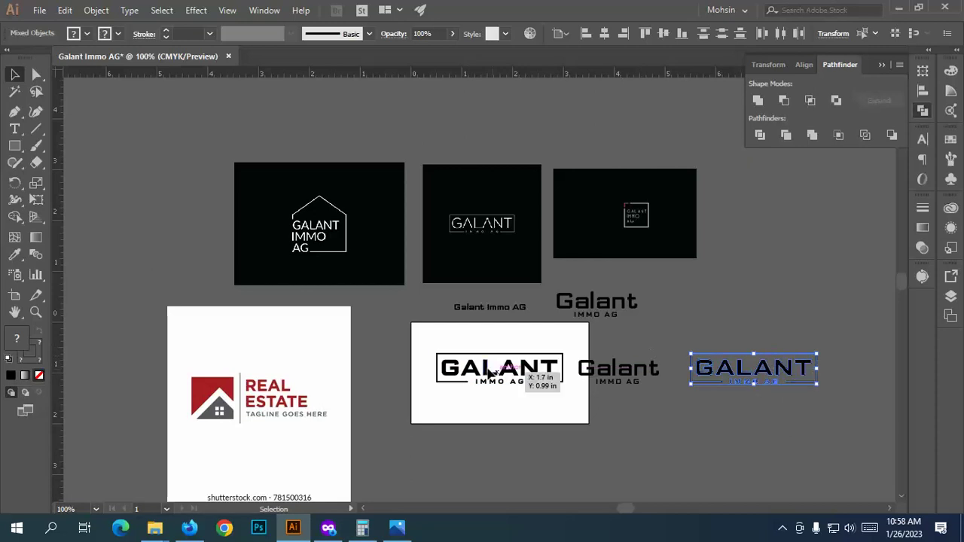
scroll(502, 380, up, 3)
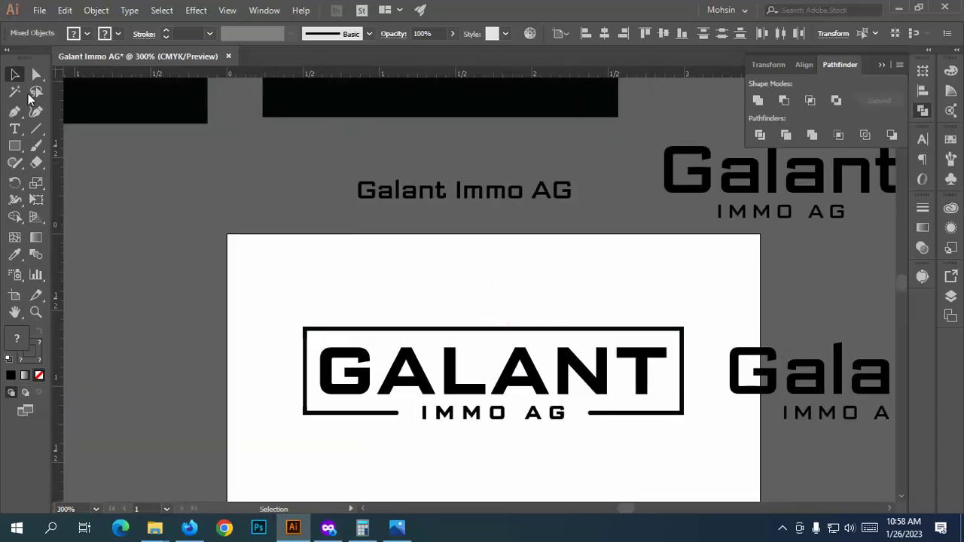
key(a)
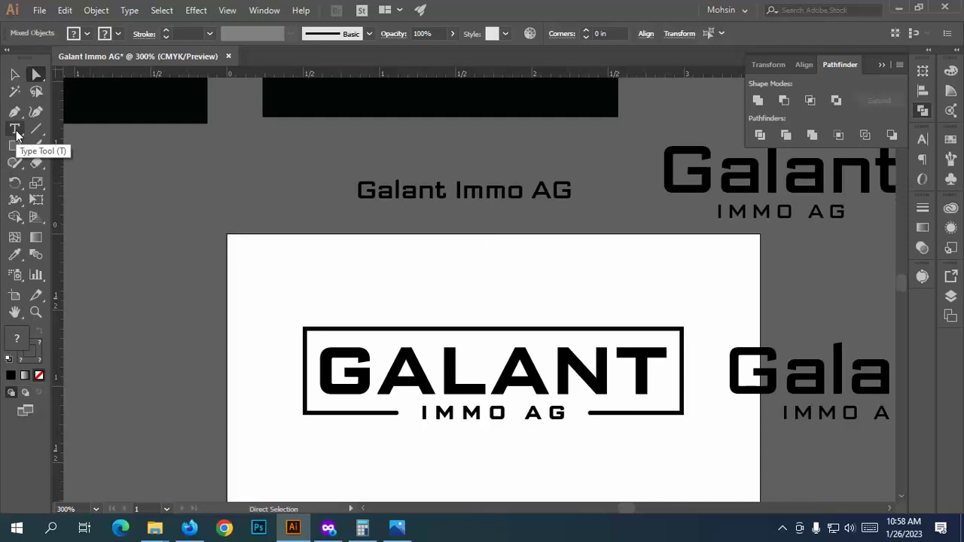
Step: Switch to Firefox and check the open Bank Sans font pages and the private window's Supperlancer search results
click(187, 529)
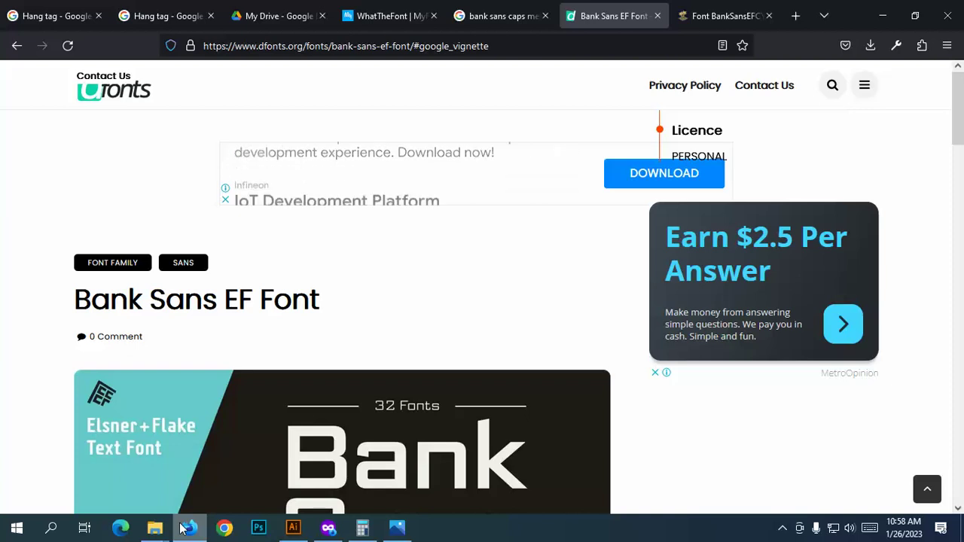
click(489, 13)
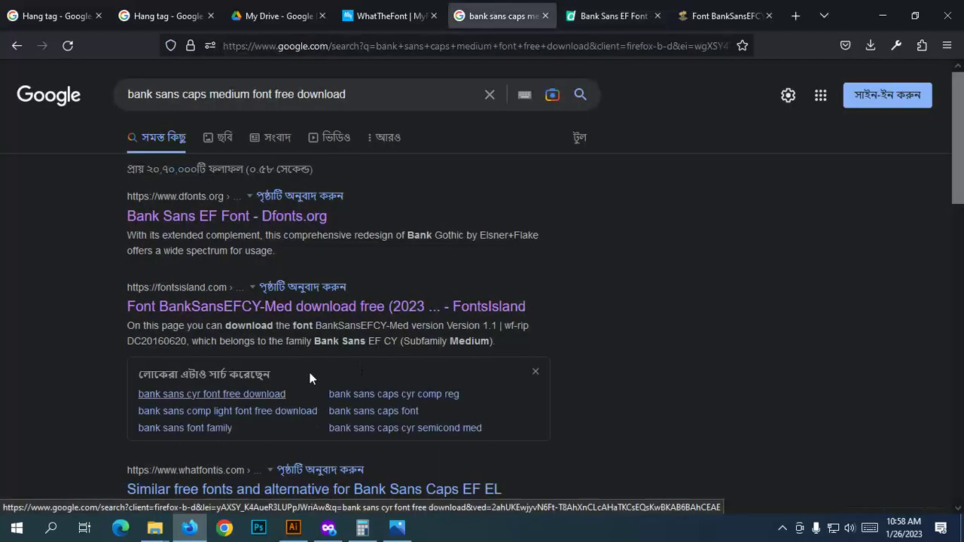
click(719, 12)
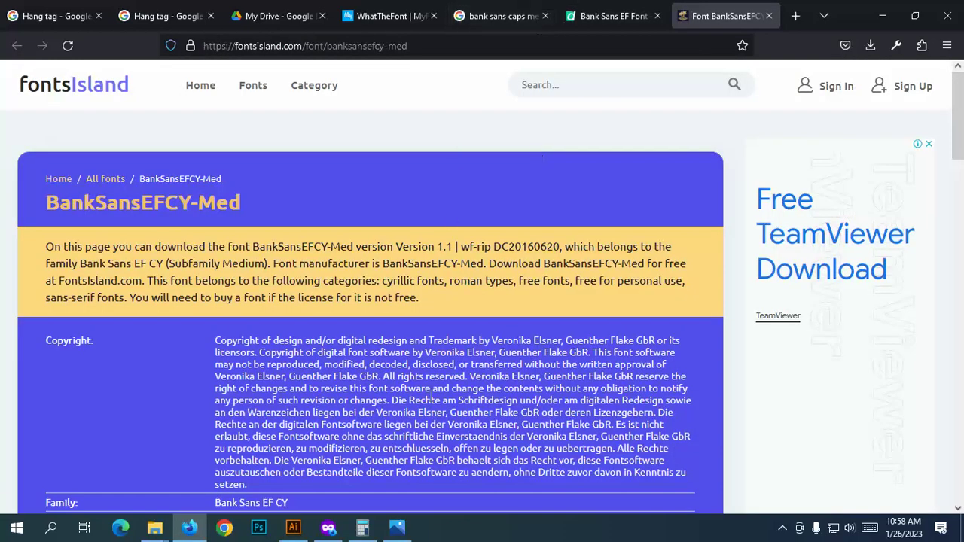
click(329, 528)
click(558, 13)
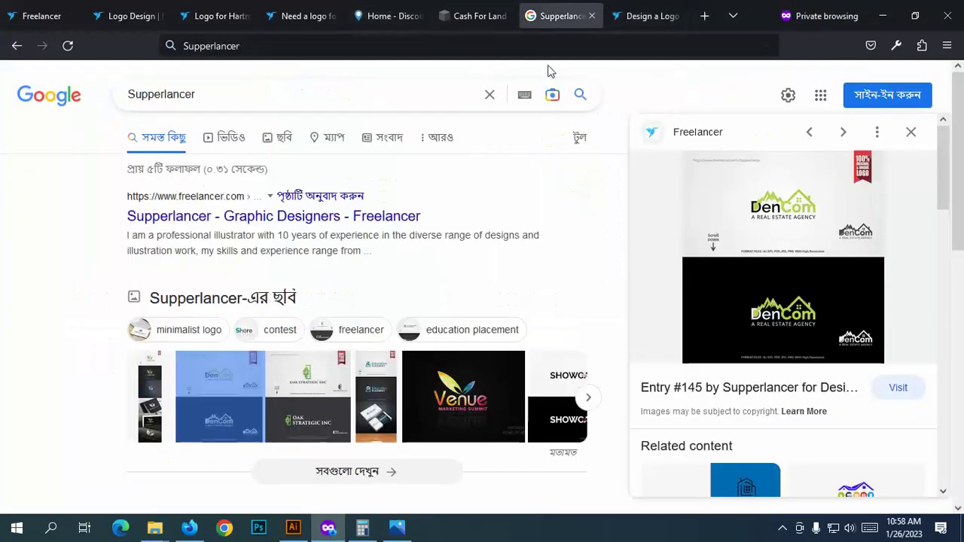
click(189, 527)
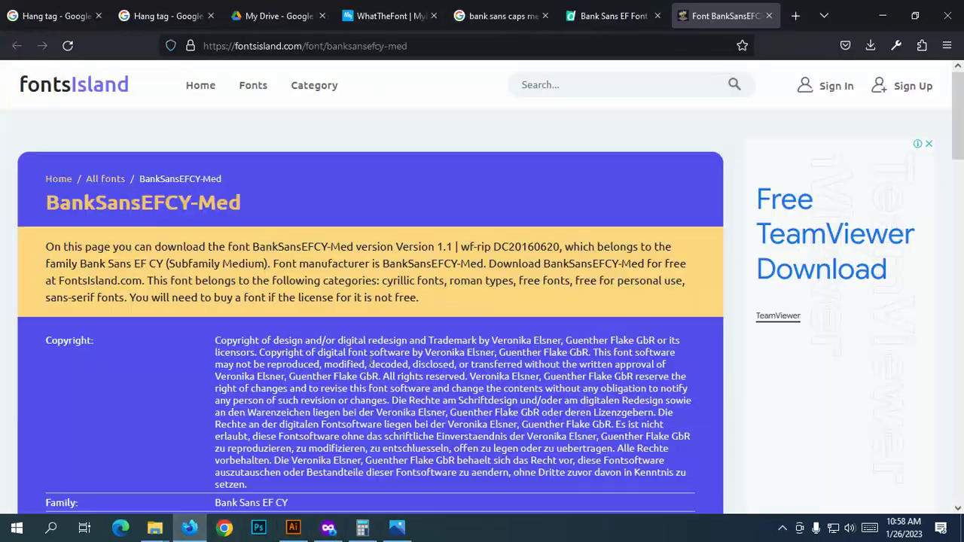
Step: Close the Fiverr hang tag image tab and look through the remaining open tabs
click(118, 27)
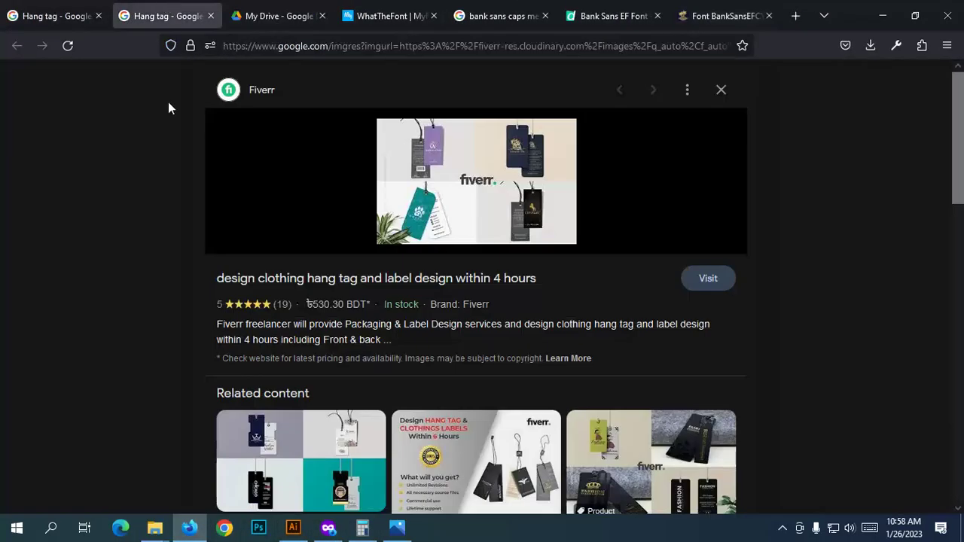
click(211, 15)
click(52, 9)
click(166, 11)
click(271, 9)
click(394, 19)
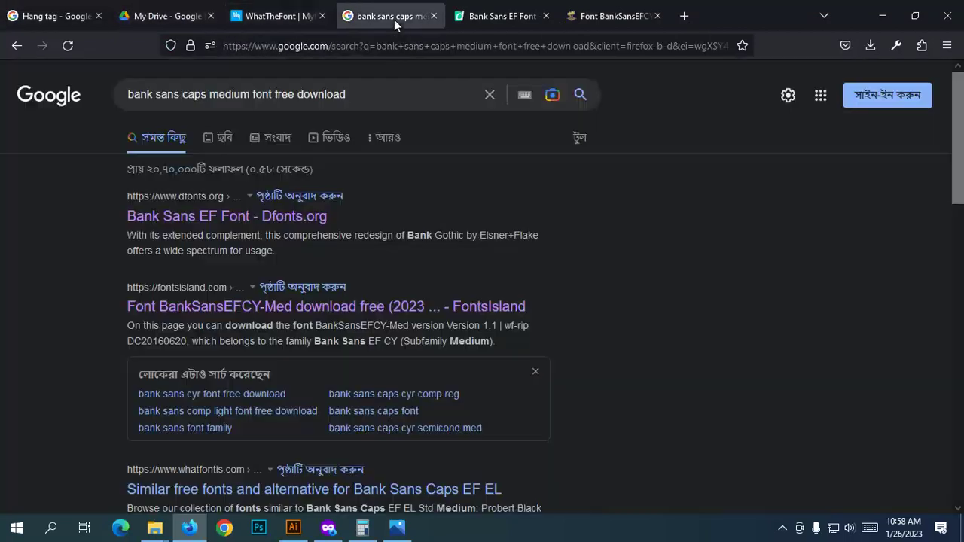
click(605, 21)
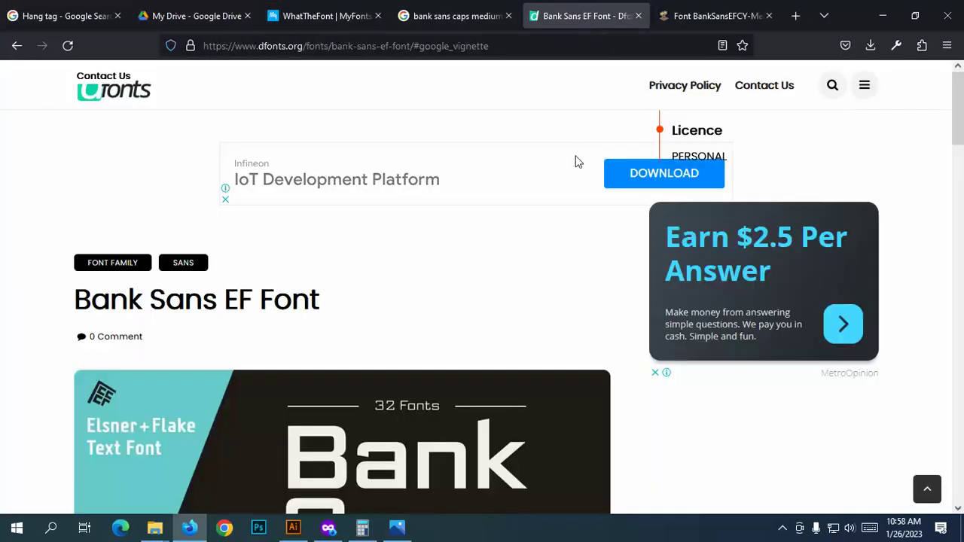
scroll(557, 239, down, 5)
key(ctrl+Tab)
Step: Search Google for "realstate logo" in a new browser tab
key(ctrl+t)
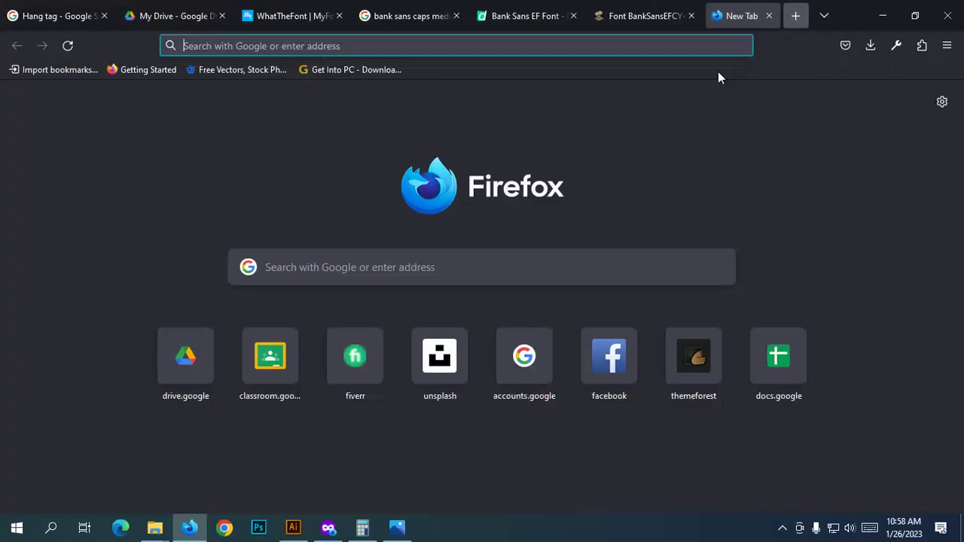
click(222, 45)
text(rea)
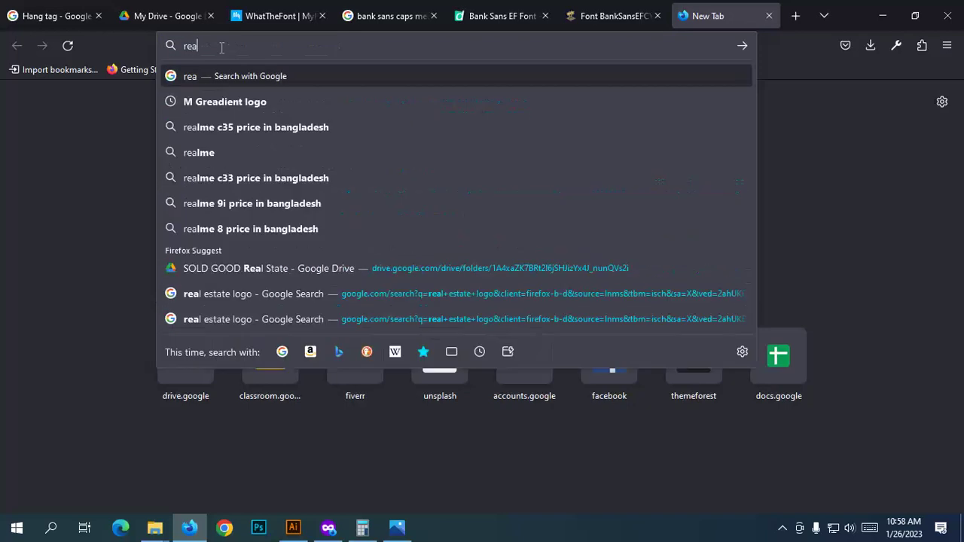
text(lstate logo)
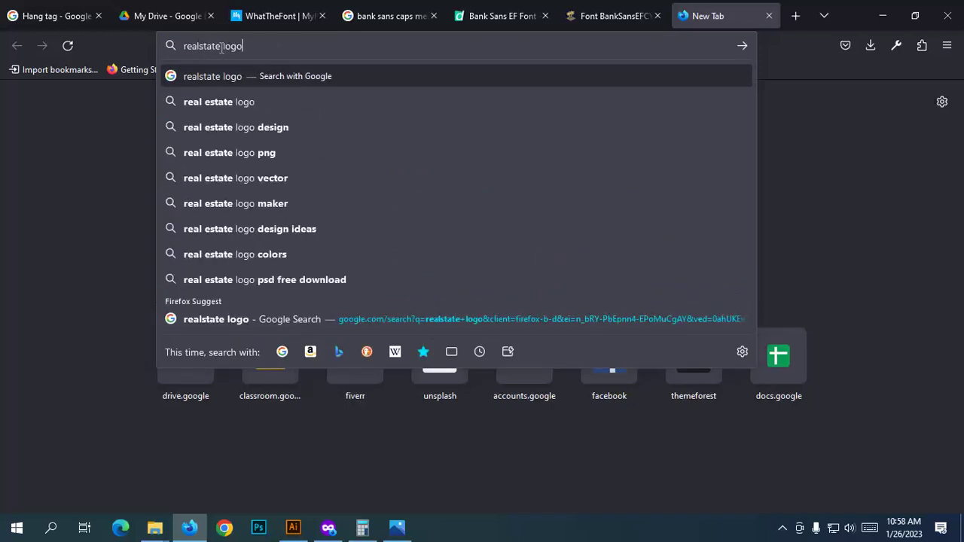
key(Return)
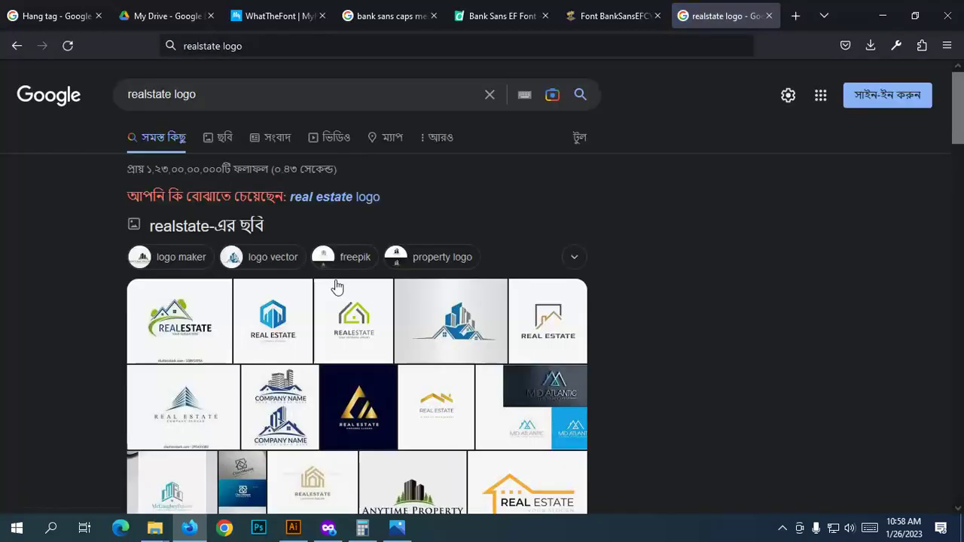
Step: Preview real estate logo results and copy the image with the grey square frame and brown roofline
click(367, 334)
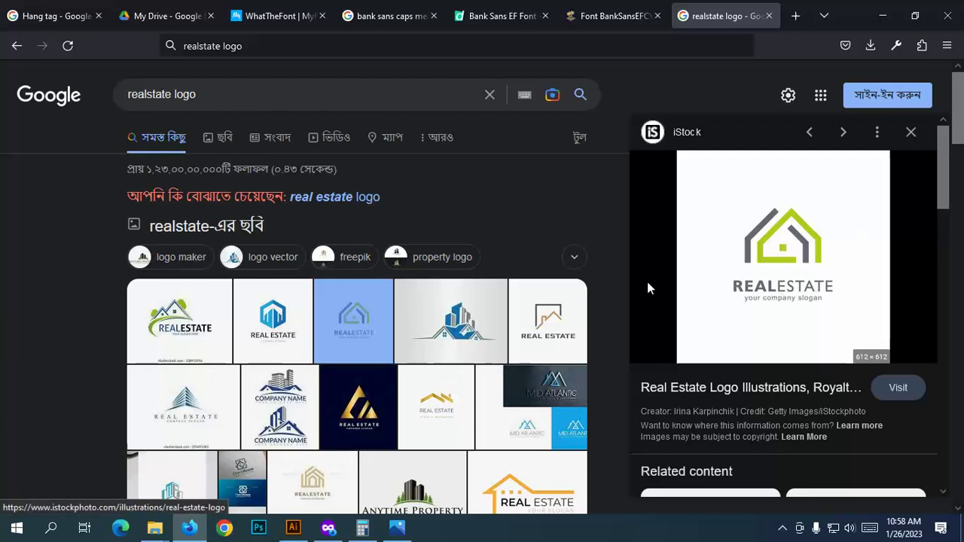
scroll(645, 283, down, 1)
click(558, 324)
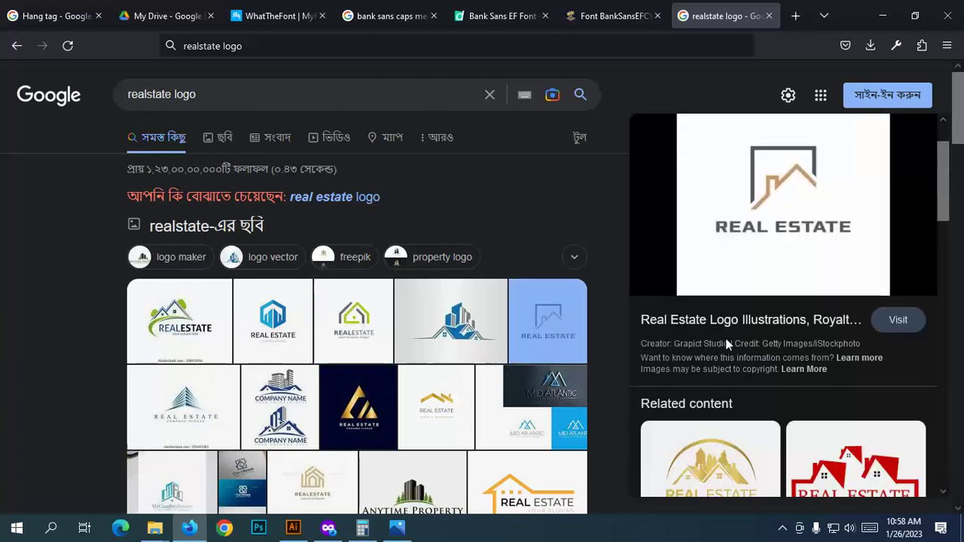
scroll(725, 338, down, 2)
scroll(781, 245, up, 3)
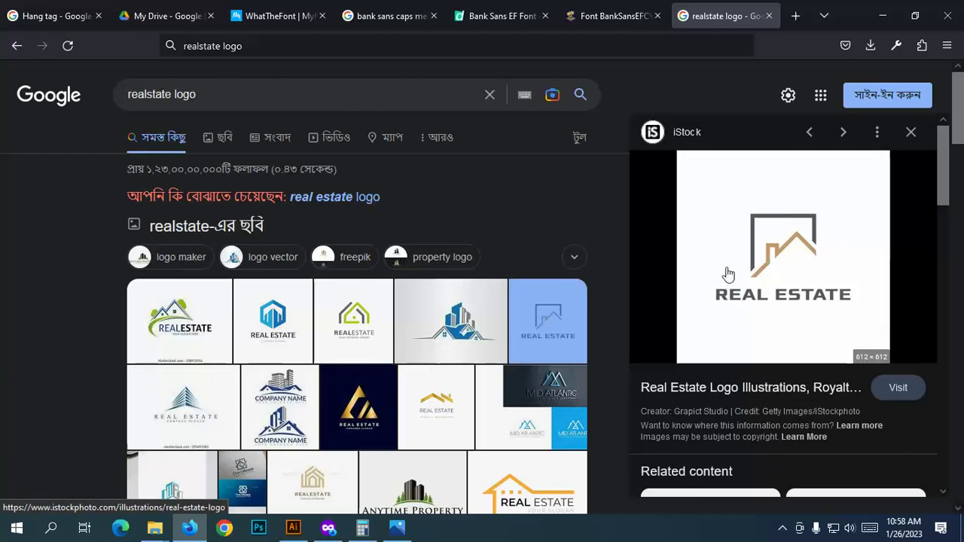
scroll(728, 275, down, 3)
scroll(750, 263, up, 2)
right_click(767, 263)
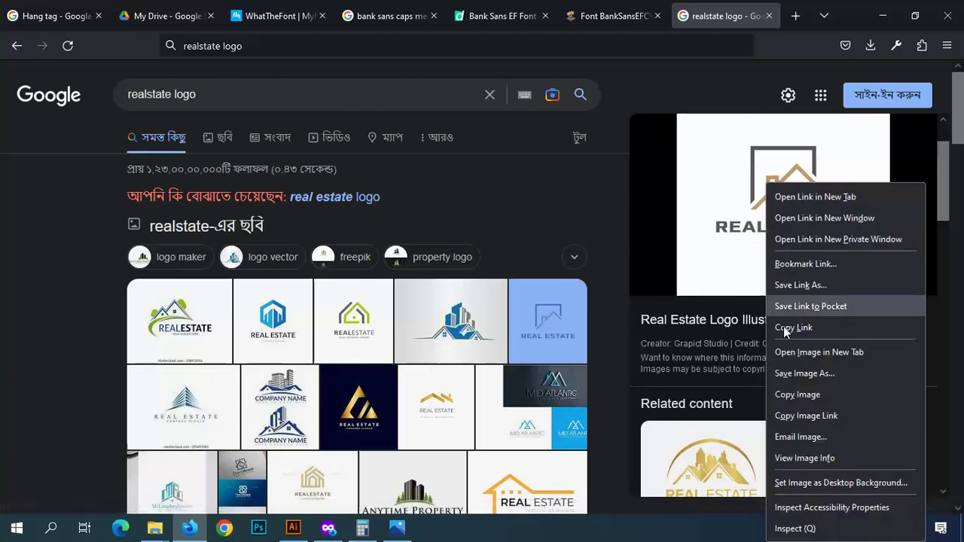
click(795, 397)
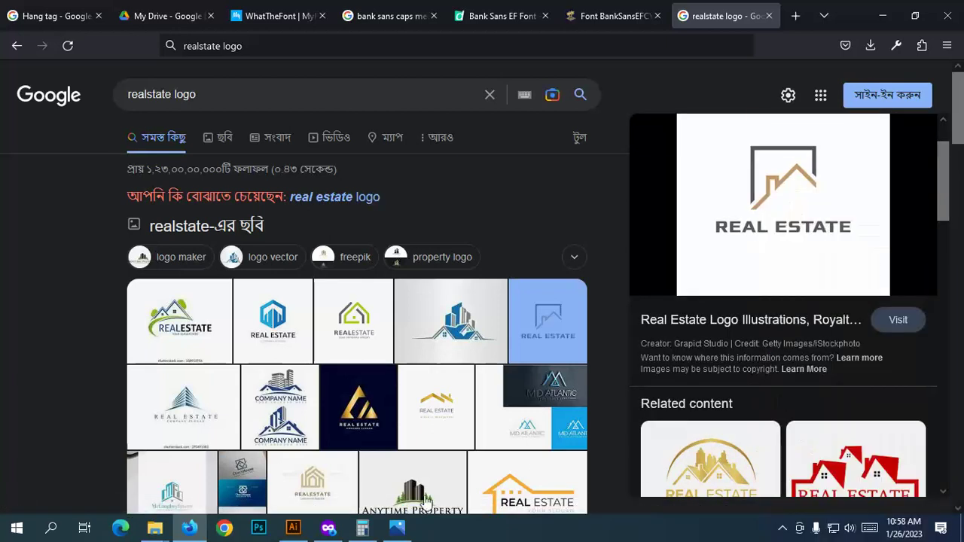
Step: Switch to Illustrator, paste the copied real estate logo image into the Galant Immo AG document and move it aside
click(294, 529)
click(436, 409)
key(ctrl+v)
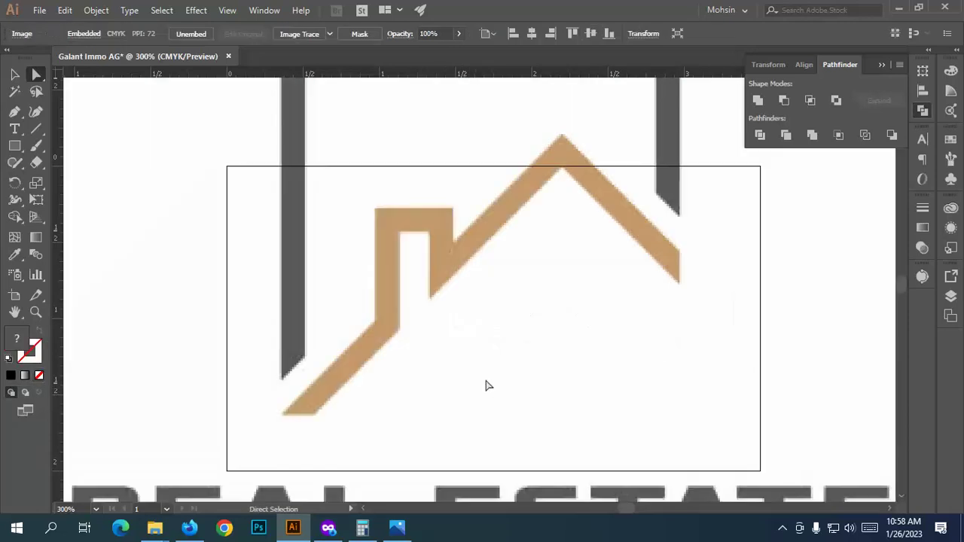
scroll(524, 353, down, 5)
drag(564, 174, 259, 260)
Step: Return to Firefox and examine the related images and web results for further real estate logo references
click(189, 528)
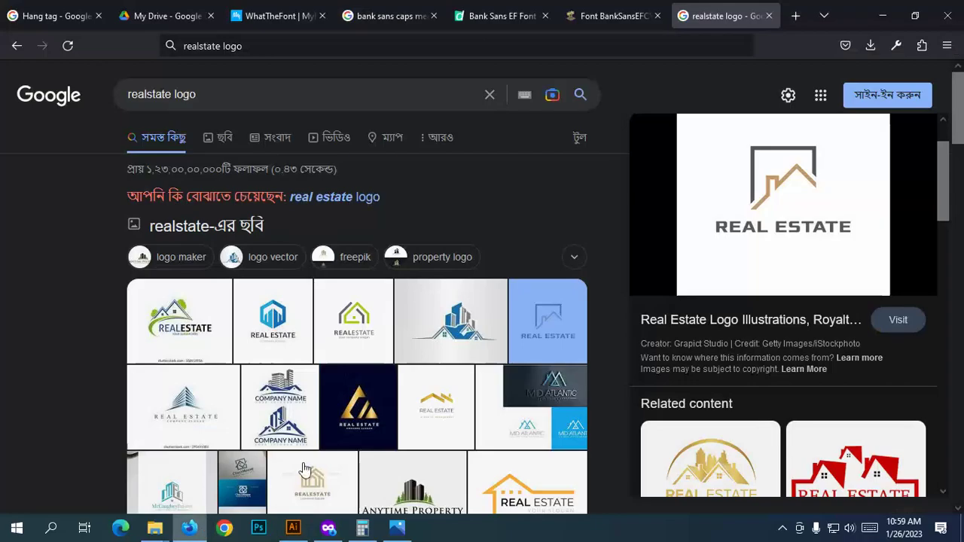
scroll(904, 275, down, 8)
scroll(839, 319, down, 3)
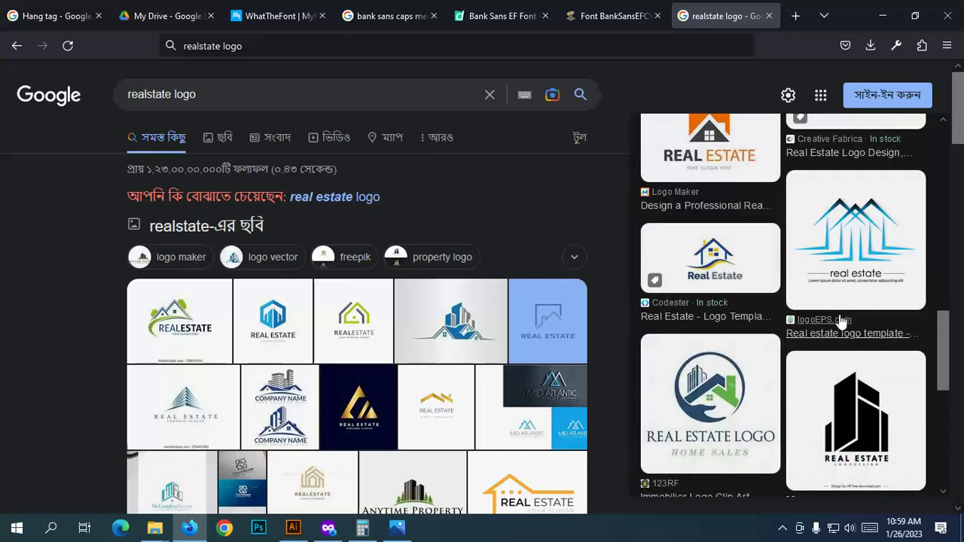
scroll(839, 318, down, 2)
scroll(492, 309, down, 4)
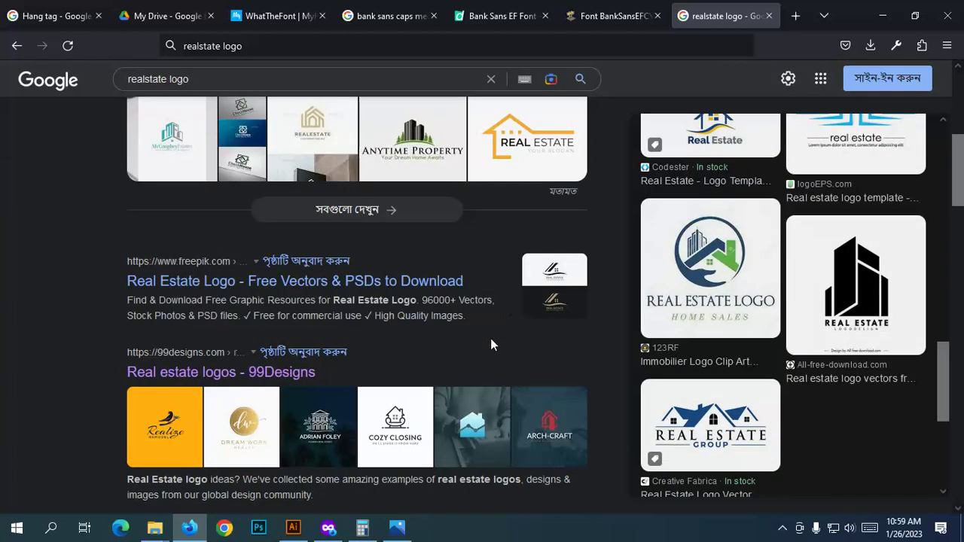
scroll(302, 348, up, 4)
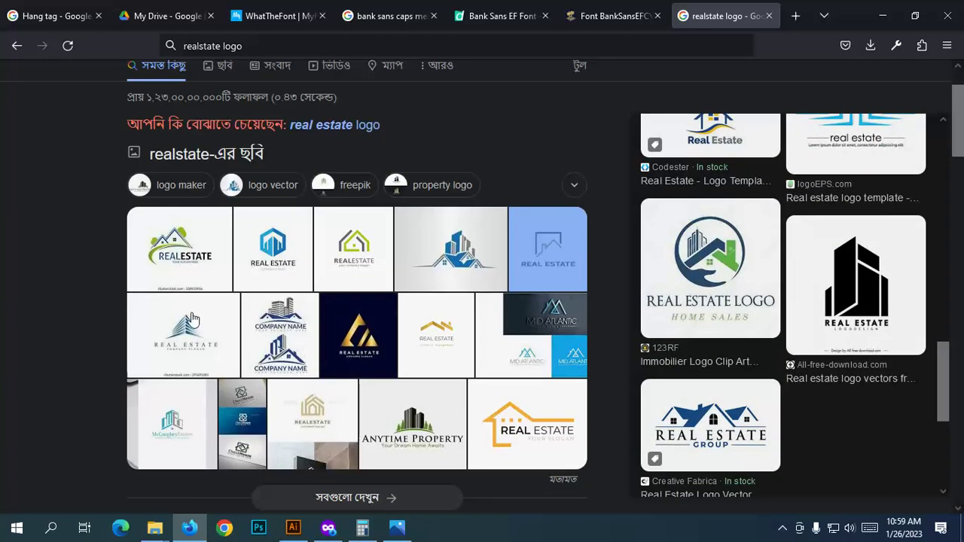
scroll(192, 318, down, 6)
scroll(236, 145, up, 2)
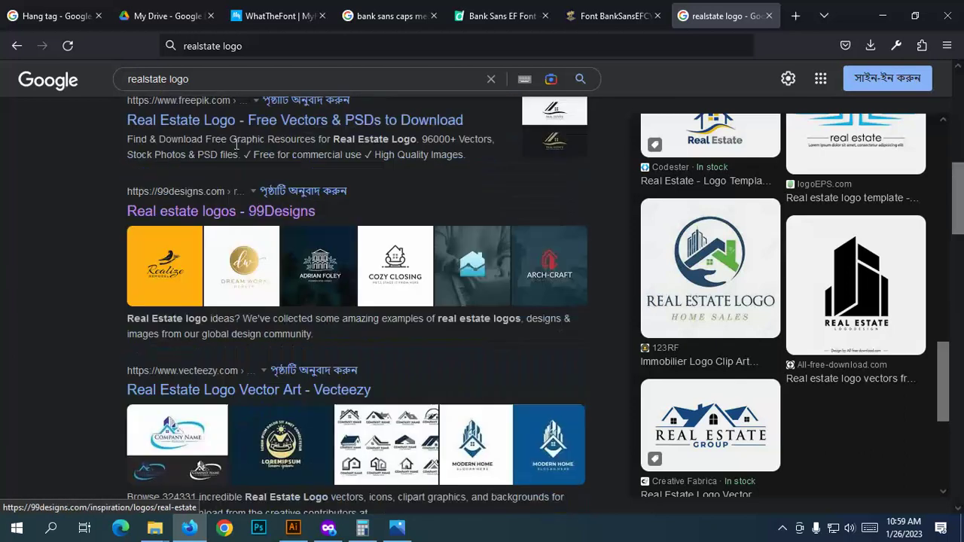
scroll(236, 145, up, 5)
Step: Browse the image results for "realstate logo", preview the beige R house logo and open its full set of related images
click(220, 137)
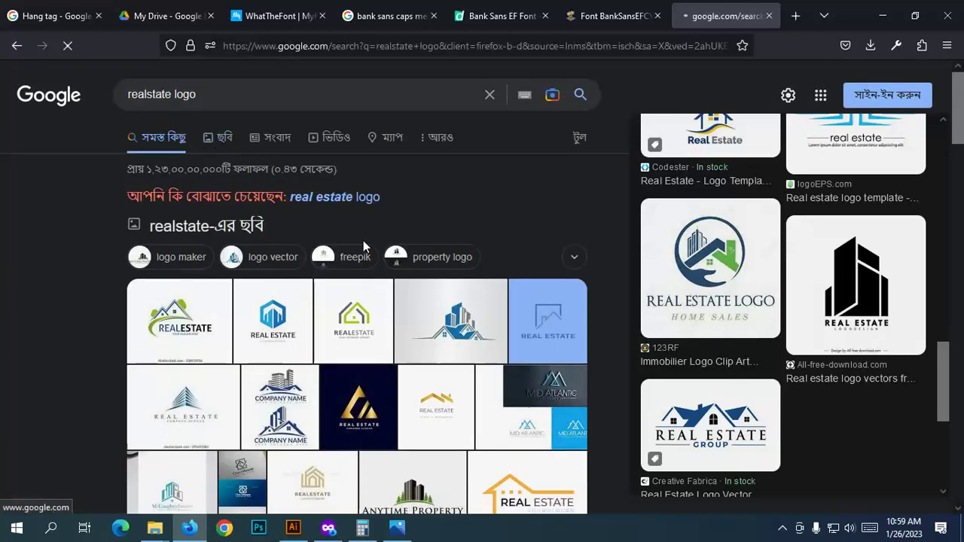
scroll(491, 302, down, 4)
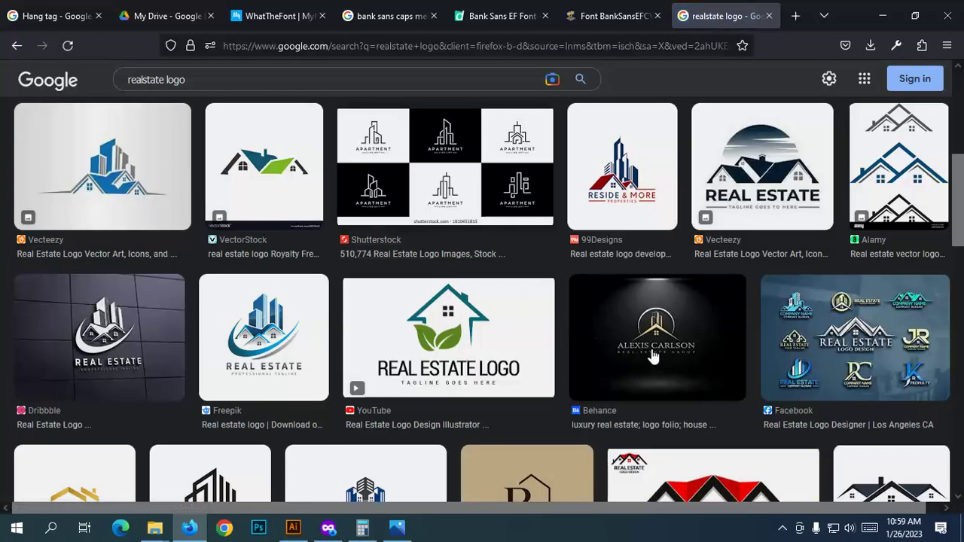
scroll(654, 357, down, 1)
scroll(785, 342, down, 3)
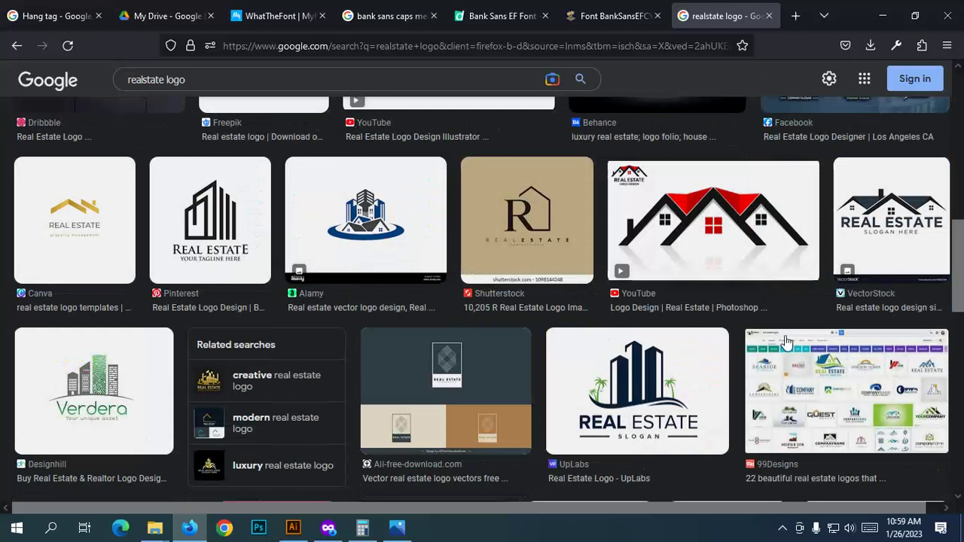
click(579, 238)
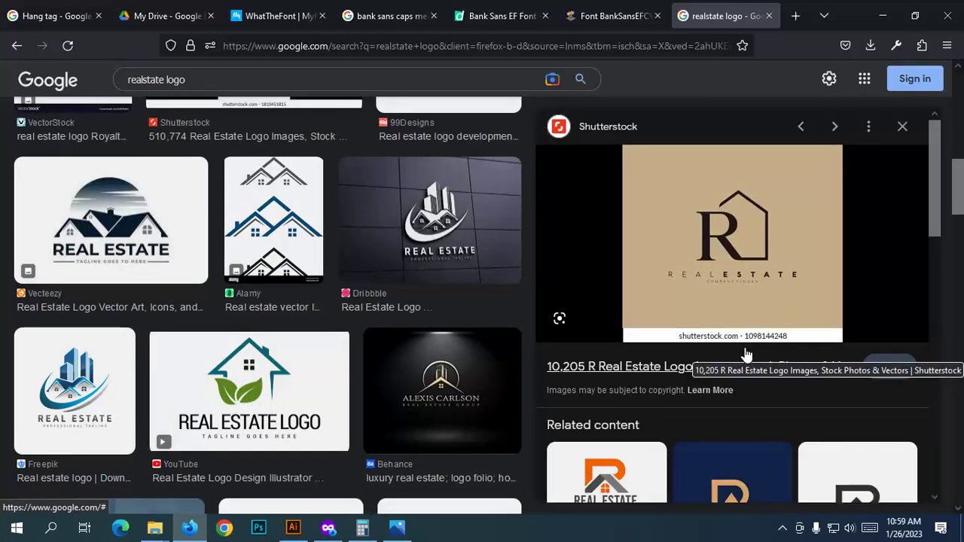
scroll(746, 354, down, 5)
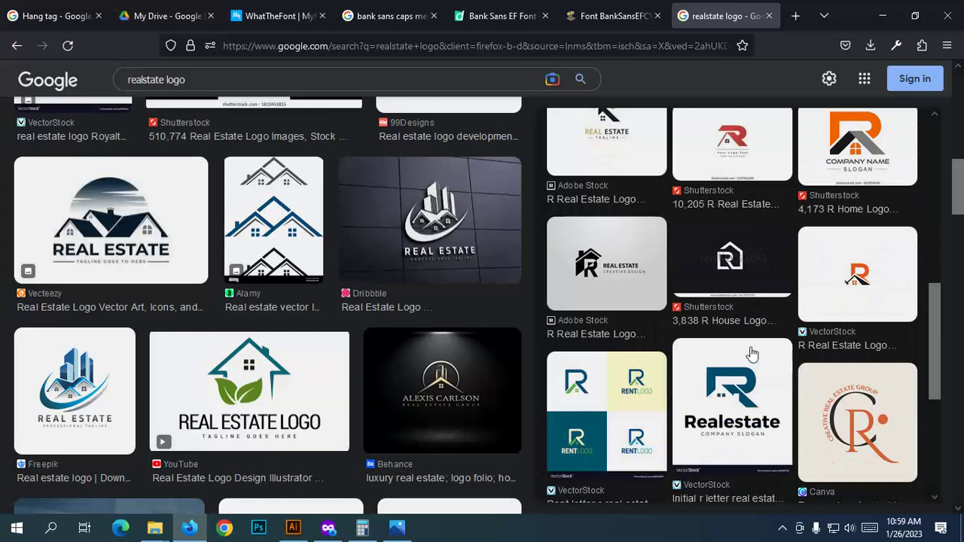
scroll(752, 354, down, 3)
click(742, 291)
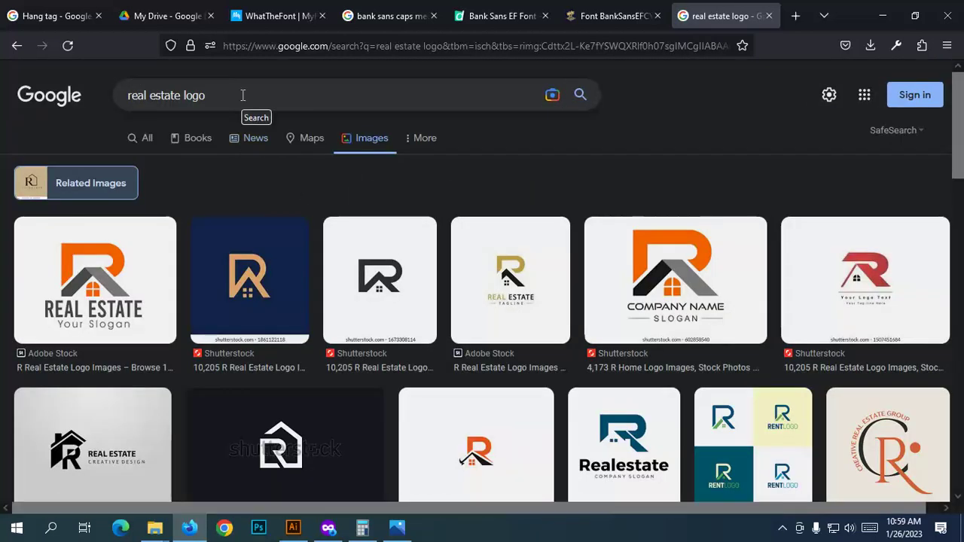
Step: Search Google Images for "real estate logo line art" and look through the results
click(220, 88)
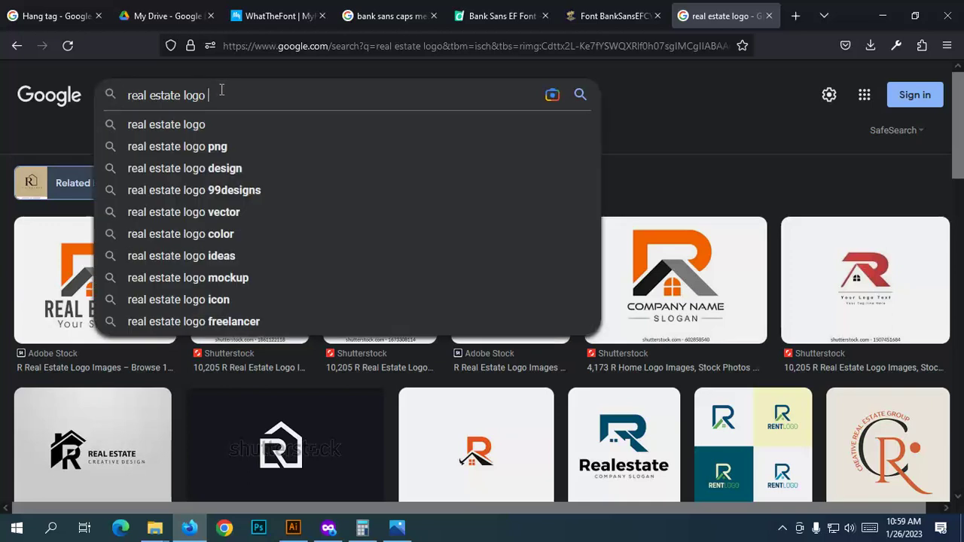
text(line art)
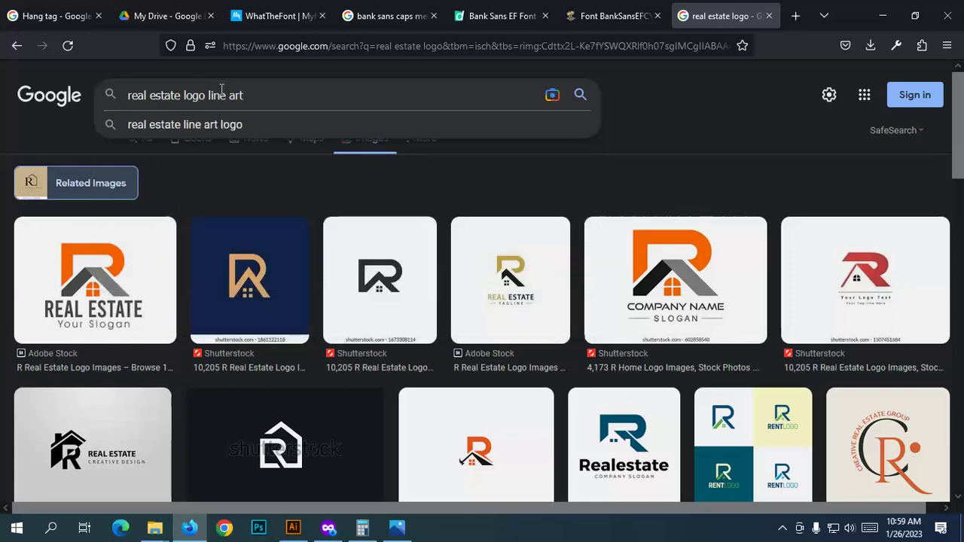
key(Return)
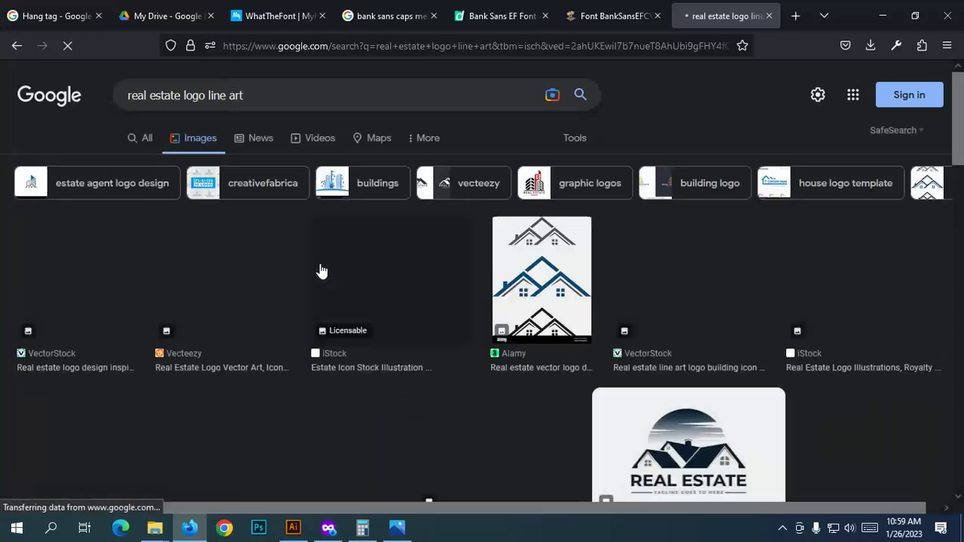
scroll(269, 295, down, 2)
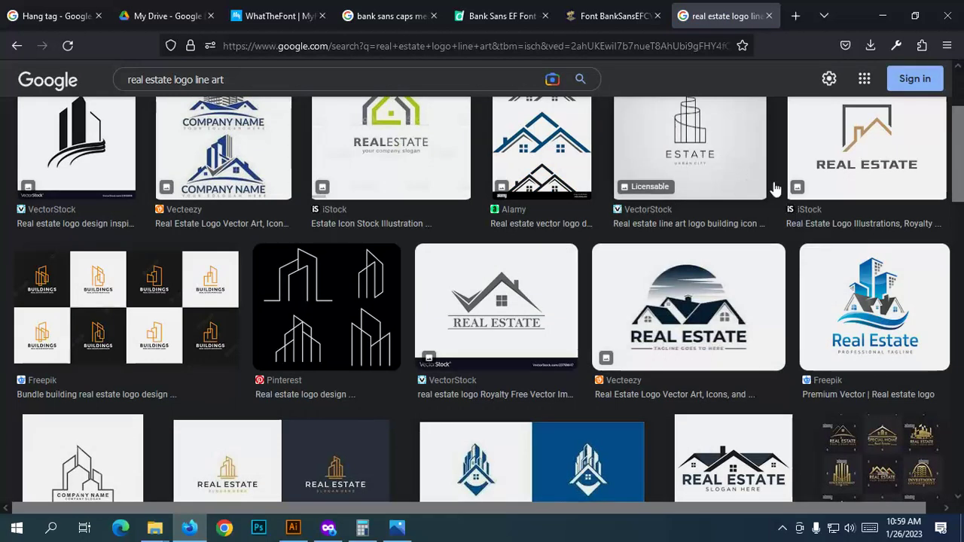
scroll(243, 258, down, 5)
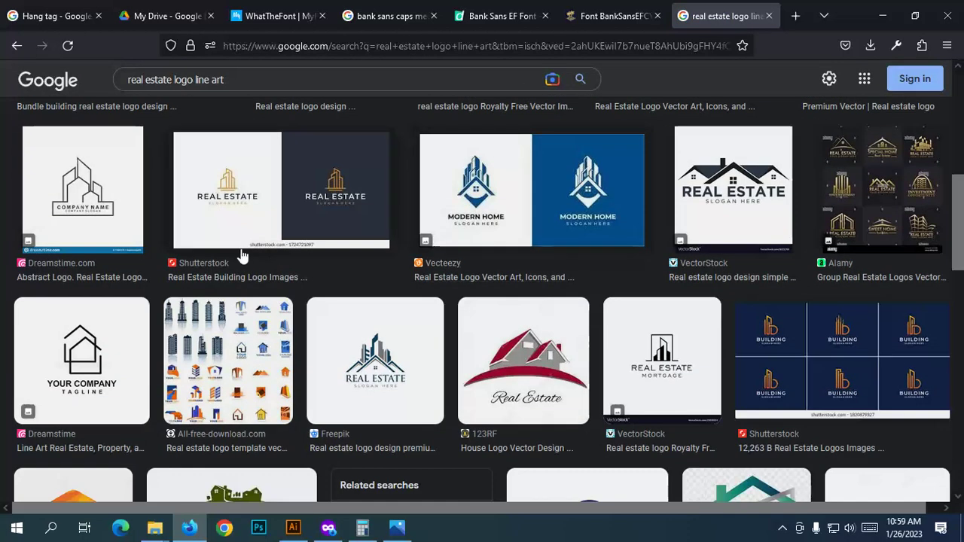
Step: Preview the line-art building logo with the boxed company name and examine its related content and the surrounding results
click(73, 189)
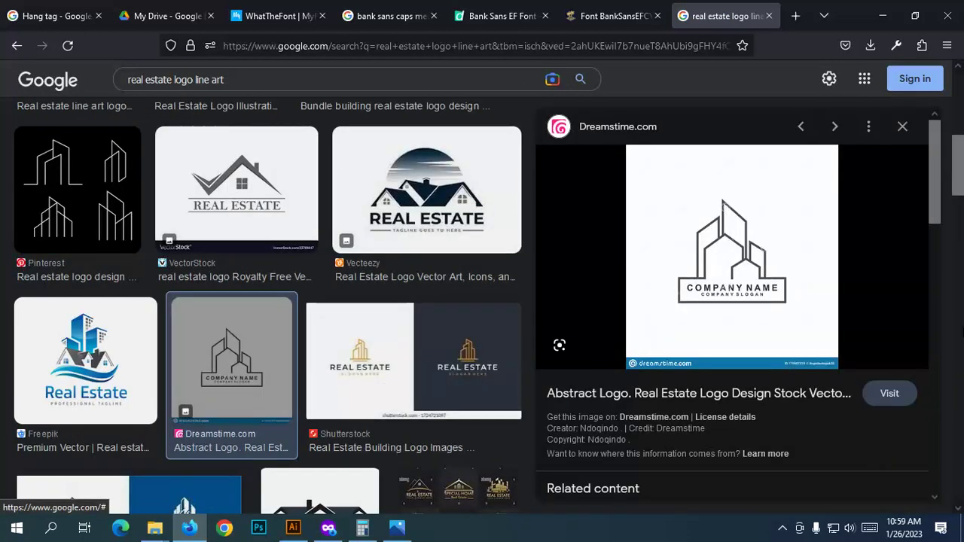
scroll(777, 287, down, 5)
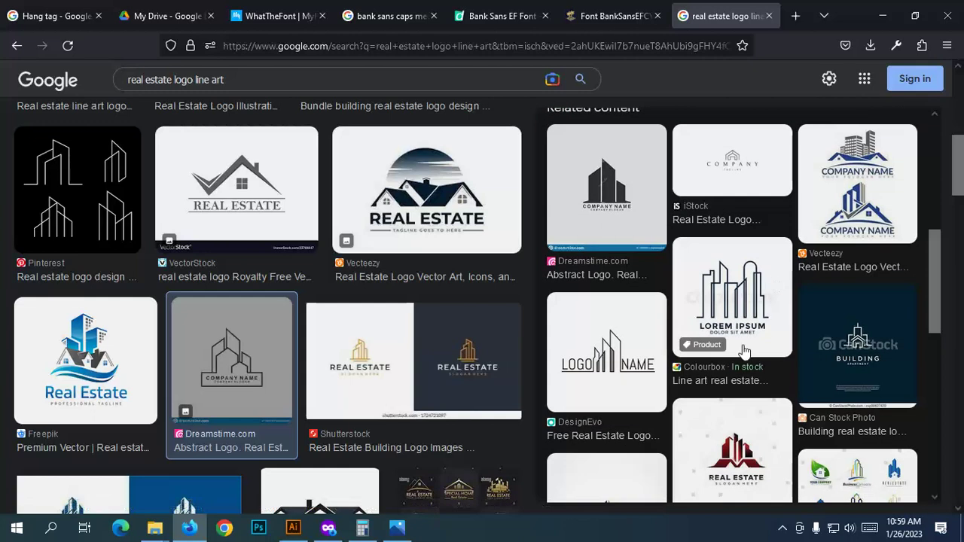
scroll(746, 348, down, 5)
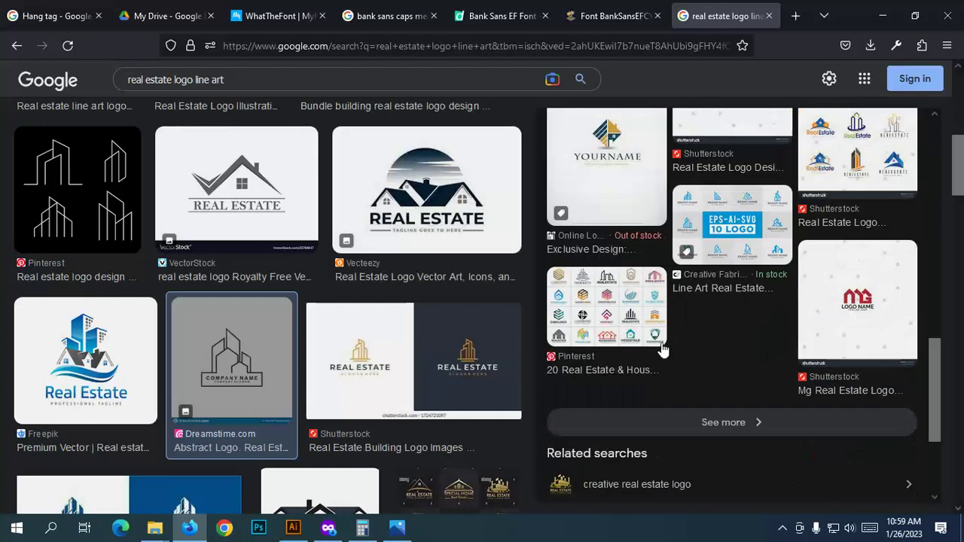
scroll(117, 312, down, 4)
scroll(117, 312, down, 4)
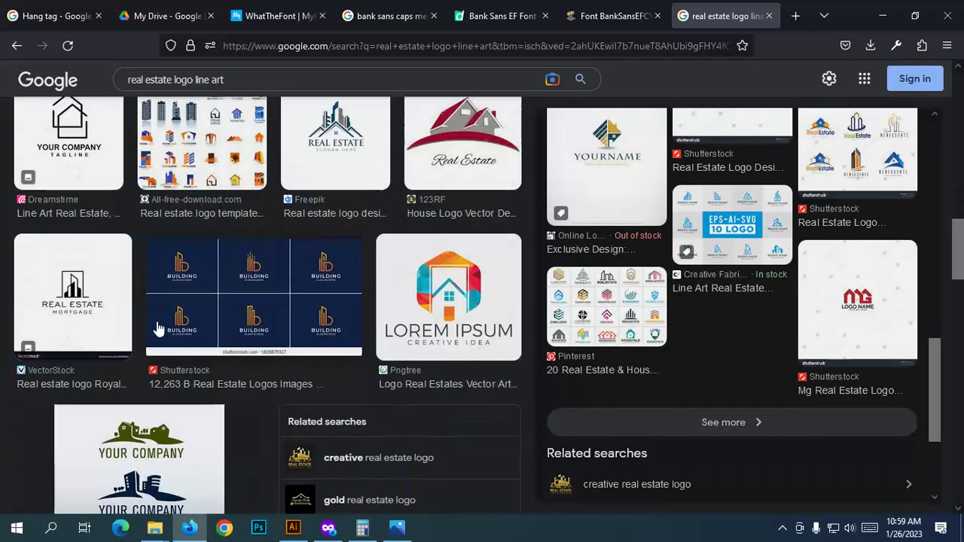
scroll(64, 286, up, 2)
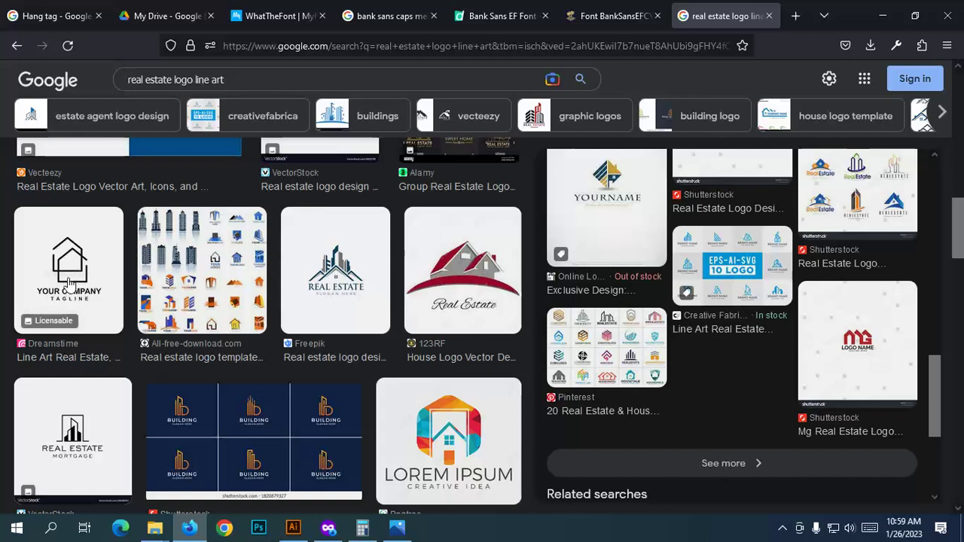
Step: Preview the line-art logo of two overlapping houses reading "YOUR COMPANY TAGLINE" and copy its image
click(68, 282)
right_click(778, 291)
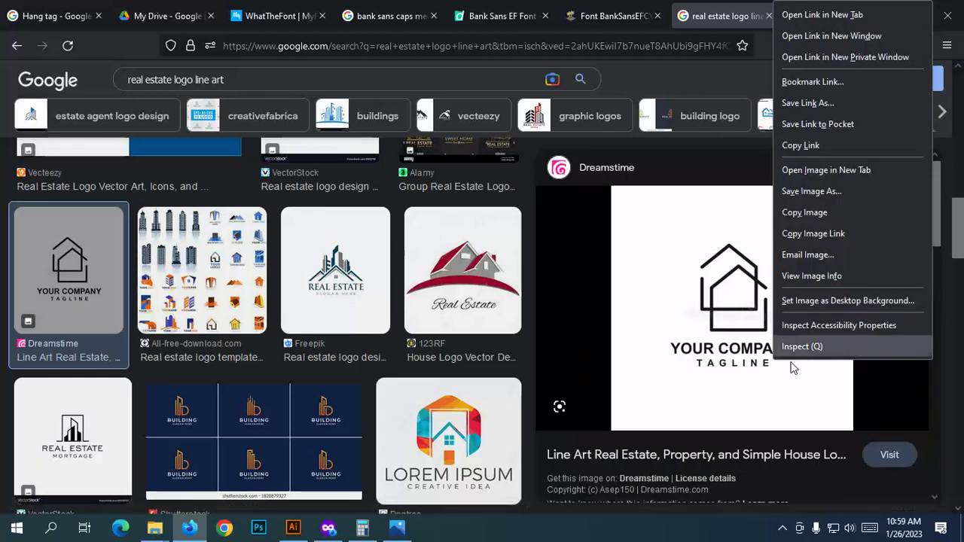
click(804, 212)
Step: Switch to Illustrator, paste the copied overlapping-houses logo into the Galant Immo AG document and place it below the brown roofline reference
click(293, 527)
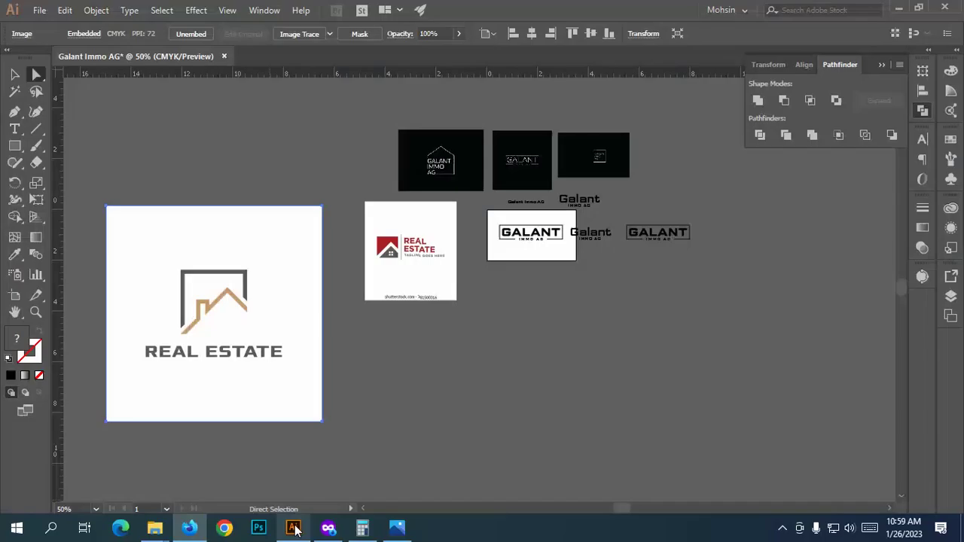
click(379, 430)
key(ctrl+v)
scroll(530, 297, down, 2)
drag(472, 211, 231, 449)
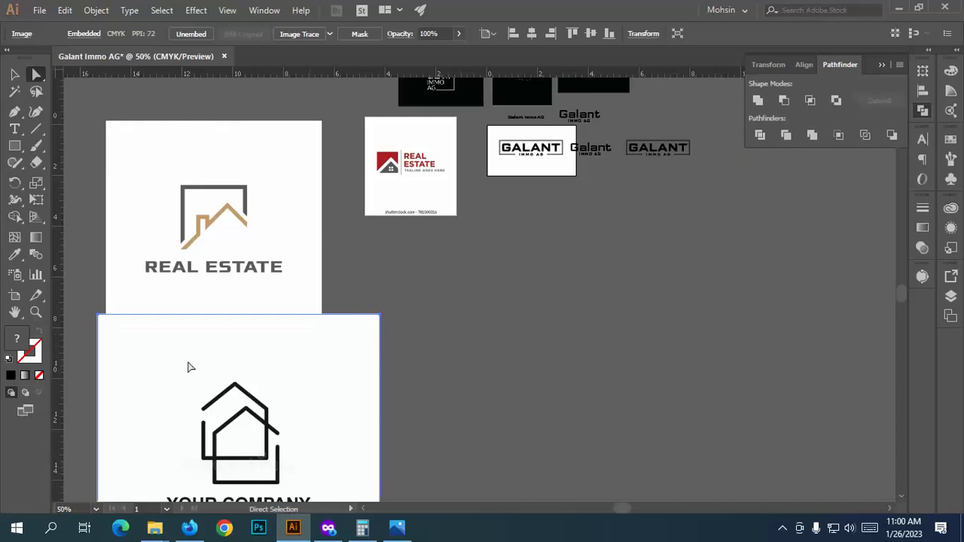
scroll(213, 411, down, 1)
Step: Return to Firefox and examine the related content and remaining line-art results for more house logo references
click(189, 528)
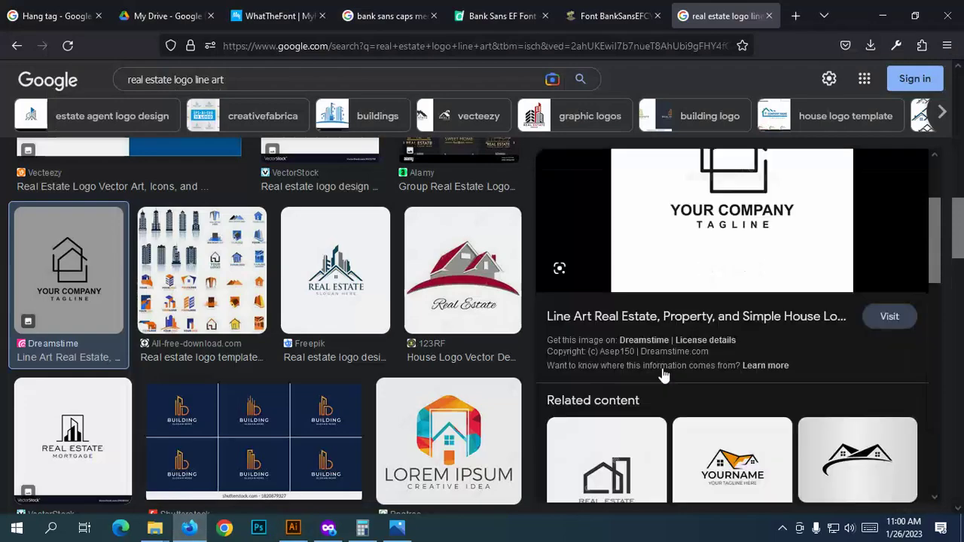
scroll(663, 373, down, 10)
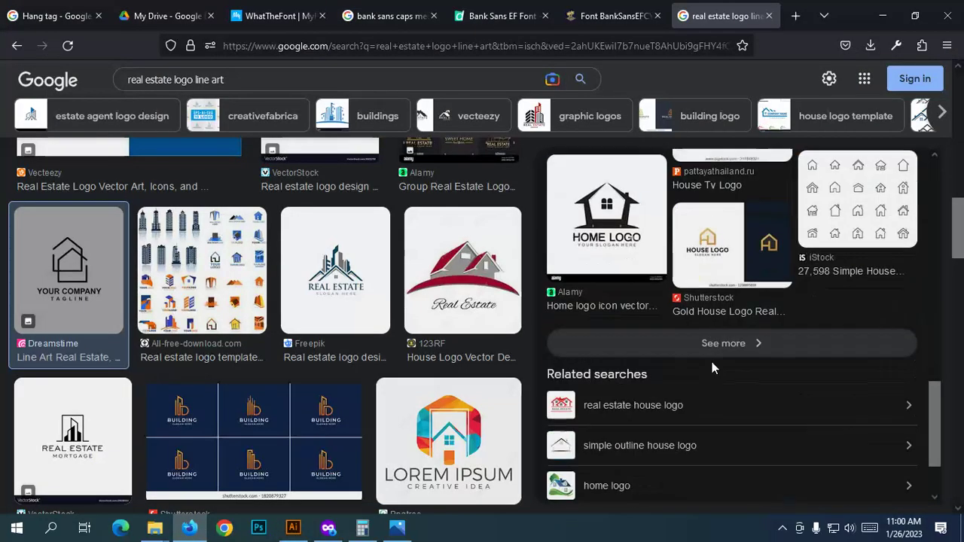
scroll(712, 361, down, 3)
click(723, 252)
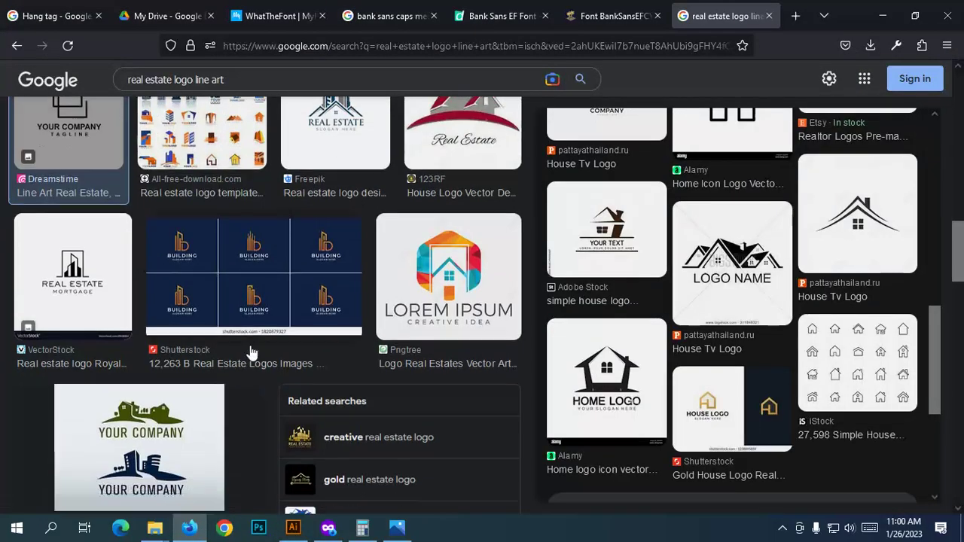
scroll(252, 354, down, 3)
scroll(251, 422, down, 3)
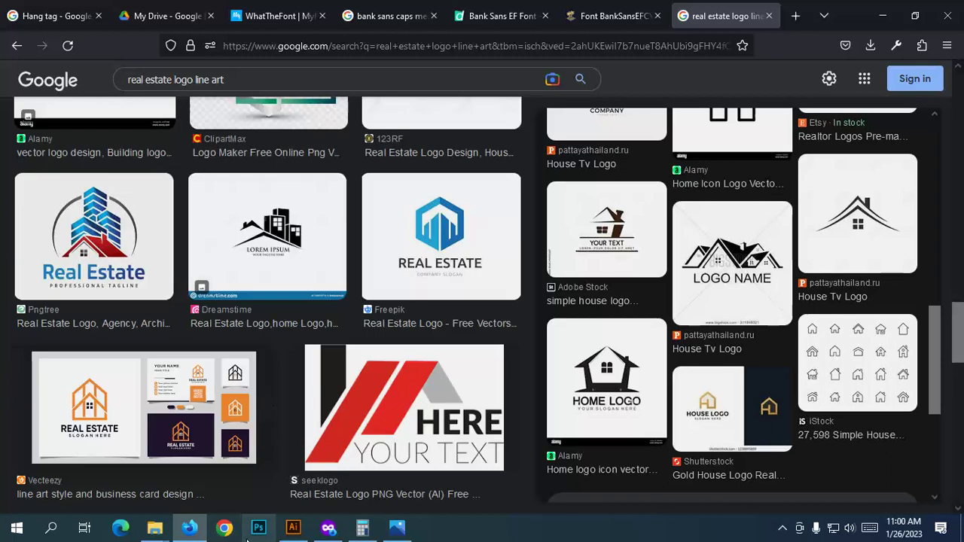
Step: Switch to Illustrator and move the overlapping-houses reference image to the right of the artboard, below the spare framed wordmark
click(293, 527)
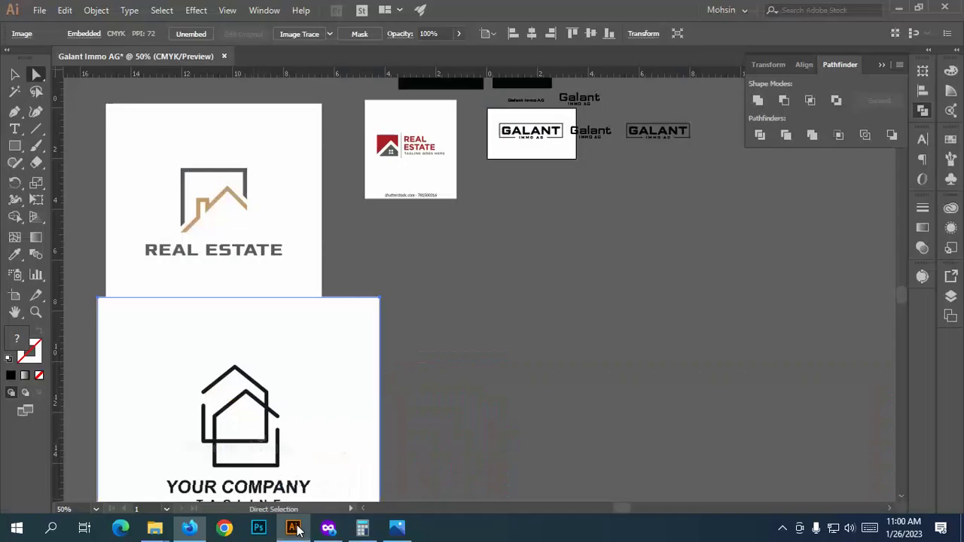
drag(328, 331, 834, 215)
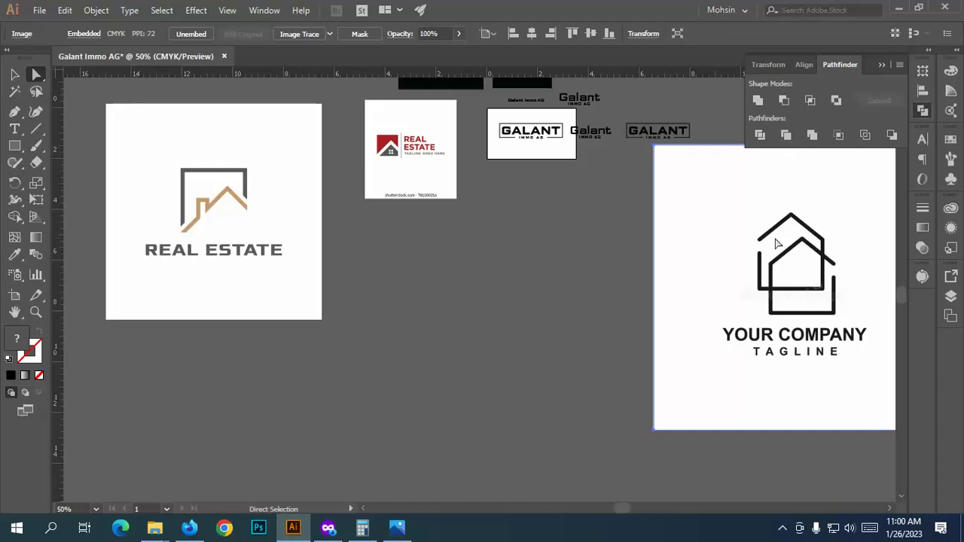
scroll(633, 218, up, 2)
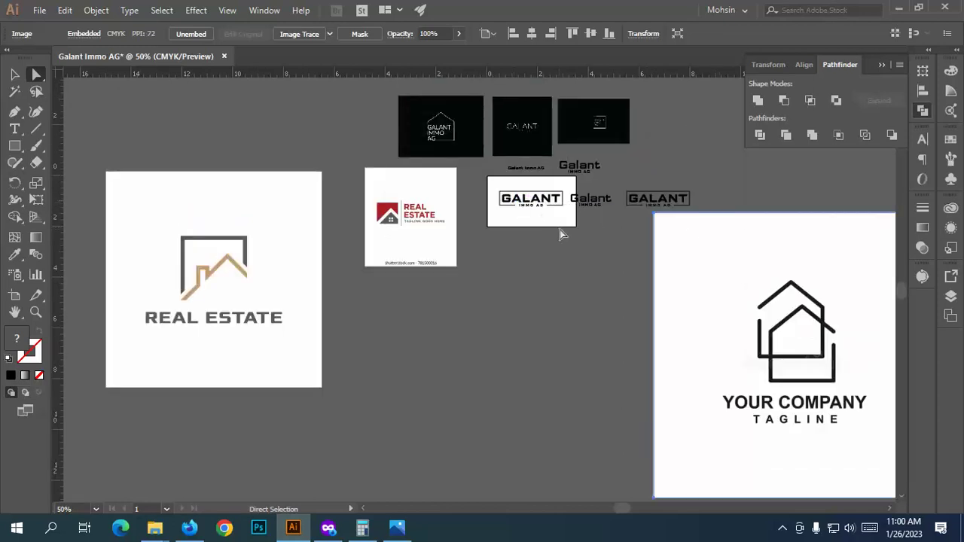
Step: Examine the black reference logos with their frame details and compare them with the framed GALANT wordmark on the artboard
scroll(571, 106, up, 5)
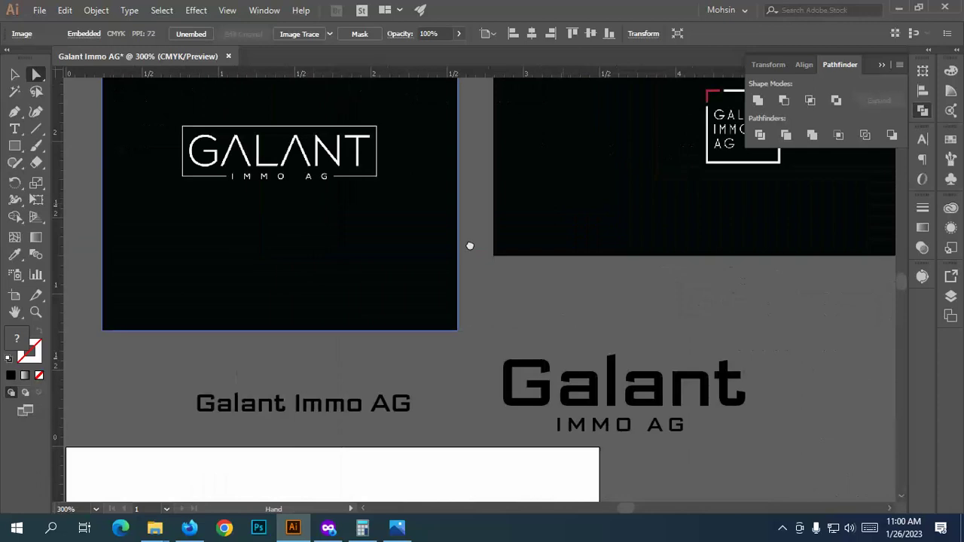
drag(470, 245, 314, 310)
scroll(570, 164, up, 2)
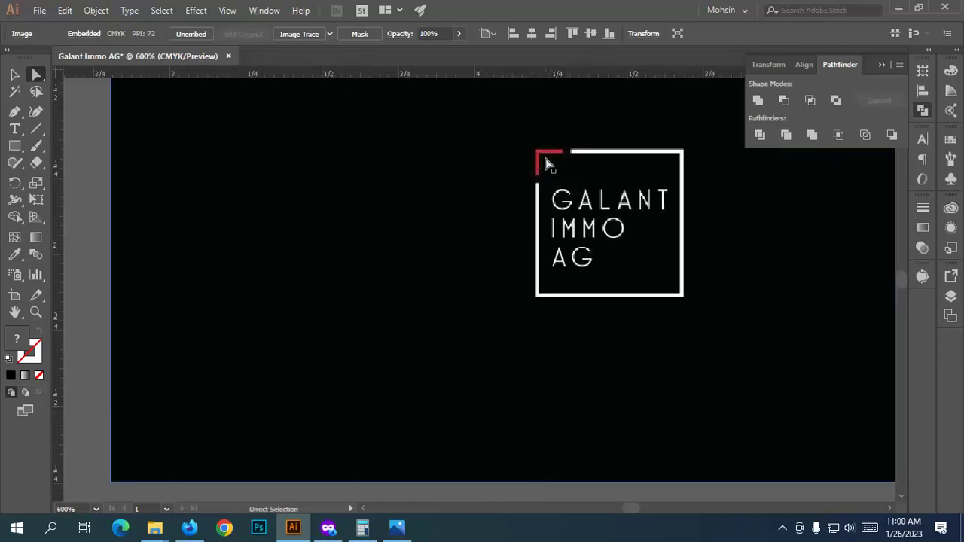
scroll(547, 164, down, 4)
scroll(519, 264, down, 3)
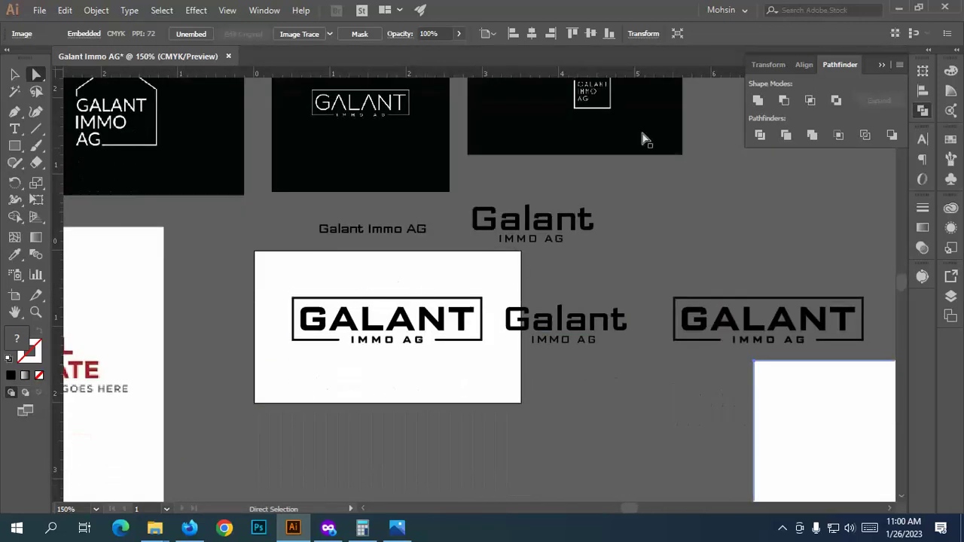
scroll(264, 301, up, 3)
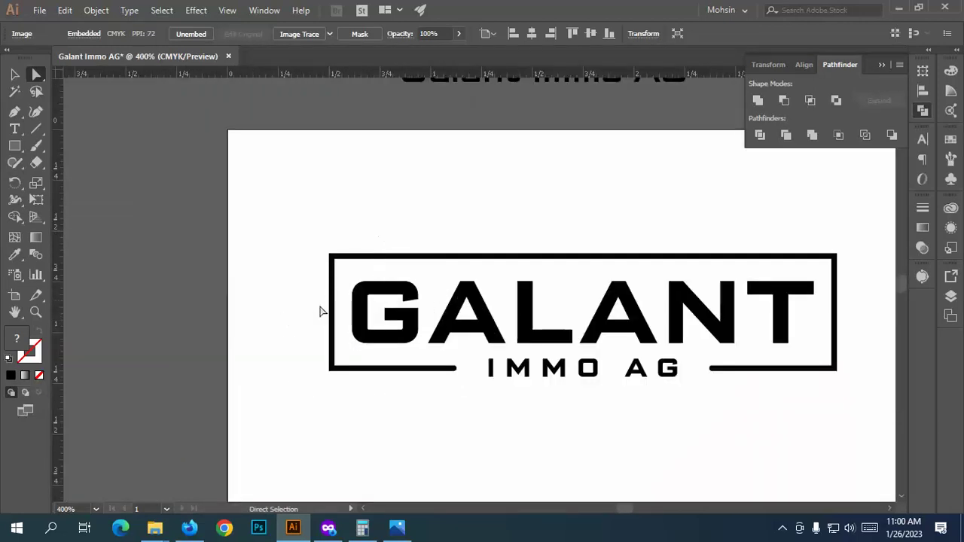
scroll(320, 321, up, 3)
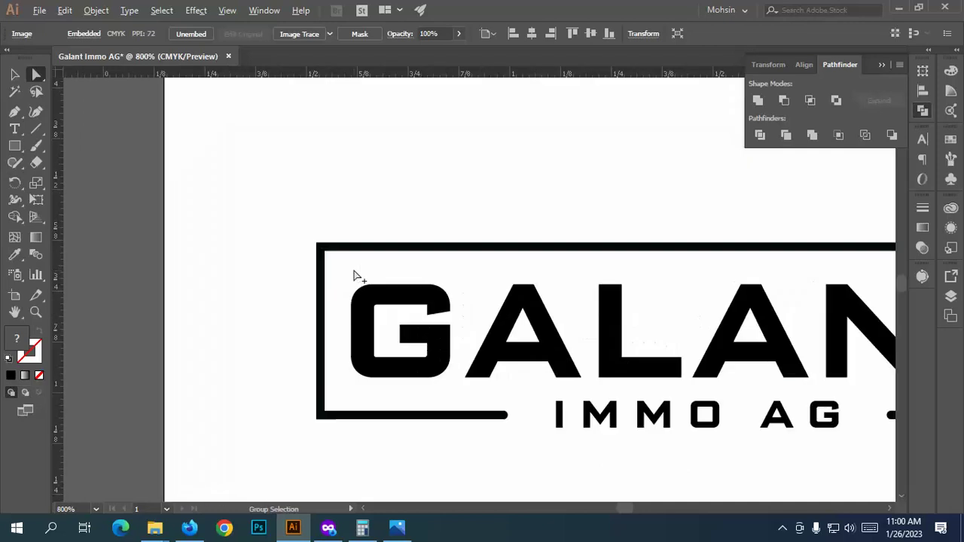
scroll(370, 204, down, 3)
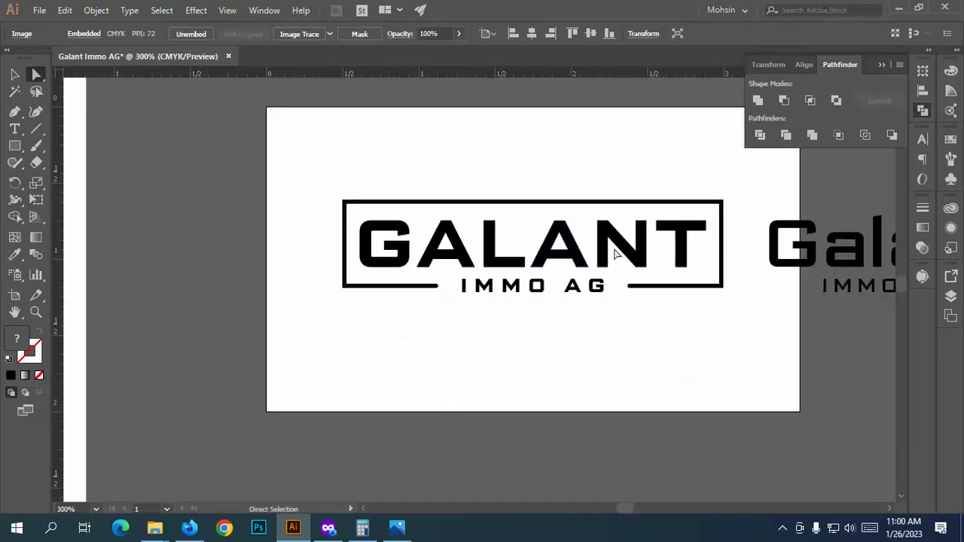
Step: Reshape the frame around GALANT into a slanted roof rising above the G, with a vertical drop from its peak toward the lettering
drag(728, 283, 310, 175)
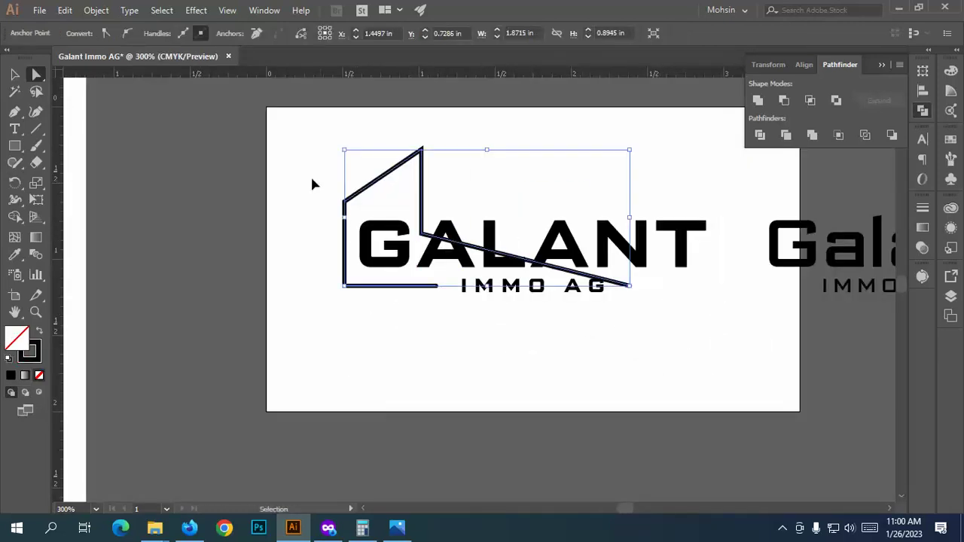
key(ctrl+z)
key(ctrl+shift+z)
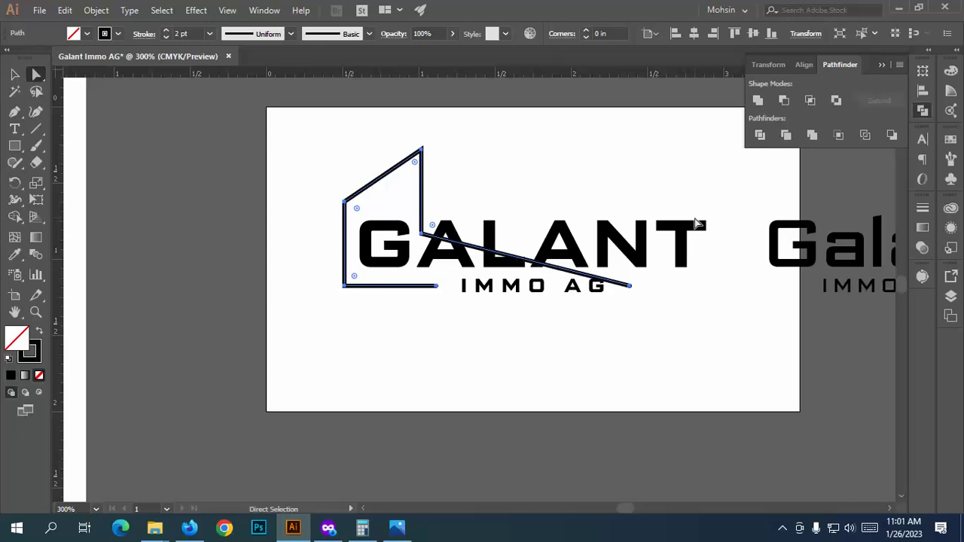
click(18, 76)
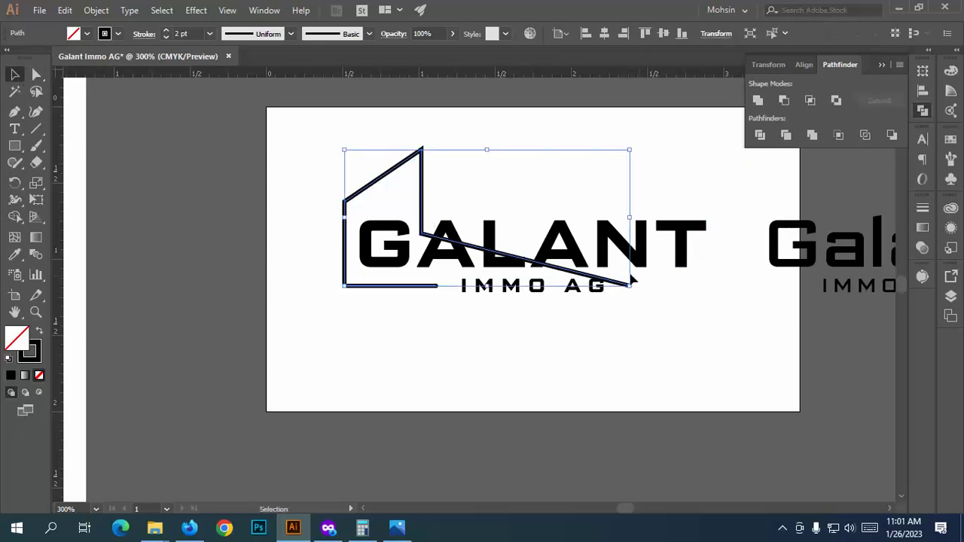
click(36, 74)
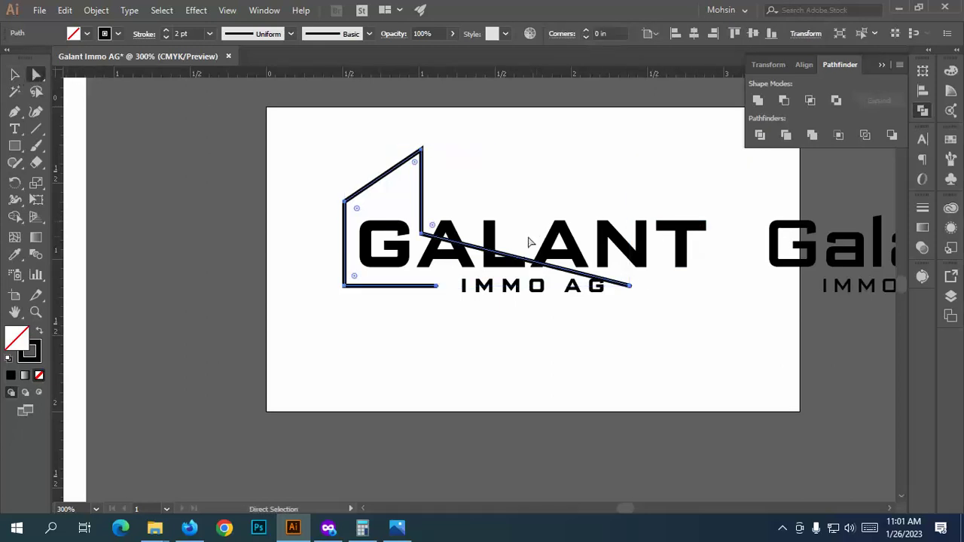
Step: Place a horizontal guide just above the GALANT letters and move the outline's inner corner and open end onto it to form a level roofline
click(486, 114)
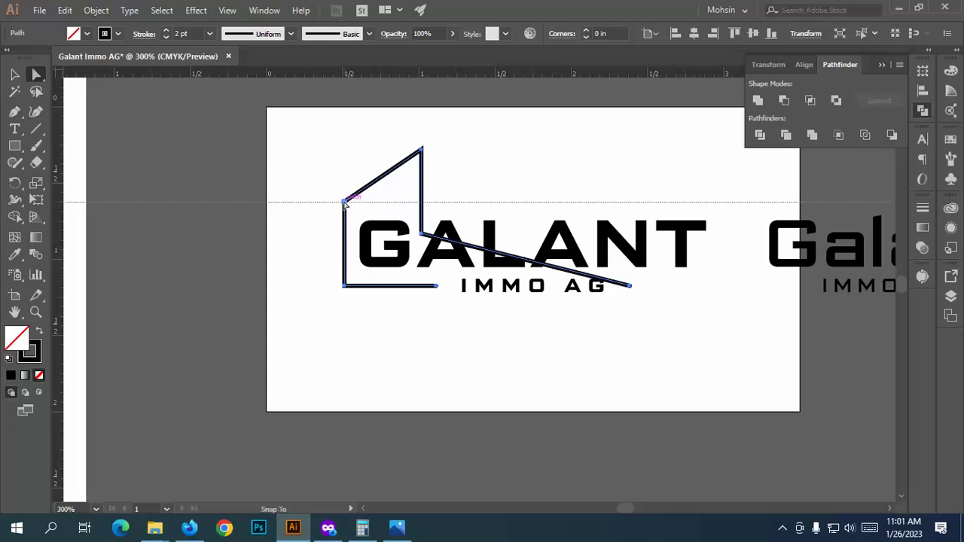
drag(345, 202, 368, 213)
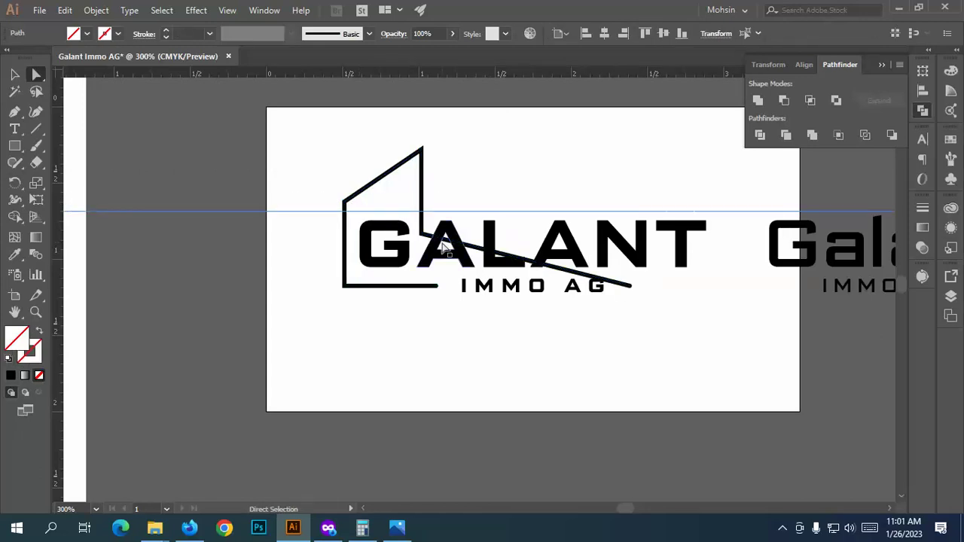
scroll(445, 247, up, 2)
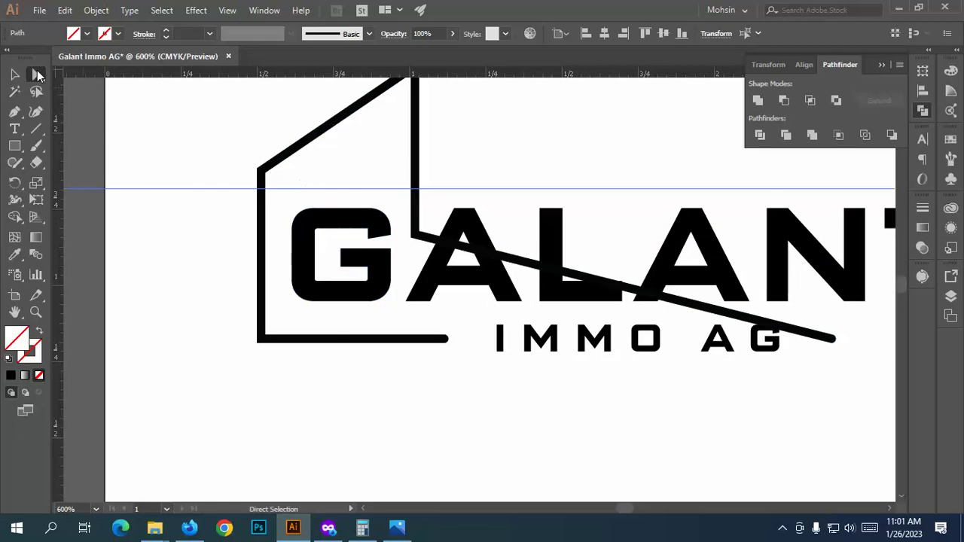
click(415, 235)
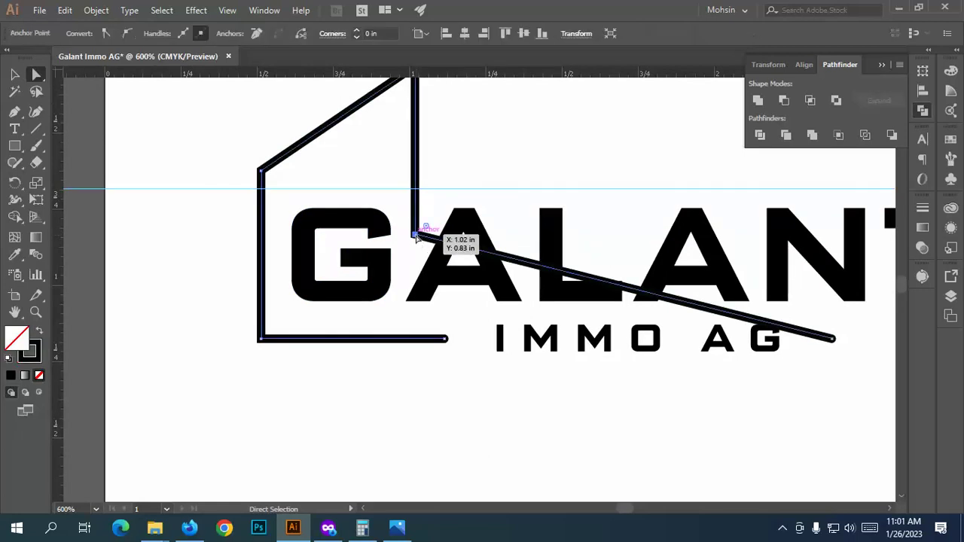
drag(415, 235, 416, 188)
scroll(798, 291, right, 5)
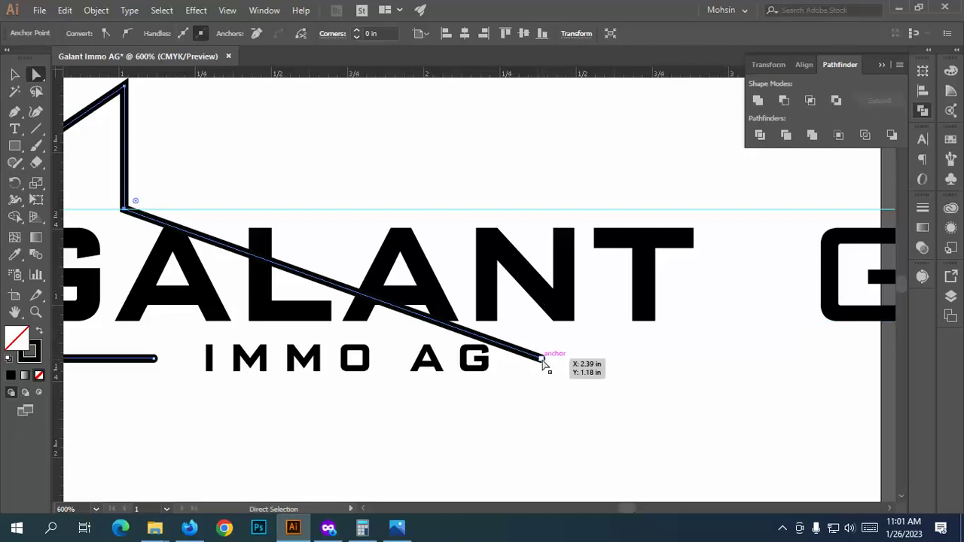
drag(542, 360, 544, 209)
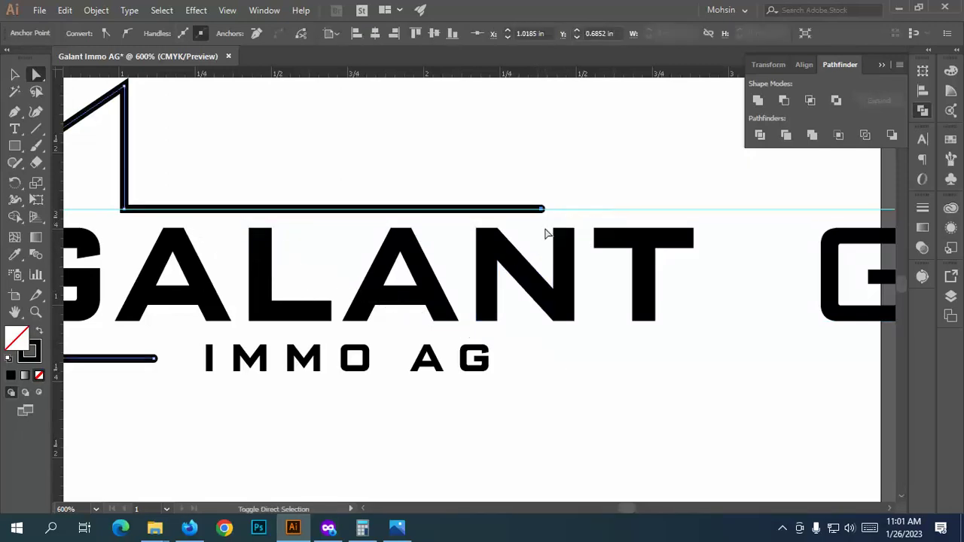
scroll(631, 316, down, 2)
click(655, 366)
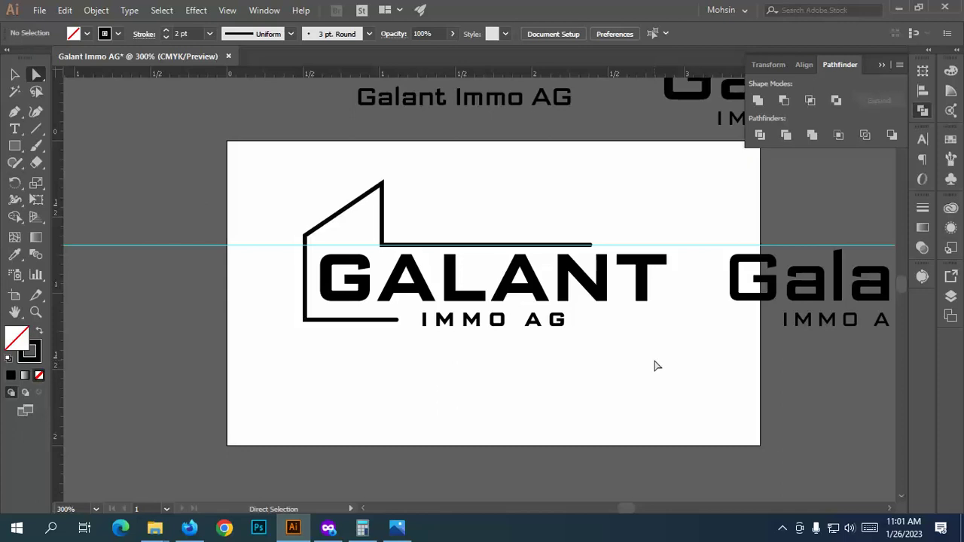
Step: Examine the house-shaped GALANT outline at different scales and compare it with the black reference logos above the artboard
scroll(625, 339, down, 1)
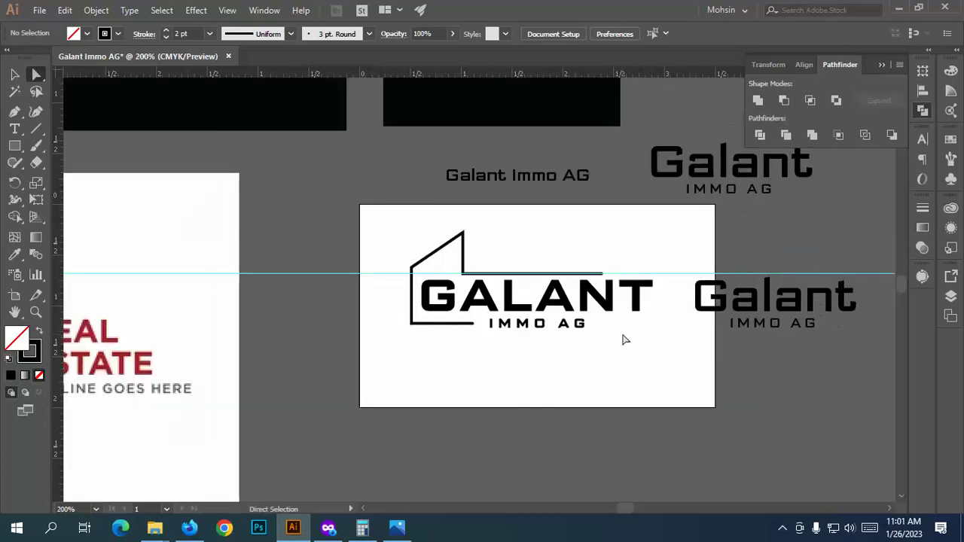
scroll(430, 269, up, 1)
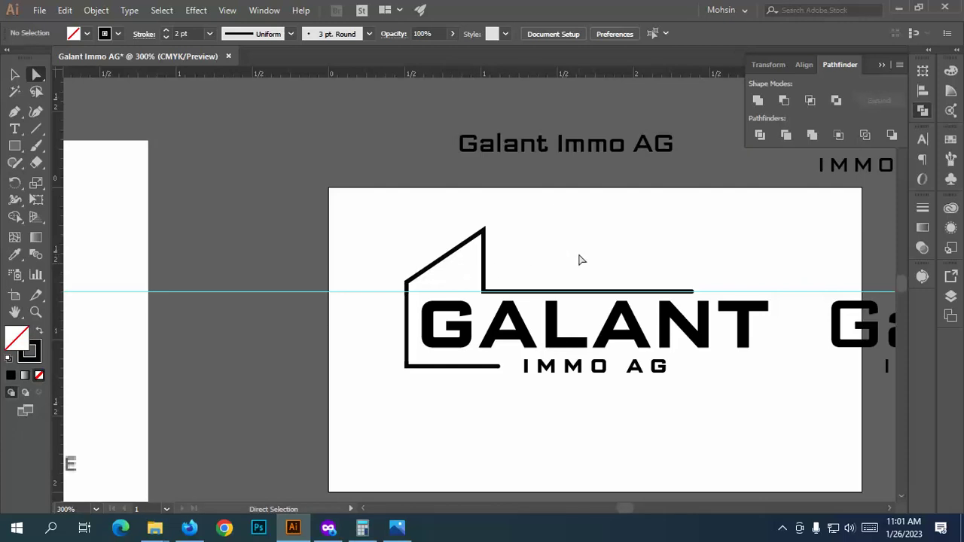
scroll(525, 261, down, 1)
scroll(615, 317, up, 2)
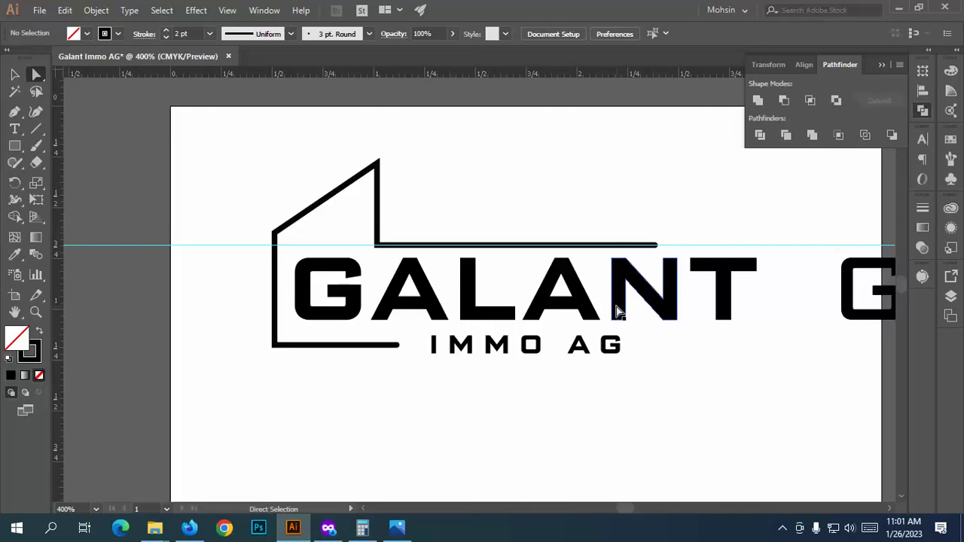
scroll(437, 277, down, 2)
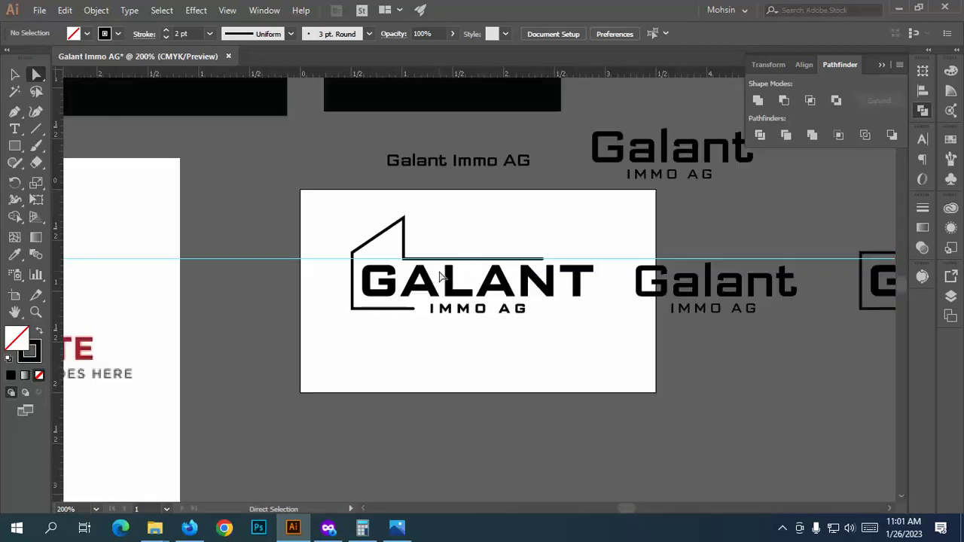
scroll(441, 277, down, 1)
scroll(518, 282, up, 2)
scroll(509, 279, down, 1)
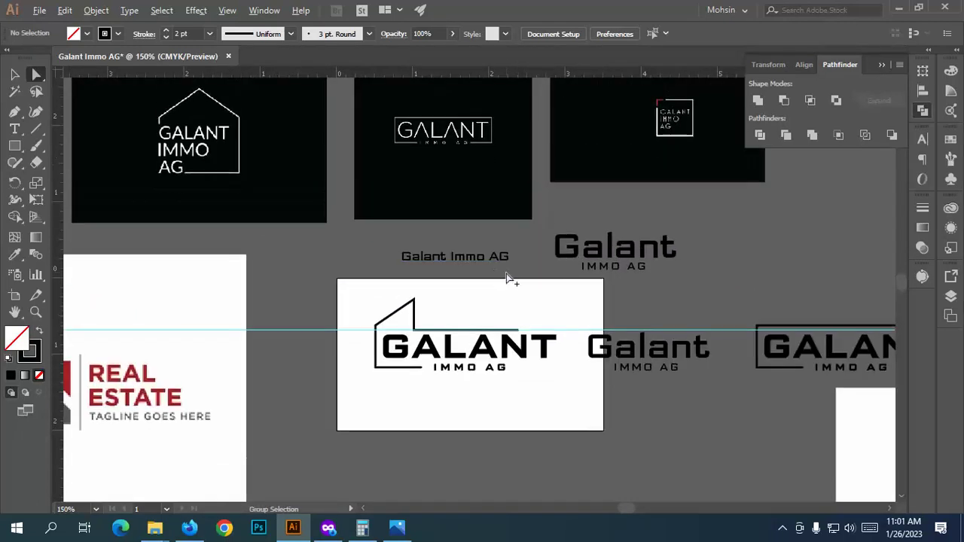
scroll(501, 280, down, 1)
scroll(443, 306, up, 2)
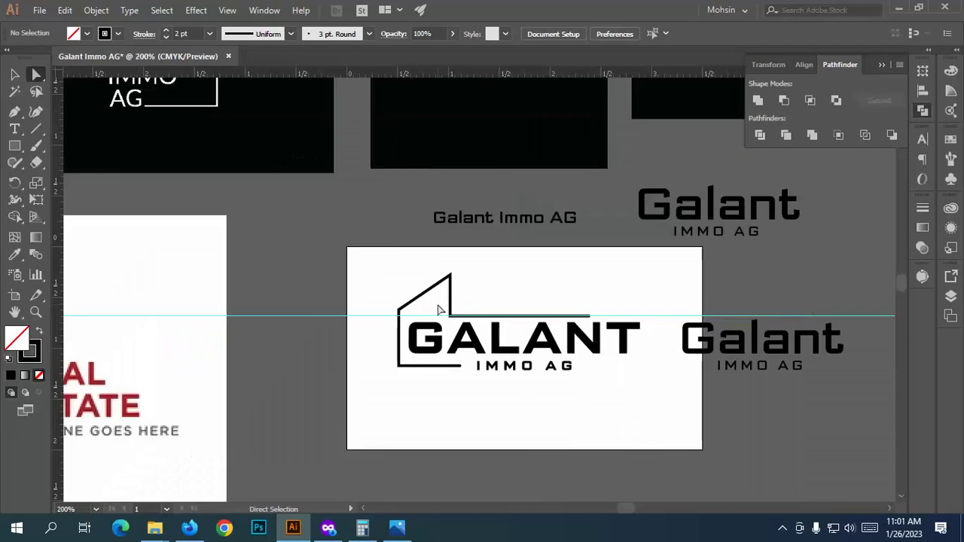
scroll(520, 307, up, 2)
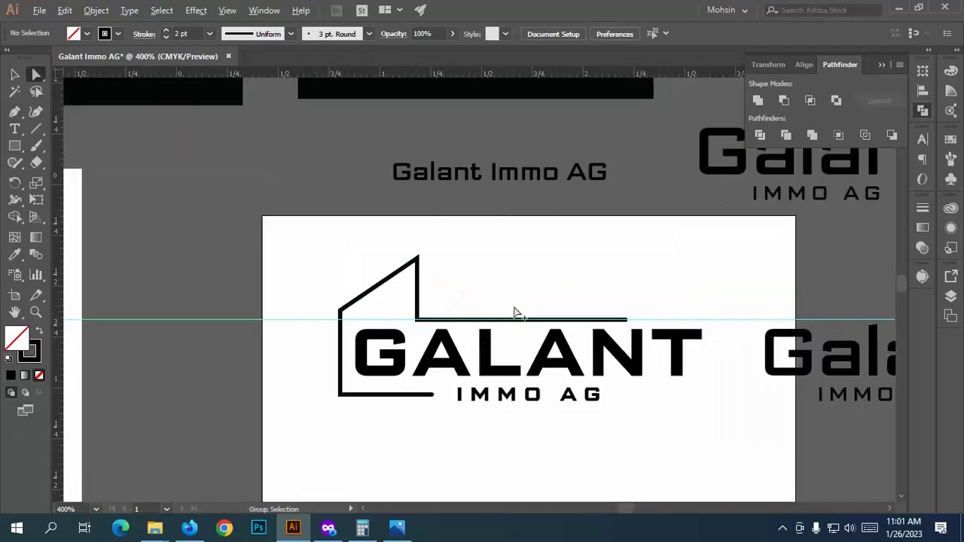
Step: Nudge both ends of the long horizontal roofline slightly up from the GALANT letters and hide the guide
click(384, 325)
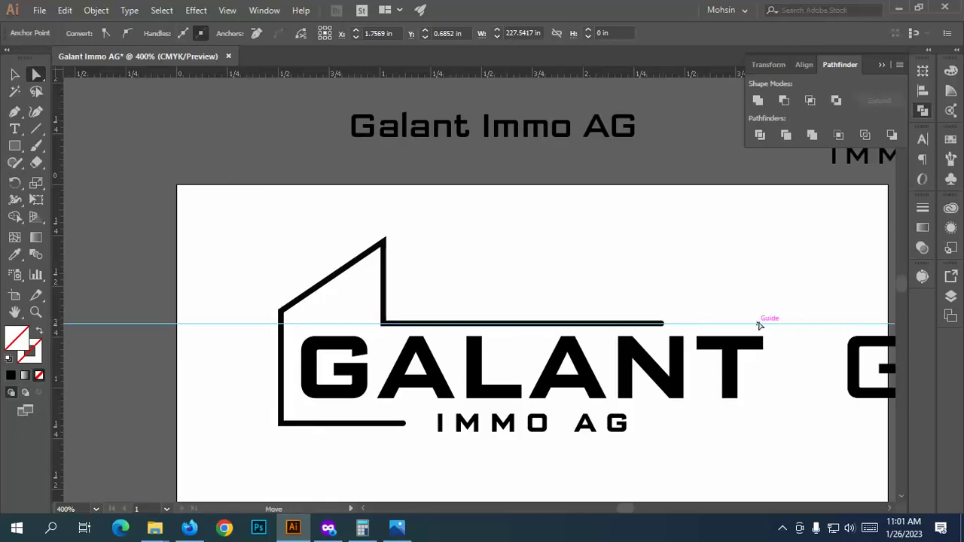
key(ctrl+z)
click(385, 325)
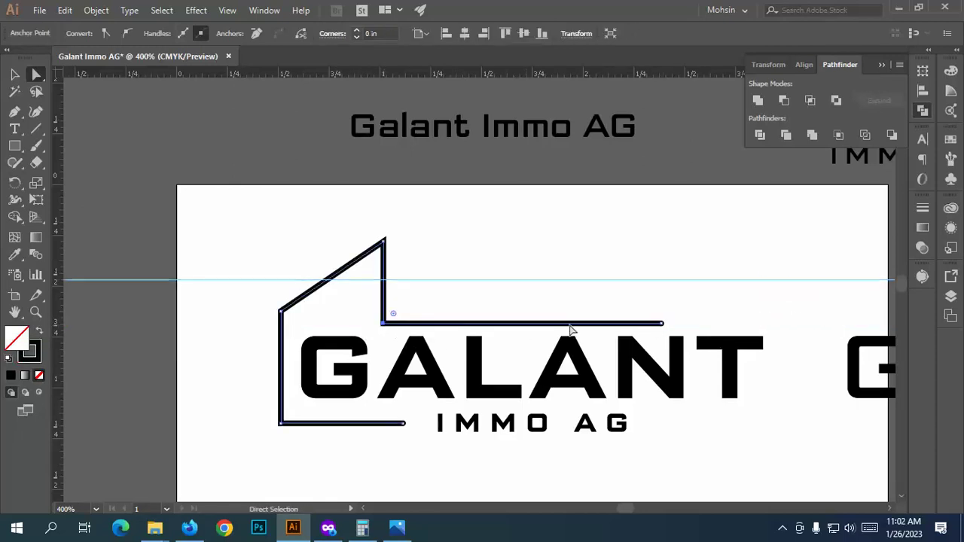
click(659, 324)
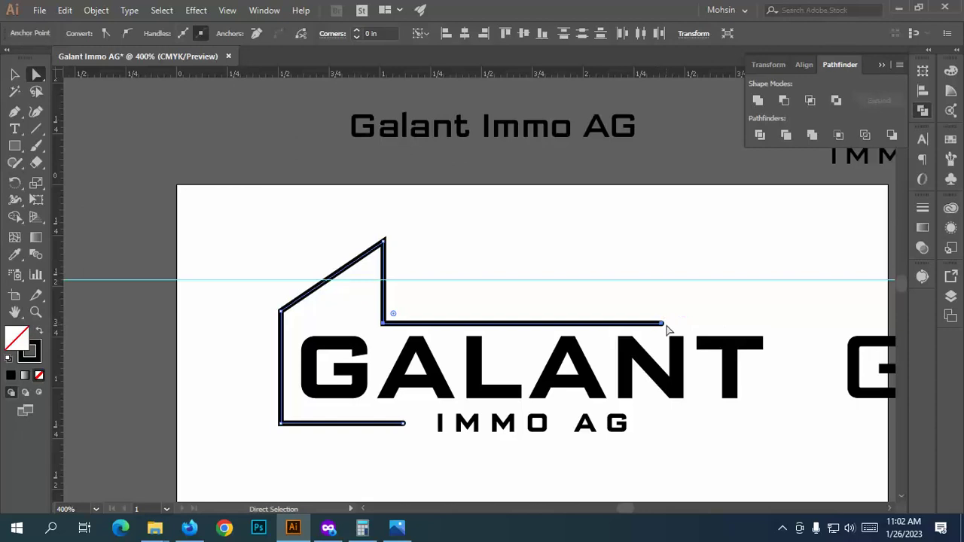
key(Up)
click(579, 299)
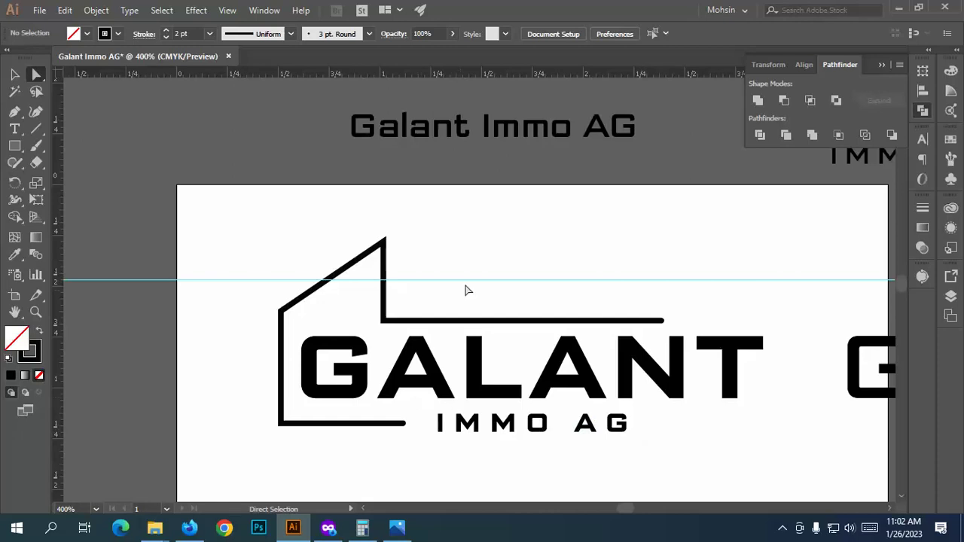
drag(464, 253, 498, 286)
key(ctrl+semicolon)
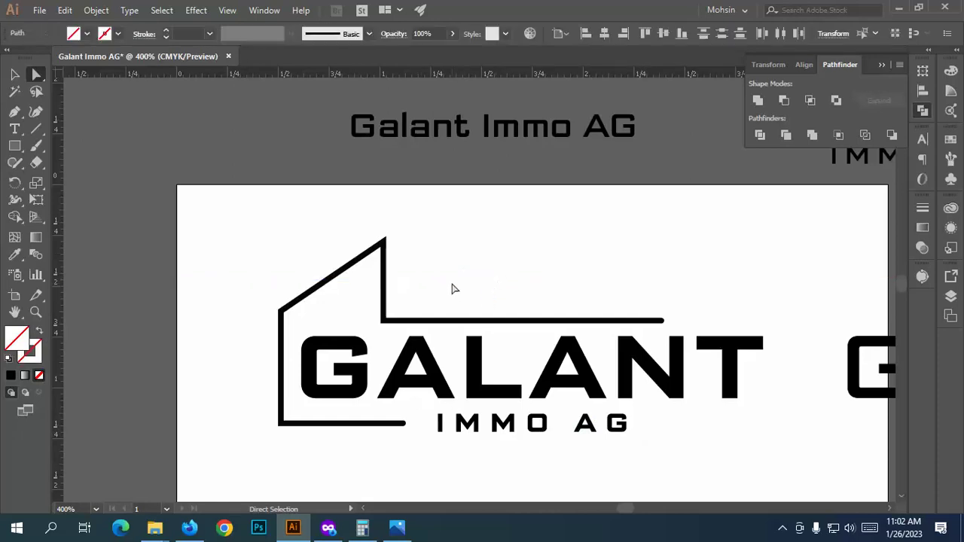
Step: Try to extend the long horizontal roofline to the outer edge of the letter T
scroll(452, 289, down, 3)
scroll(580, 313, up, 2)
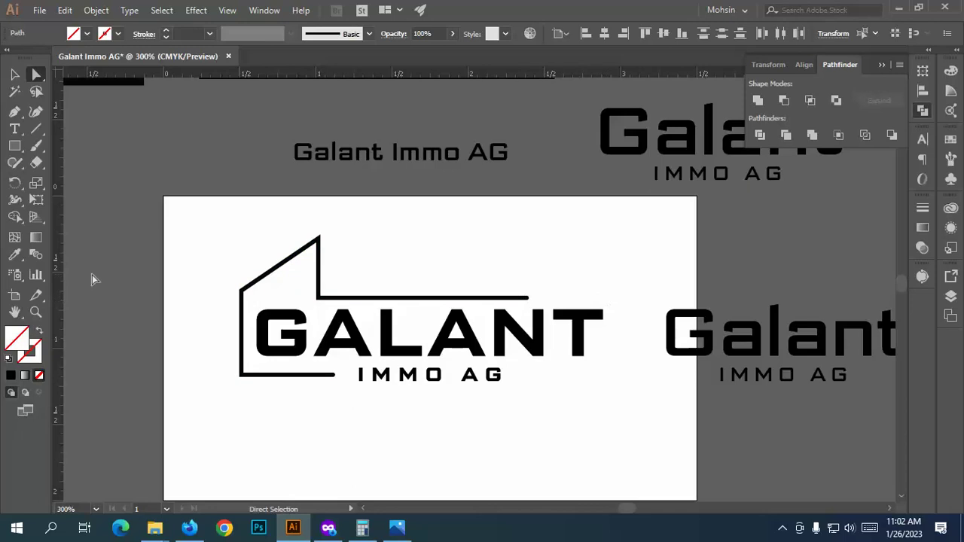
scroll(538, 334, up, 3)
scroll(546, 324, down, 3)
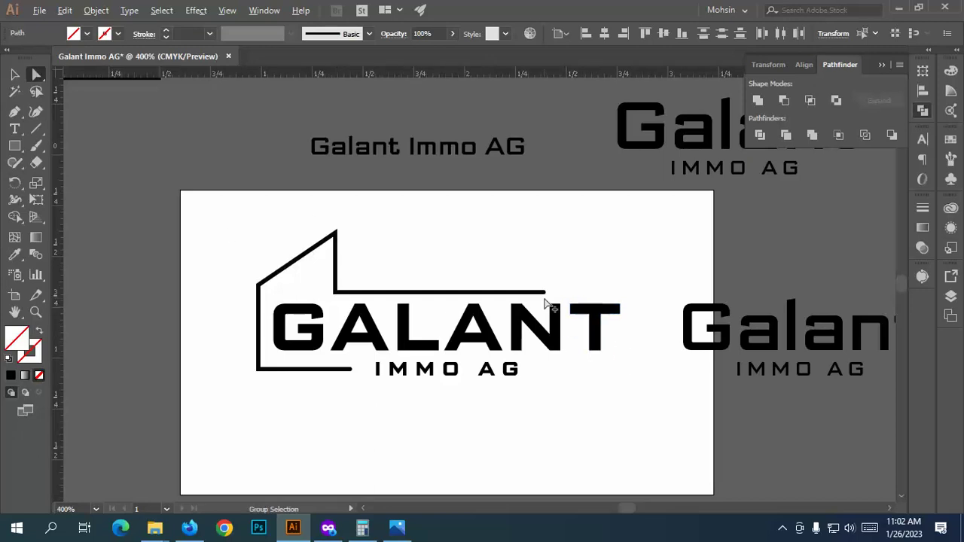
scroll(545, 295, up, 1)
drag(545, 295, 646, 293)
click(660, 342)
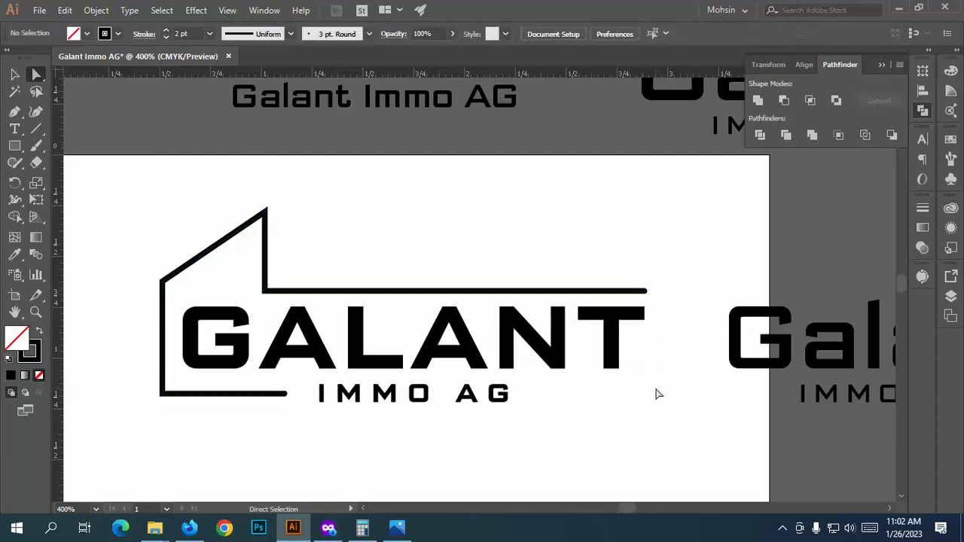
key(ctrl+z)
key(ctrl+z)
click(650, 413)
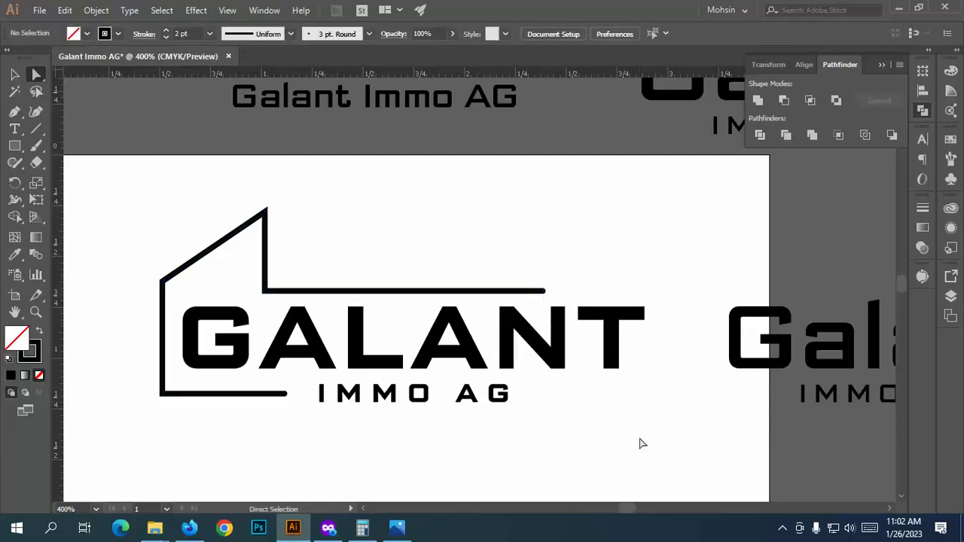
Step: Try to move the IMMO AG text along its line until it ends flush with the letter T
scroll(638, 443, down, 2)
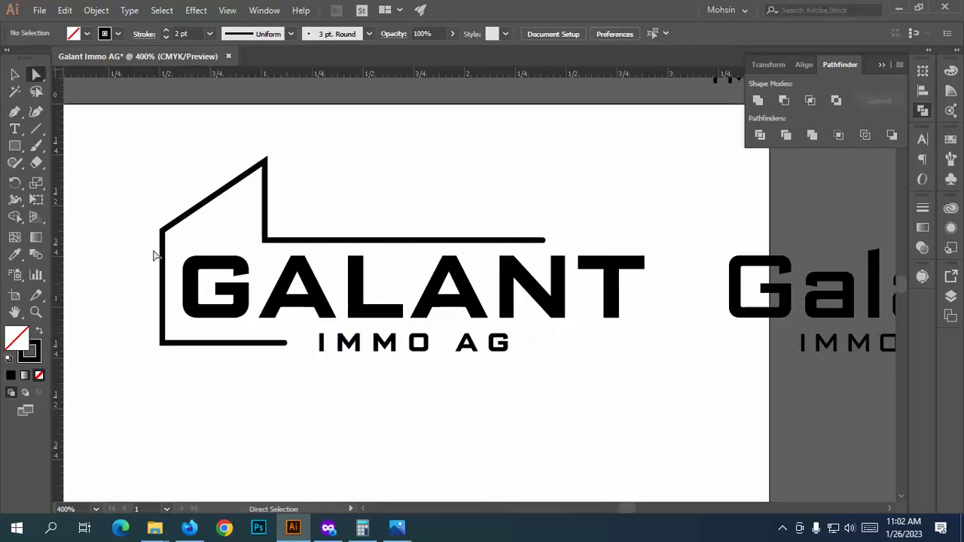
drag(563, 374, 309, 324)
click(14, 74)
click(395, 369)
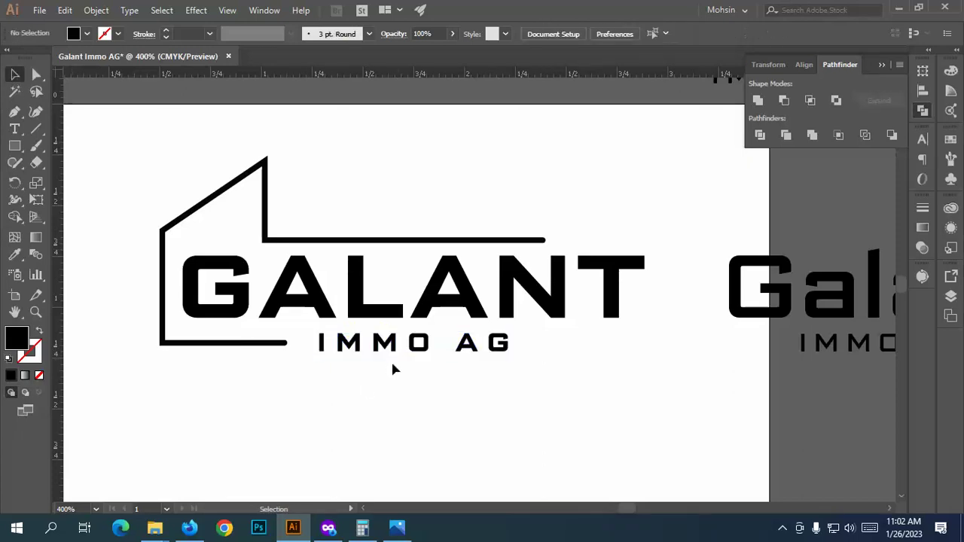
drag(434, 345, 561, 350)
click(656, 434)
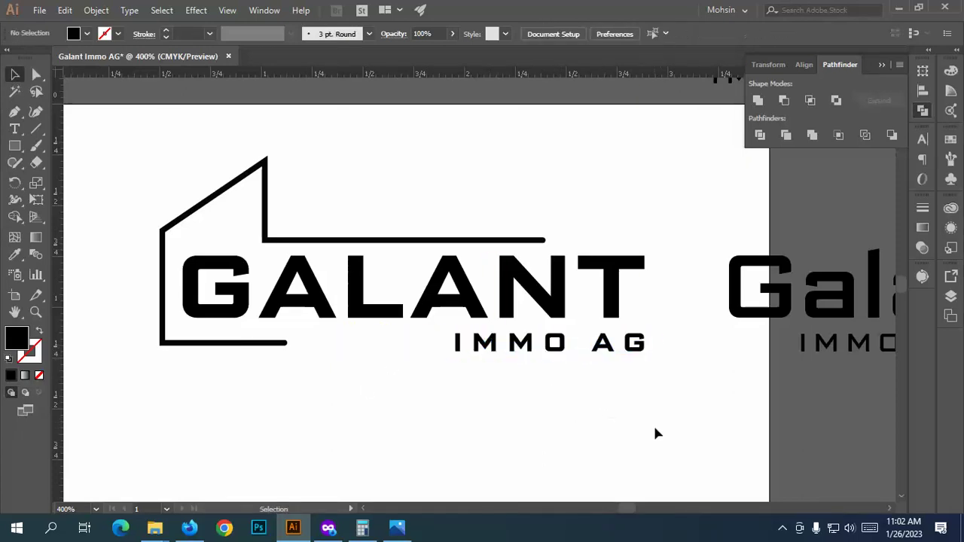
key(z)
key(ctrl+z)
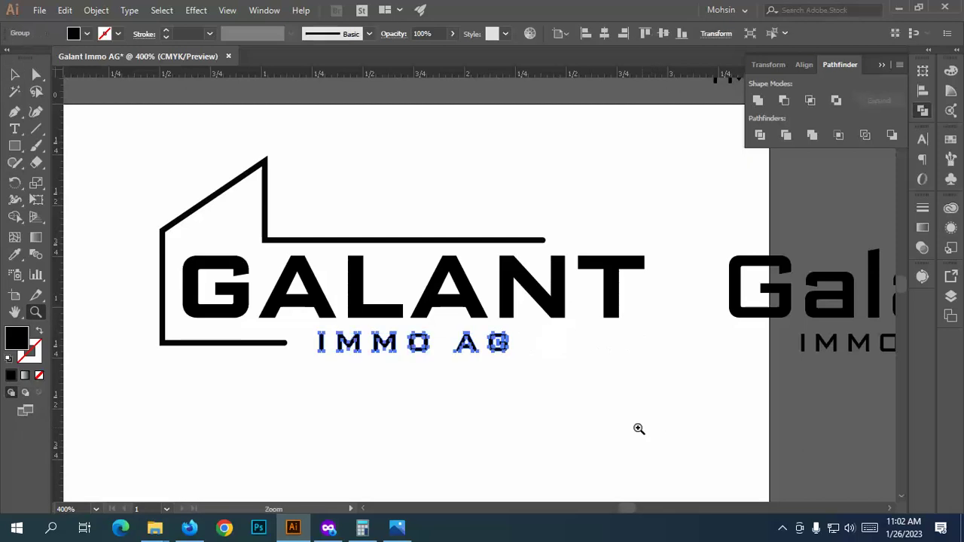
click(579, 392)
alt+click(544, 336)
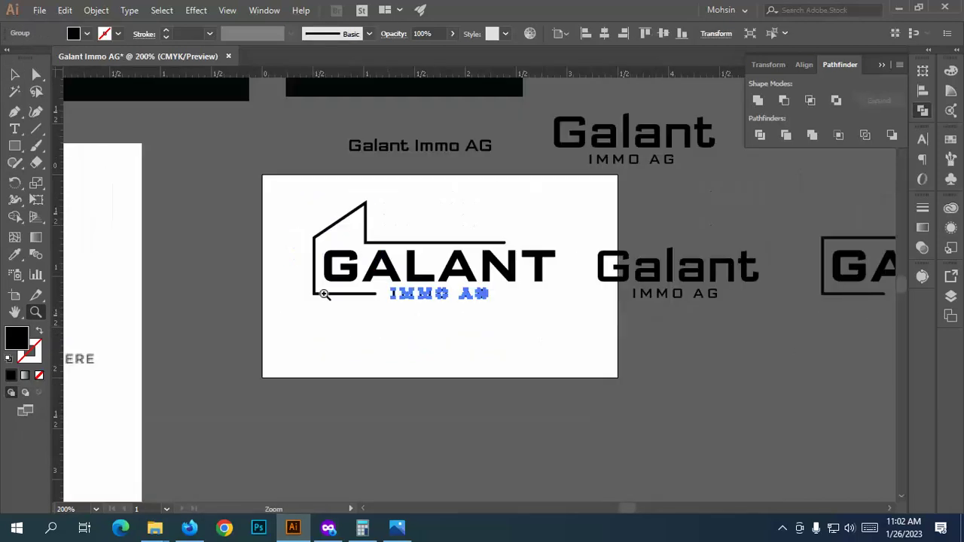
click(13, 73)
click(499, 360)
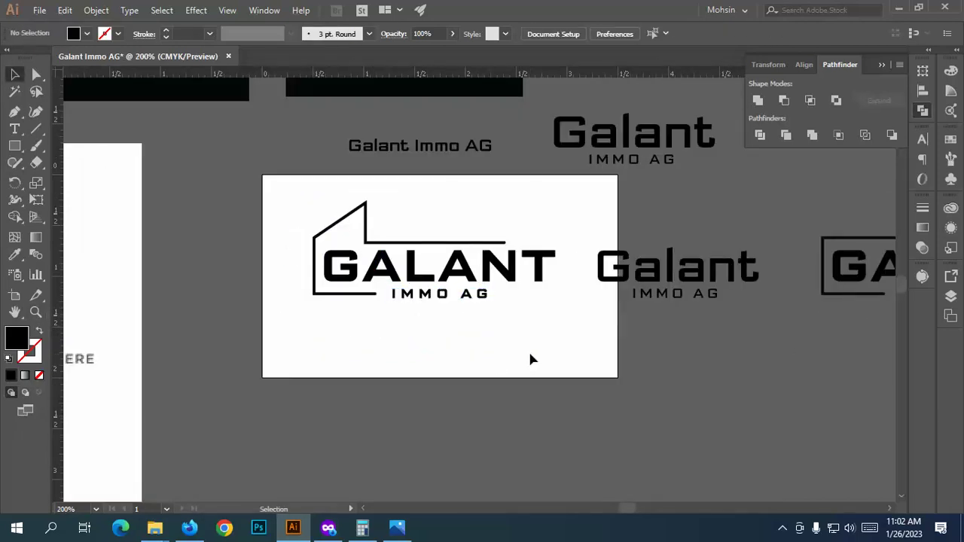
scroll(437, 279, up, 2)
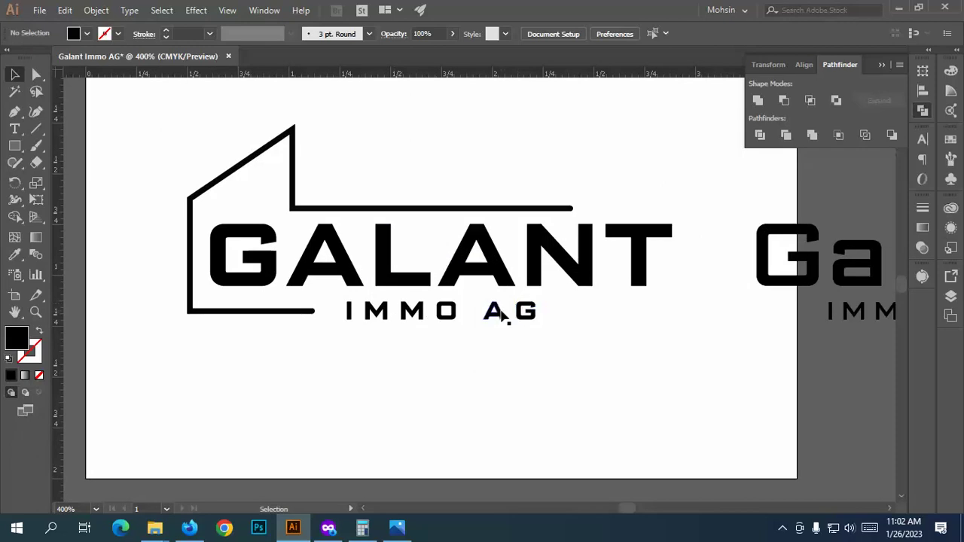
scroll(495, 315, down, 2)
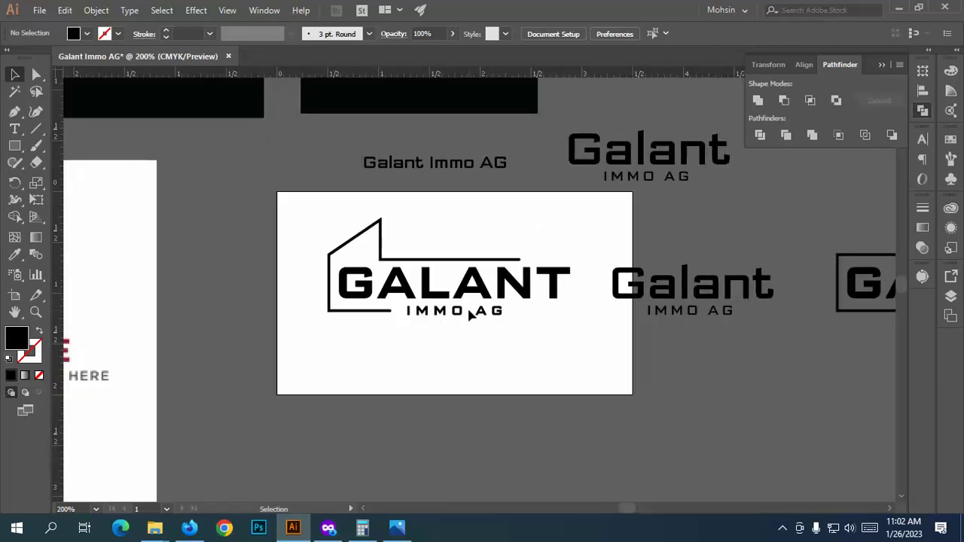
Step: Duplicate the lighter IMMO AG text and the house-outline GALANT logo into the empty area outside the artboard
scroll(686, 315, down, 1)
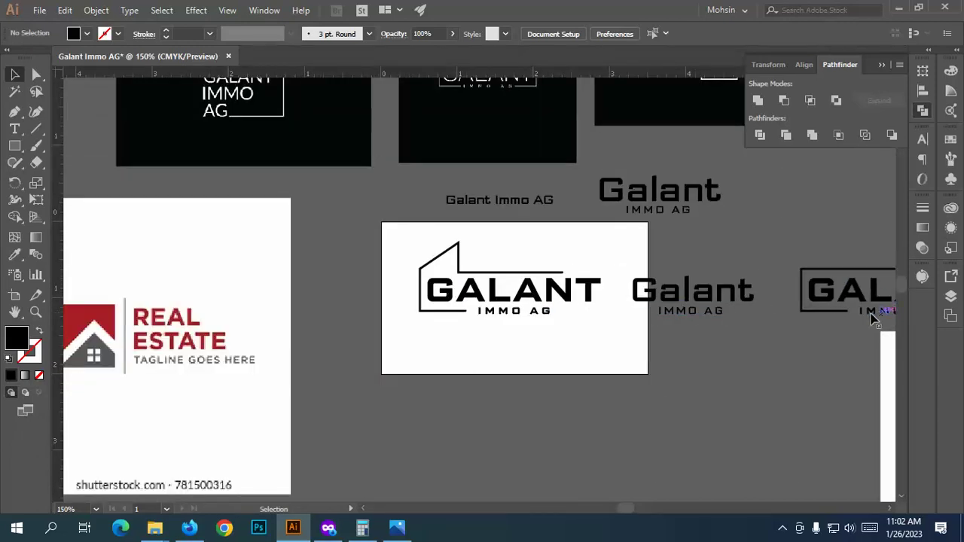
scroll(721, 315, down, 2)
scroll(799, 317, up, 3)
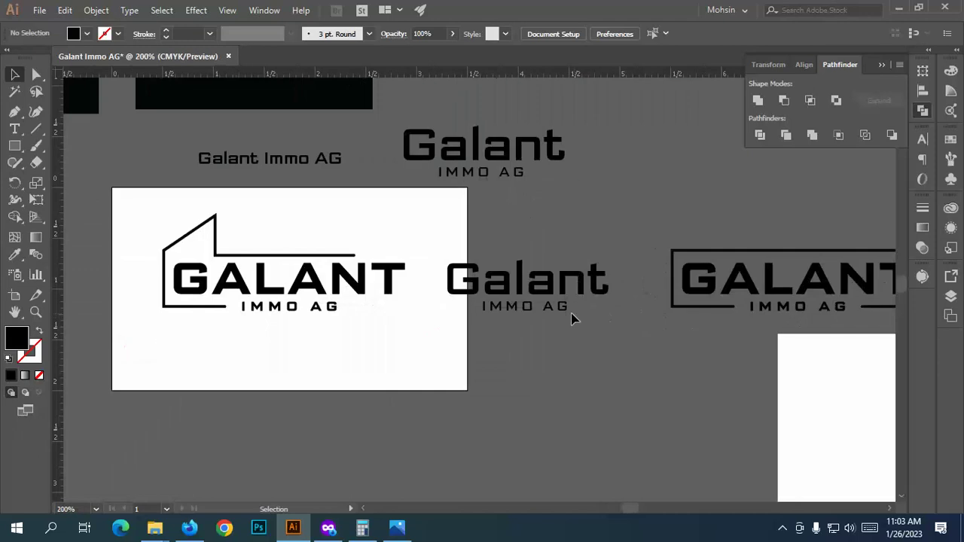
drag(551, 317, 693, 445)
scroll(351, 304, up, 2)
scroll(455, 312, down, 2)
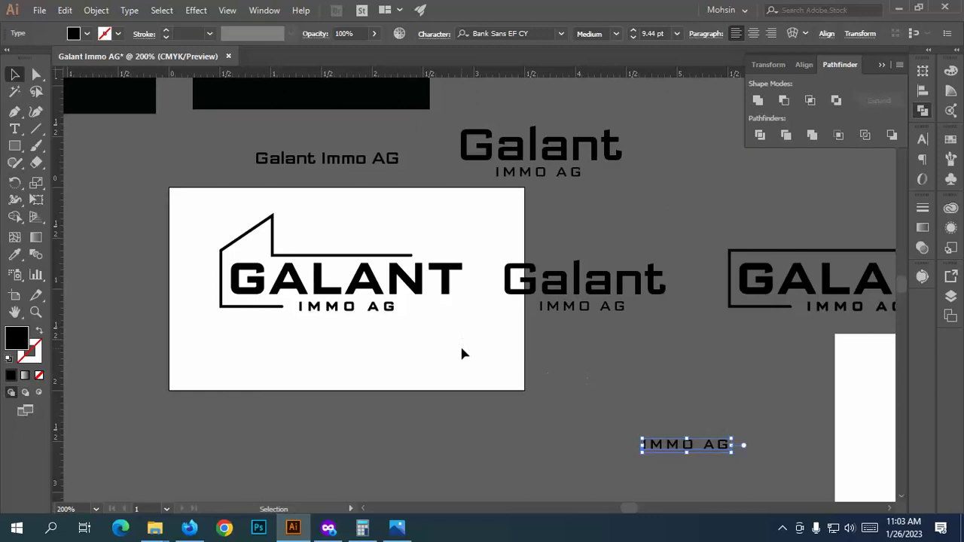
drag(463, 354, 216, 231)
drag(278, 255, 614, 372)
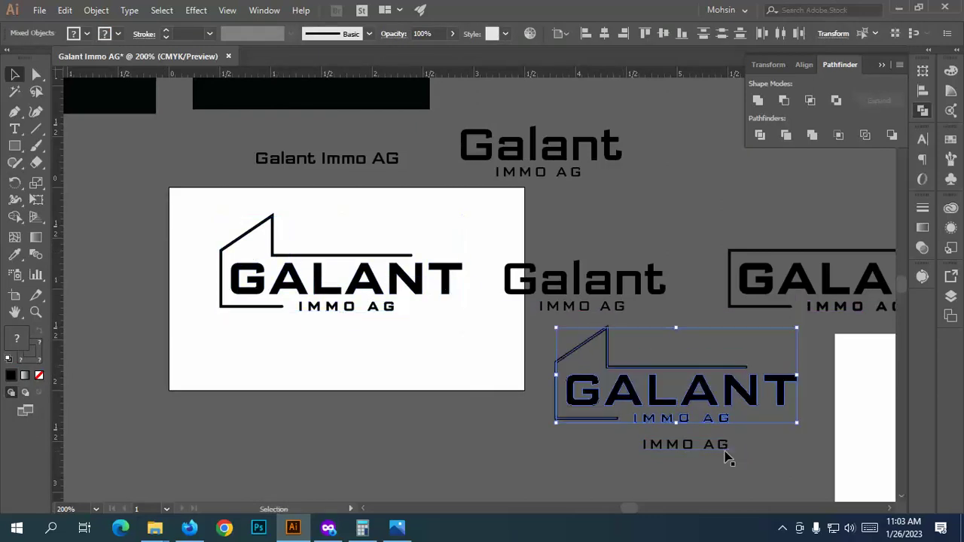
Step: Try the lighter IMMO AG text beneath the current IMMO AG line on the artboard and set its font style to Bold
drag(724, 449, 491, 310)
scroll(340, 317, up, 4)
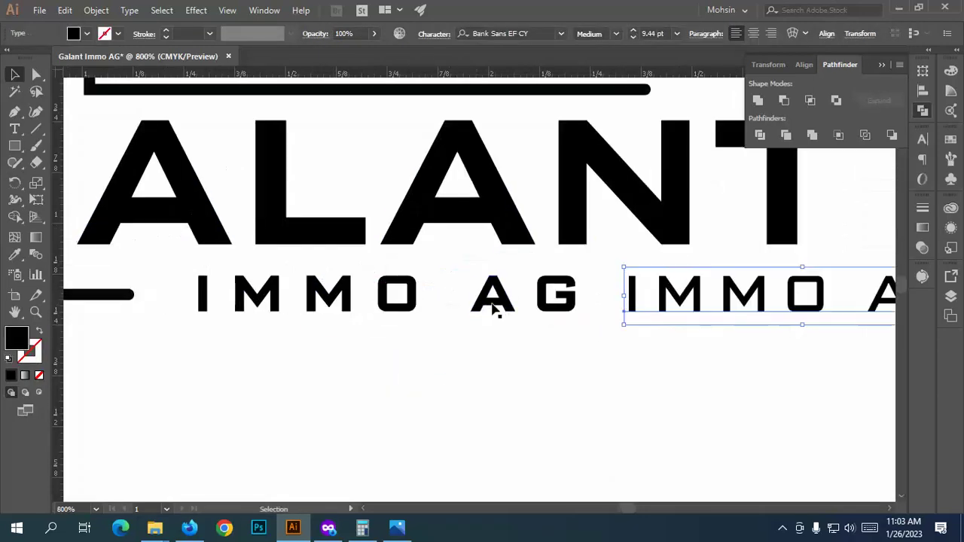
drag(631, 299, 205, 349)
click(616, 34)
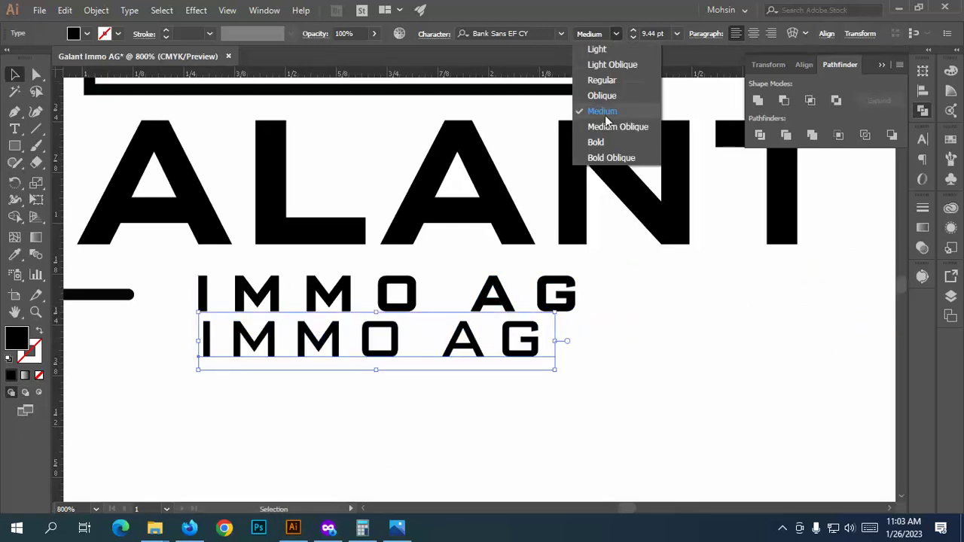
click(598, 142)
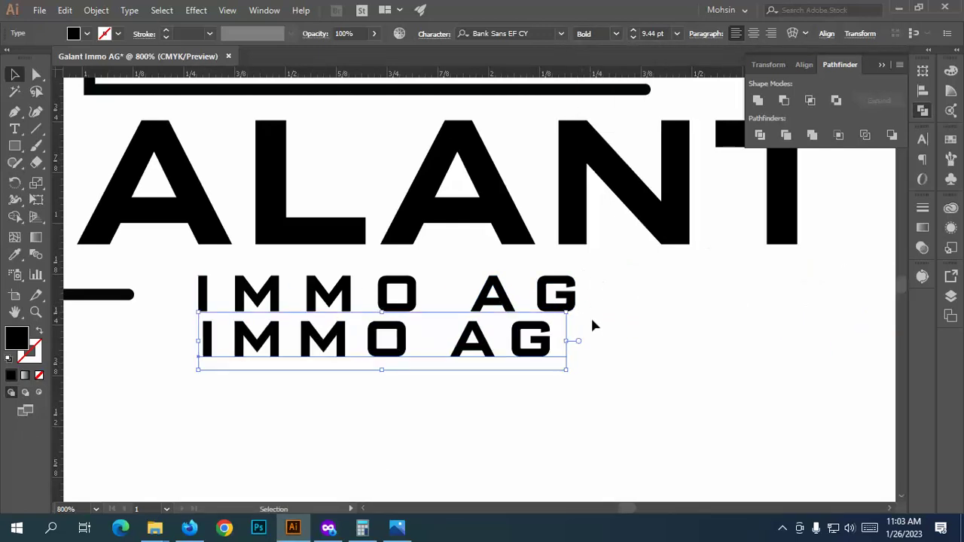
Step: Try to place the bold IMMO AG text on the tagline row with its end flush with the stem of the T
drag(474, 336, 723, 279)
click(663, 353)
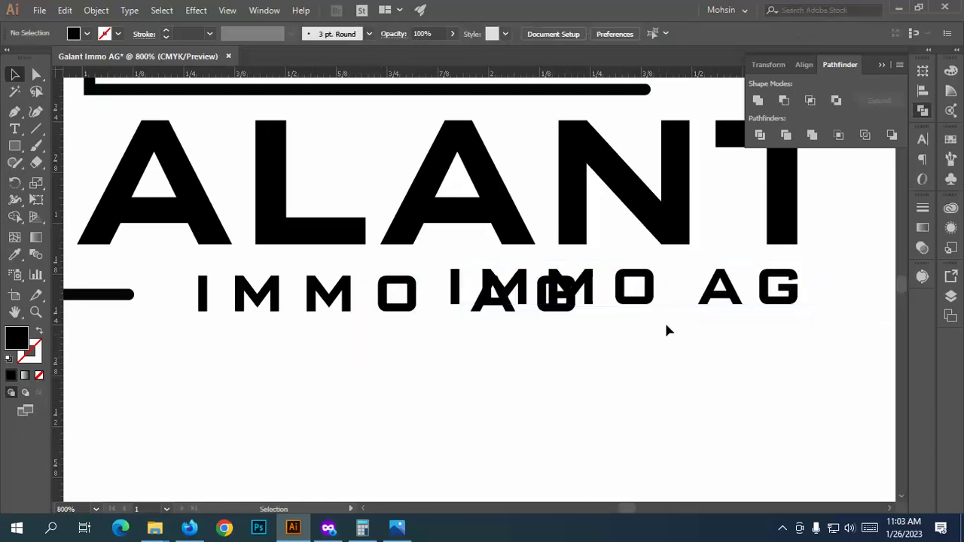
drag(661, 296, 711, 307)
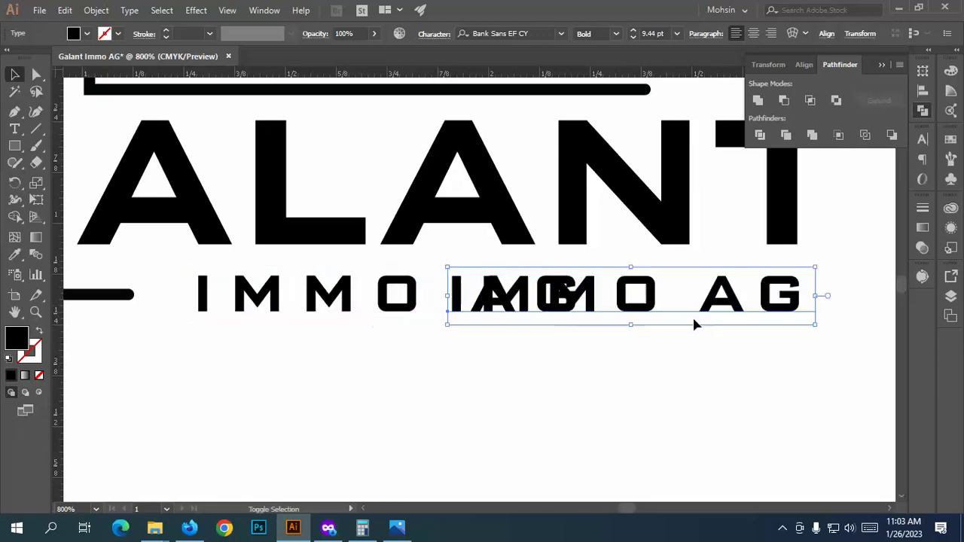
click(580, 383)
Step: Try moving the outlined IMMO AG lettering below the logo and extending the frame's bottom line up to the bold IMMO AG text
scroll(427, 290, down, 3)
drag(415, 302, 400, 384)
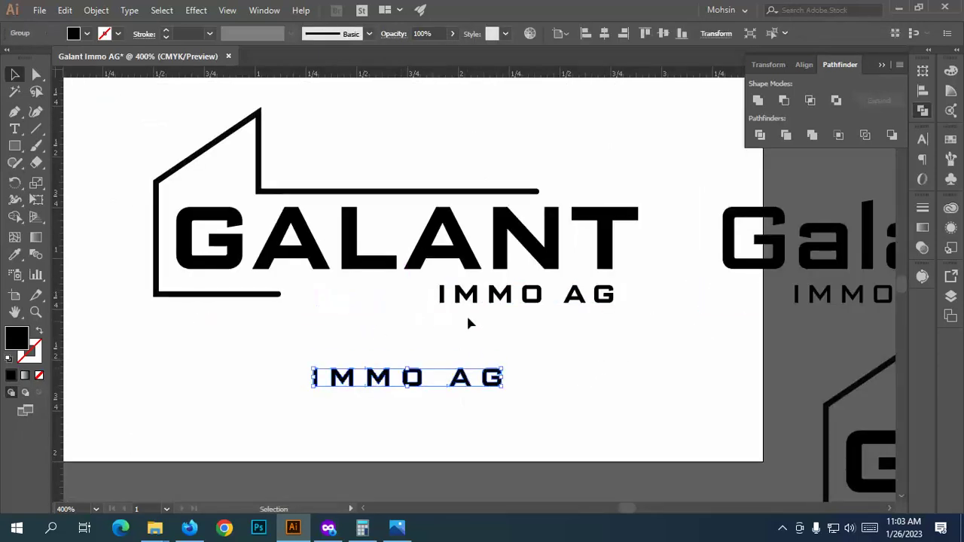
click(37, 73)
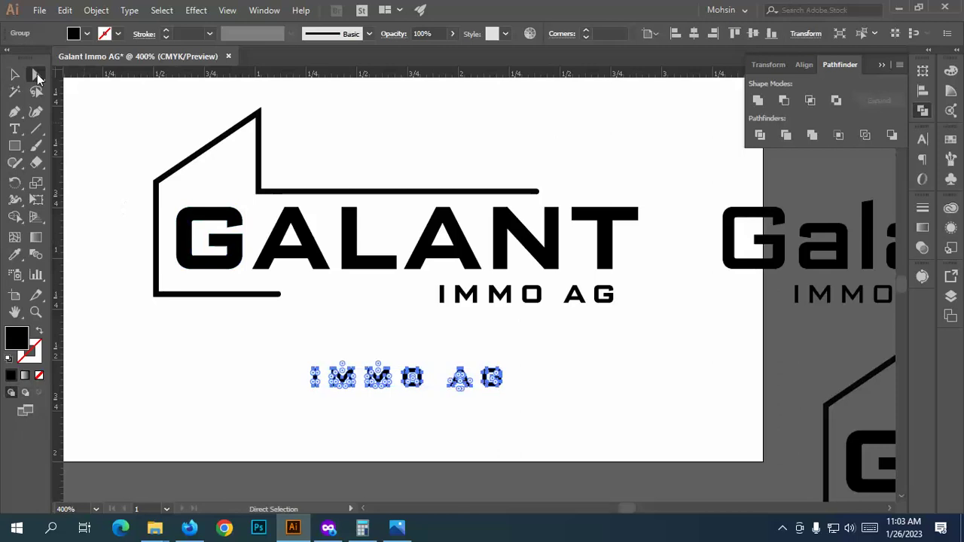
click(279, 295)
drag(279, 295, 419, 294)
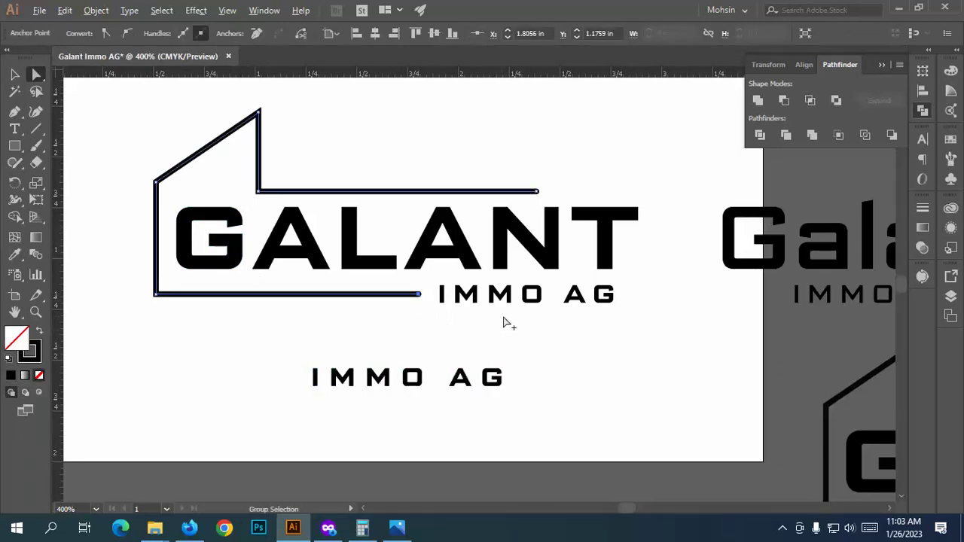
Step: Undo the bottom line extension and the replacement of the IMMO AG text on the artboard
key(ctrl+minus)
key(ctrl+z)
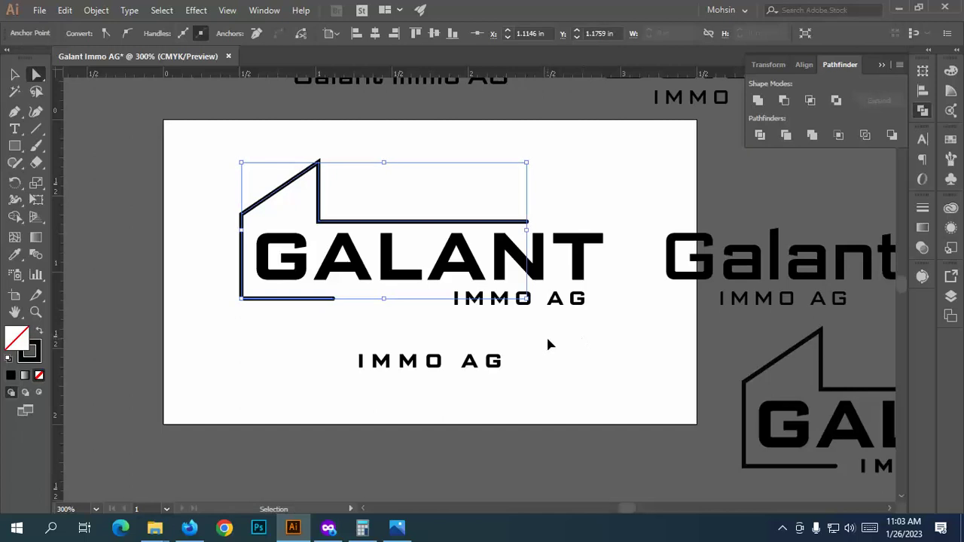
key(ctrl+z)
key(ctrl+z)
key(ctrl+z)
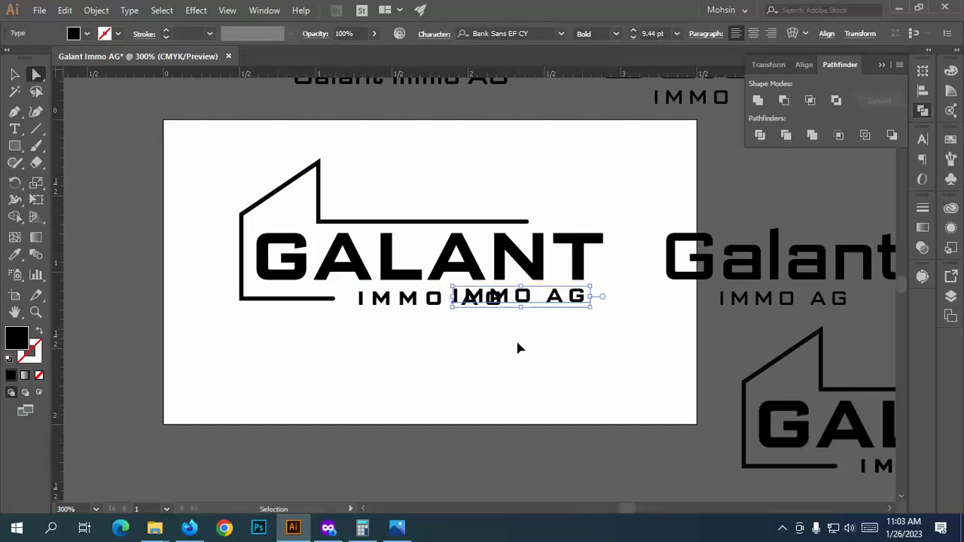
key(ctrl+z)
key(ctrl+z)
key(ctrl+z)
key(ctrl+z)
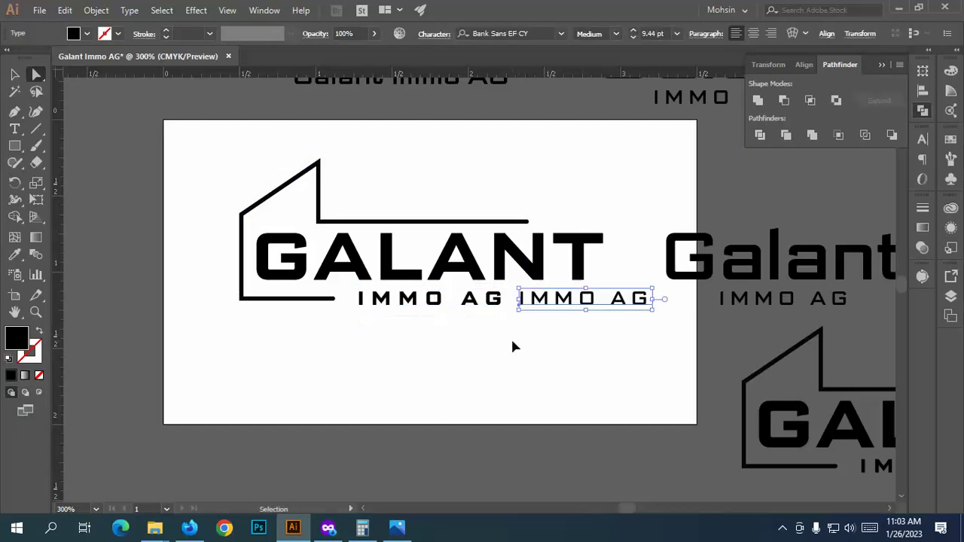
key(ctrl+z)
key(ctrl+minus)
key(ctrl+minus)
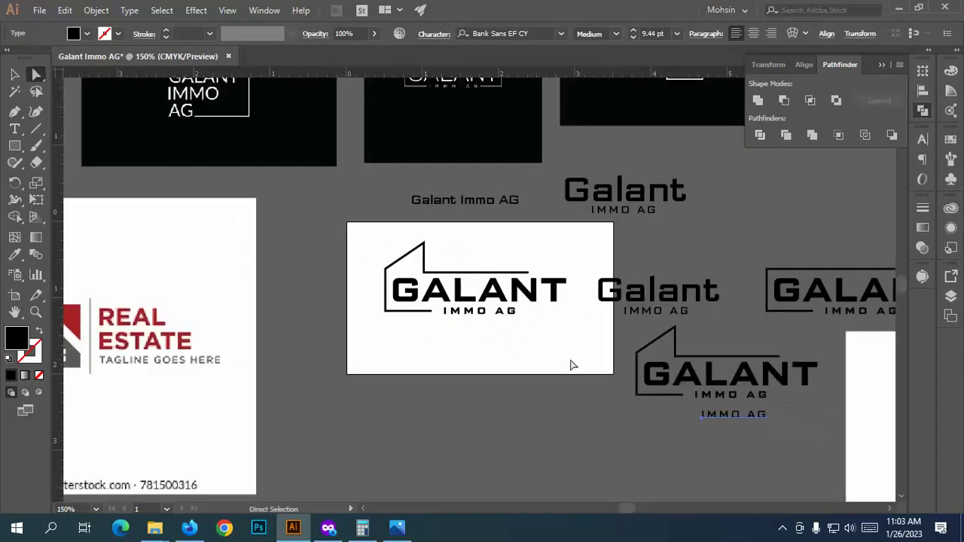
Step: Draw a small black square inside the roof gable and duplicate it into a two-by-two window grid
scroll(339, 243, up, 3)
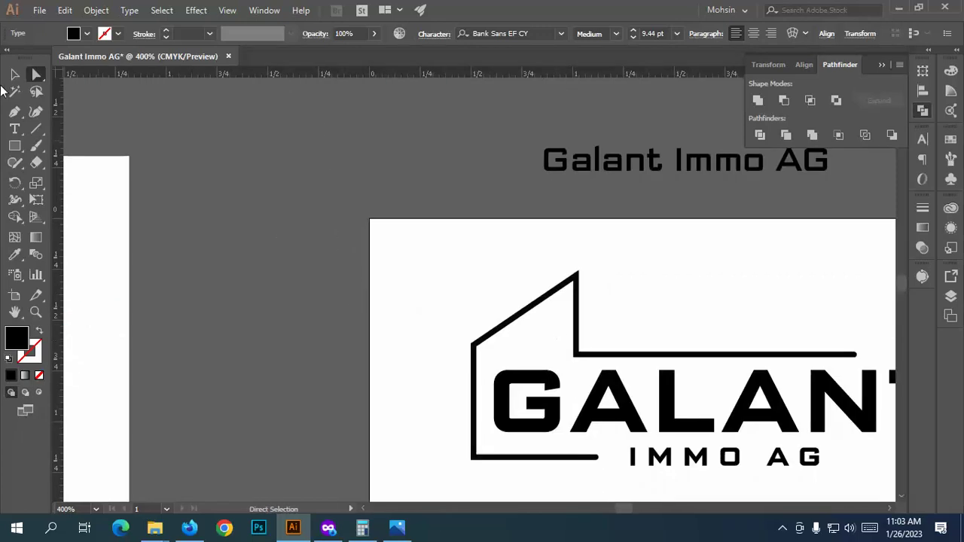
key(m)
scroll(613, 300, up, 2)
drag(604, 283, 326, 233)
key(v)
scroll(339, 165, up, 2)
click(497, 160)
key(ctrl+z)
key(ctrl+z)
shift+click(273, 169)
drag(329, 238, 329, 238)
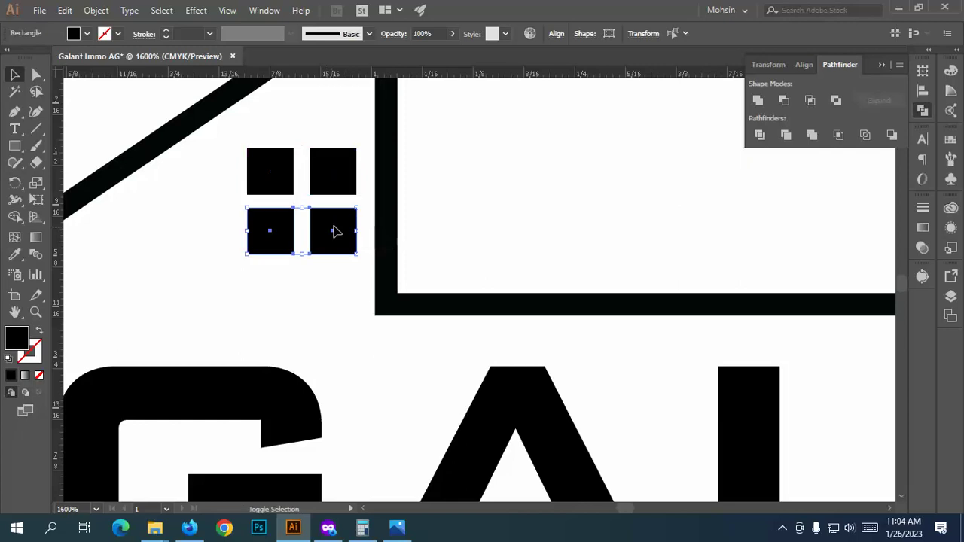
click(523, 200)
Step: Scale the four window panes down together and shift the window slightly away from the gable's vertical wall
key(ctrl+minus)
key(ctrl+minus)
key(ctrl+minus)
key(ctrl+minus)
scroll(491, 195, up, 5)
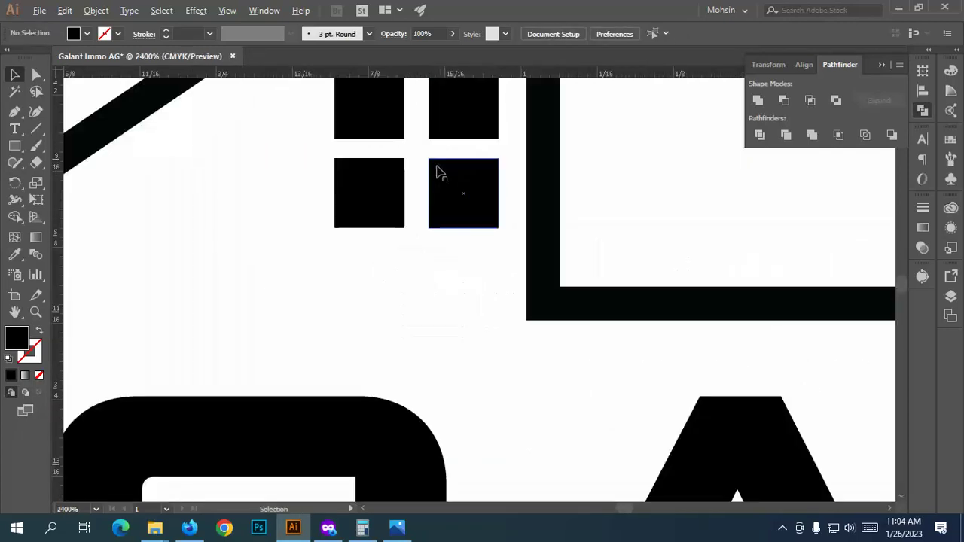
click(392, 128)
shift+click(379, 199)
shift+click(448, 194)
shift+click(457, 129)
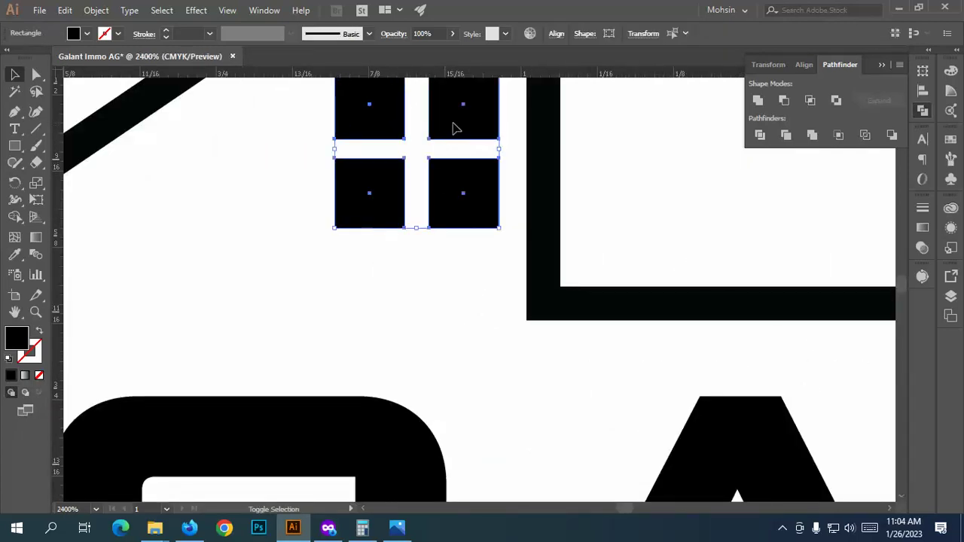
scroll(499, 166, up, 2)
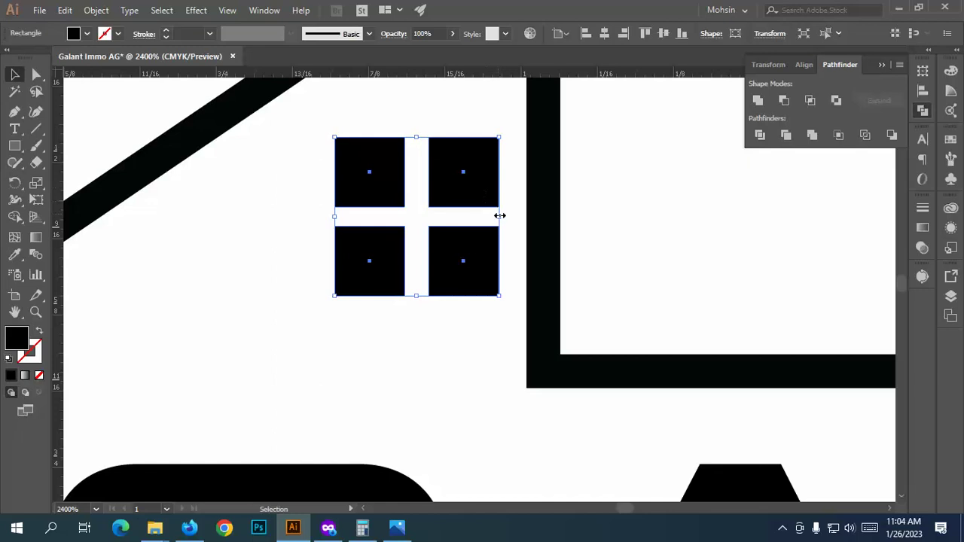
drag(500, 216, 427, 204)
scroll(535, 185, down, 2)
click(535, 181)
scroll(512, 165, down, 3)
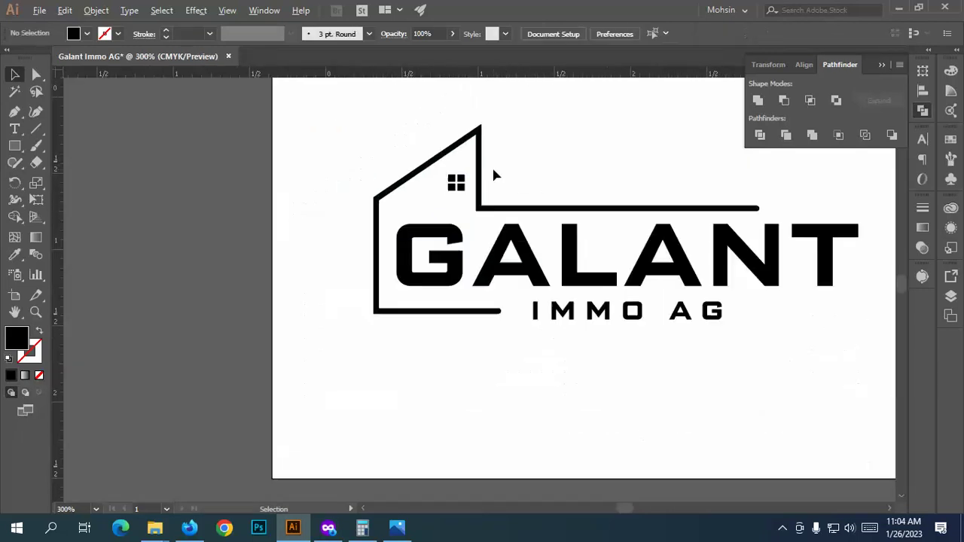
scroll(464, 180, up, 3)
drag(478, 174, 473, 176)
click(562, 164)
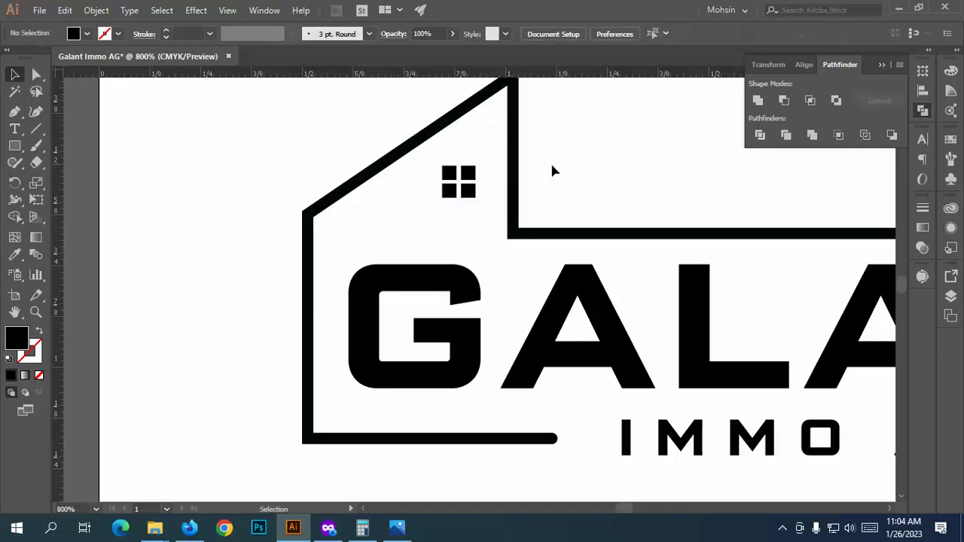
Step: Enlarge the four-pane window slightly within the roof gable
scroll(383, 181, down, 2)
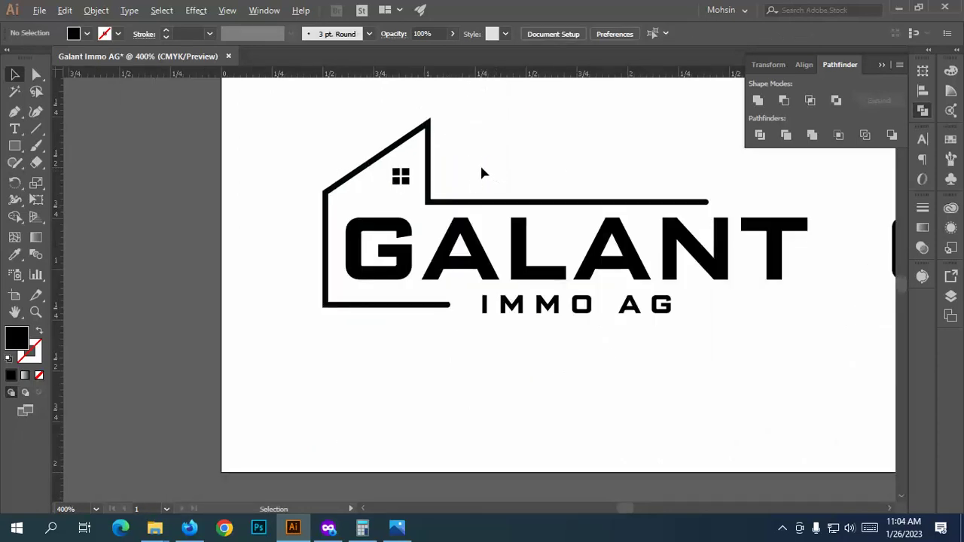
scroll(497, 166, down, 2)
scroll(462, 183, up, 4)
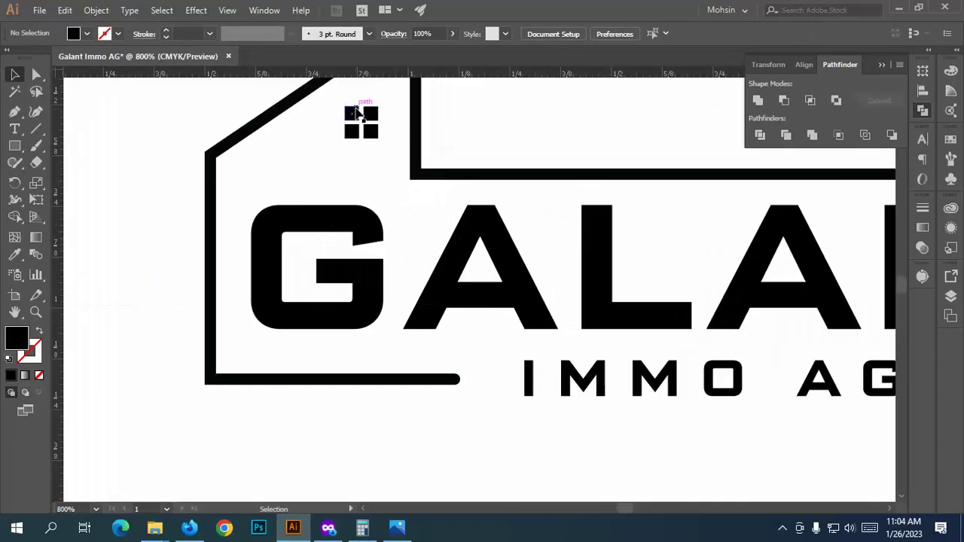
scroll(370, 176, up, 2)
click(339, 193)
drag(354, 165, 354, 163)
click(543, 180)
scroll(354, 177, down, 5)
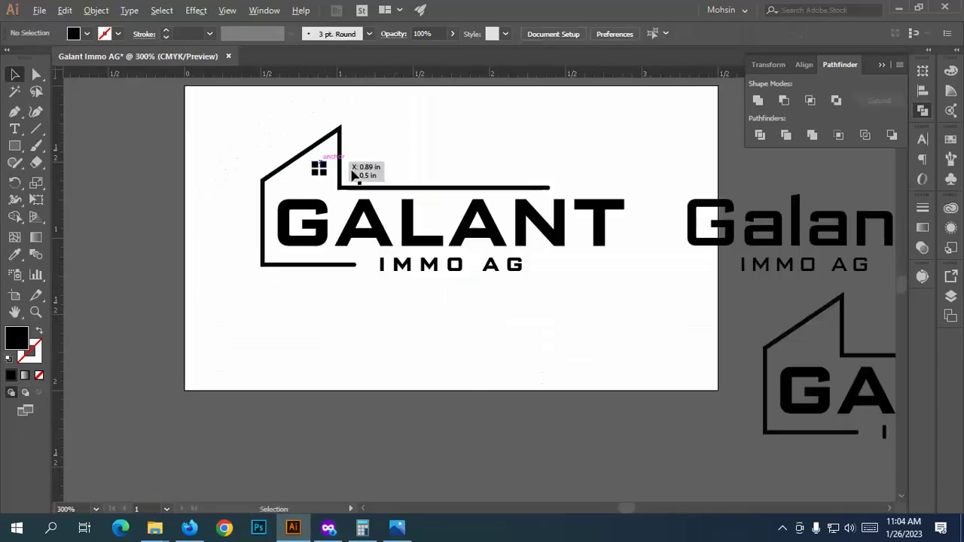
Step: Duplicate the GALANT logo with the gable window outside the artboard, below the other house-outline variant
scroll(194, 197, down, 1)
scroll(194, 185, down, 2)
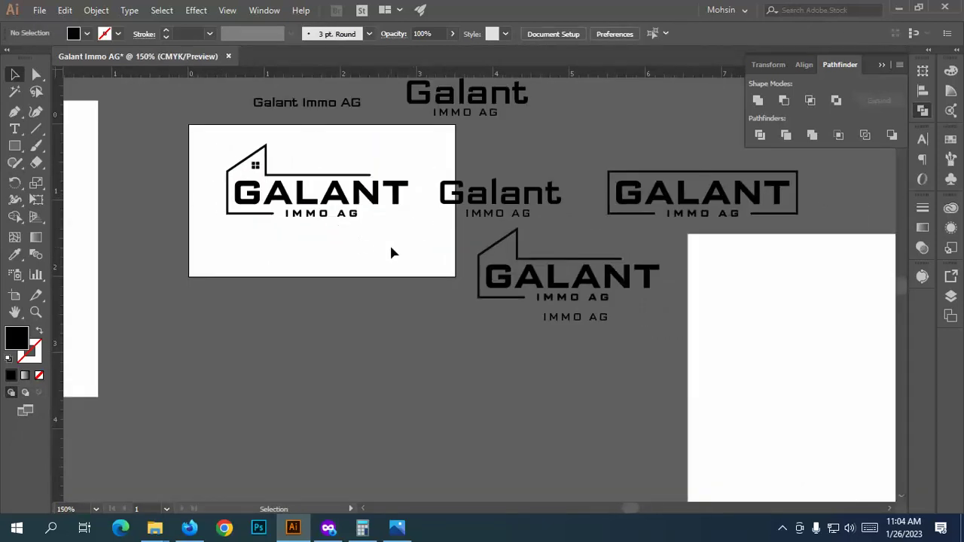
drag(410, 222, 197, 143)
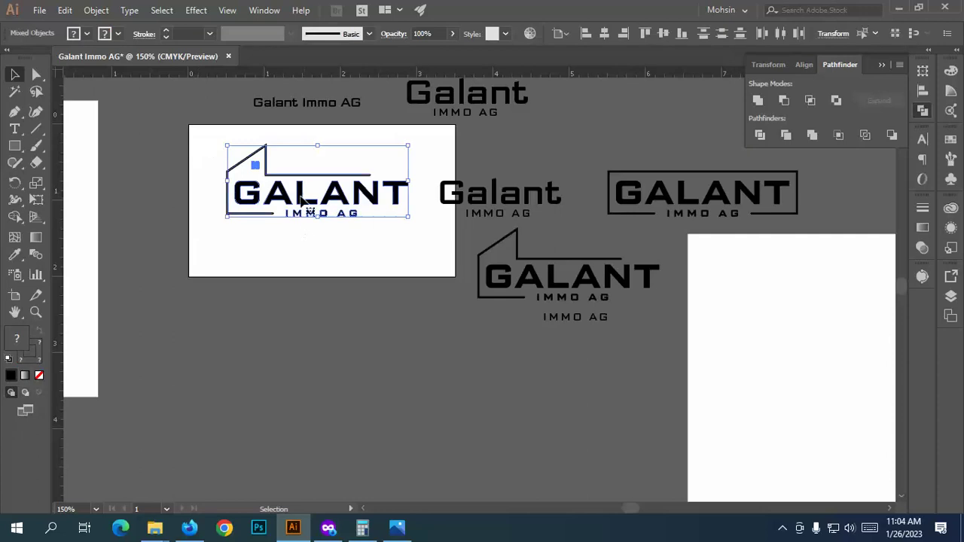
scroll(311, 209, down, 1)
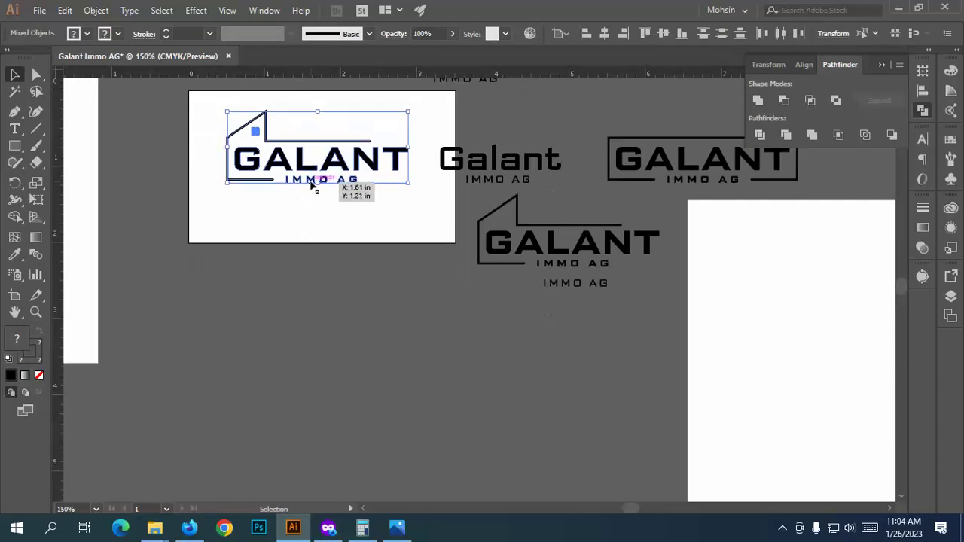
drag(307, 168, 556, 349)
scroll(314, 218, up, 1)
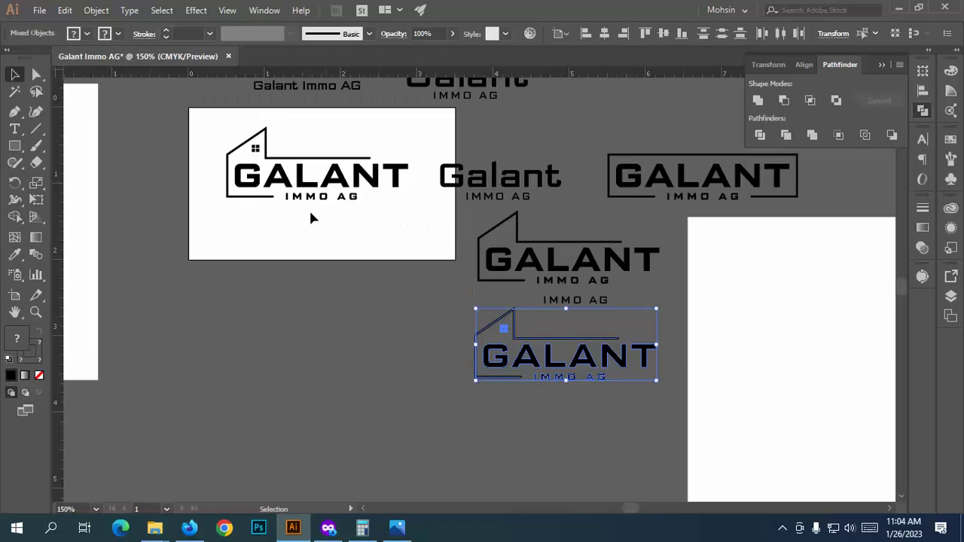
Step: Delete the four-pane window from the GALANT logo on the artboard
scroll(324, 202, up, 2)
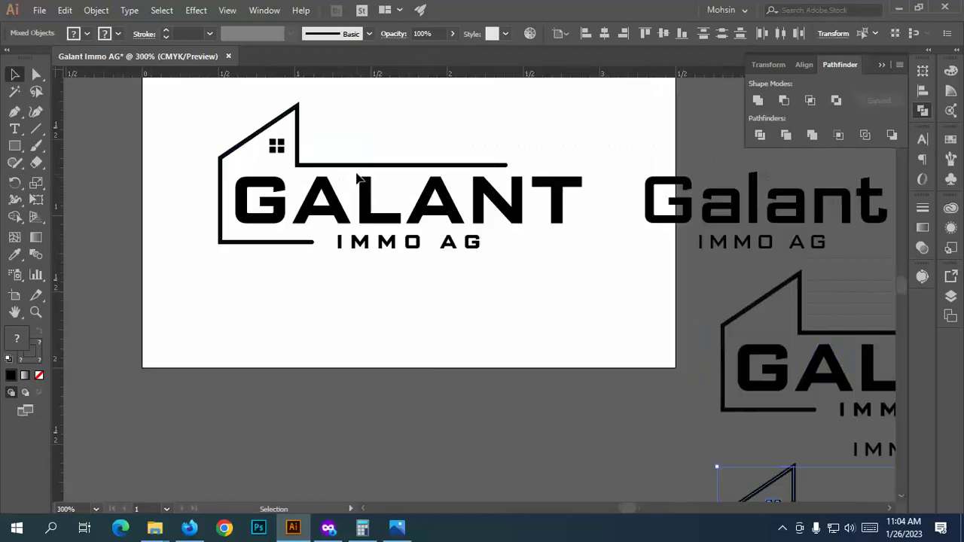
scroll(281, 151, up, 2)
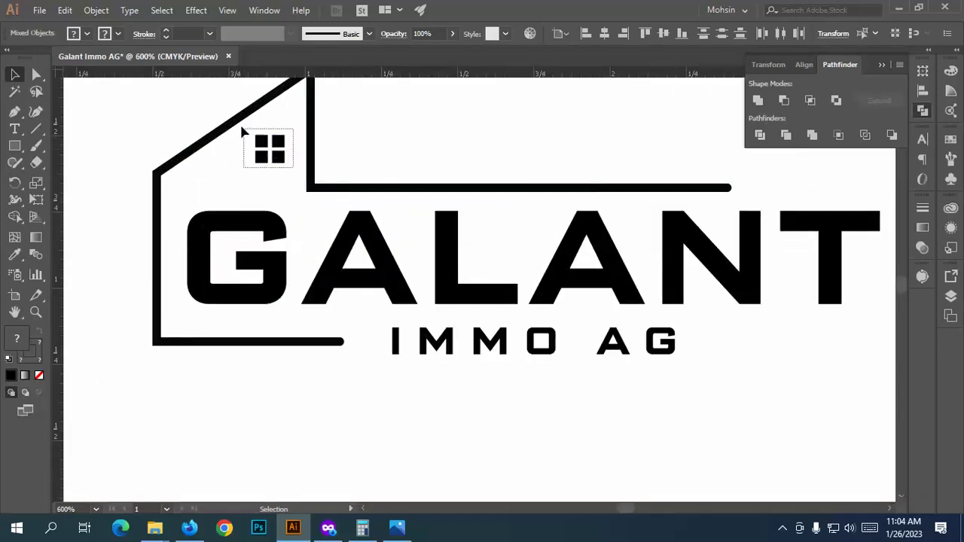
click(243, 132)
key(Delete)
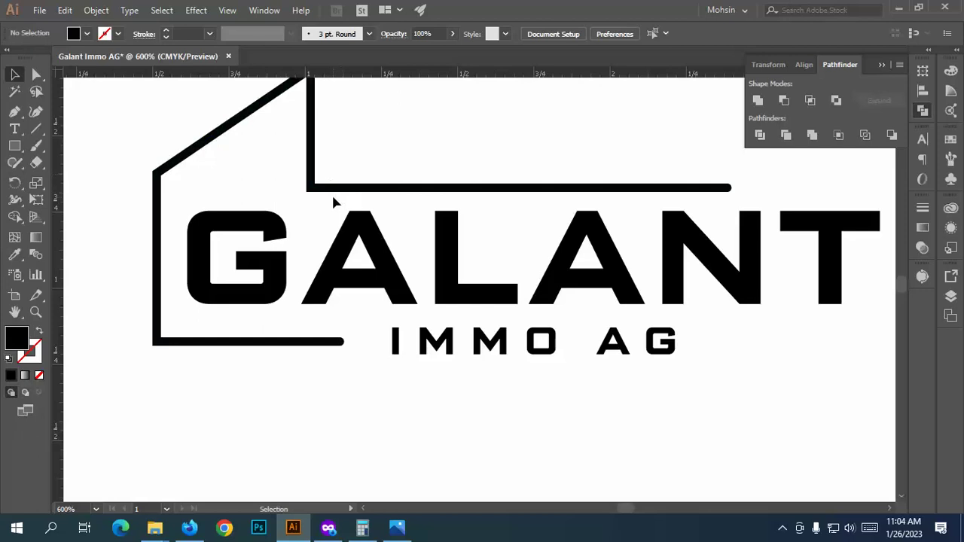
scroll(332, 198, up, 2)
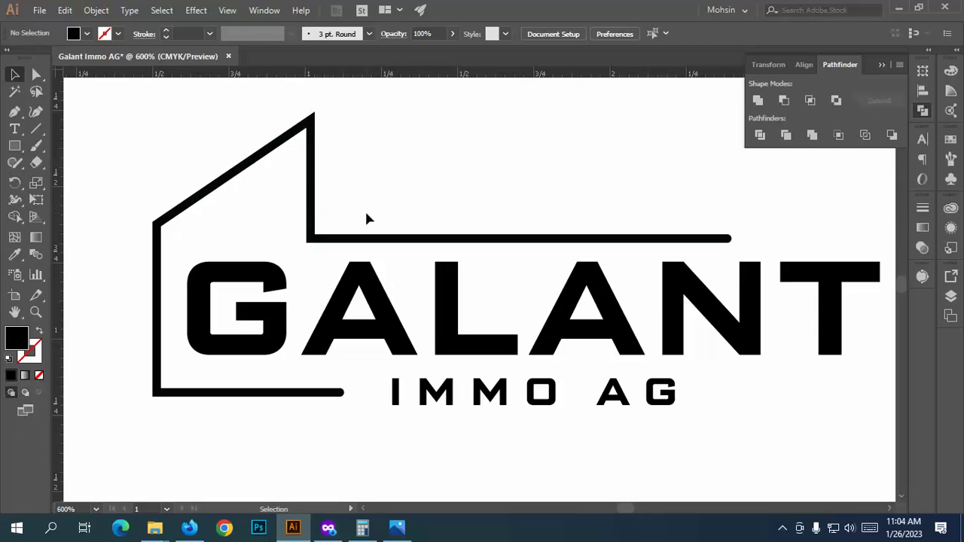
scroll(309, 231, down, 2)
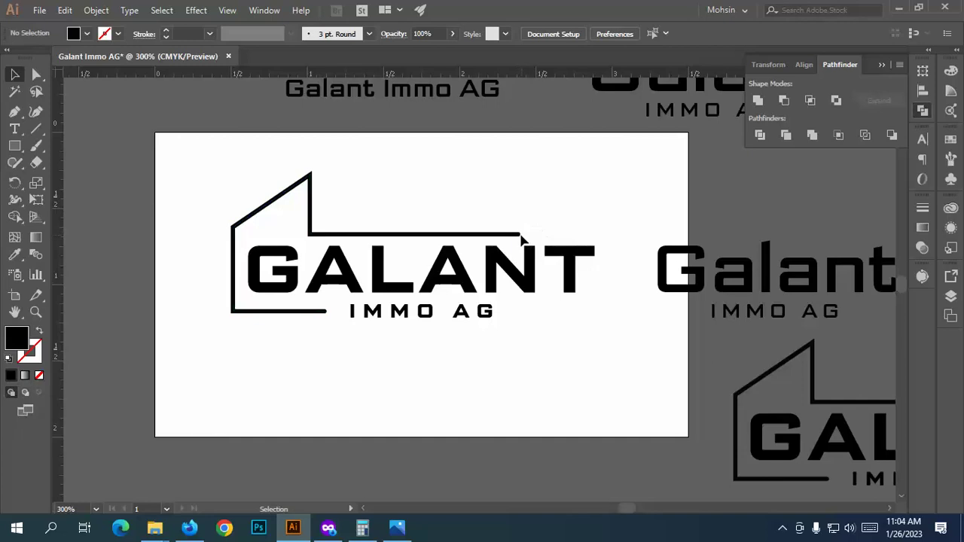
Step: Remove the horizontal roofline and the gable's vertical wall from the house outline around GALANT on the artboard
click(519, 235)
click(36, 74)
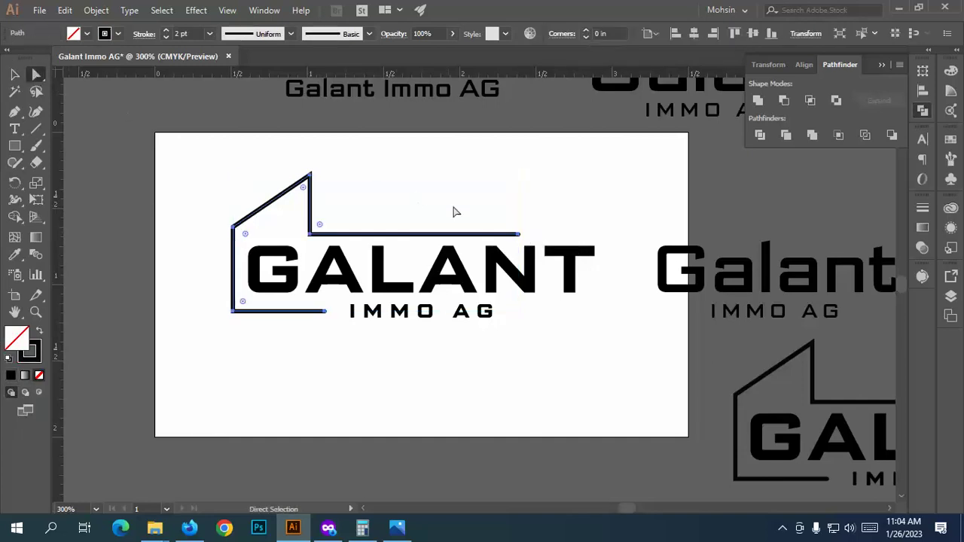
click(518, 235)
key(Delete)
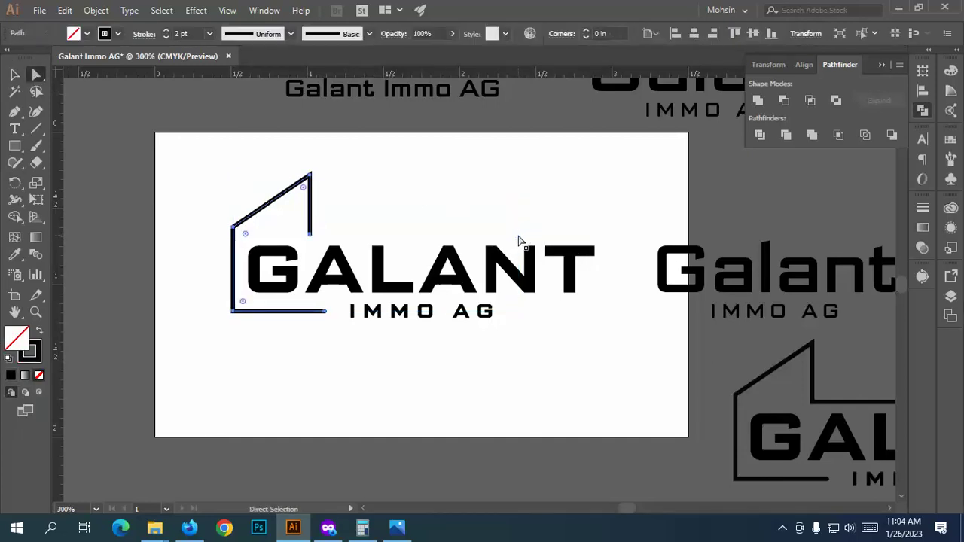
click(310, 233)
key(Delete)
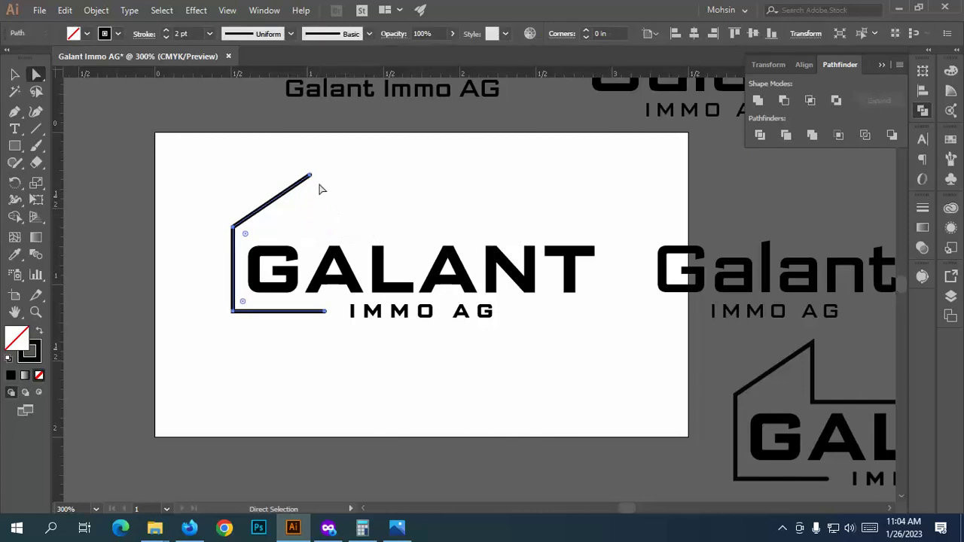
Step: Try to flatten the sloped roof into a horizontal line above GALANT, moving its free end to about X 2.96 in, Y 0.62 in
drag(311, 177, 609, 231)
key(shift)
click(14, 74)
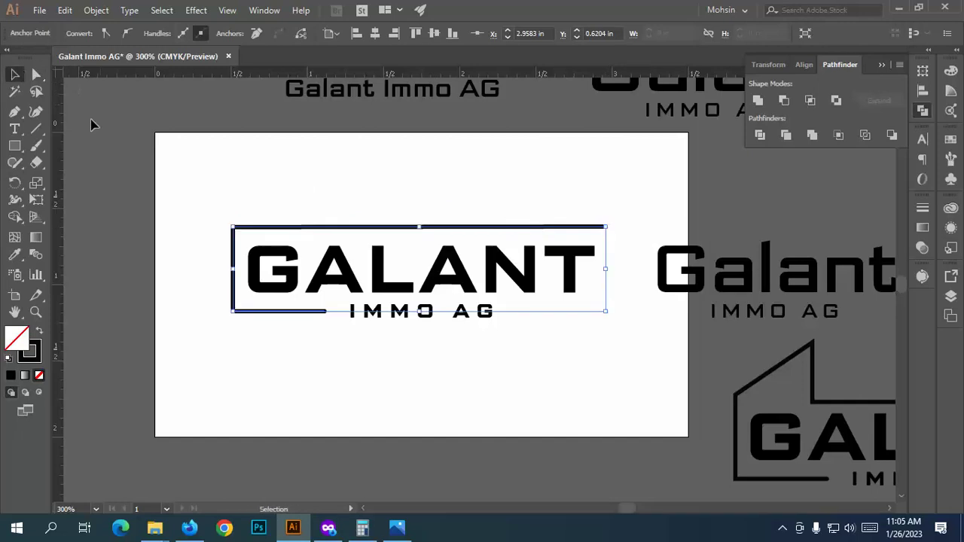
Step: Select the whole house-outline GALANT logo on the artboard and delete it
scroll(172, 149, down, 3)
drag(260, 198, 175, 154)
drag(228, 197, 230, 199)
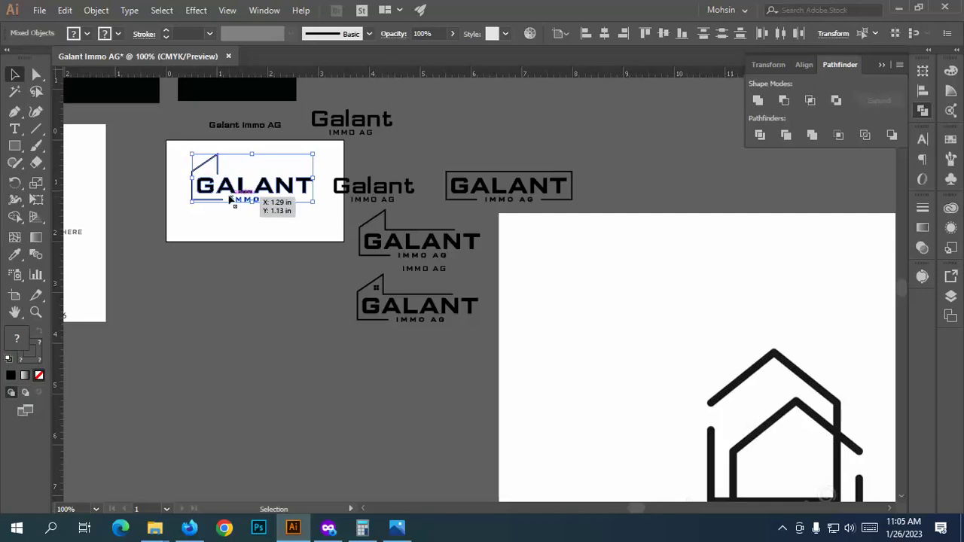
click(268, 222)
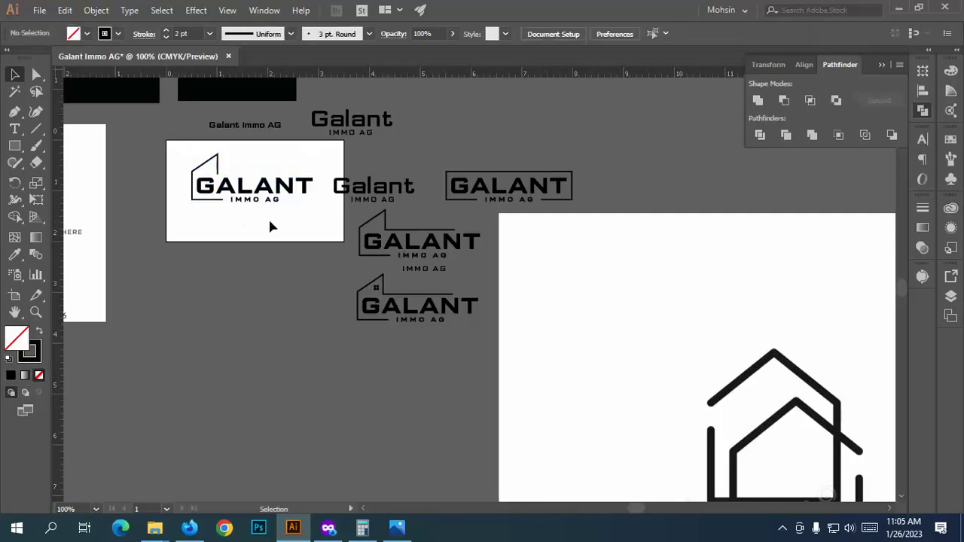
click(305, 207)
key(Delete)
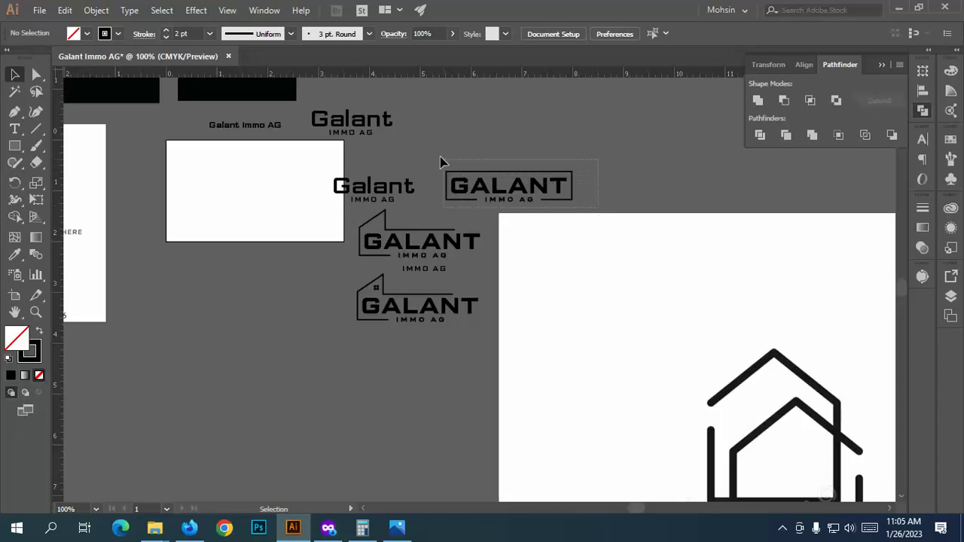
Step: Bring the rectangle-framed GALANT IMMO AG logo from outside the artboard onto the empty artboard
drag(441, 162, 441, 163)
drag(493, 189, 246, 205)
scroll(248, 168, up, 5)
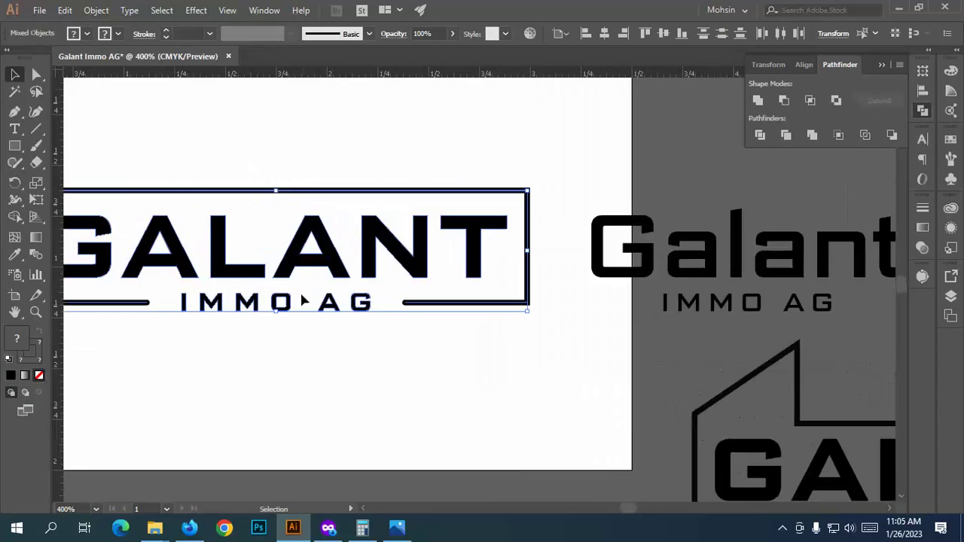
click(413, 289)
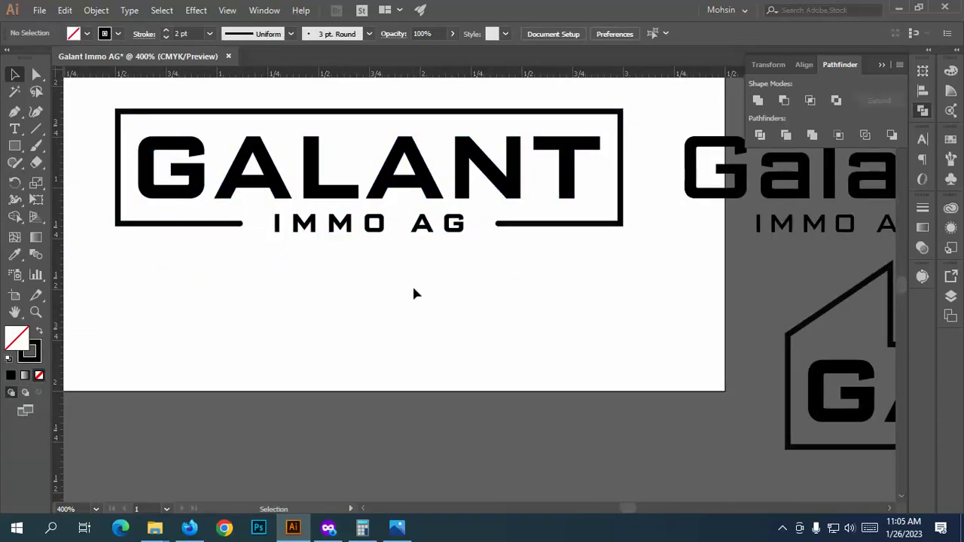
scroll(414, 293, up, 2)
scroll(409, 294, up, 1)
scroll(361, 191, down, 1)
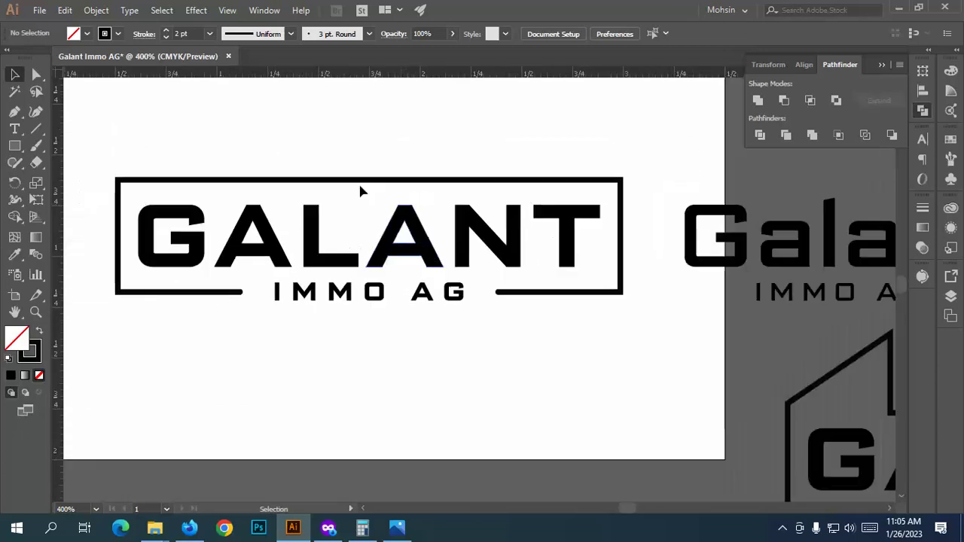
Step: Add an anchor point near the middle of the top edge of the frame around the GALANT lettering
key(a)
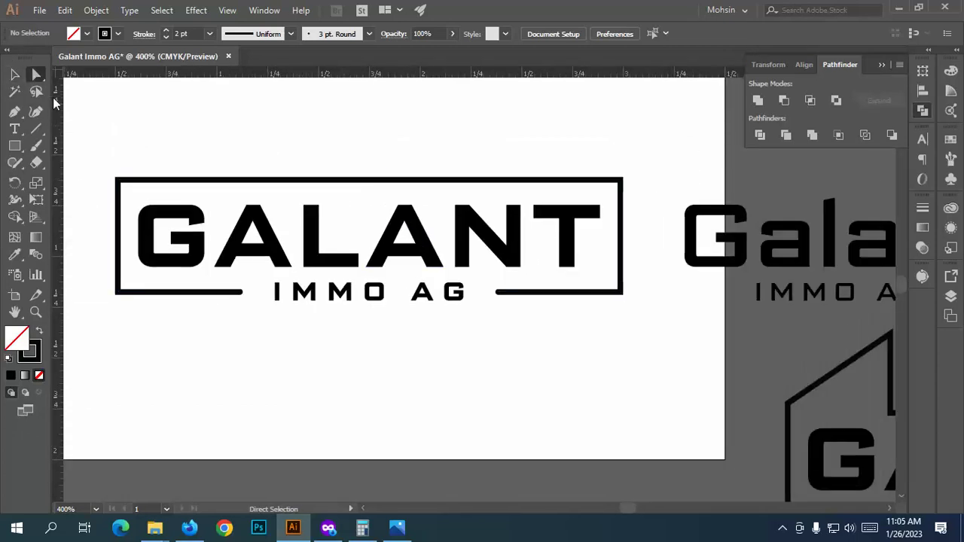
click(362, 180)
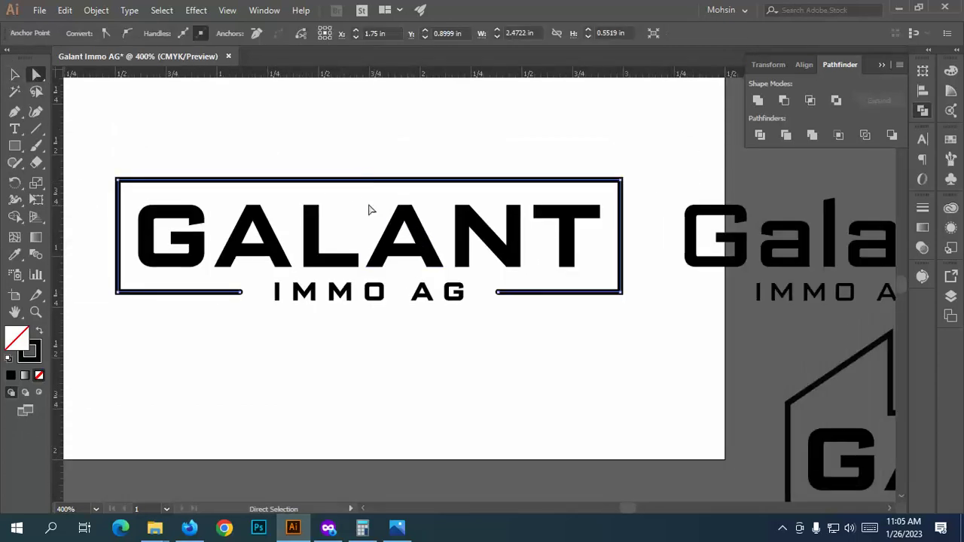
key(p)
click(362, 179)
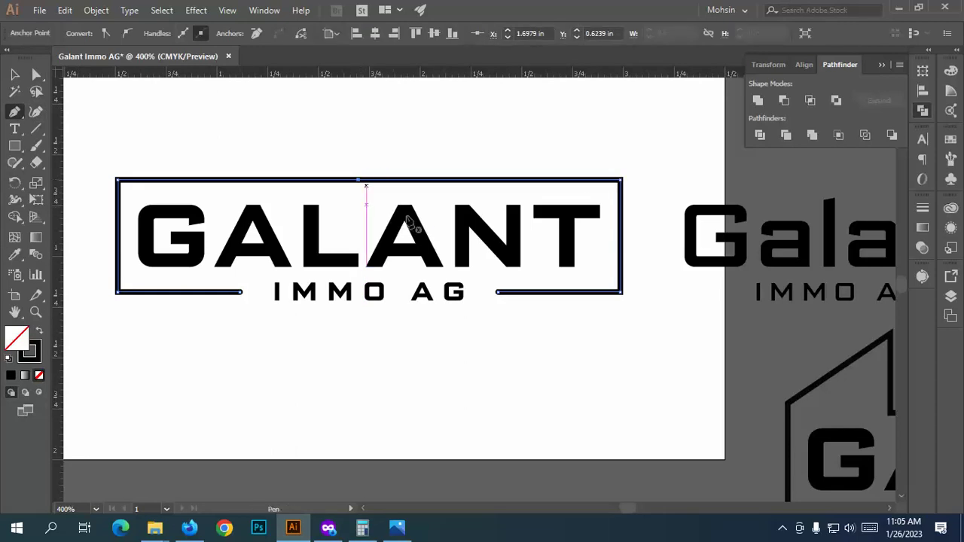
Step: Raise the added anchor point above the frame to shape a gabled roof over the GALANT lettering
scroll(362, 194, down, 3)
scroll(369, 200, up, 2)
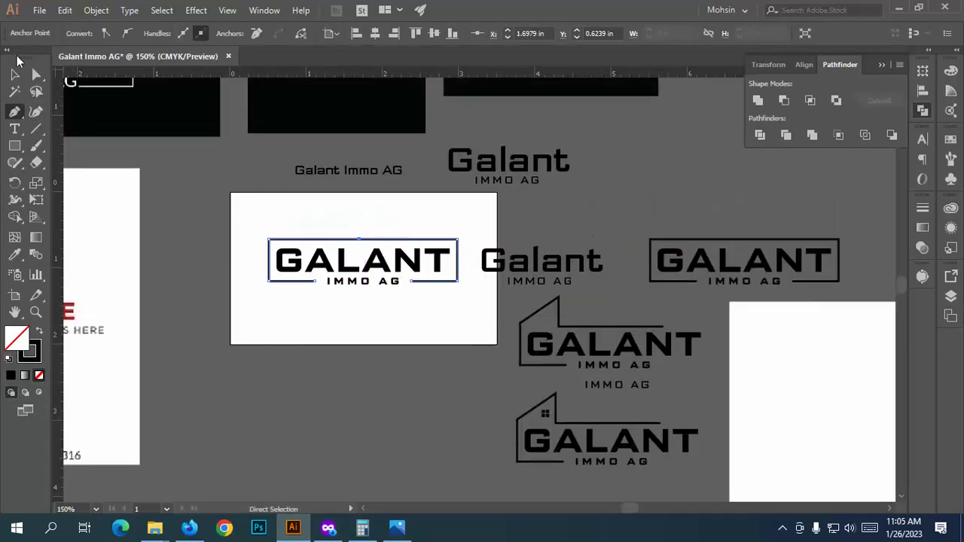
click(36, 73)
drag(362, 240, 369, 211)
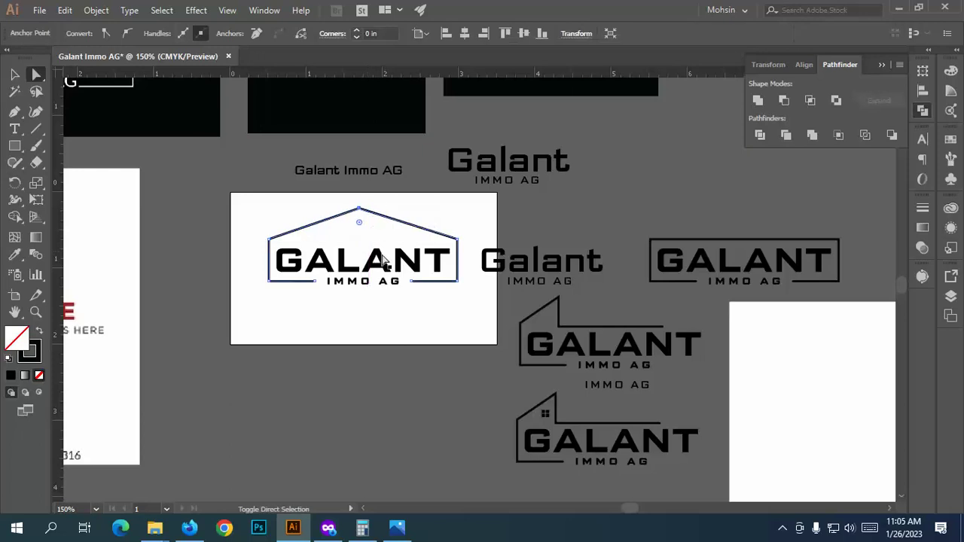
click(364, 308)
scroll(318, 242, up, 4)
scroll(433, 208, down, 1)
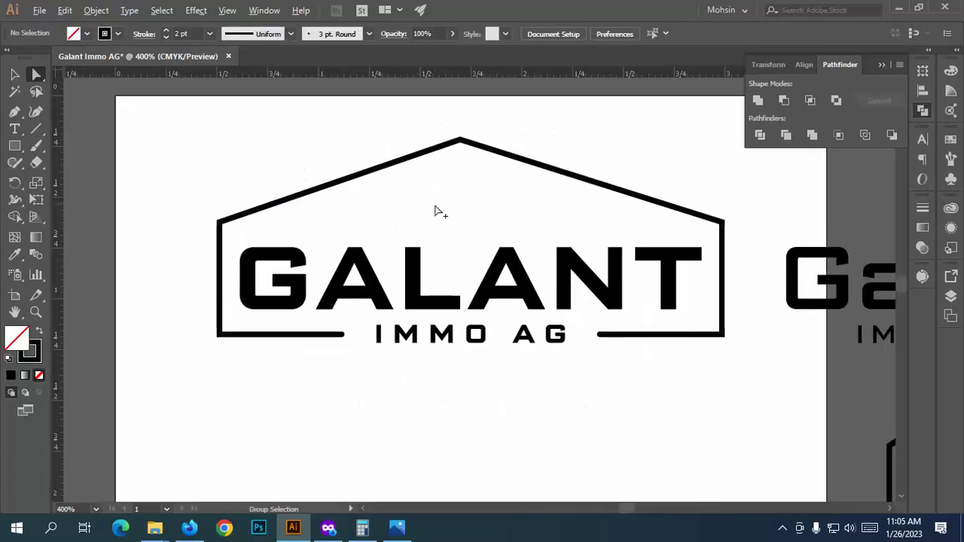
Step: Center the roof's peak anchor horizontally so that both slopes of the house outline are symmetrical
click(462, 143)
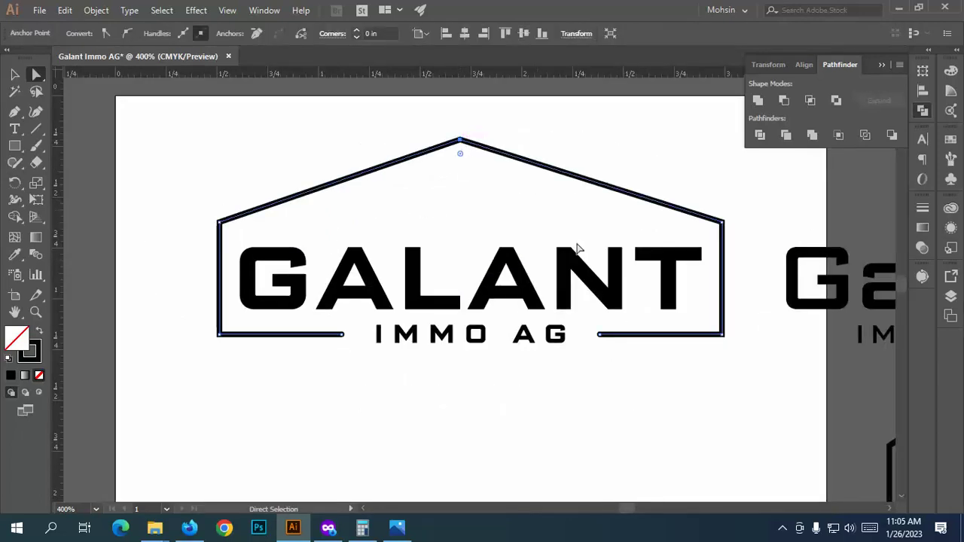
drag(745, 387, 198, 143)
click(13, 74)
click(708, 424)
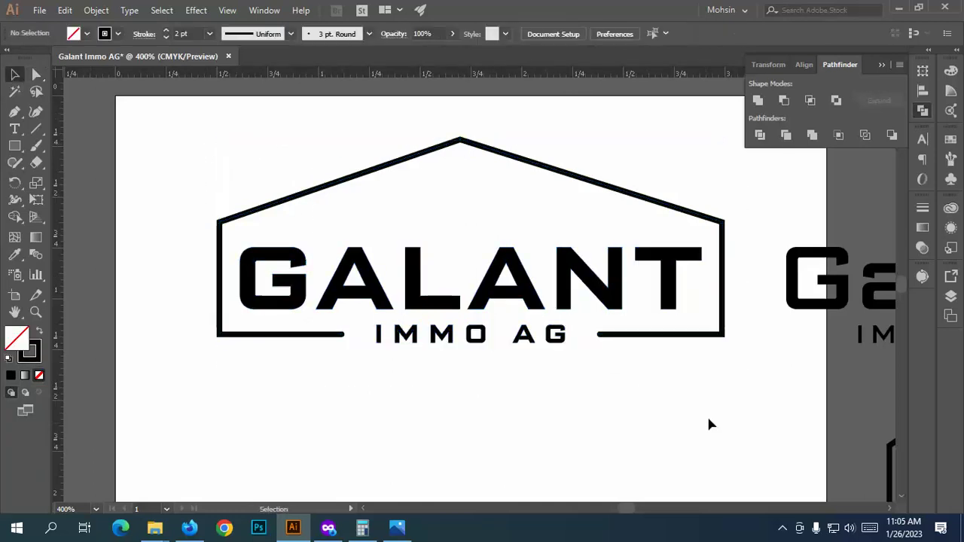
drag(732, 399, 300, 99)
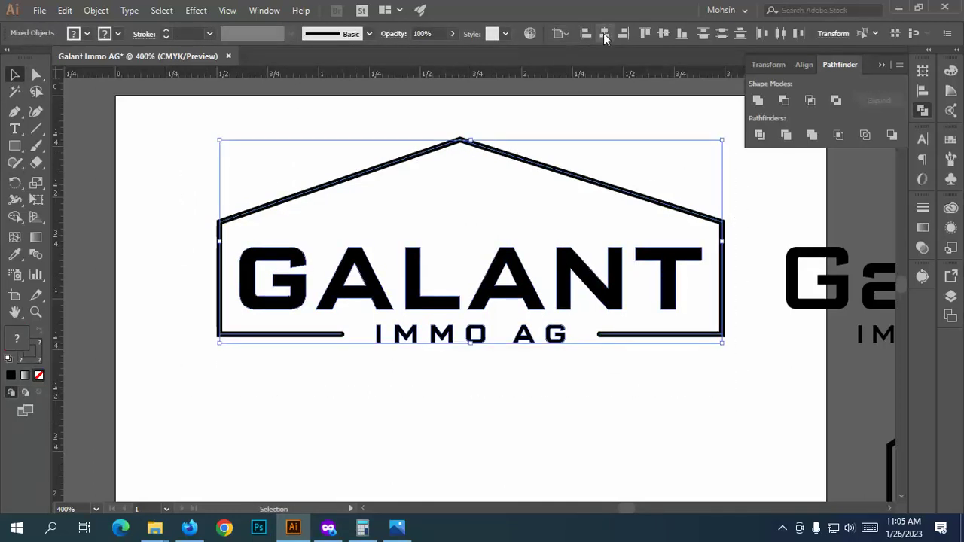
click(509, 199)
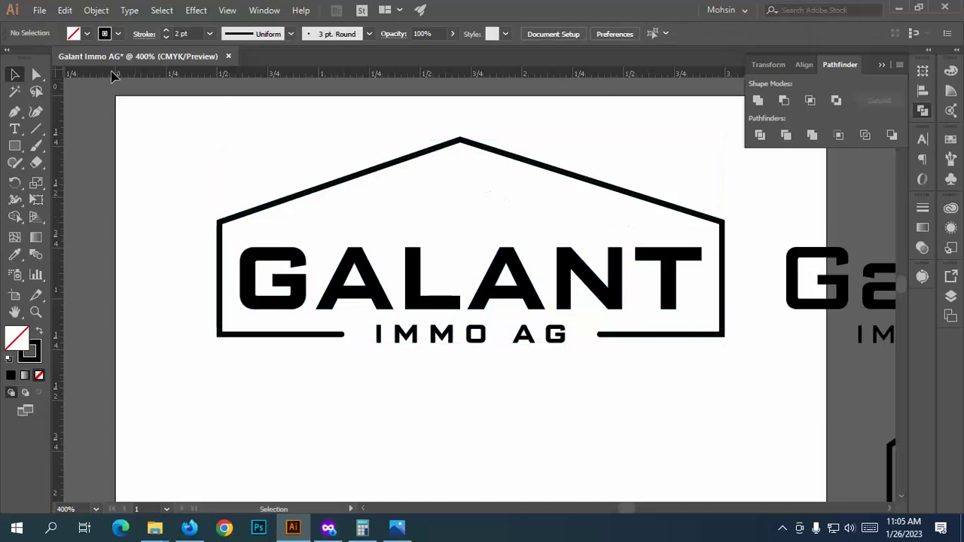
click(37, 74)
drag(492, 193, 442, 132)
click(461, 36)
click(538, 137)
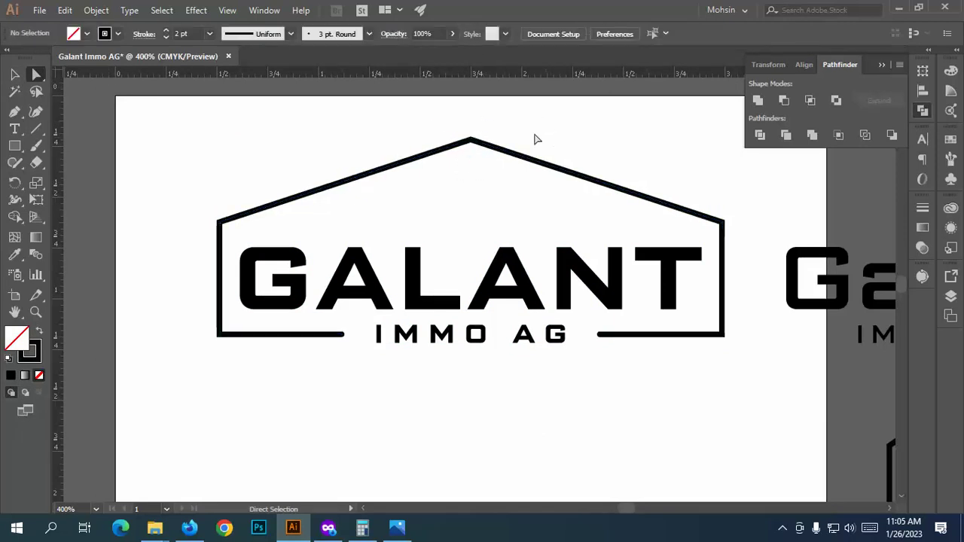
Step: Place an enlarged copy of the four-pane window from the lowest house logo beneath the roof peak on the artboard
scroll(441, 194, down, 3)
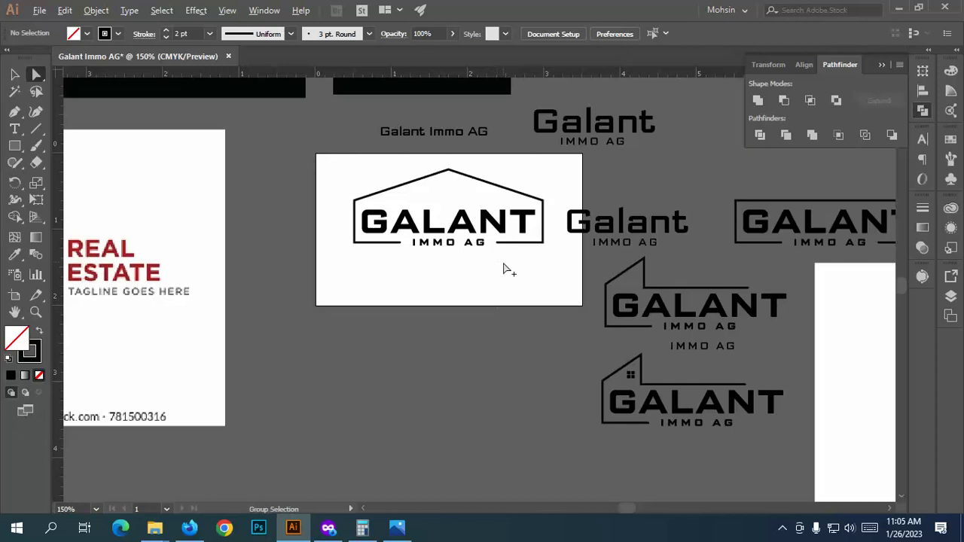
scroll(503, 269, up, 2)
click(14, 74)
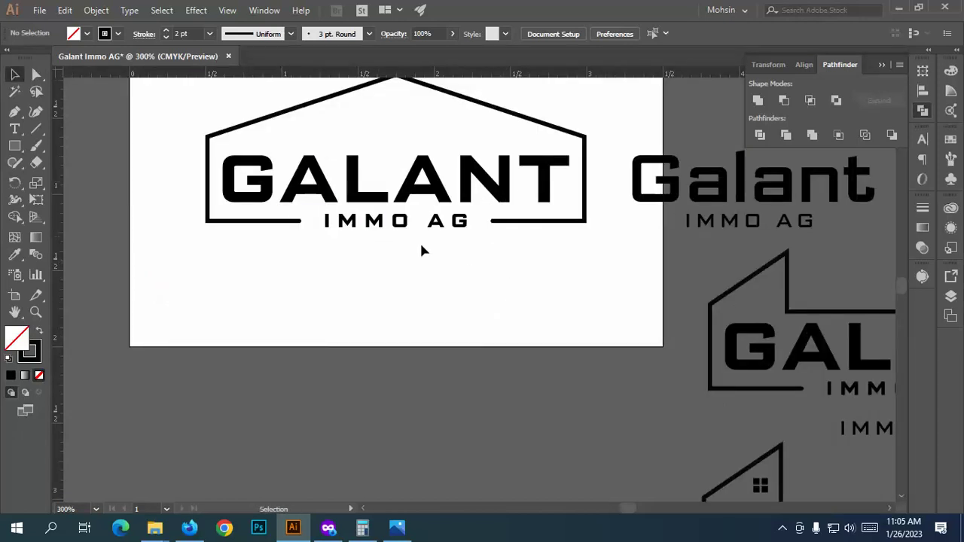
scroll(427, 251, up, 1)
scroll(383, 202, down, 2)
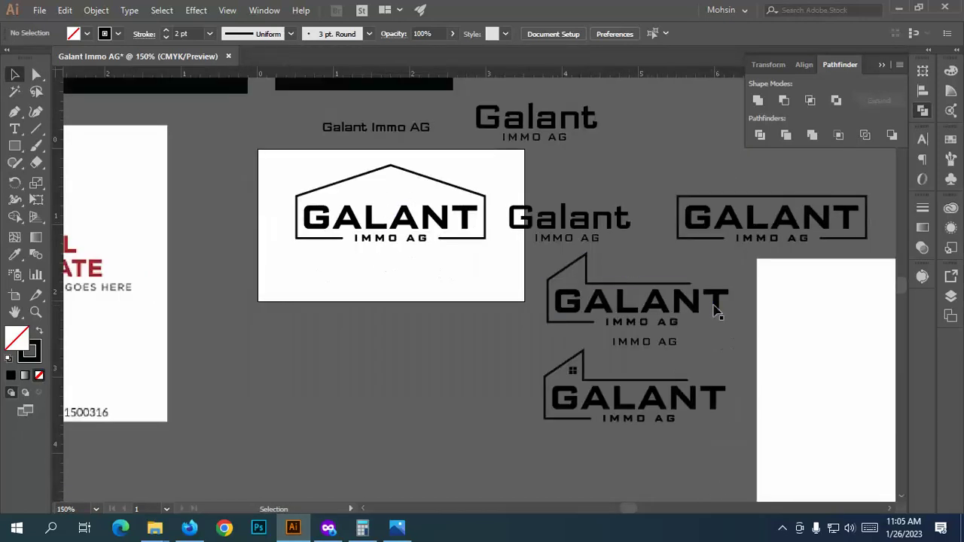
scroll(614, 394, up, 2)
drag(531, 346, 332, 146)
drag(284, 176, 463, 377)
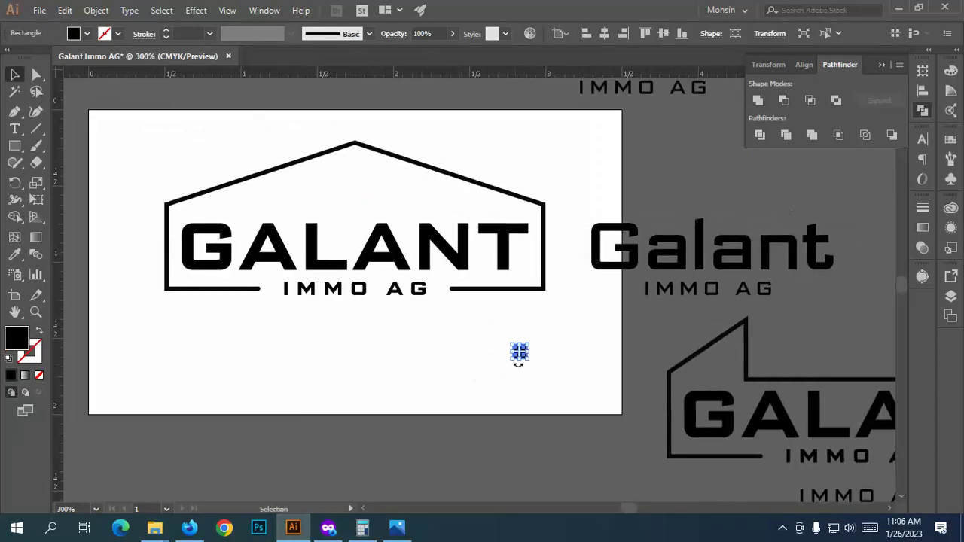
click(515, 367)
drag(519, 360, 357, 197)
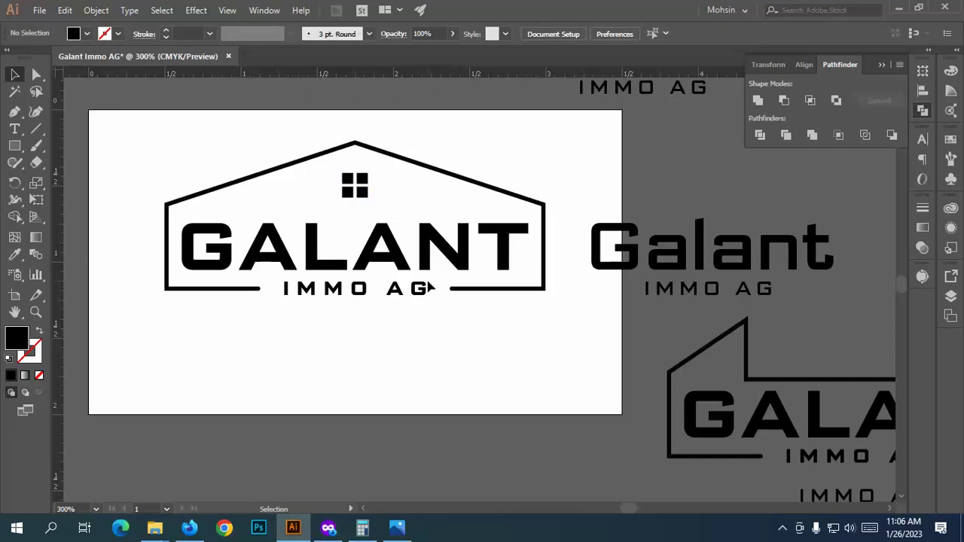
Step: Center the four-pane window horizontally on the artboard, in line with the roof peak
scroll(355, 189, up, 2)
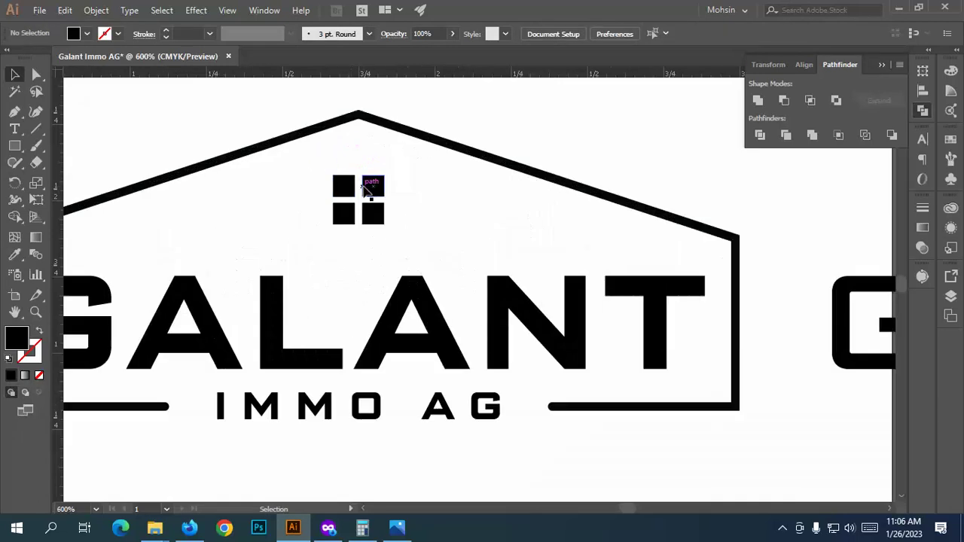
click(359, 199)
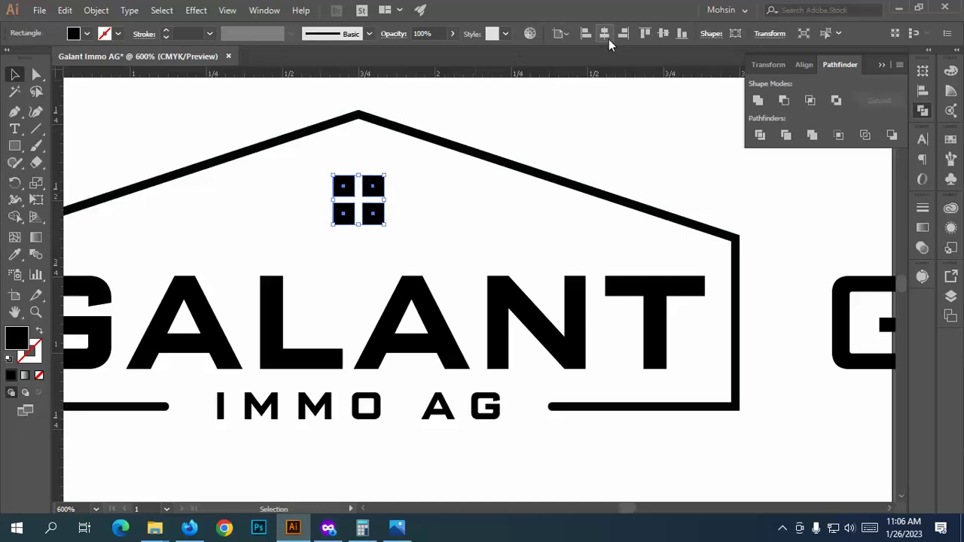
click(581, 95)
Step: Lower the two eave corners of the house outline together to just above the top of the GALANT letters
scroll(490, 161, down, 4)
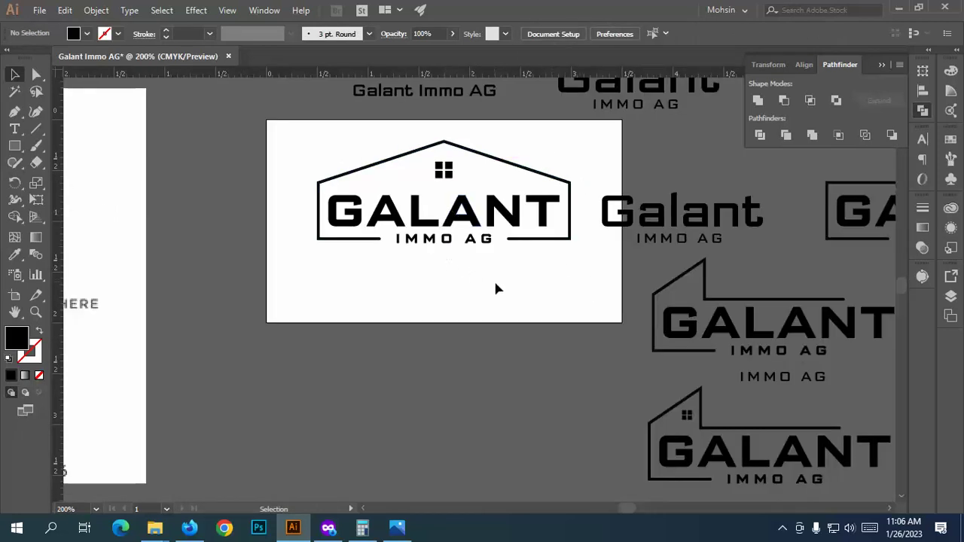
scroll(496, 290, up, 1)
scroll(495, 289, down, 4)
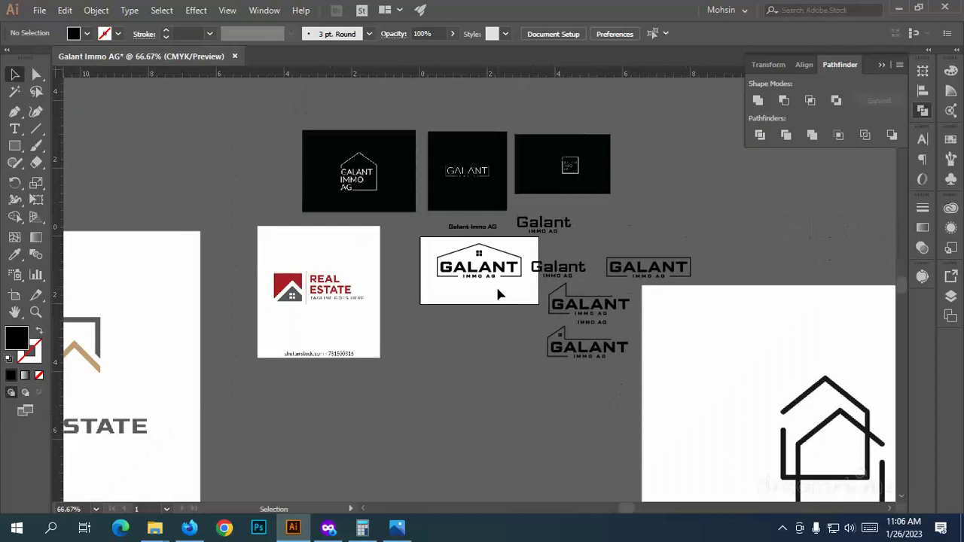
scroll(497, 294, up, 2)
scroll(486, 283, up, 2)
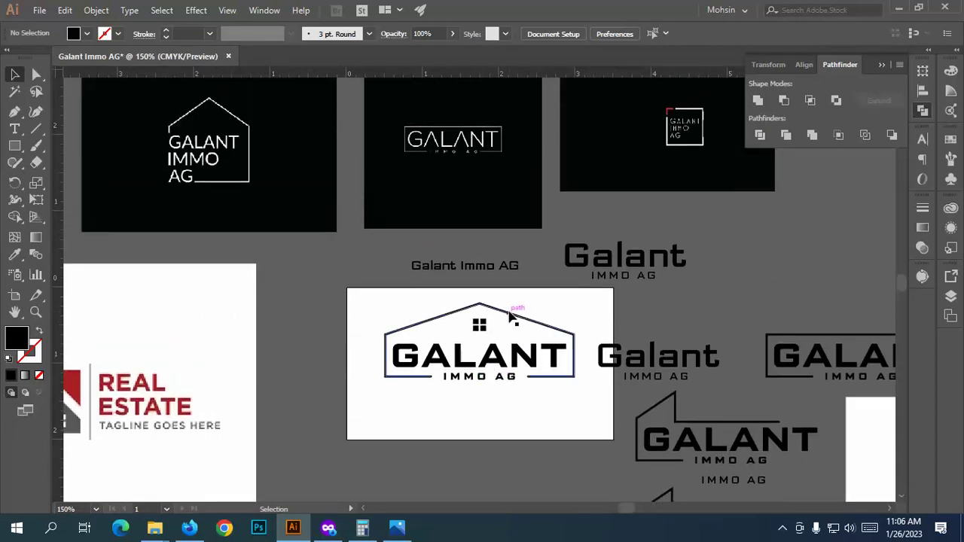
scroll(484, 328, up, 3)
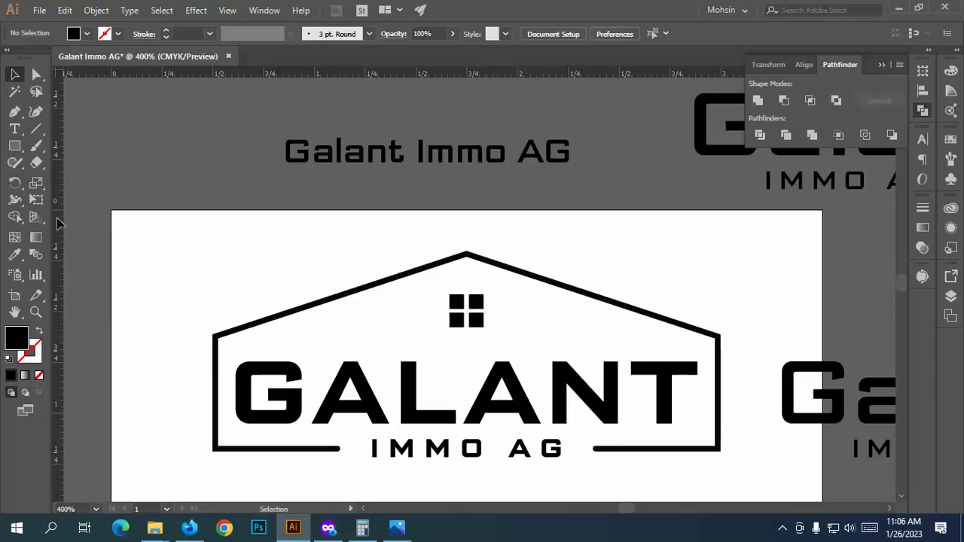
click(37, 74)
drag(173, 330, 263, 362)
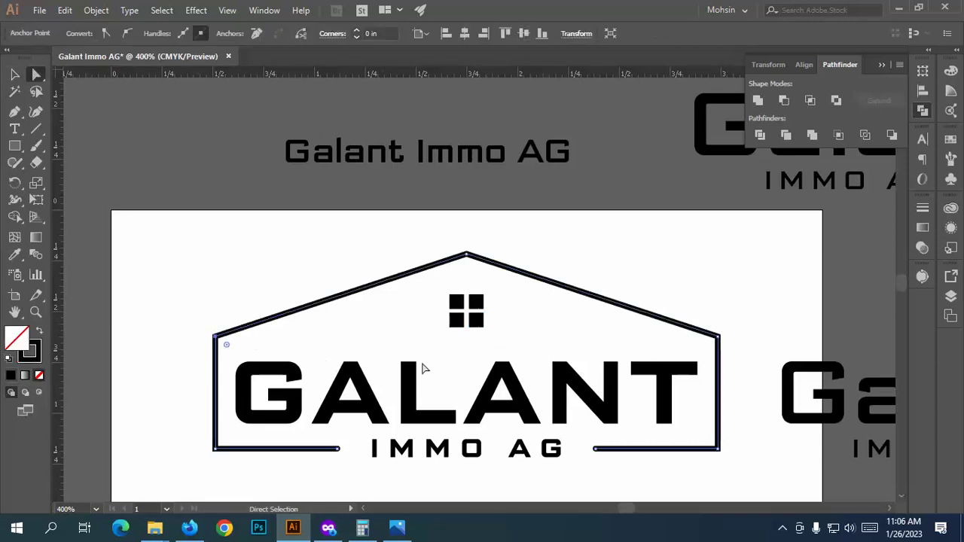
shift+drag(745, 357, 666, 318)
drag(720, 337, 717, 359)
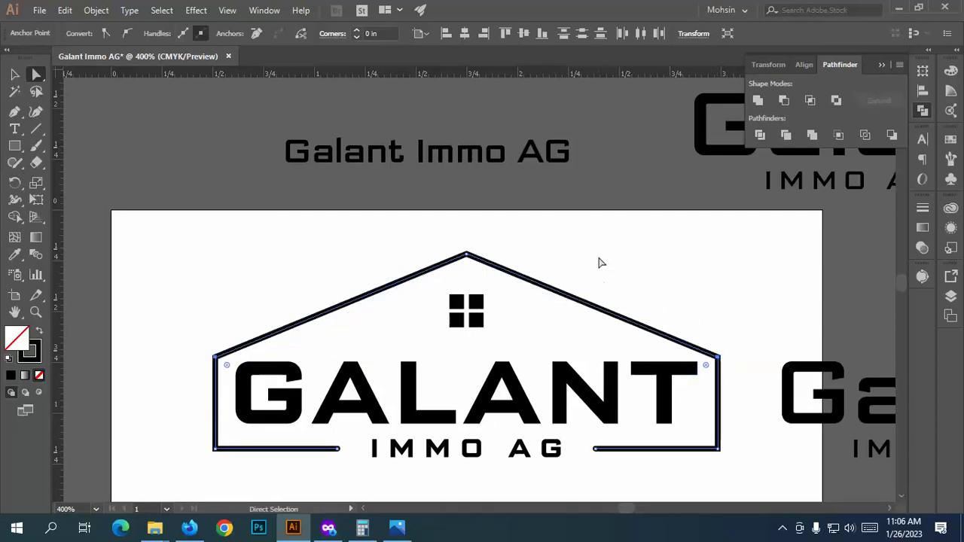
Step: Move the roof peak anchor and the four-pane window down together to flatten the roof
scroll(537, 270, down, 1)
drag(534, 235, 416, 281)
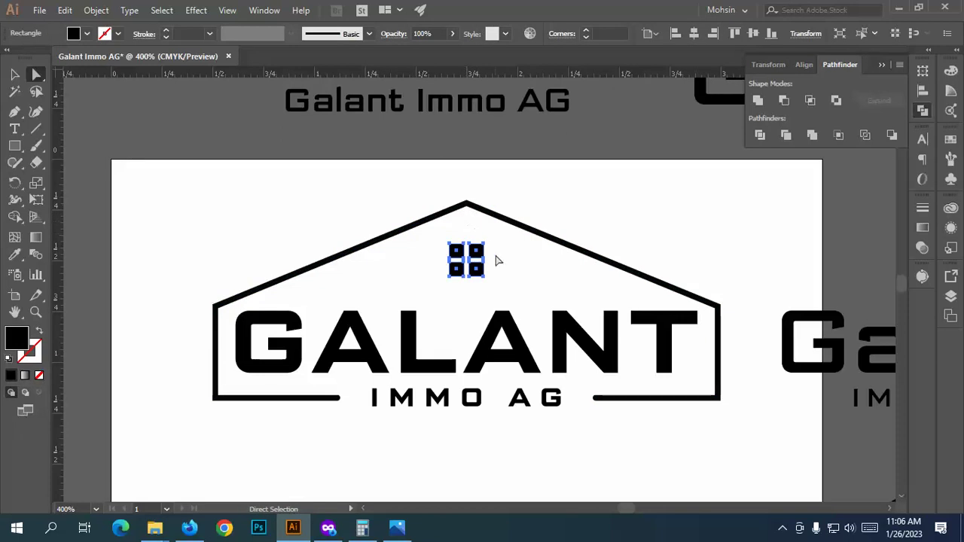
drag(468, 205, 468, 230)
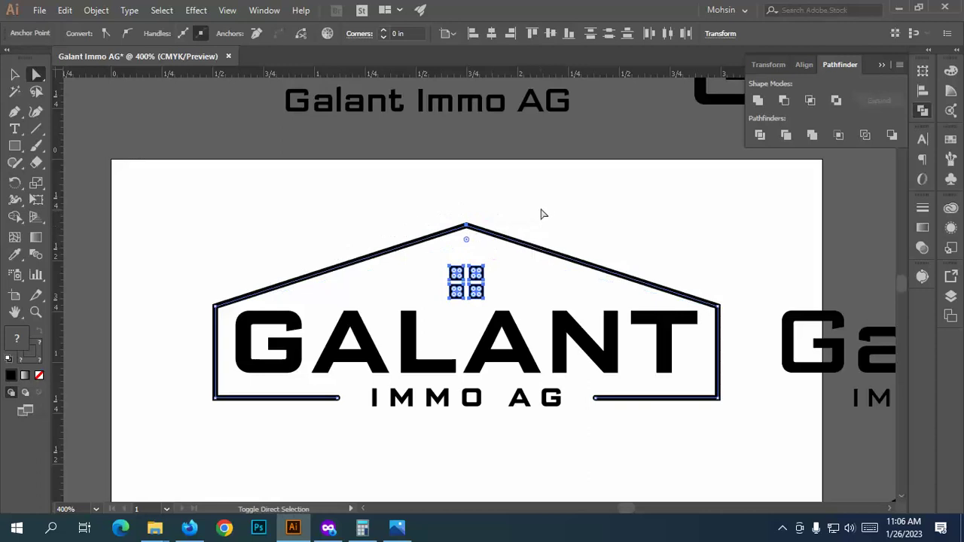
click(544, 211)
Step: Nudge the four-pane window up slightly to leave more space above the GALANT lettering
scroll(495, 221, down, 4)
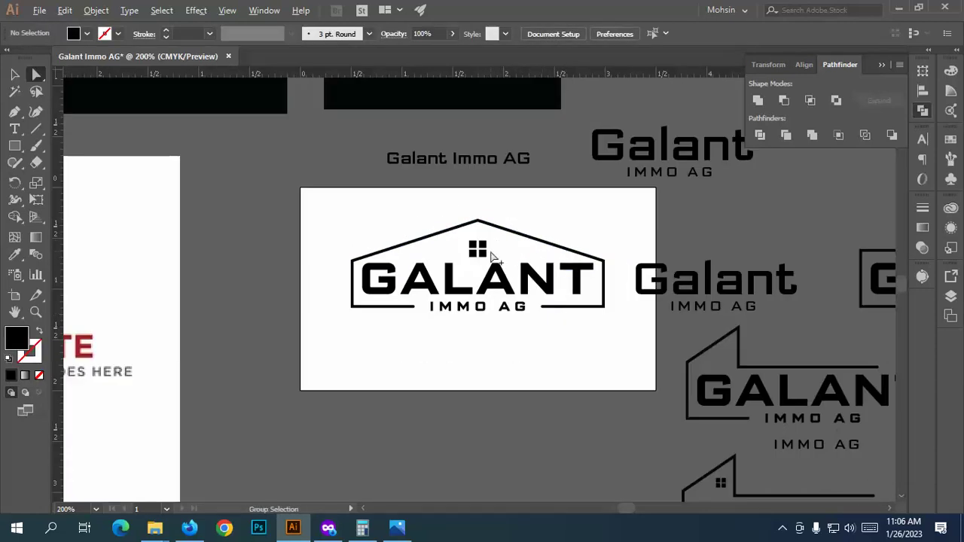
scroll(490, 258, up, 4)
drag(443, 226, 502, 260)
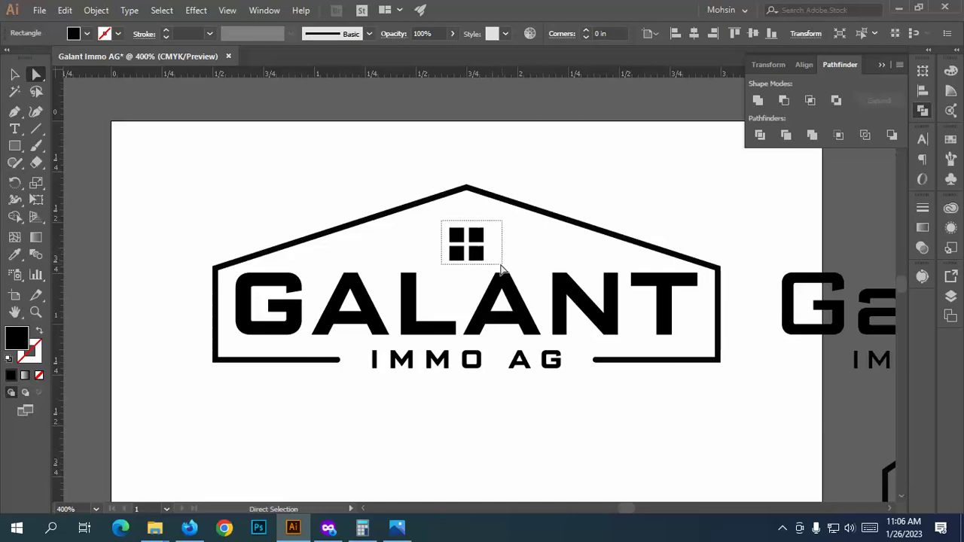
key(Up)
key(Up)
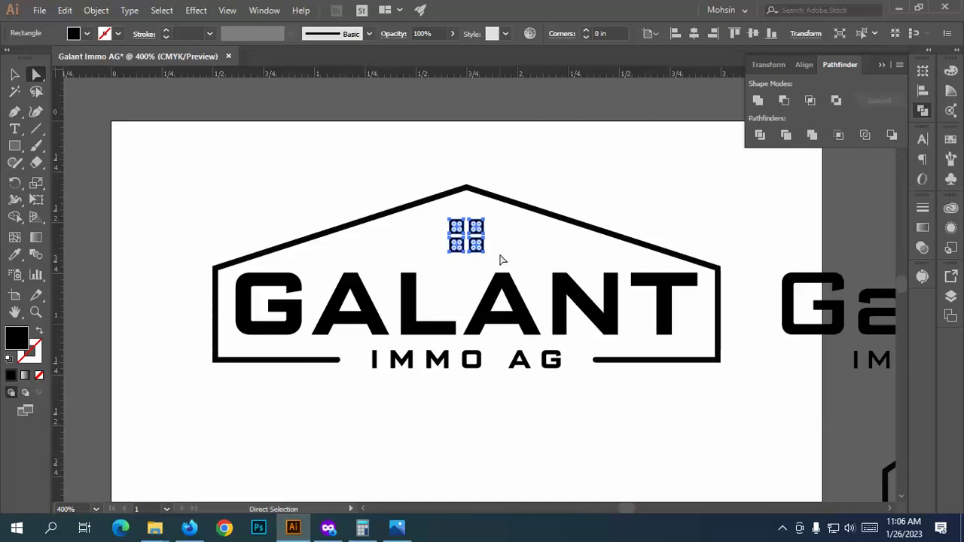
click(538, 186)
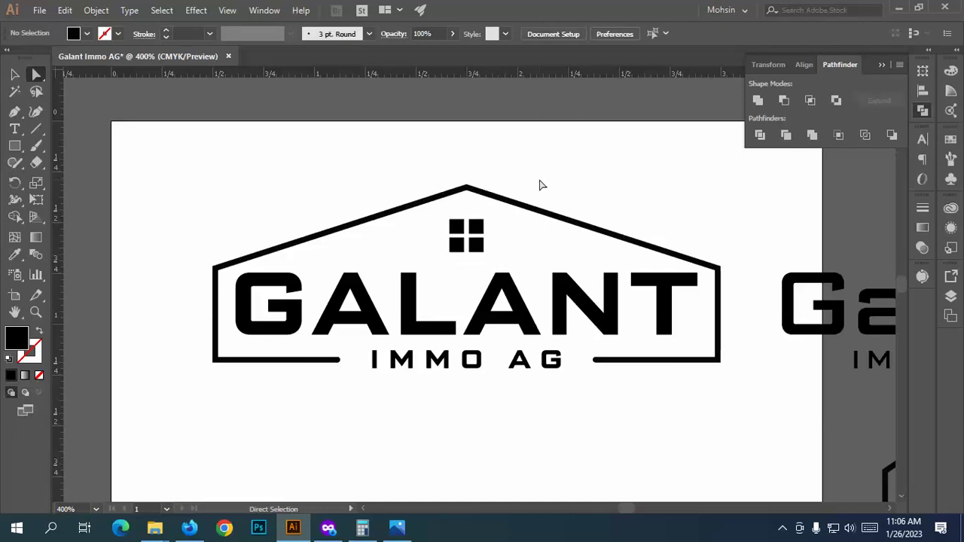
Step: Move the Galant IMMO AG text that overlaps the artboard's right edge up beside the other mixed-case Galant wordmark
scroll(455, 181, down, 3)
scroll(486, 339, up, 2)
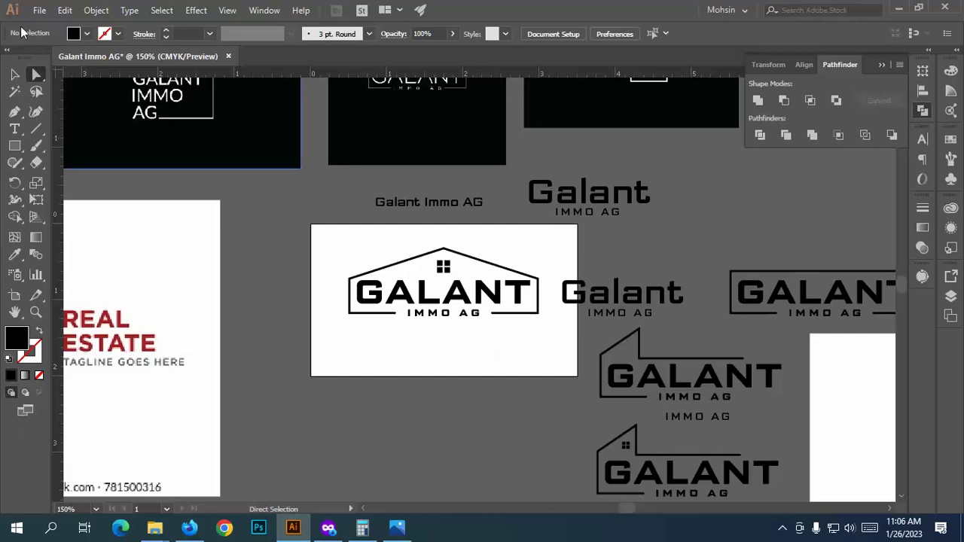
key(v)
scroll(540, 332, down, 2)
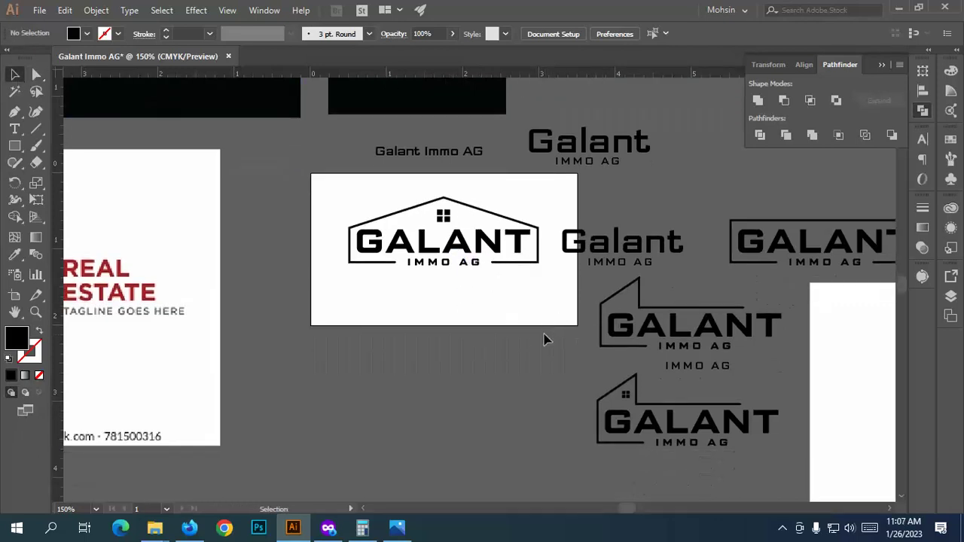
drag(544, 338, 468, 312)
click(544, 240)
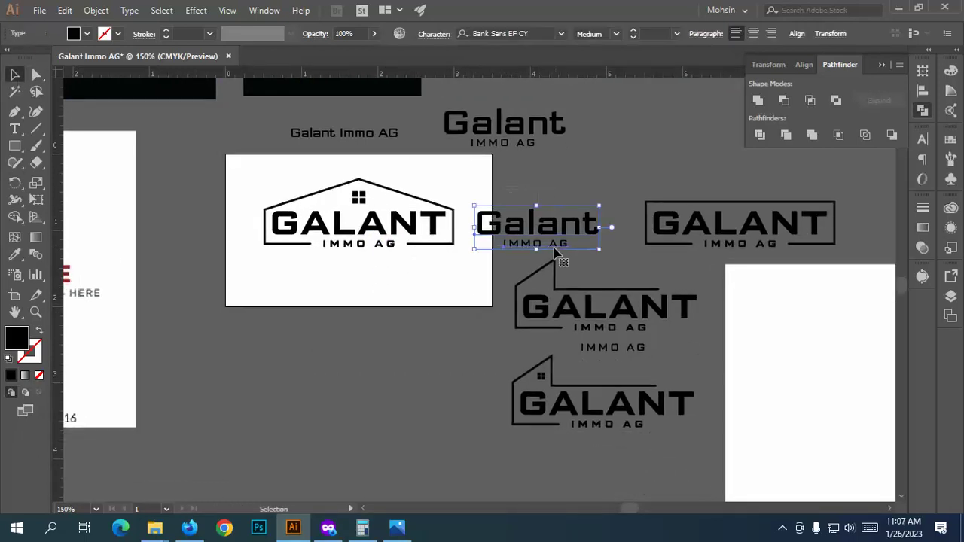
scroll(544, 266, up, 2)
drag(541, 295, 652, 164)
scroll(462, 314, down, 2)
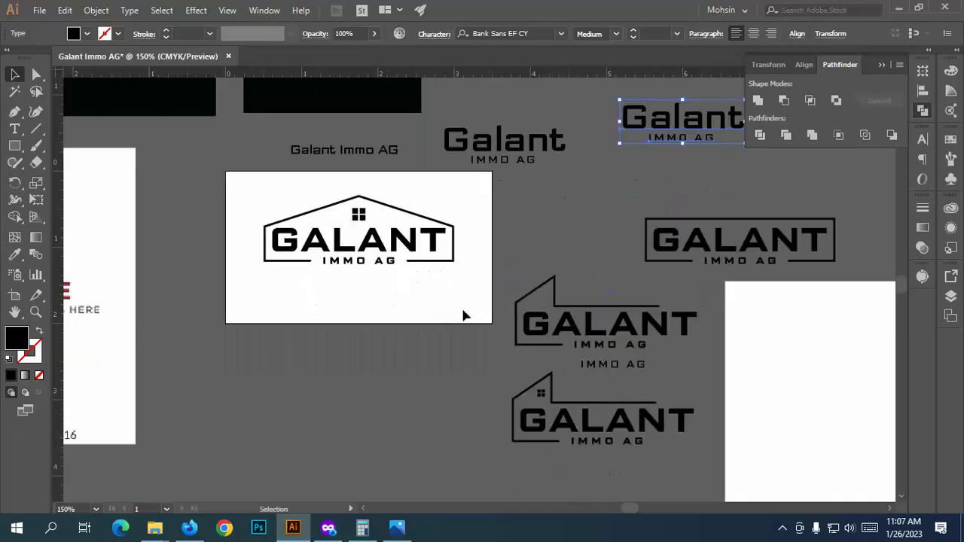
Step: Move the complete gabled house logo off the artboard into the empty area below it
drag(254, 189, 340, 207)
scroll(340, 208, down, 2)
scroll(340, 213, down, 1)
drag(377, 144, 337, 312)
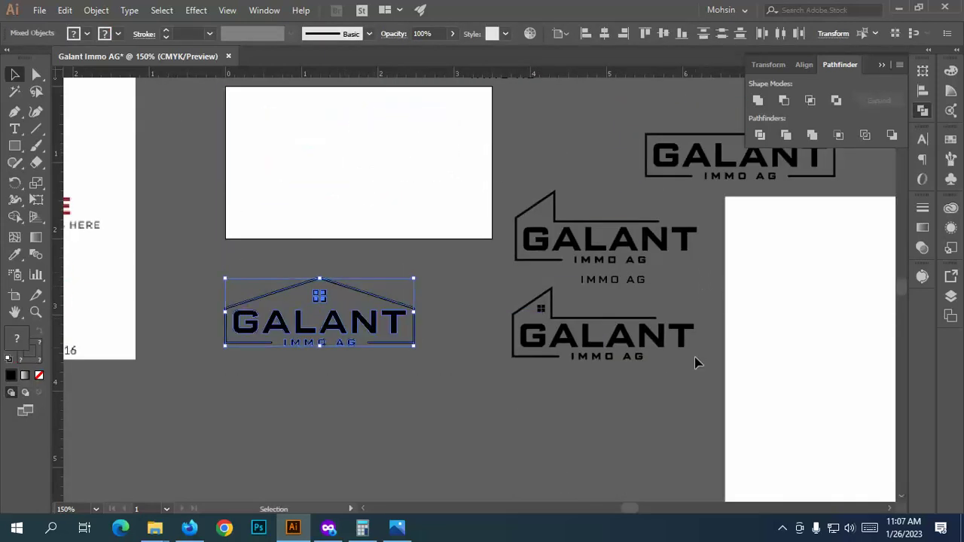
Step: Move the windowless one-sided-roof GALANT logo onto the empty artboard
drag(674, 269, 507, 204)
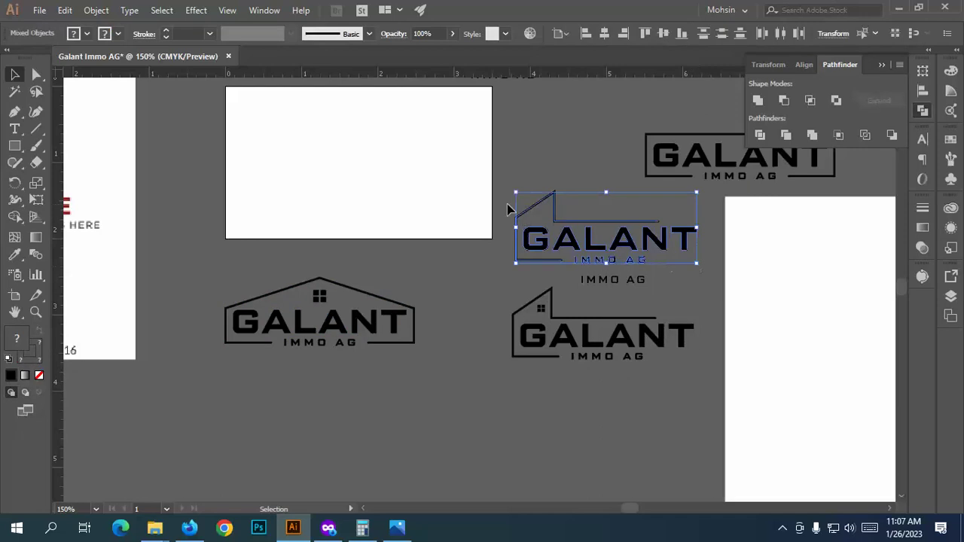
drag(592, 226, 361, 142)
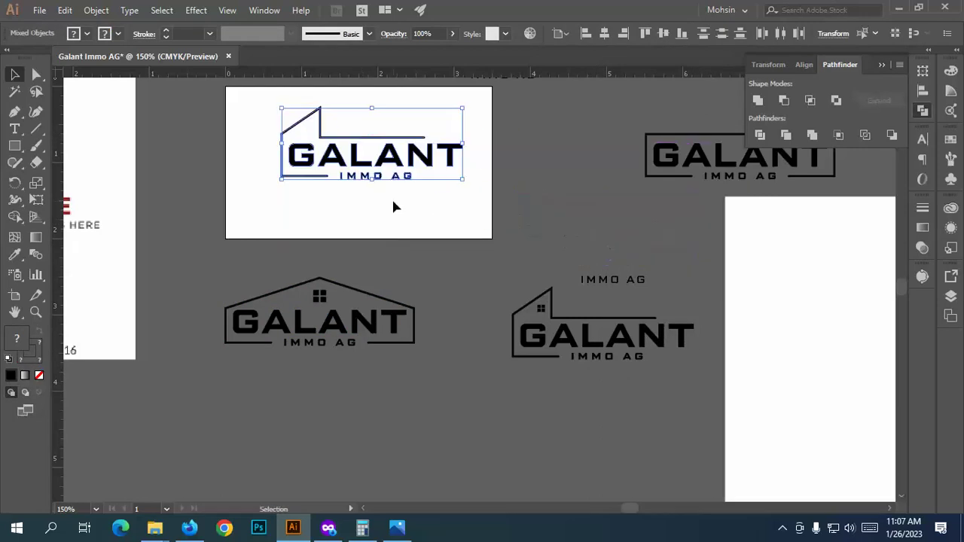
click(392, 197)
Step: Group the one-sided-roof logo's outline and lettering, and center the group horizontally on the artboard
drag(461, 197, 223, 111)
drag(360, 180, 359, 188)
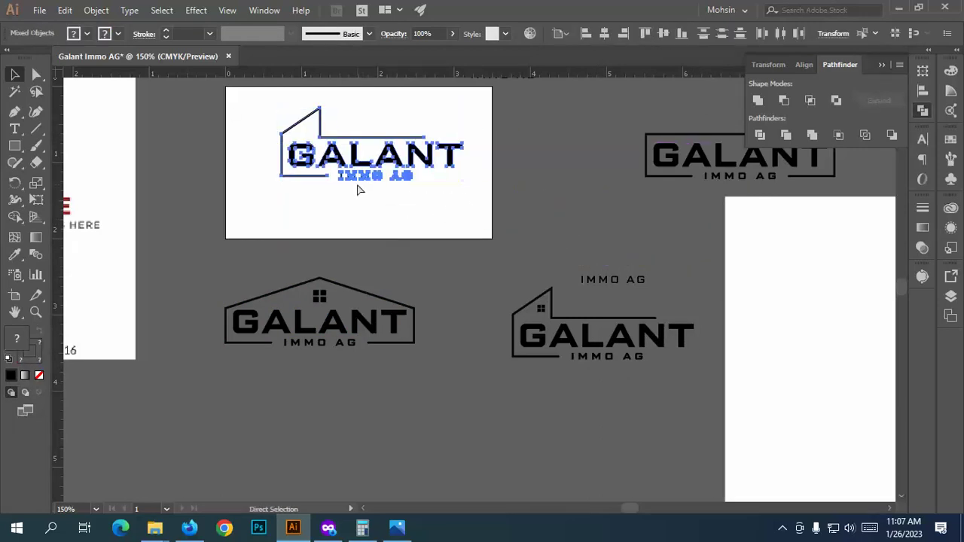
click(411, 203)
scroll(422, 199, up, 2)
scroll(435, 198, up, 2)
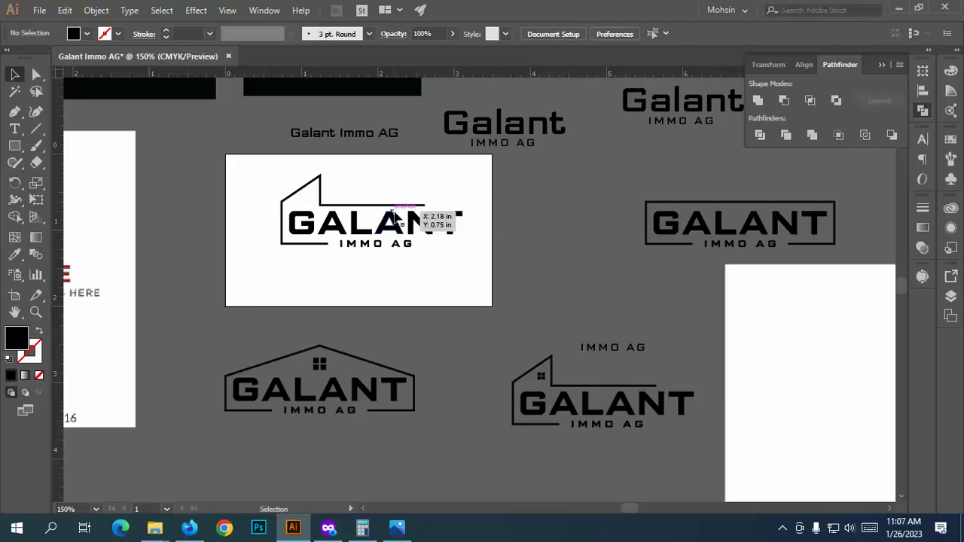
drag(453, 280, 243, 170)
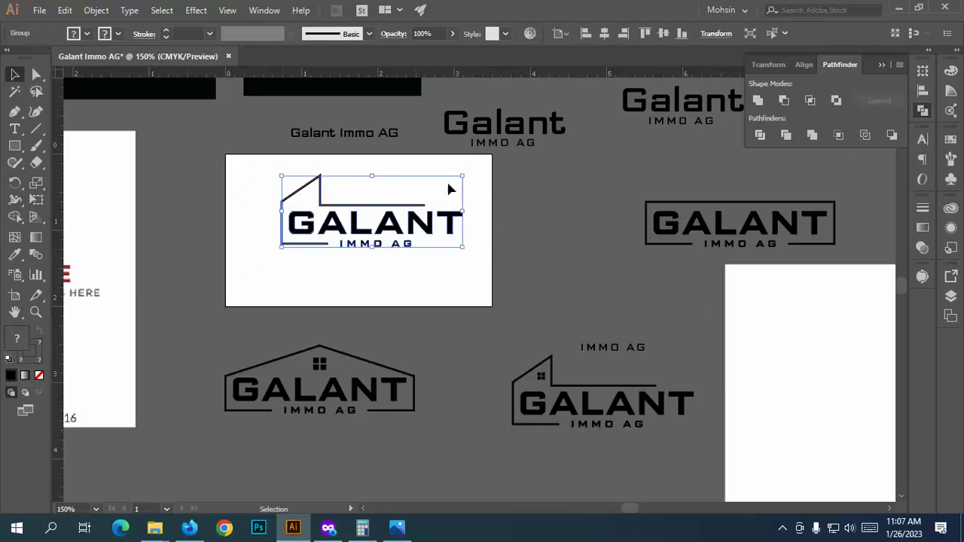
click(611, 32)
click(506, 264)
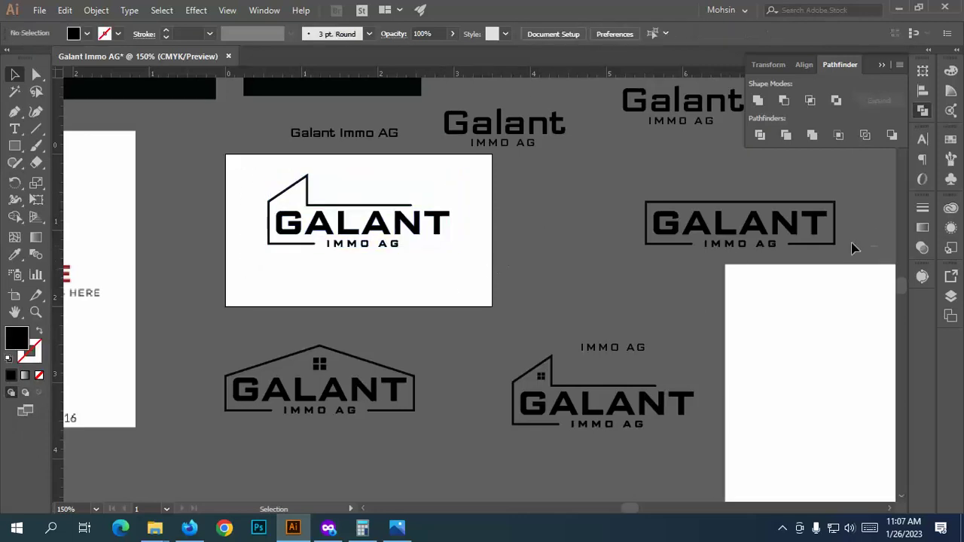
drag(854, 249, 661, 204)
scroll(687, 216, down, 4)
click(552, 296)
scroll(581, 326, up, 4)
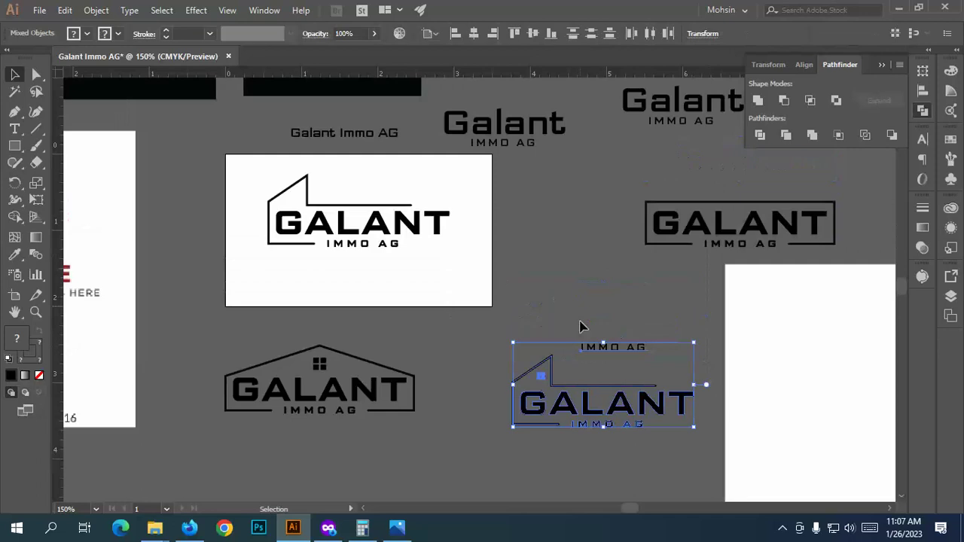
scroll(587, 431, up, 4)
drag(581, 472, 720, 282)
click(617, 372)
Step: Move the one-sided-roof logo with the window and the loose IMMO AG text up beside the mixed-case Galant wordmarks
scroll(519, 348, down, 2)
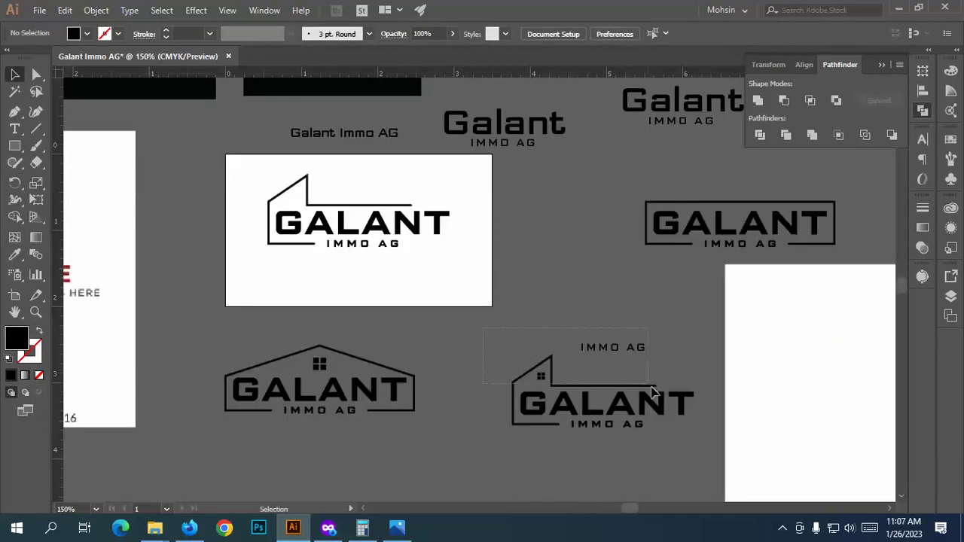
drag(654, 392, 648, 399)
scroll(627, 460, up, 2)
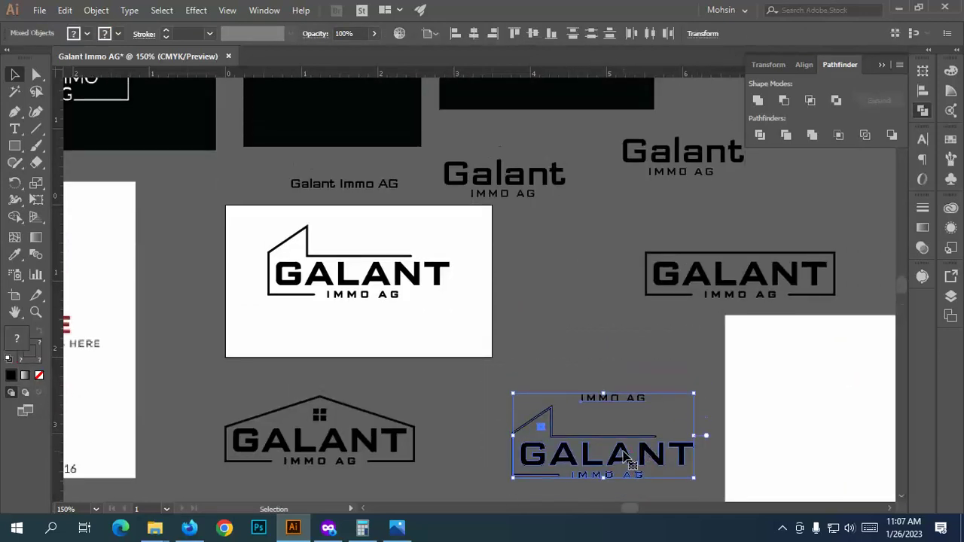
scroll(628, 458, down, 8)
scroll(491, 279, up, 8)
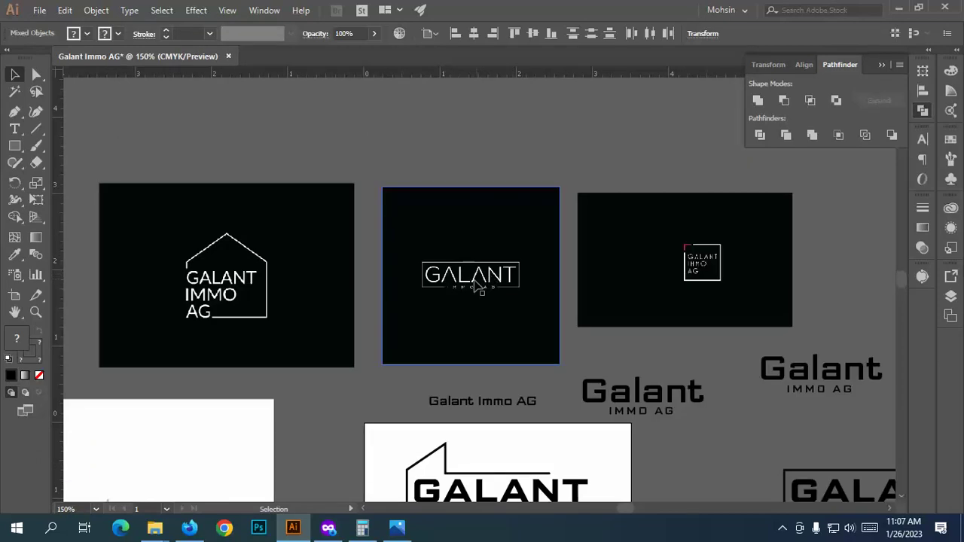
scroll(476, 286, down, 3)
scroll(620, 381, down, 1)
scroll(620, 381, up, 2)
drag(620, 380, 760, 239)
Step: Move the rectangular framed GALANT logo to the artboard's lower-right corner, near the gabled logo
drag(729, 324, 590, 280)
key(ctrl+z)
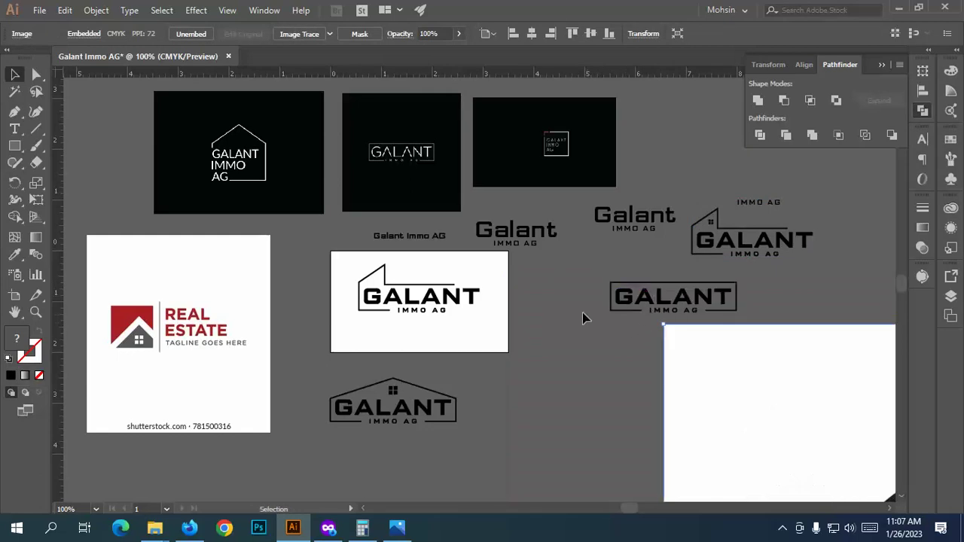
scroll(594, 275, down, 4)
scroll(527, 241, up, 5)
click(399, 172)
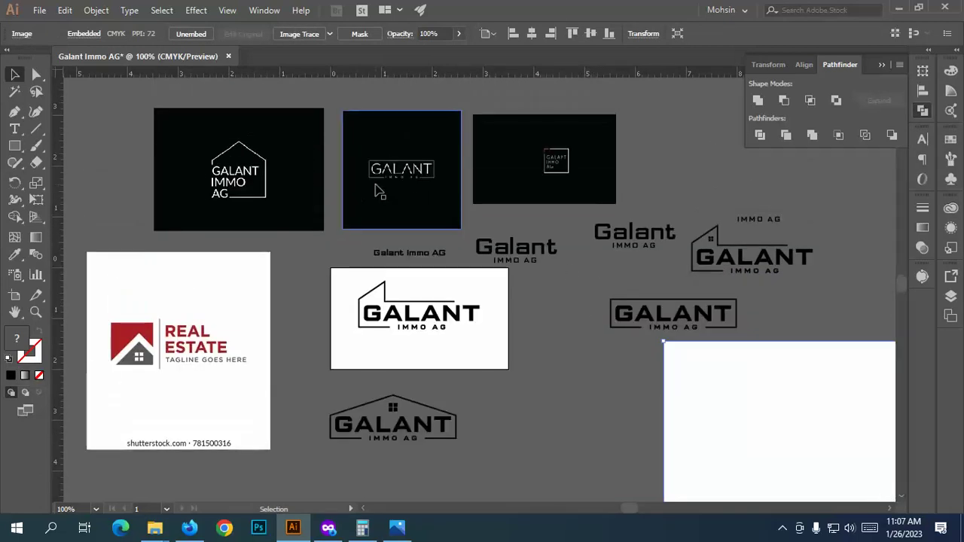
scroll(482, 204, down, 2)
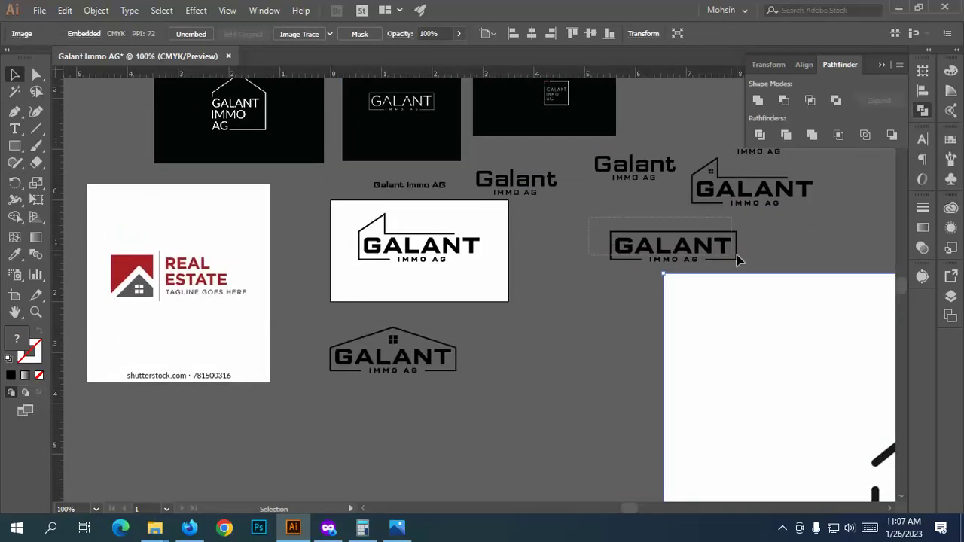
click(763, 267)
drag(698, 243, 558, 318)
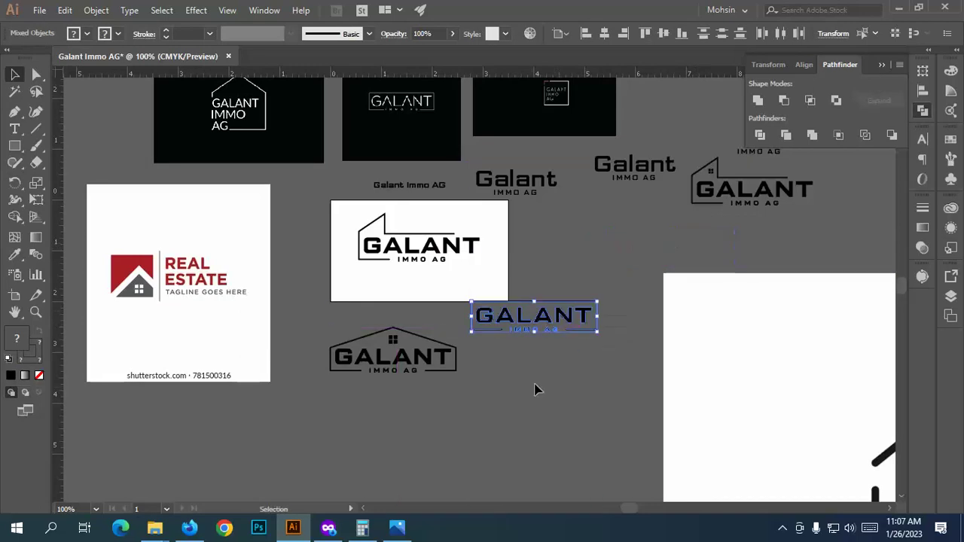
Step: Duplicate the one-sided-roof, framed and gabled logos together into the empty area above the windowed one-sided-roof logo
drag(585, 385, 315, 239)
scroll(413, 311, down, 2)
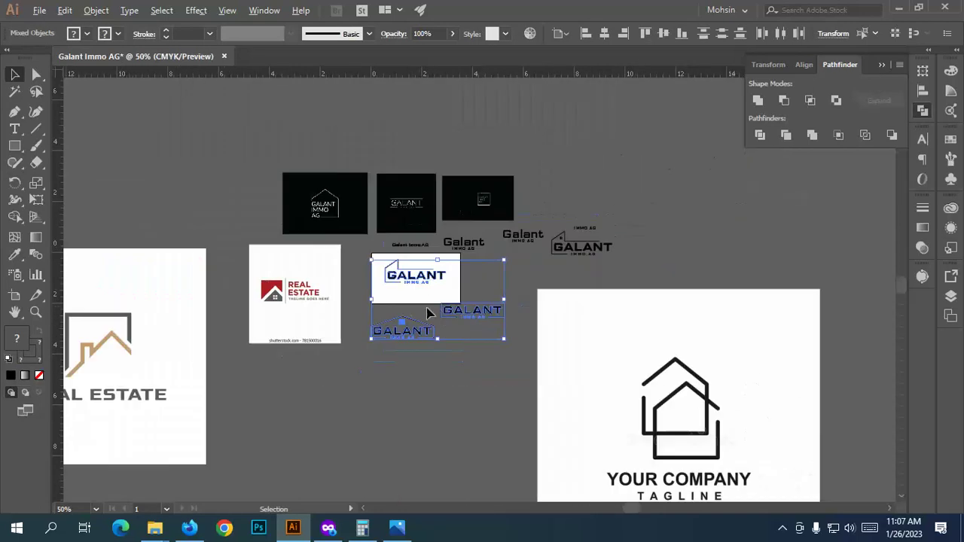
drag(435, 322, 612, 174)
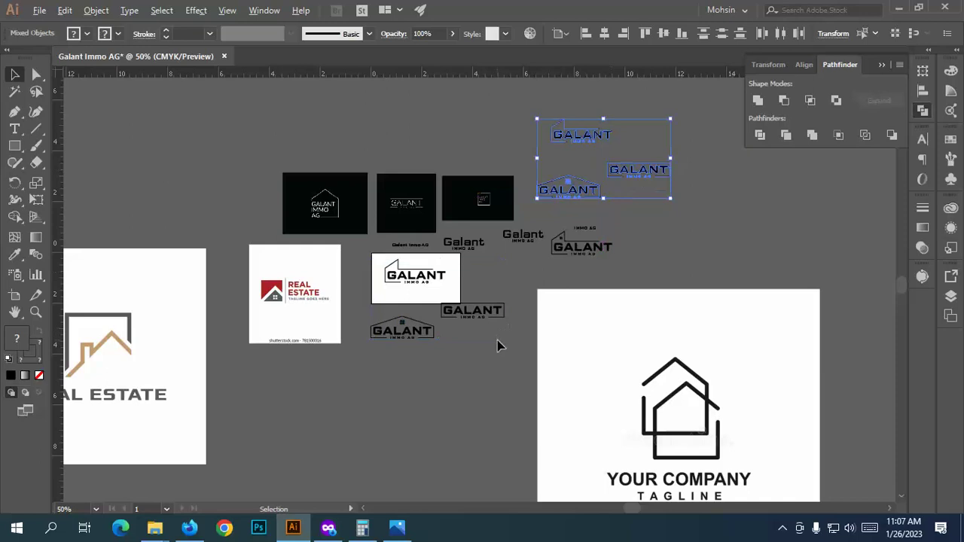
Step: Expand the fill and stroke of the three original logos on and around the artboard
scroll(438, 341, up, 3)
drag(608, 345, 239, 106)
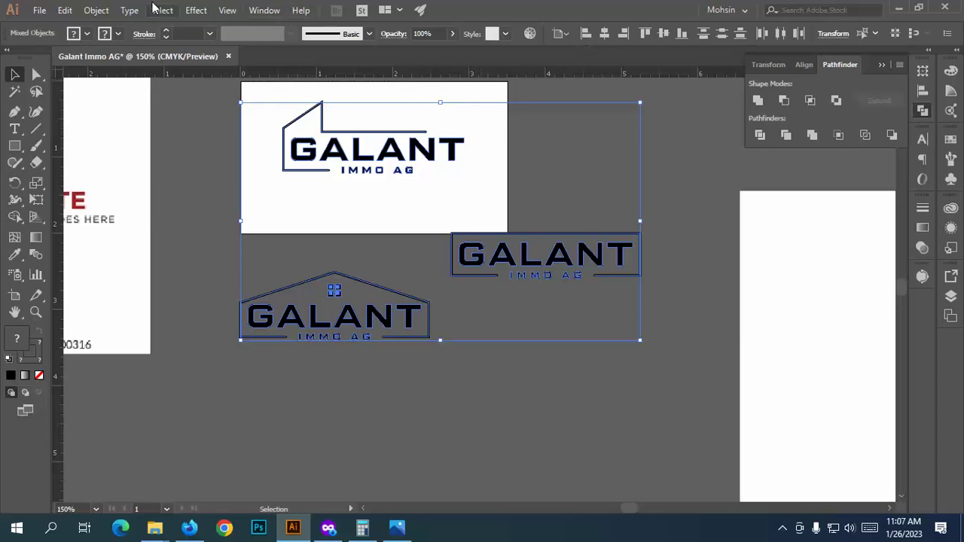
click(96, 10)
click(156, 145)
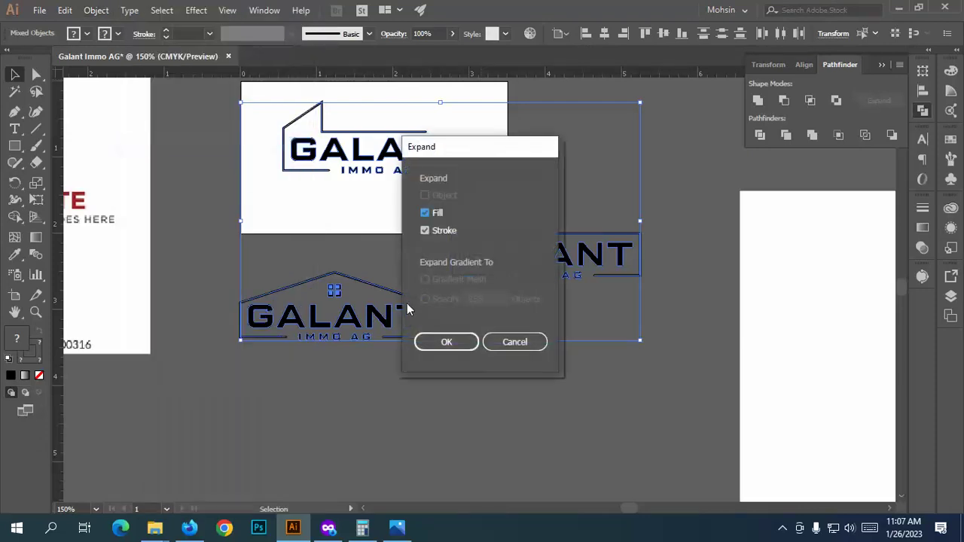
click(429, 338)
click(418, 369)
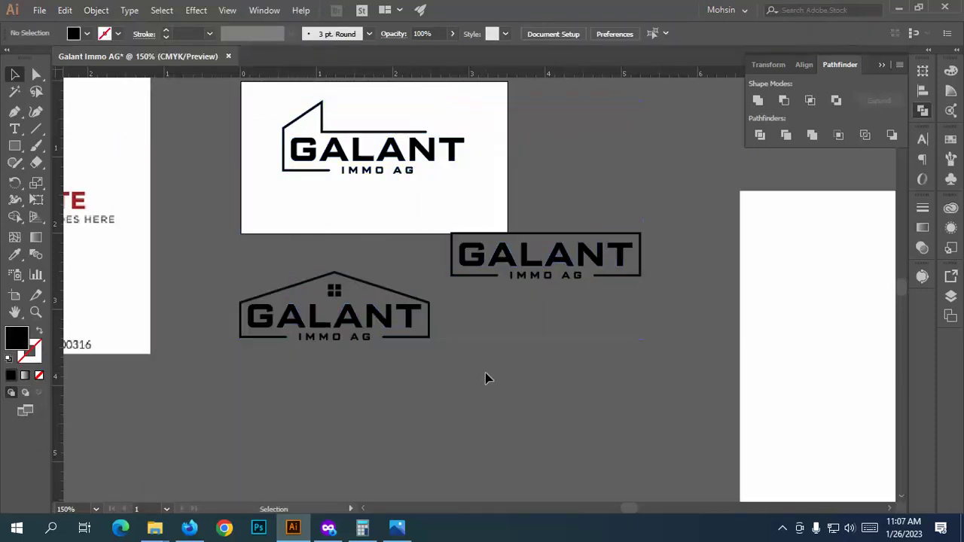
Step: Group the framed, gabled and one-sided-roof logos as three separate groups
drag(466, 377, 411, 439)
drag(430, 340, 229, 250)
click(680, 329)
drag(485, 234, 265, 161)
scroll(440, 238, up, 2)
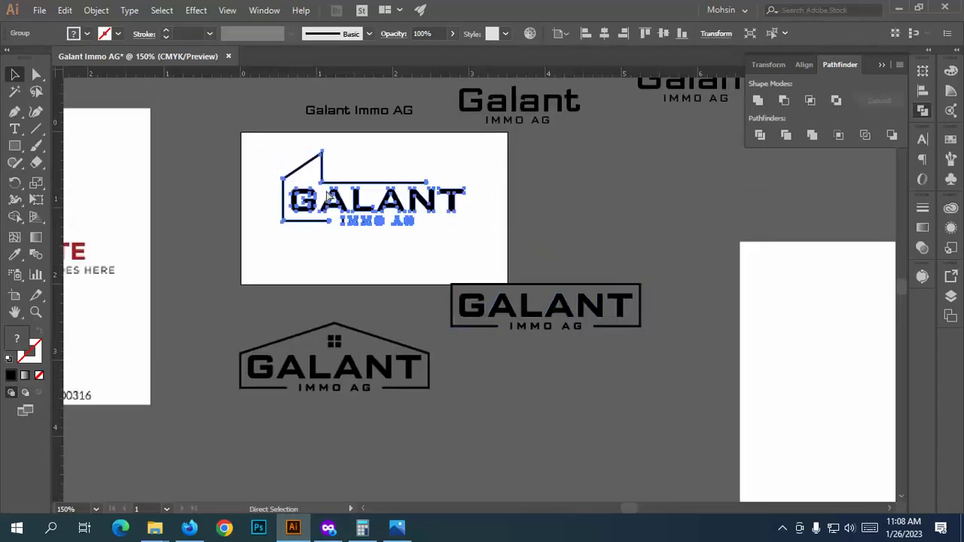
click(479, 400)
scroll(384, 294, down, 1)
key(super)
key(super)
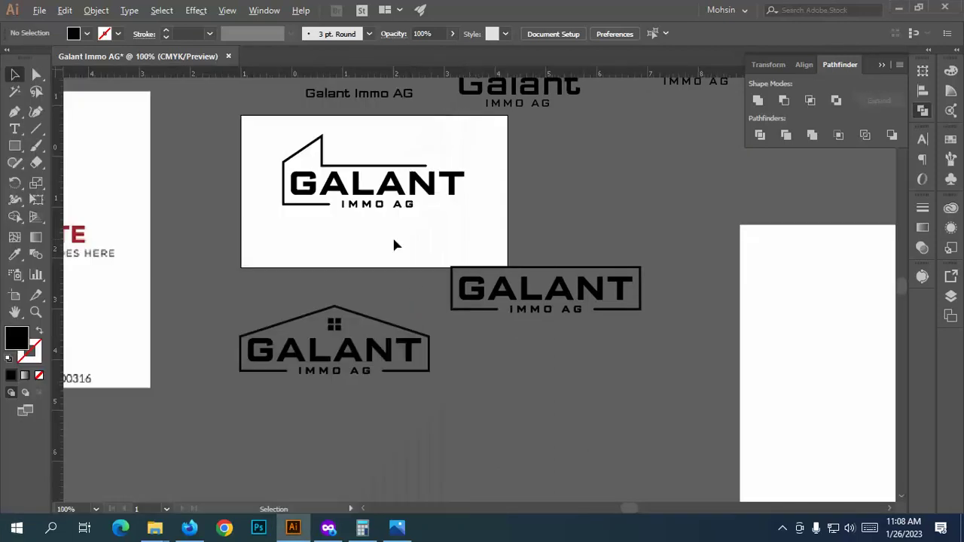
Step: Try placing a copy of the windowed one-sided-roof logo below the framed logo, and delete that copy
scroll(396, 245, down, 3)
scroll(550, 241, up, 2)
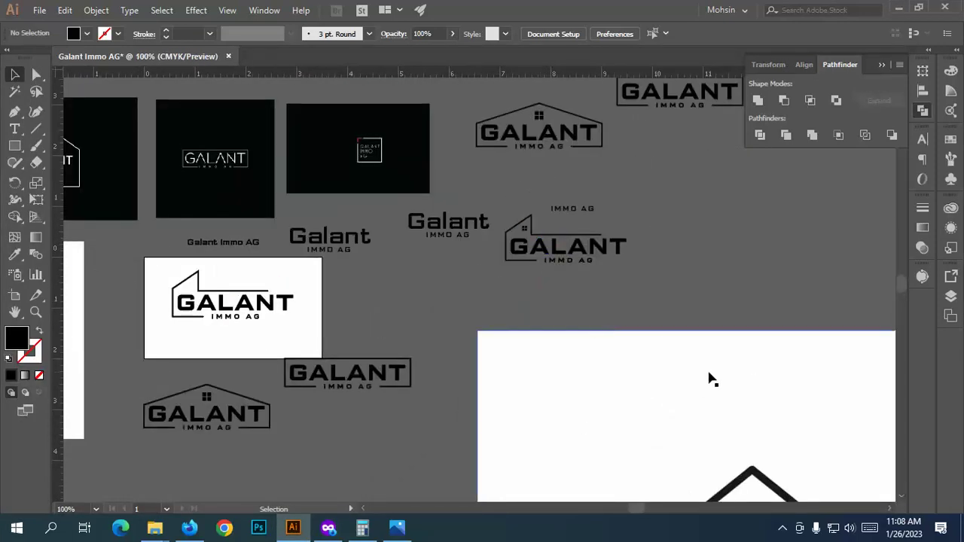
scroll(538, 279, up, 3)
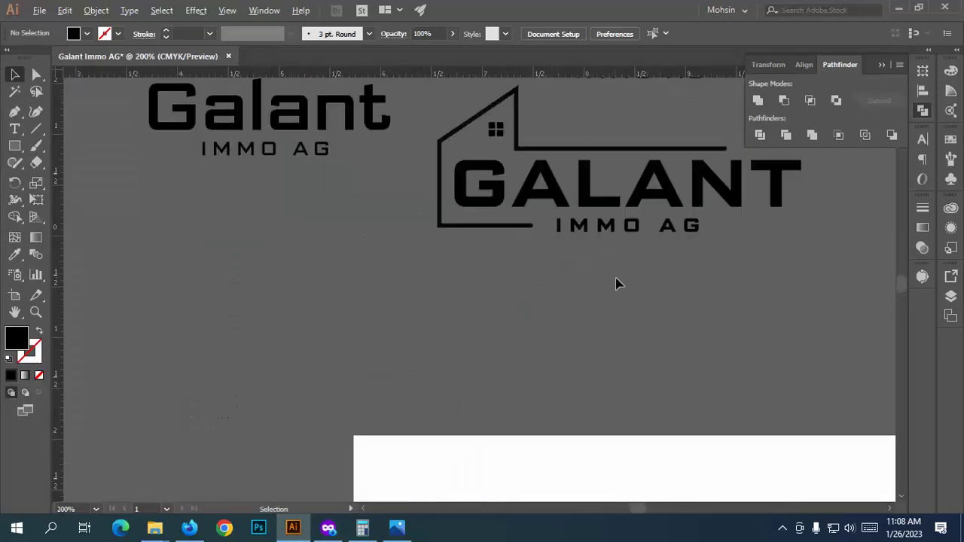
scroll(620, 281, down, 3)
drag(674, 269, 384, 441)
click(628, 316)
scroll(384, 347, down, 3)
scroll(363, 346, up, 2)
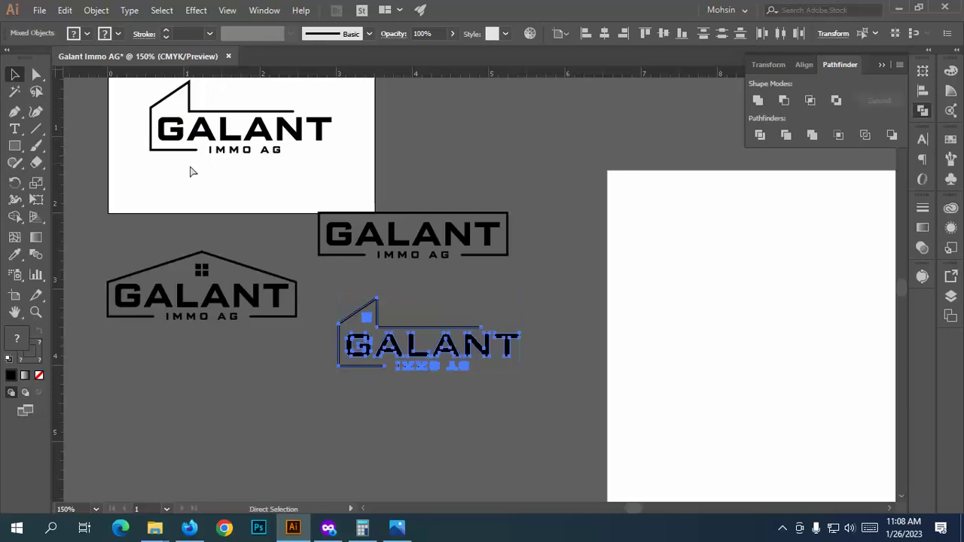
key(Delete)
Step: Examine the gabled logo up close, checking its roof outline, four-pane window and lettering
scroll(307, 222, down, 2)
scroll(220, 251, up, 2)
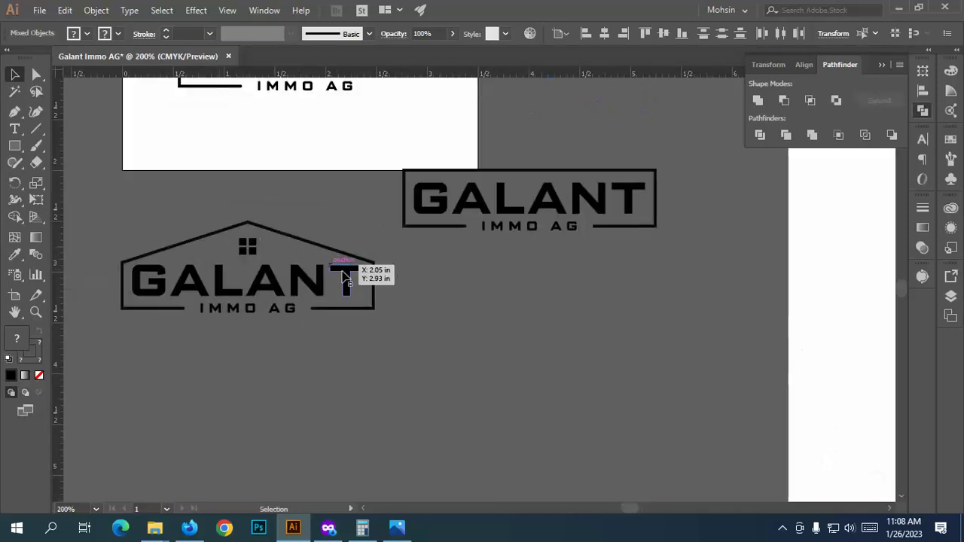
scroll(248, 242, up, 2)
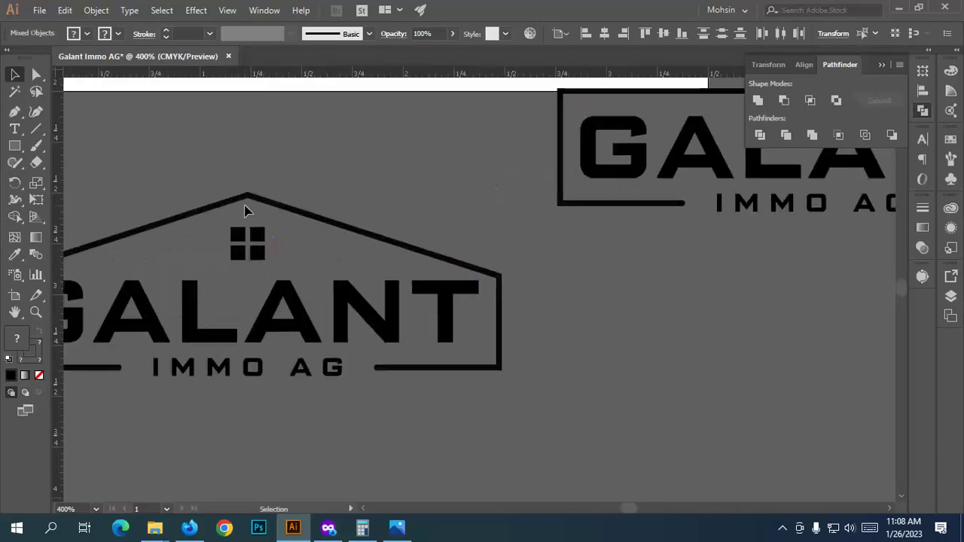
drag(256, 221, 321, 212)
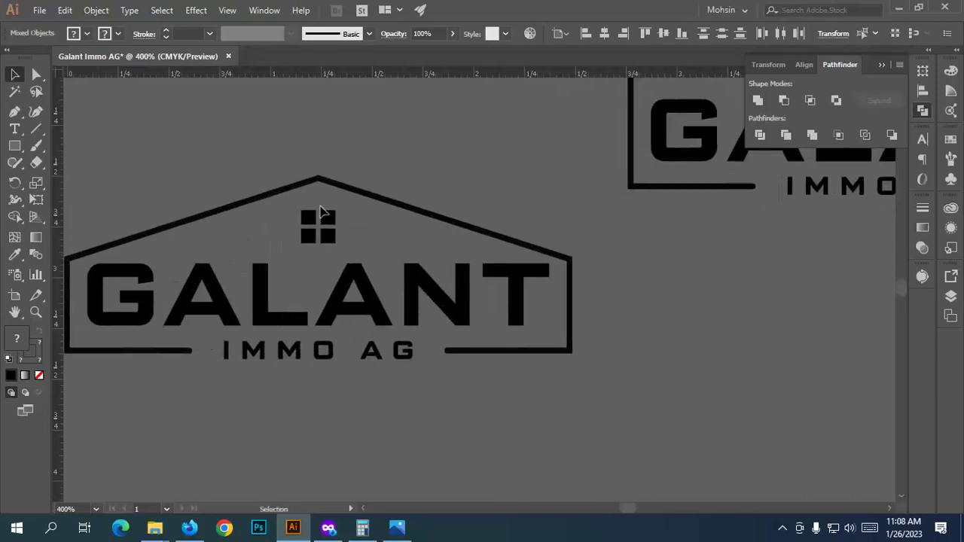
click(302, 248)
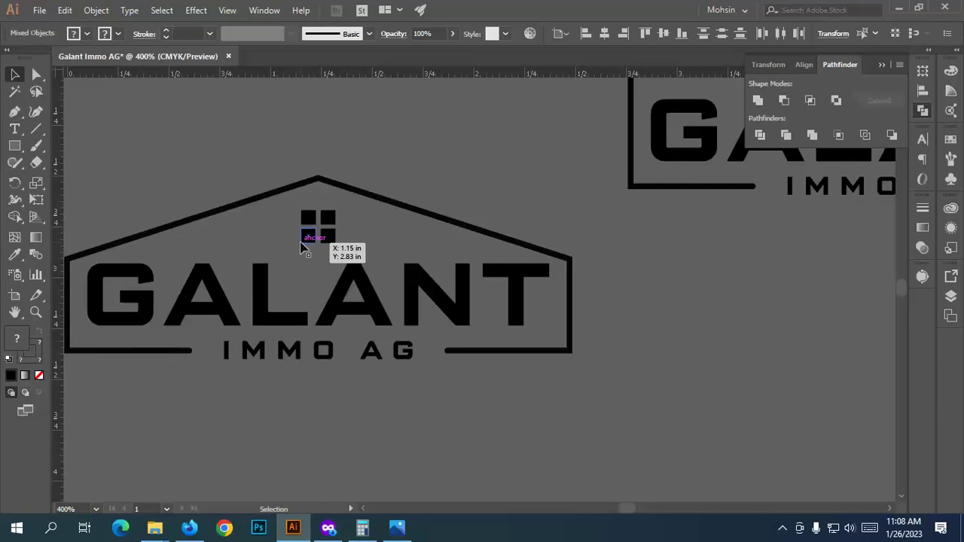
scroll(428, 254, down, 2)
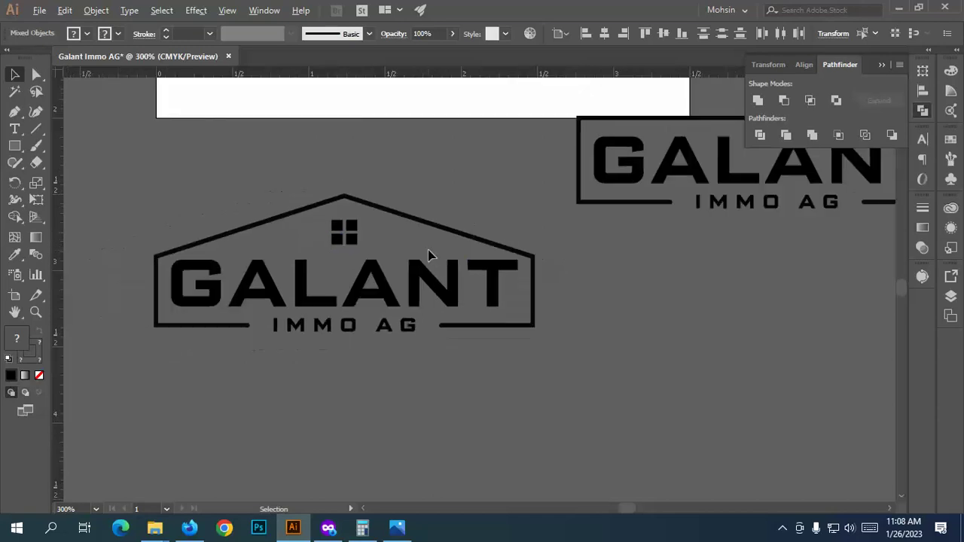
scroll(469, 316, up, 2)
scroll(411, 304, down, 1)
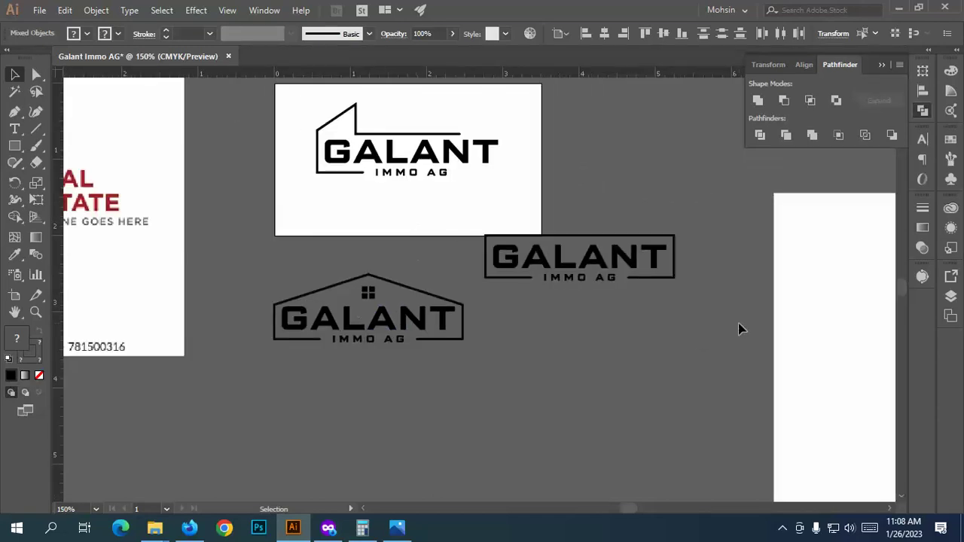
Step: Move the black square GALANT reference image down into the empty area below the gabled logo
click(538, 249)
scroll(540, 286, down, 2)
scroll(528, 271, up, 1)
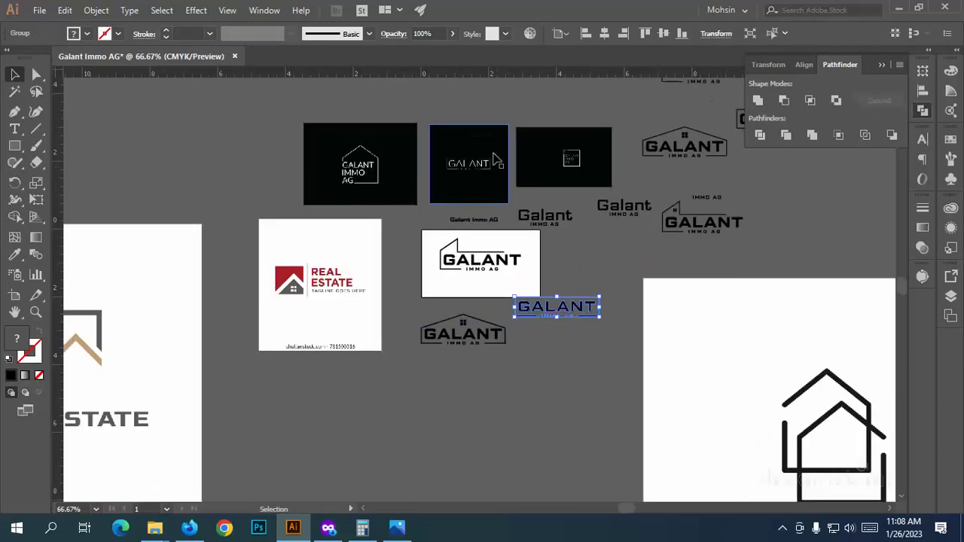
scroll(479, 127, down, 2)
drag(479, 126, 475, 363)
scroll(464, 344, up, 2)
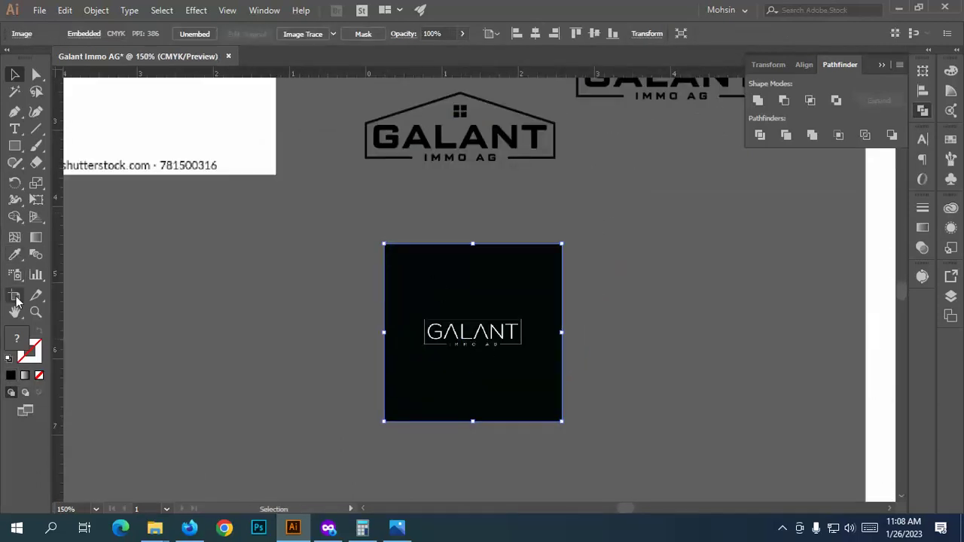
Step: Create a second artboard matching the black square reference image's bounds, and move the image off it to the left
click(15, 146)
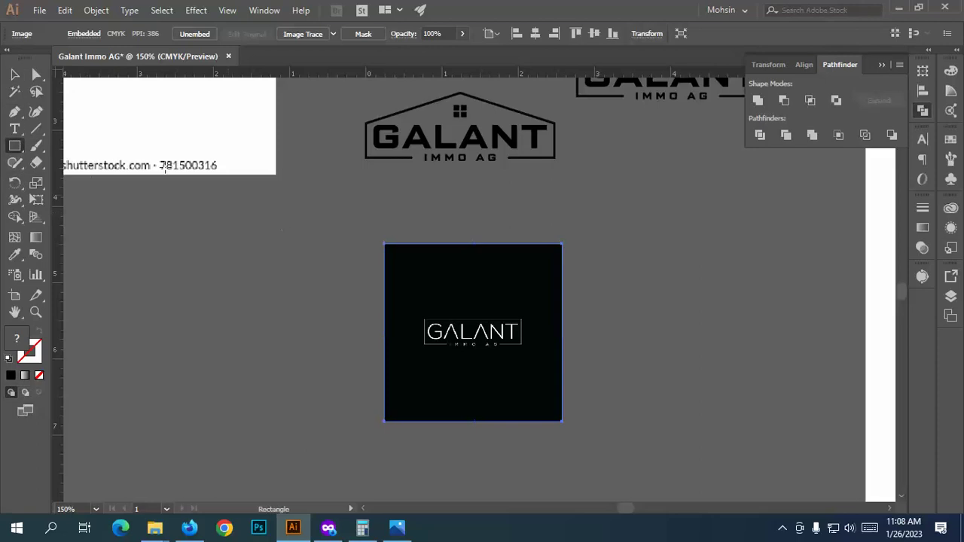
click(14, 296)
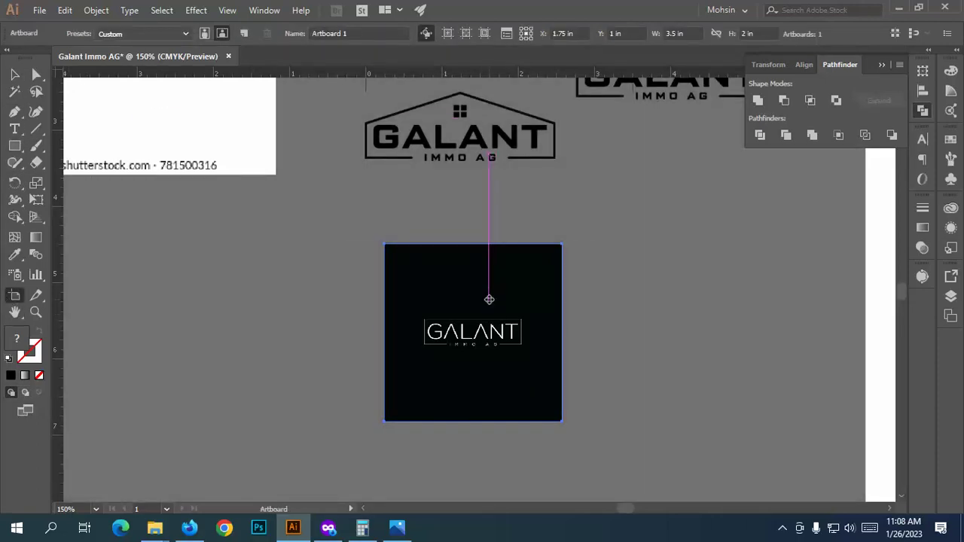
click(489, 299)
click(14, 74)
drag(445, 289, 174, 288)
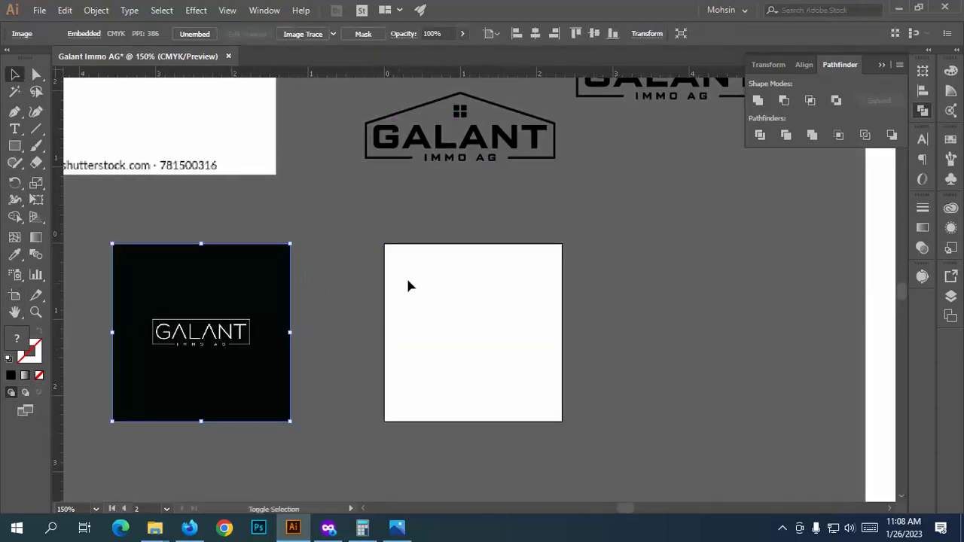
Step: Draw a rectangle slightly larger than the new artboard, give it the reference image's black, and centre it horizontally on the artboard
click(15, 145)
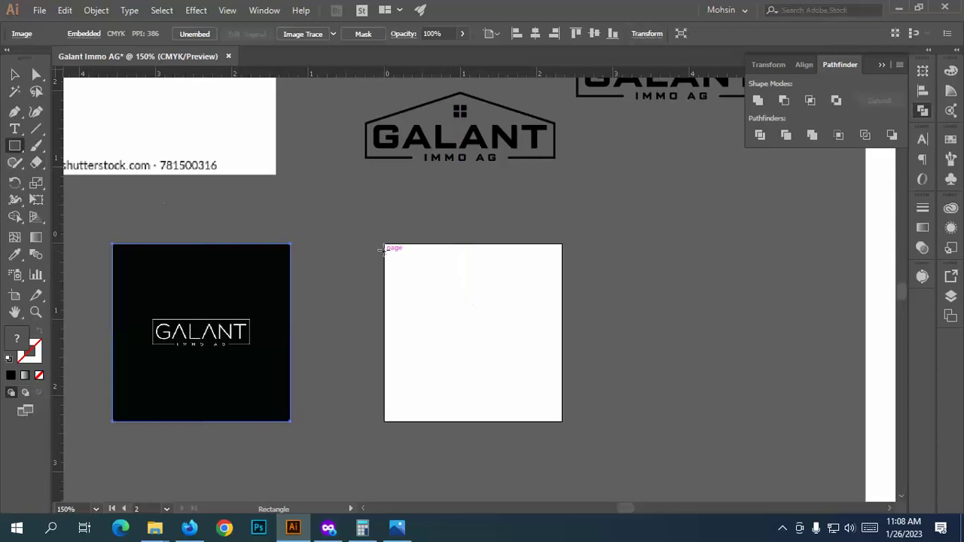
drag(379, 236, 574, 430)
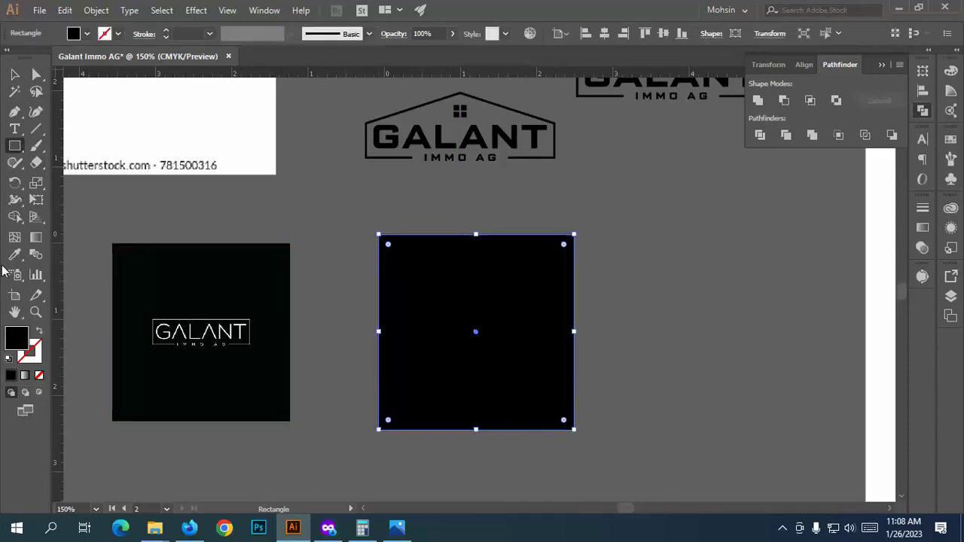
click(15, 255)
click(237, 279)
click(14, 74)
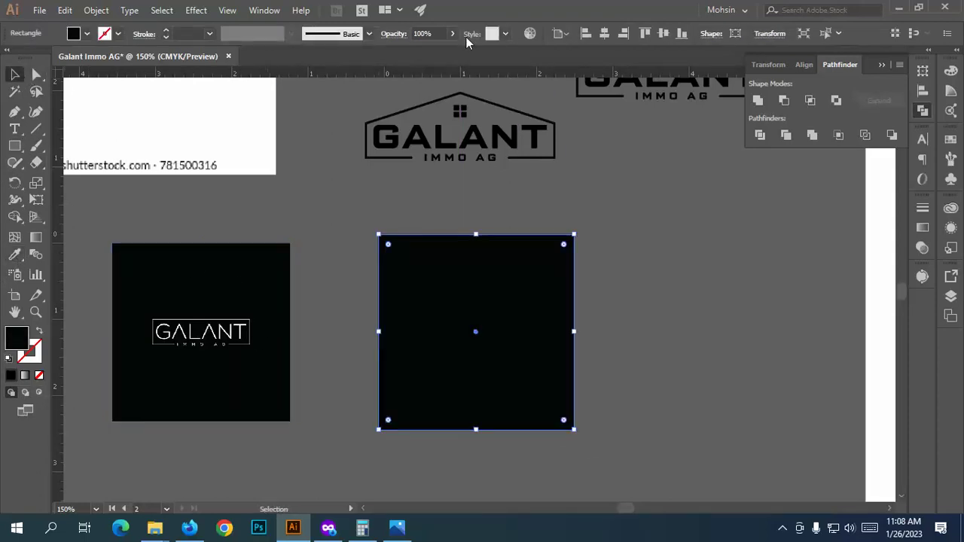
click(604, 34)
Step: Place a copy of the one-sided-roof GALANT logo on the black square, scale it down proportionally, and fill it white
scroll(534, 198, up, 2)
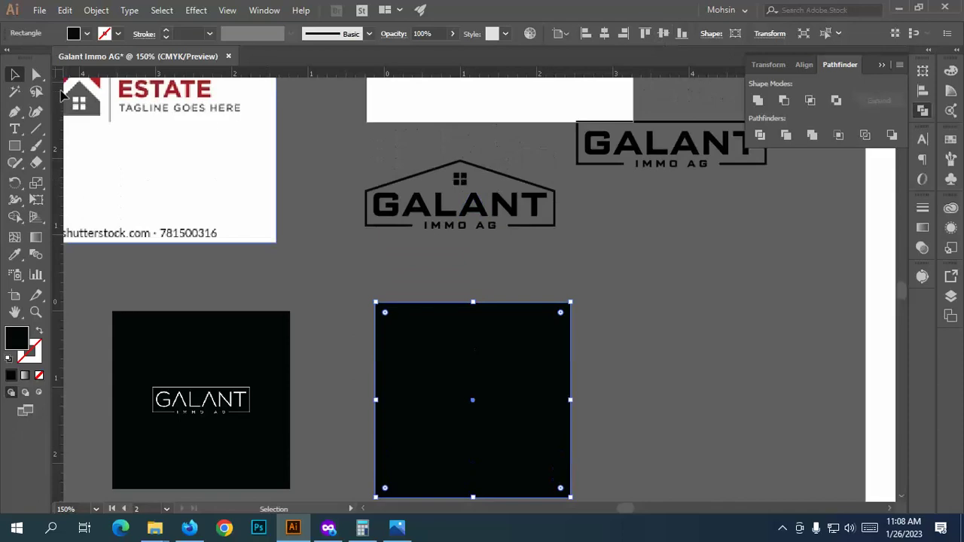
scroll(210, 162, down, 2)
scroll(257, 166, up, 1)
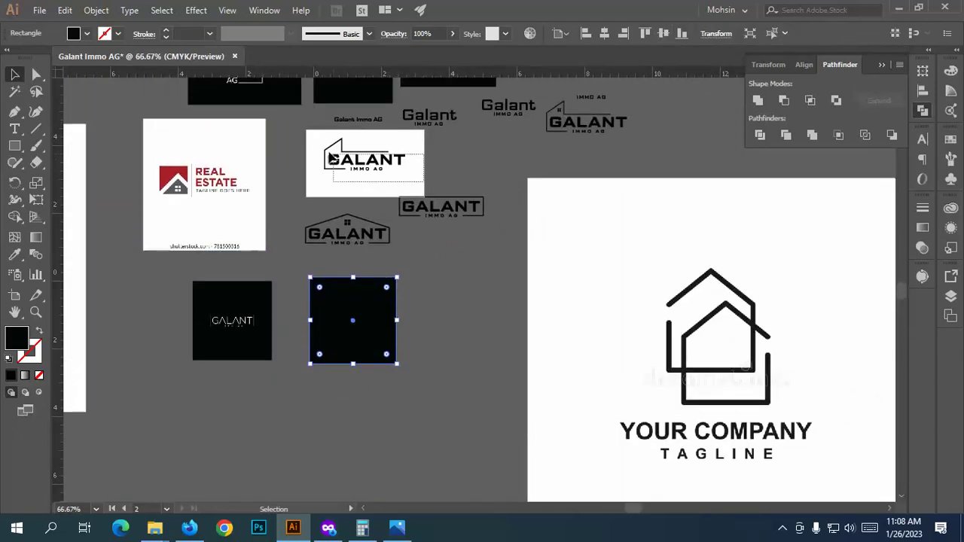
drag(386, 168, 379, 329)
scroll(377, 329, up, 4)
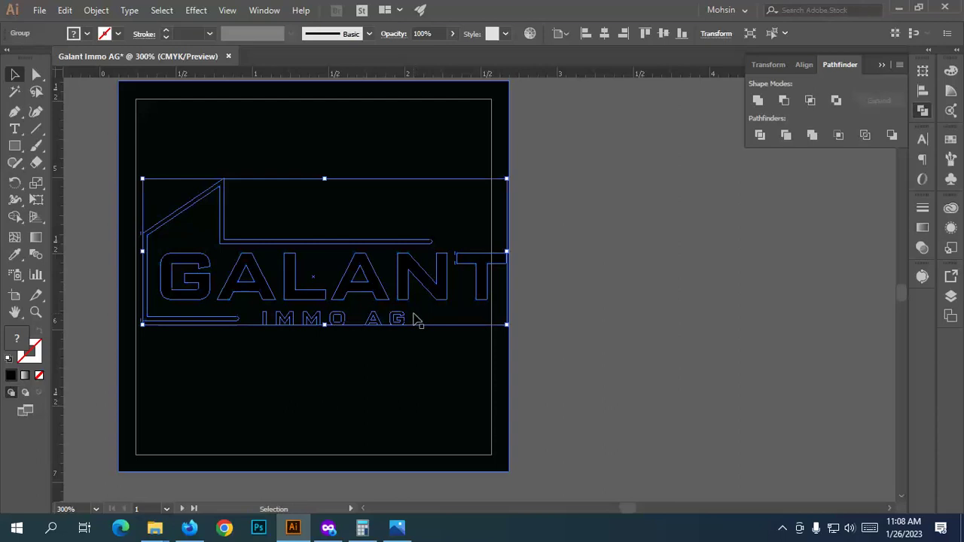
drag(507, 252, 390, 258)
click(87, 34)
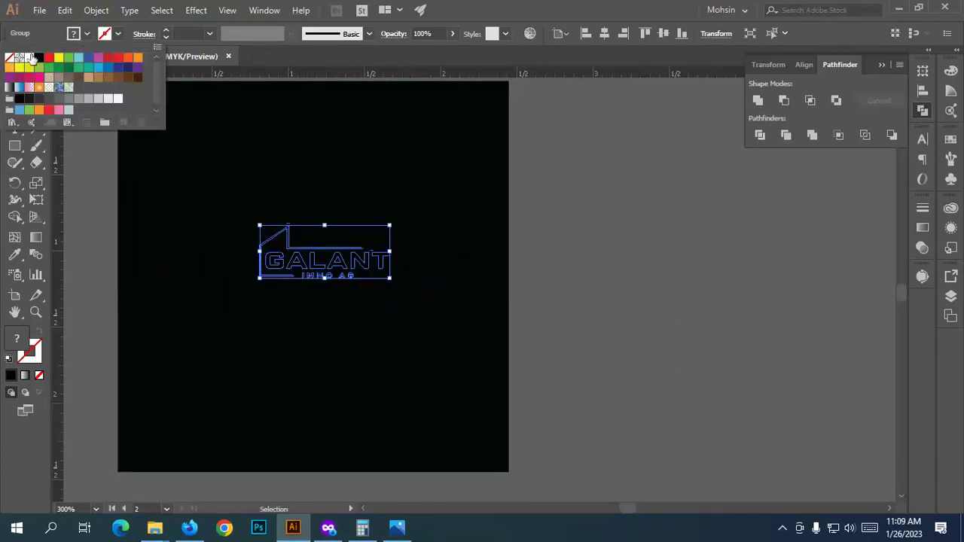
click(33, 59)
click(555, 278)
Step: Scale the white roof logo to the width of the reference image's framed logo and centre it on the black square
key(ctrl+minus)
drag(586, 269, 658, 251)
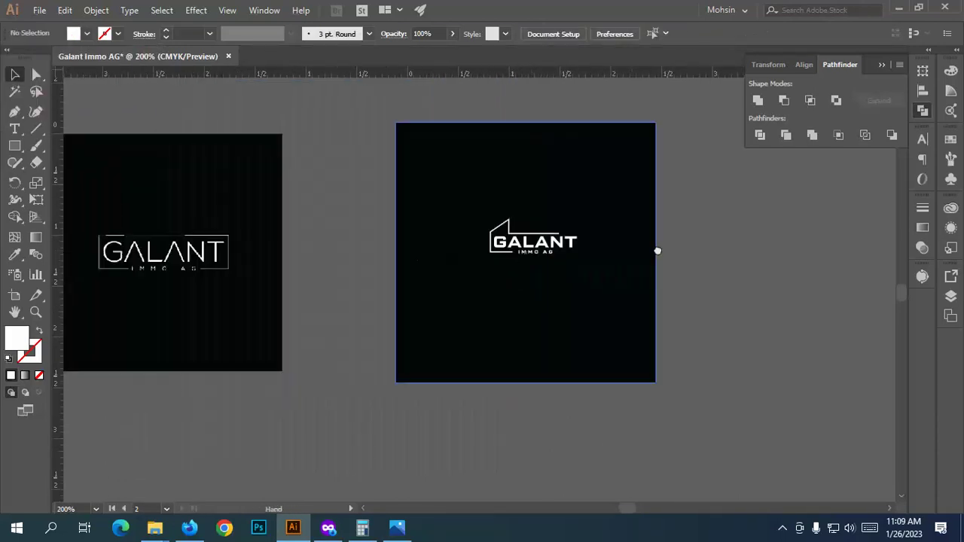
key(ctrl+plus)
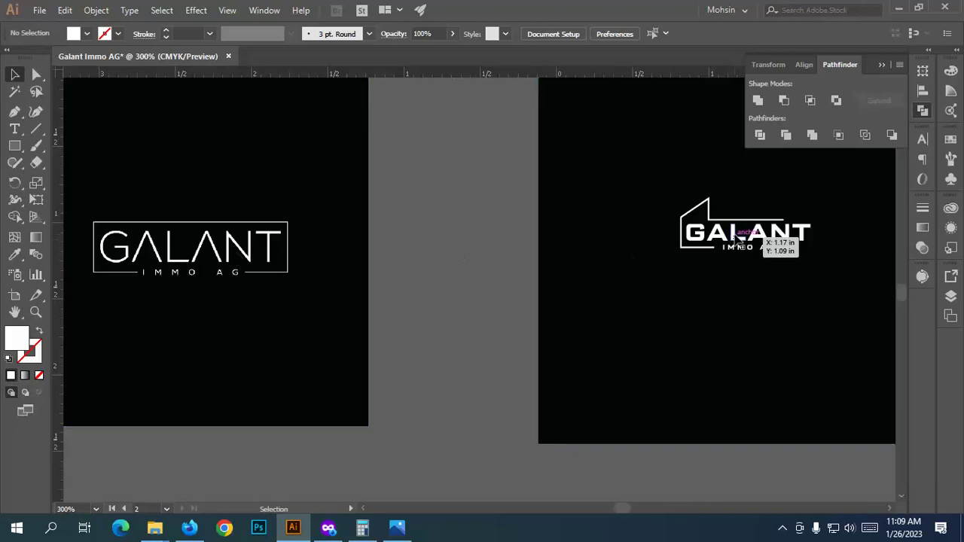
drag(738, 240, 150, 256)
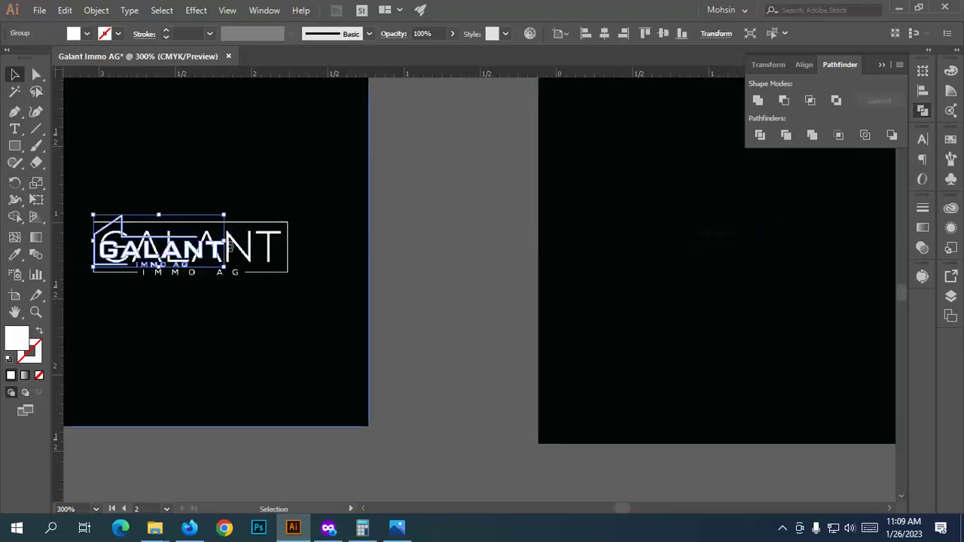
drag(224, 242, 288, 248)
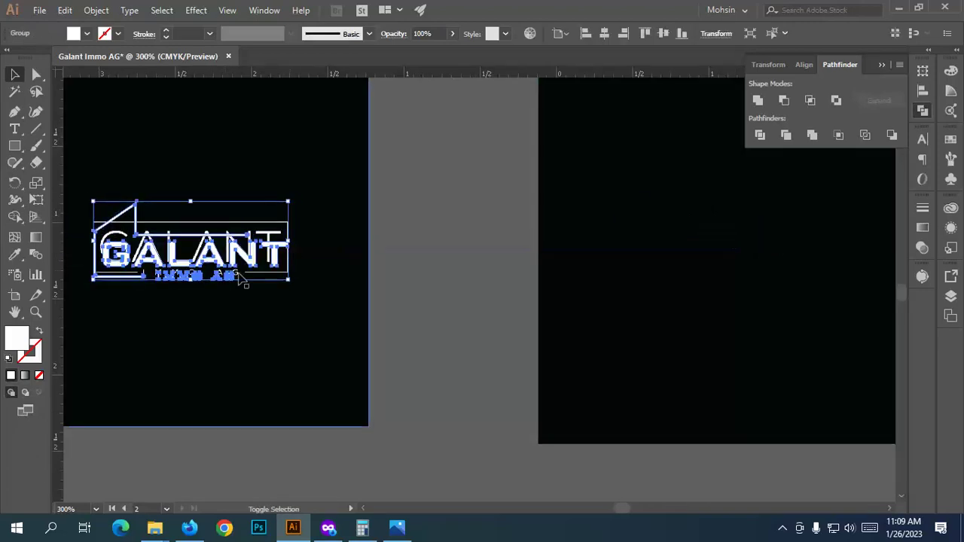
key(ctrl+minus)
key(ctrl+minus)
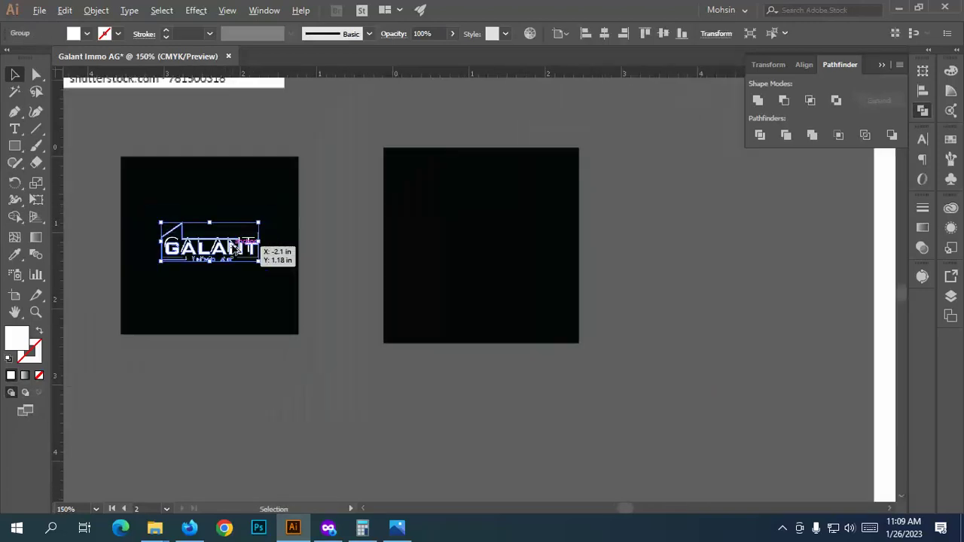
click(604, 33)
click(676, 337)
key(ctrl+minus)
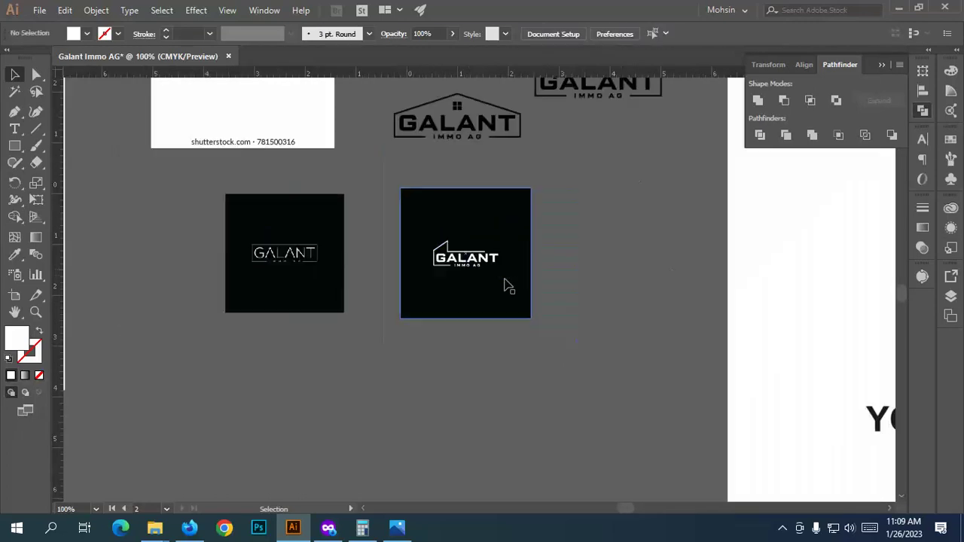
Step: Compare the lettering, line weight and spacing of the reference image's logo with the white roof logo
scroll(551, 281, up, 2)
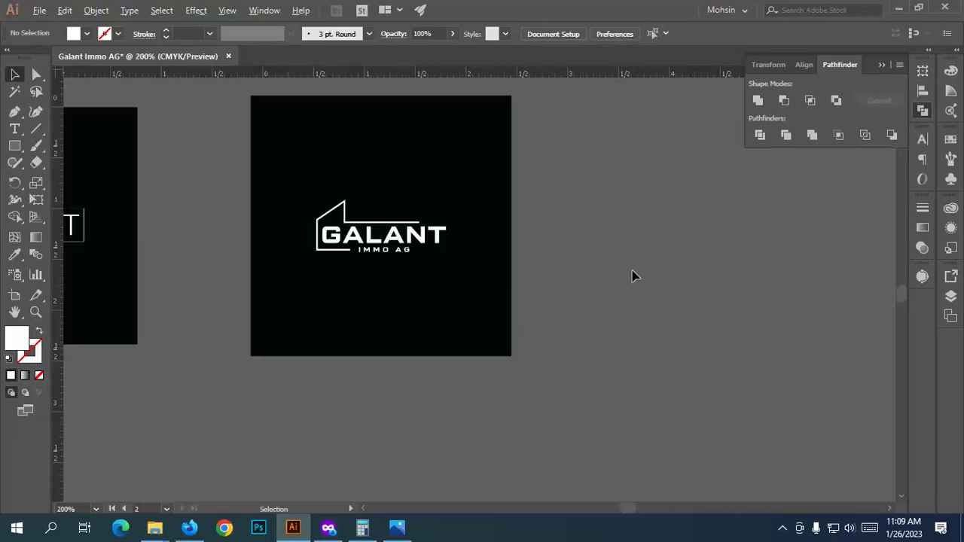
scroll(633, 275, down, 1)
scroll(143, 249, up, 5)
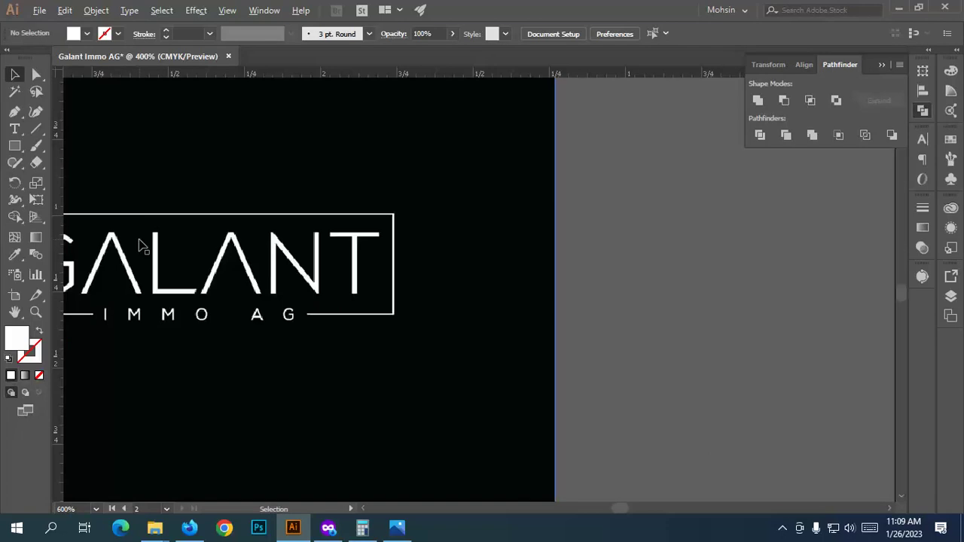
scroll(139, 245, down, 4)
scroll(460, 275, up, 2)
scroll(366, 261, down, 1)
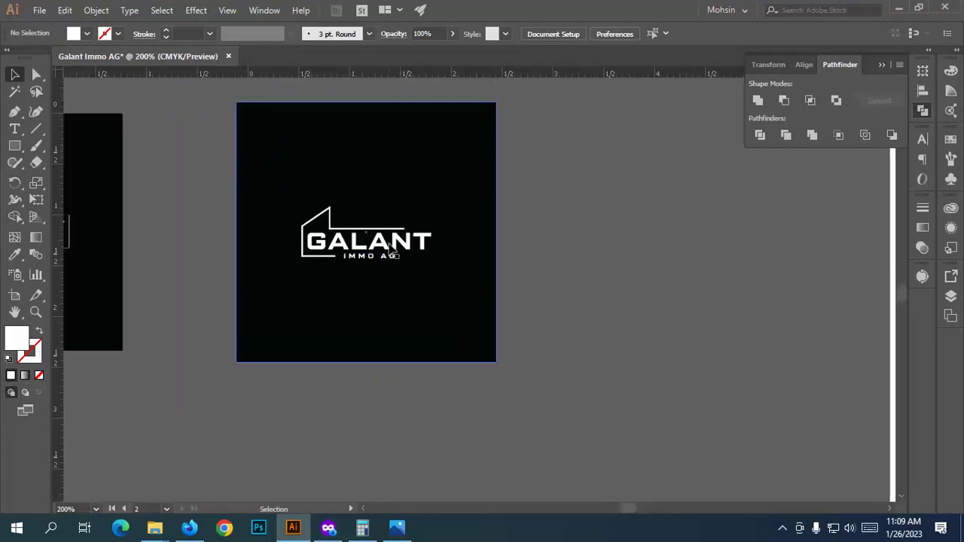
Step: Nudge the horizontal roof line above GALANT slightly upward to widen its gap from the lettering
scroll(389, 245, up, 3)
click(36, 75)
scroll(200, 191, up, 1)
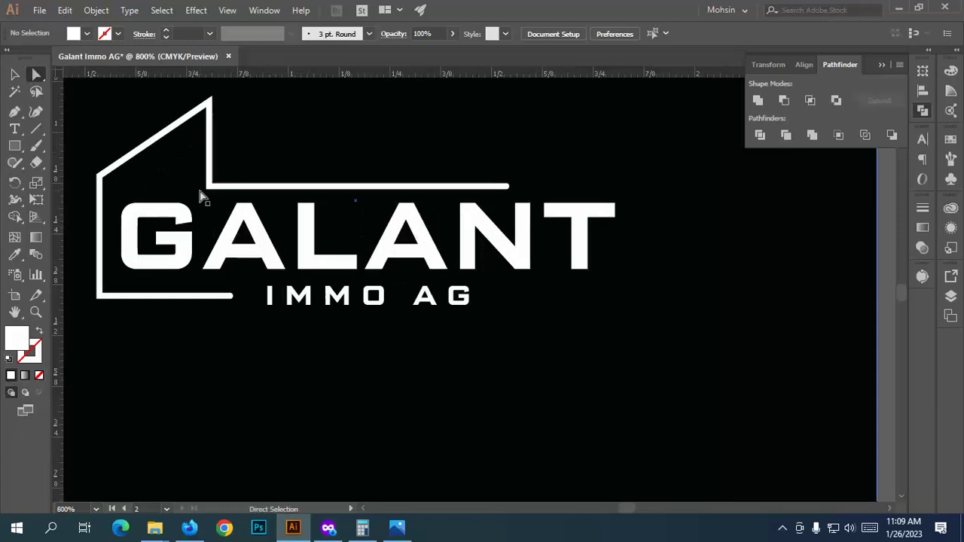
click(212, 204)
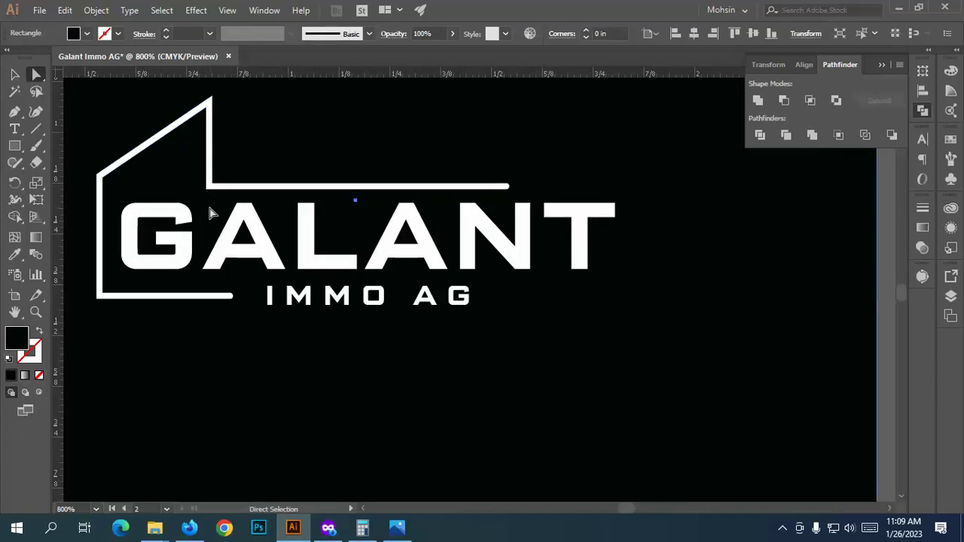
key(ctrl+shift+a)
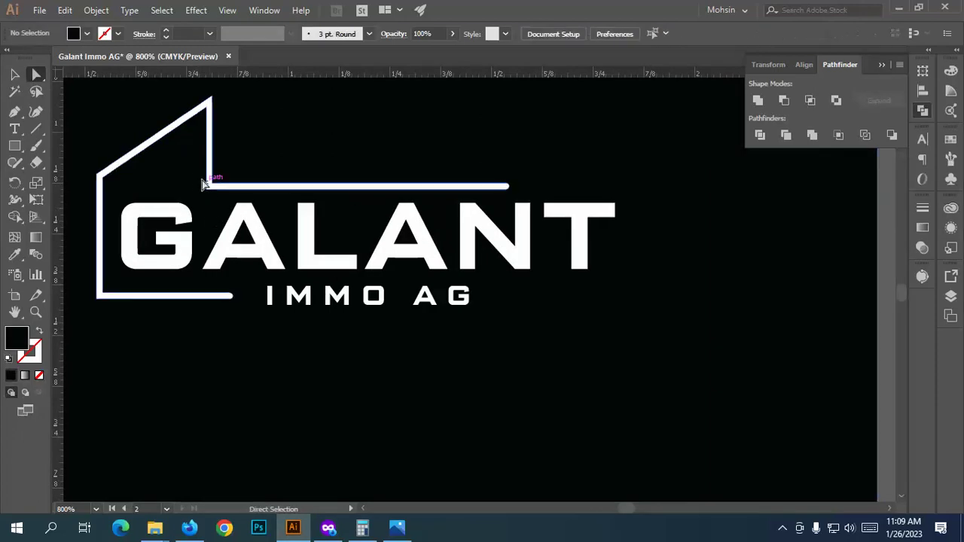
drag(196, 176, 518, 199)
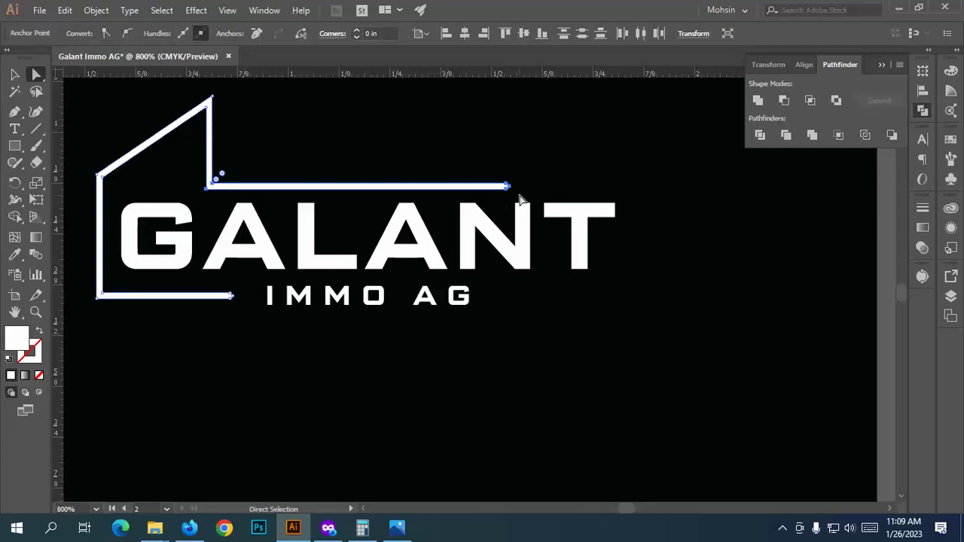
key(Up)
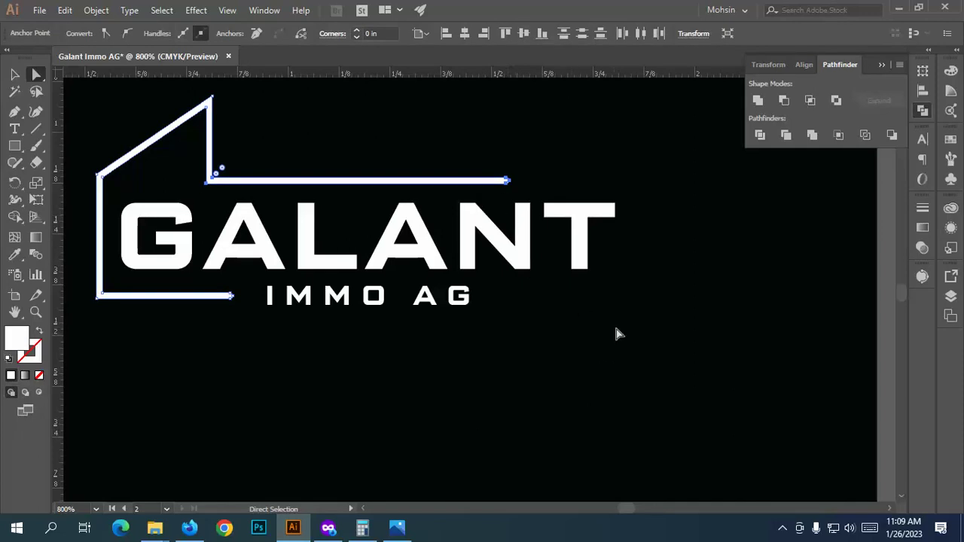
key(ctrl+shift+a)
Step: Examine the white roof logo at several magnifications, checking the roof line's gap, the lettering and the balance on the black square
alt+scroll(614, 345, down, 3)
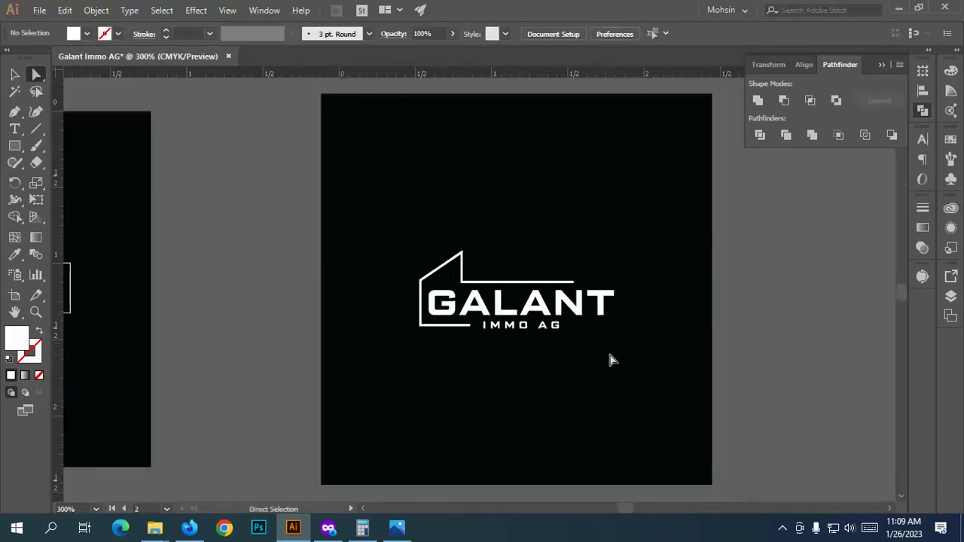
click(15, 74)
alt+scroll(209, 242, down, 2)
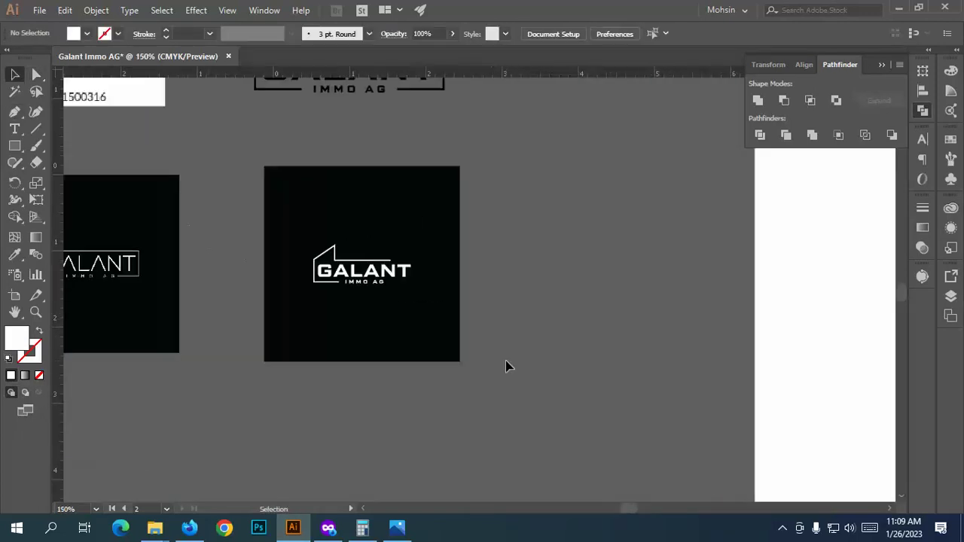
alt+scroll(345, 256, up, 2)
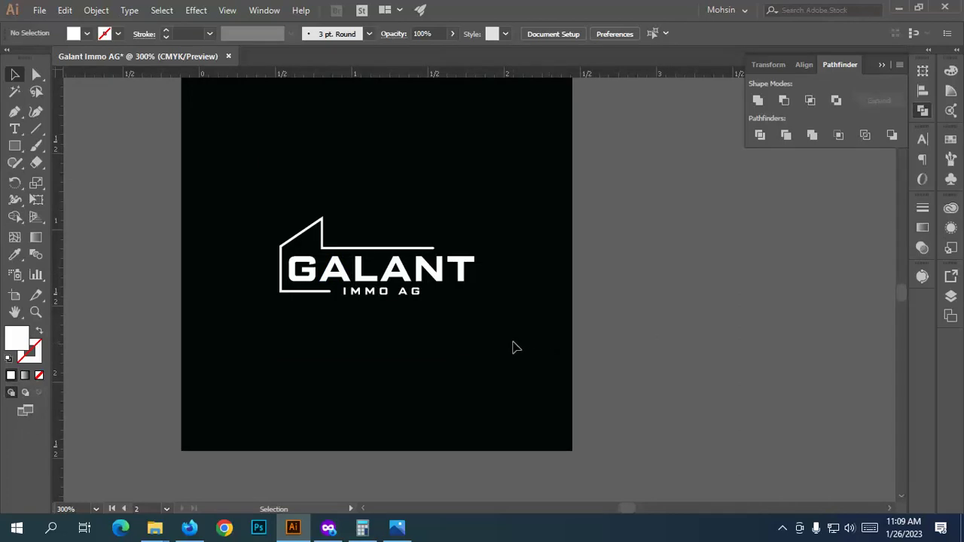
alt+scroll(475, 323, down, 1)
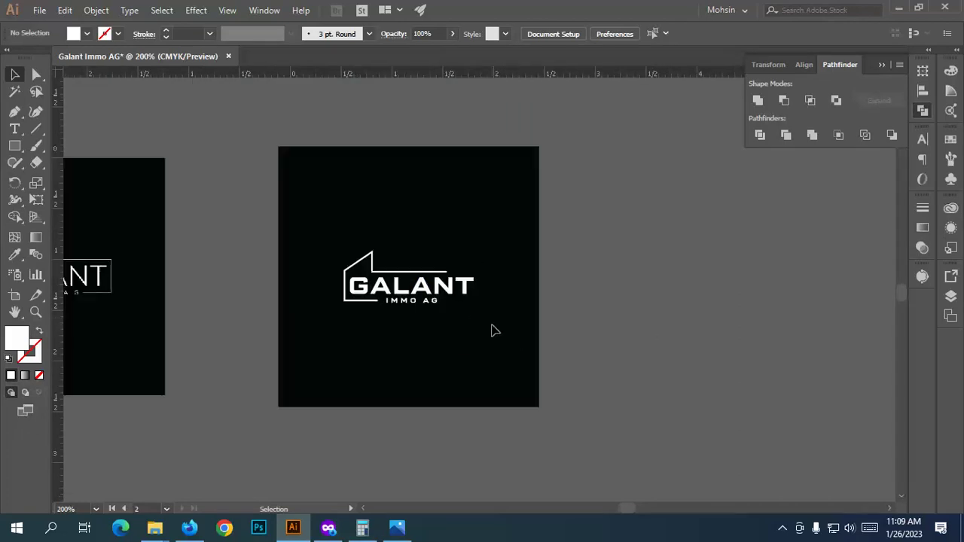
alt+scroll(475, 316, up, 2)
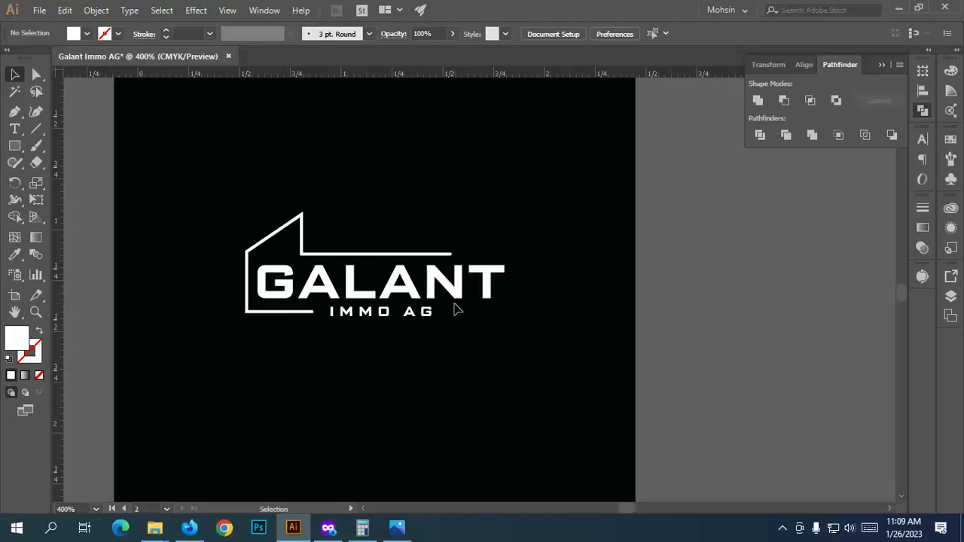
alt+scroll(459, 311, up, 1)
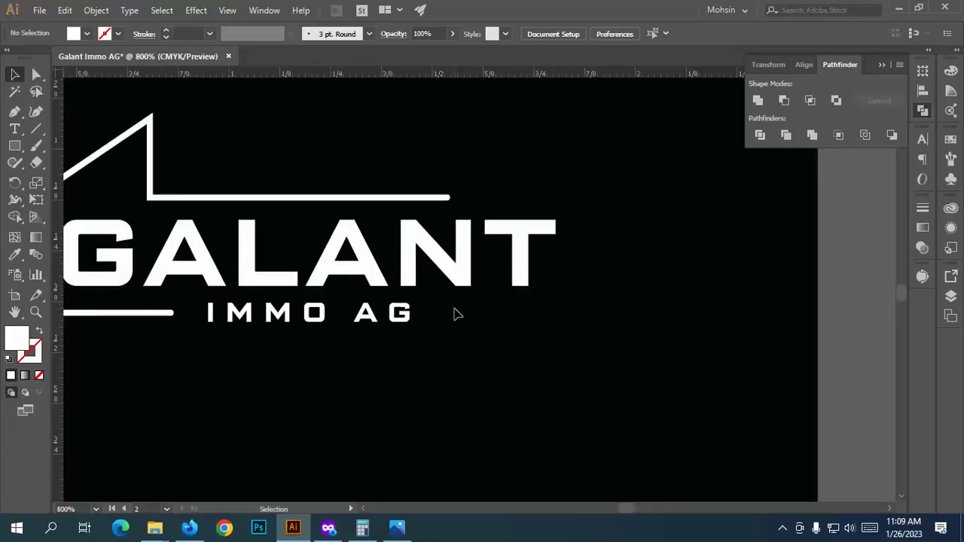
alt+scroll(455, 314, down, 1)
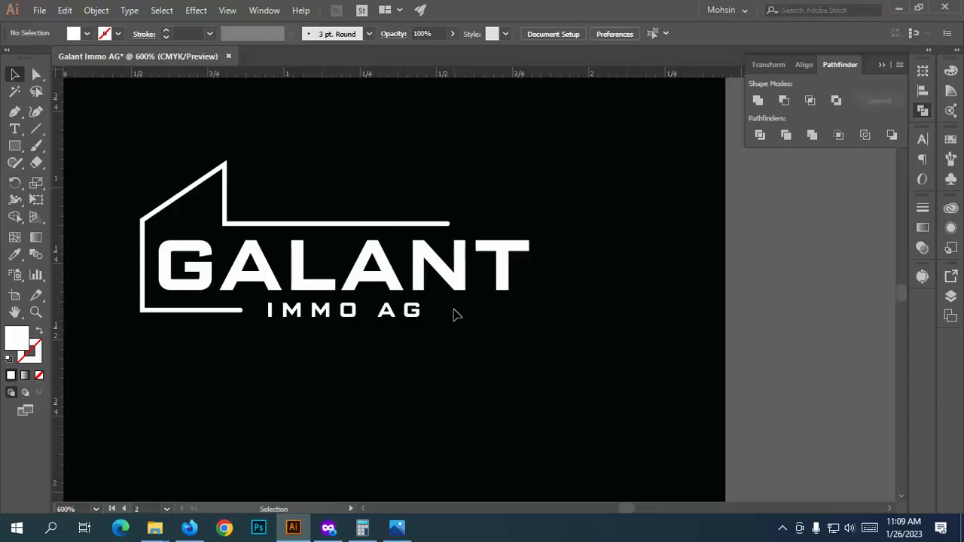
alt+scroll(456, 314, down, 2)
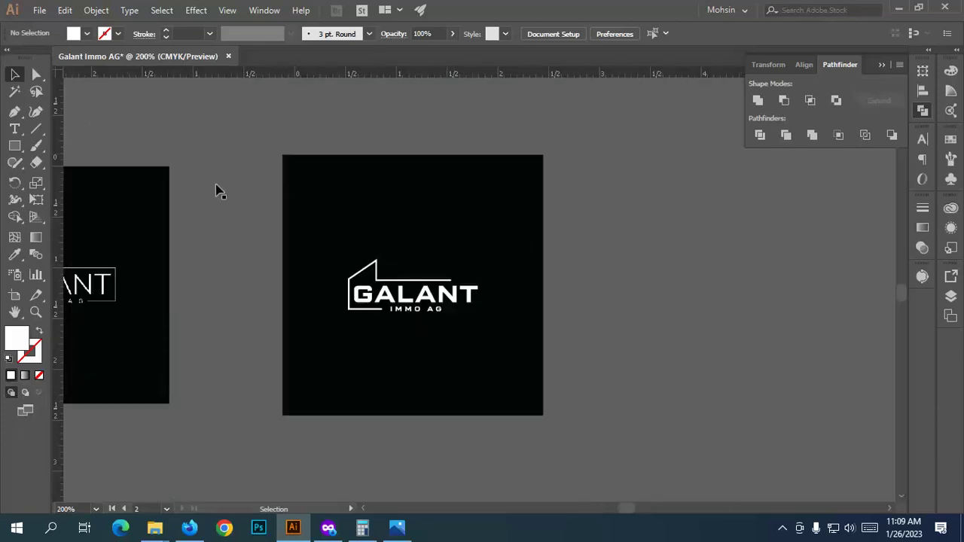
Step: Place the white roof logo on the empty canvas to the right of the black square
drag(326, 241, 507, 390)
drag(444, 301, 668, 314)
alt+scroll(689, 335, up, 3)
ctrl+scroll(625, 314, right, 2)
alt+scroll(321, 245, up, 1)
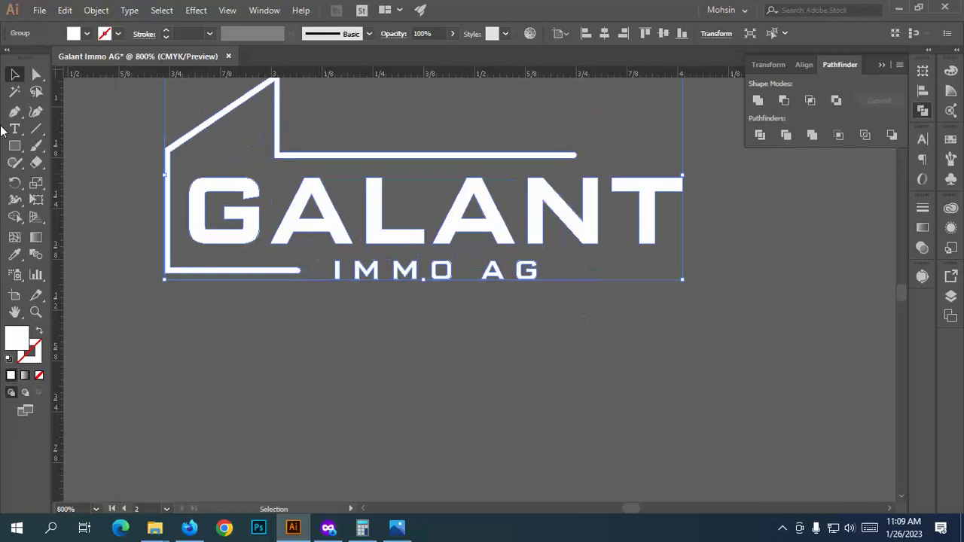
Step: Draw a white rectangle over IMMO AG, from just beyond the short lower line to the right edge of the T
click(15, 145)
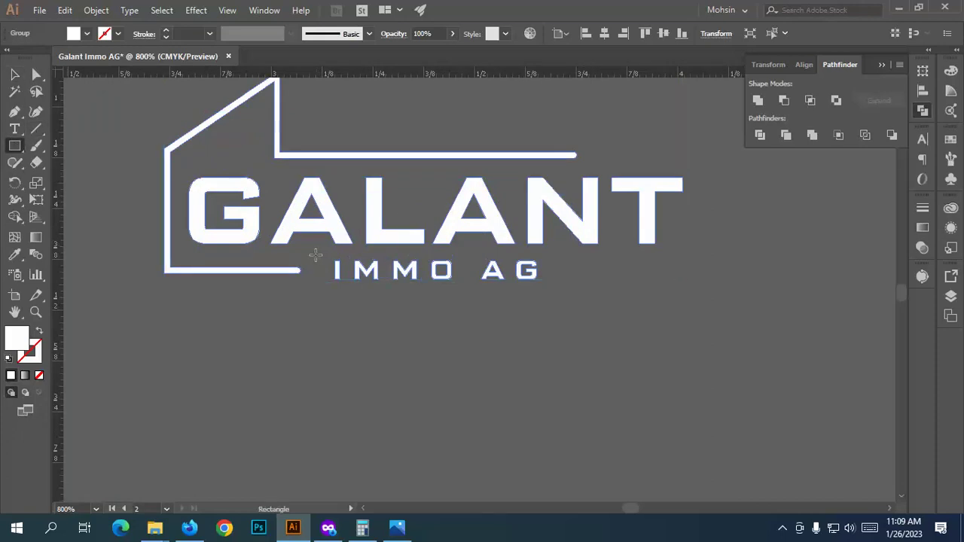
drag(316, 255, 684, 283)
click(16, 75)
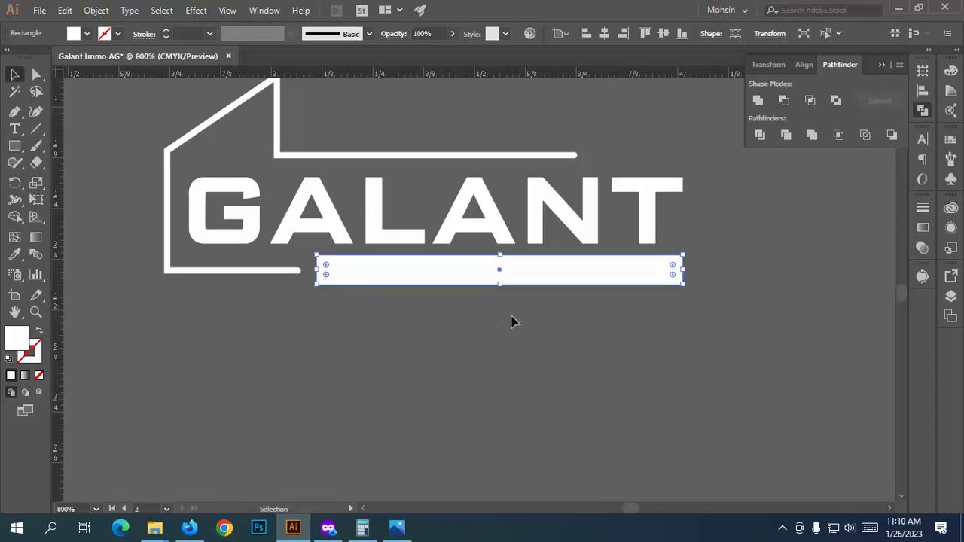
drag(511, 322, 315, 263)
click(332, 313)
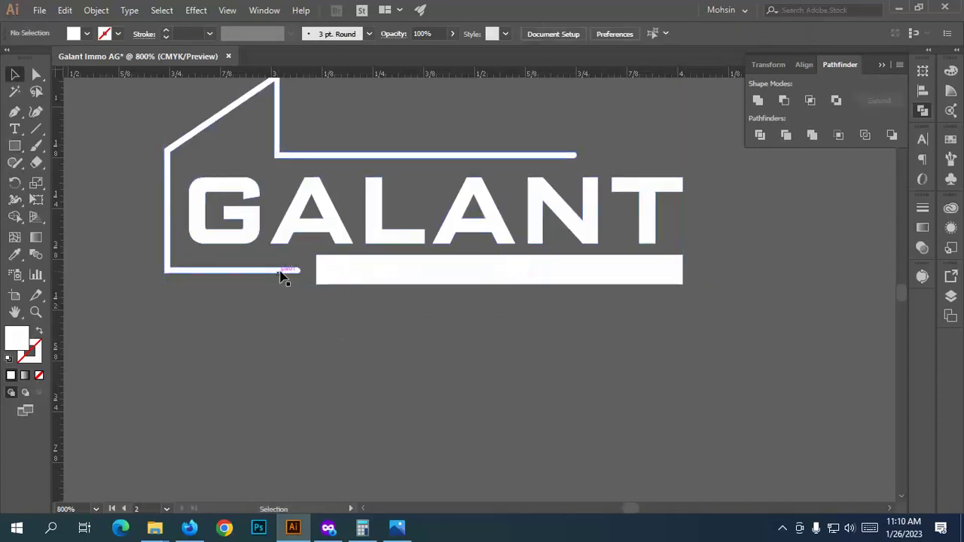
Step: Place a horizontal guide through the centre of the short lower roof line and across the white rectangle
scroll(282, 276, up, 4)
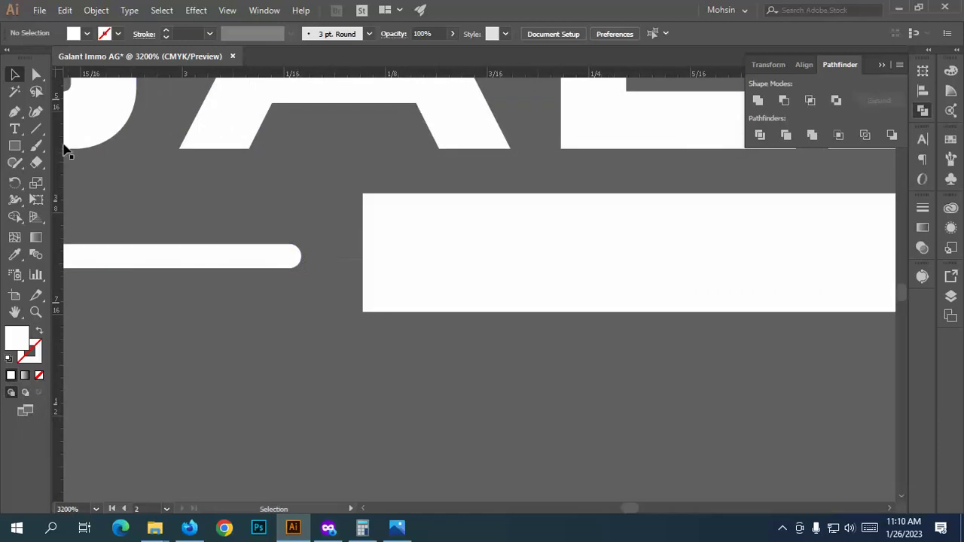
drag(303, 256, 409, 281)
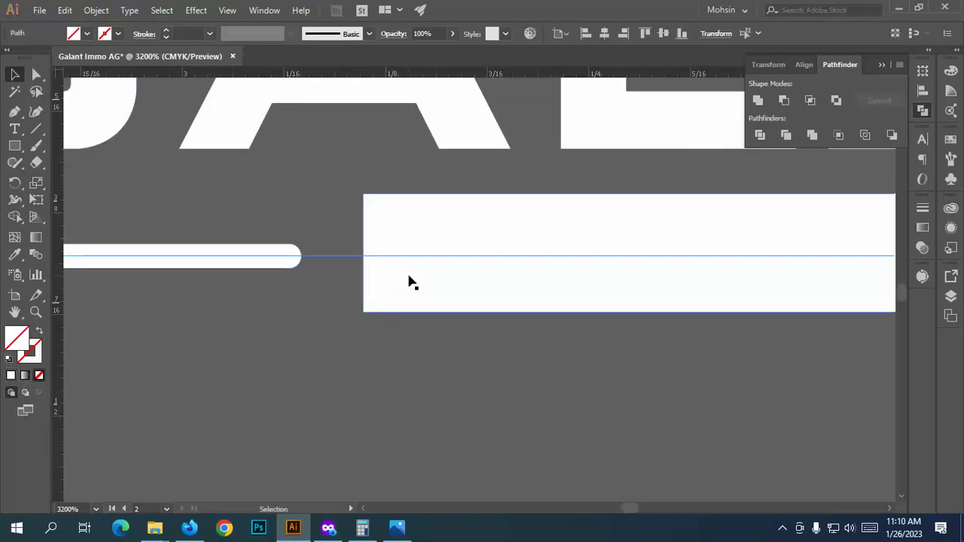
shift+click(327, 256)
click(334, 257)
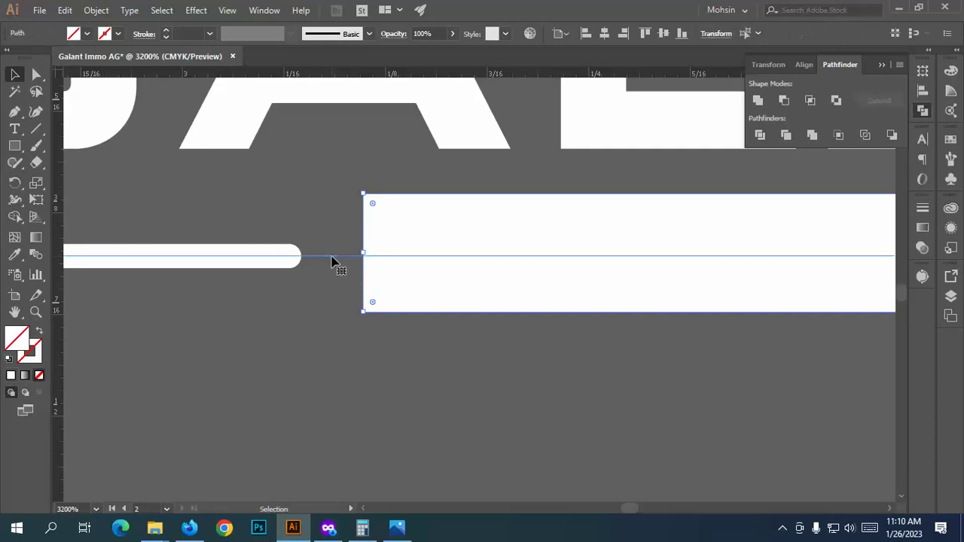
Step: Try to align the white rectangle and the horizontal guide on their vertical centres
click(368, 271)
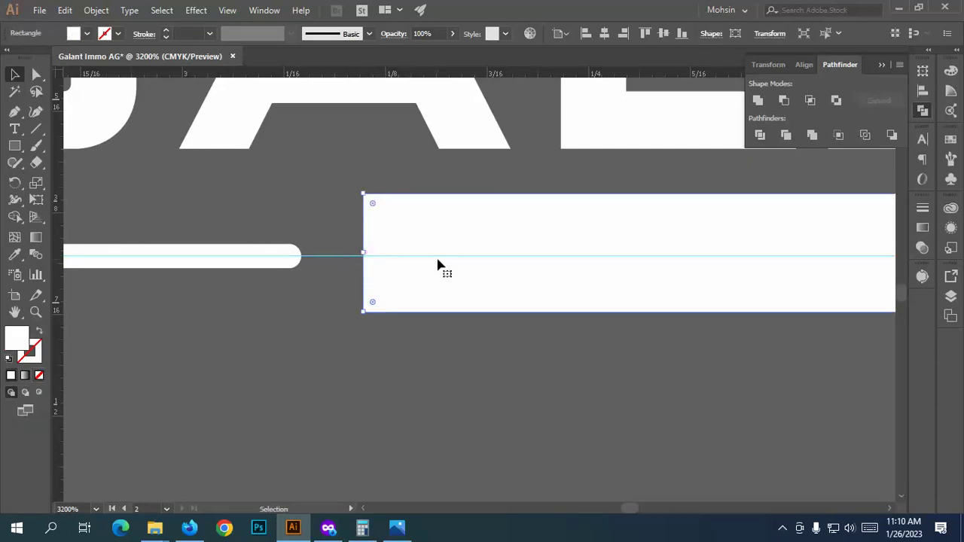
shift+click(338, 258)
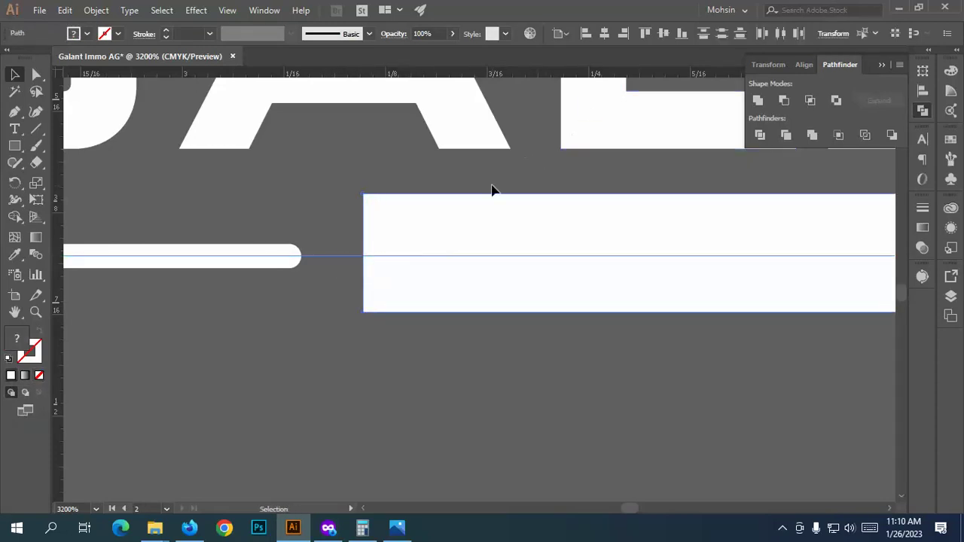
click(667, 33)
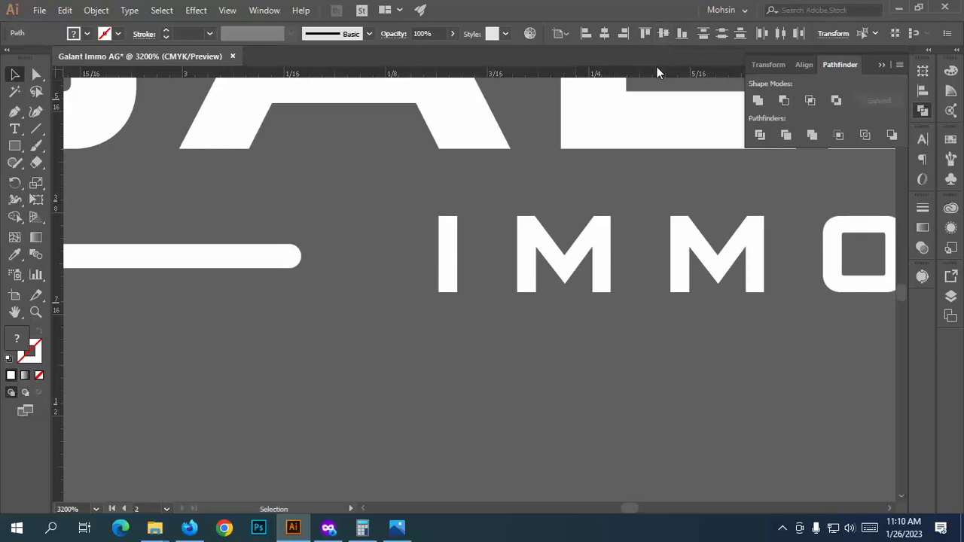
key(ctrl+z)
click(301, 309)
Step: Move the white rectangle slightly down so the guide runs through its vertical centre
scroll(302, 309, down, 1)
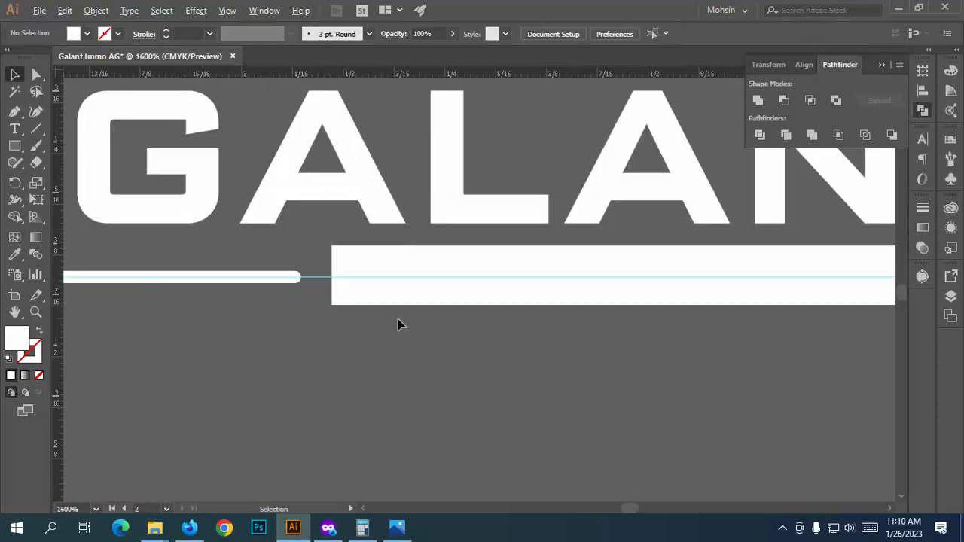
scroll(332, 312, down, 2)
scroll(329, 286, up, 5)
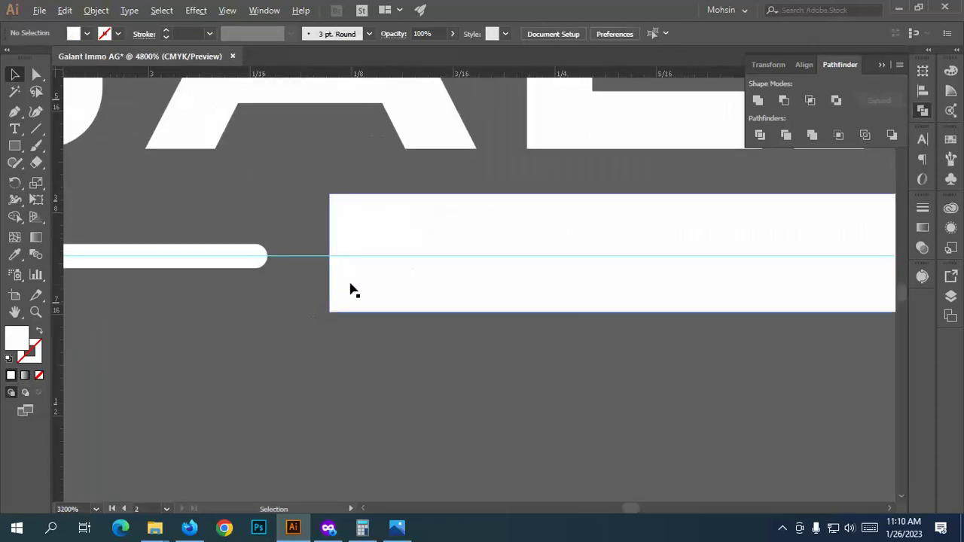
drag(329, 267, 329, 277)
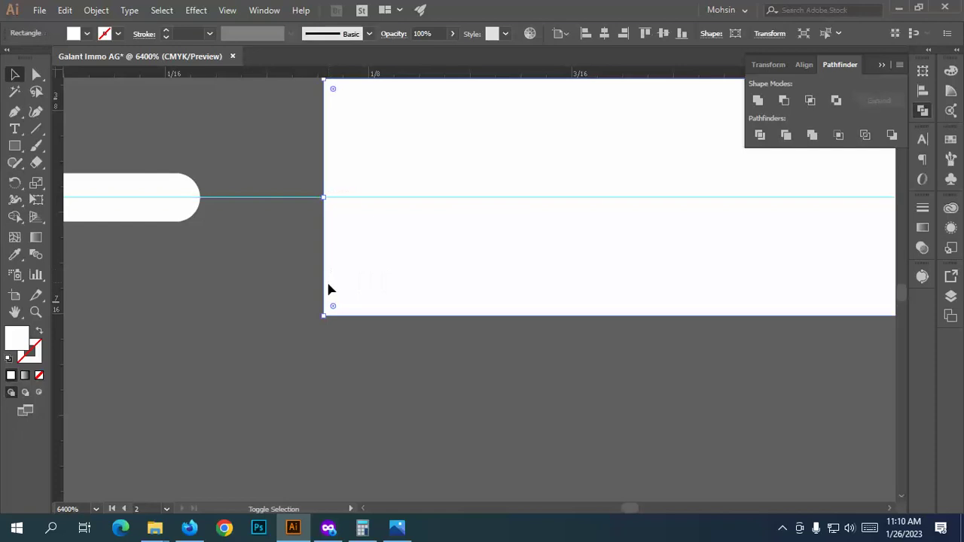
scroll(264, 290, down, 2)
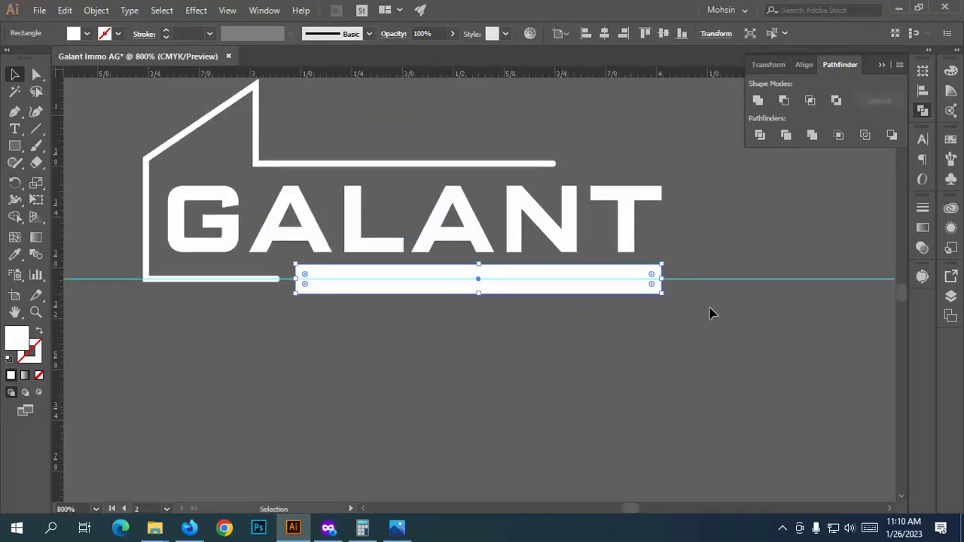
Step: Remove the horizontal guide crossing the white rectangle
drag(706, 242, 337, 293)
click(396, 359)
click(558, 292)
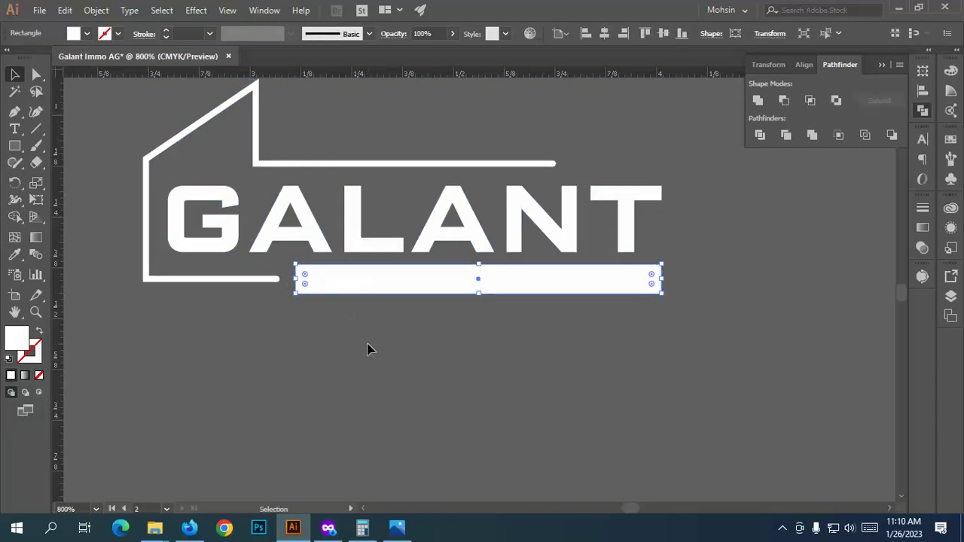
key(ctrl+z)
Step: Cut the IMMO AG letters out of the white rectangle with the Shape Builder, keeping the counters of the letters solid
click(303, 276)
scroll(400, 282, up, 2)
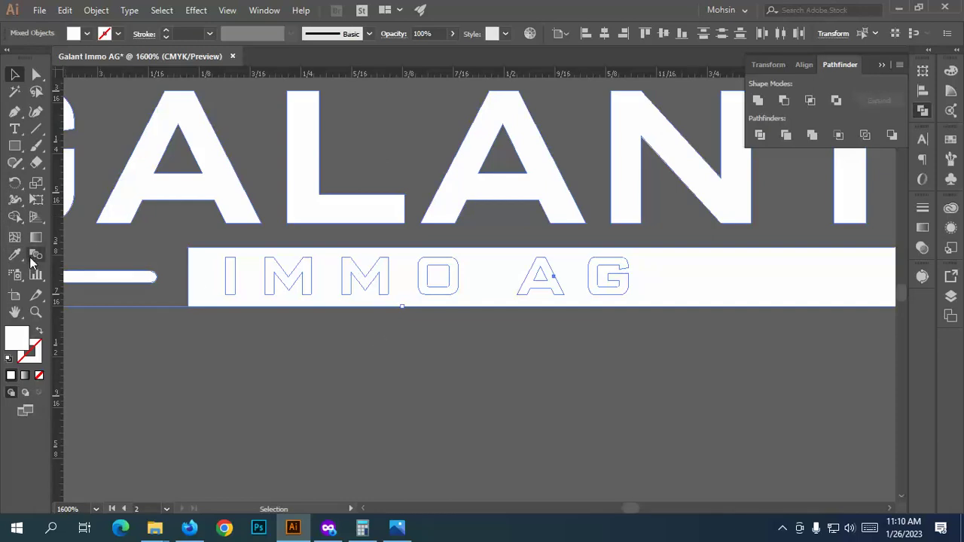
click(14, 217)
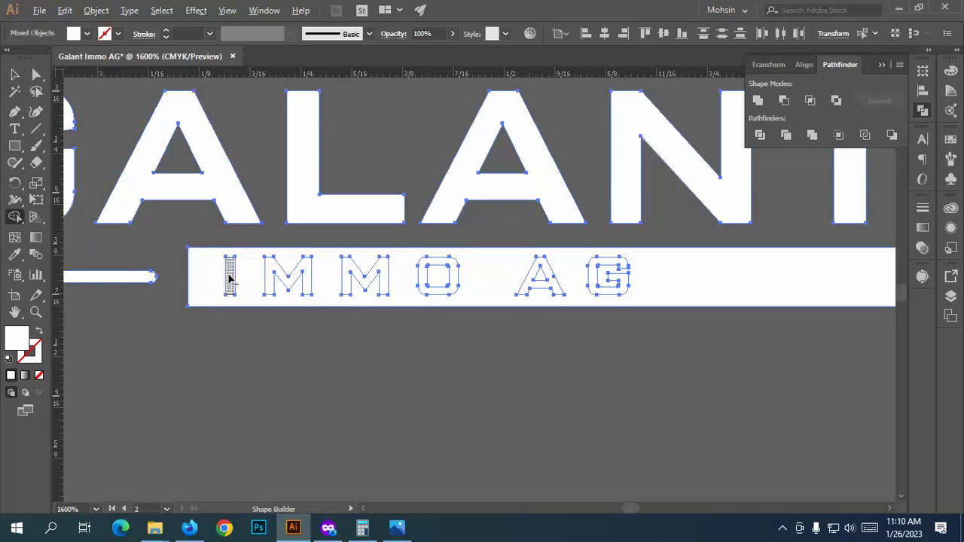
click(231, 278)
click(284, 278)
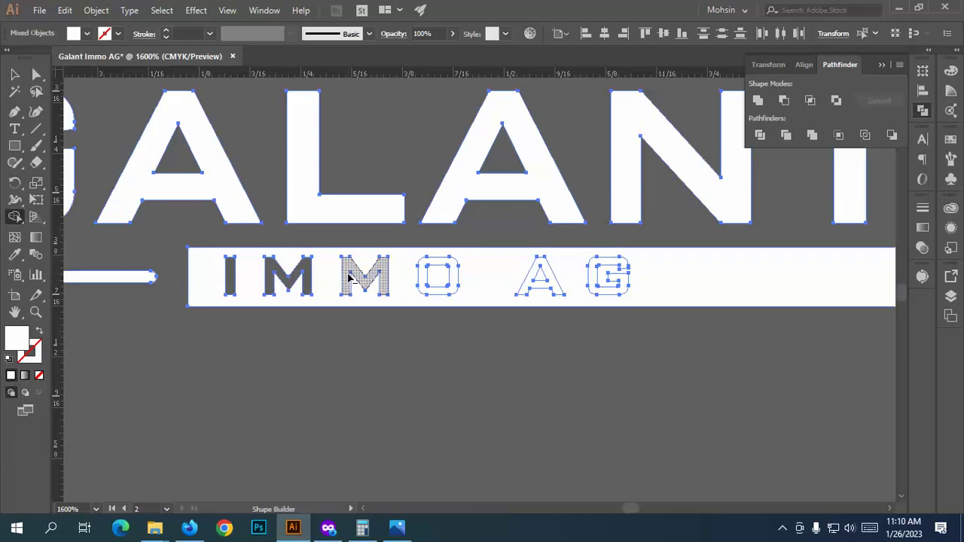
click(353, 279)
click(424, 276)
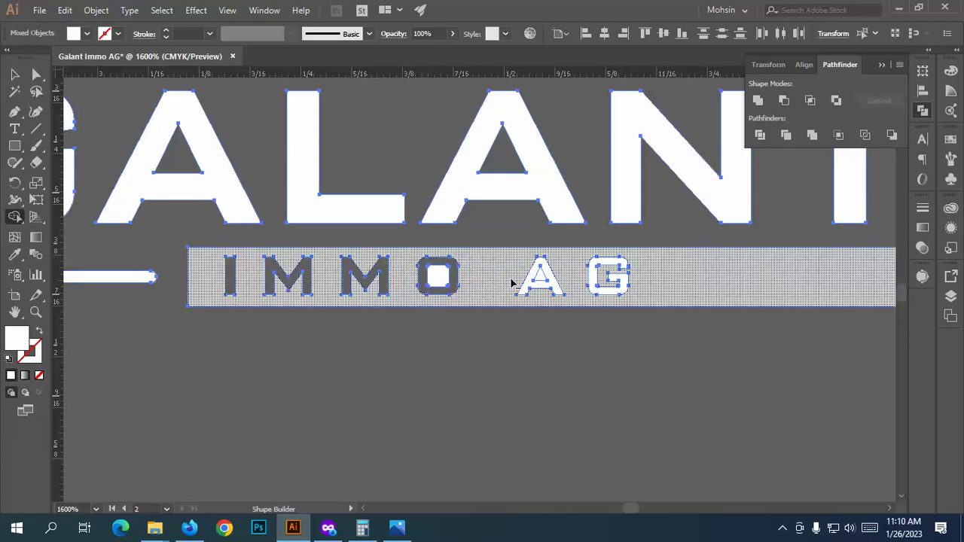
click(536, 280)
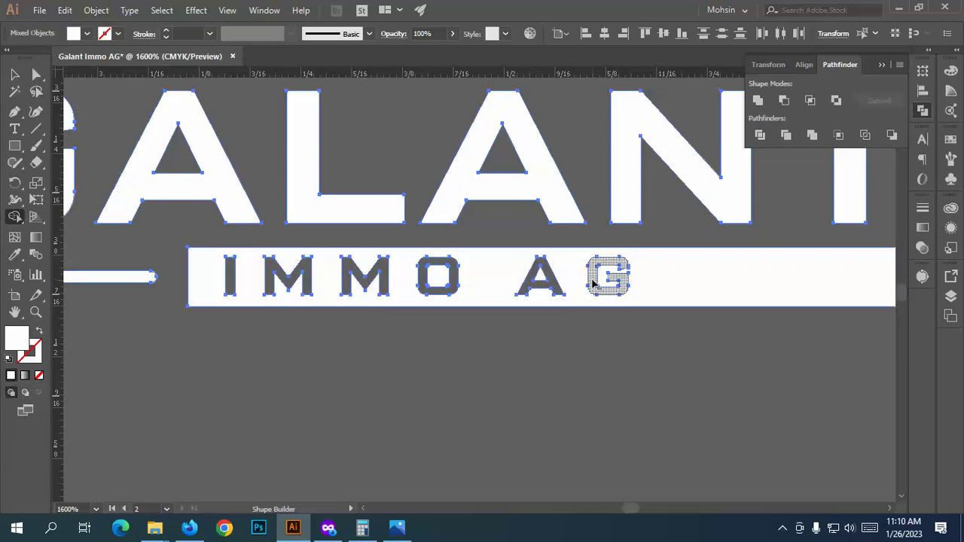
click(616, 280)
key(ctrl+minus)
key(ctrl+minus)
key(ctrl+minus)
key(ctrl+minus)
click(14, 74)
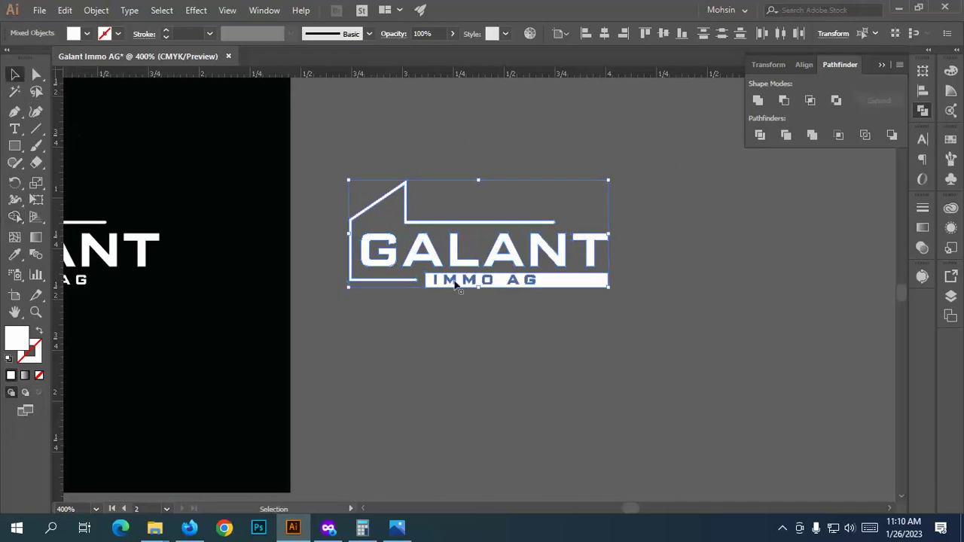
click(595, 335)
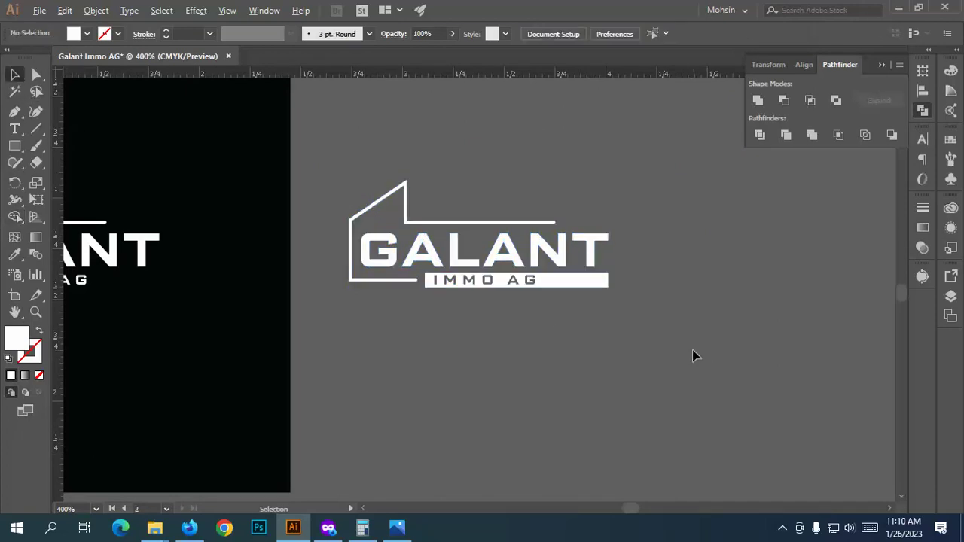
Step: Shorten the white tagline bar so that it ends just beyond the G of IMMO AG
scroll(694, 356, down, 3)
scroll(424, 357, up, 3)
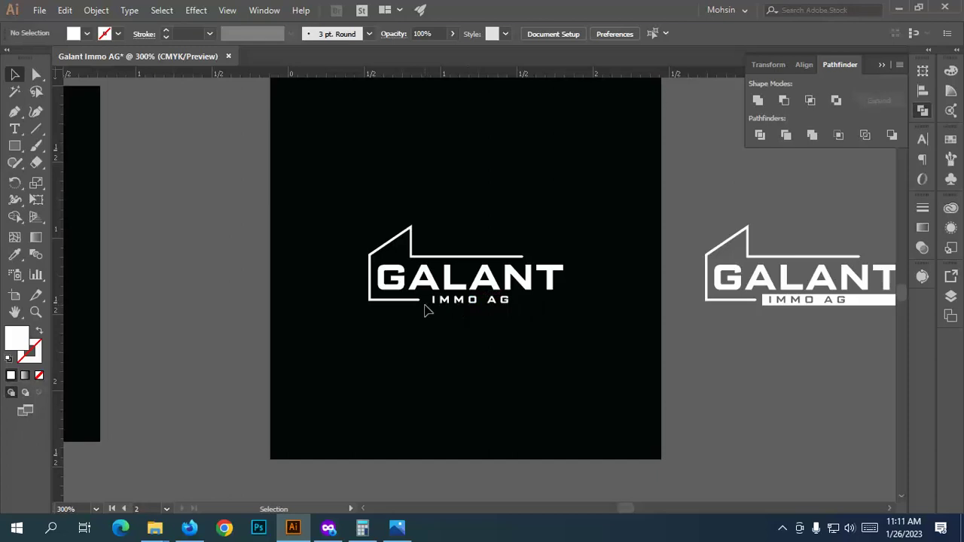
scroll(426, 311, right, 5)
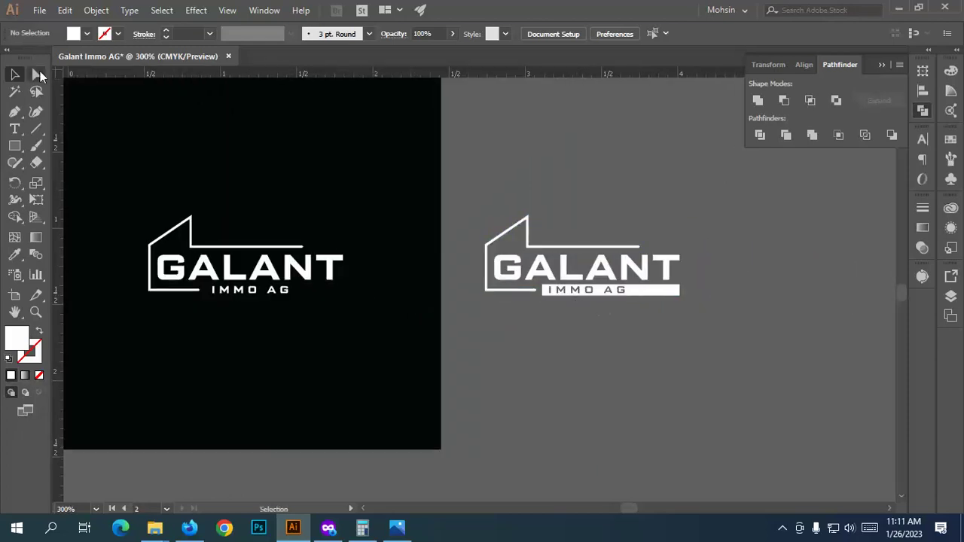
click(36, 73)
scroll(580, 226, up, 3)
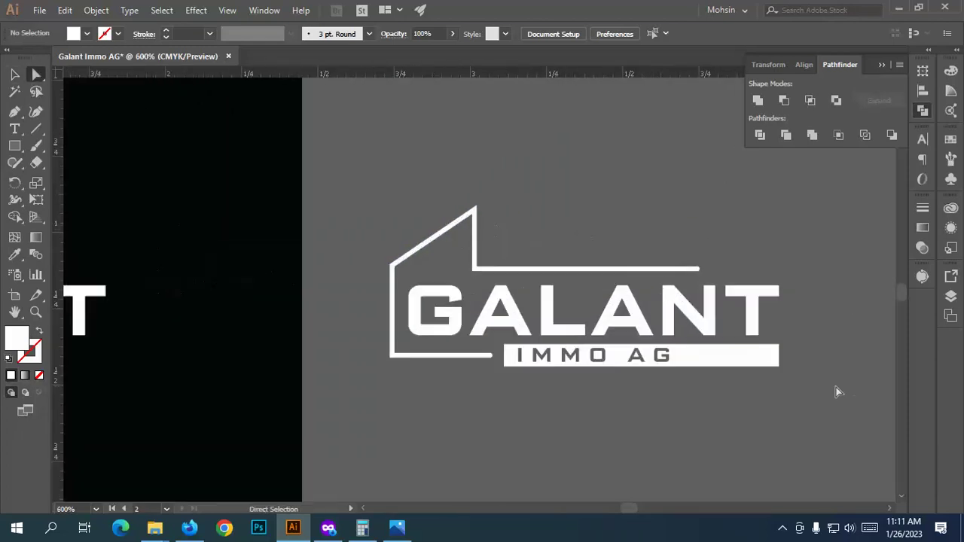
drag(776, 351, 691, 356)
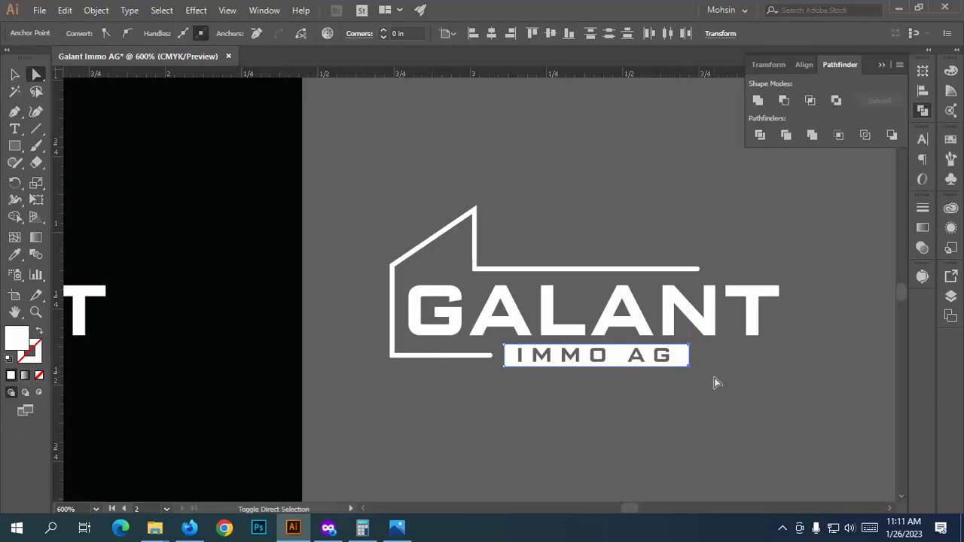
scroll(739, 380, down, 4)
scroll(473, 340, up, 2)
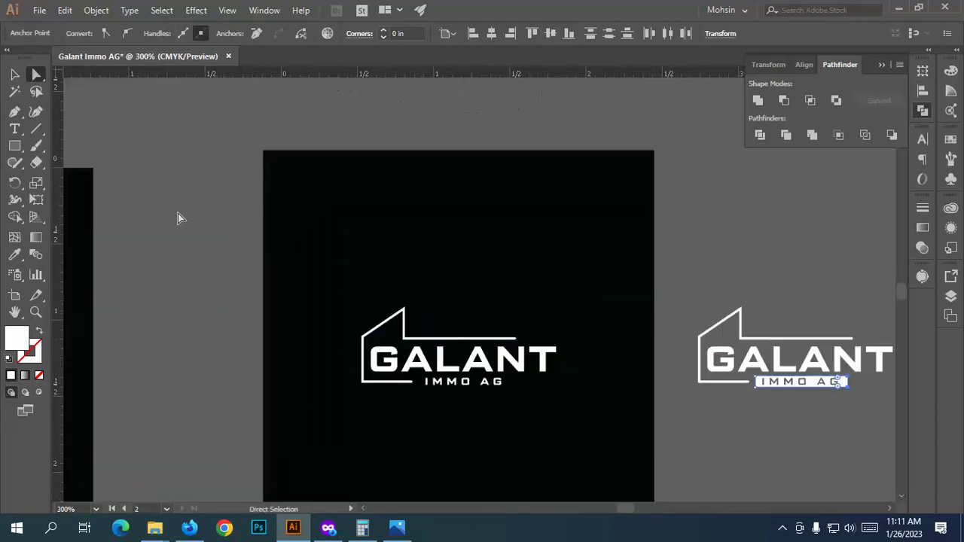
click(14, 74)
click(275, 275)
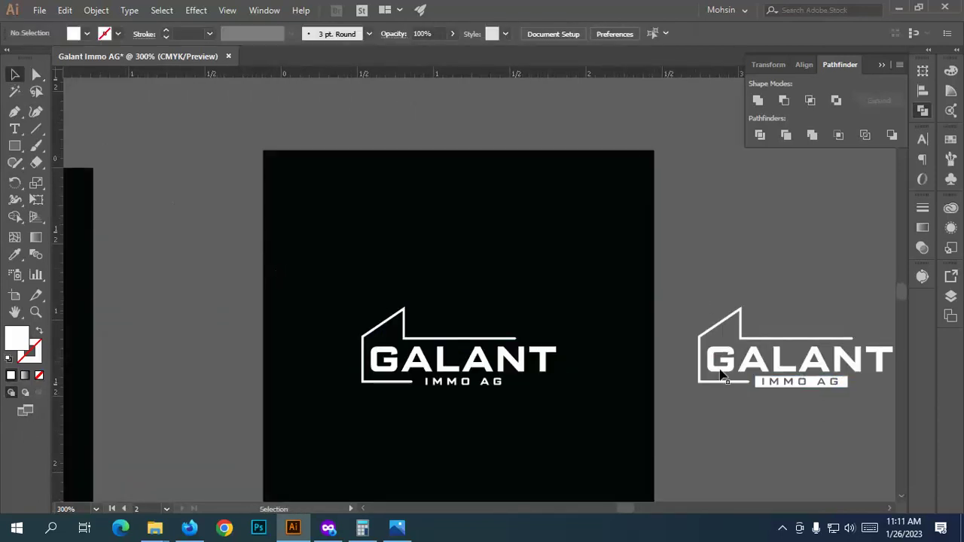
Step: Recolour the tagline bar with the red sampled from the corner bracket of the square Galant Immo AG logo
scroll(716, 406, right, 4)
scroll(678, 387, up, 3)
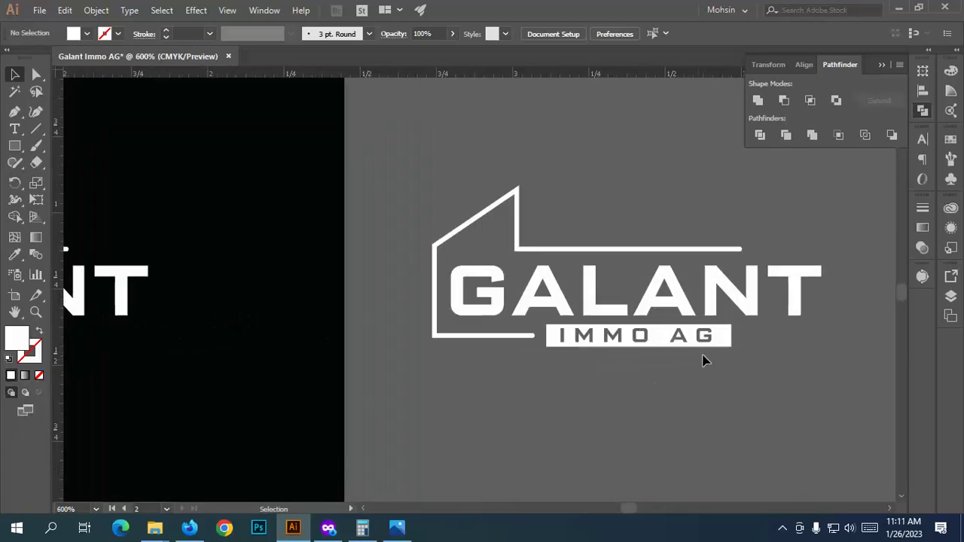
click(722, 339)
key(i)
scroll(399, 309, down, 4)
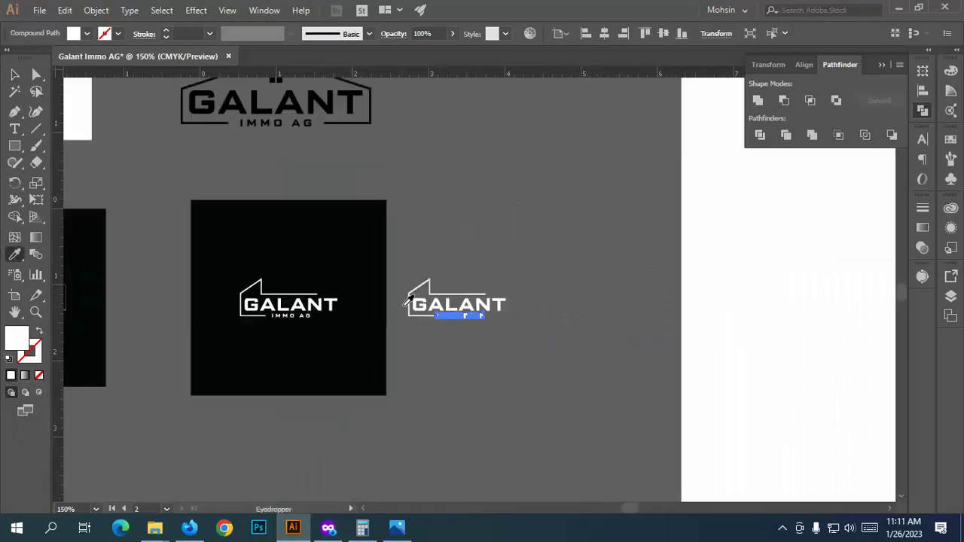
scroll(376, 224, up, 10)
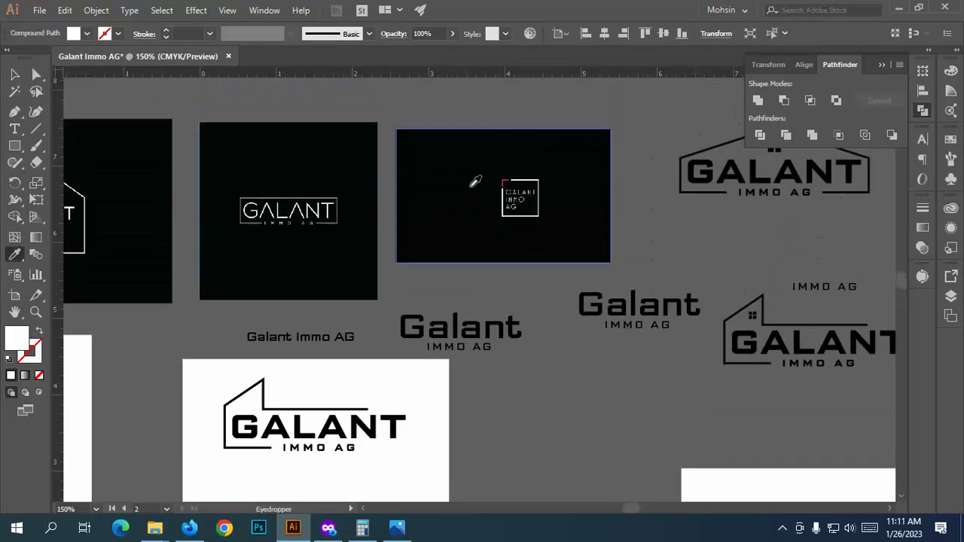
scroll(476, 182, up, 10)
click(438, 251)
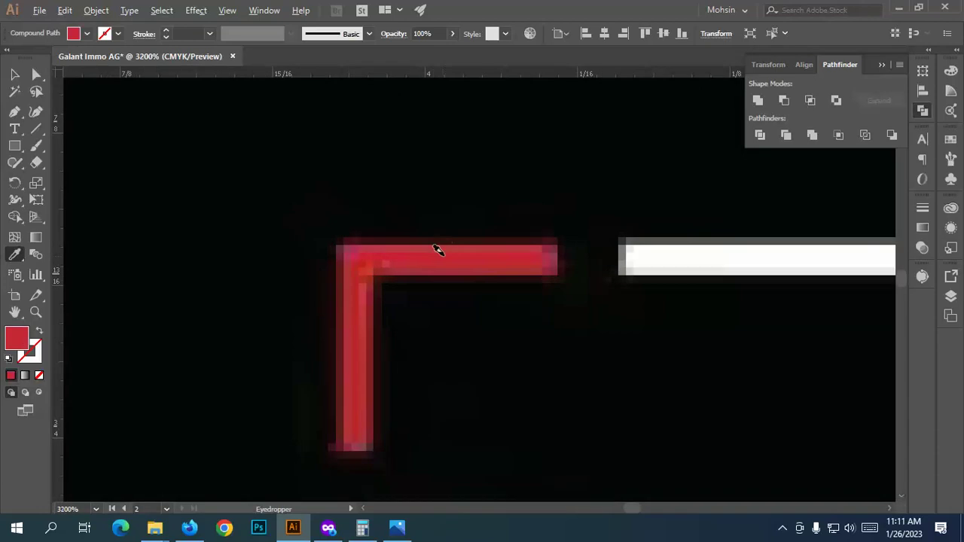
scroll(439, 249, down, 10)
scroll(460, 248, down, 5)
scroll(411, 223, down, 2)
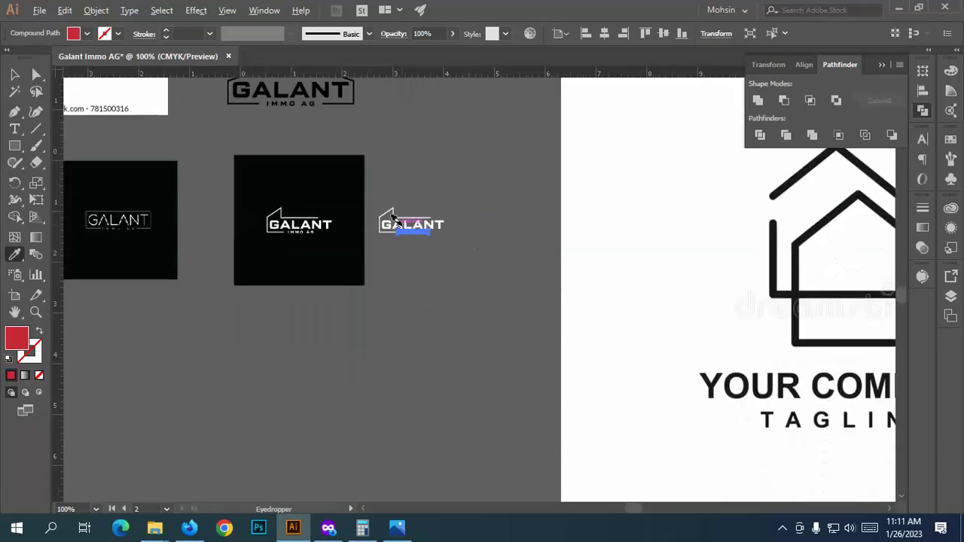
scroll(399, 226, up, 4)
key(v)
scroll(507, 259, up, 3)
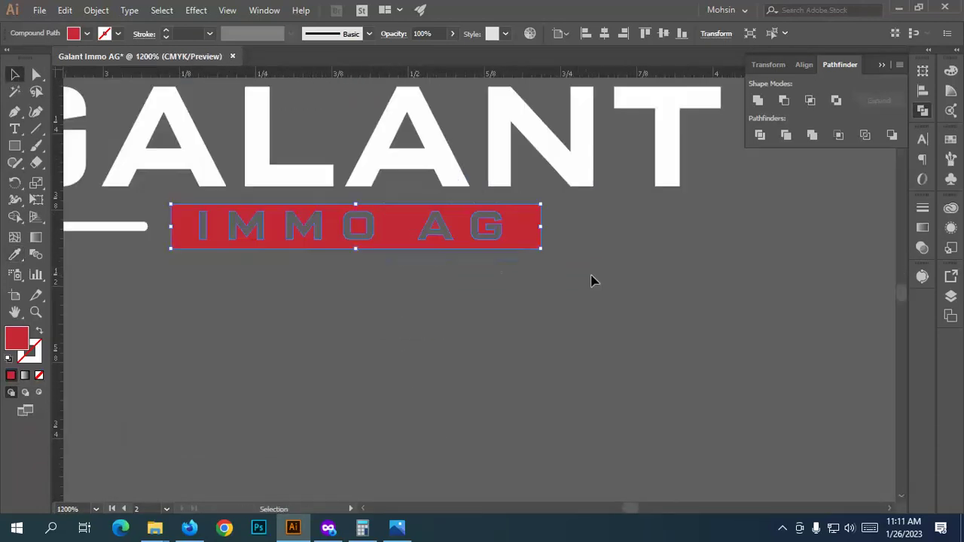
click(618, 282)
Step: Move the logo with the red tagline bar onto the black square, above the plain white version
scroll(684, 292, down, 3)
click(470, 200)
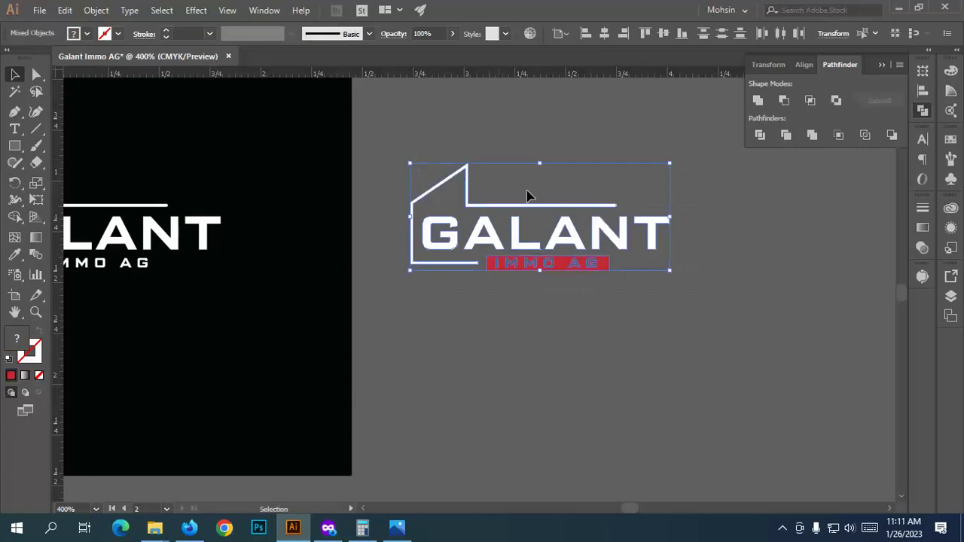
scroll(531, 200, down, 3)
drag(531, 215, 340, 194)
click(537, 183)
scroll(536, 184, up, 1)
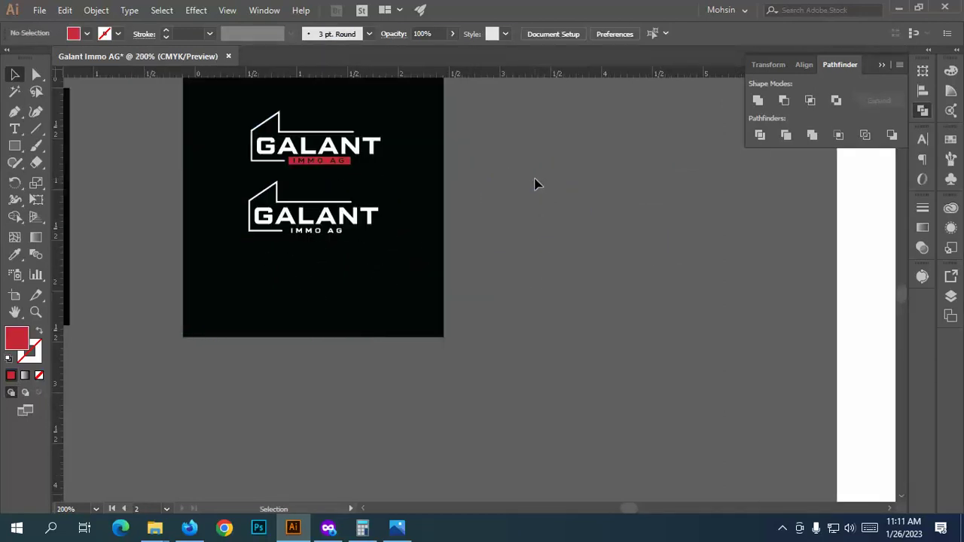
scroll(317, 146, up, 2)
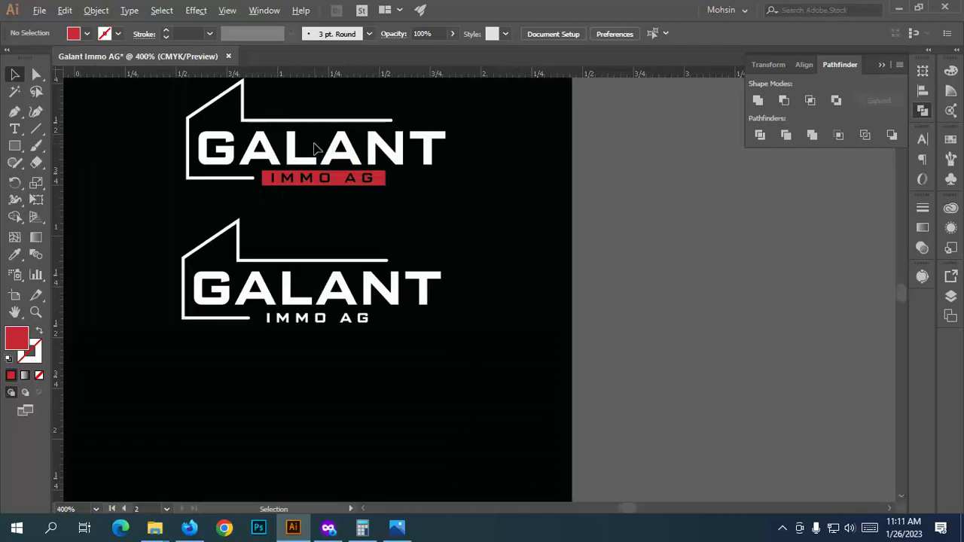
Step: Undo the recent changes back to the logo with the full-width white tagline bar beside the black square
key(a)
key(ctrl+z)
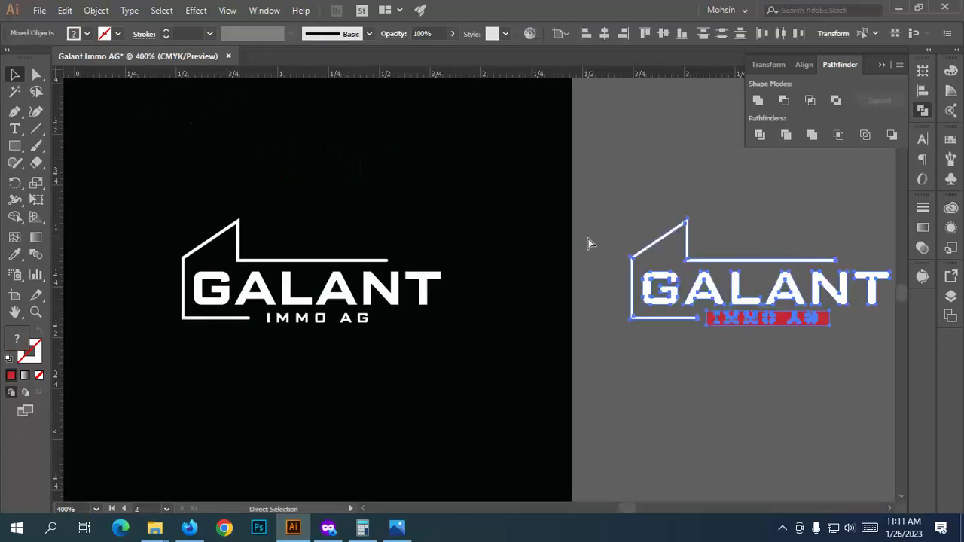
click(655, 319)
ctrl+click(655, 318)
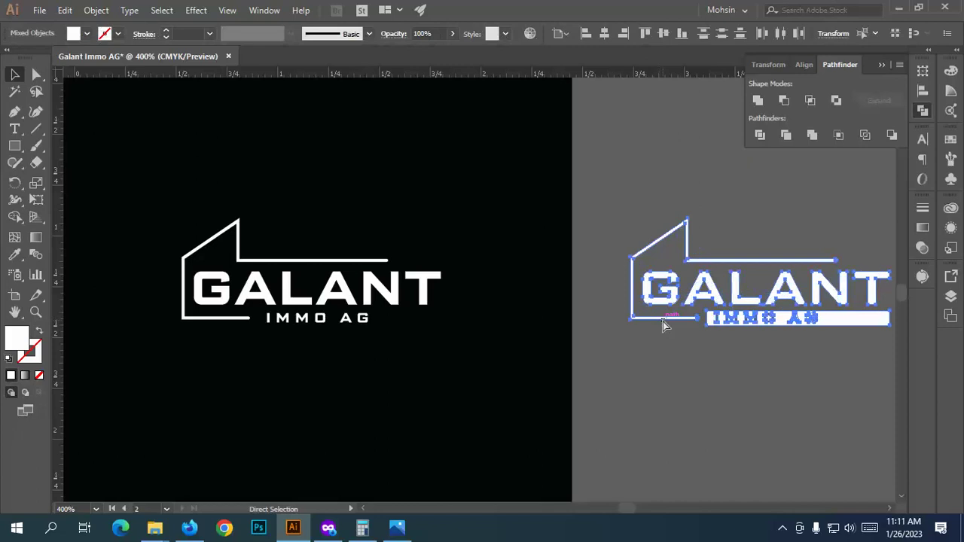
Step: Shorten the white tagline bar from its far end so that it stops just beyond the G of IMMO AG
key(v)
key(a)
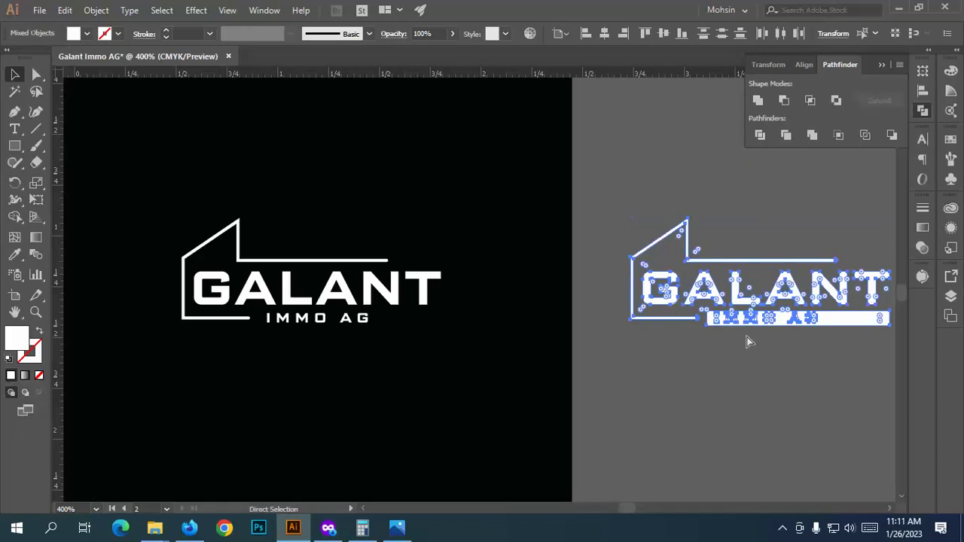
key(v)
scroll(820, 334, up, 3)
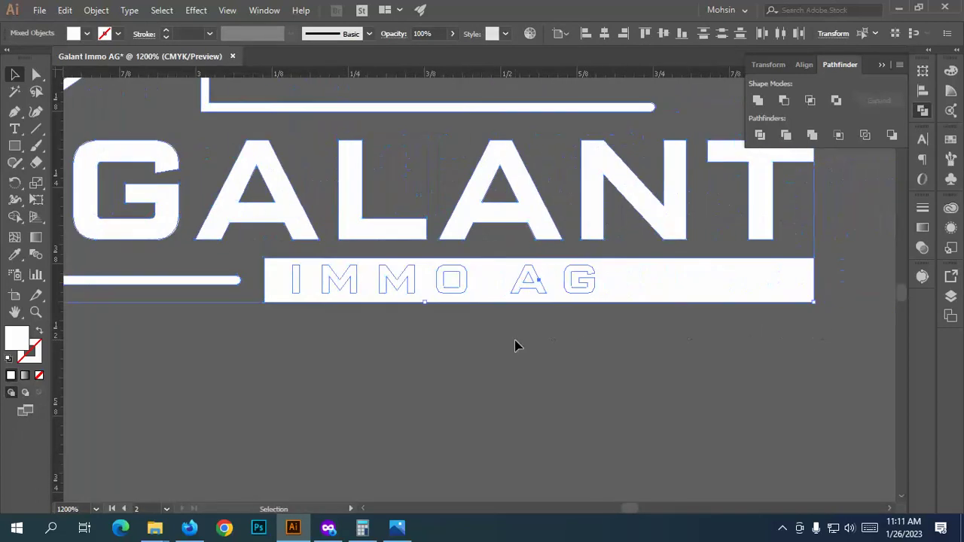
key(a)
click(828, 305)
click(813, 259)
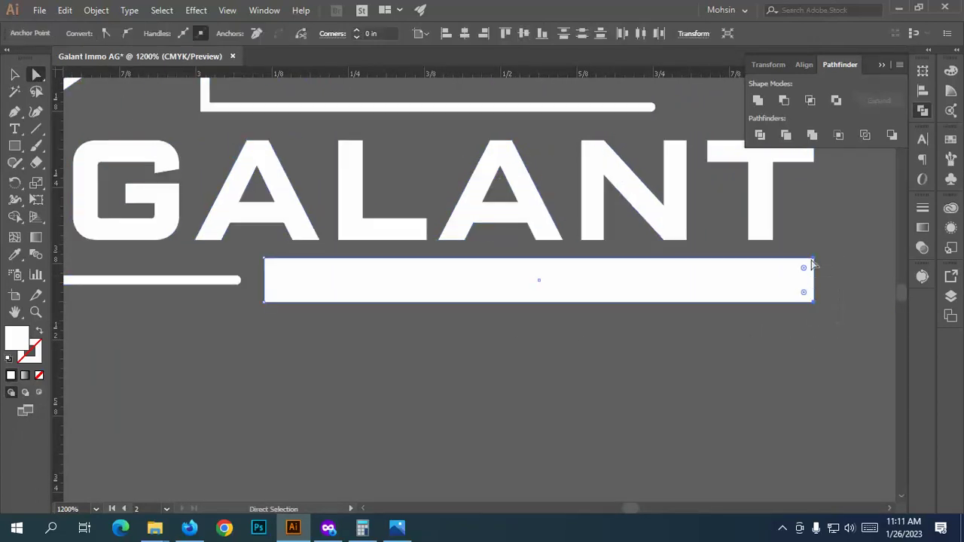
drag(814, 280, 607, 280)
click(506, 304)
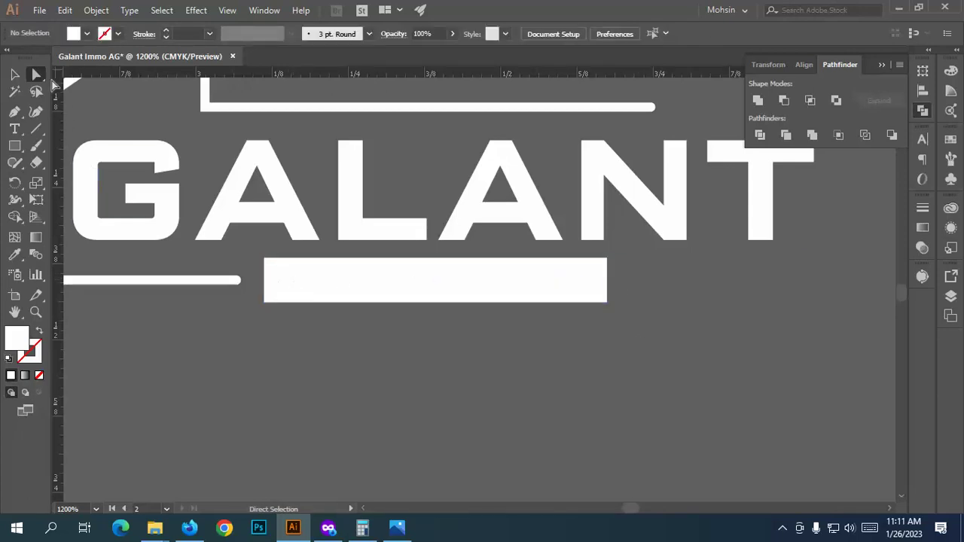
drag(598, 349, 257, 254)
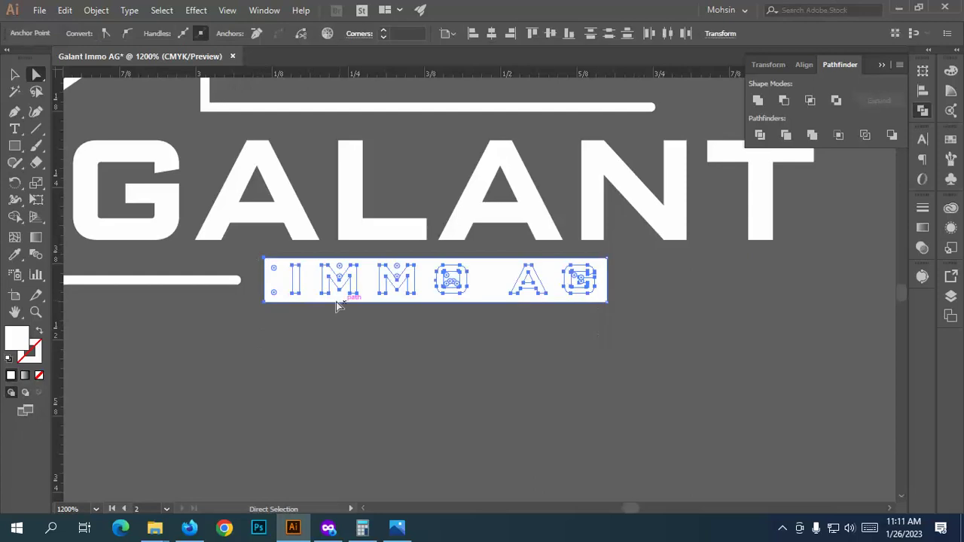
scroll(324, 297, up, 1)
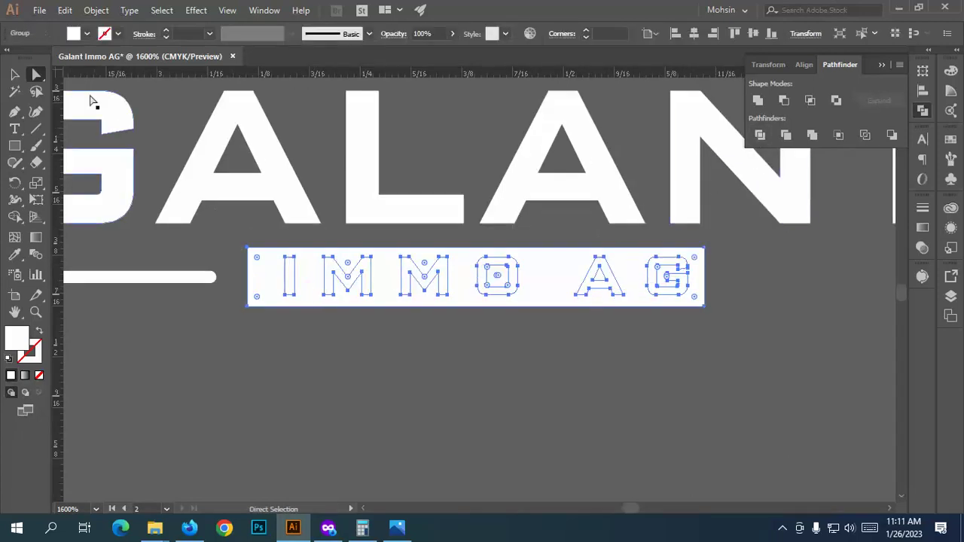
scroll(309, 313, up, 1)
click(294, 301)
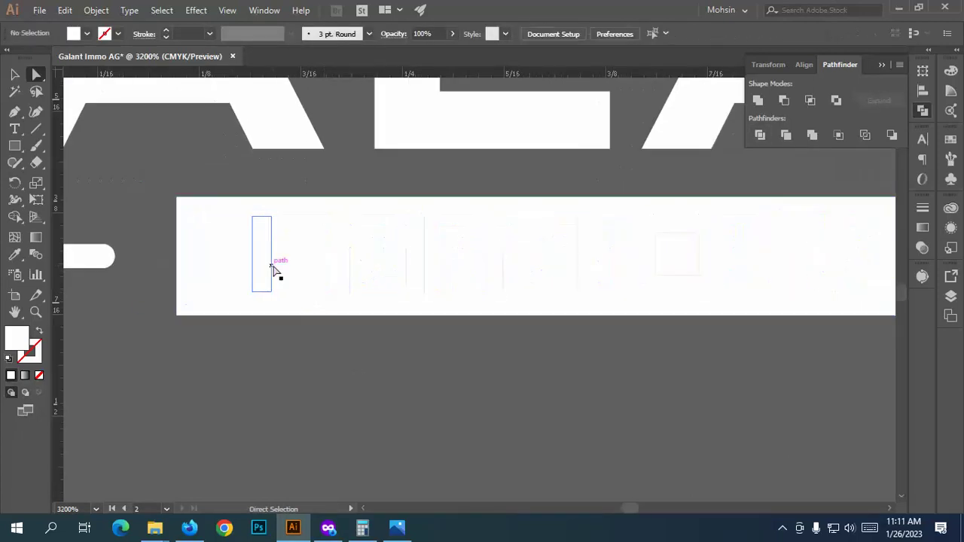
click(267, 264)
shift+click(348, 249)
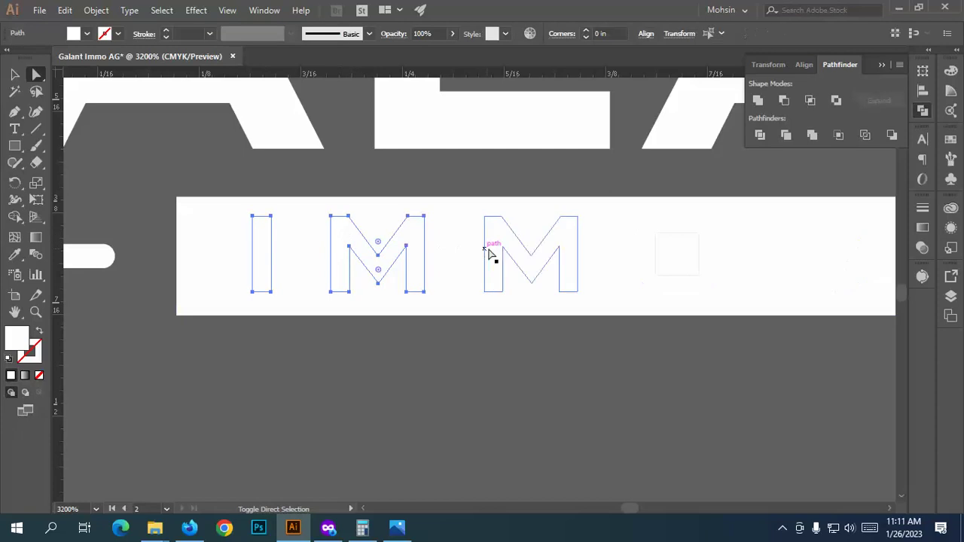
Step: Recolour the shortened tagline bar with the red sampled from the corner bracket of the square Galant Immo AG logo
alt+click(467, 299)
scroll(467, 299, down, 2)
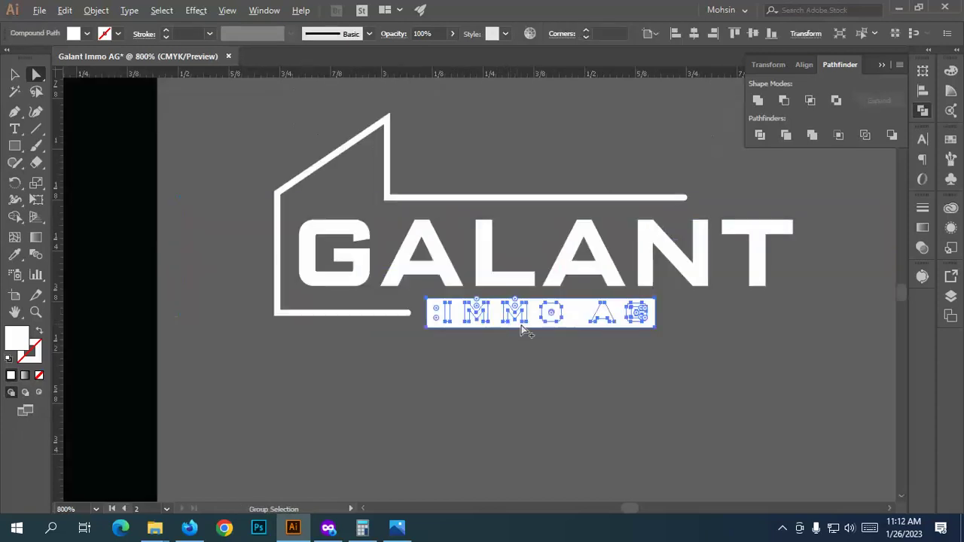
click(16, 255)
scroll(334, 339, down, 3)
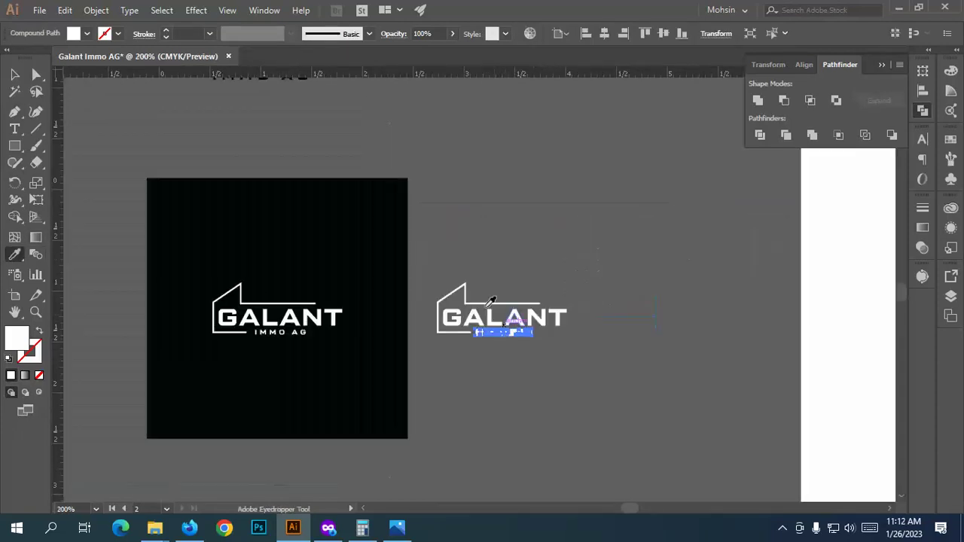
scroll(431, 247, up, 1)
scroll(430, 248, up, 3)
scroll(532, 214, up, 5)
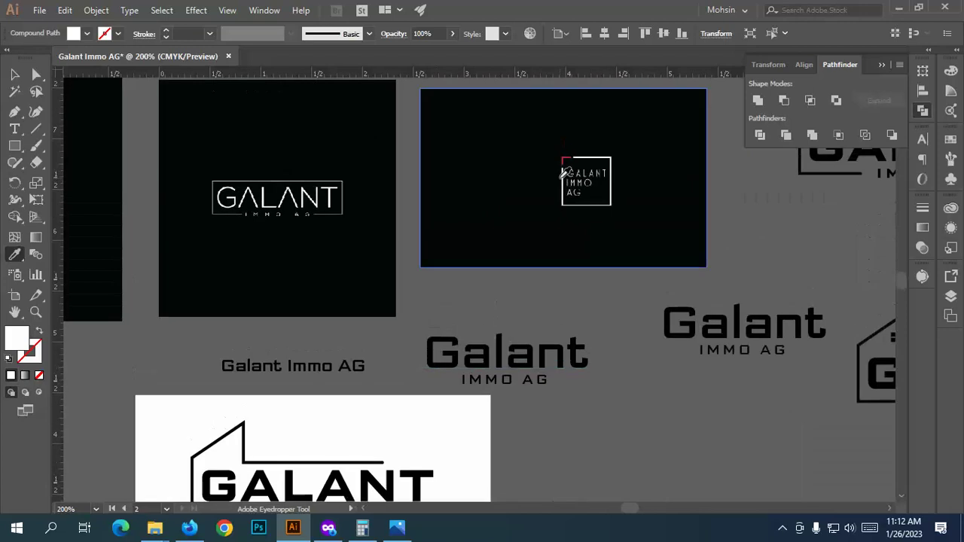
scroll(559, 152, up, 5)
click(560, 126)
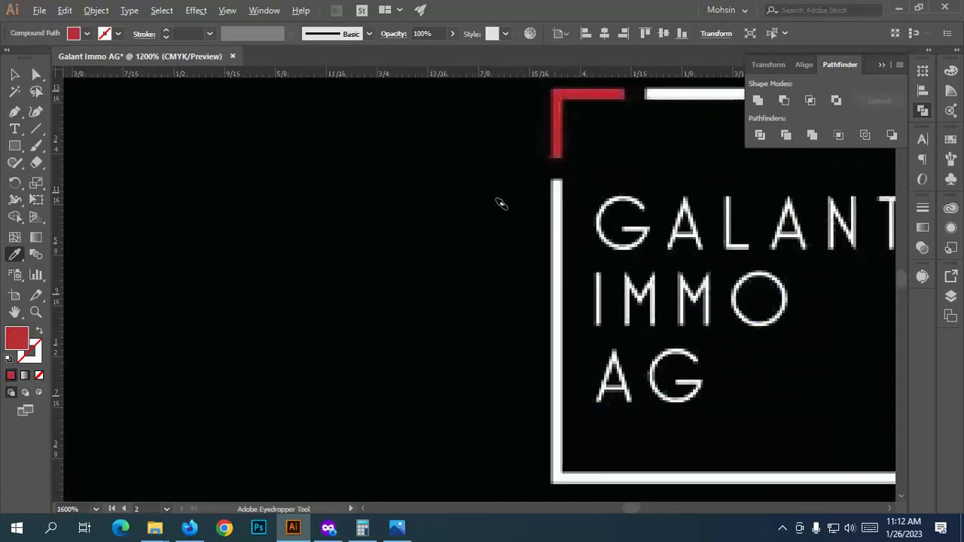
Step: Fill the white inner square of the O in IMMO with the red of the tagline bar
scroll(500, 204, down, 5)
scroll(531, 228, down, 3)
scroll(524, 422, down, 2)
scroll(528, 403, down, 3)
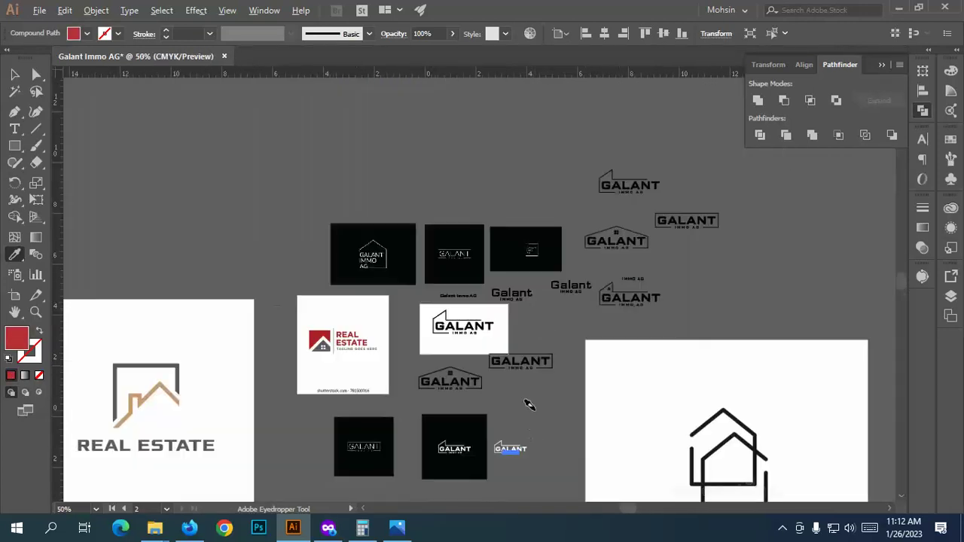
scroll(553, 389, down, 3)
scroll(551, 249, up, 5)
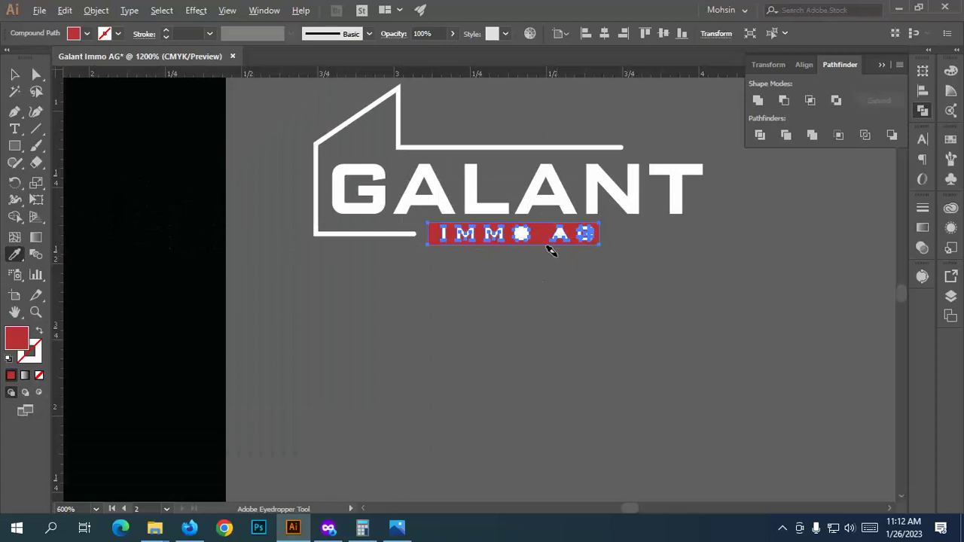
scroll(453, 196, up, 1)
ctrl+click(478, 204)
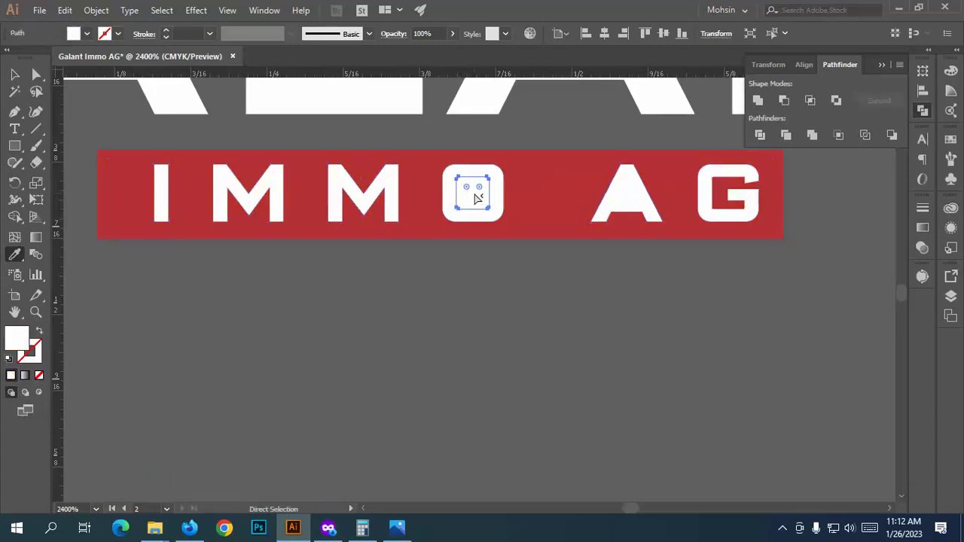
click(15, 74)
click(517, 357)
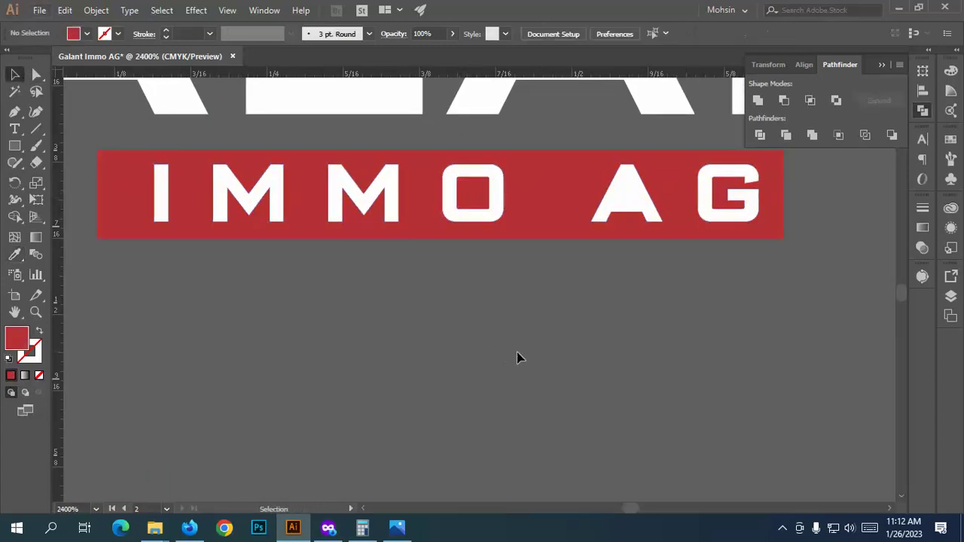
Step: Fill the white inner triangle of the A in AG with the red of the tagline bar
scroll(645, 333, down, 2)
scroll(656, 302, up, 2)
scroll(489, 208, up, 2)
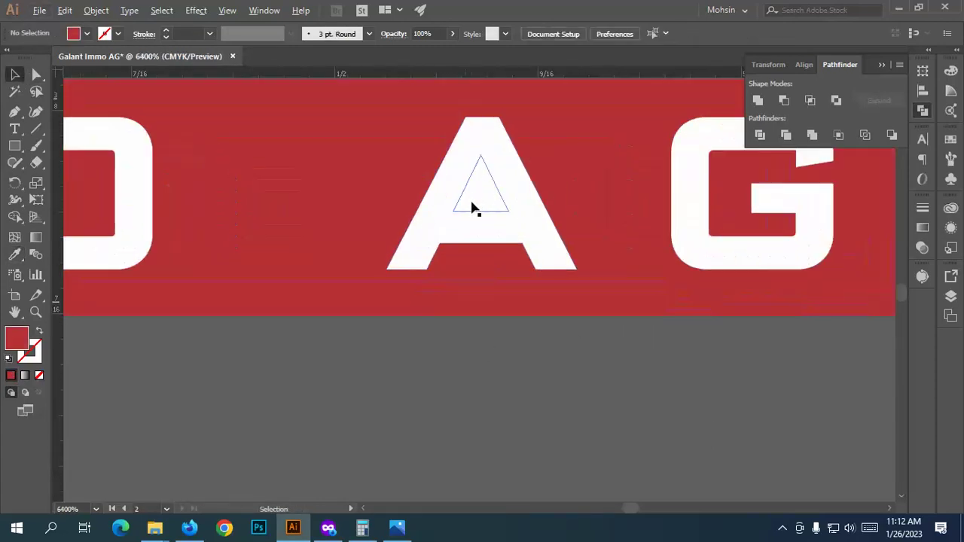
click(36, 75)
click(479, 209)
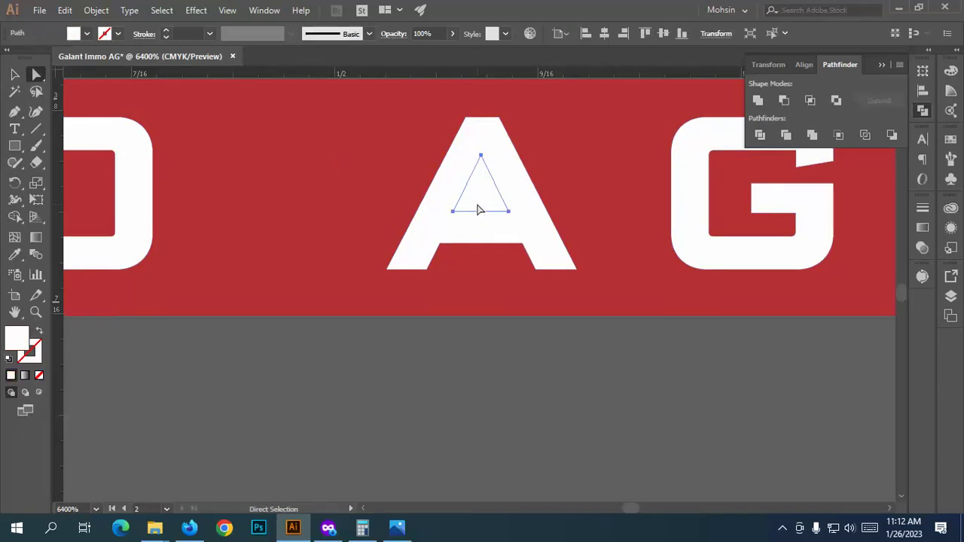
key(i)
click(199, 215)
scroll(592, 269, down, 5)
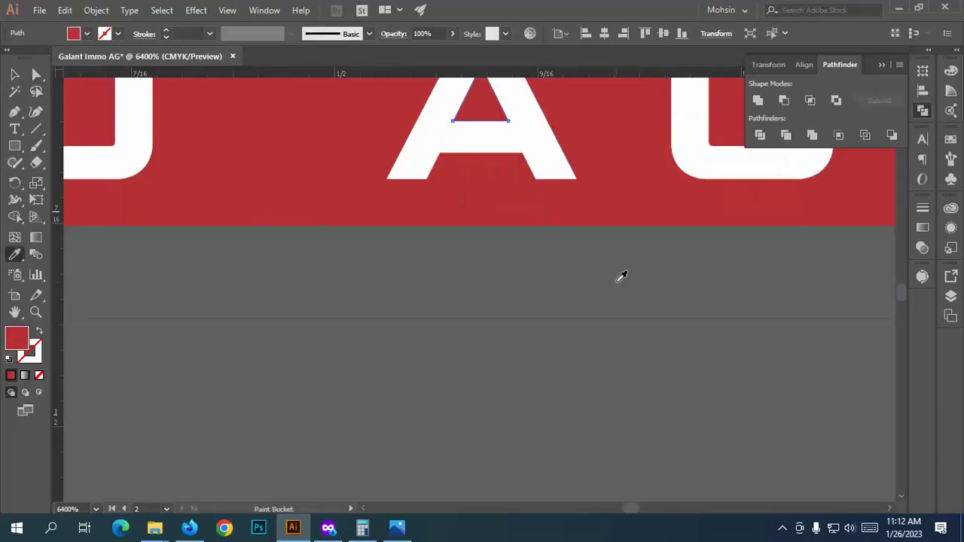
scroll(354, 199, down, 1)
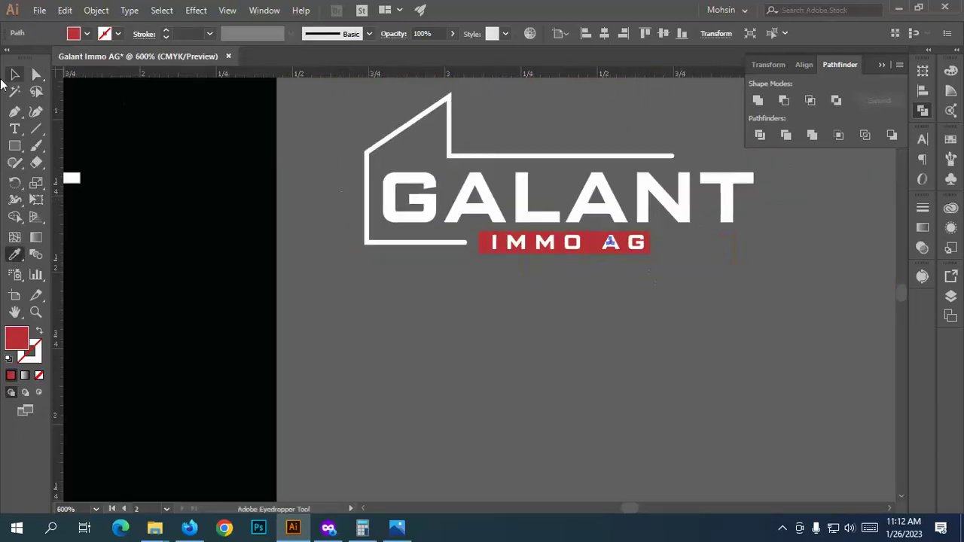
Step: Group all parts of the logo with the red tagline bar
key(v)
click(731, 290)
scroll(745, 290, down, 2)
drag(821, 316, 553, 172)
click(685, 379)
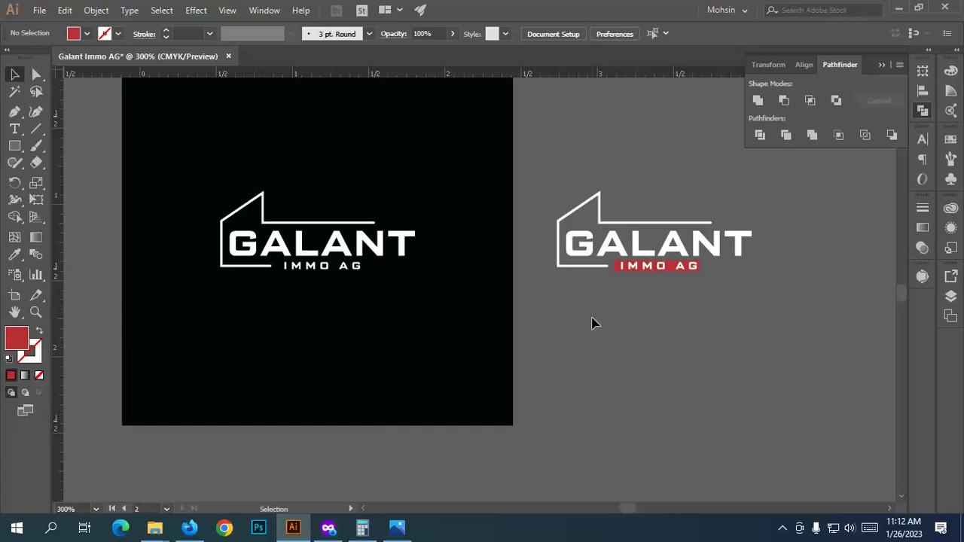
Step: Move the plain white logo off the black square and centre the logo with the red tagline bar on it
scroll(433, 296, down, 2)
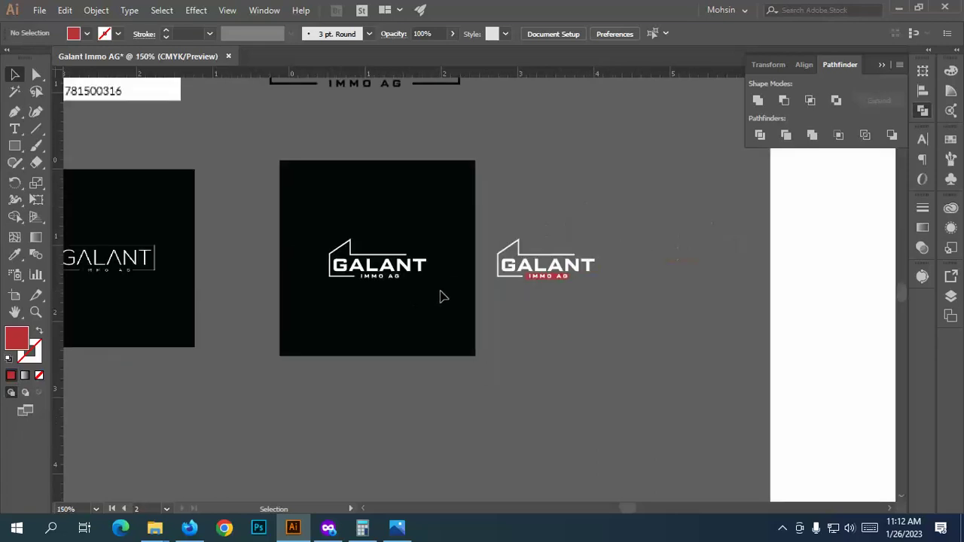
drag(388, 271, 692, 271)
click(539, 231)
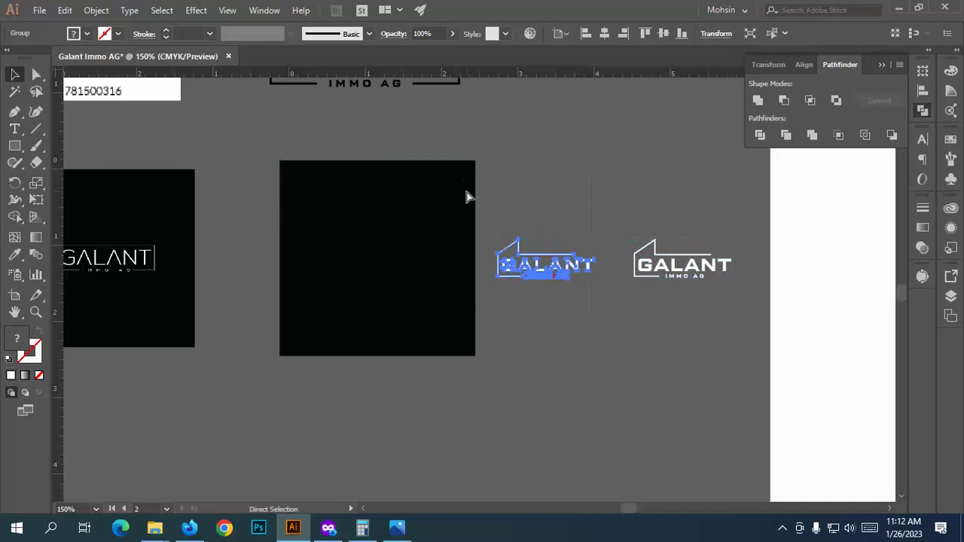
key(v)
drag(485, 224, 603, 282)
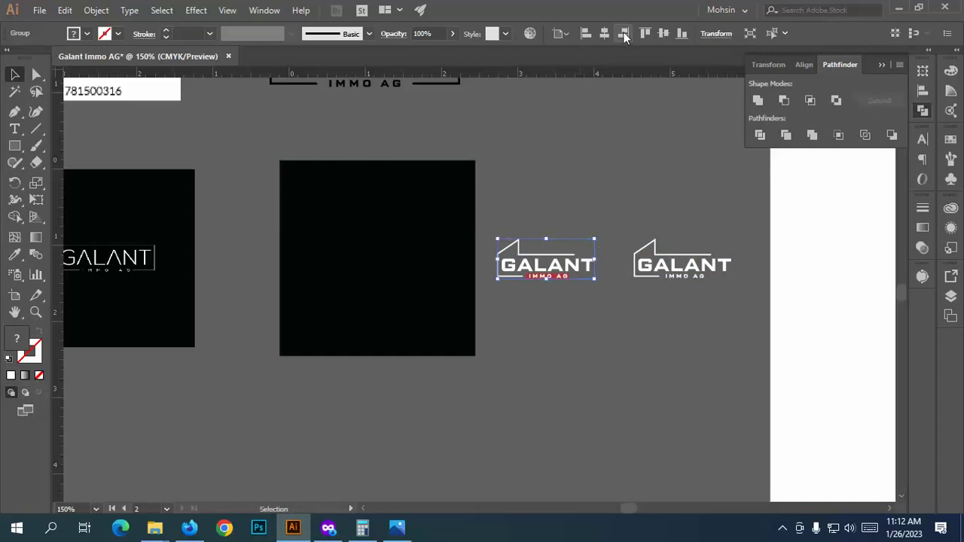
click(623, 33)
click(509, 304)
Step: Nudge the logo with the red tagline bar slightly upward on the black square
scroll(423, 279, up, 3)
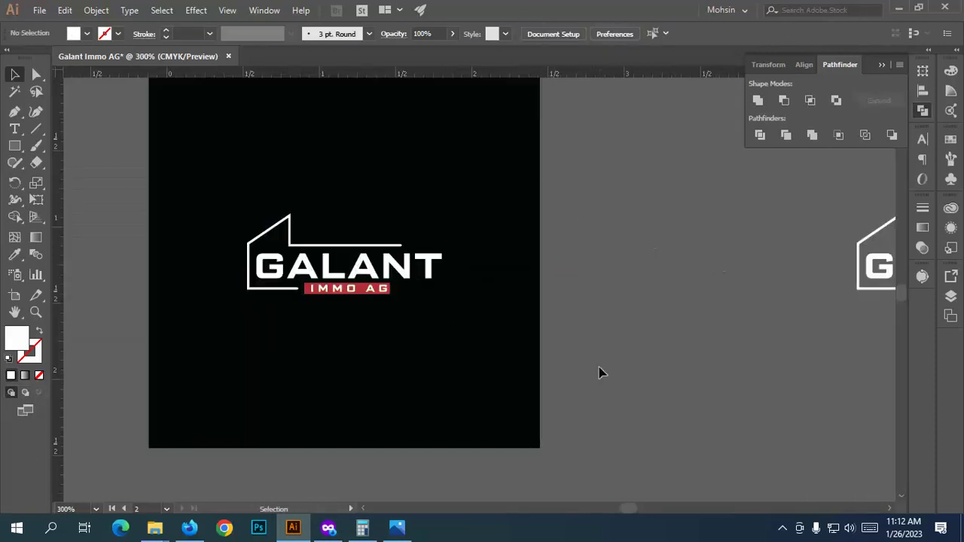
scroll(322, 315, up, 4)
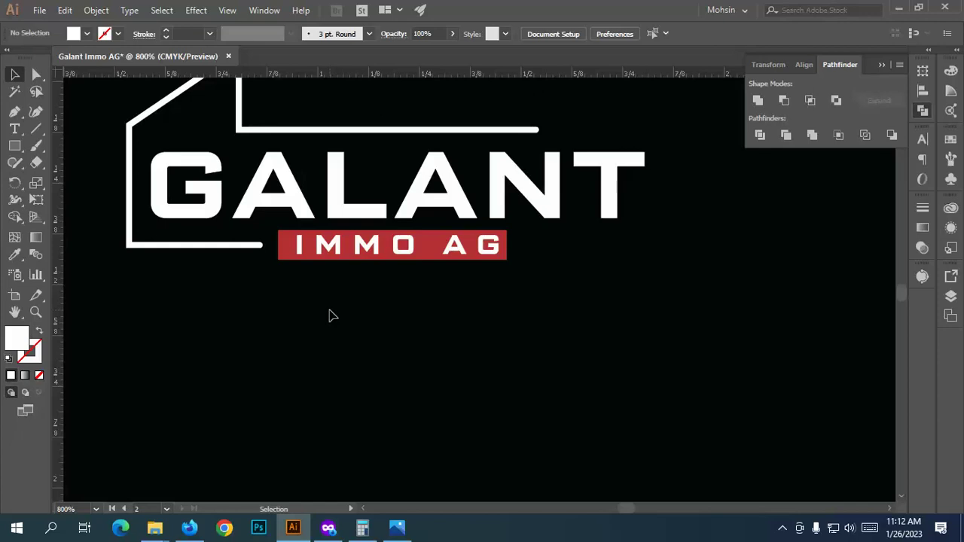
scroll(329, 315, down, 4)
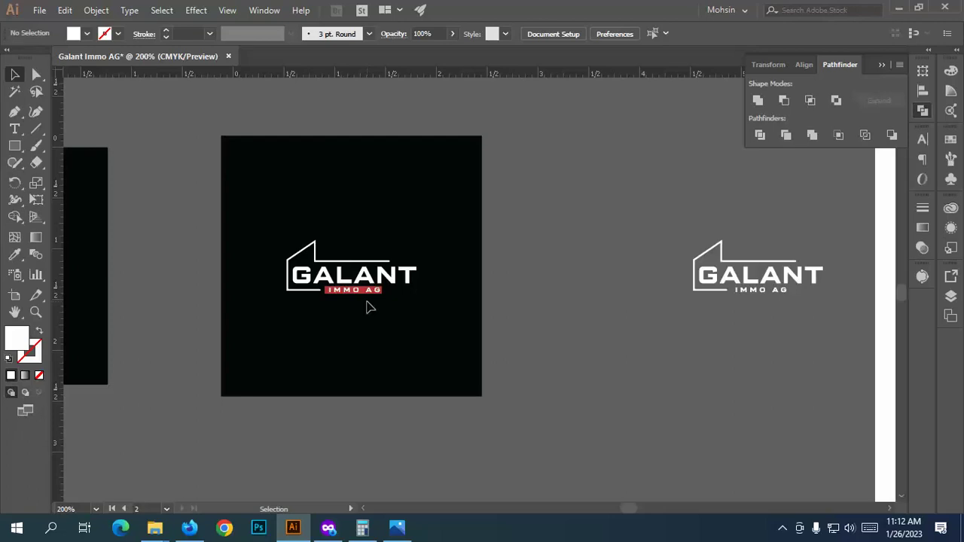
scroll(564, 331, up, 2)
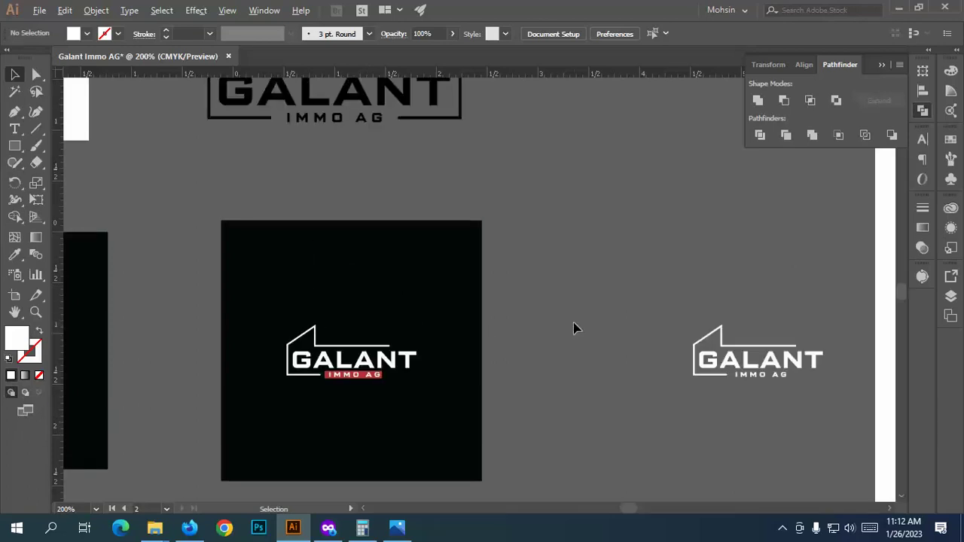
scroll(572, 329, down, 2)
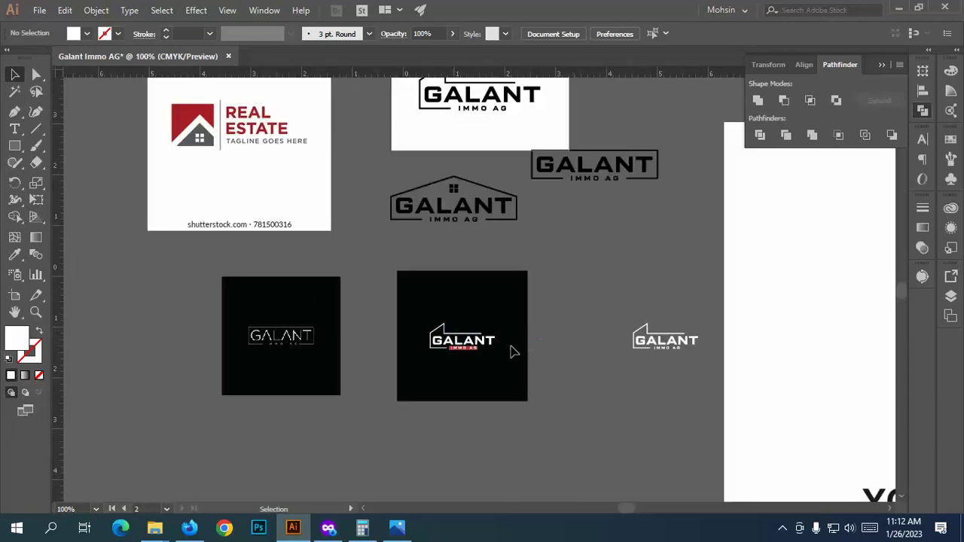
scroll(515, 356, up, 2)
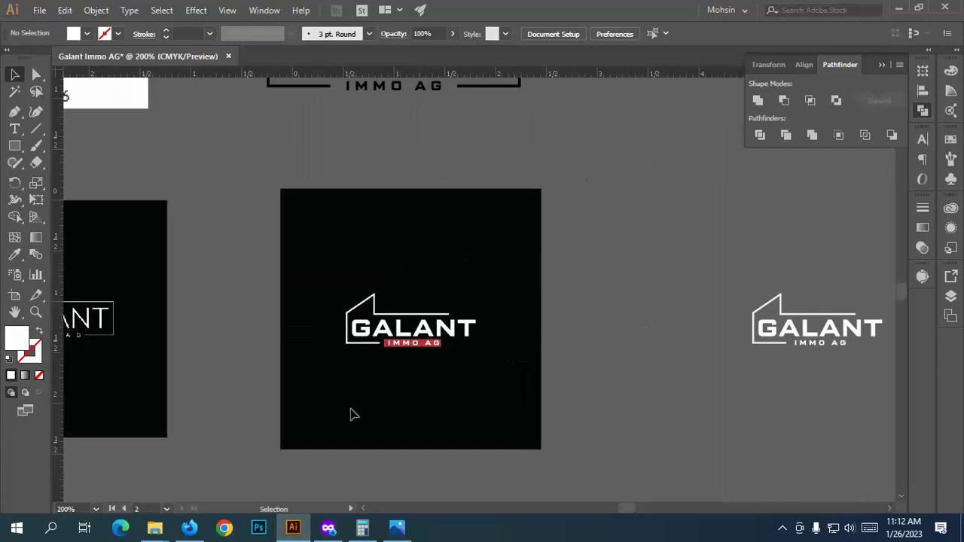
click(347, 296)
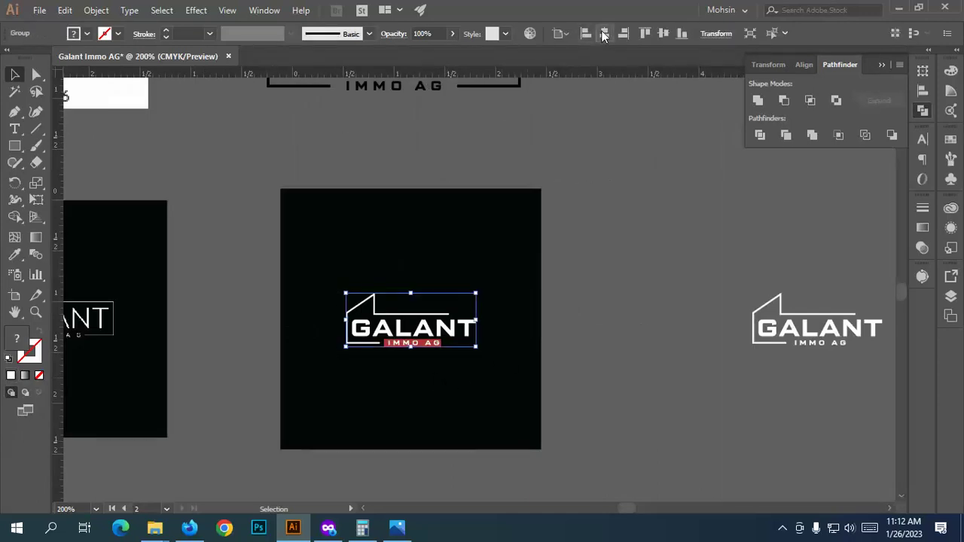
key(Up)
key(Up)
key(Up)
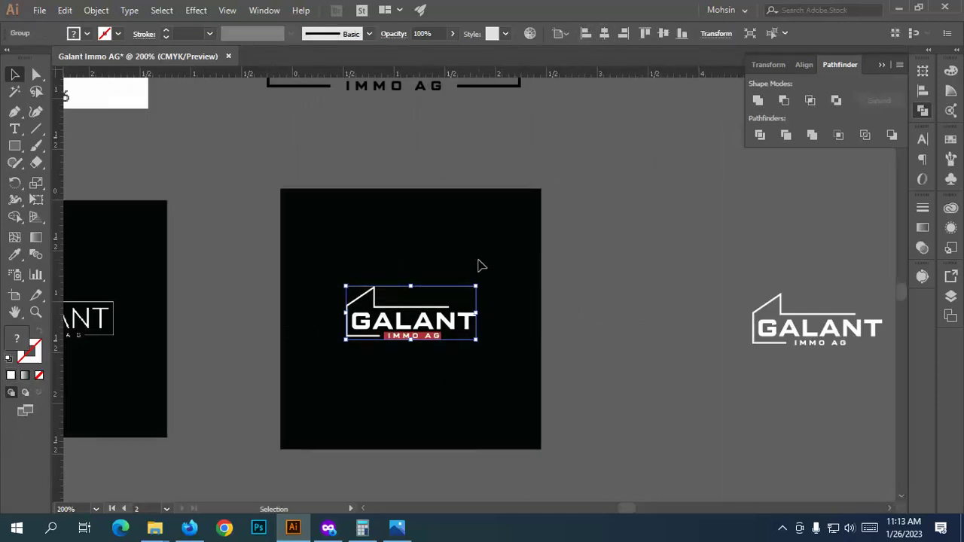
key(Down)
click(507, 327)
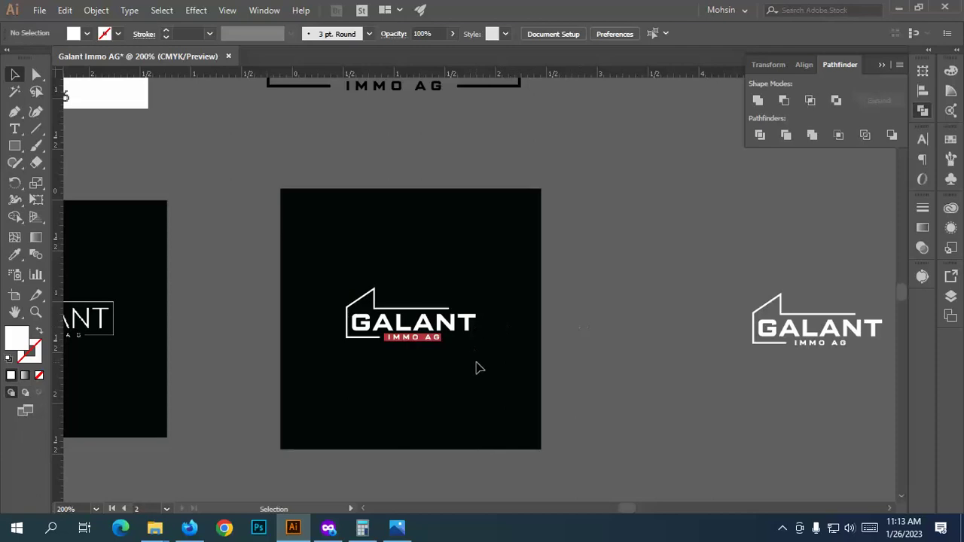
Step: Switch to Firefox with the Google image results for real estate logo line art
scroll(511, 338, down, 2)
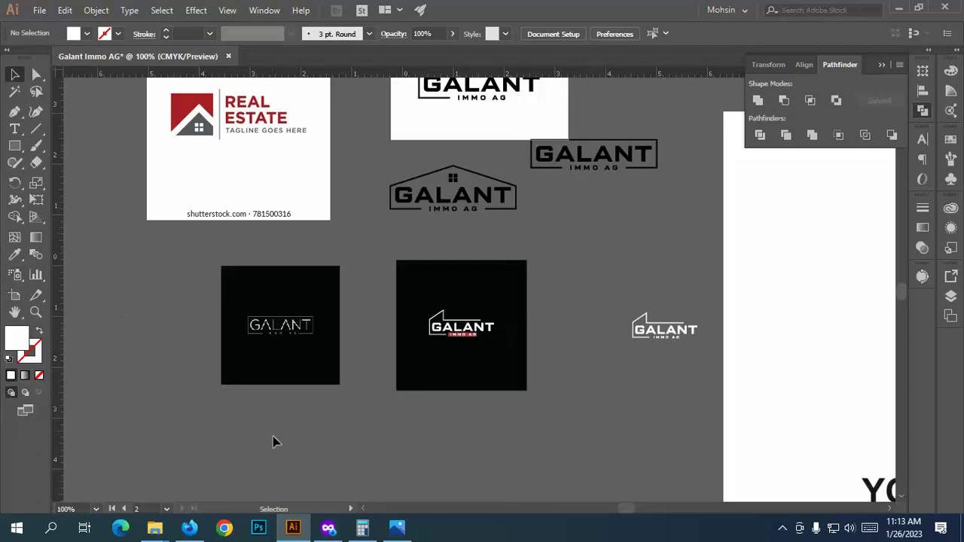
click(189, 527)
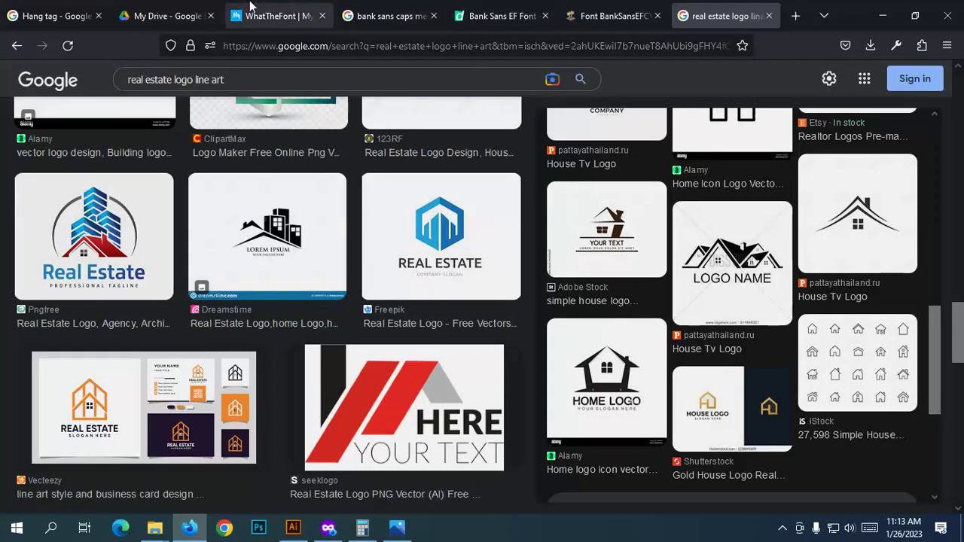
Step: Switch to the private browsing window and open the entries of the Galant Immo AG Logo Design contest on Freelancer
click(154, 16)
click(268, 16)
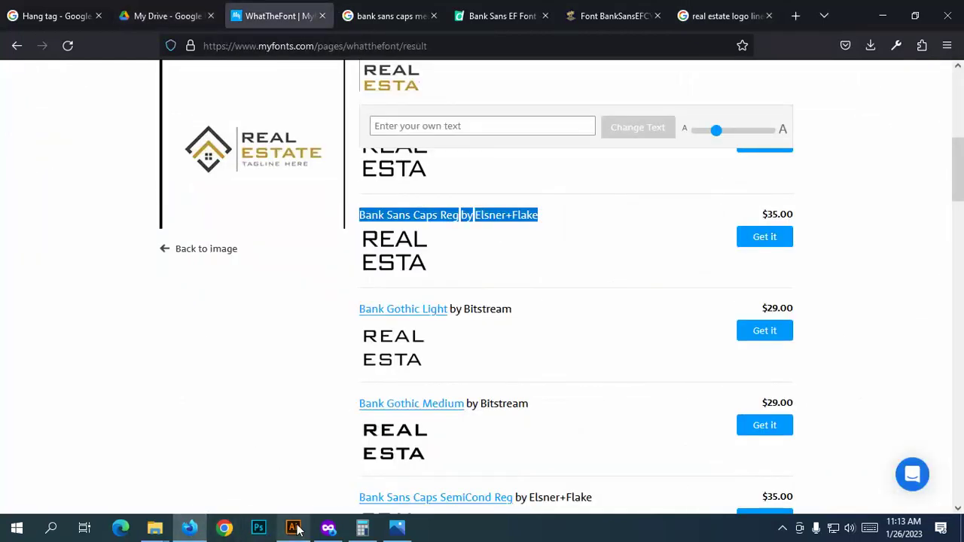
click(328, 528)
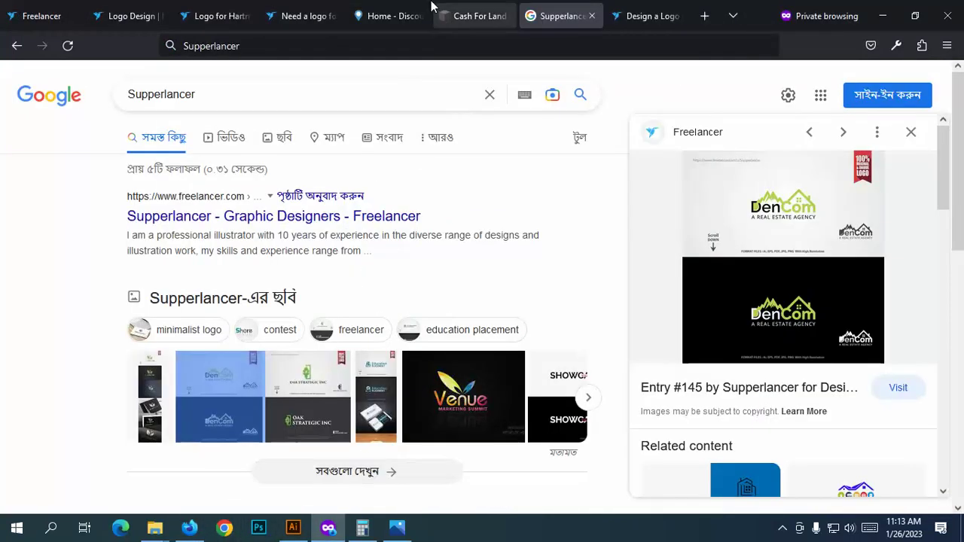
click(301, 16)
scroll(324, 215, up, 10)
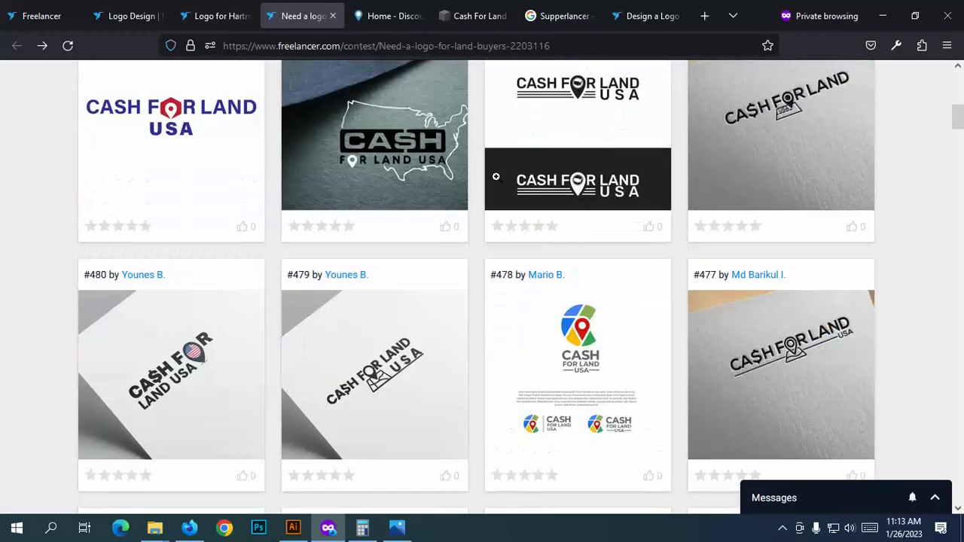
click(209, 21)
click(124, 16)
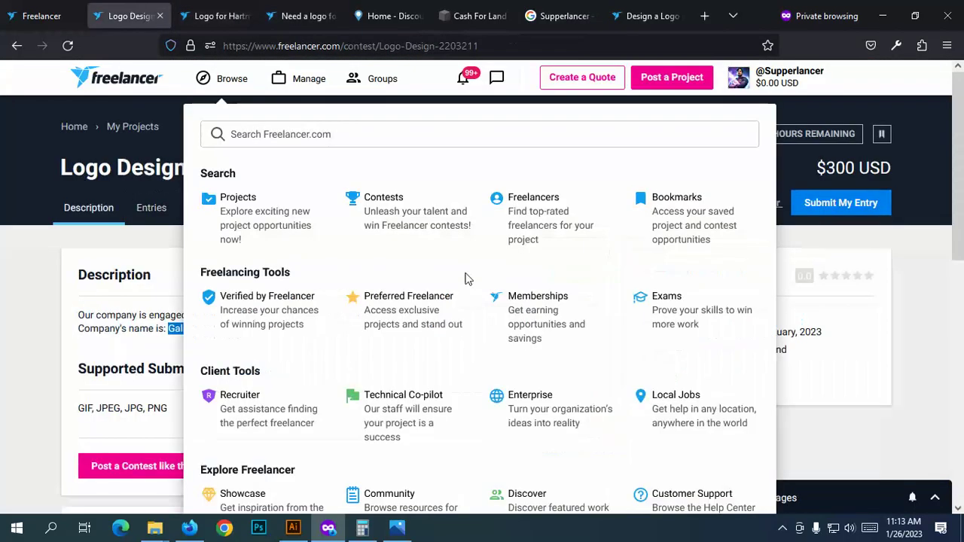
click(154, 210)
Step: Examine the competing Galant Immo AG contest entries, including the top-rated ones, for logo ideas and presentation
scroll(436, 354, down, 10)
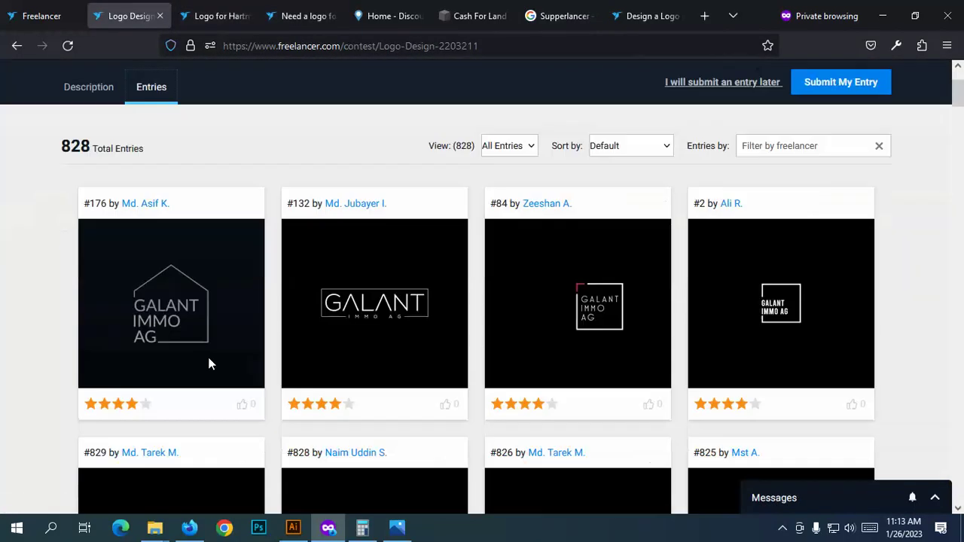
scroll(673, 316, down, 6)
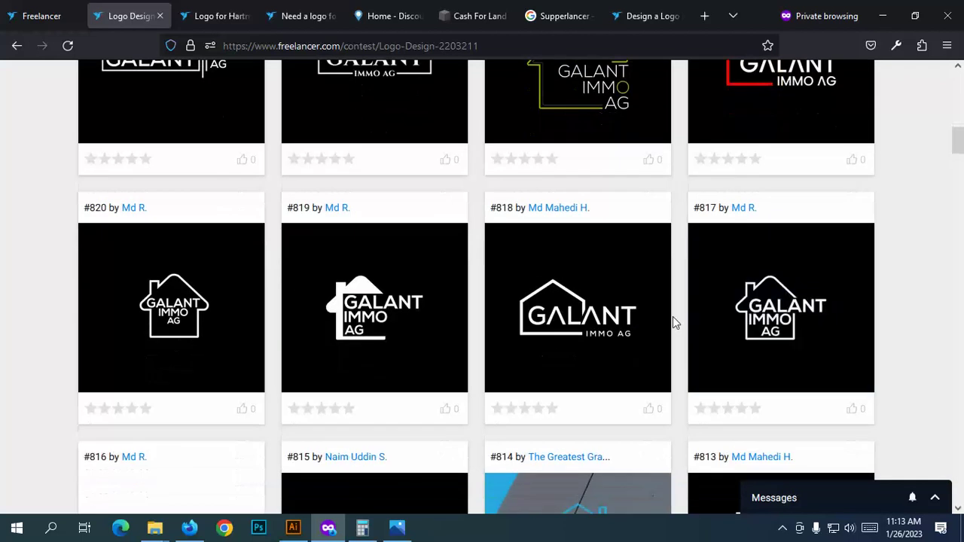
scroll(603, 198, down, 2)
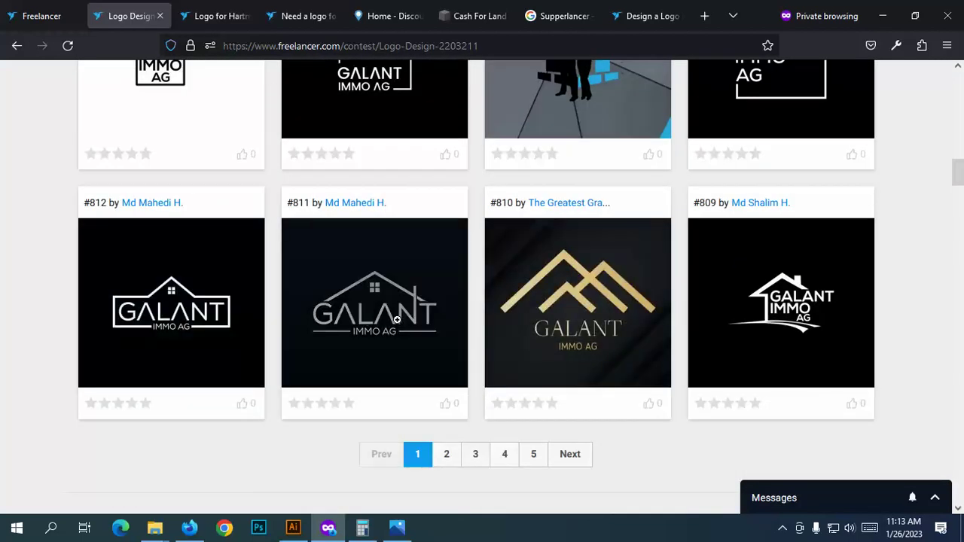
scroll(340, 342, down, 2)
scroll(407, 342, up, 3)
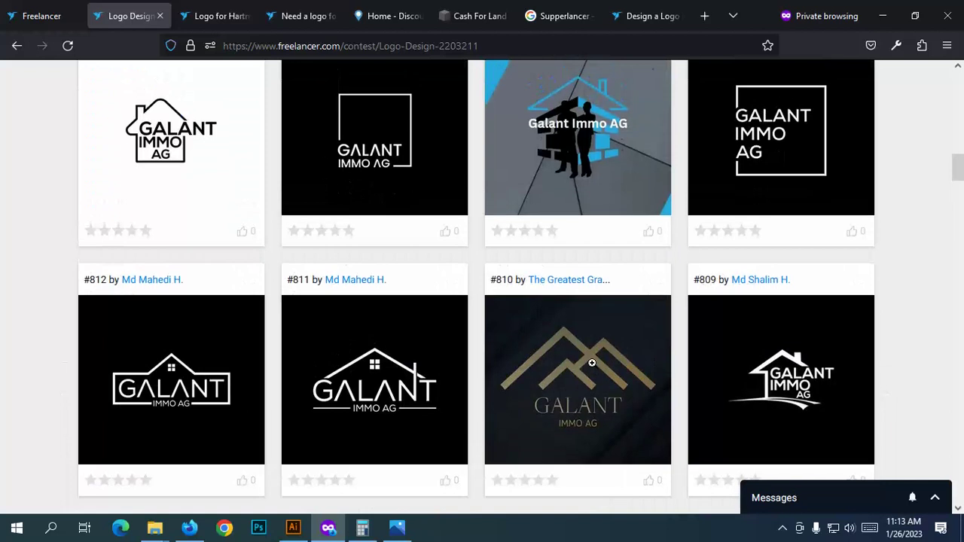
scroll(589, 373, up, 6)
scroll(429, 342, up, 7)
scroll(432, 342, down, 10)
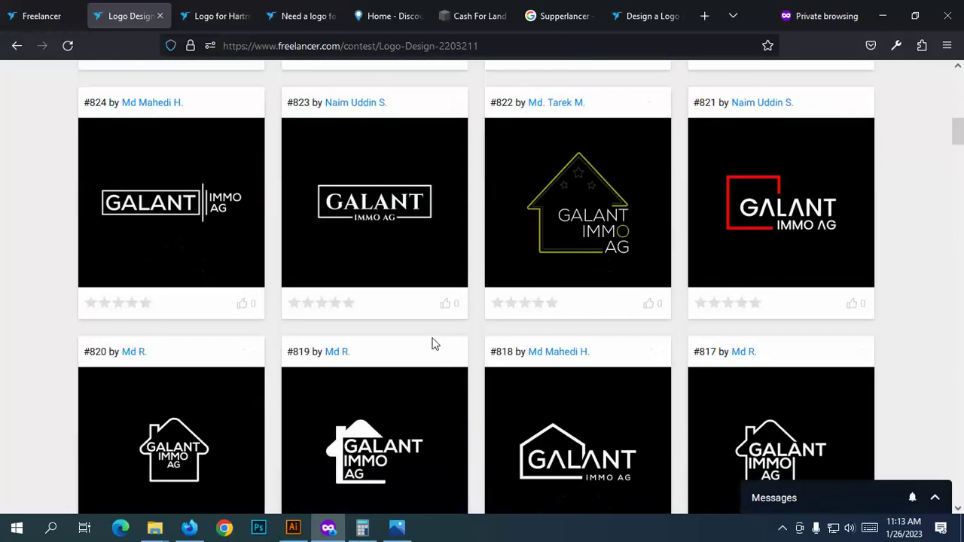
scroll(434, 335, down, 4)
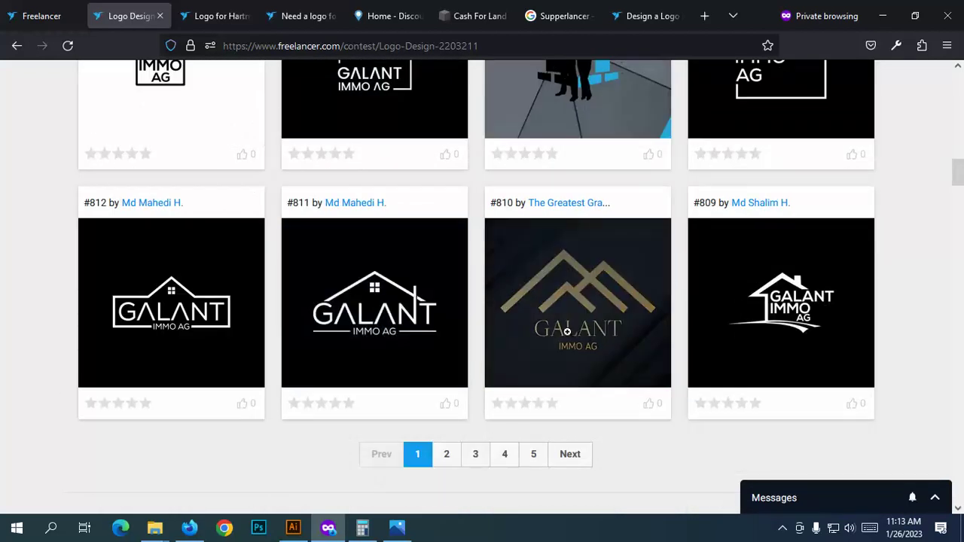
scroll(555, 340, up, 8)
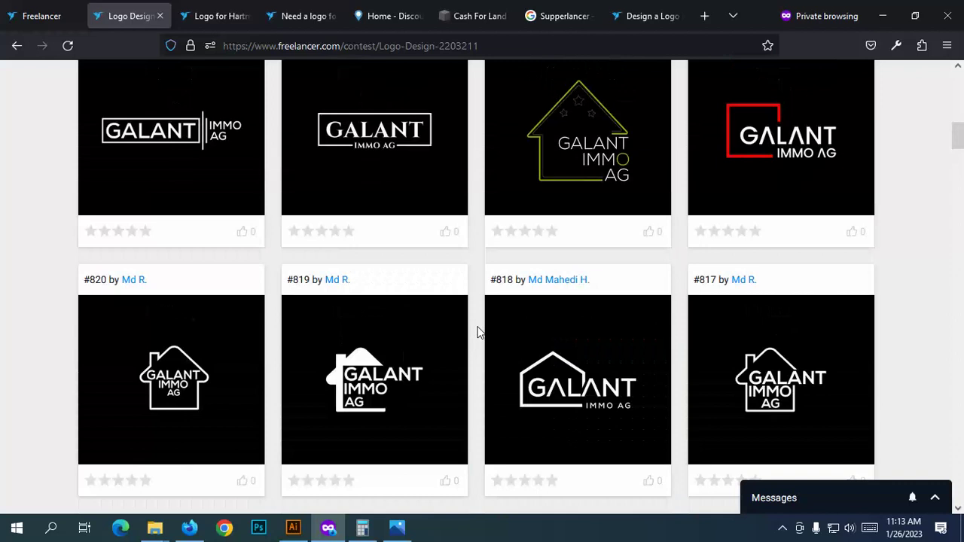
scroll(477, 332, up, 4)
scroll(595, 367, down, 5)
scroll(577, 370, up, 6)
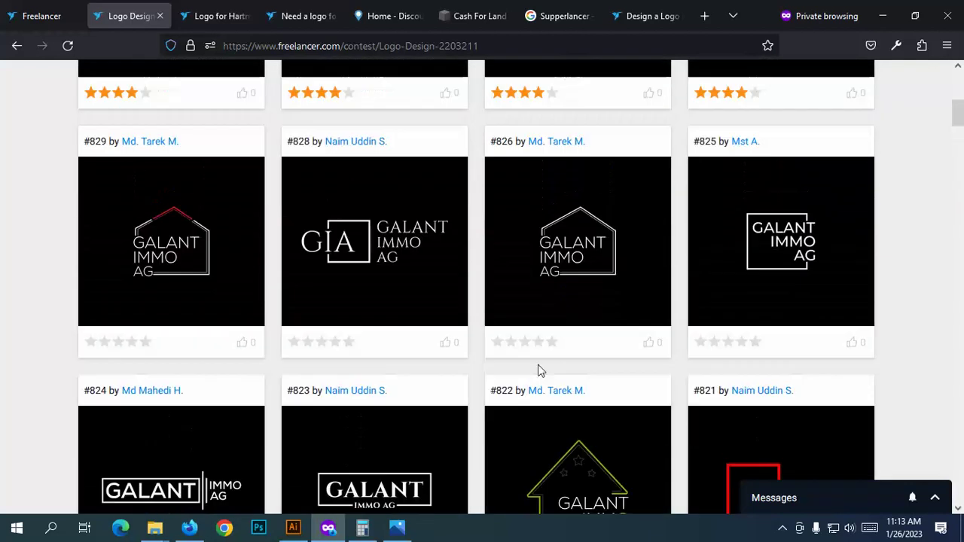
scroll(75, 375, up, 2)
scroll(103, 243, down, 1)
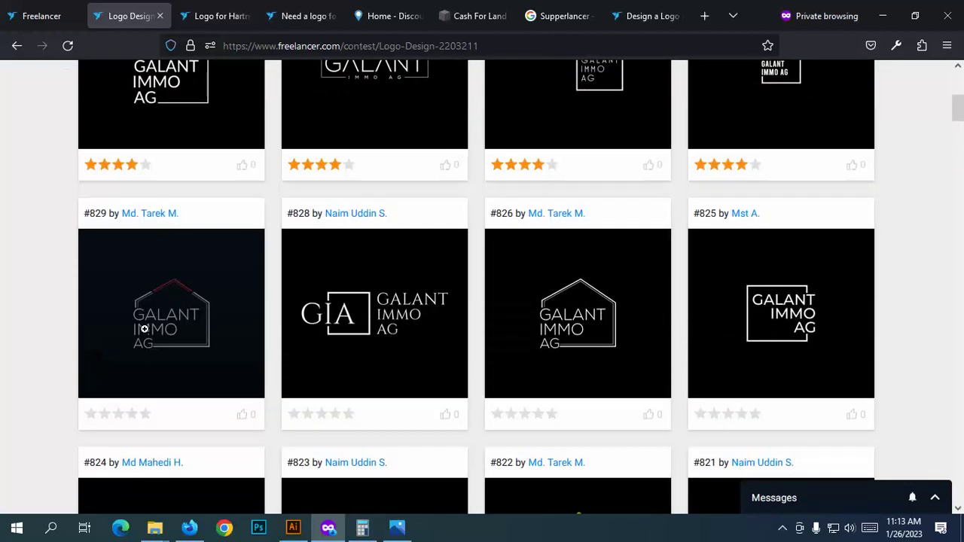
scroll(595, 312, up, 3)
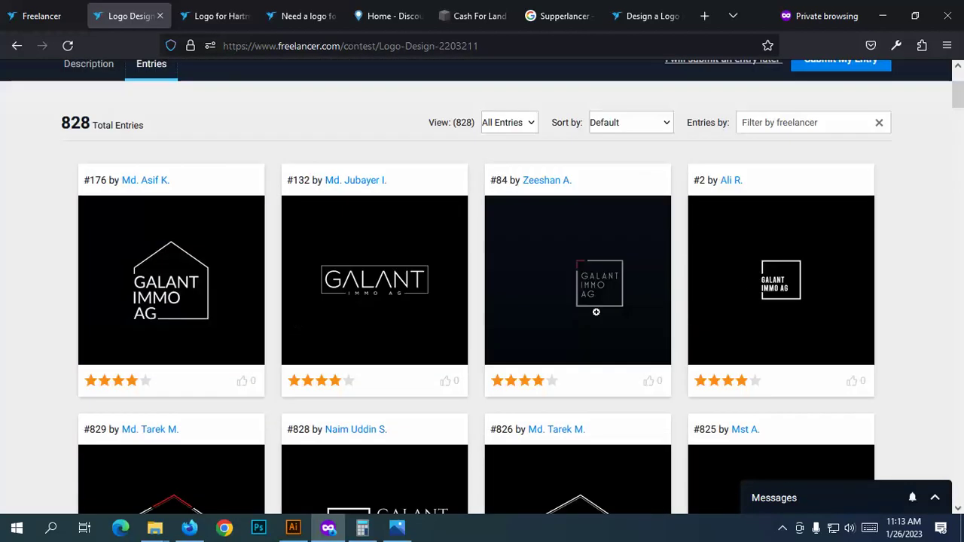
scroll(372, 399, up, 3)
Step: Switch to Illustrator and start a JPEG web export of the black-square logo artboard at 3000 × 3000 px
click(293, 527)
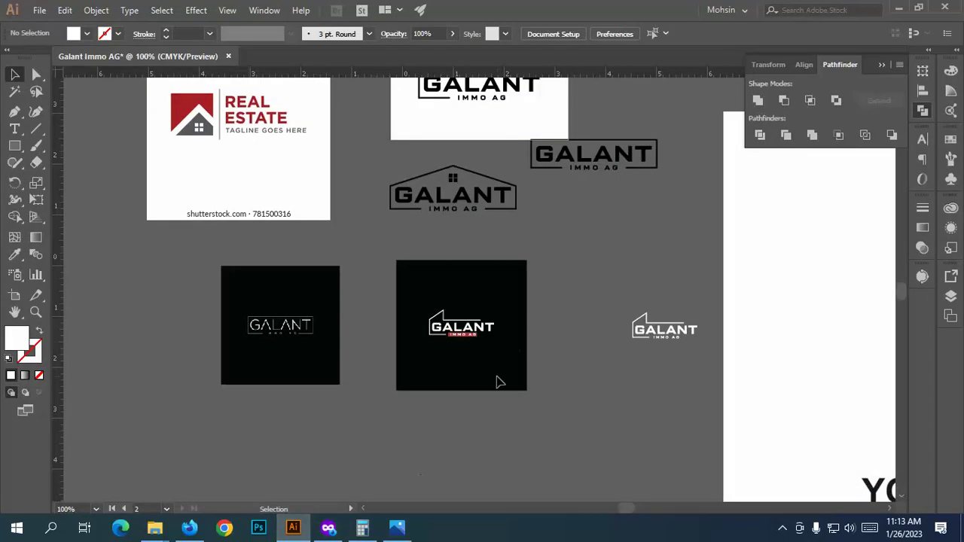
key(ctrl+alt+shift+s)
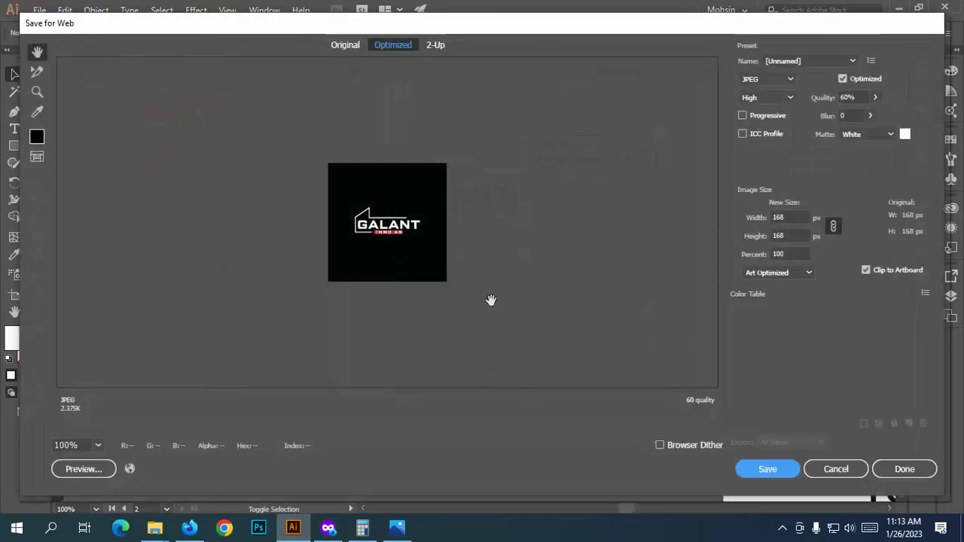
click(783, 217)
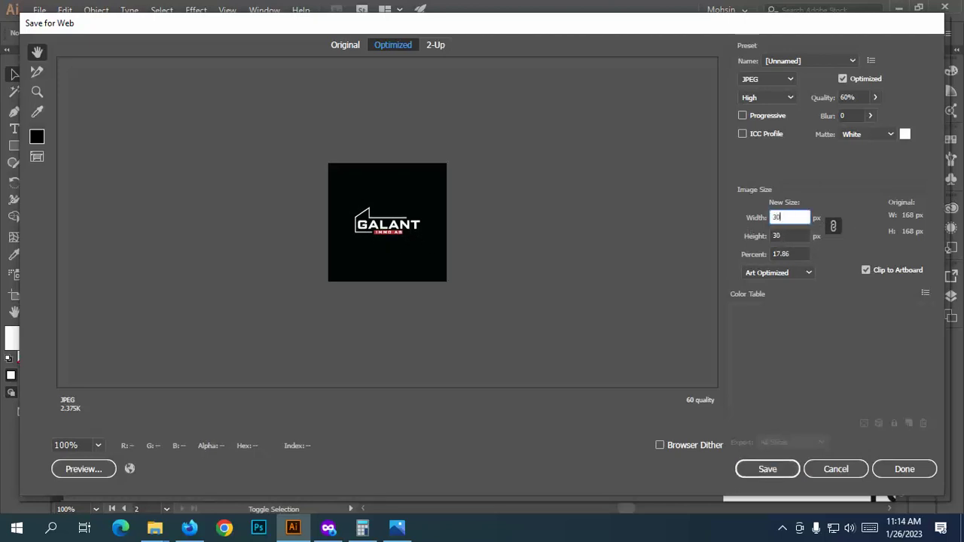
click(834, 226)
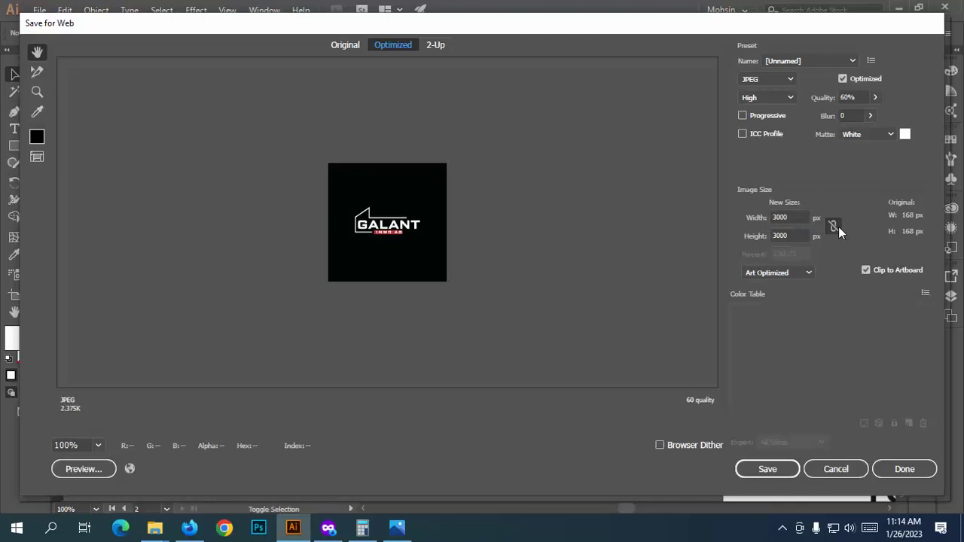
click(768, 469)
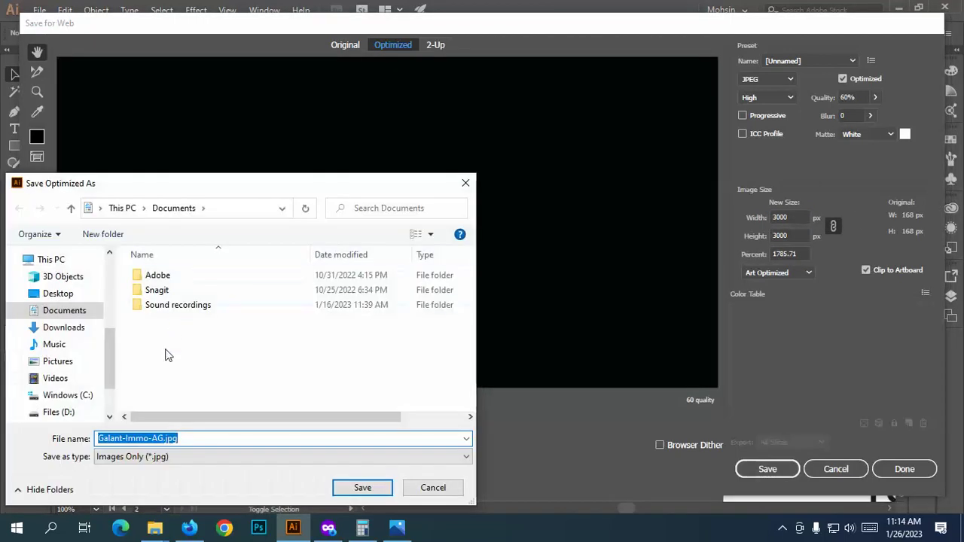
Step: Save the exported image as Galant-Immo-AG.jpg in the Class 09 folder under SEIP GD, Batch 9
scroll(58, 313, up, 2)
click(60, 321)
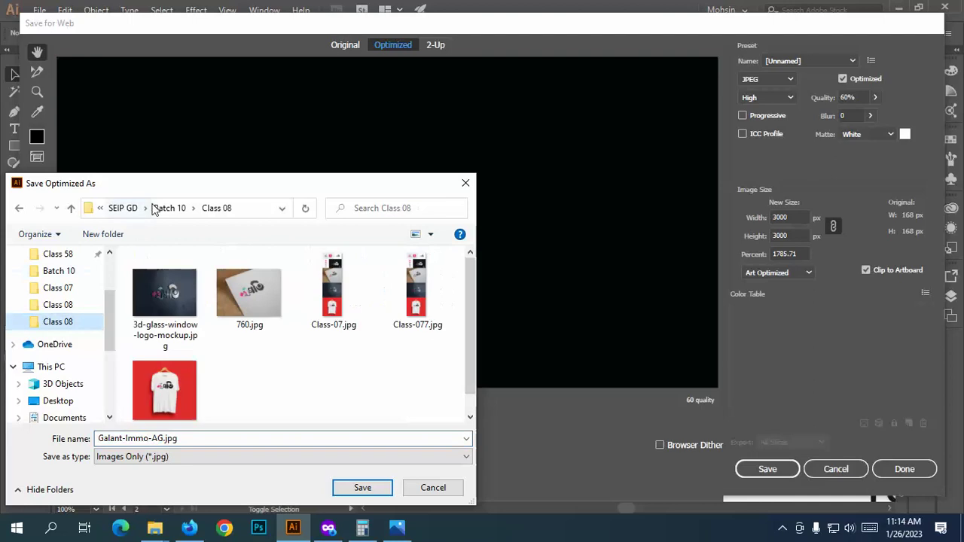
click(167, 208)
click(123, 208)
scroll(187, 375, down, 1)
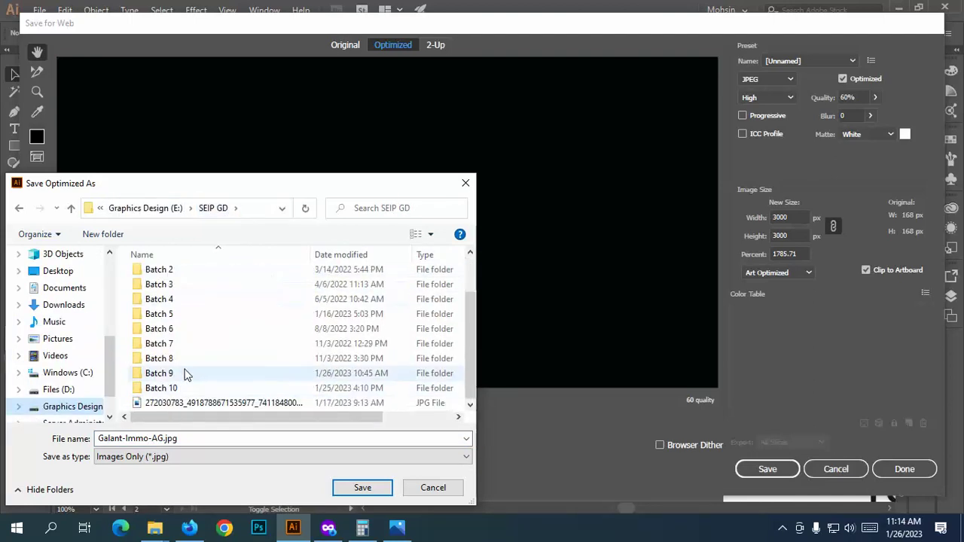
double_click(186, 374)
scroll(188, 333, right, 3)
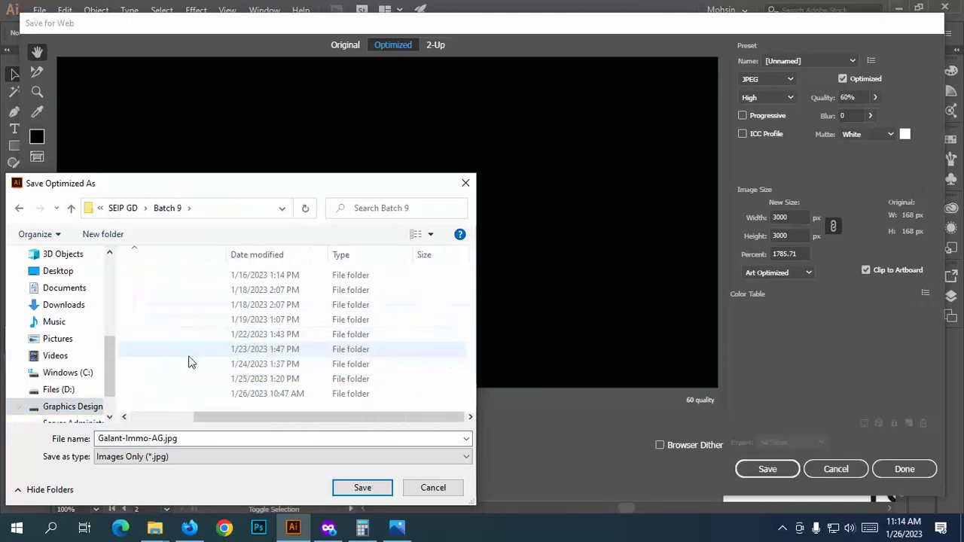
scroll(190, 362, left, 3)
double_click(178, 394)
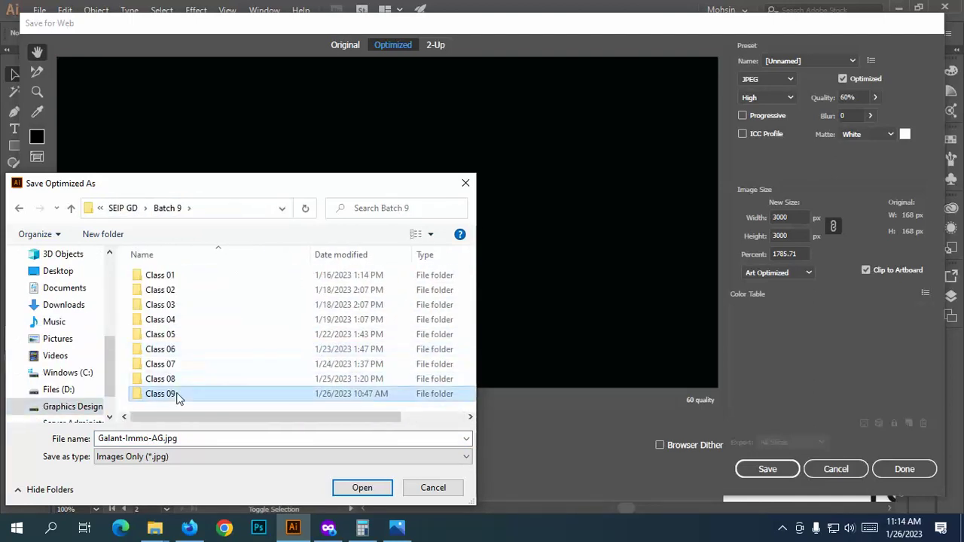
click(166, 437)
click(163, 438)
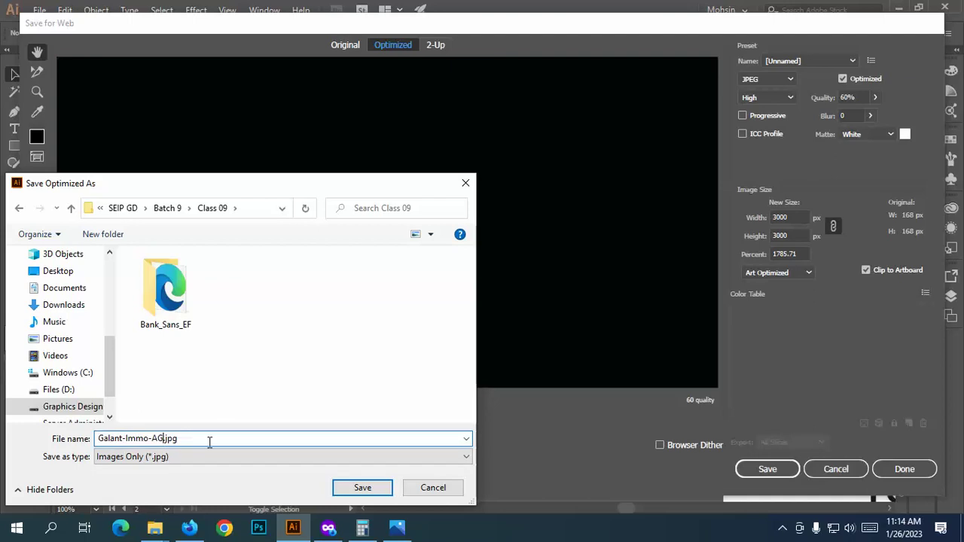
click(362, 486)
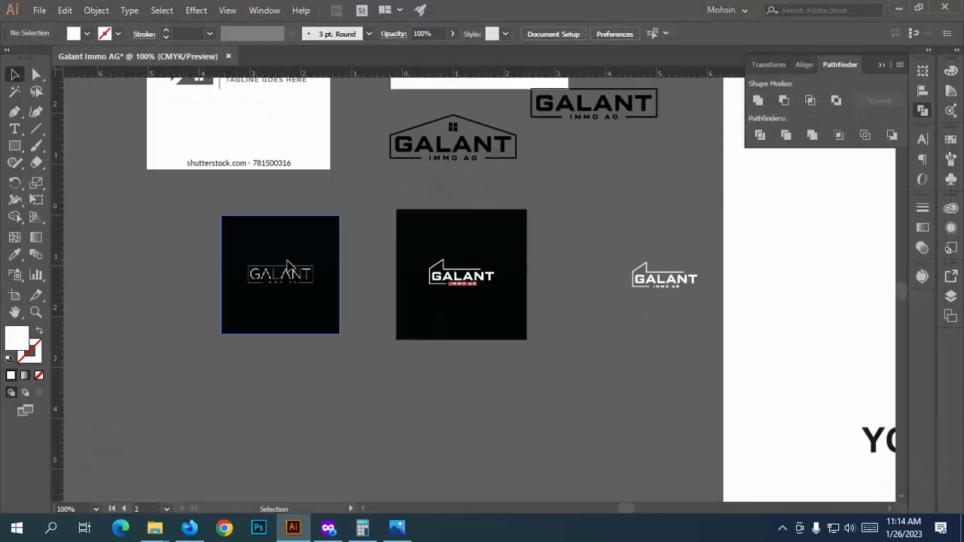
Step: Duplicate the artboard with the black square and red tagline logo to the far side of the sample GALANT square
click(14, 295)
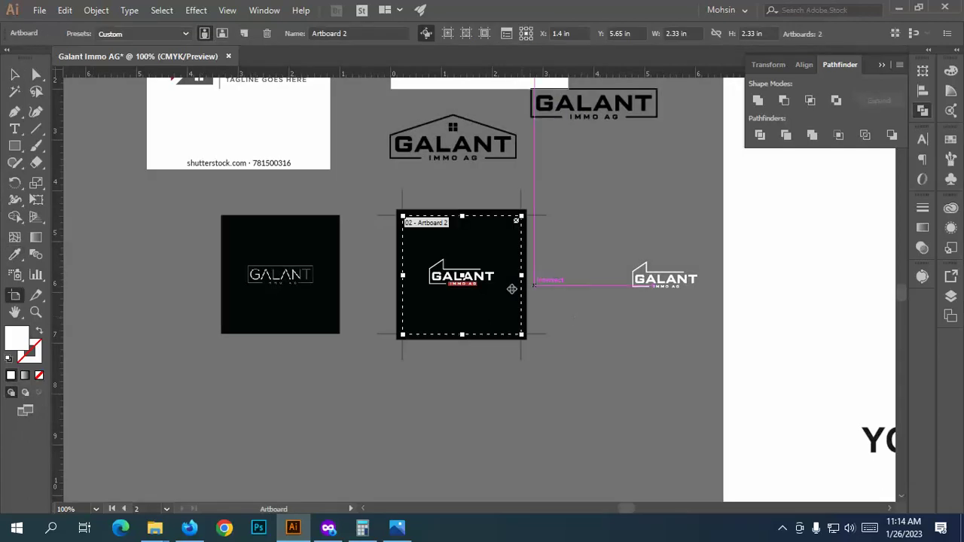
drag(511, 289, 211, 272)
key(ctrl+z)
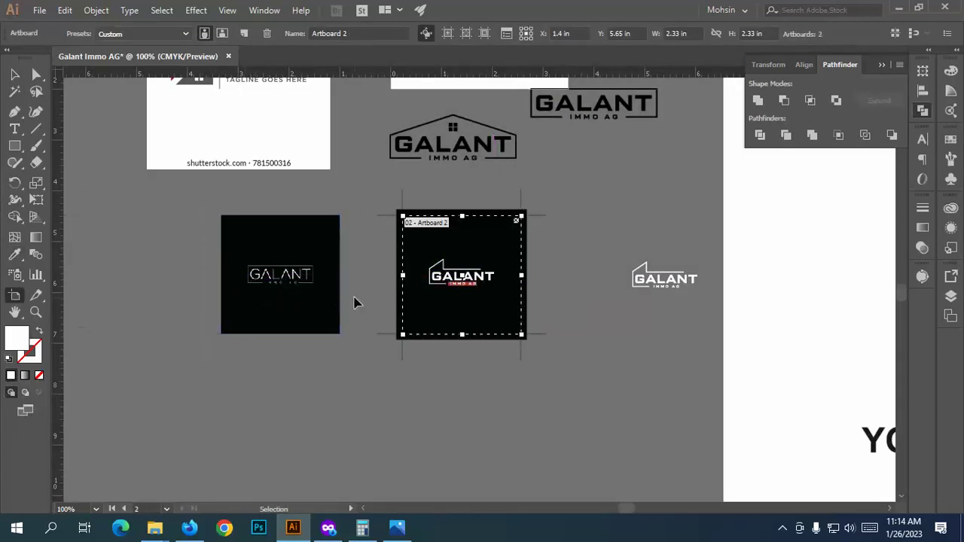
drag(471, 321, 171, 321)
key(v)
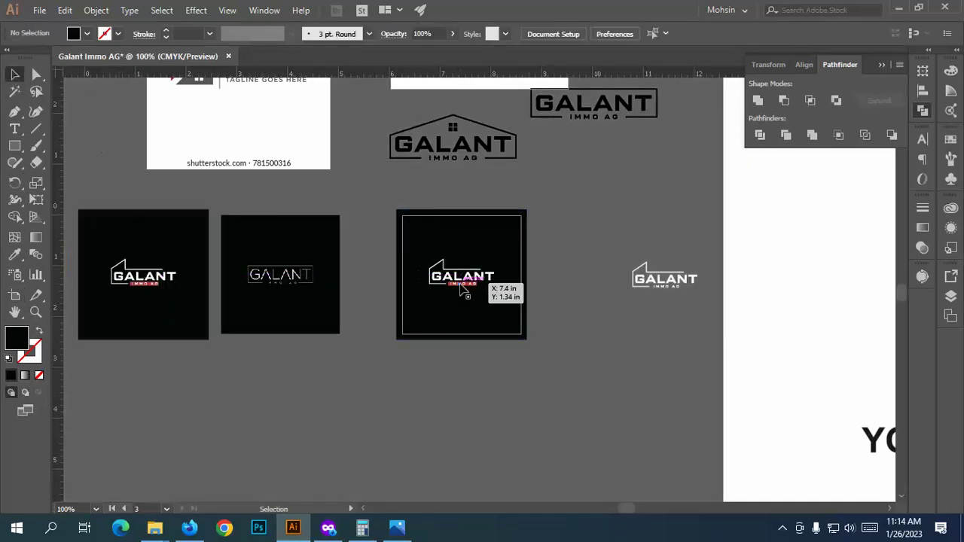
Step: Align the plain white logo to the horizontal centre of the red tagline logo on the original black square
click(463, 278)
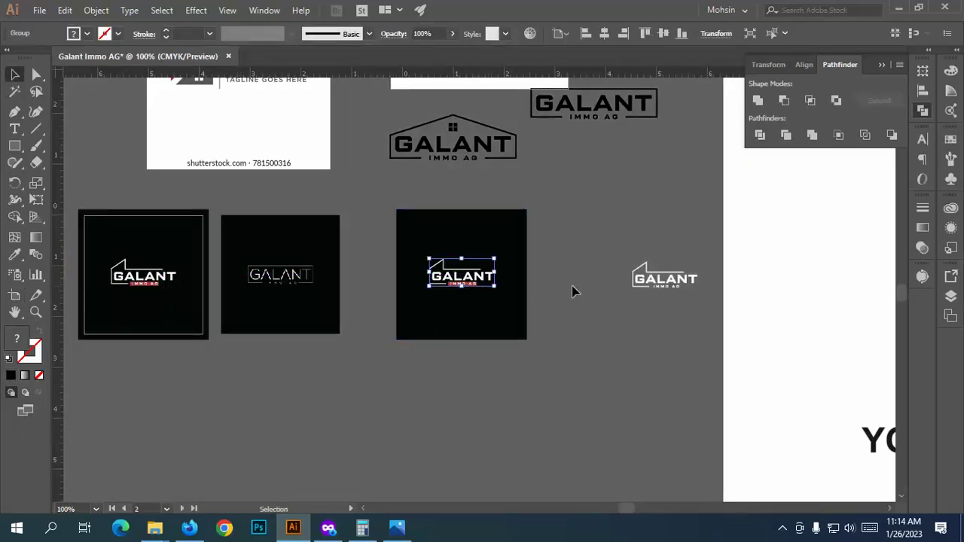
shift+click(656, 289)
click(476, 279)
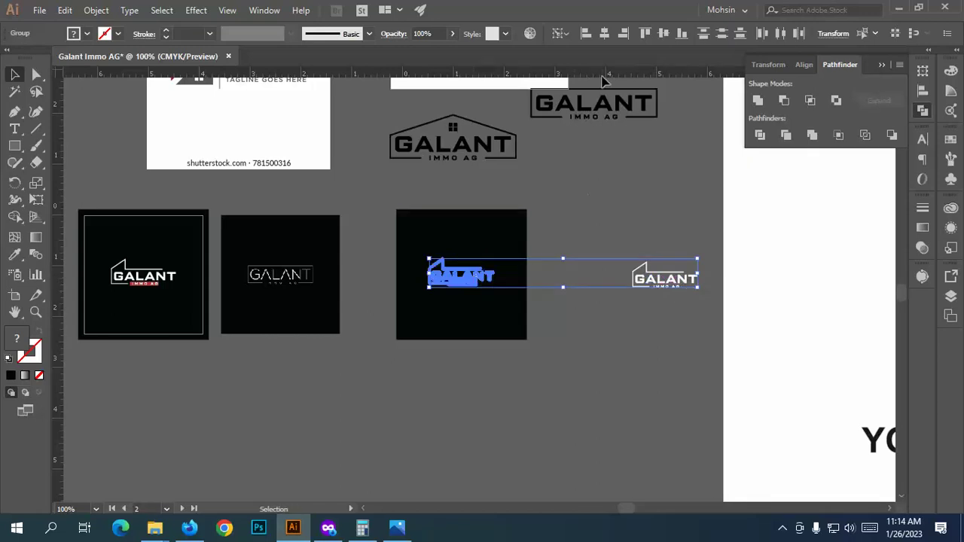
click(611, 33)
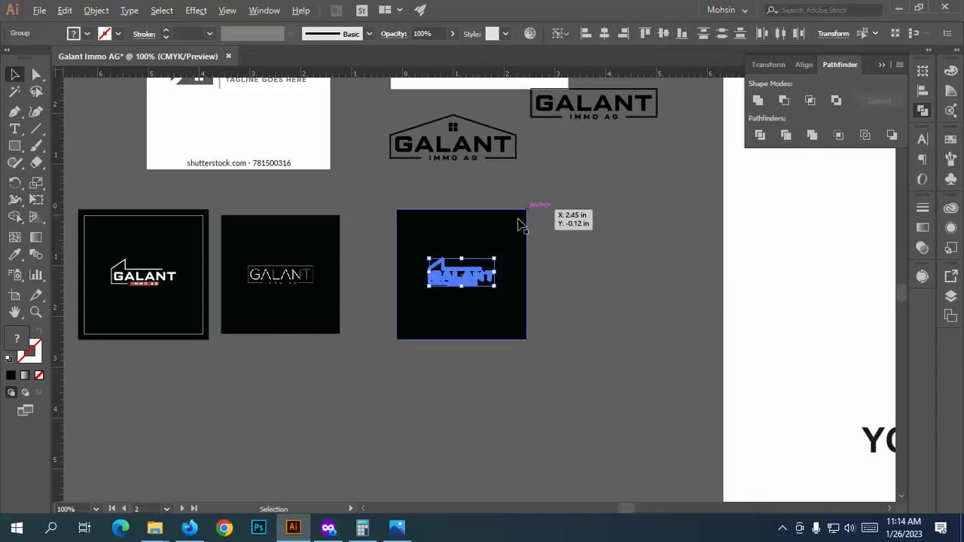
Step: Move both stacked logos to the black square's right edge and delete the red tagline version, keeping the plain white one
scroll(516, 222, up, 4)
scroll(393, 336, down, 2)
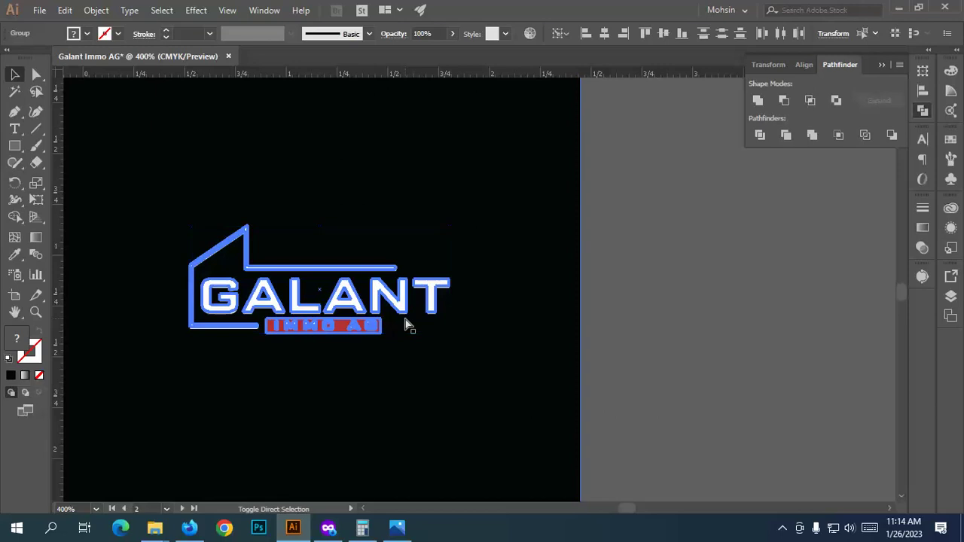
drag(407, 303, 756, 324)
click(697, 351)
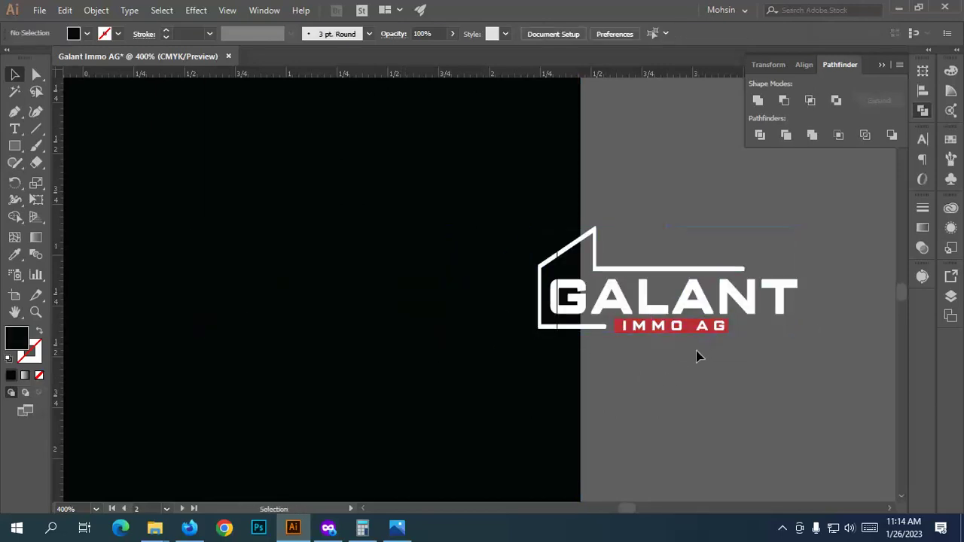
drag(702, 297, 280, 269)
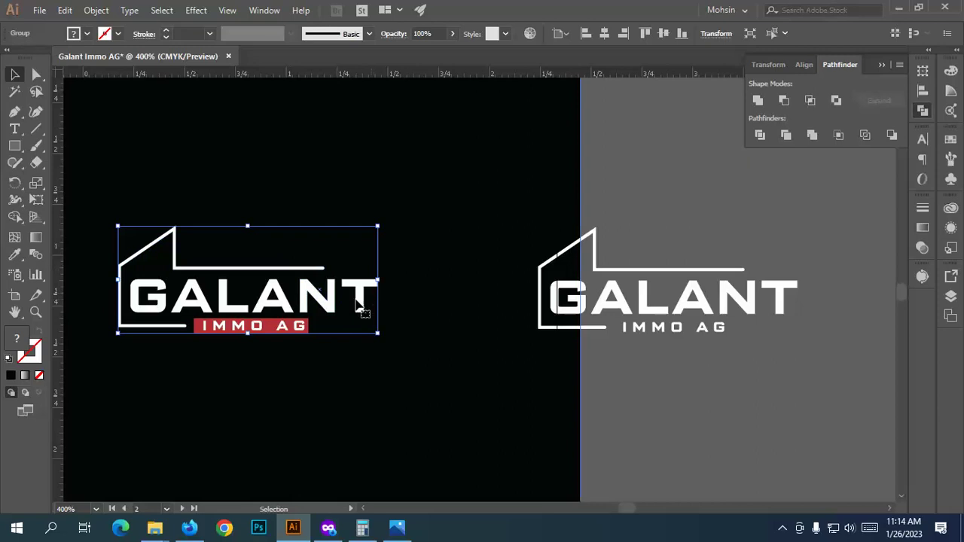
scroll(322, 292, down, 3)
key(Delete)
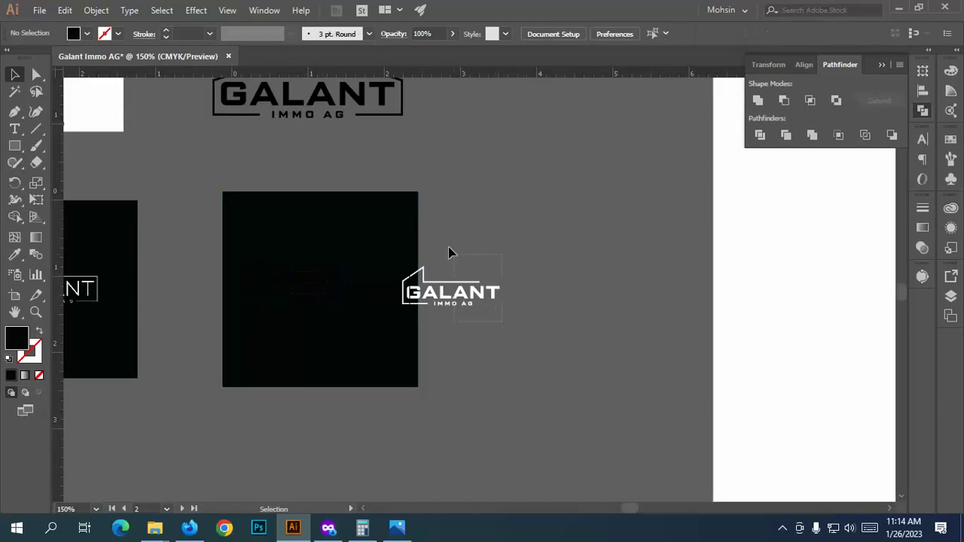
Step: Centre the plain white logo horizontally on the black square
click(456, 266)
click(604, 34)
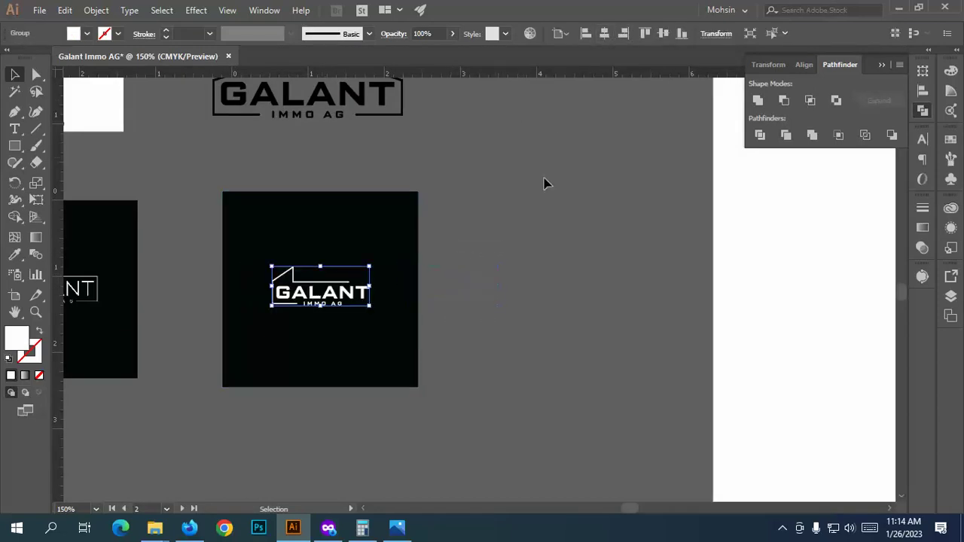
click(531, 299)
scroll(534, 293, down, 1)
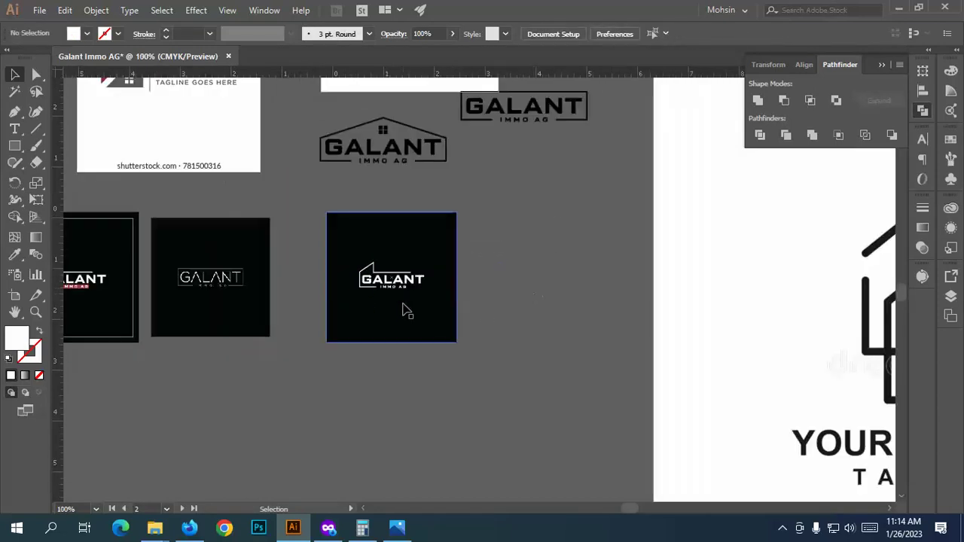
Step: Prepare a web export of the white logo artboard as a JPEG with a width of 3000 px
scroll(404, 317, up, 1)
key(super)
key(super)
scroll(383, 367, up, 2)
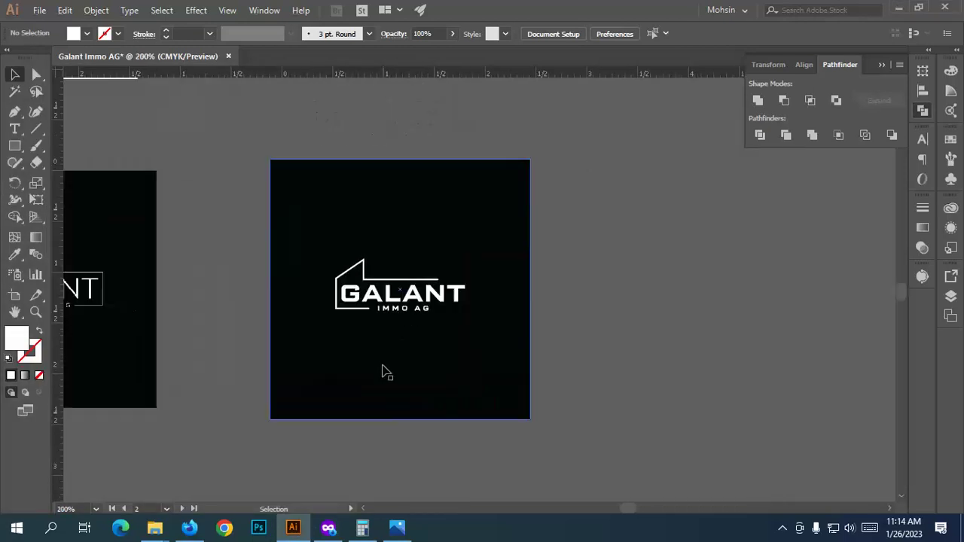
click(388, 348)
key(ctrl+alt+shift+s)
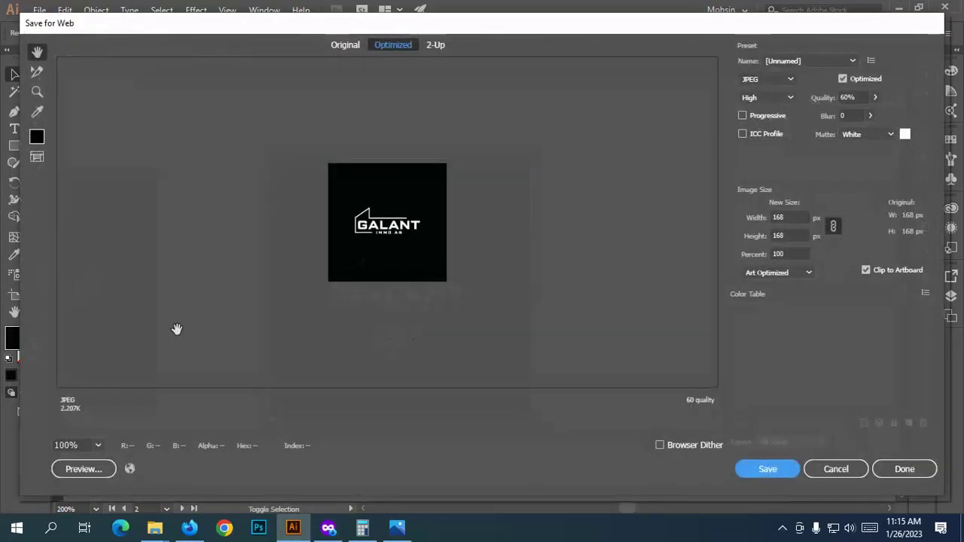
click(785, 222)
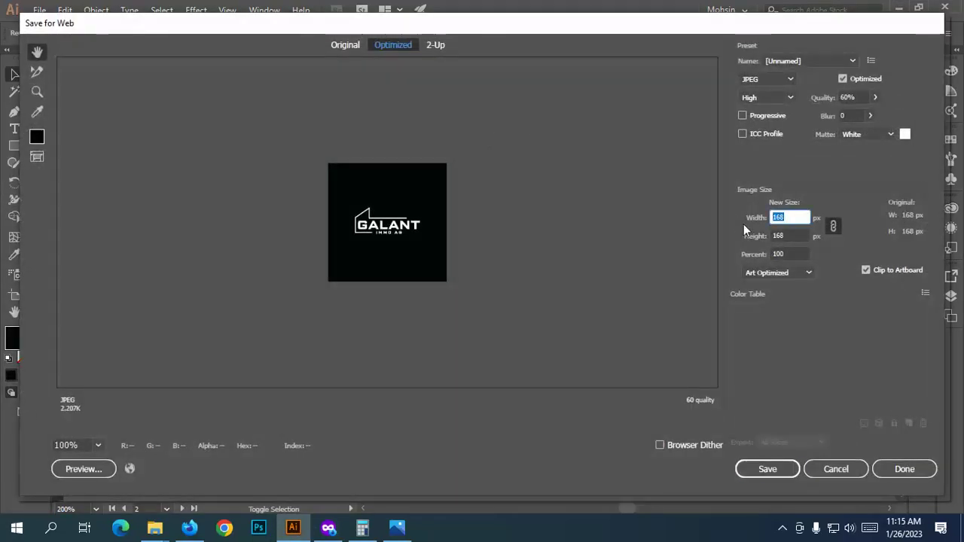
text(3000)
key(Return)
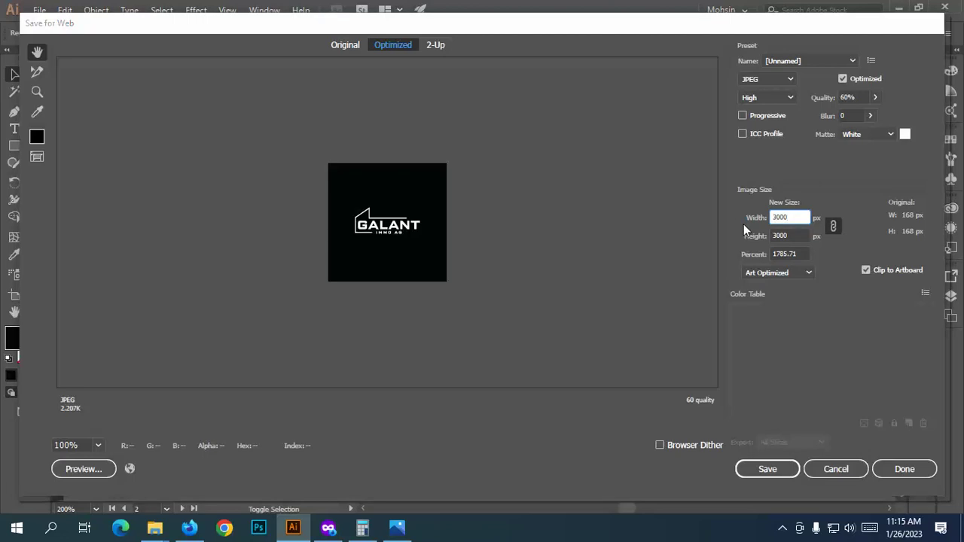
Step: Save the exported image as Galant-Immo-AG-v2.jpg in the Class 09 folder
click(251, 323)
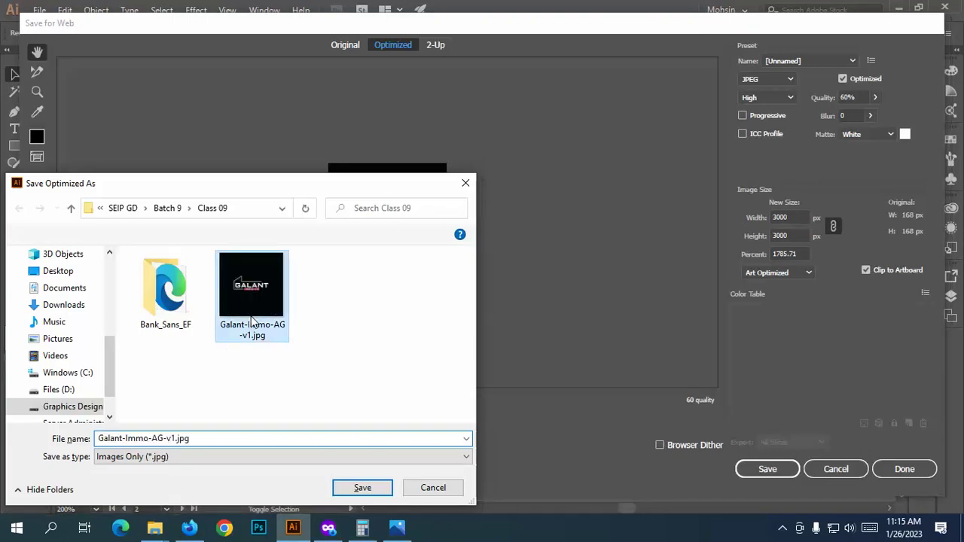
double_click(177, 439)
click(174, 438)
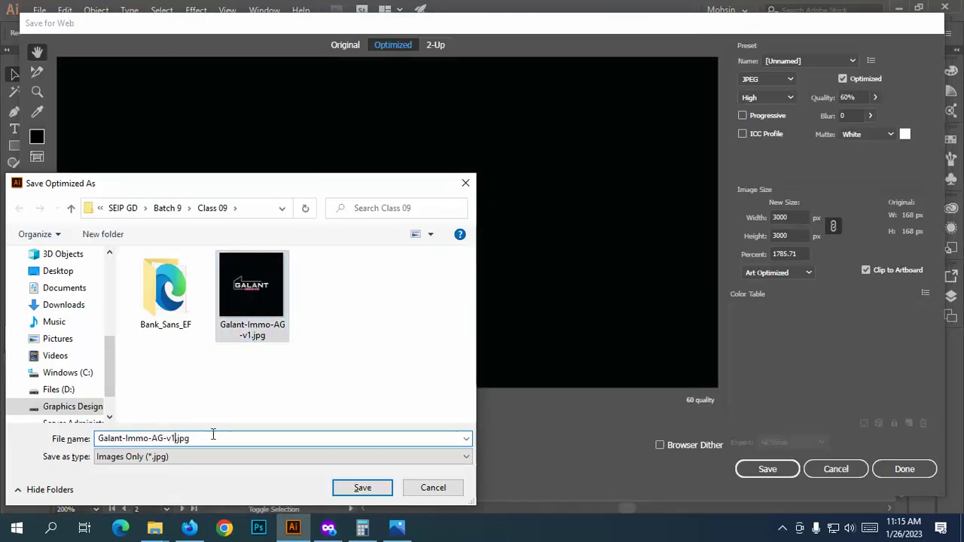
key(BackSpace)
text(2)
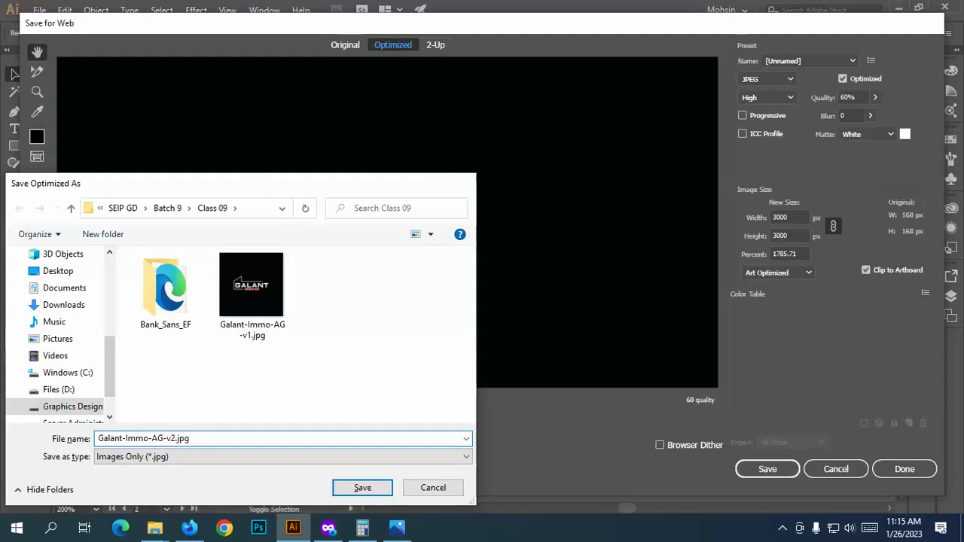
key(Return)
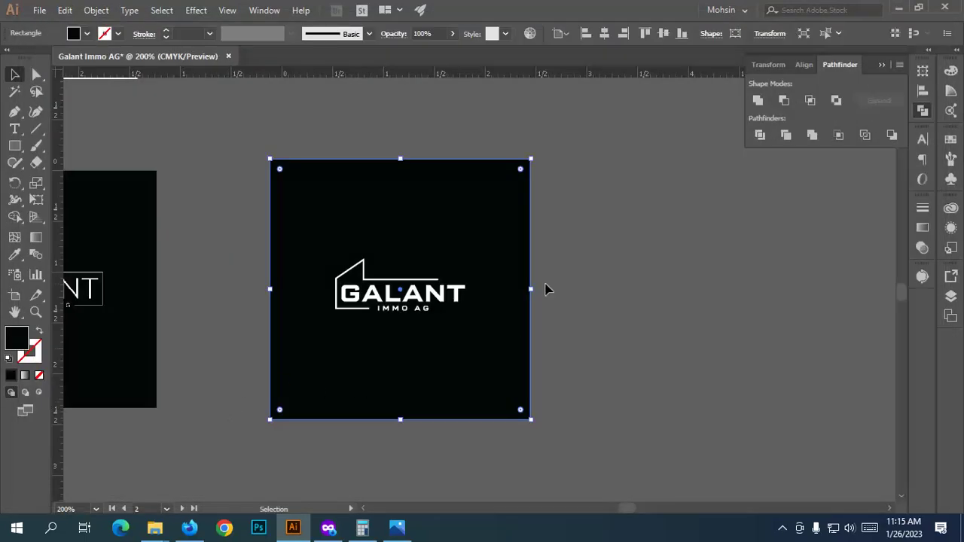
Step: Move the sample GALANT square to about midway between the red tagline artboard and the plain white logo artboard
scroll(316, 299, down, 3)
scroll(226, 264, down, 2)
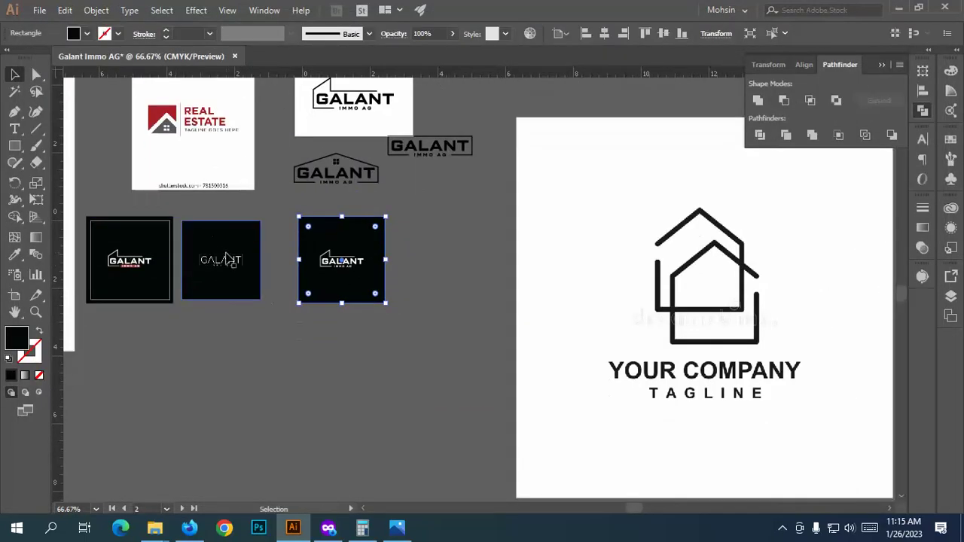
drag(220, 261, 235, 269)
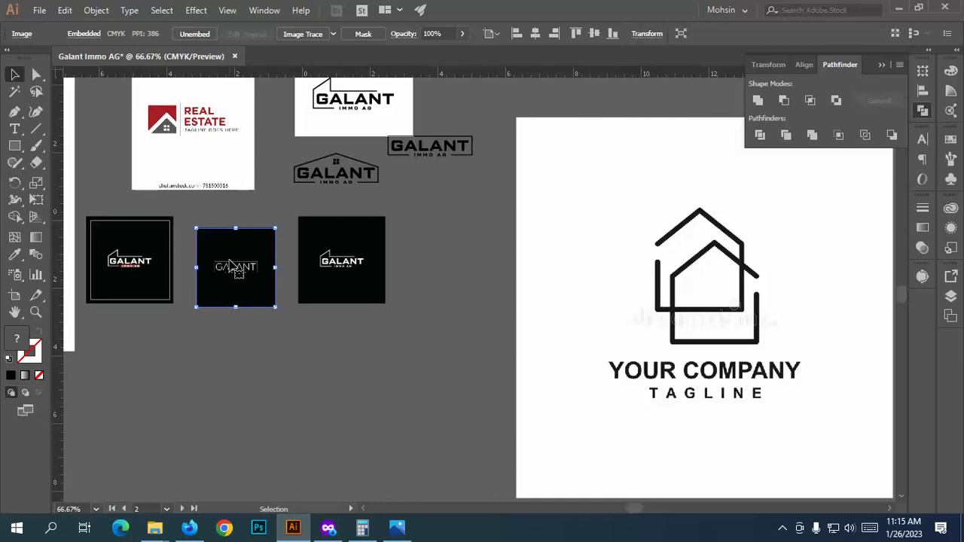
drag(235, 270, 233, 265)
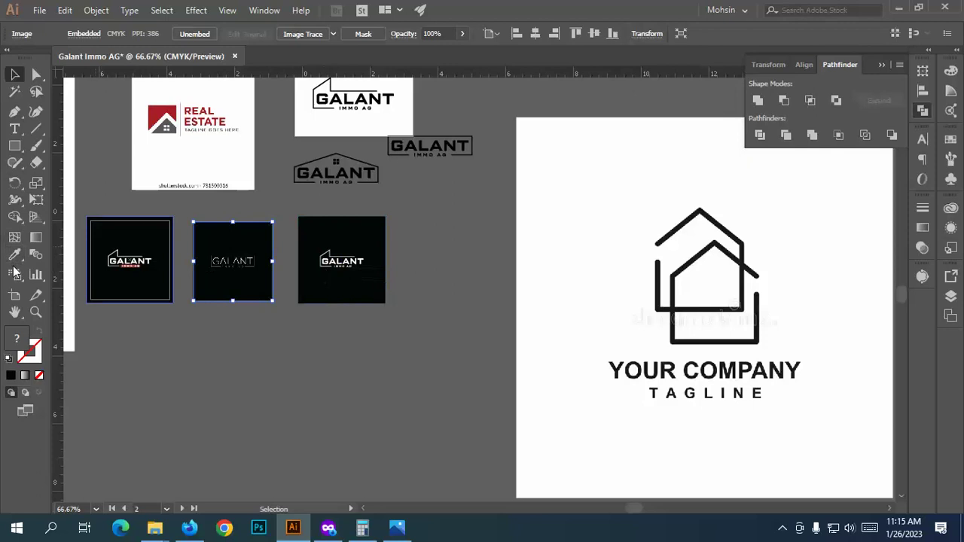
Step: Duplicate the plain white logo artboard with its artwork directly below the red tagline artboard
click(15, 295)
drag(339, 298, 129, 388)
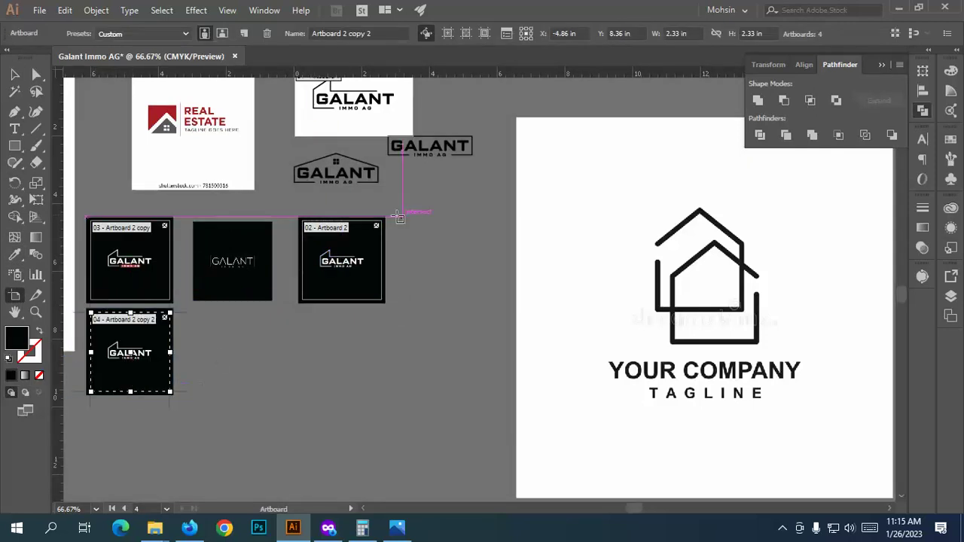
Step: Move the black gabled-roof GALANT logo with the window beside the original white logo's black square
scroll(354, 241, up, 2)
scroll(383, 248, up, 1)
click(15, 74)
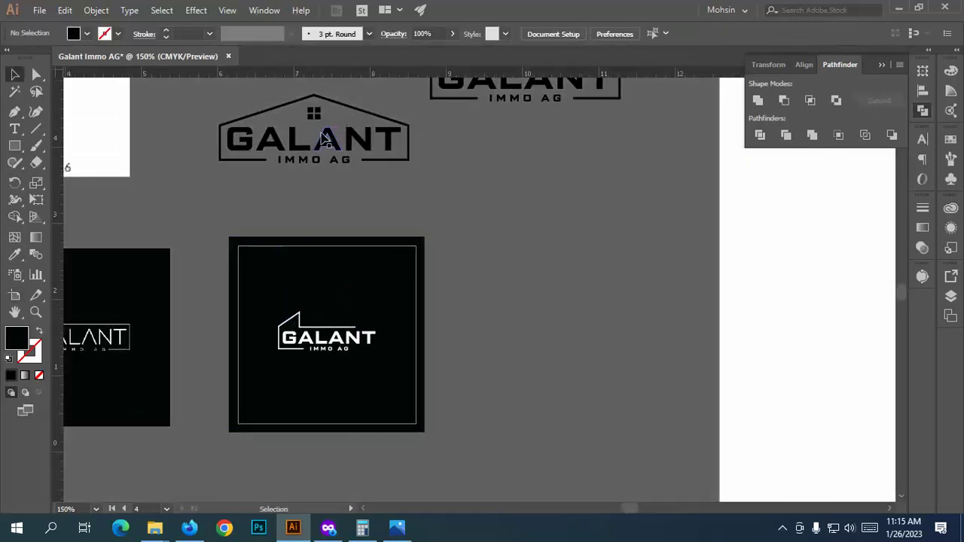
drag(313, 128, 539, 318)
scroll(530, 316, up, 1)
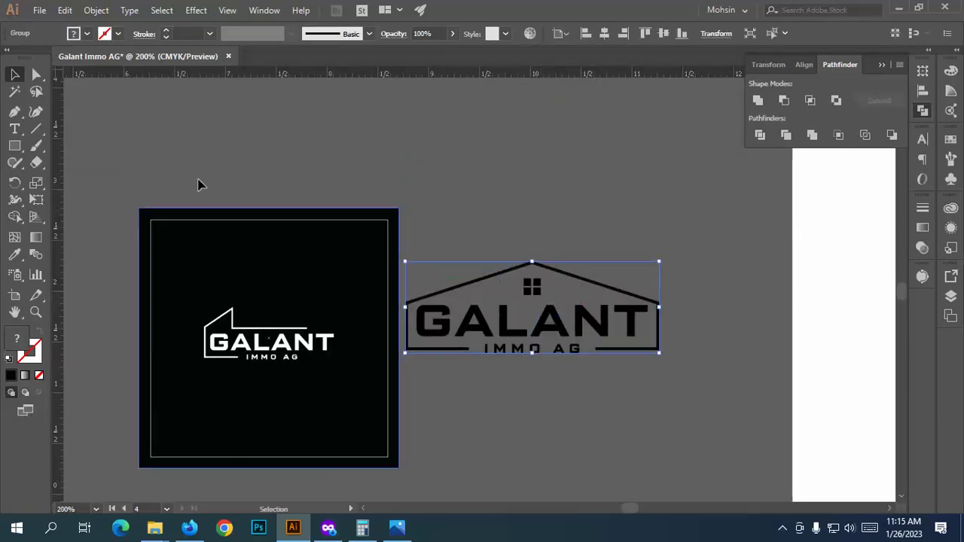
click(37, 74)
scroll(461, 246, up, 2)
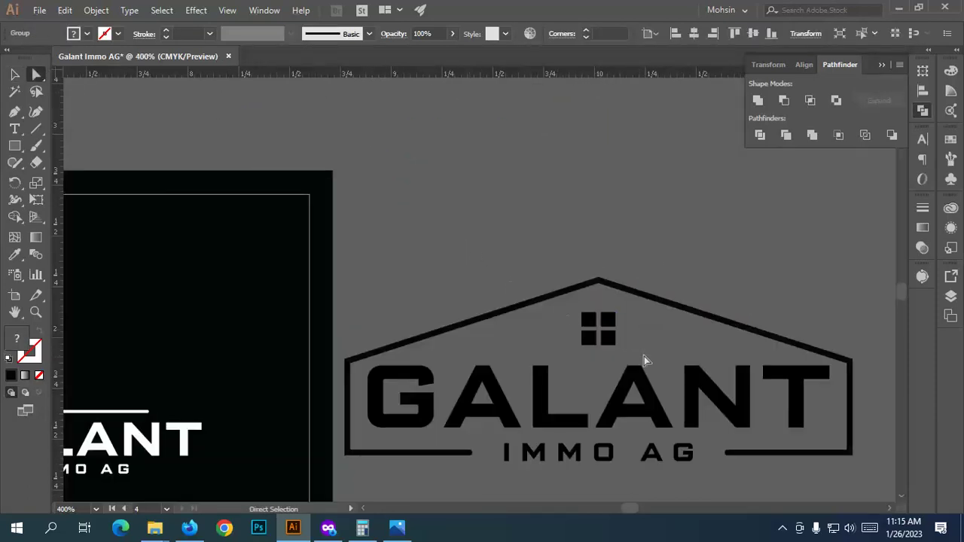
drag(568, 320, 591, 324)
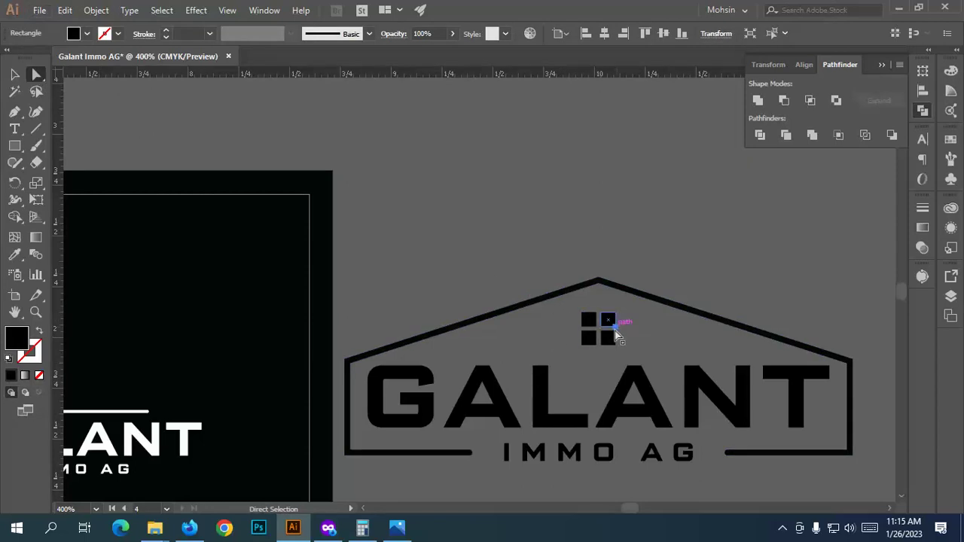
key(ctrl+plus)
key(ctrl+plus)
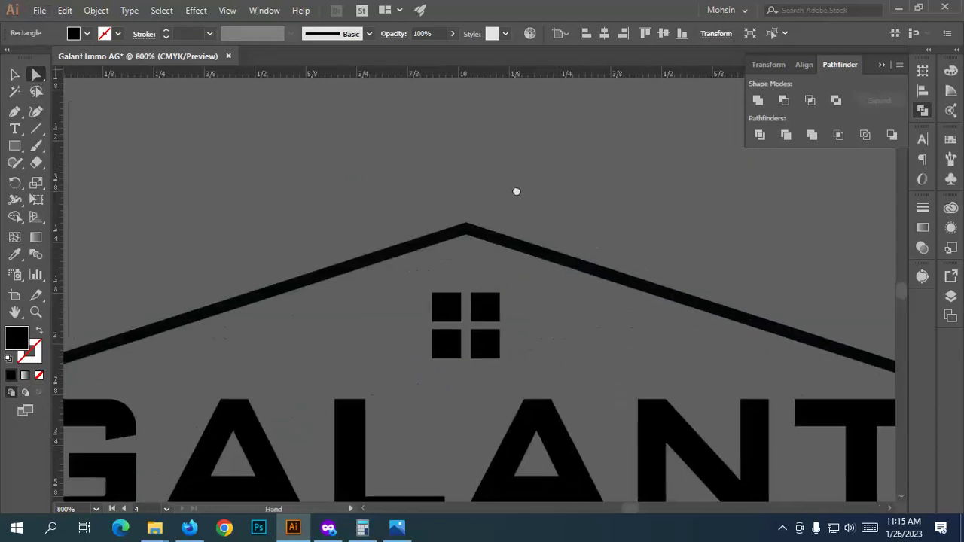
key(v)
click(524, 226)
click(486, 312)
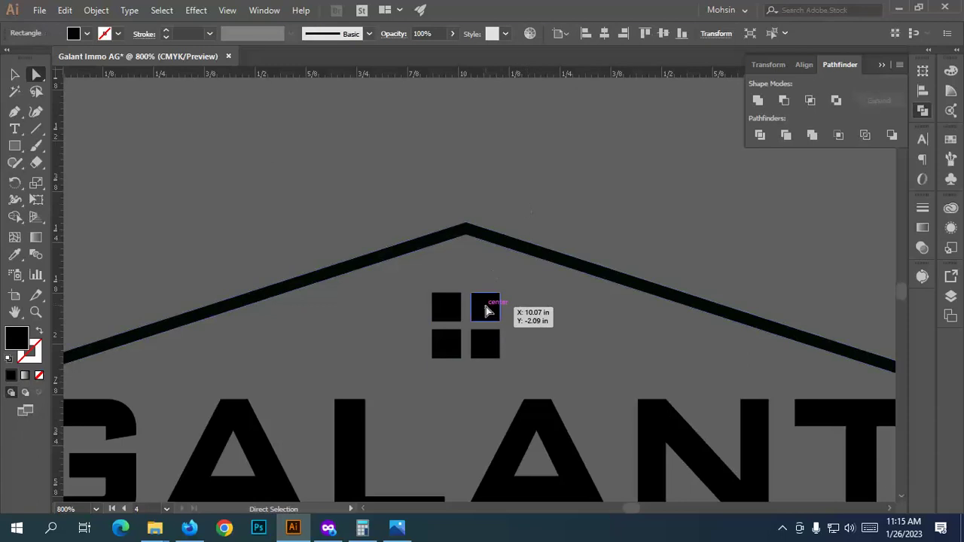
key(a)
click(421, 222)
click(491, 305)
key(ctrl+minus)
key(ctrl+minus)
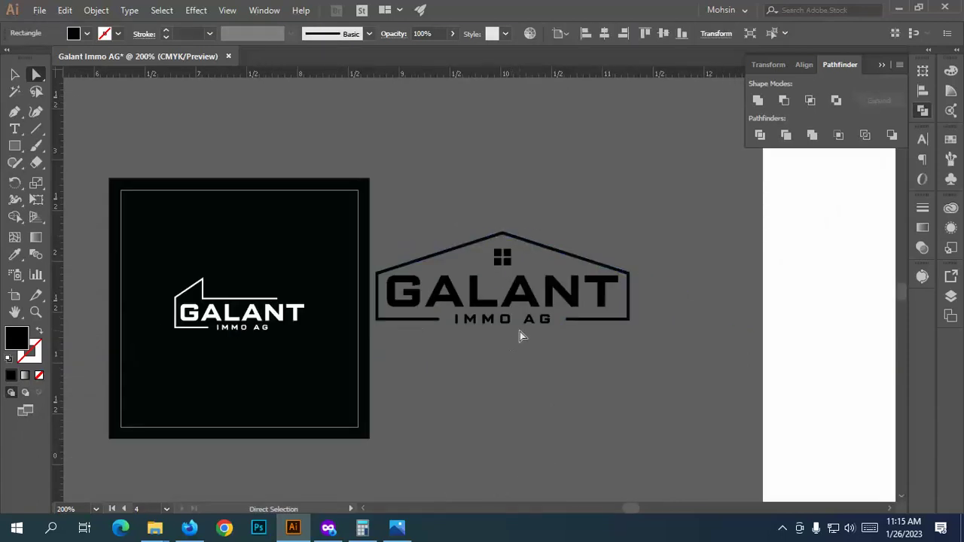
drag(505, 256, 511, 258)
Step: Ungroup the black gabled-roof GALANT logo so its parts can be selected separately, leaving the white logo in place
click(14, 73)
click(524, 220)
right_click(502, 256)
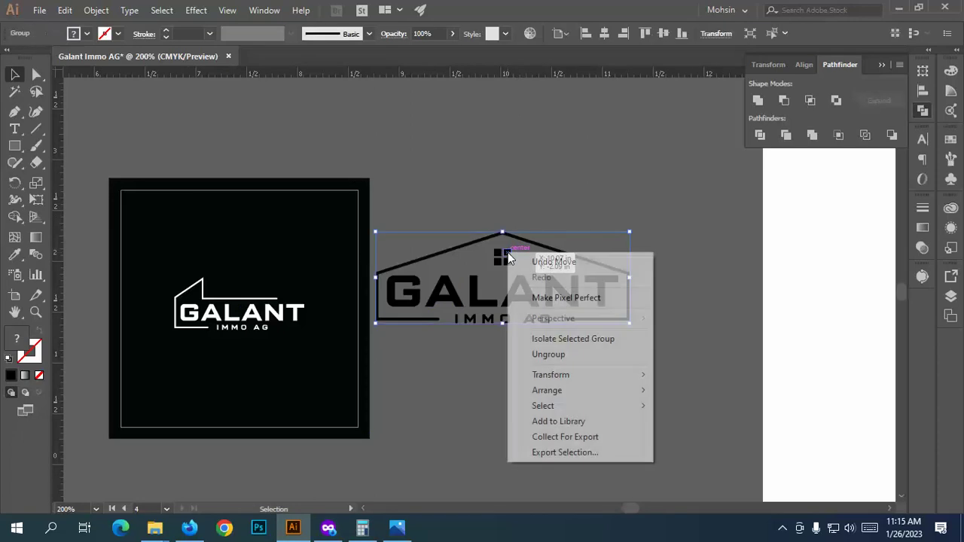
click(549, 354)
click(525, 207)
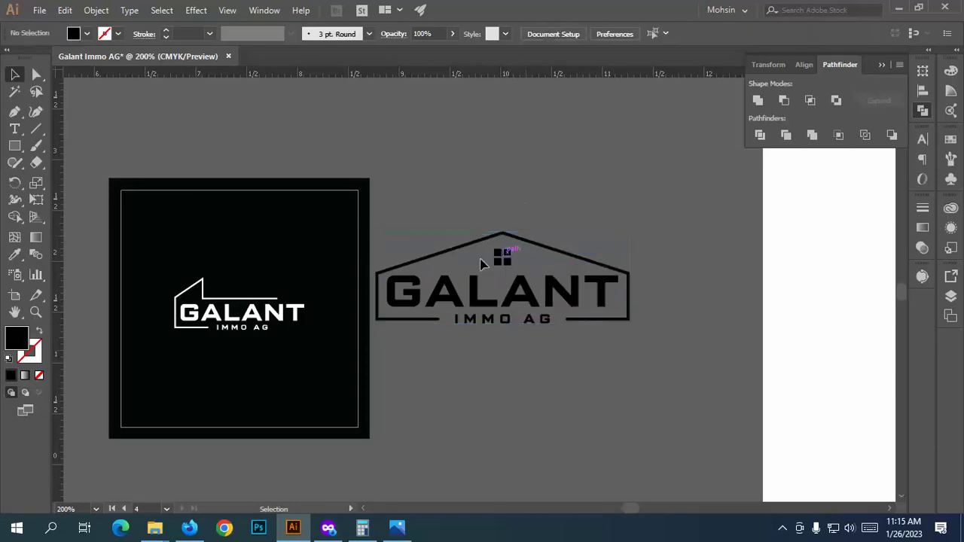
drag(243, 327, 511, 163)
key(ctrl+z)
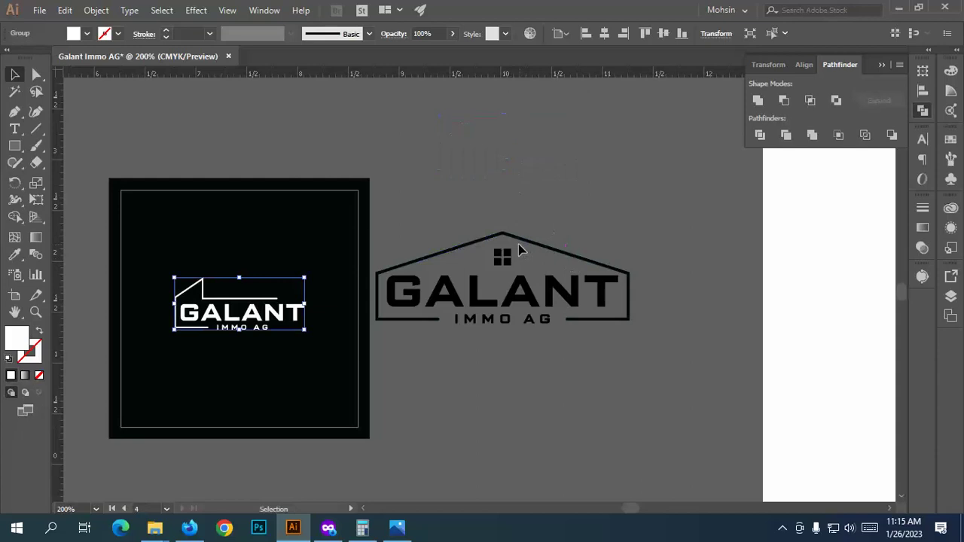
Step: Recolour the window in the gabled-roof logo with the red sampled from the tagline bar using the Eyedropper
click(509, 254)
scroll(514, 247, up, 2)
key(i)
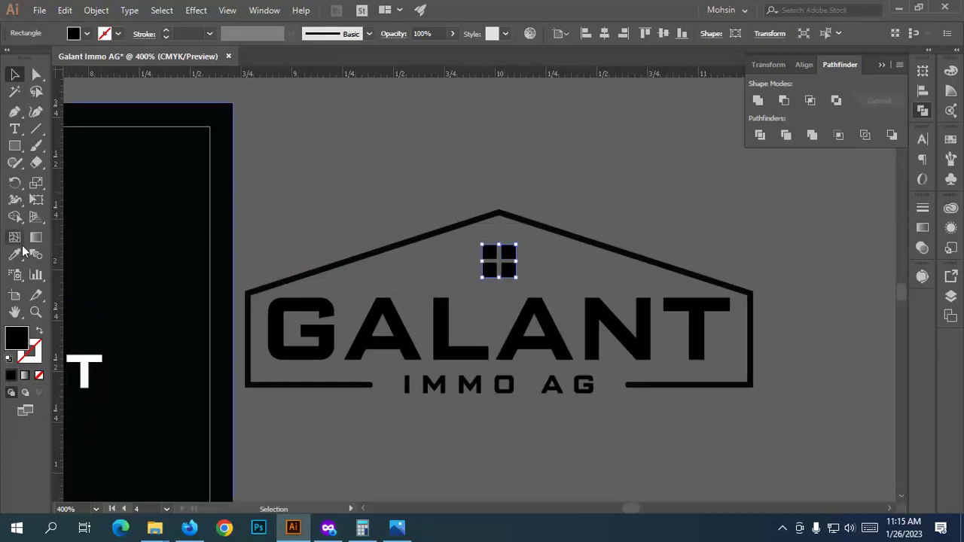
key(ctrl+minus)
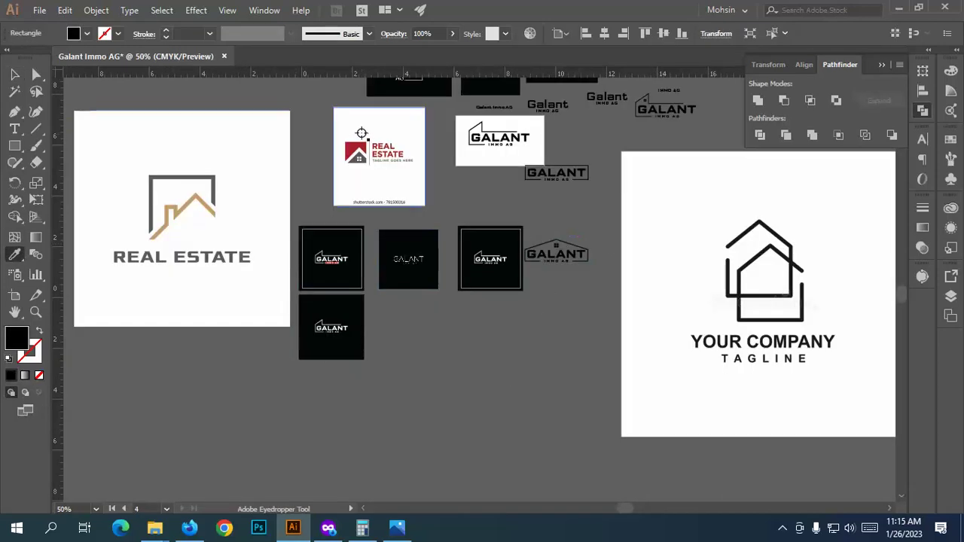
key(ctrl+minus)
scroll(419, 194, up, 12)
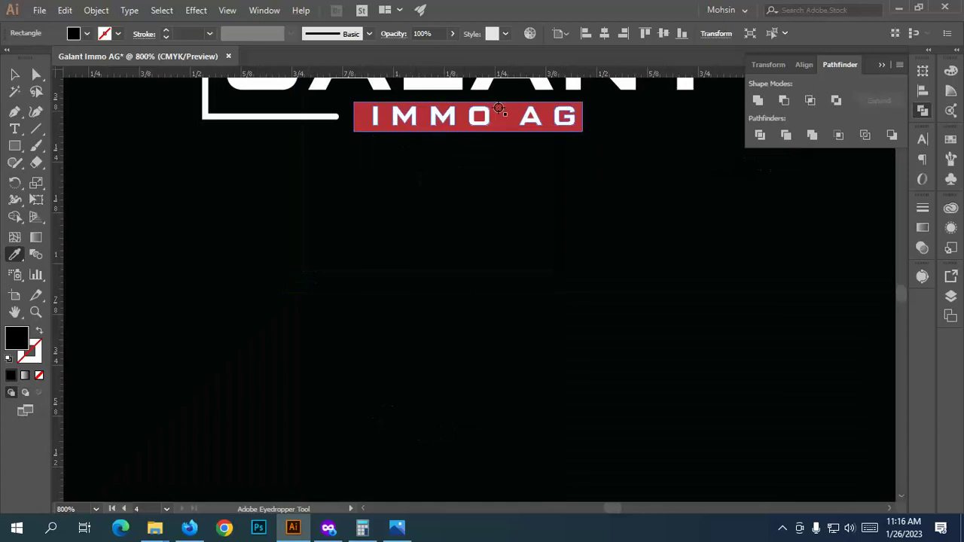
click(499, 111)
Step: Examine the window panes and their placement under the roof of the gabled-roof GALANT logo up close
scroll(499, 113, down, 8)
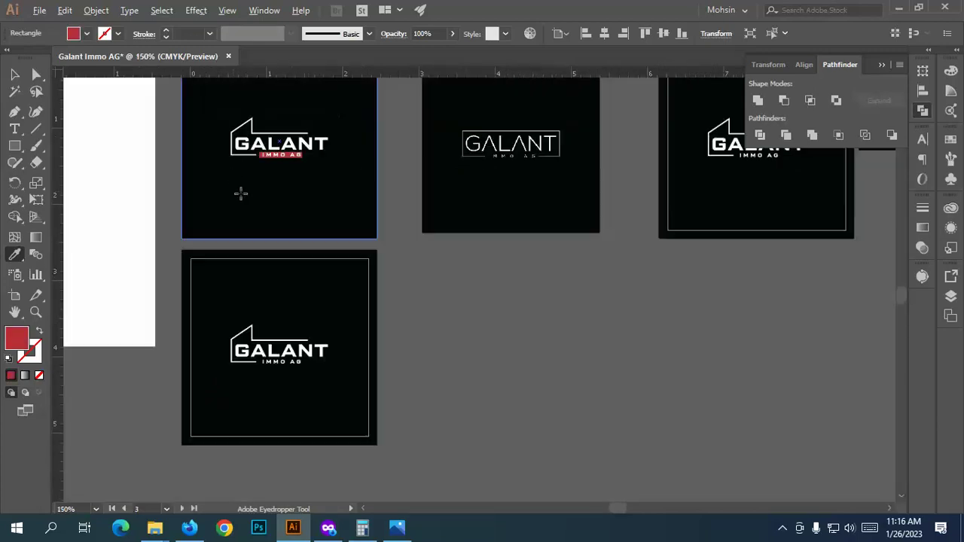
scroll(714, 243, down, 3)
scroll(713, 239, up, 3)
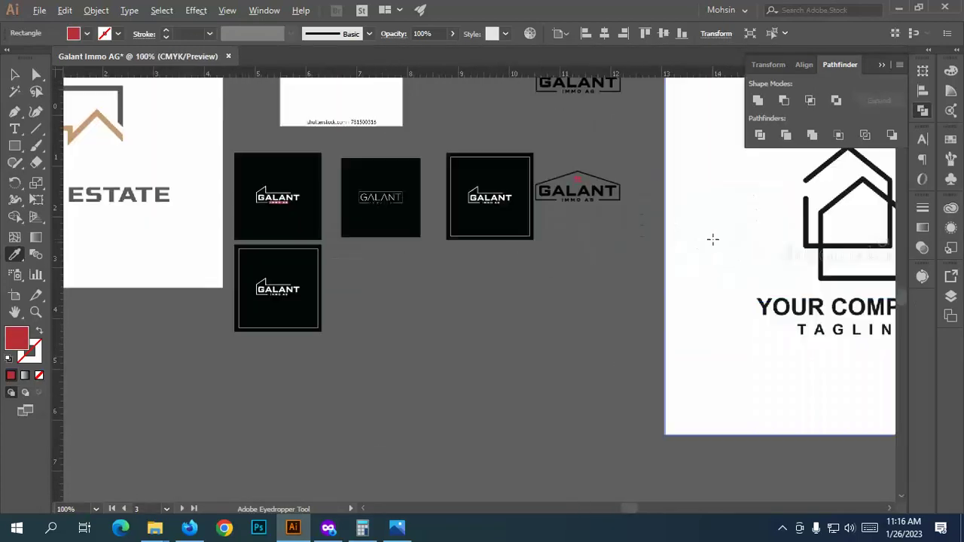
scroll(529, 110, up, 6)
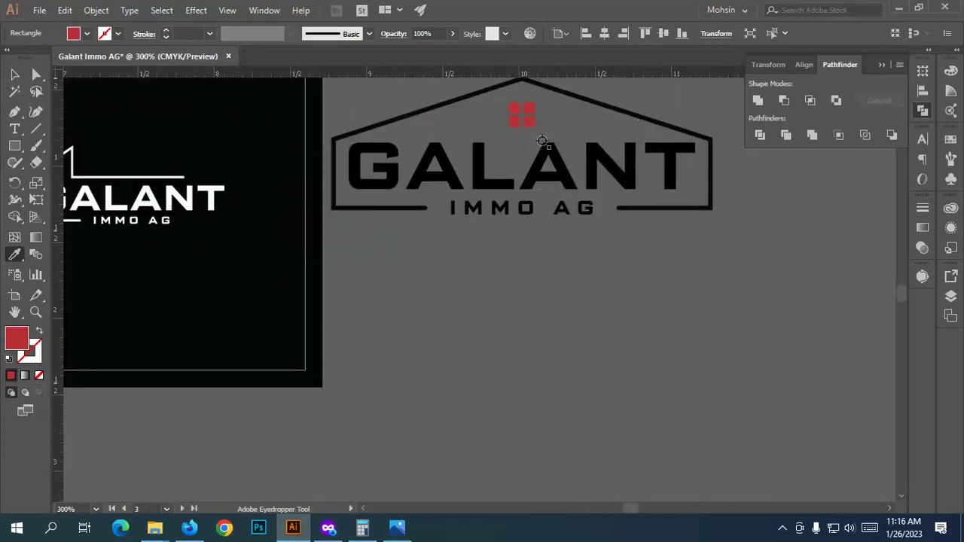
click(37, 75)
scroll(645, 190, up, 2)
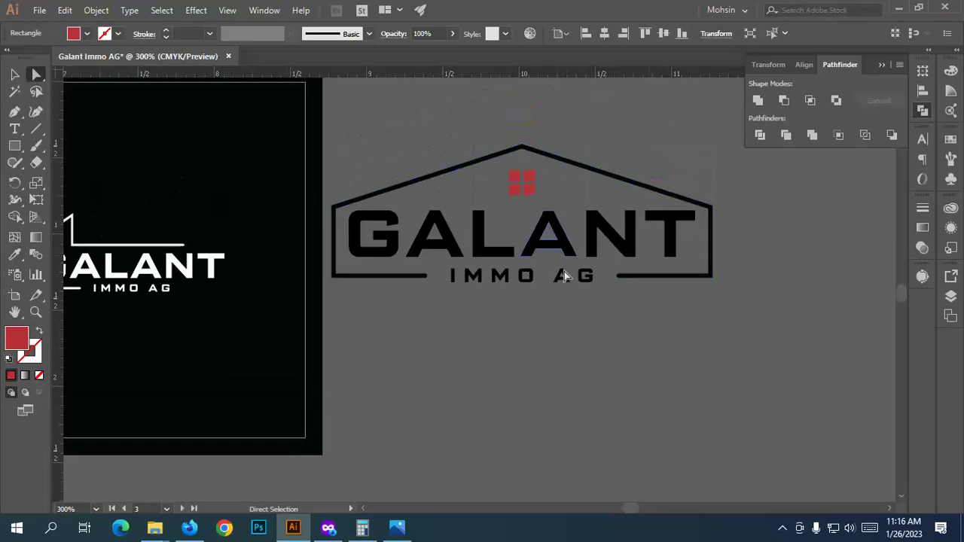
scroll(525, 185, up, 2)
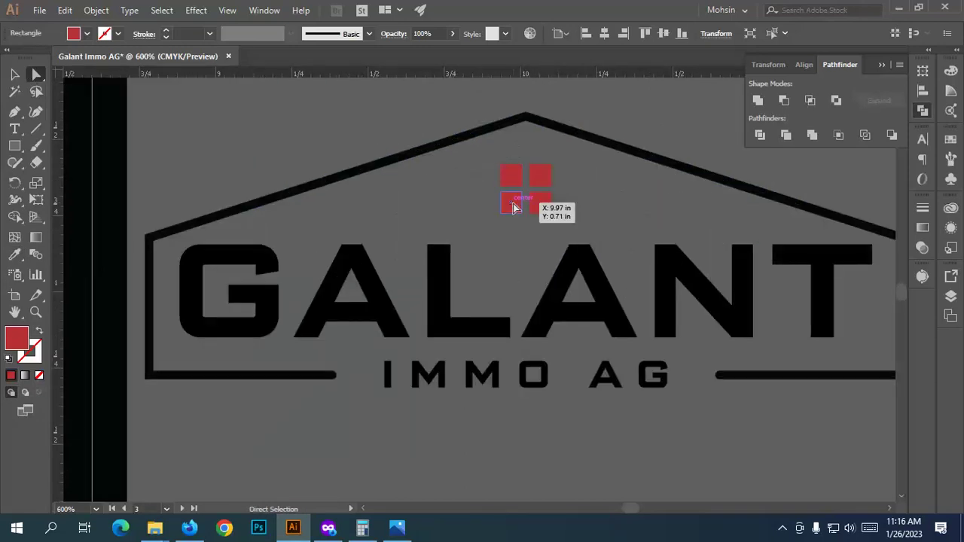
click(14, 111)
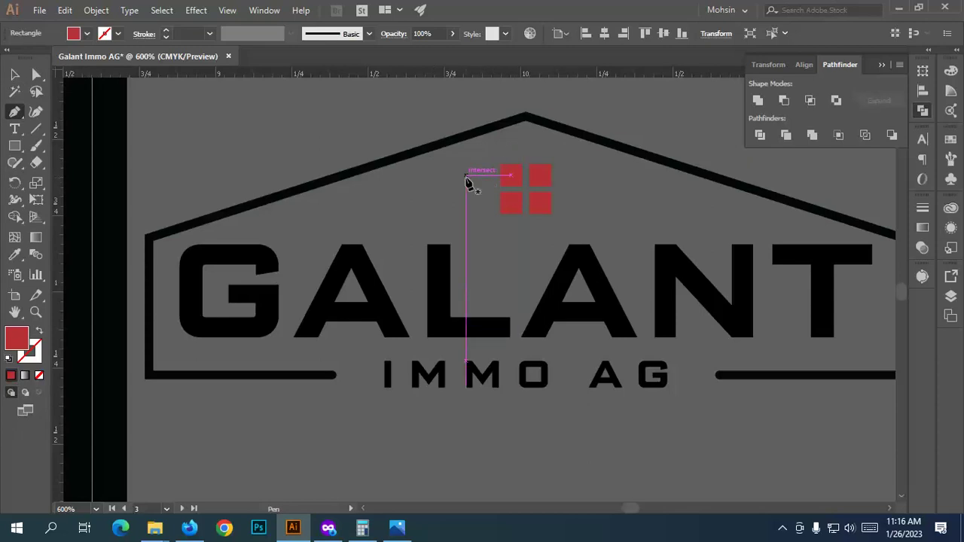
click(36, 75)
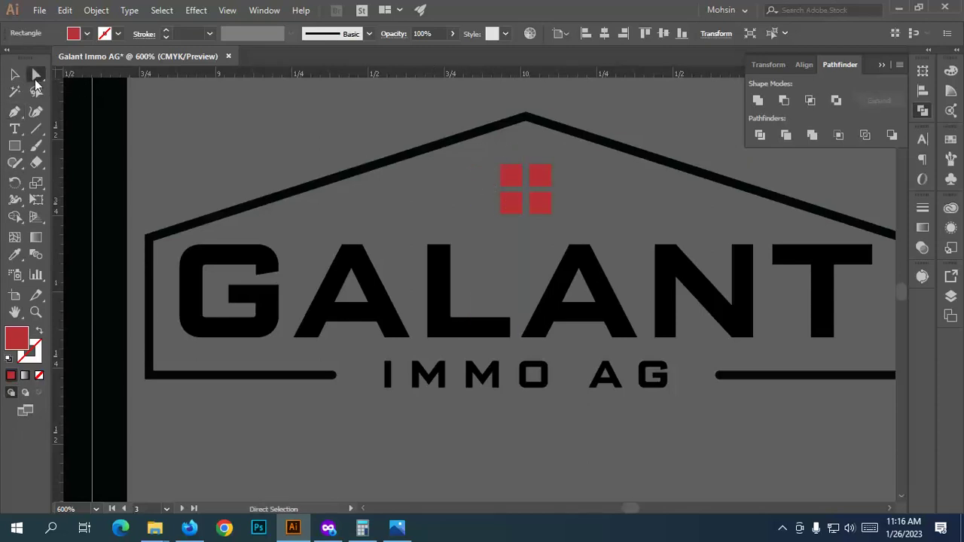
ctrl+click(511, 201)
click(516, 218)
key(v)
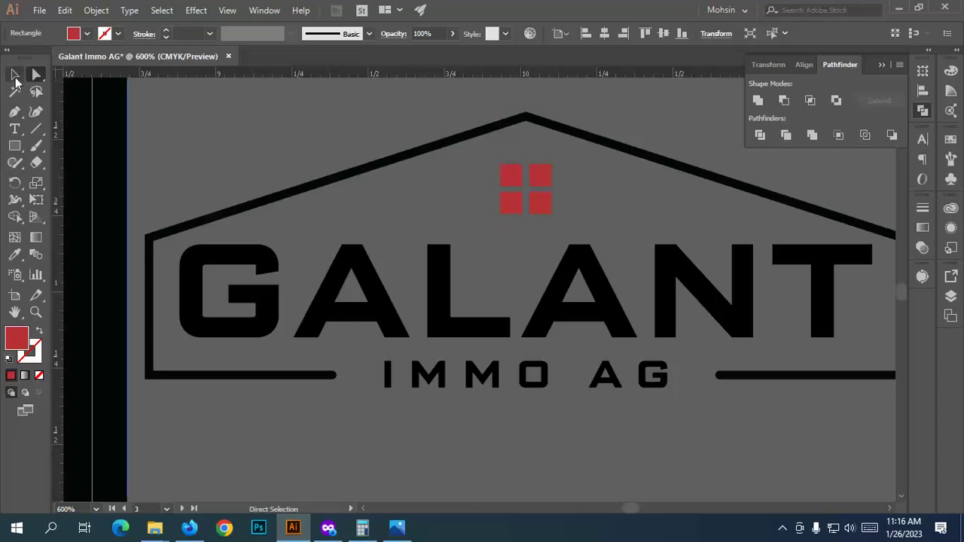
Step: Try to ungroup the window and recolour its lower-left pane with the black sampled from the GALANT lettering using the Eyedropper
click(542, 197)
right_click(548, 194)
click(589, 296)
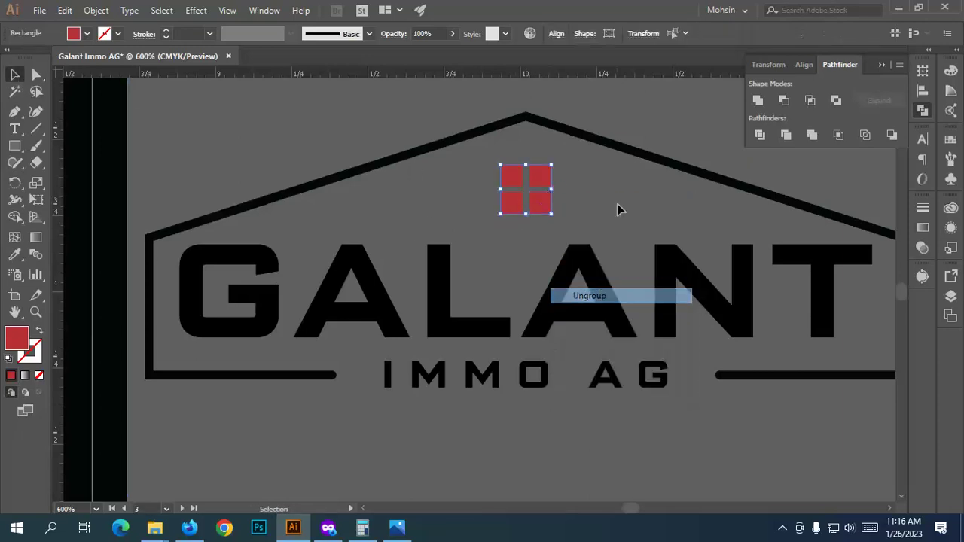
click(511, 202)
click(16, 255)
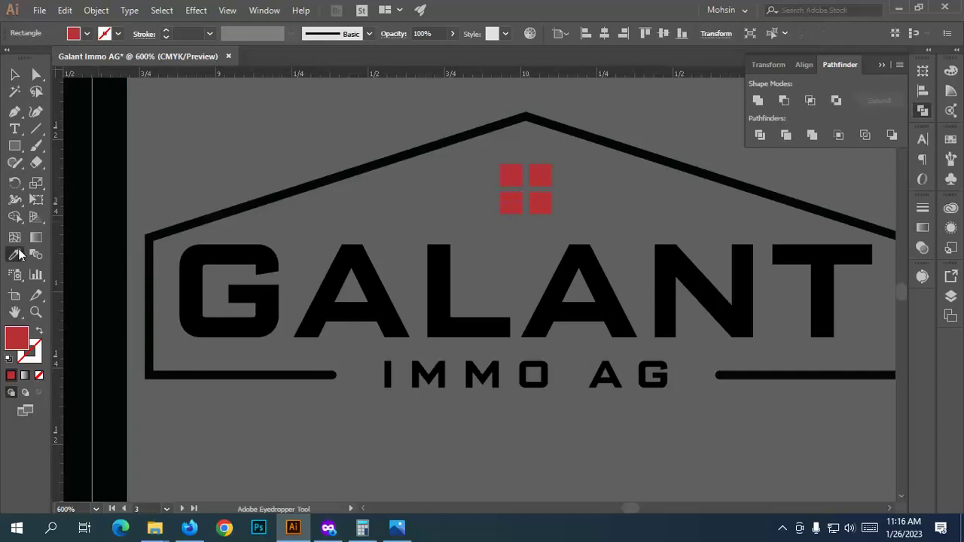
click(448, 268)
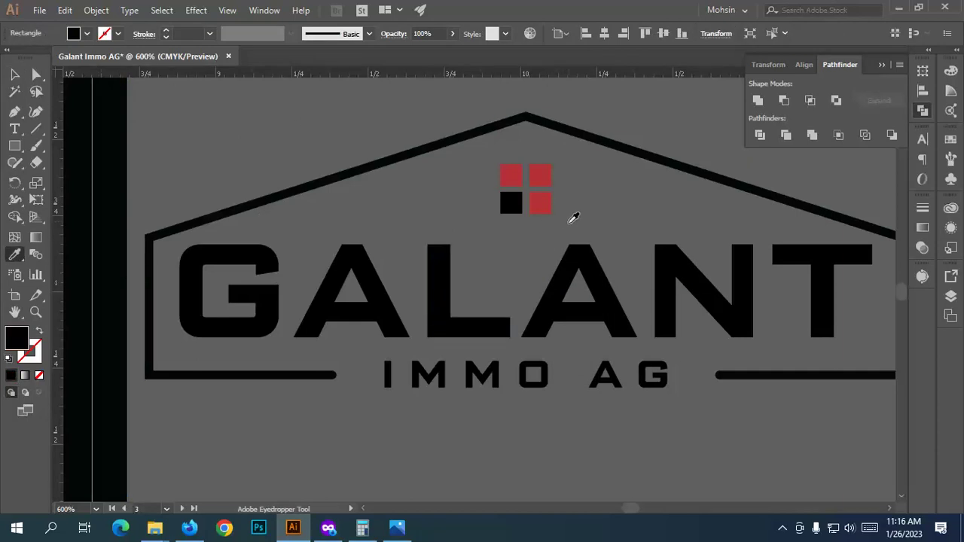
click(538, 205)
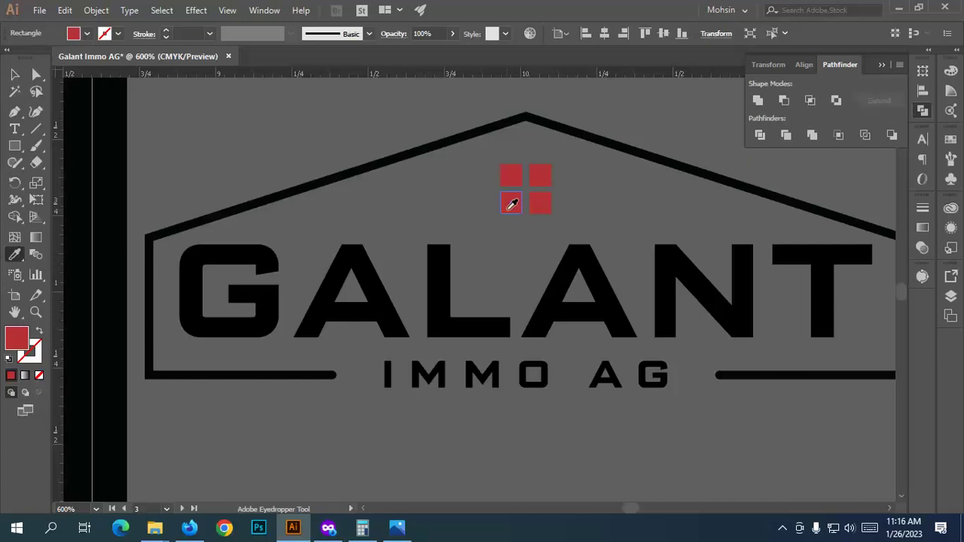
click(452, 284)
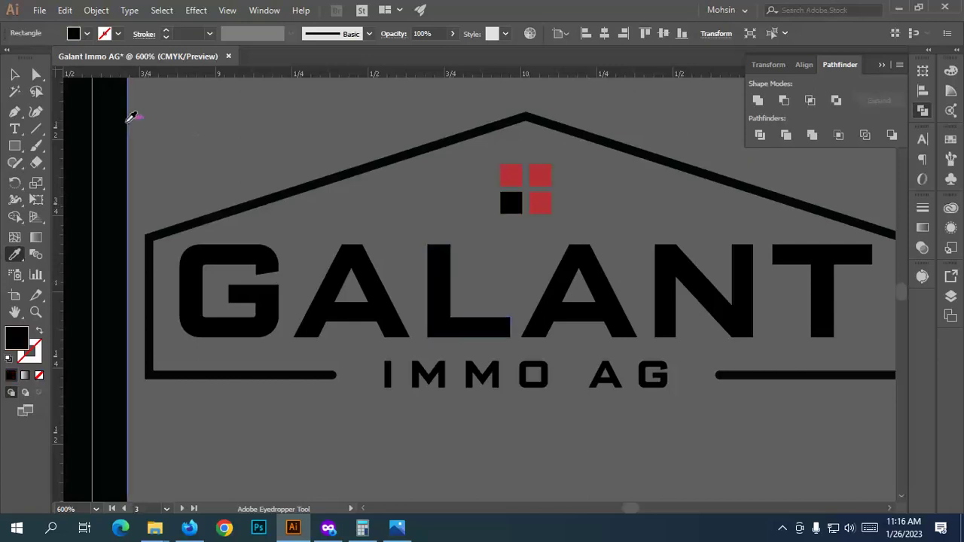
key(v)
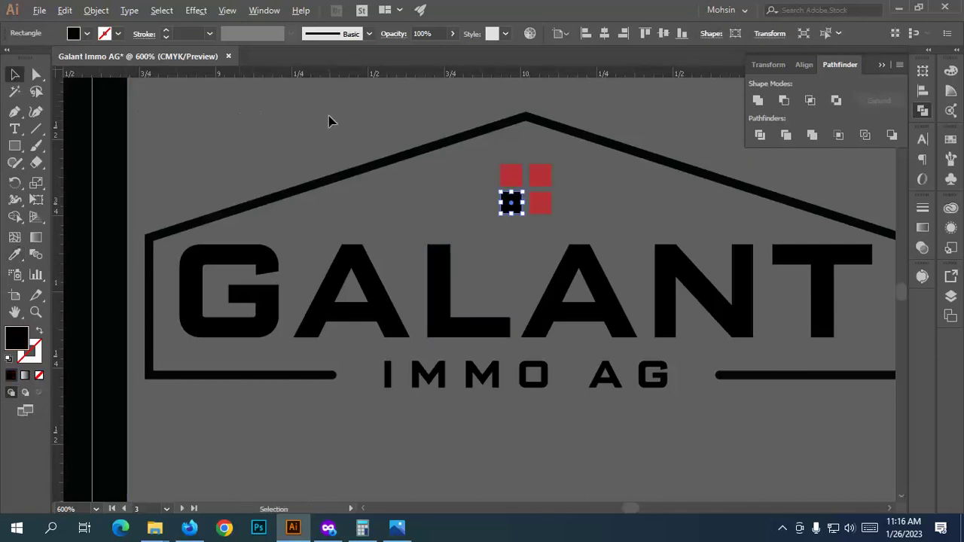
scroll(329, 121, down, 1)
click(665, 341)
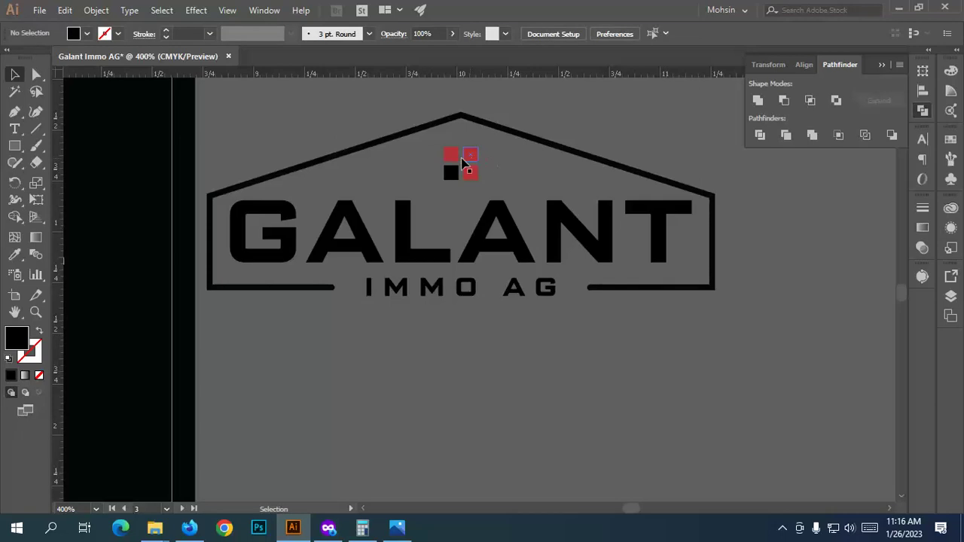
Step: Recolour the window's upper-right pane with the black sampled from the lower-left pane using the Eyedropper
key(a)
click(468, 156)
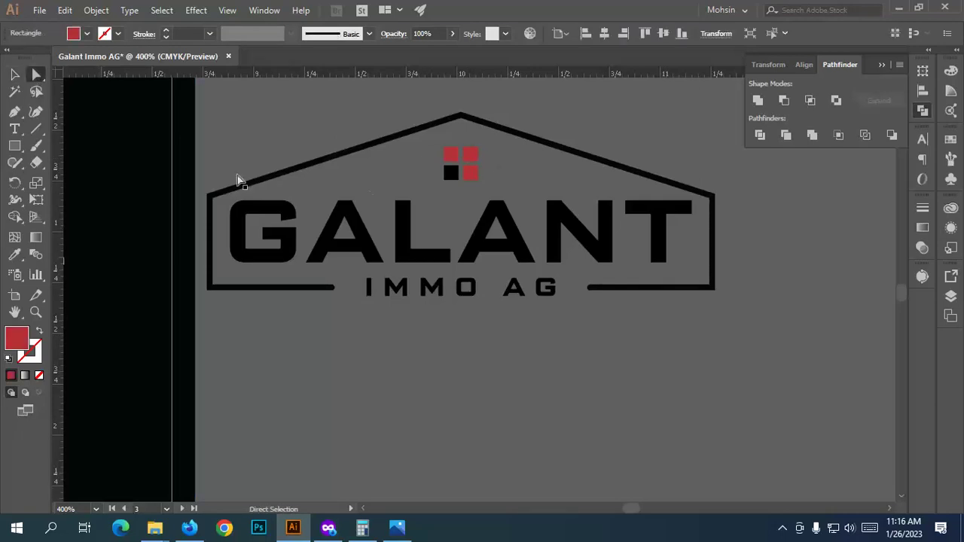
click(15, 254)
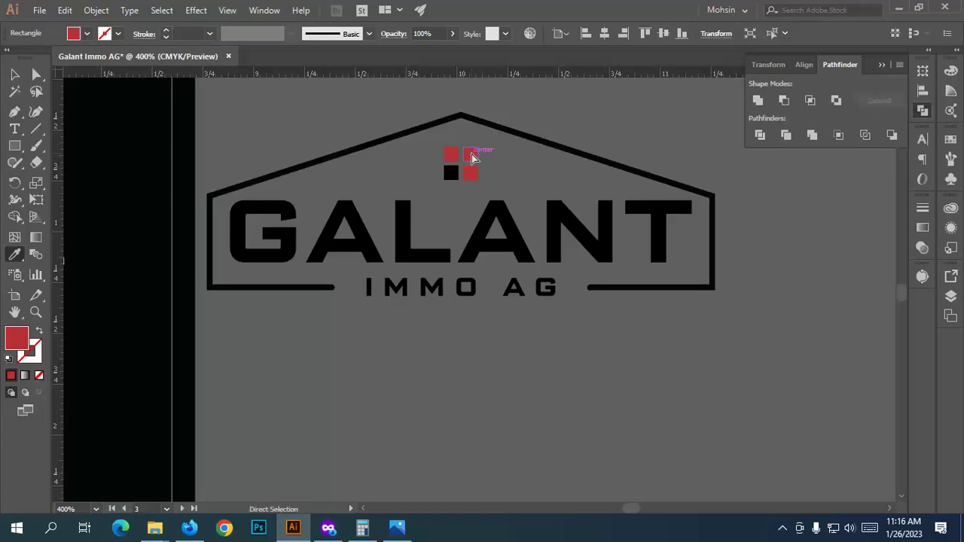
click(451, 173)
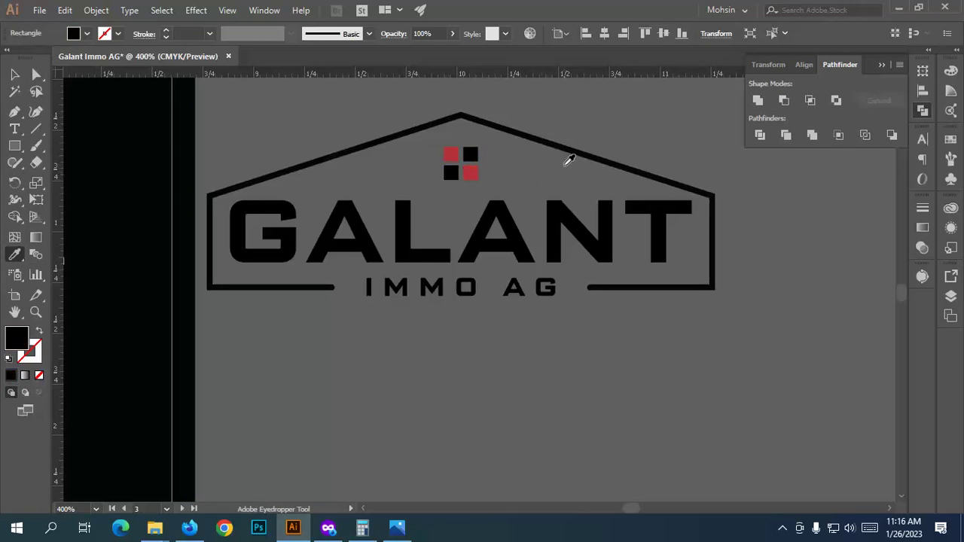
Step: Undo the window recolouring and the ungrouping of the gabled-roof GALANT logo
key(ctrl+z)
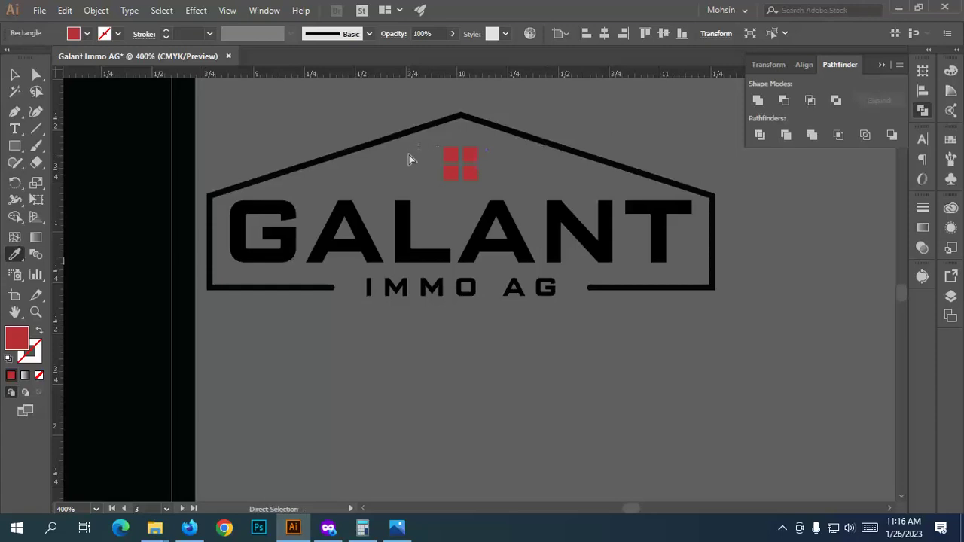
click(394, 132)
key(v)
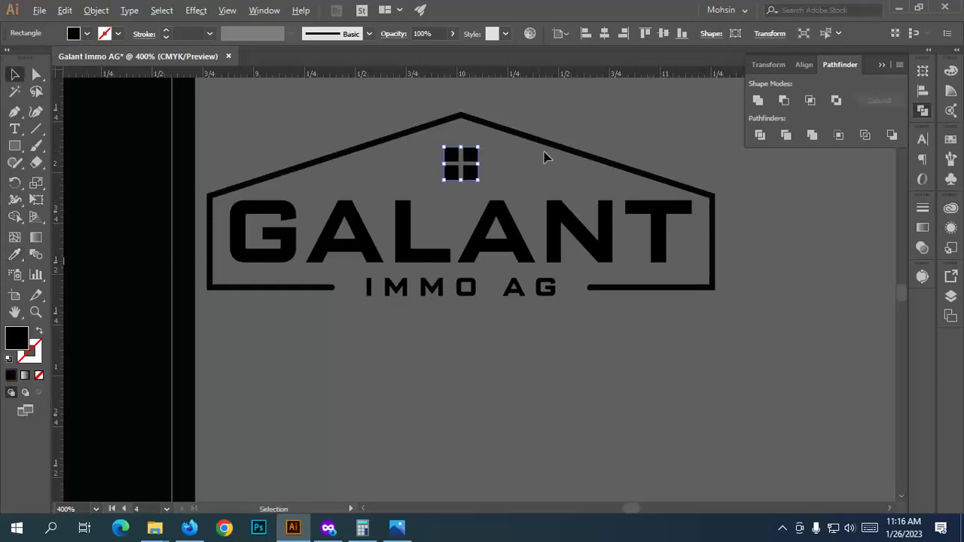
scroll(545, 155, down, 4)
scroll(686, 250, up, 2)
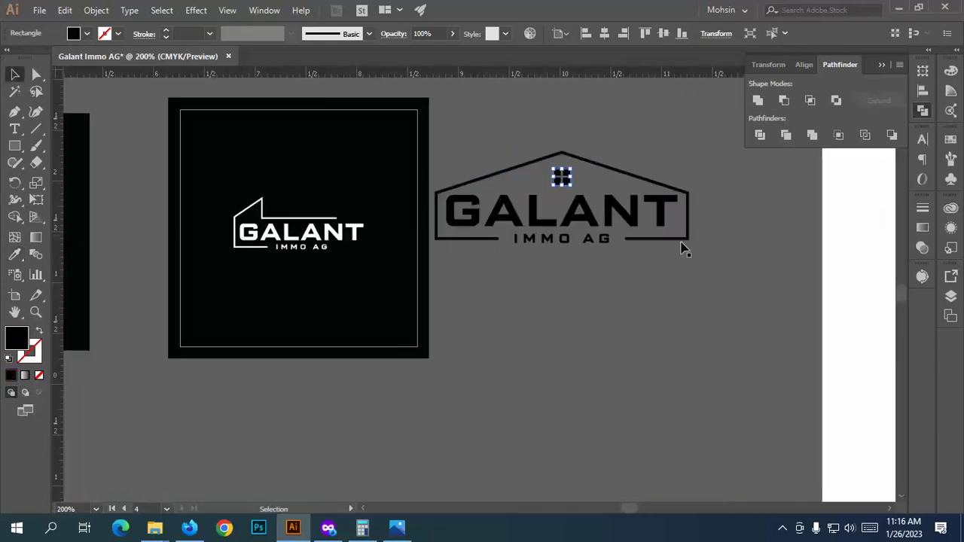
click(554, 162)
click(480, 136)
Step: Move the black gabled-roof logo onto the black square, scale it down and centre it over the existing white logo
click(543, 174)
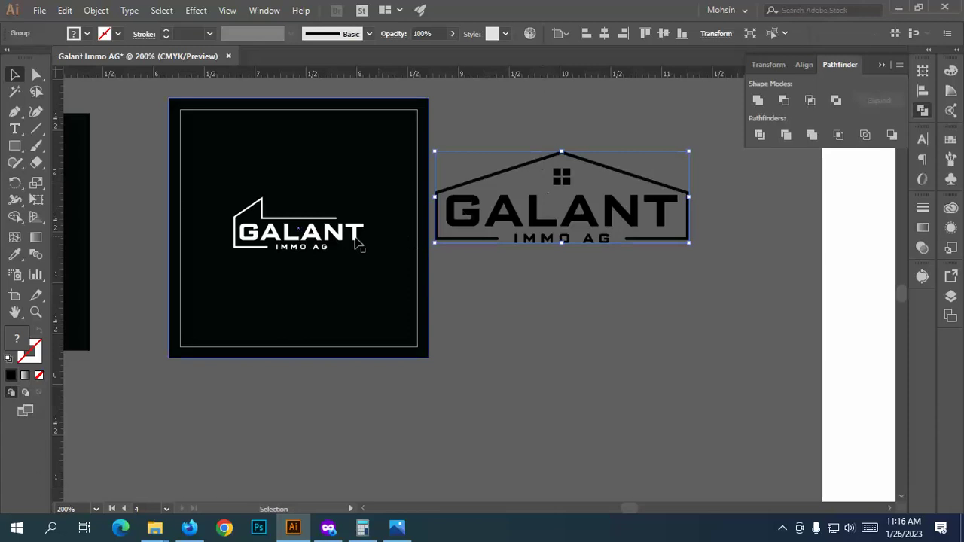
drag(689, 197, 323, 234)
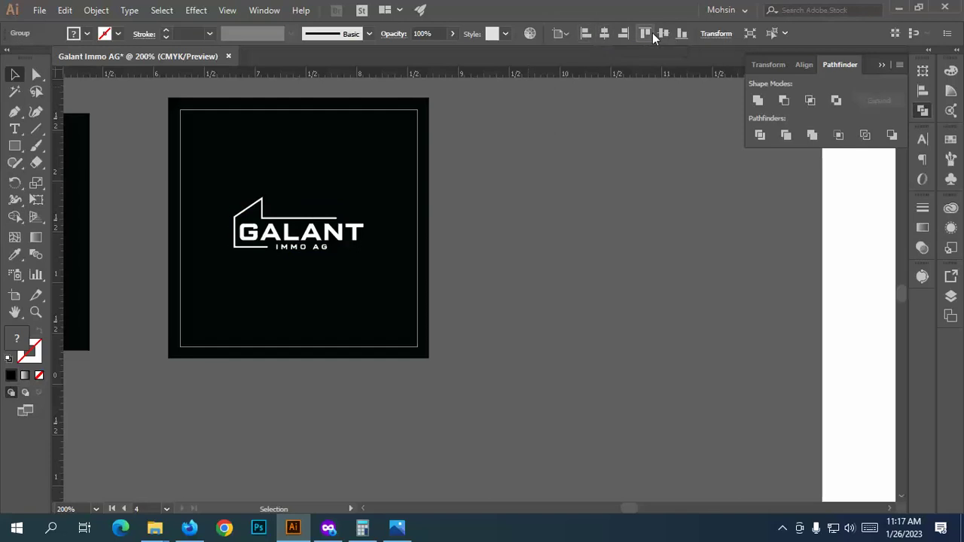
key(a)
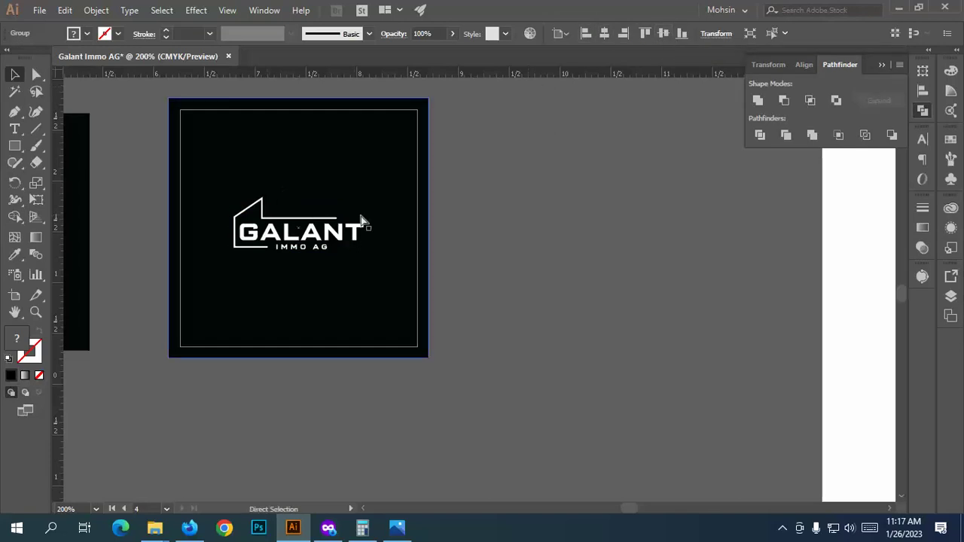
drag(365, 253, 351, 230)
key(v)
click(663, 32)
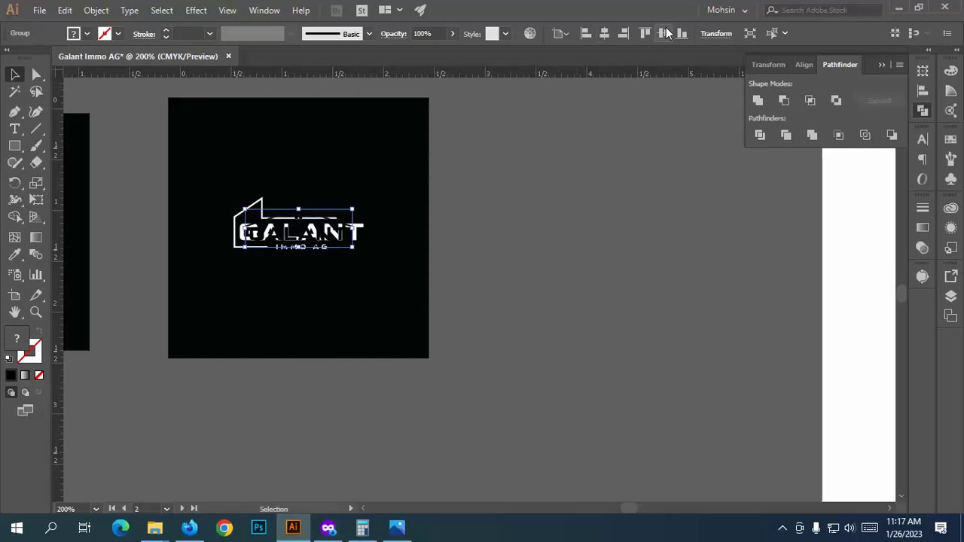
Step: Fill the gabled-roof logo on the black square with white
click(86, 34)
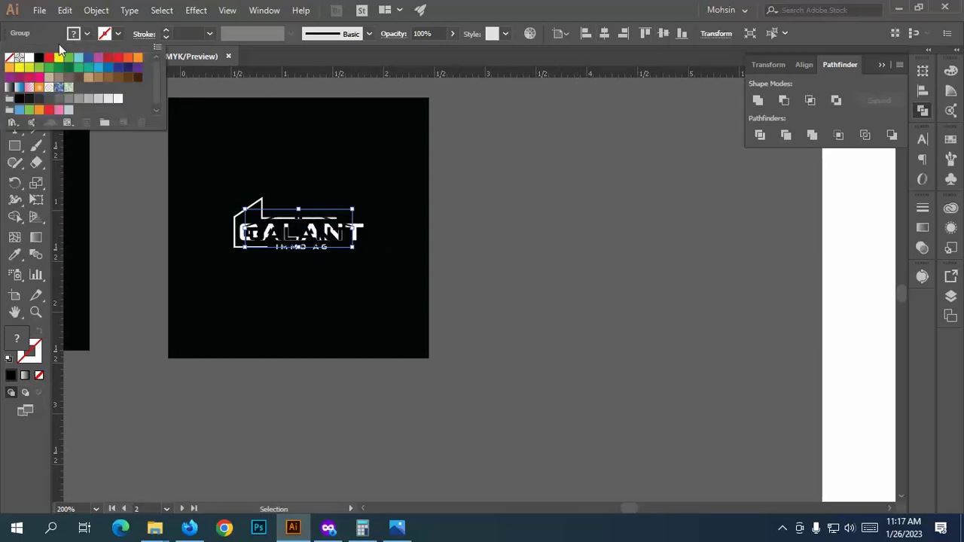
click(28, 59)
click(445, 215)
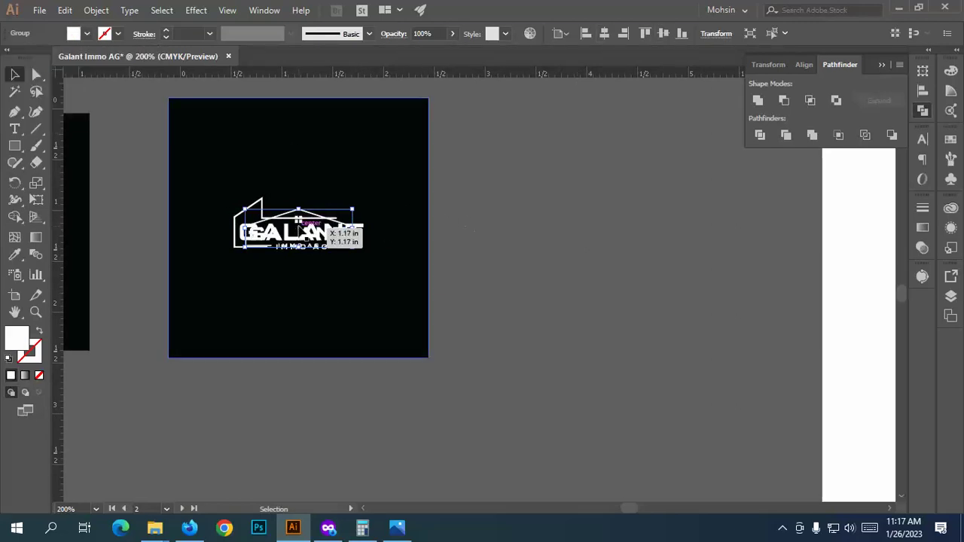
Step: Enlarge the white gabled-roof logo slightly and centre it again on the black square
key(ctrl+plus)
drag(299, 190, 299, 181)
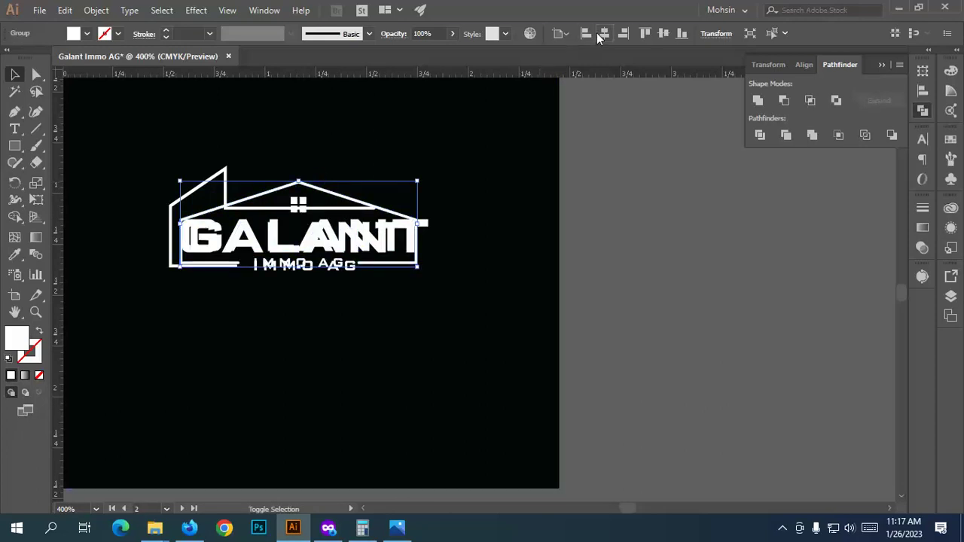
click(605, 155)
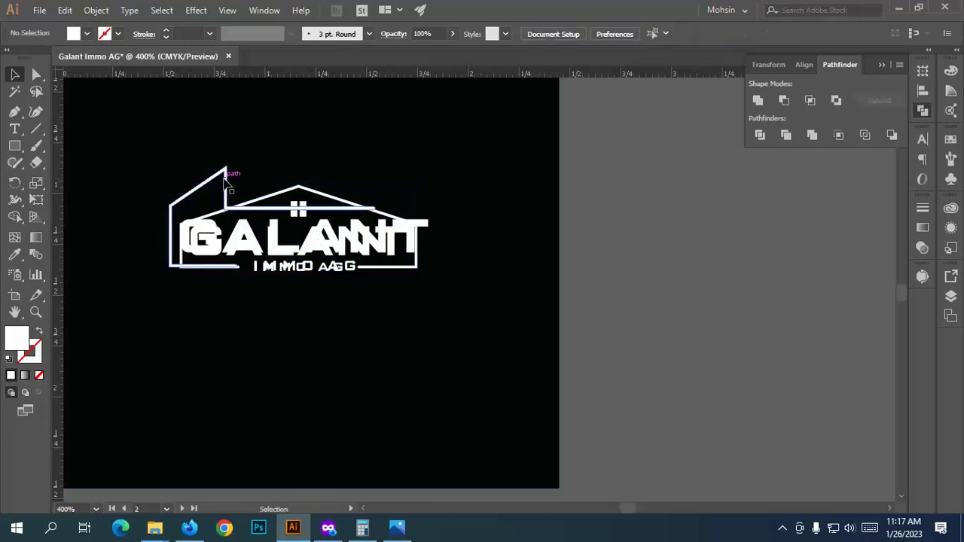
Step: Move the old white GALANT logo with the one-sided roof off the black square and delete it
drag(225, 179, 655, 179)
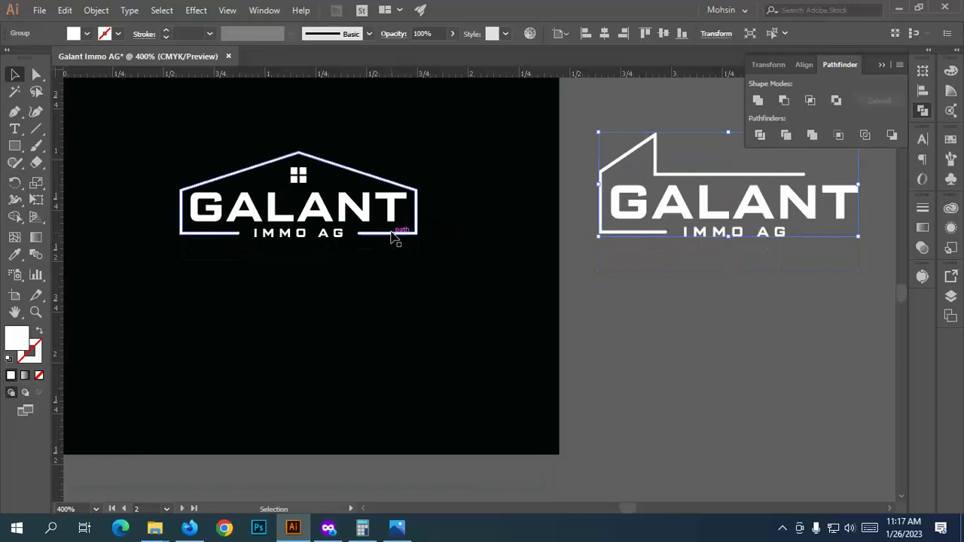
click(640, 281)
click(726, 210)
key(Delete)
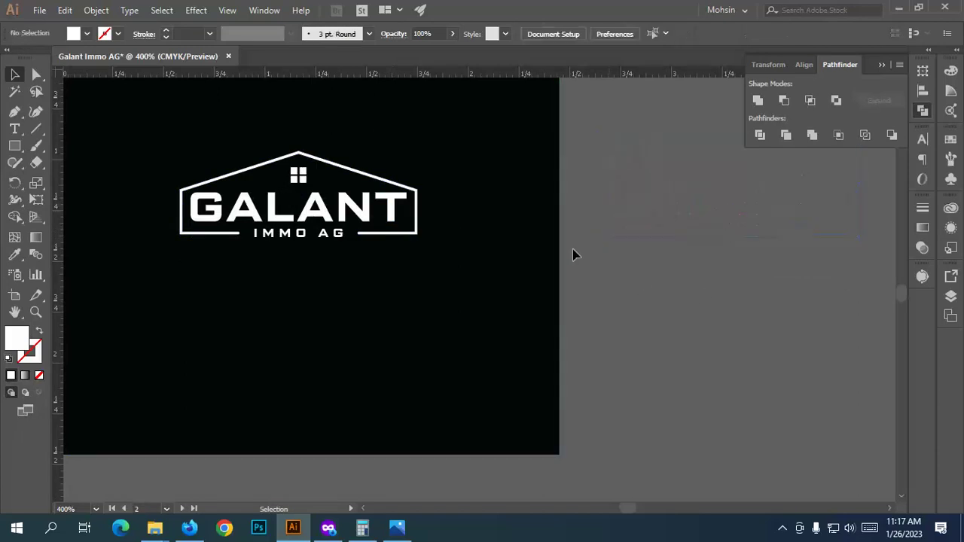
scroll(217, 249, down, 2)
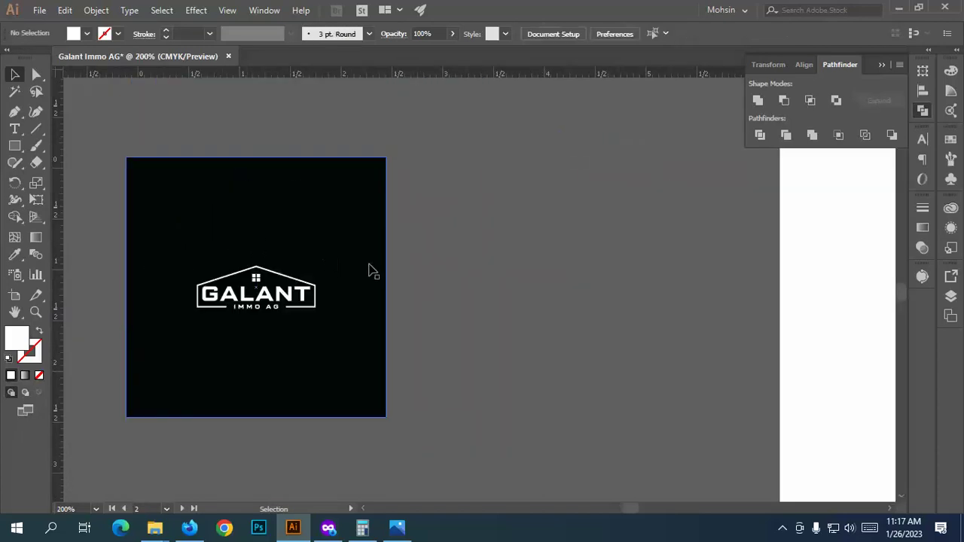
Step: Set up a Save for Web JPEG export of the gabled-roof artboard at a width of 3000 px
key(ctrl+alt+shift+s)
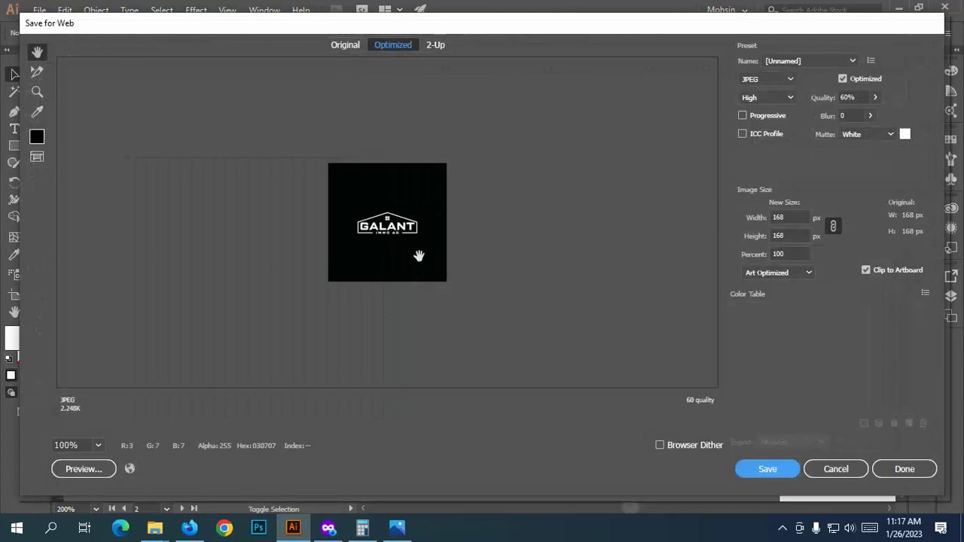
click(800, 217)
text(300)
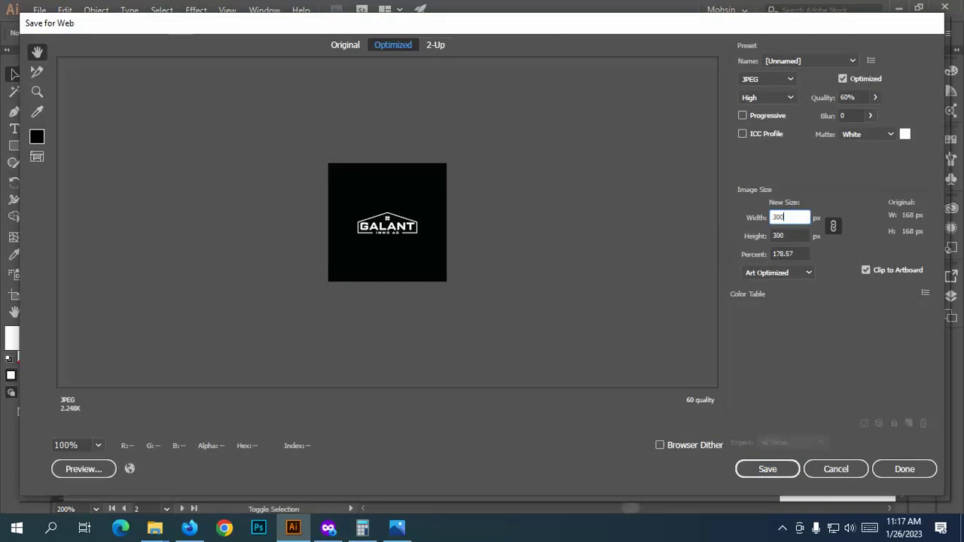
text(0)
key(Return)
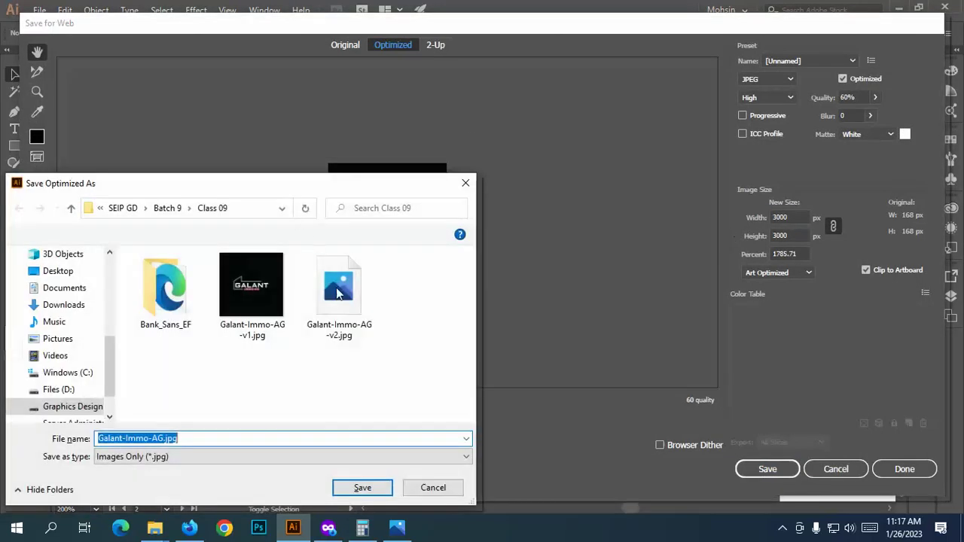
Step: Save the export as Galant-Immo-AG-v3.jpg in the Class 09 folder
click(327, 312)
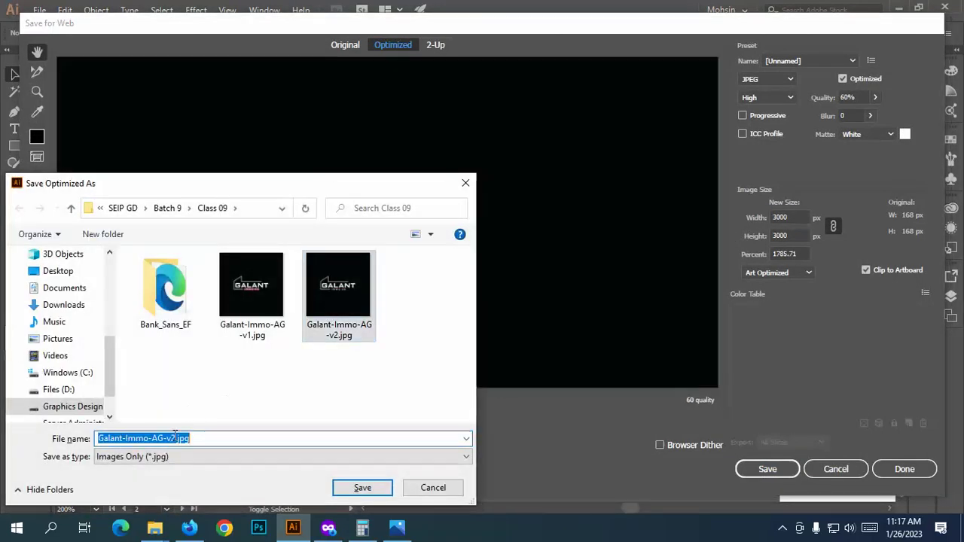
click(175, 437)
key(BackSpace)
text(3)
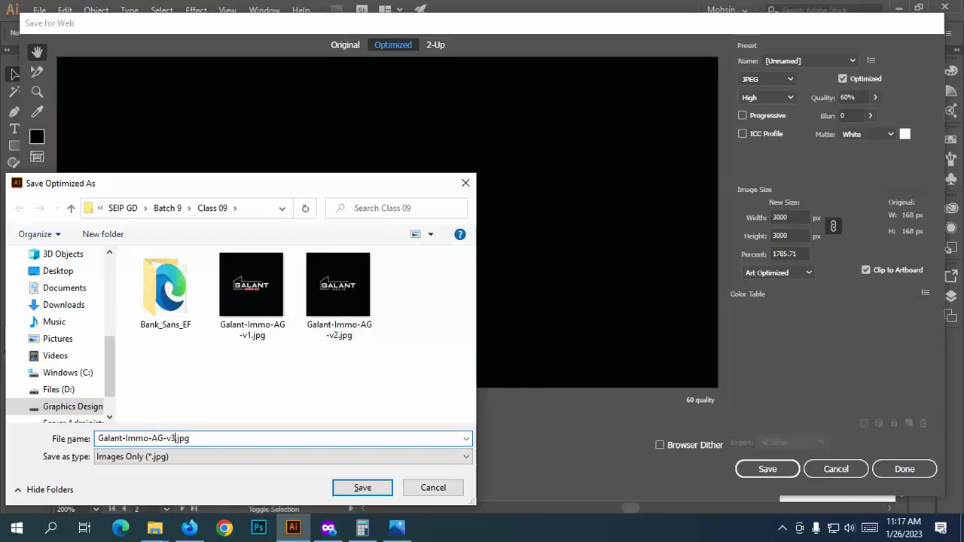
key(Return)
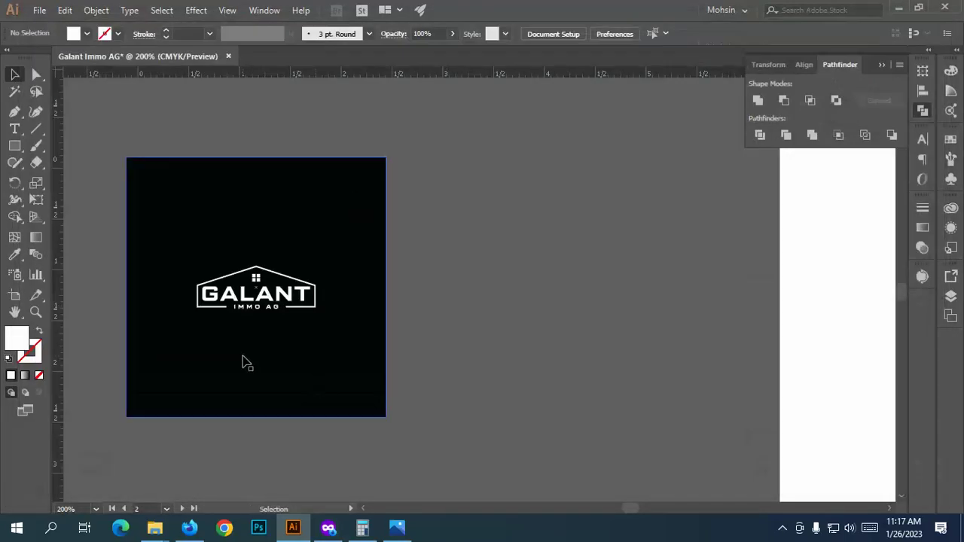
Step: Duplicate Artboard 2 with the white gabled-roof logo and place the copy below the other saved logo artboards
alt+scroll(305, 341, down, 2)
scroll(347, 316, up, 2)
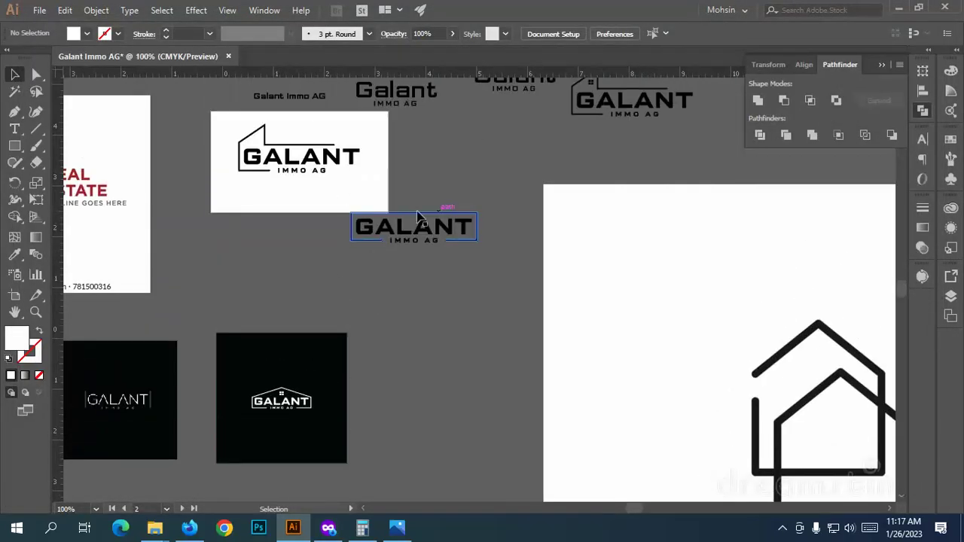
scroll(379, 280, down, 1)
click(14, 294)
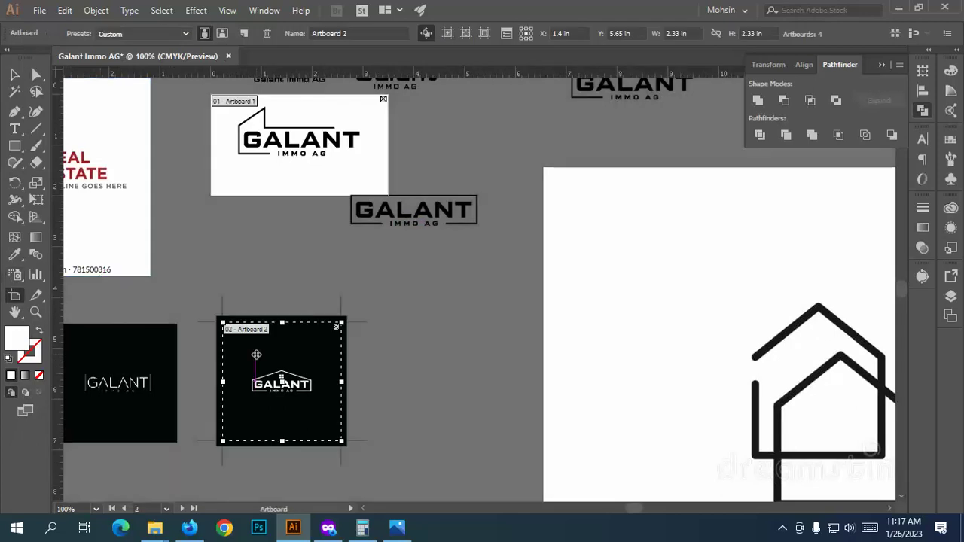
scroll(304, 344, down, 1)
alt+scroll(388, 316, down, 2)
drag(343, 336, 195, 480)
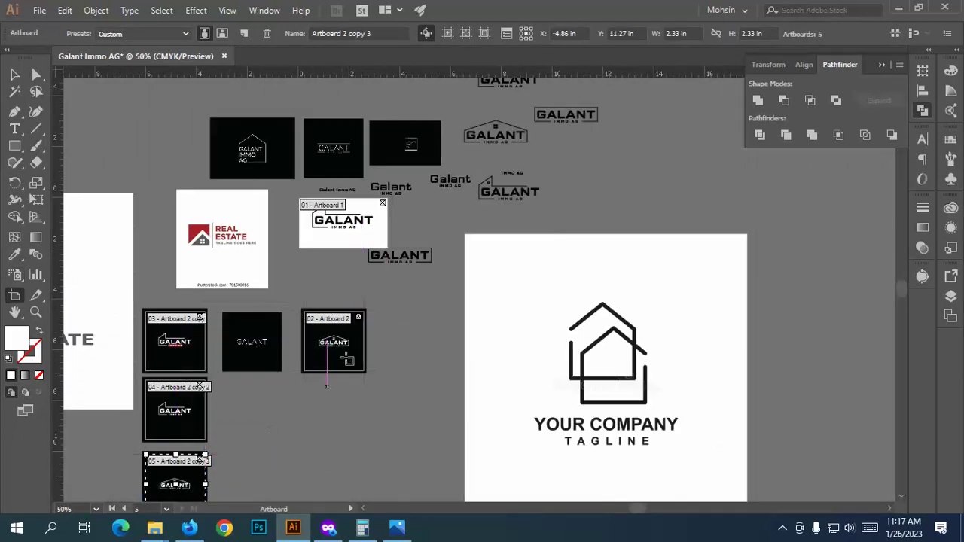
Step: Move the black framed GALANT IMMO AG logo beside the black square and scale it down to about the gabled-roof logo's width
key(ctrl+equal)
key(ctrl+equal)
key(ctrl+equal)
key(ctrl+equal)
key(v)
click(340, 309)
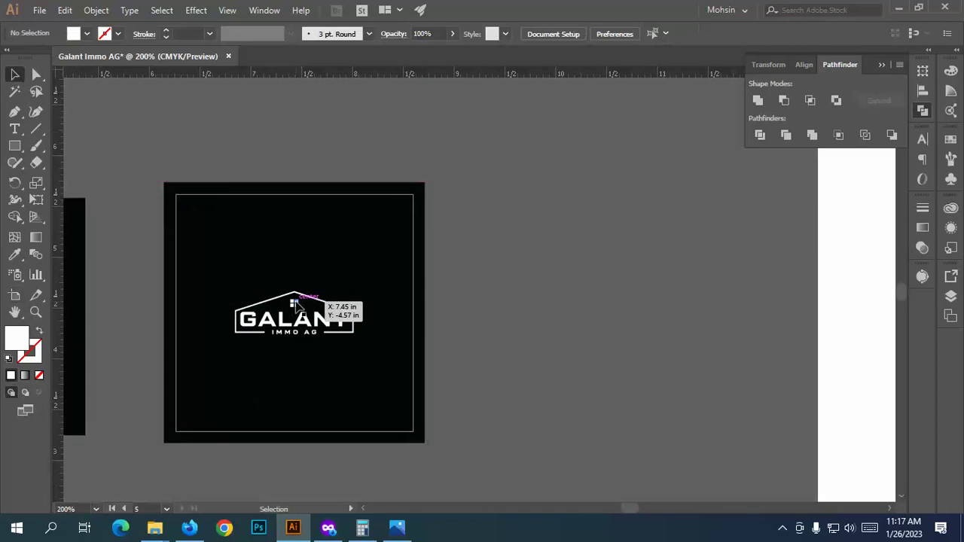
scroll(571, 224, up, 3)
scroll(571, 223, up, 1)
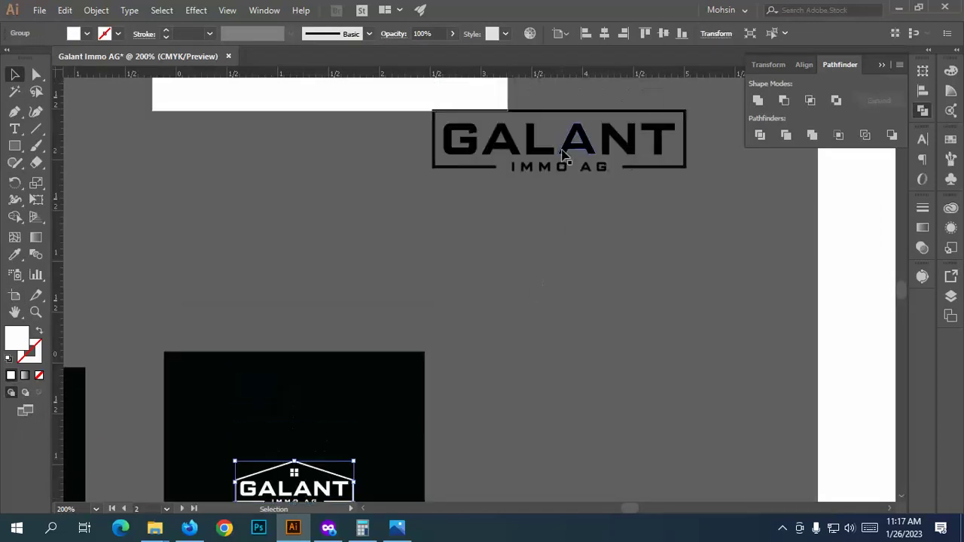
drag(573, 151, 592, 260)
scroll(591, 169, down, 3)
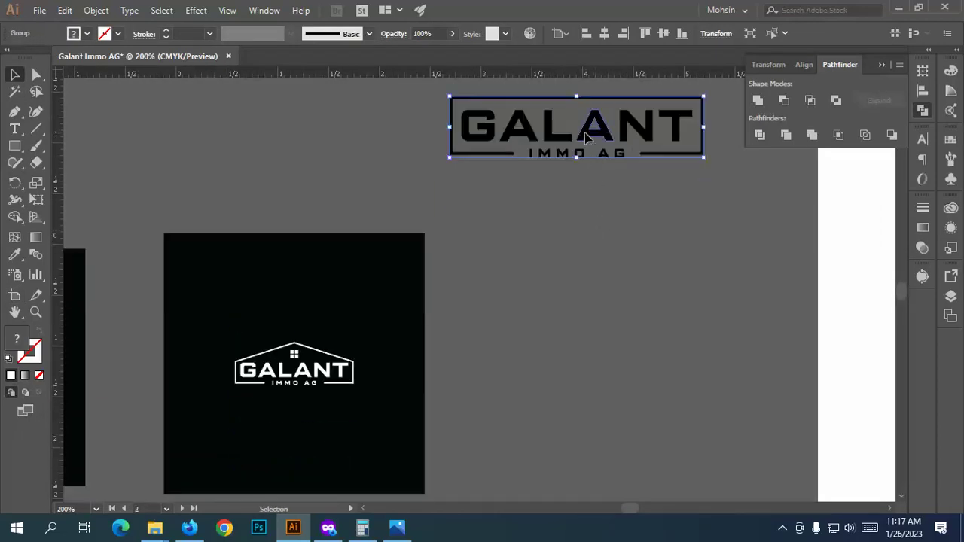
drag(595, 147, 581, 305)
drag(692, 286, 566, 285)
scroll(457, 306, down, 2)
Step: Recolour the framed logo white with the Eyedropper by sampling the gabled-roof logo
click(14, 255)
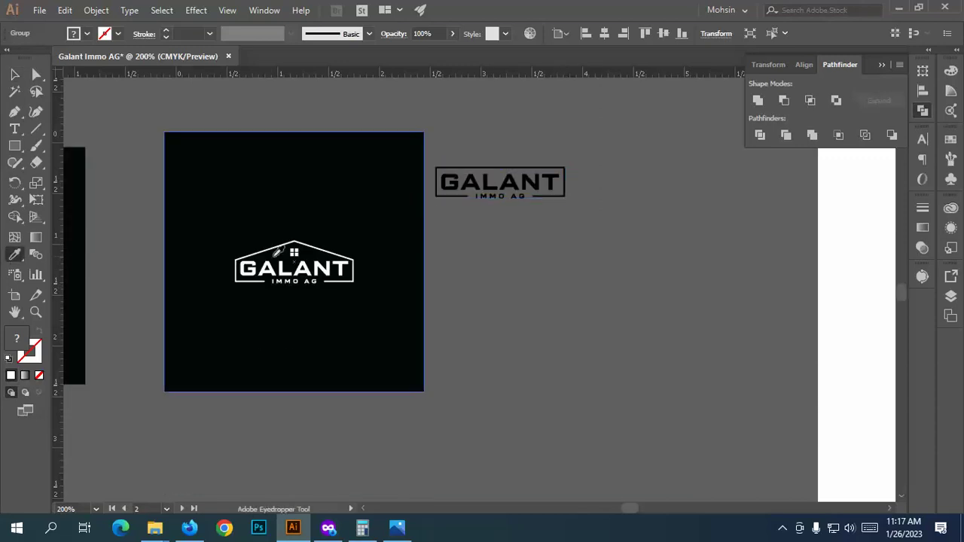
click(294, 268)
key(v)
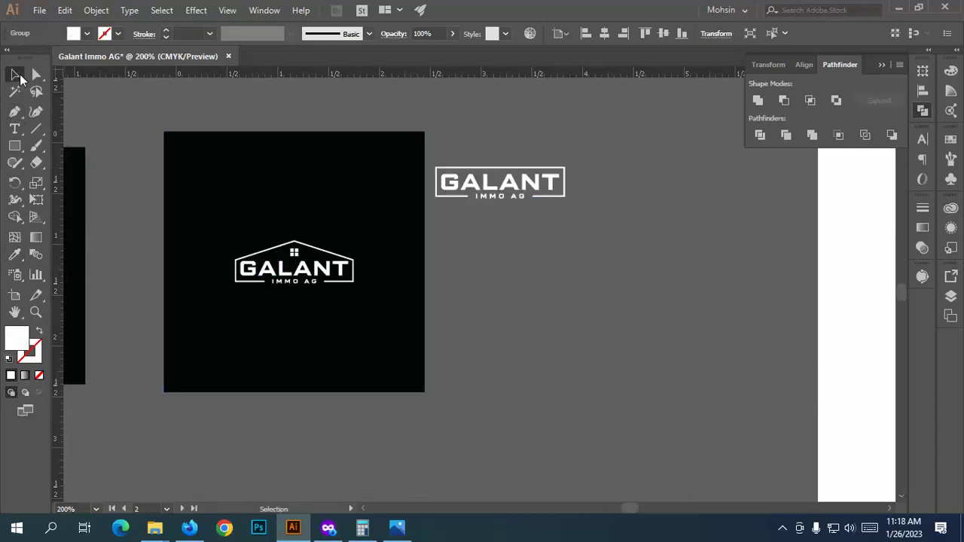
scroll(444, 225, up, 2)
drag(461, 200, 595, 239)
scroll(638, 260, left, 4)
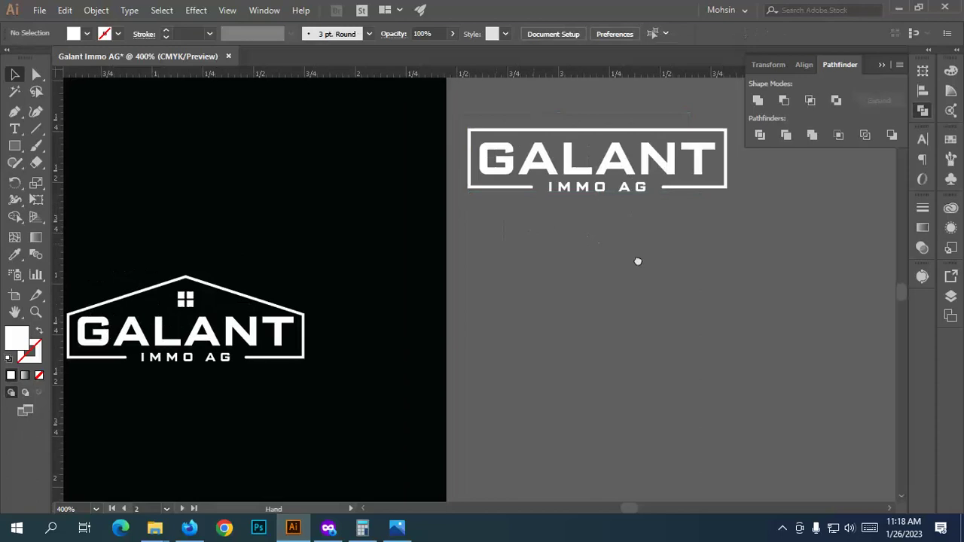
scroll(693, 263, down, 1)
drag(369, 295, 804, 295)
drag(704, 268, 557, 295)
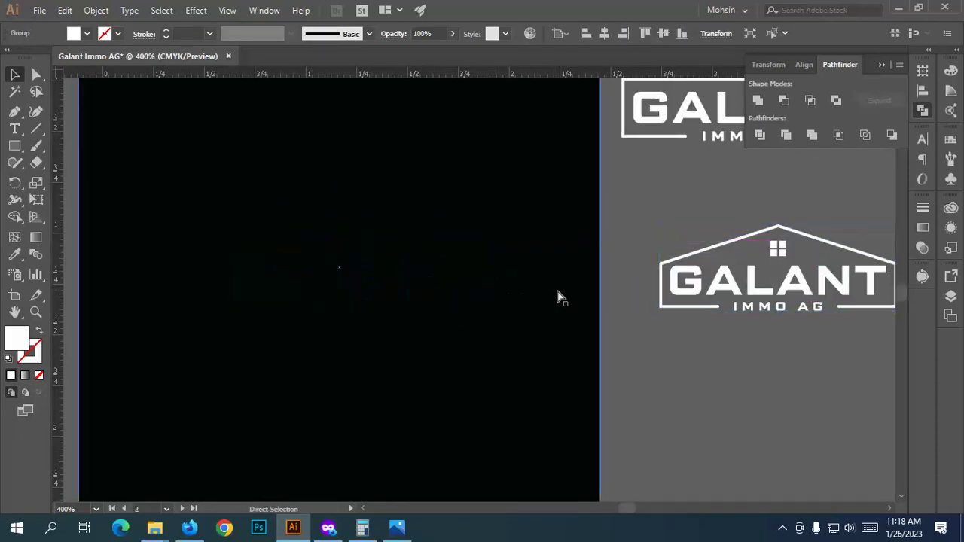
key(ctrl+z)
Step: Move the white framed logo down until it sits level with the gabled-roof logo
drag(660, 112, 666, 198)
scroll(677, 113, down, 1)
scroll(666, 198, right, 2)
scroll(653, 243, up, 2)
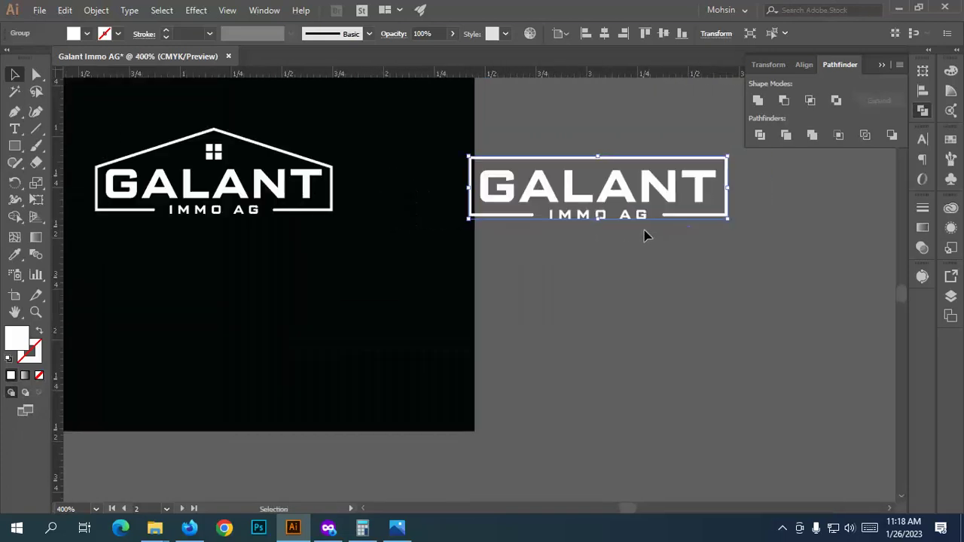
scroll(644, 236, up, 2)
click(670, 284)
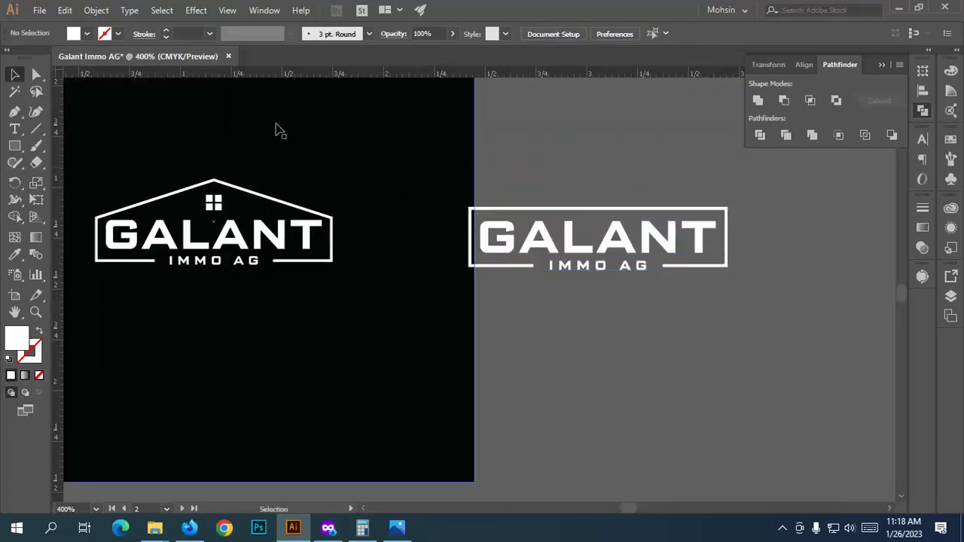
Step: Colour only the IMMO AG lettering of the framed logo with the red sampled from the REAL ESTATE reference logo
click(34, 74)
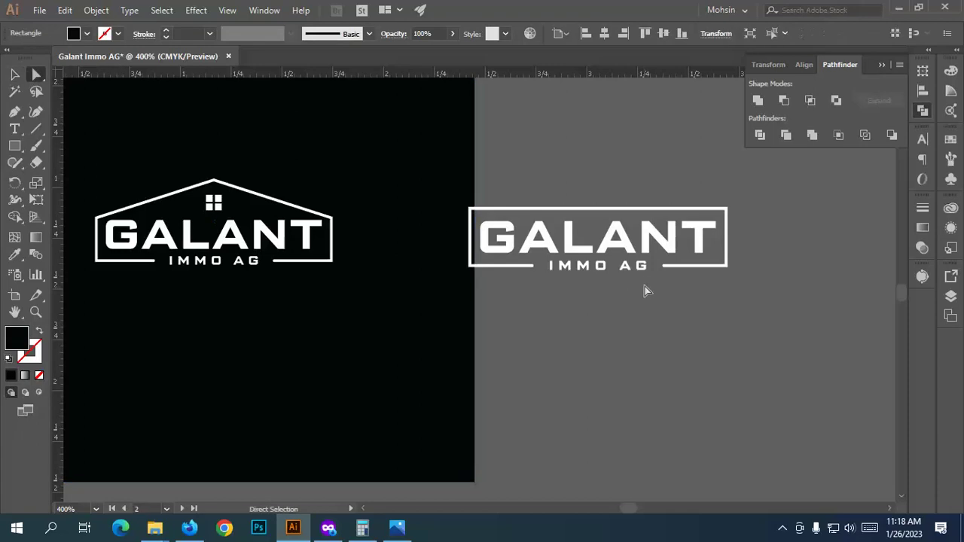
click(550, 269)
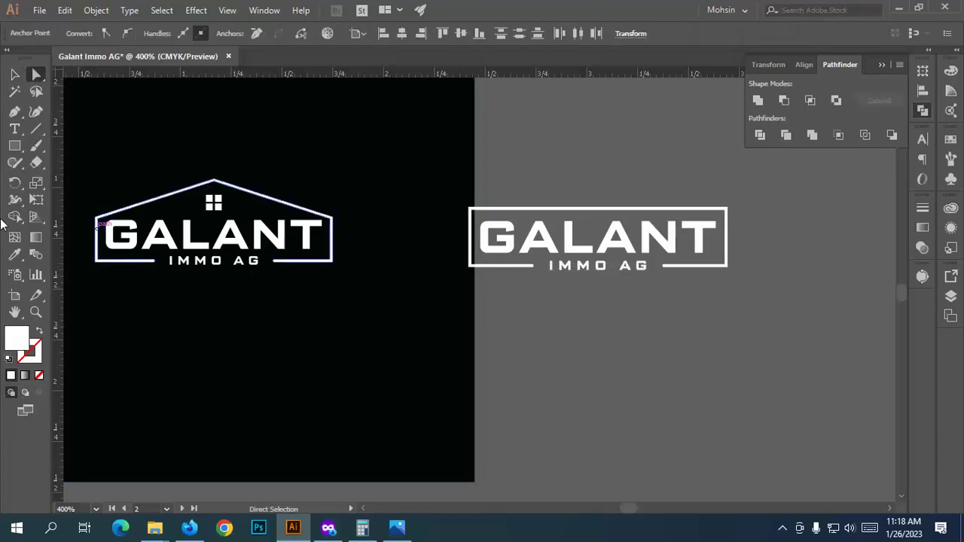
click(14, 254)
scroll(400, 220, down, 4)
scroll(254, 219, down, 4)
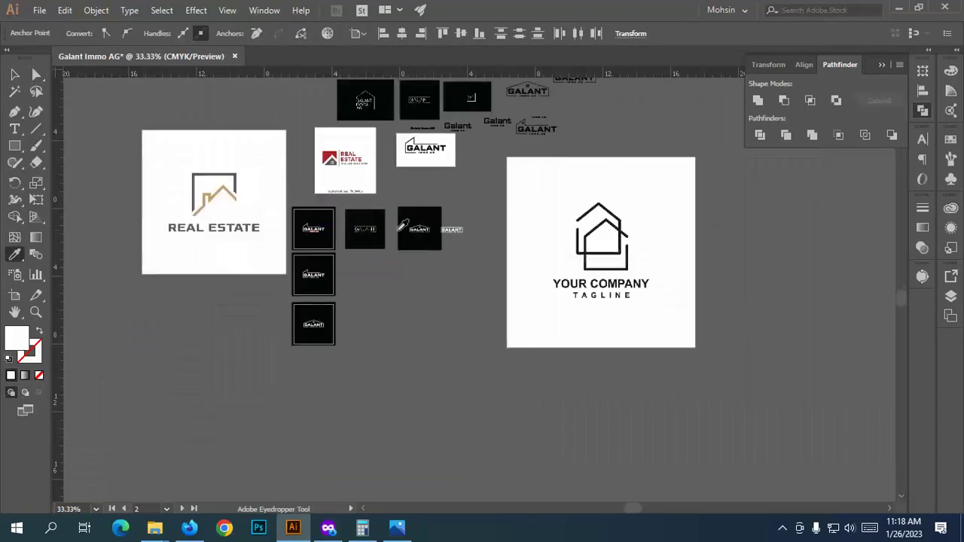
scroll(312, 174, up, 4)
click(302, 201)
scroll(347, 179, down, 4)
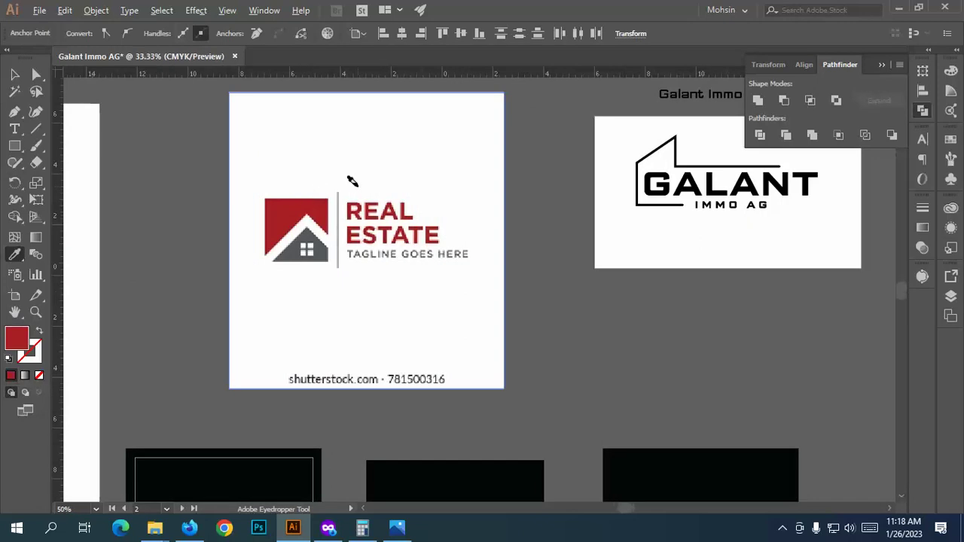
scroll(639, 302, up, 3)
scroll(639, 301, down, 4)
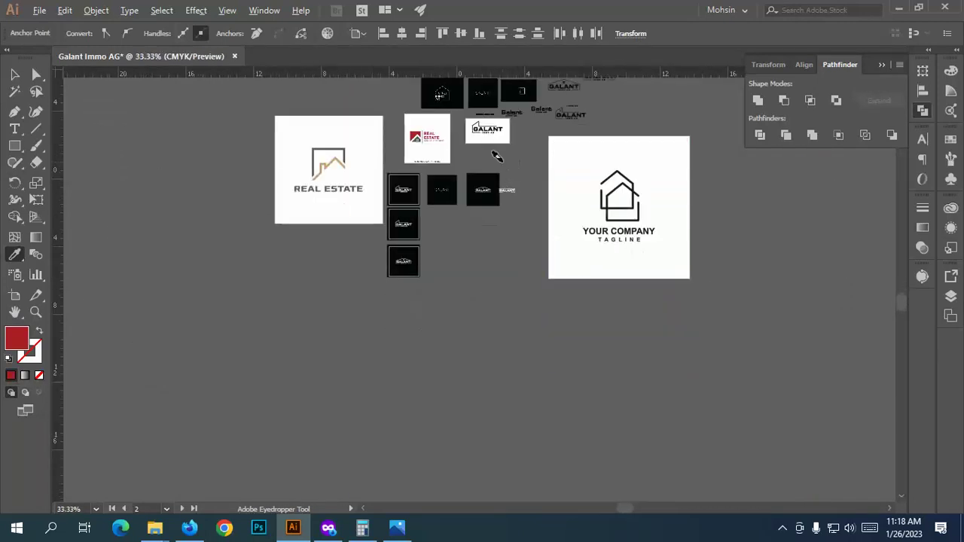
scroll(523, 237, up, 5)
scroll(537, 368, up, 3)
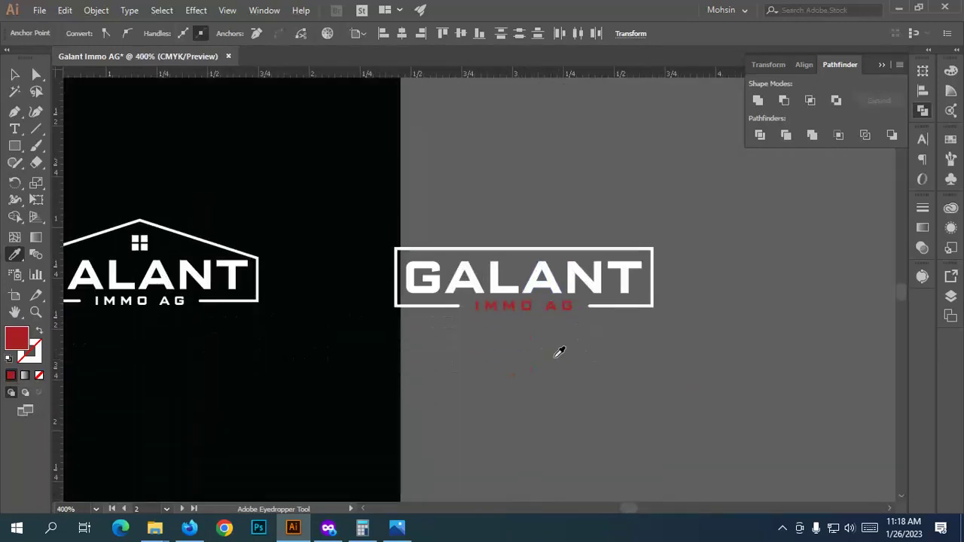
click(16, 72)
click(545, 370)
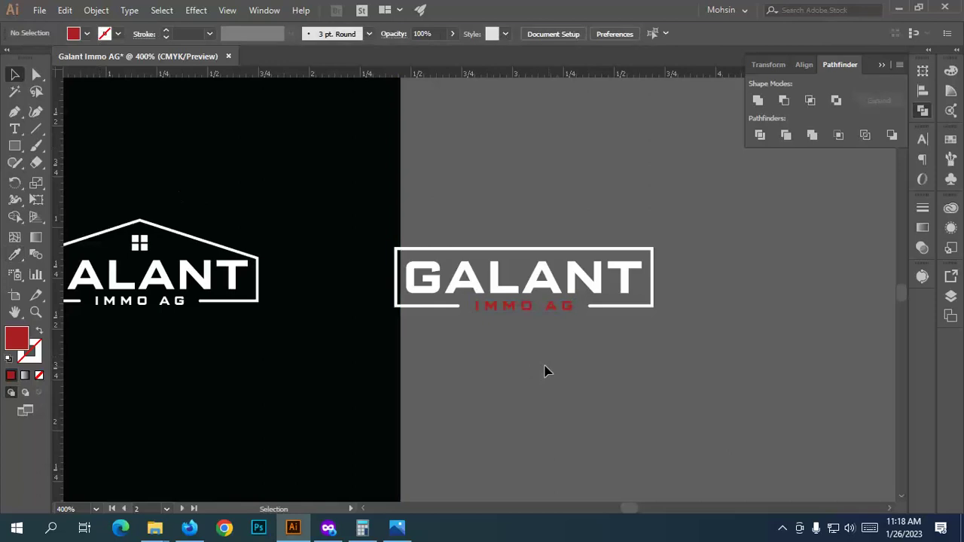
Step: Delete the gabled-roof logo from the black square and centre the framed logo horizontally and vertically in its place
scroll(474, 218, left, 4)
click(482, 247)
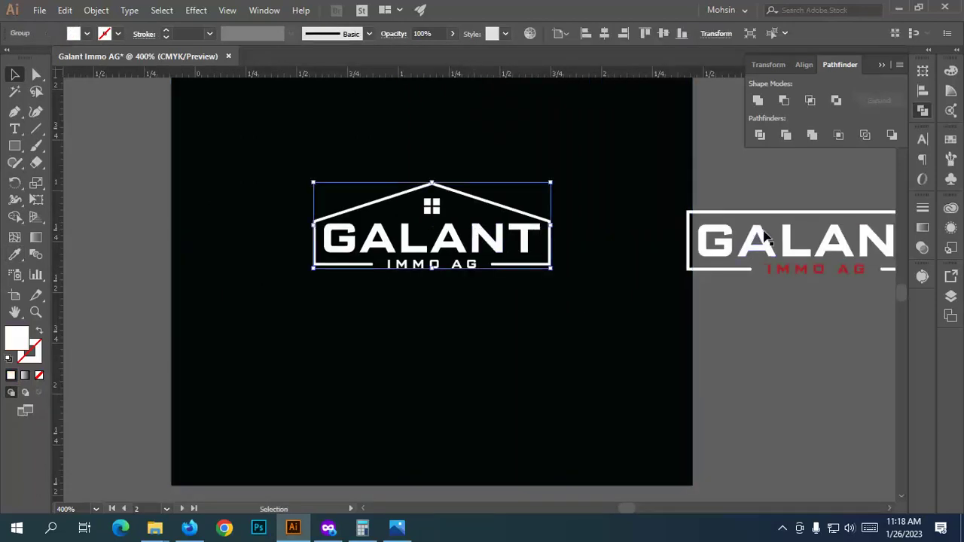
drag(723, 240, 734, 248)
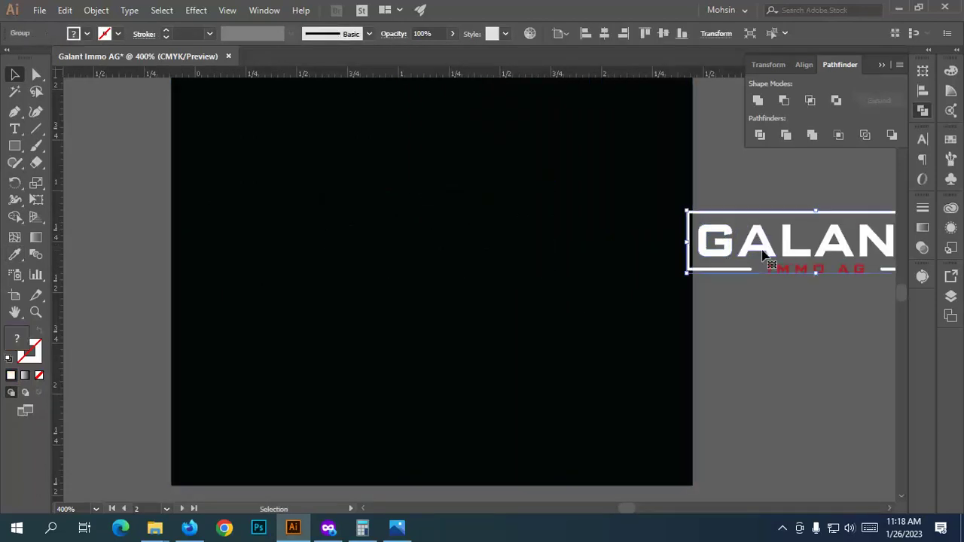
click(596, 34)
click(663, 33)
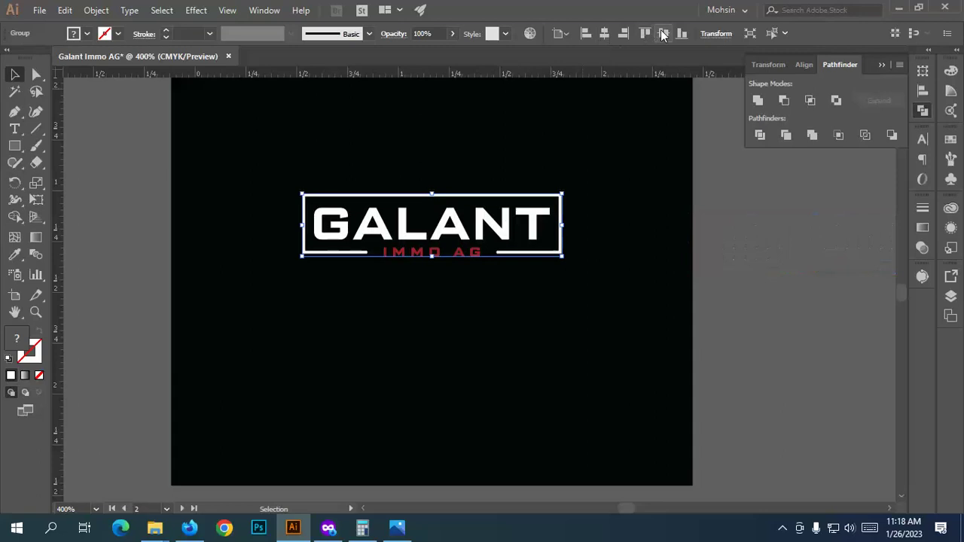
click(730, 236)
scroll(565, 241, down, 3)
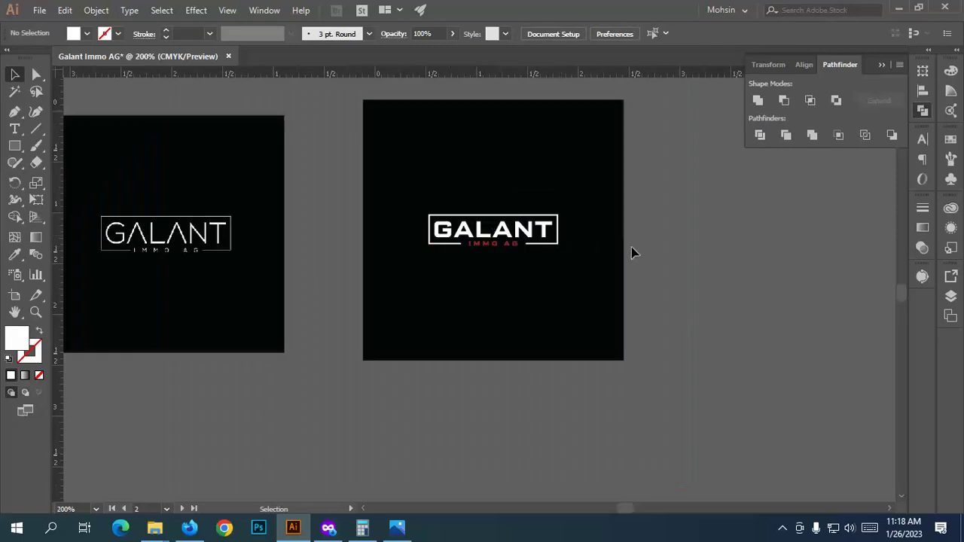
Step: Set the fill of the whole framed logo, including the IMMO AG lettering, to white
scroll(489, 211, up, 3)
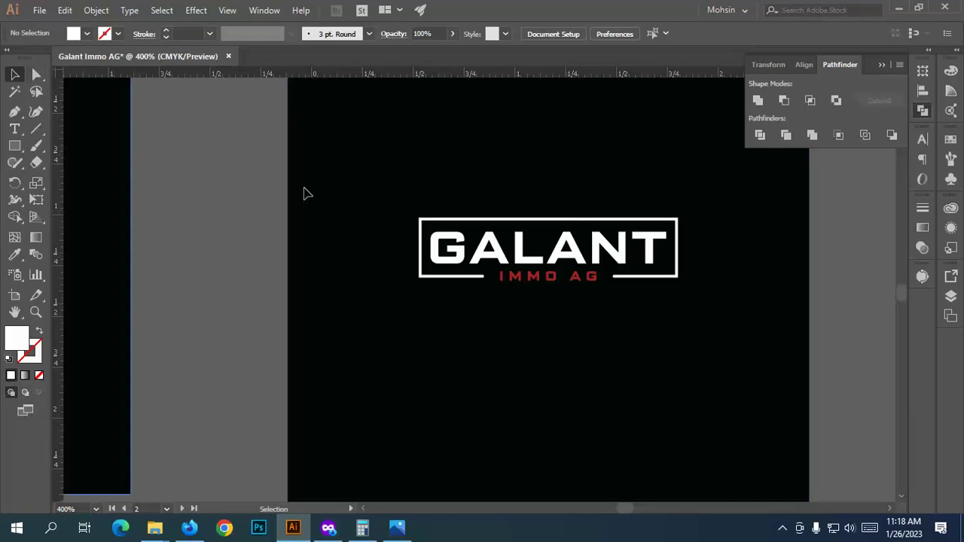
click(482, 258)
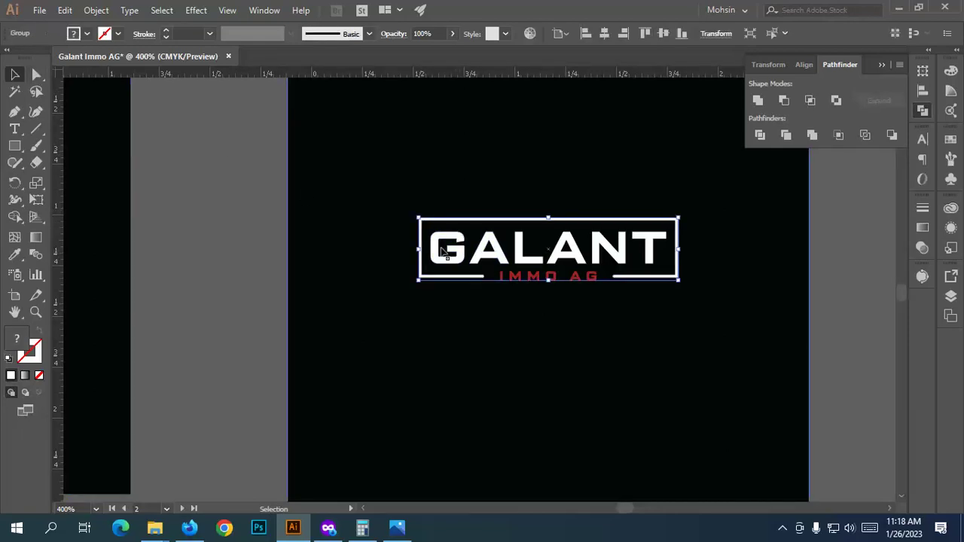
click(88, 34)
click(30, 59)
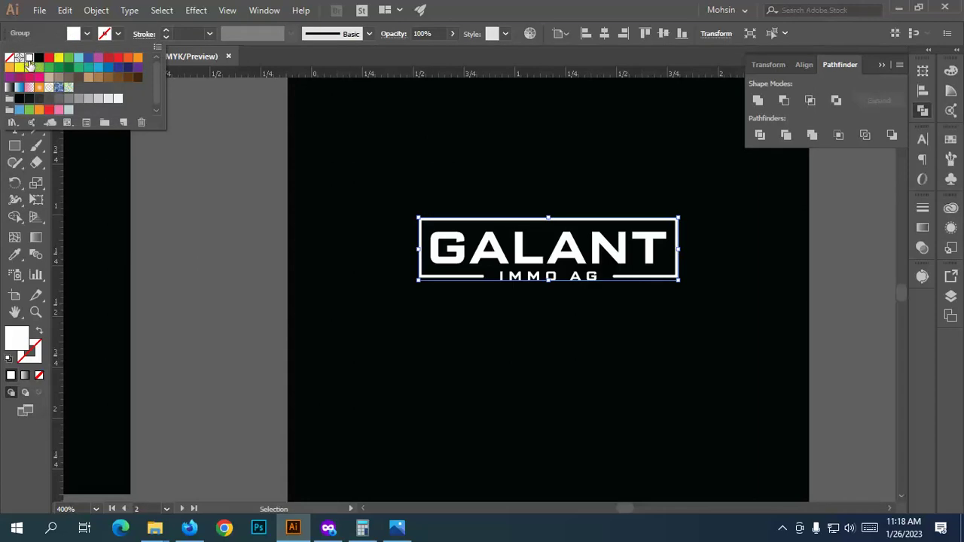
click(188, 166)
scroll(214, 237, down, 3)
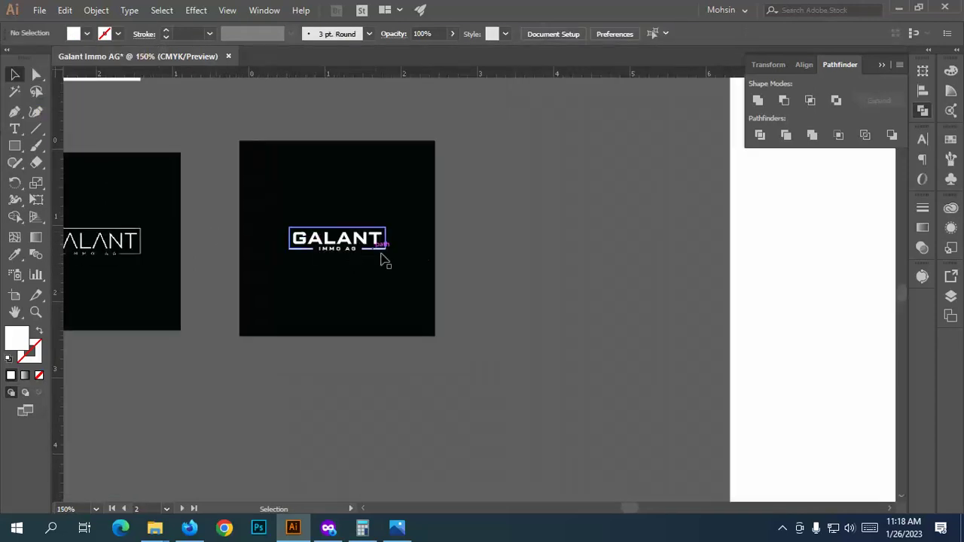
scroll(304, 261, up, 2)
click(397, 228)
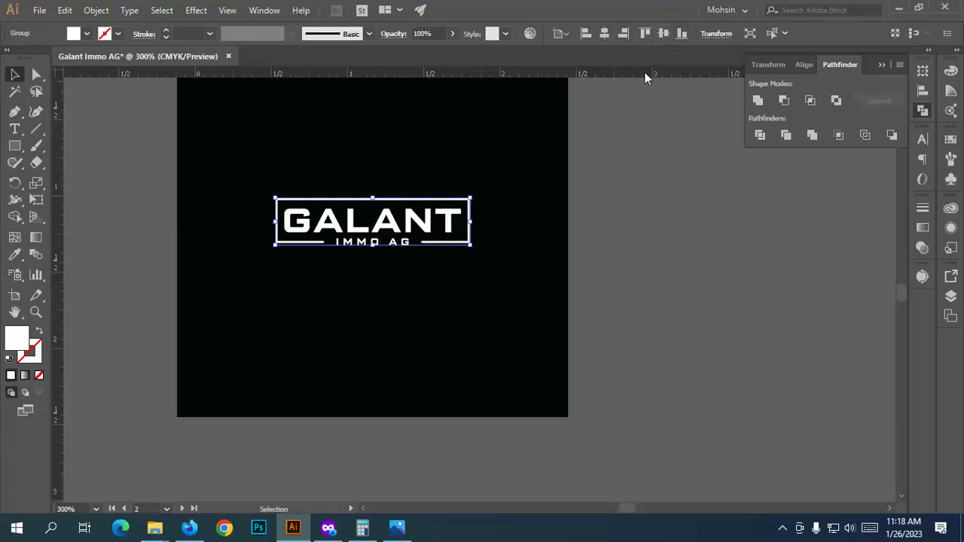
click(601, 182)
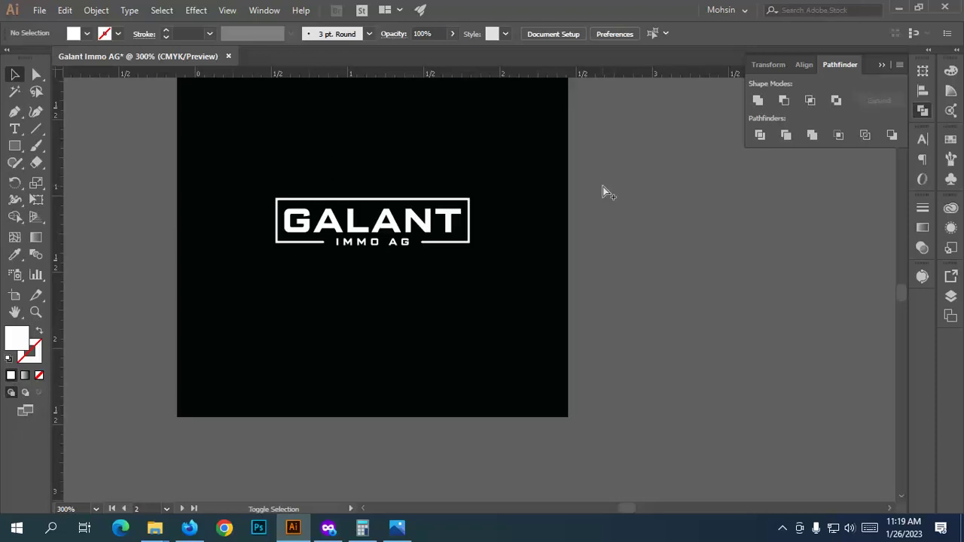
Step: Set up a Save for Web JPEG export of the framed-logo artboard at a width of 3000 px
key(ctrl+alt+shift+s)
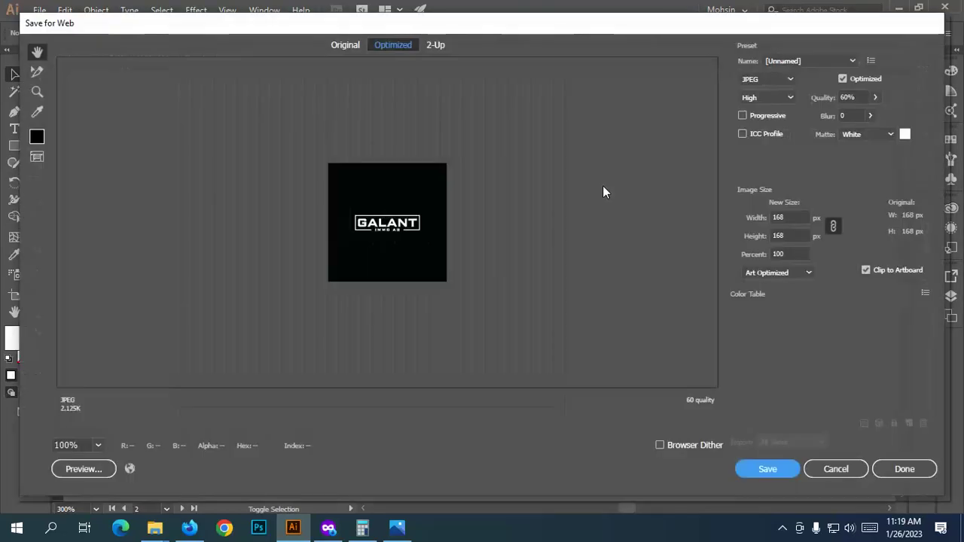
click(783, 218)
text(3000)
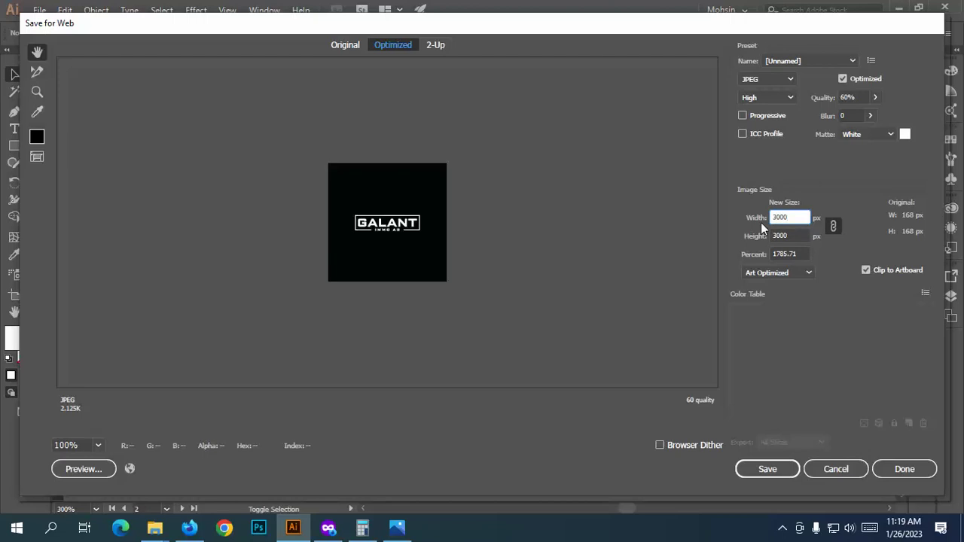
key(Return)
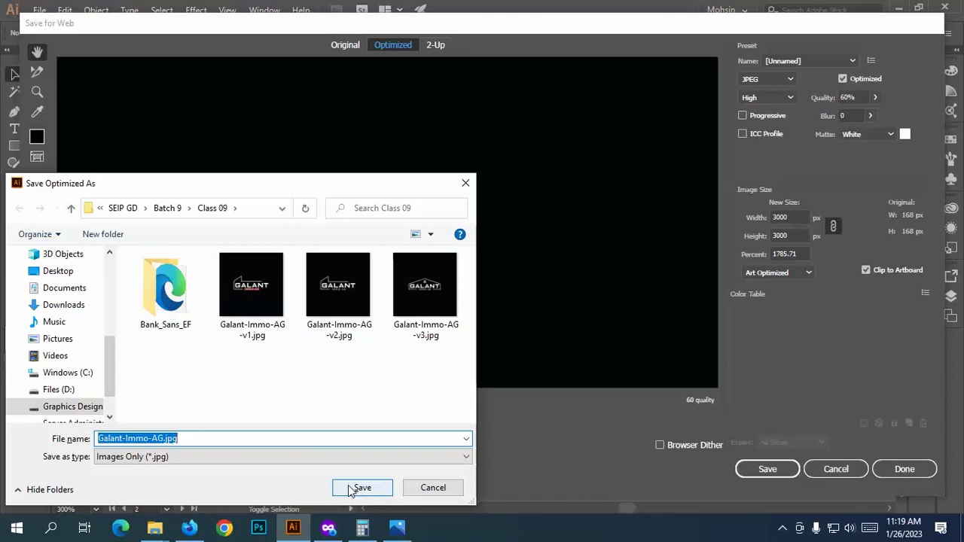
Step: Save the export as Galant-Immo-AG-v4.jpg in the Class 09 folder
click(435, 327)
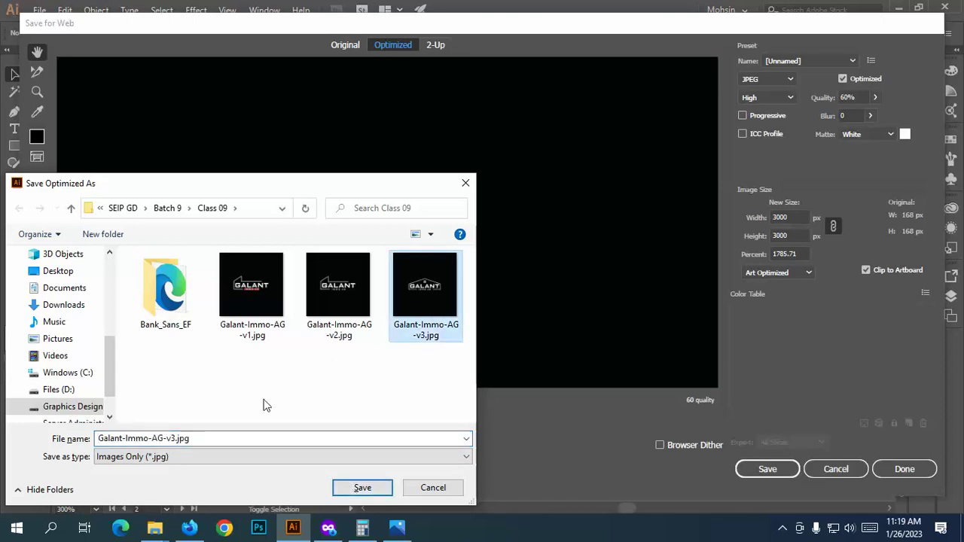
click(174, 436)
double_click(174, 437)
click(177, 438)
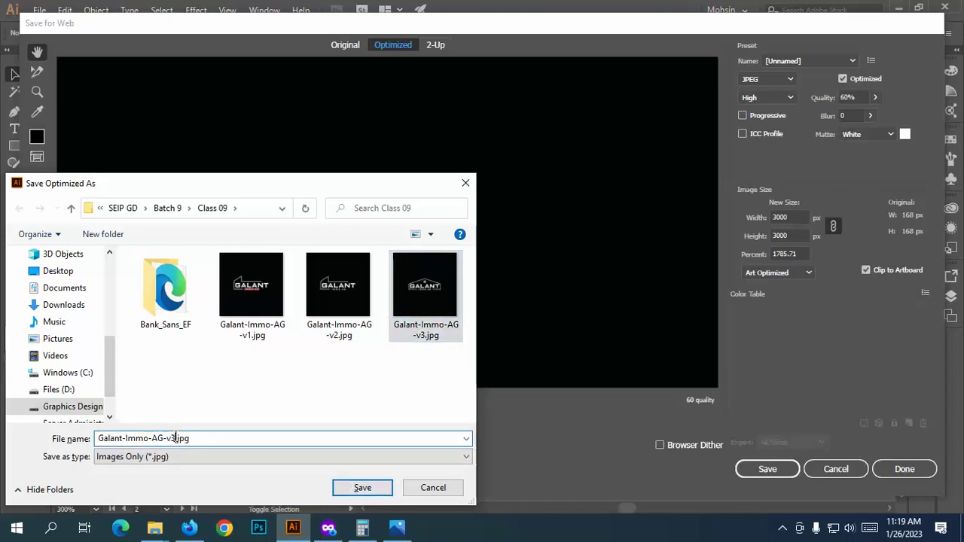
key(BackSpace)
text(4)
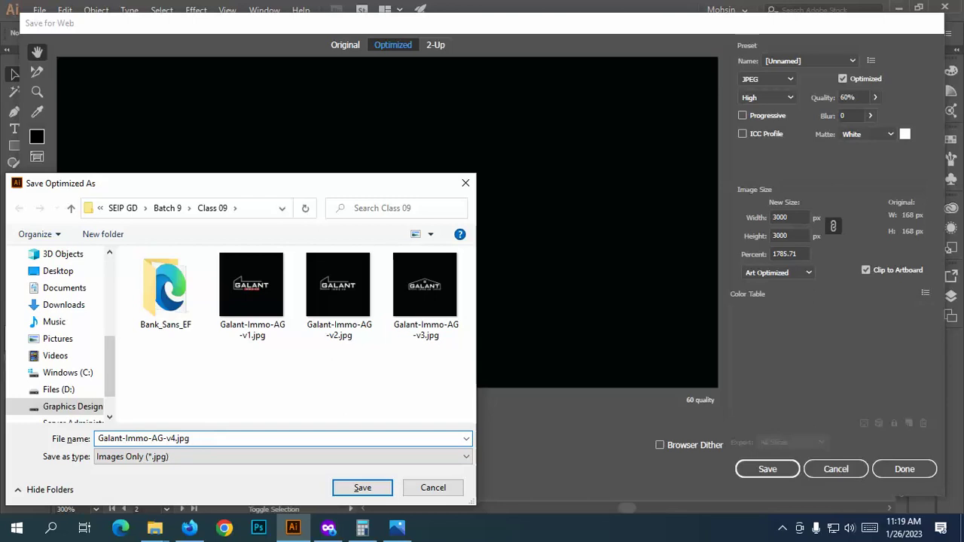
text(\)
key(Return)
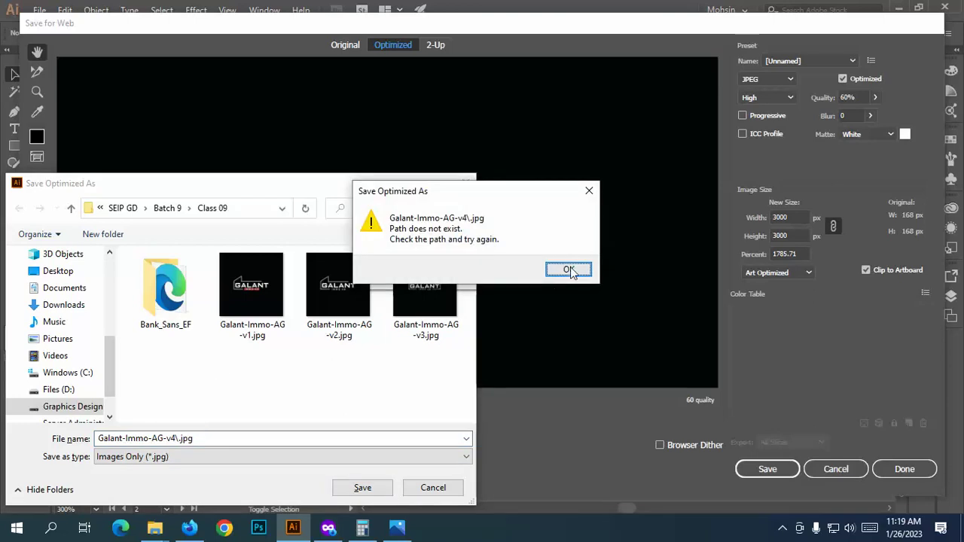
click(570, 271)
click(177, 439)
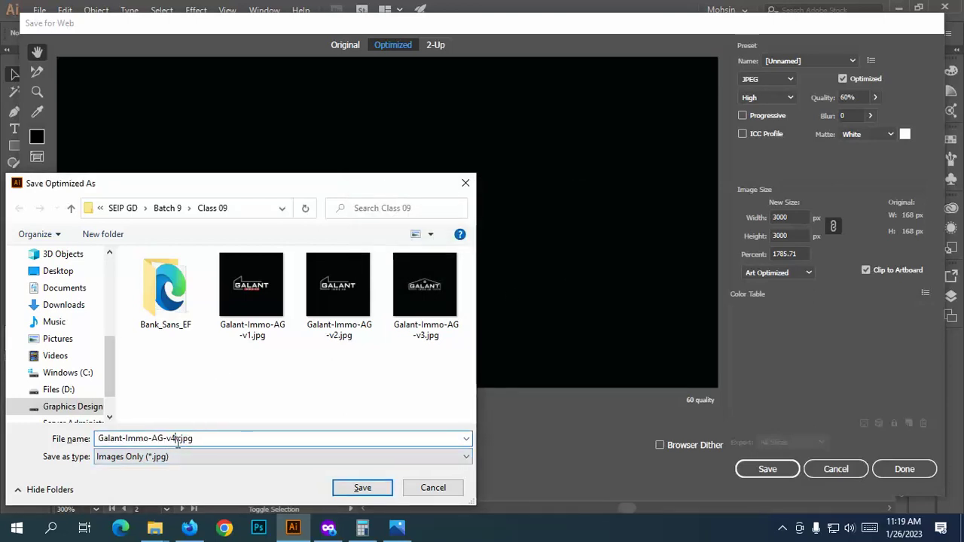
key(BackSpace)
key(Return)
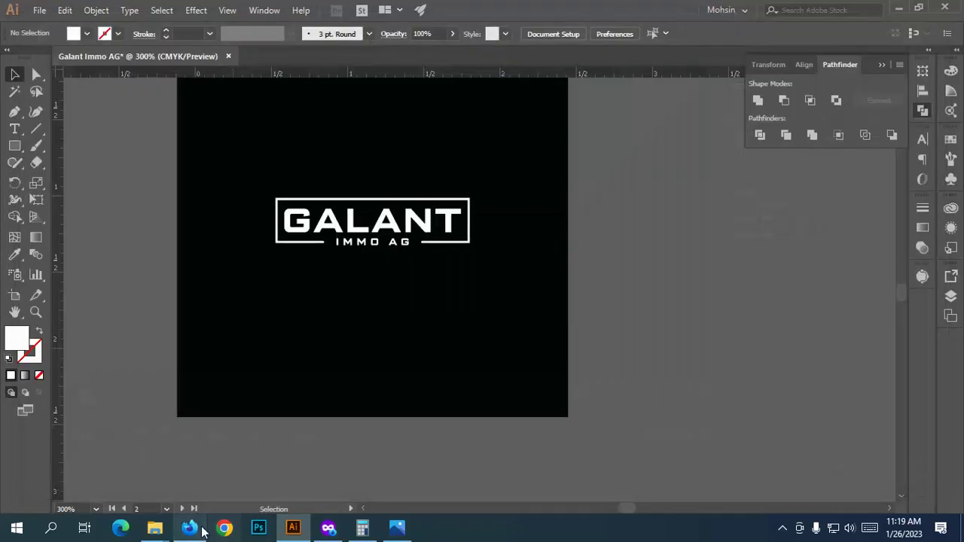
Step: Switch to the Freelancer Logo Design contest in the private browser window and review the brief's company description and supported submission file types
click(201, 532)
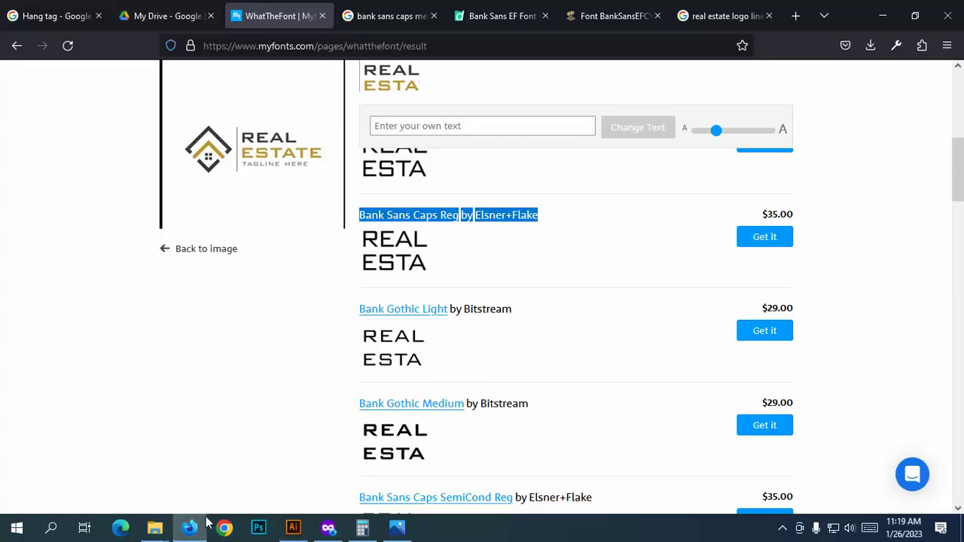
click(328, 528)
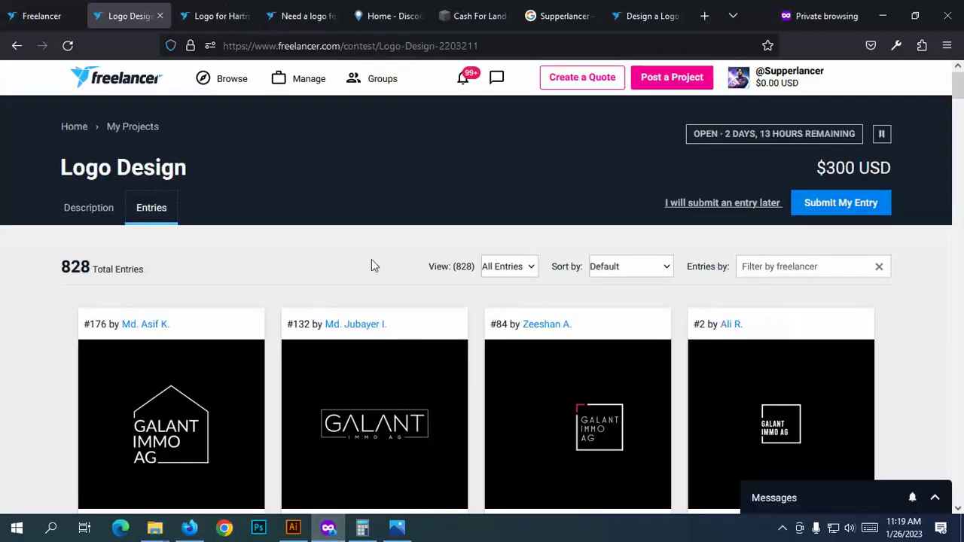
click(88, 208)
scroll(309, 291, down, 2)
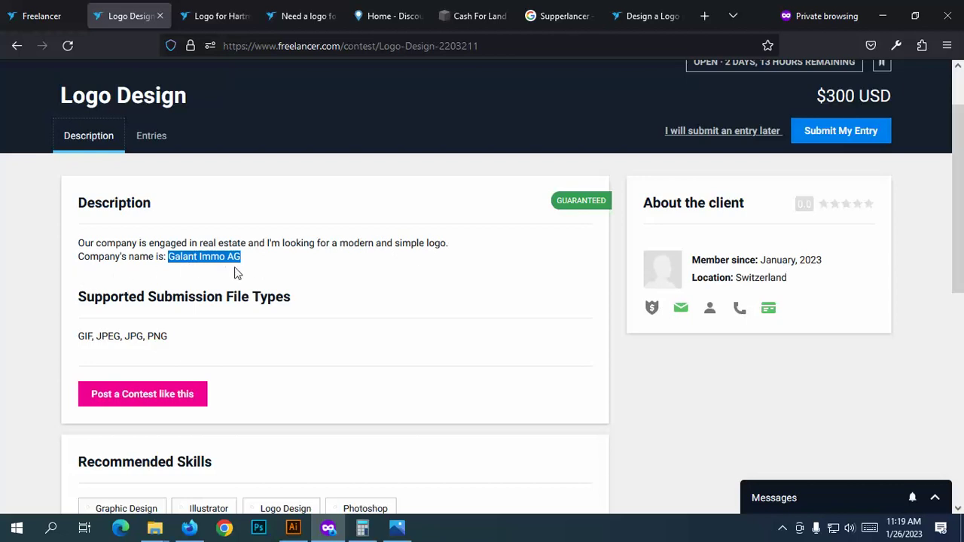
Step: Examine the competing Galant Immo AG logos among the contest entries
click(154, 141)
scroll(161, 324, down, 2)
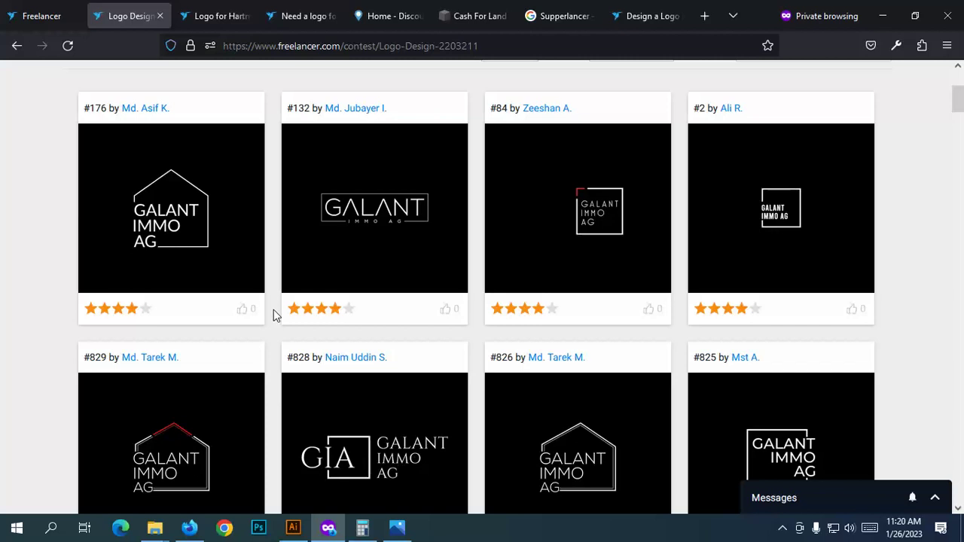
scroll(273, 309, down, 3)
scroll(229, 328, down, 2)
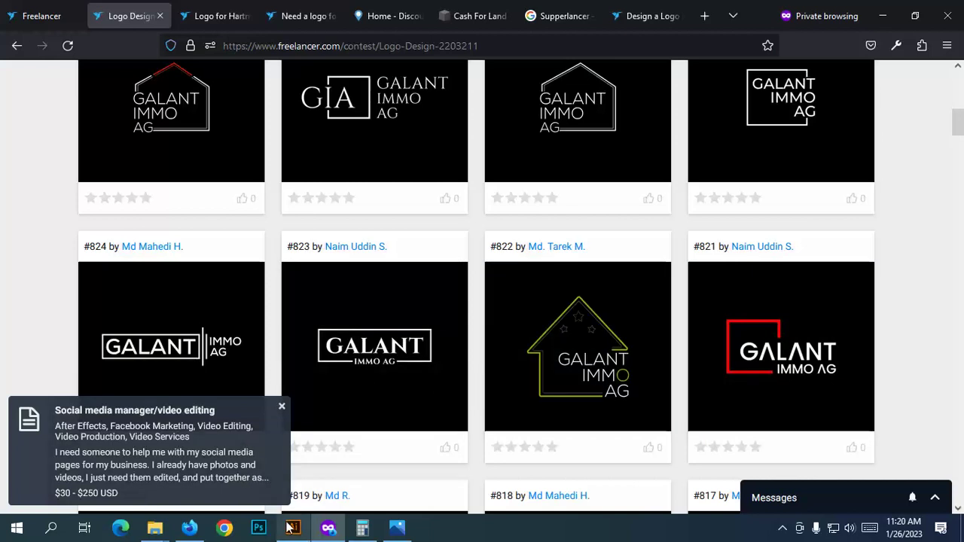
mouse_move(290, 530)
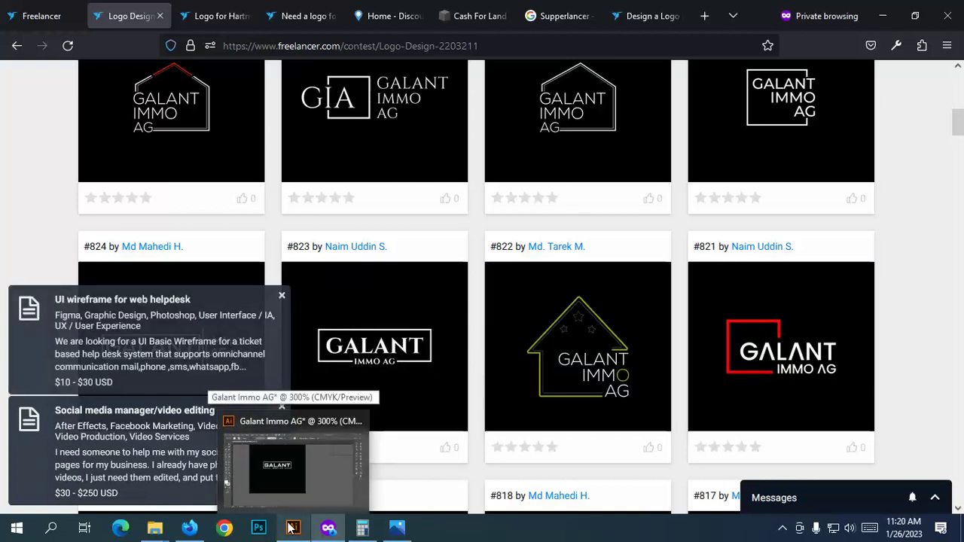